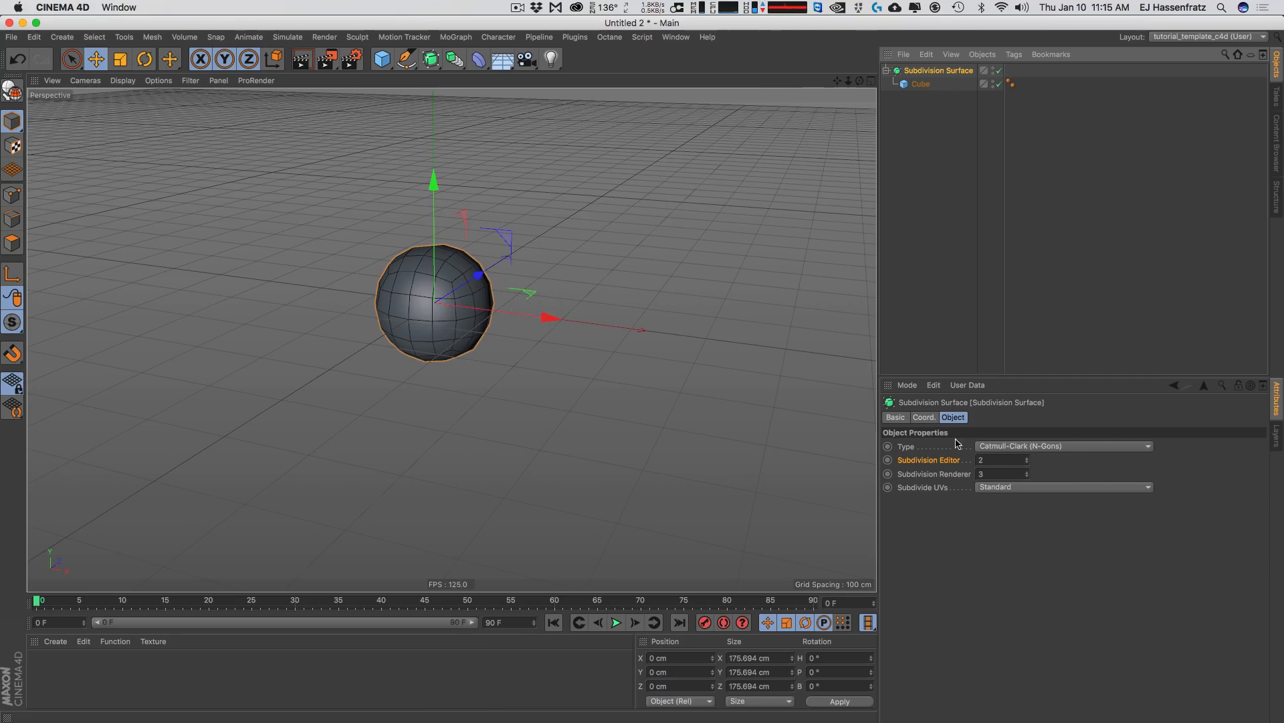
- Set the Subdivision Surface's editor subdivision level to 3
{"action": "left_click_drag", "start_coordinate": [997, 462], "coordinate": [958, 466]}
{"action": "type", "text": "3"}
{"action": "key", "text": "Return"}
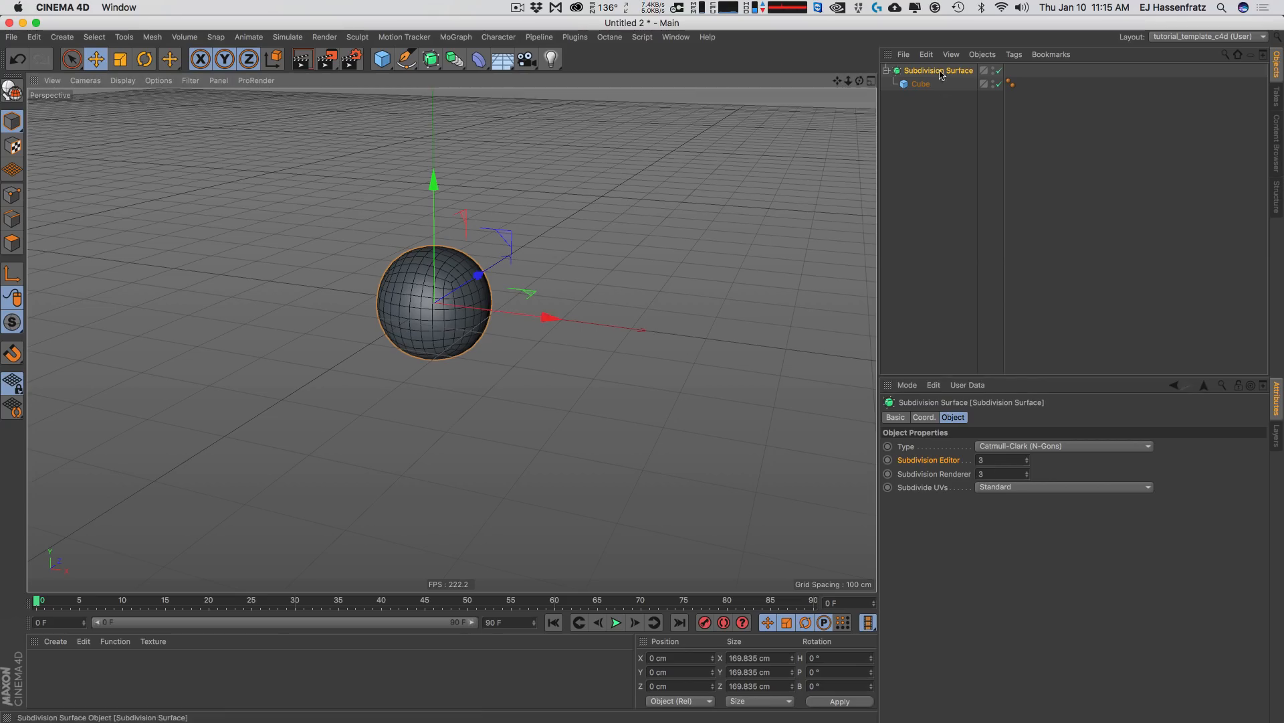
- Stretch the cube inside the Subdivision Surface to about 248 cm in X, 520 cm in Y and 206 cm in Z
{"action": "left_click", "coordinate": [922, 84]}
{"action": "left_click_drag", "start_coordinate": [433, 238], "coordinate": [434, 126]}
{"action": "mouse_move", "coordinate": [458, 307]}
{"action": "left_mouse_down", "text": "alt"}
{"action": "mouse_move", "coordinate": [307, 321]}
{"action": "mouse_move", "coordinate": [462, 314]}
{"action": "mouse_move", "coordinate": [451, 324]}
{"action": "mouse_move", "coordinate": [447, 309]}
{"action": "left_mouse_up", "text": "alt"}
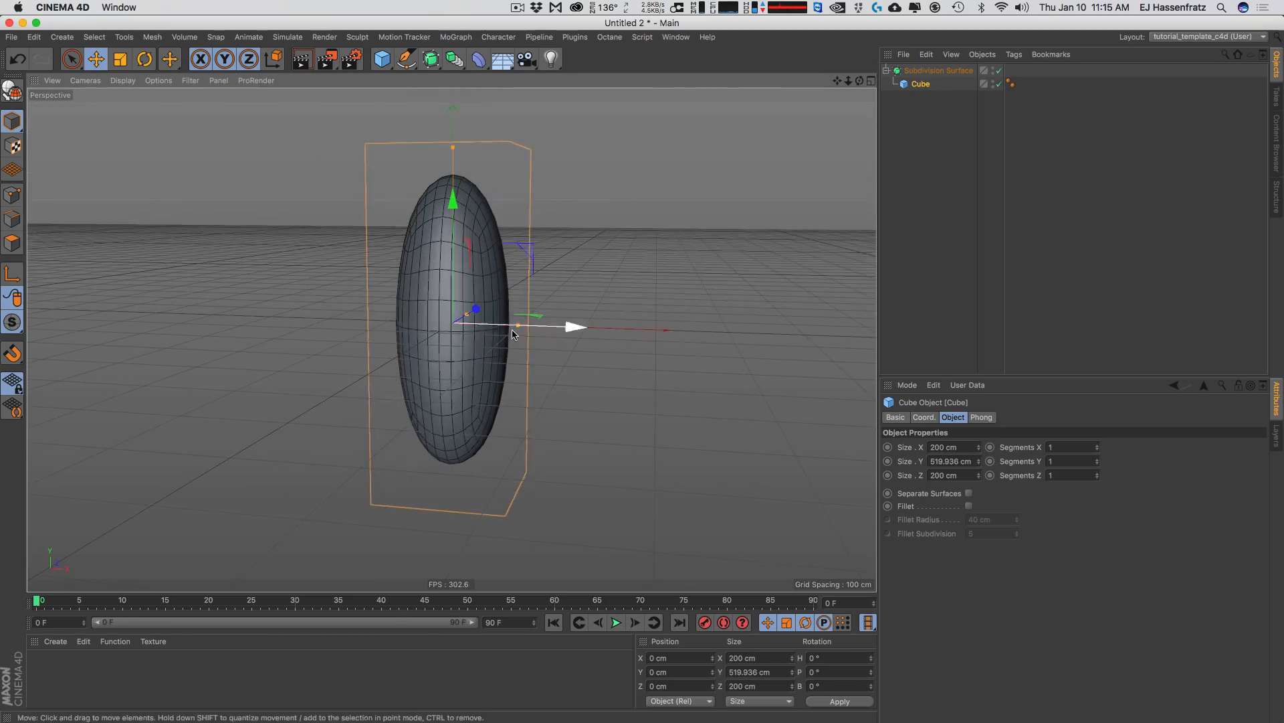
{"action": "left_click_drag", "start_coordinate": [520, 324], "coordinate": [534, 326]}
{"action": "left_click_drag", "start_coordinate": [479, 305], "coordinate": [472, 314]}
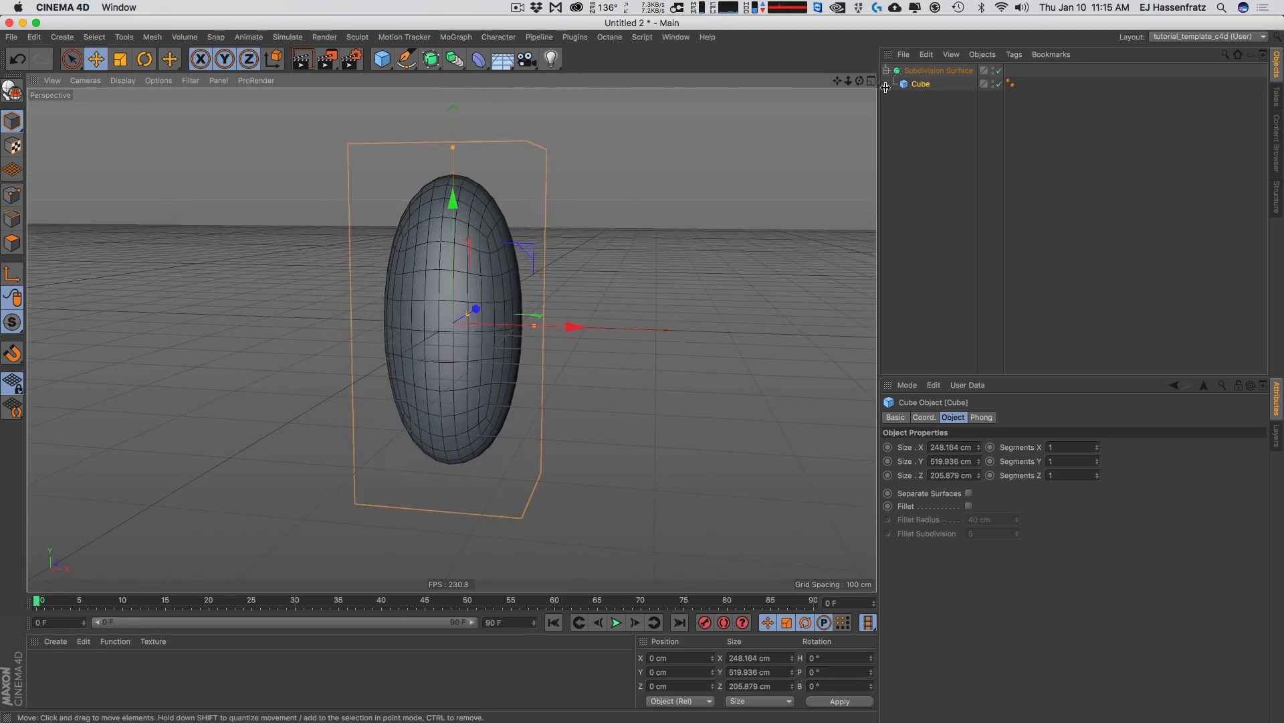
- Raise the Subdivision Surface's editor and renderer subdivision levels to 5
{"action": "left_click", "coordinate": [473, 314]}
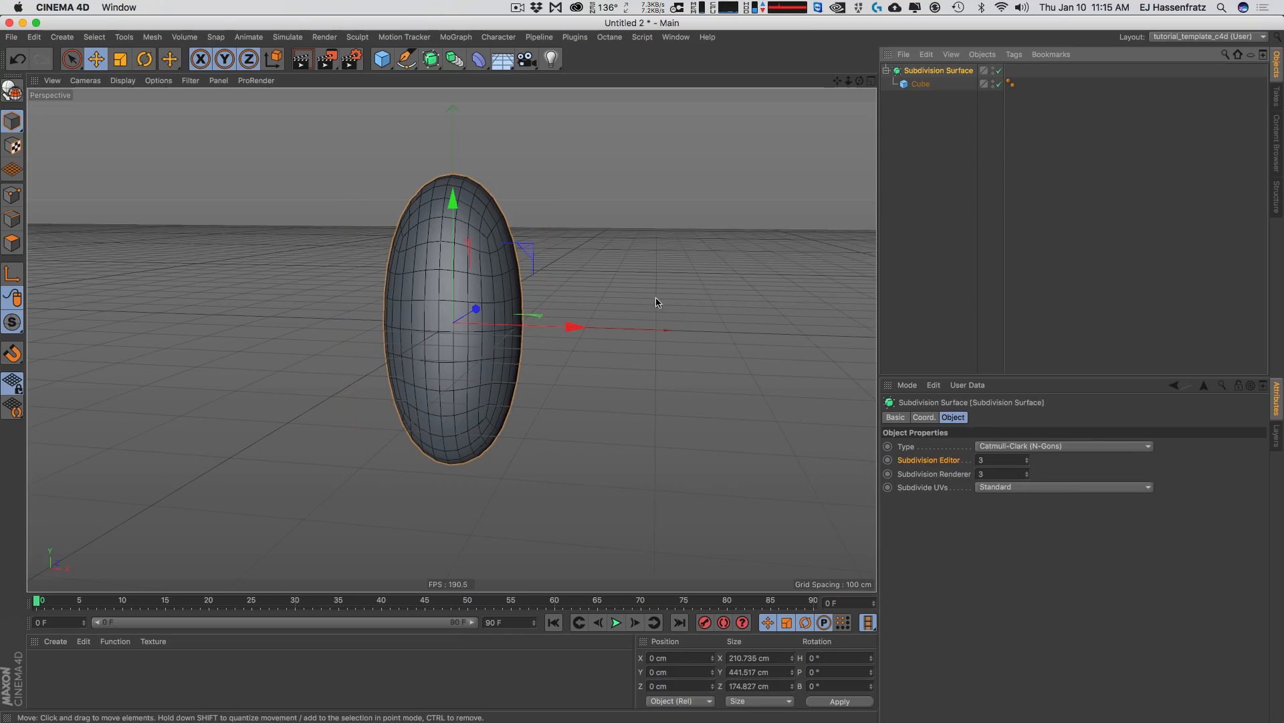
{"action": "double_click", "coordinate": [1003, 460]}
{"action": "type", "text": "4"}
{"action": "key", "text": "Tab"}
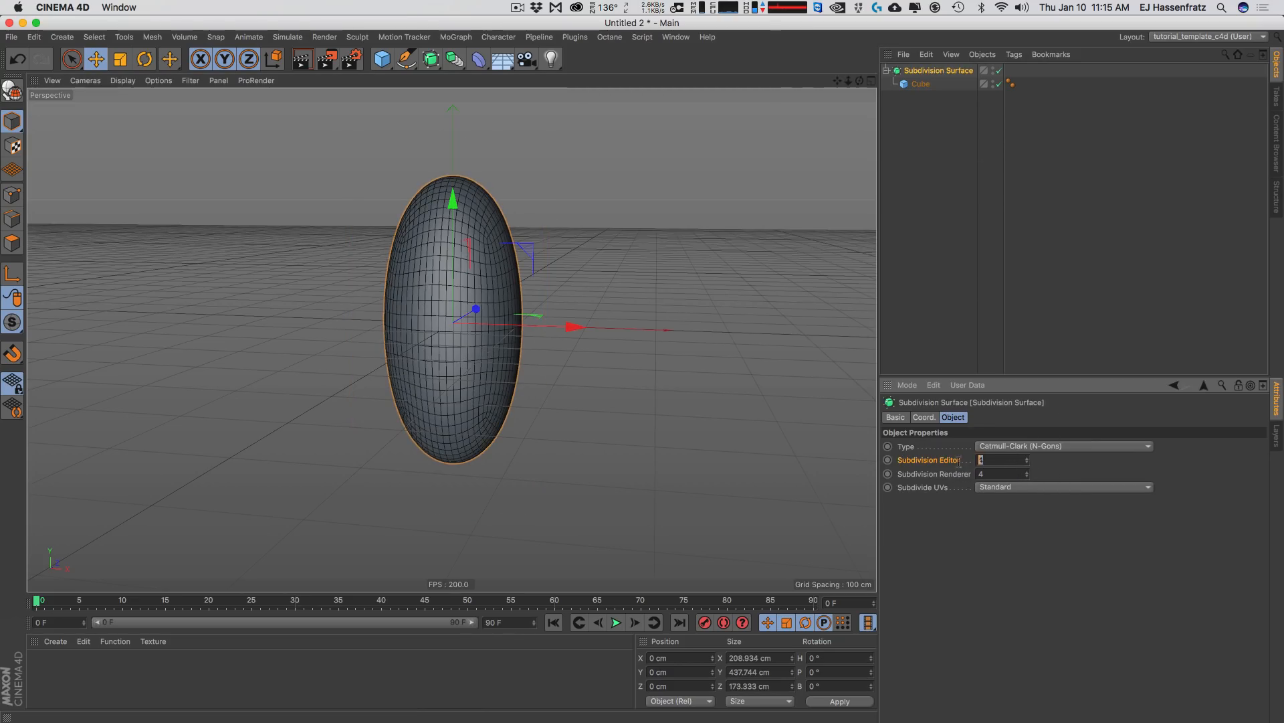
{"action": "double_click", "coordinate": [981, 459]}
{"action": "type", "text": "5"}
{"action": "key", "text": "Tab"}
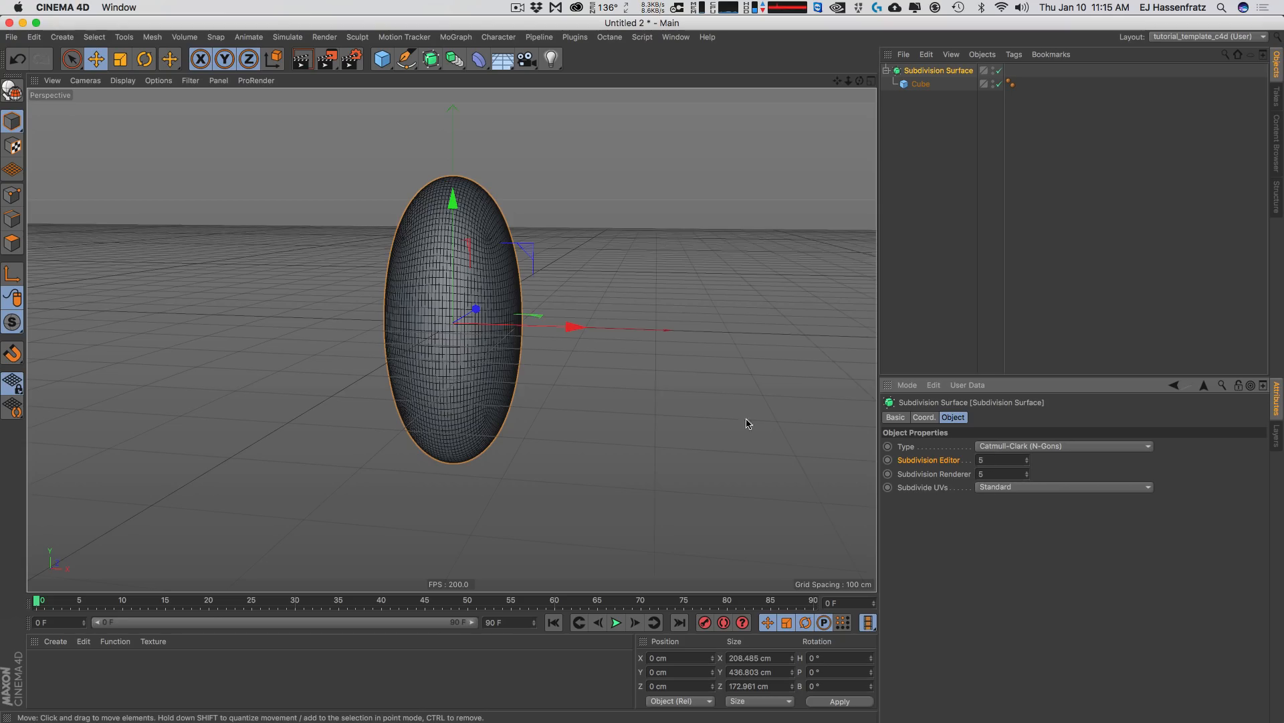
- Widen the cube to about 287 cm in X and 273 cm in Z
{"action": "left_click_drag", "start_coordinate": [745, 424], "coordinate": [447, 357], "text": "alt"}
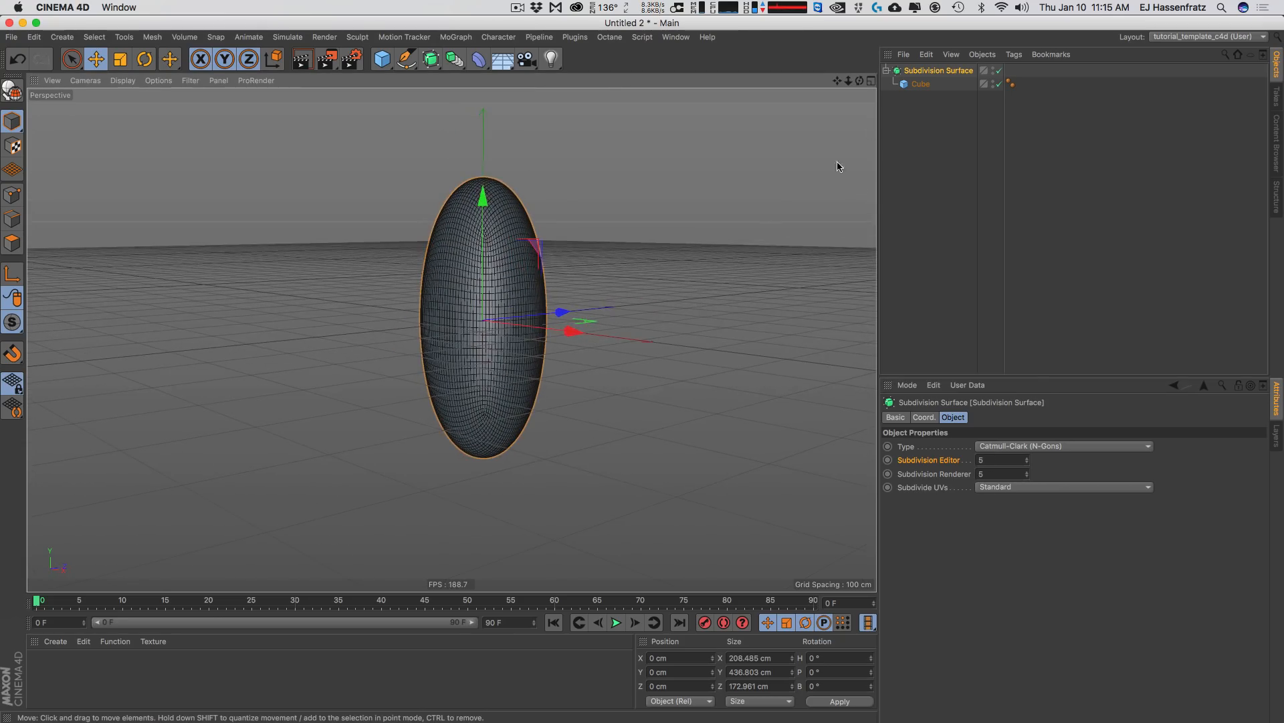
{"action": "left_click", "coordinate": [922, 84]}
{"action": "left_click_drag", "start_coordinate": [530, 315], "coordinate": [541, 315]}
{"action": "left_click_drag", "start_coordinate": [462, 353], "coordinate": [432, 384], "text": "alt"}
{"action": "left_click_drag", "start_coordinate": [536, 283], "coordinate": [539, 283]}
{"action": "left_click_drag", "start_coordinate": [546, 332], "coordinate": [551, 355]}
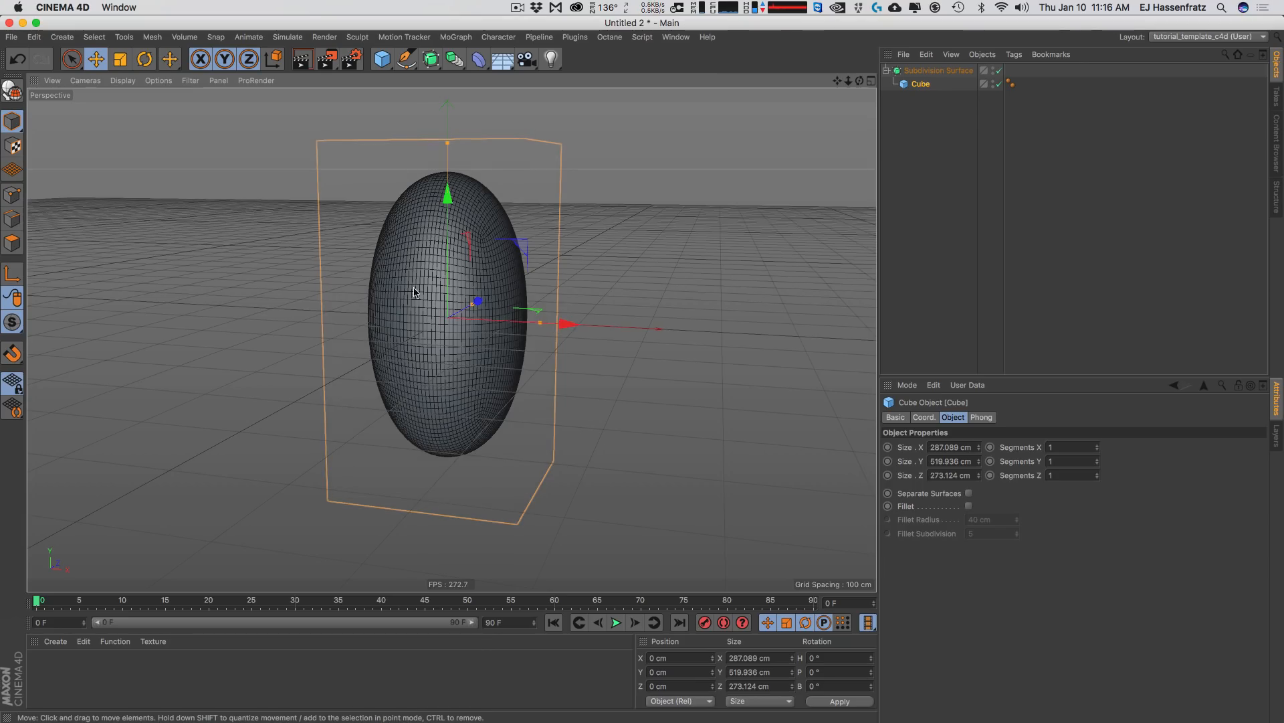
{"action": "left_click_drag", "start_coordinate": [442, 261], "coordinate": [476, 258], "text": "alt"}
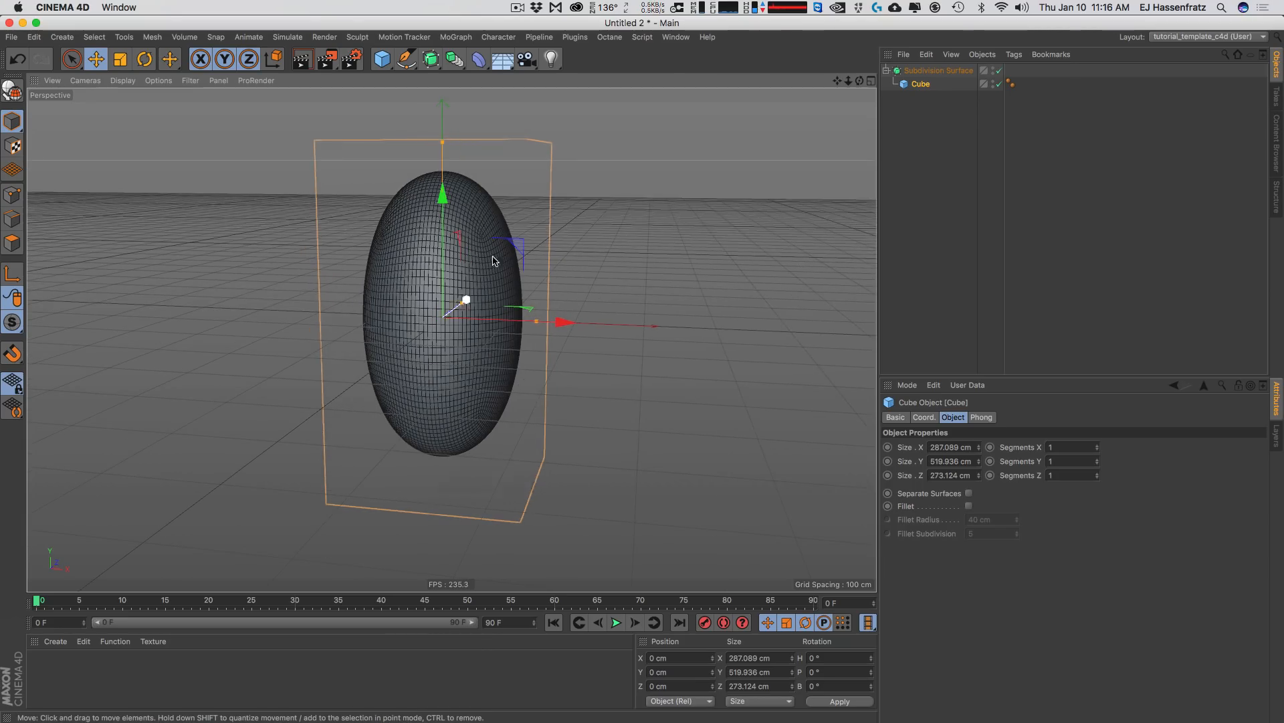
- Make the Subdivision Surface an editable polygon object and add a Cloth simulation tag to it
{"action": "left_click", "coordinate": [934, 71]}
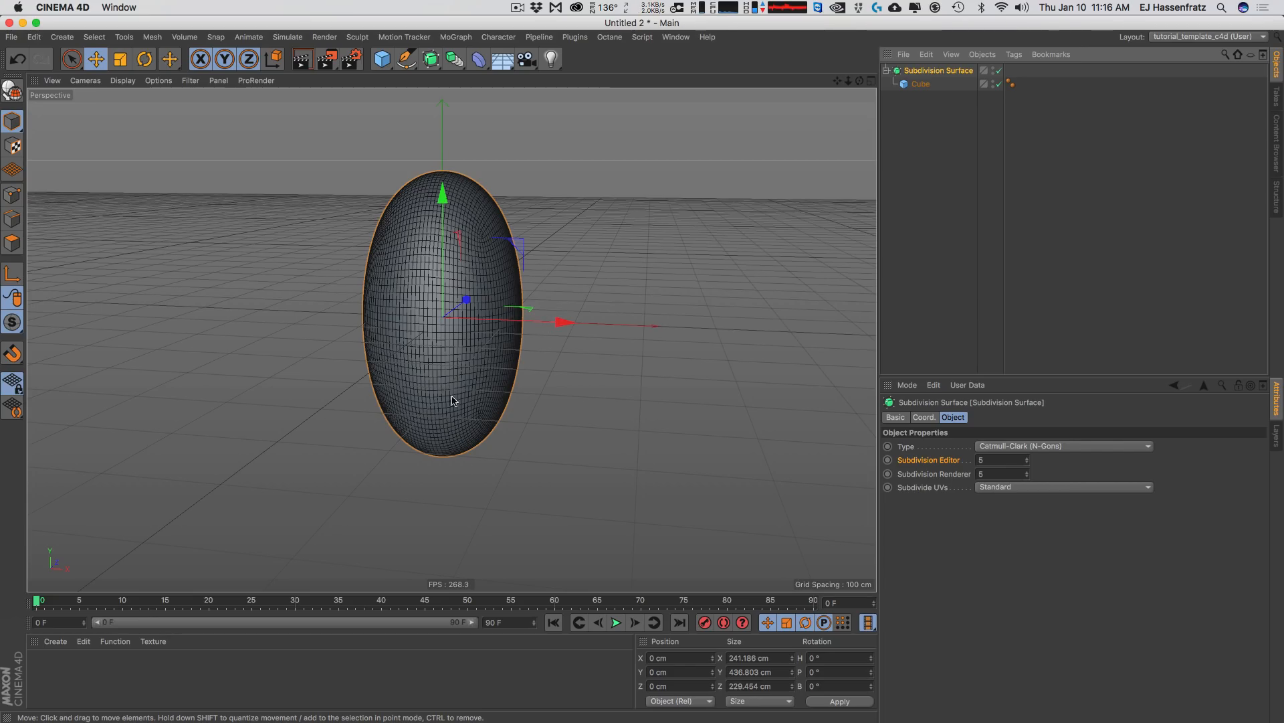
{"action": "left_click_drag", "start_coordinate": [452, 400], "coordinate": [471, 379], "text": "alt"}
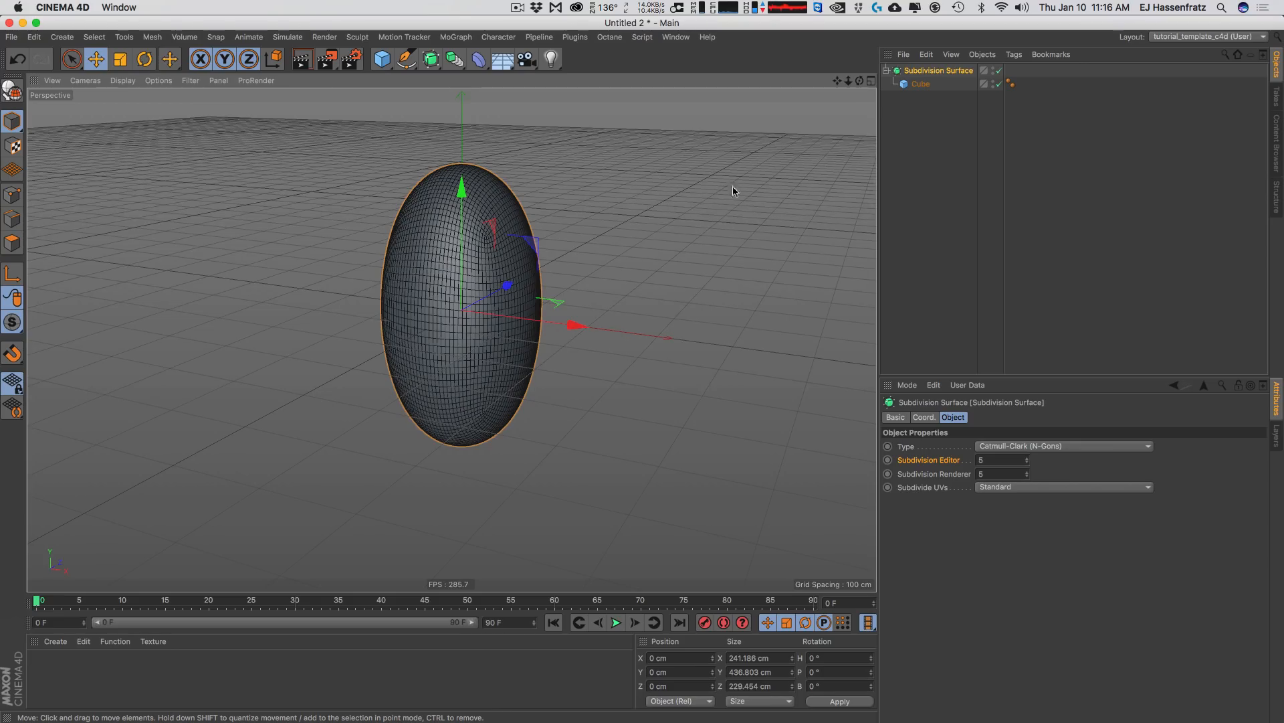
{"action": "key", "text": "c"}
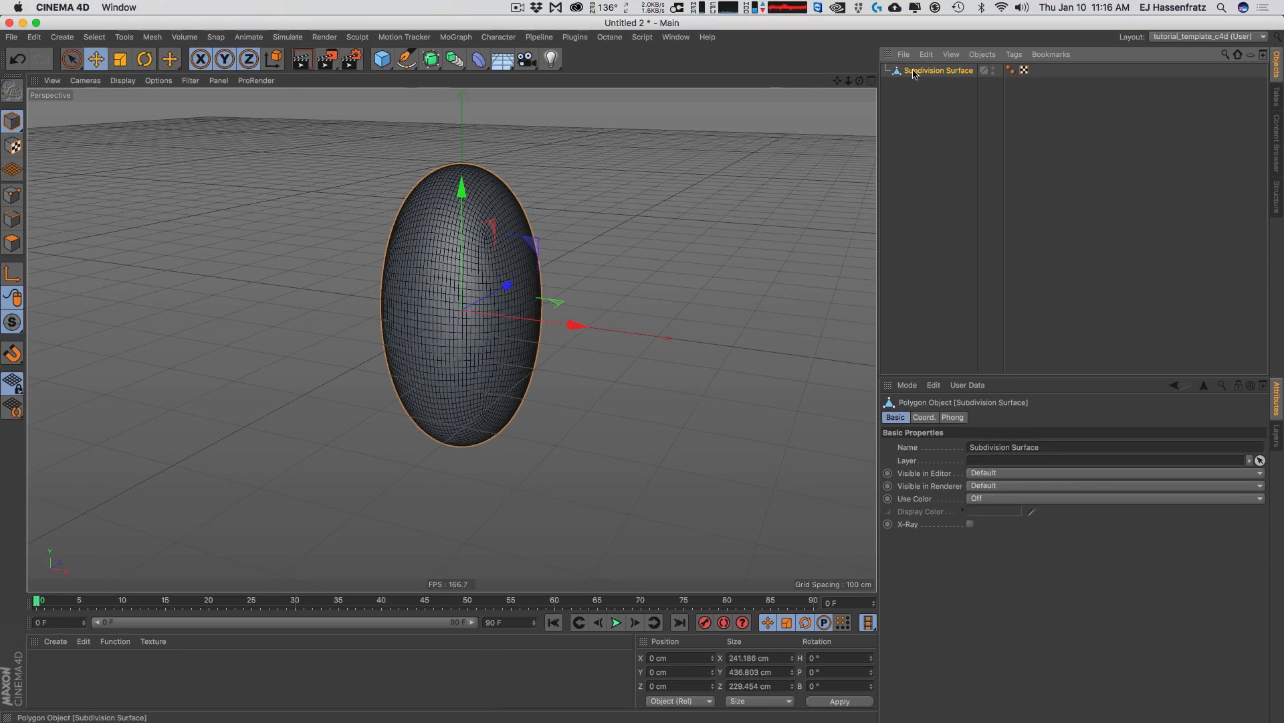
{"action": "right_click", "coordinate": [927, 71]}
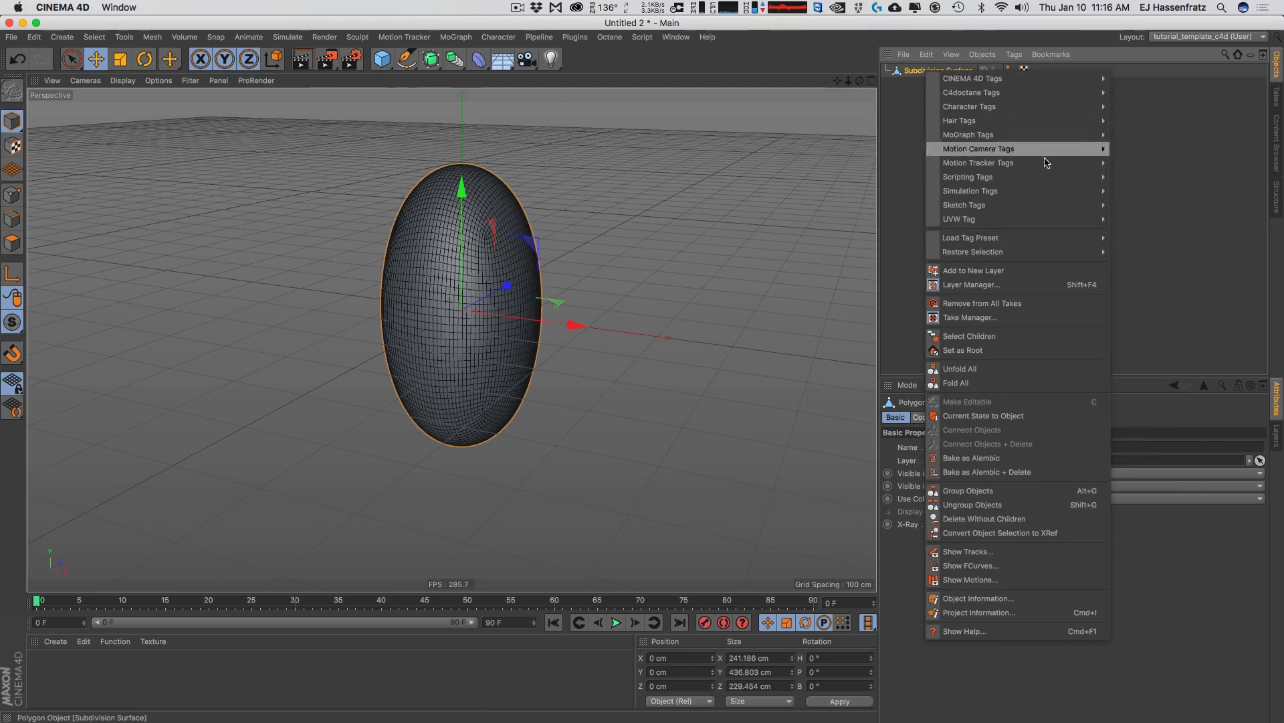
{"action": "mouse_move", "coordinate": [1107, 194]}
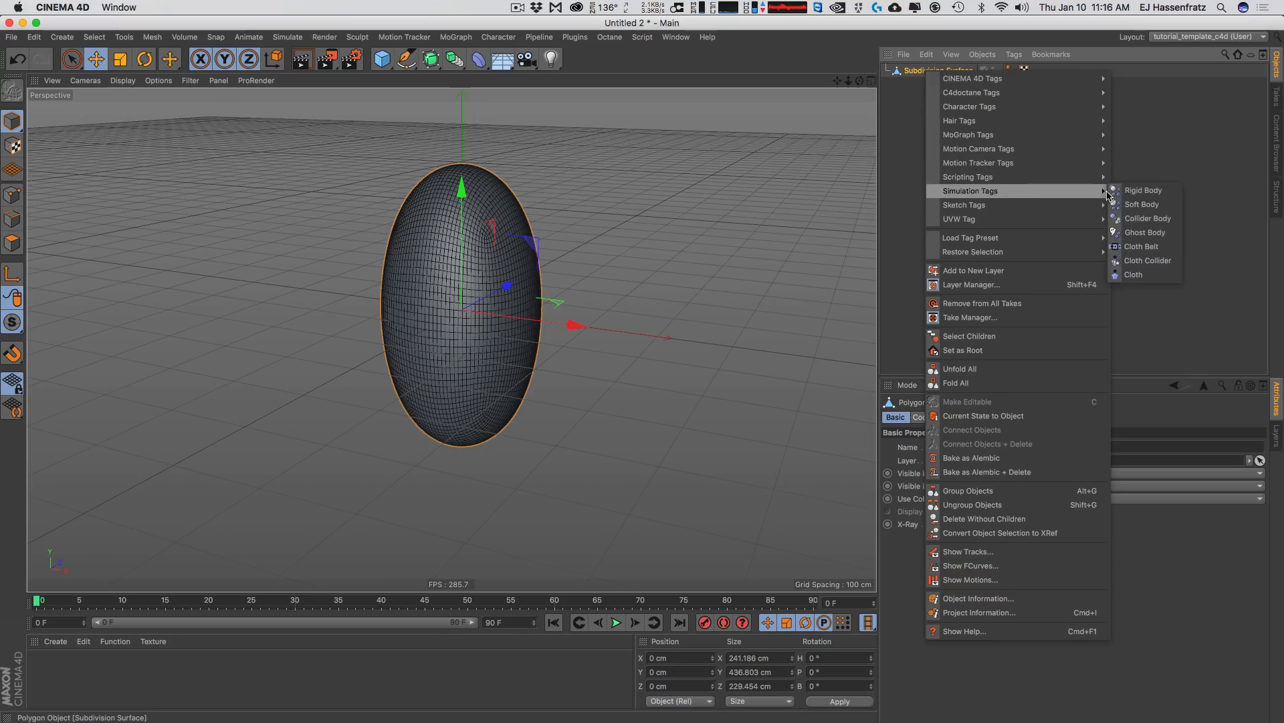
{"action": "left_click", "coordinate": [1138, 274]}
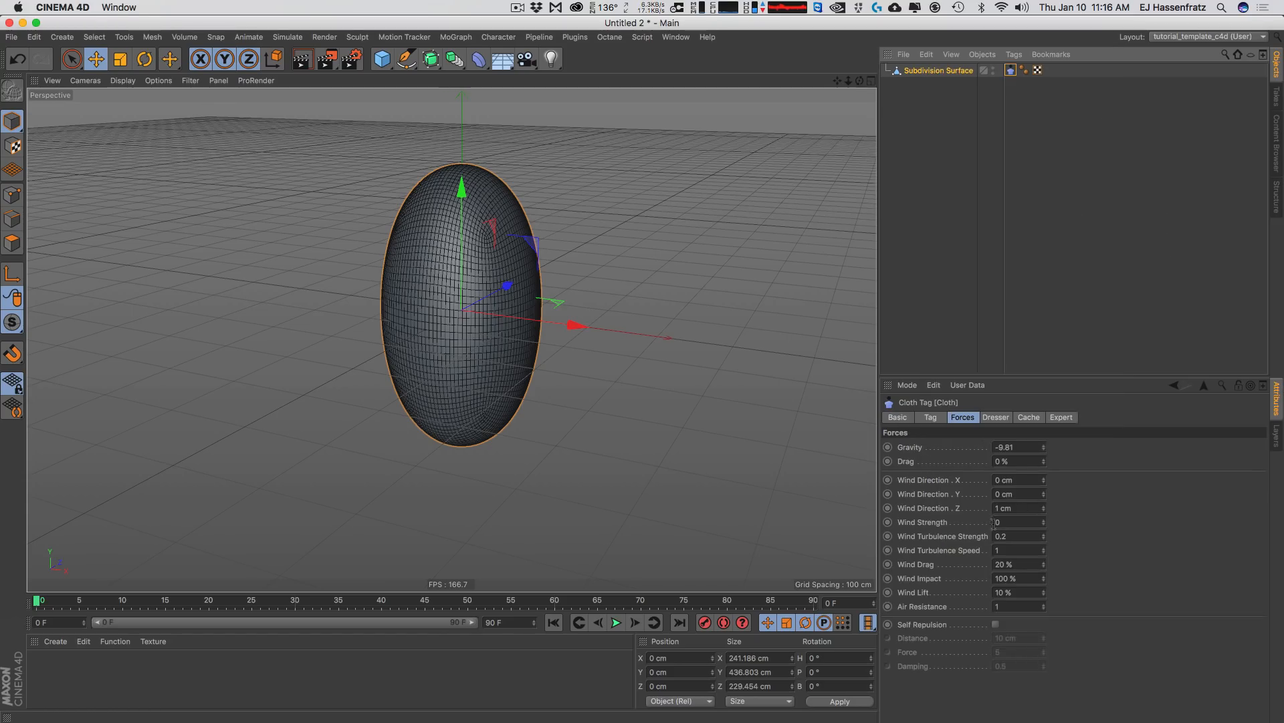
- Play the cloth simulation with its default forces, stop it and return to the first frame
{"action": "left_click", "coordinate": [616, 622]}
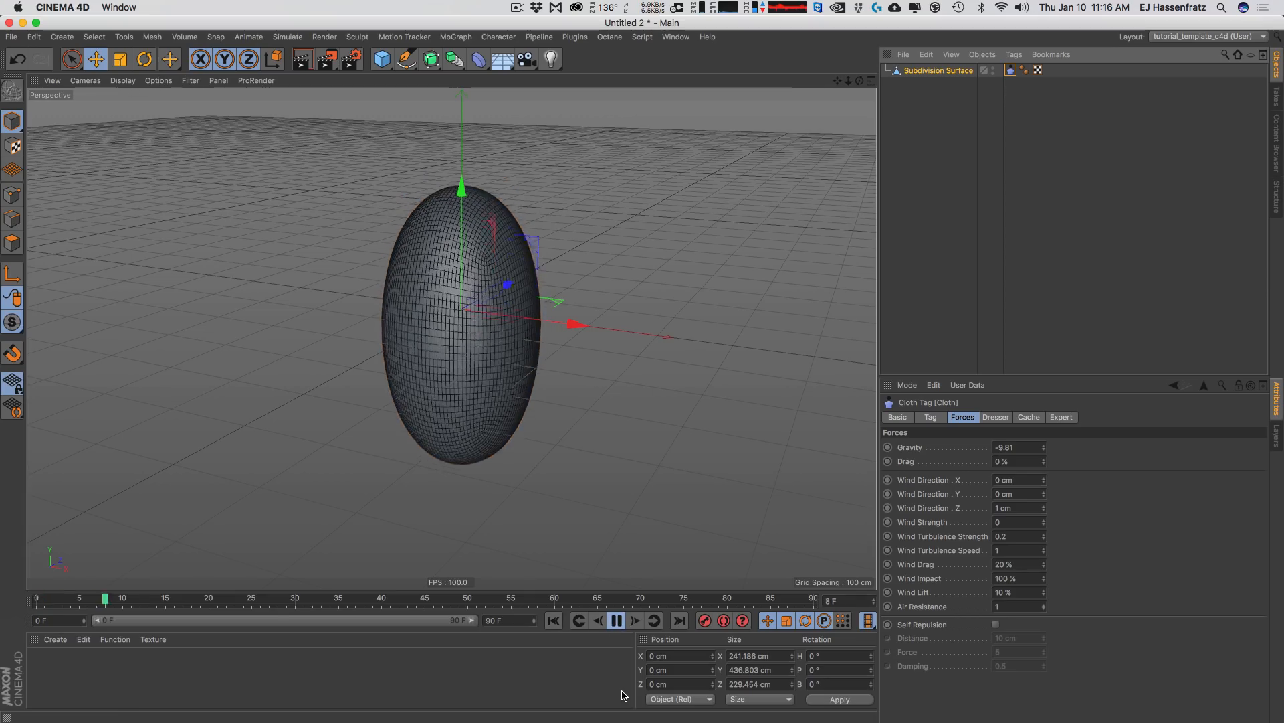
{"action": "left_click", "coordinate": [552, 624]}
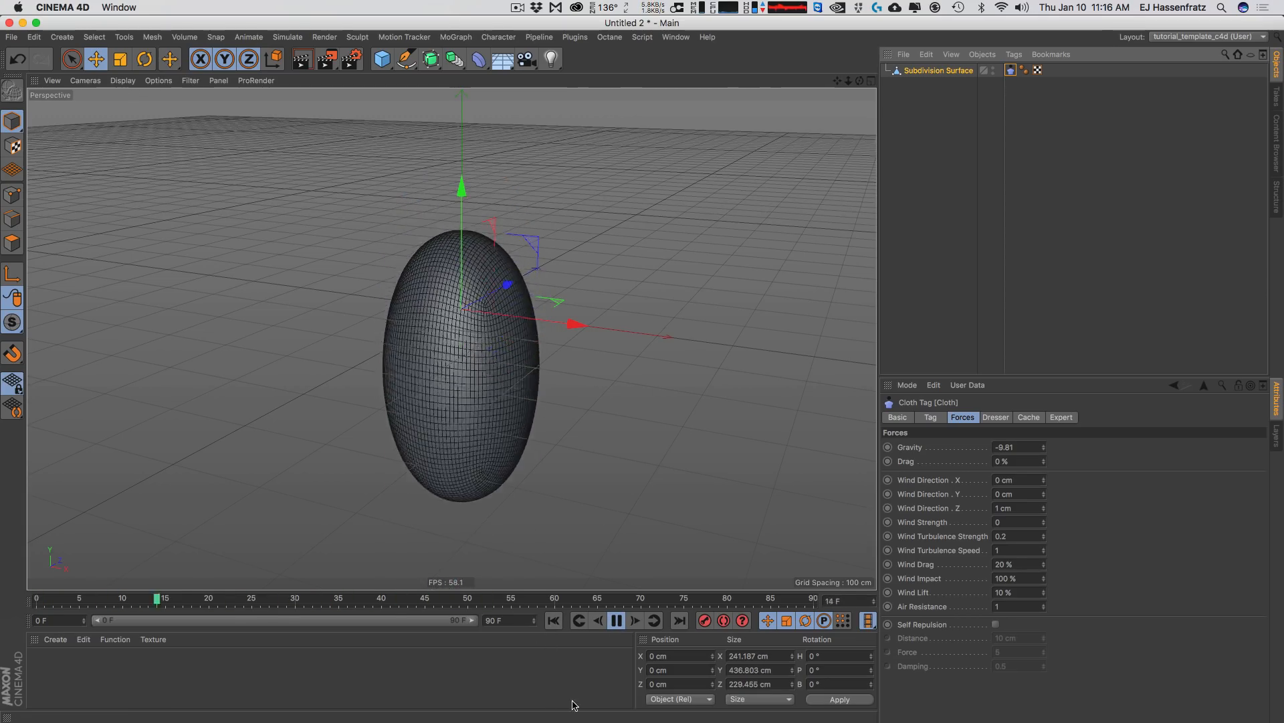
{"action": "key", "text": "F8"}
{"action": "left_click", "coordinate": [554, 620]}
- Rename the polygon object as Cloth Object
{"action": "double_click", "coordinate": [935, 71]}
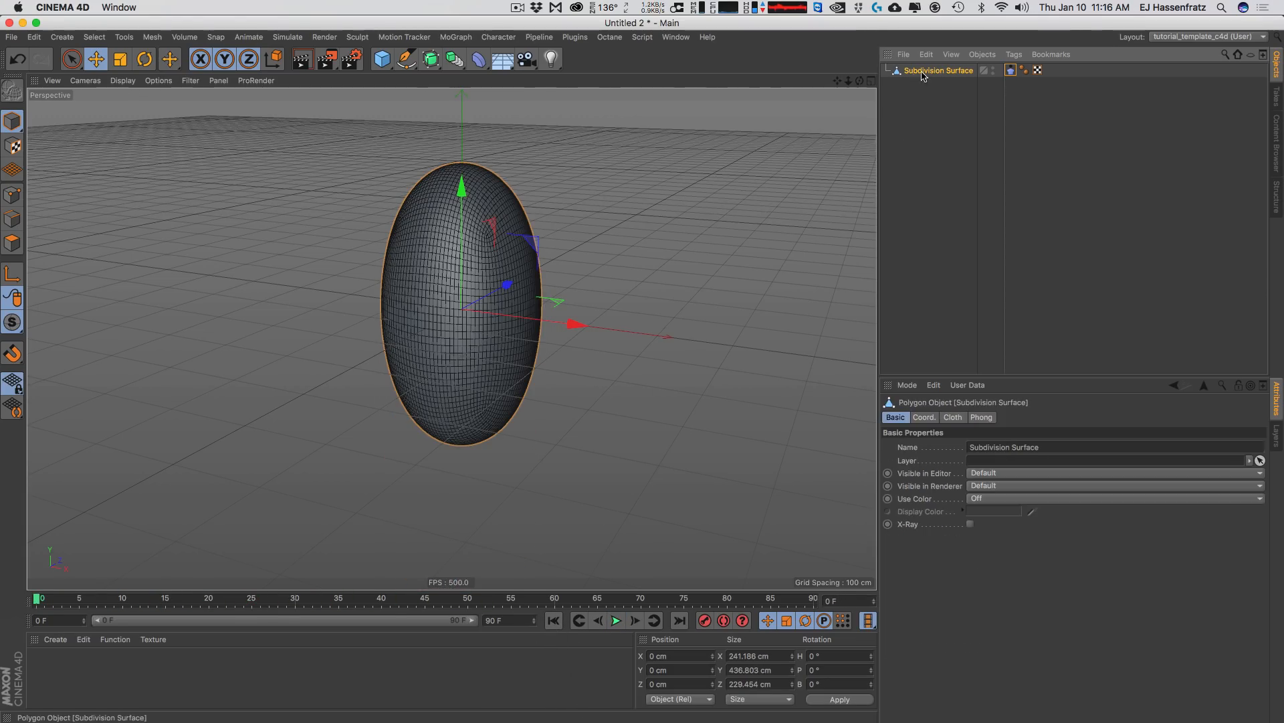
{"action": "type", "text": "c"}
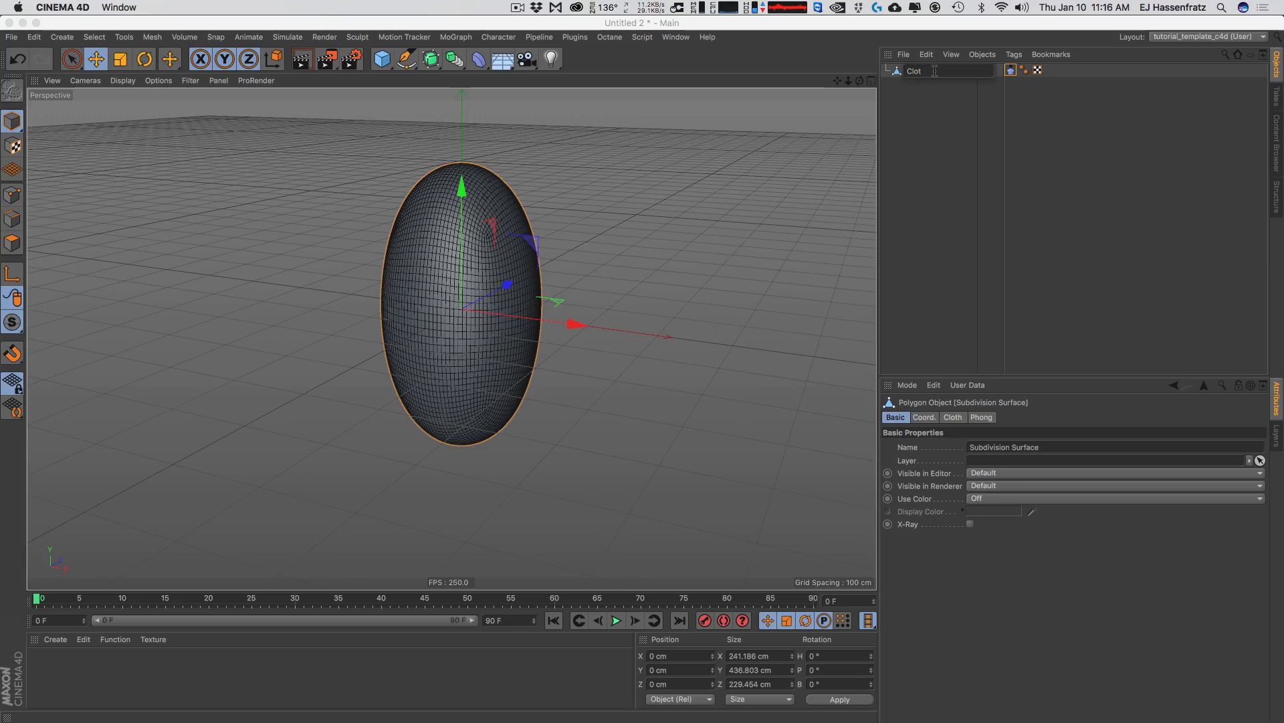
{"action": "type", "text": "loth Object"}
{"action": "key", "text": "Return"}
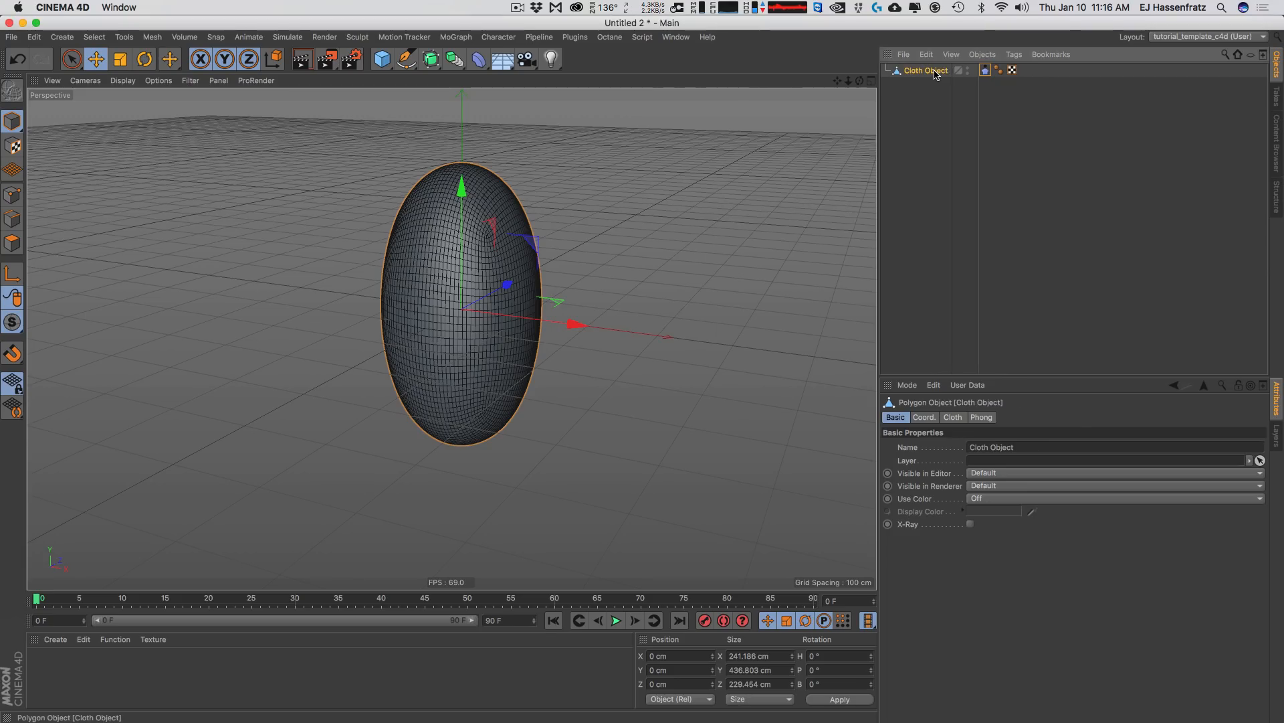
- Set the Cloth tag's gravity to 0 and play the simulation
{"action": "left_click", "coordinate": [985, 71]}
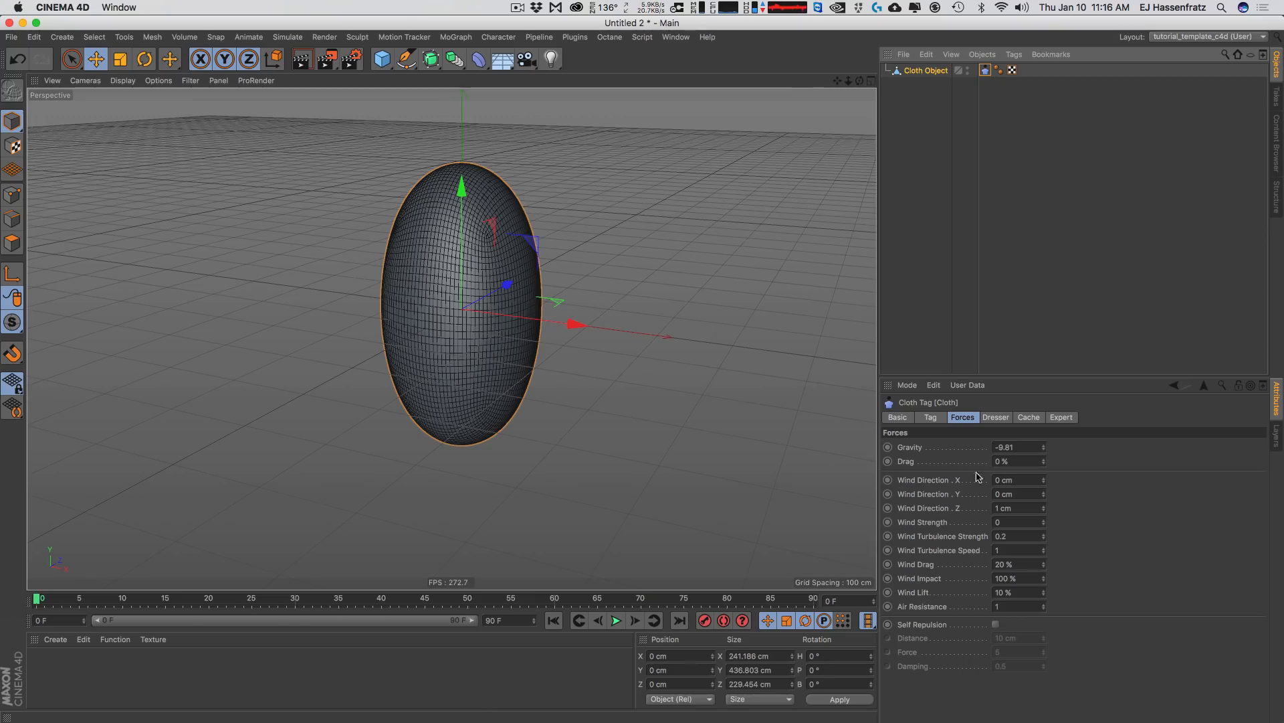
{"action": "left_click", "coordinate": [1024, 445]}
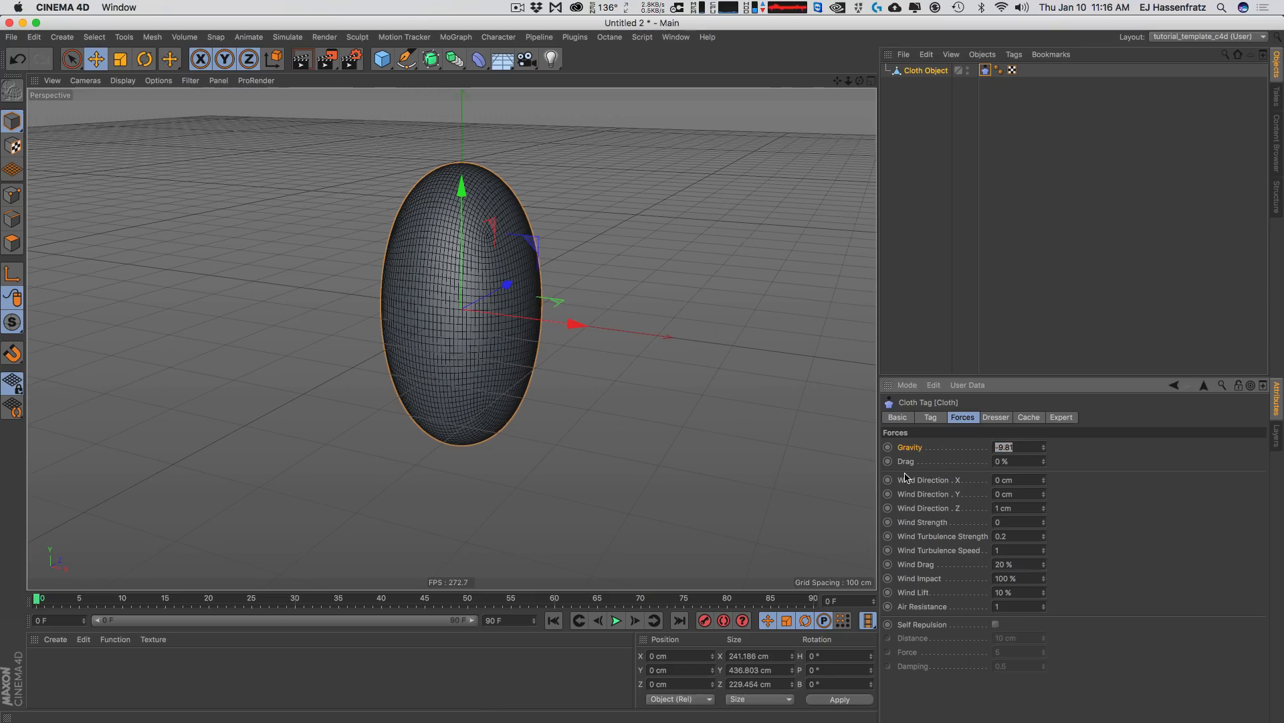
{"action": "left_click", "coordinate": [616, 620]}
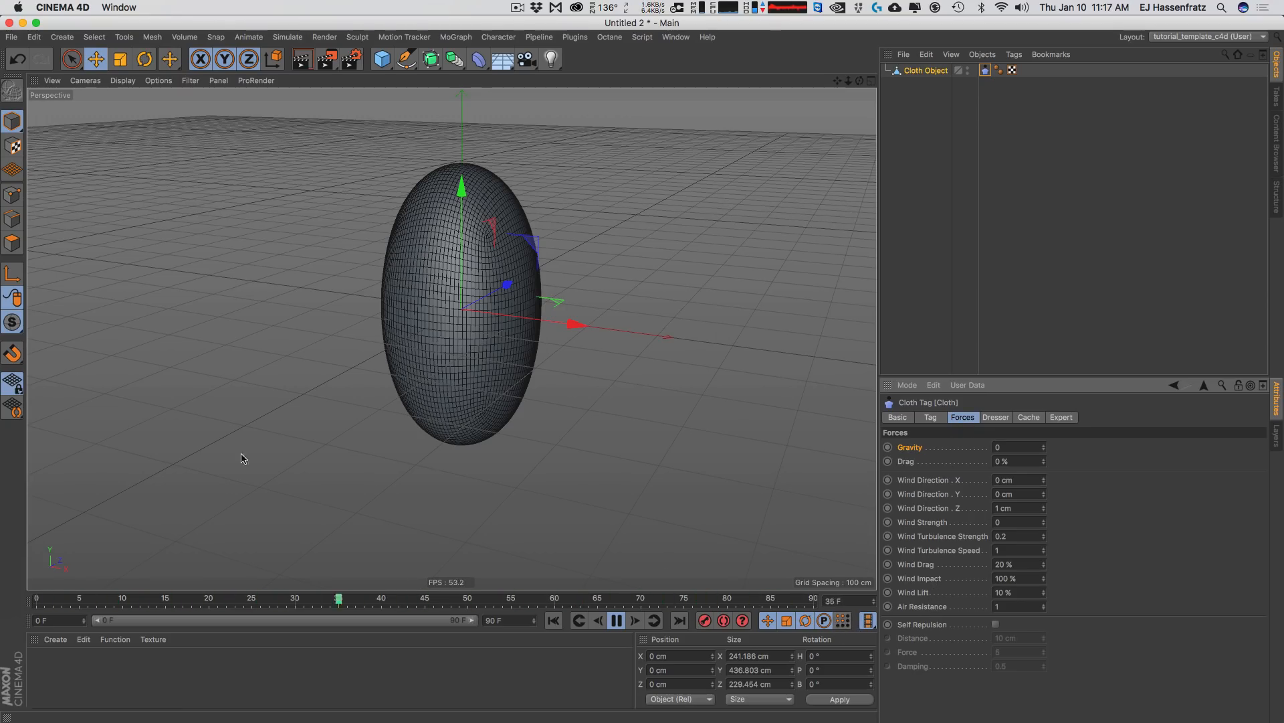
- Try Wind Strength values of 0.5 and 0.8 on the Cloth tag while the simulation plays
{"action": "double_click", "coordinate": [997, 523]}
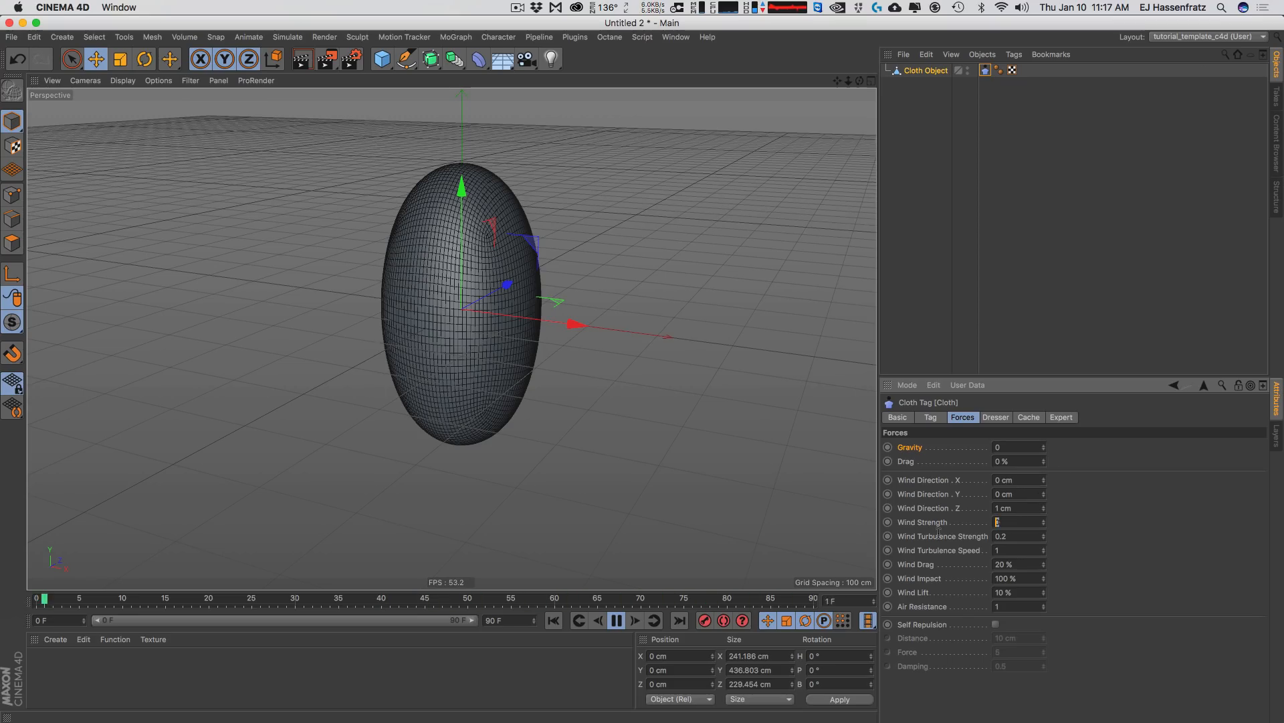
{"action": "type", "text": "."}
{"action": "left_click_drag", "start_coordinate": [1009, 536], "coordinate": [962, 525]}
{"action": "type", "text": "0.5"}
{"action": "key", "text": "Return"}
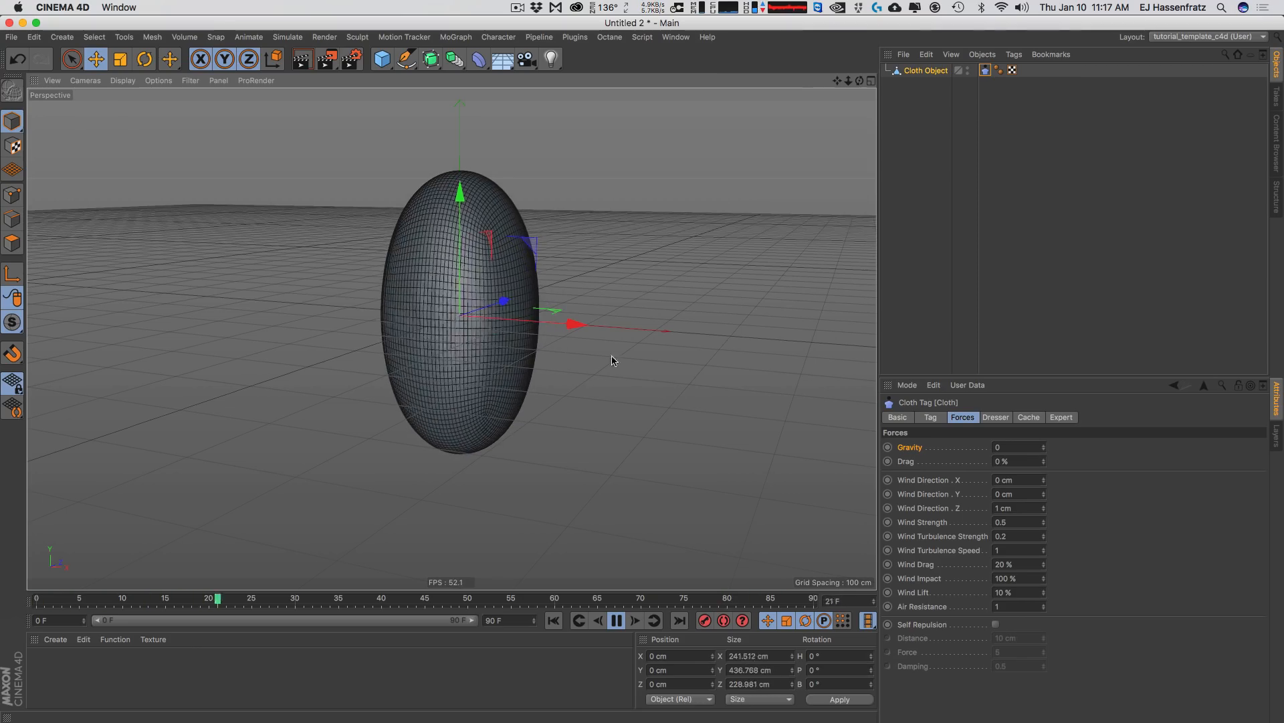
{"action": "type", "text": ".8"}
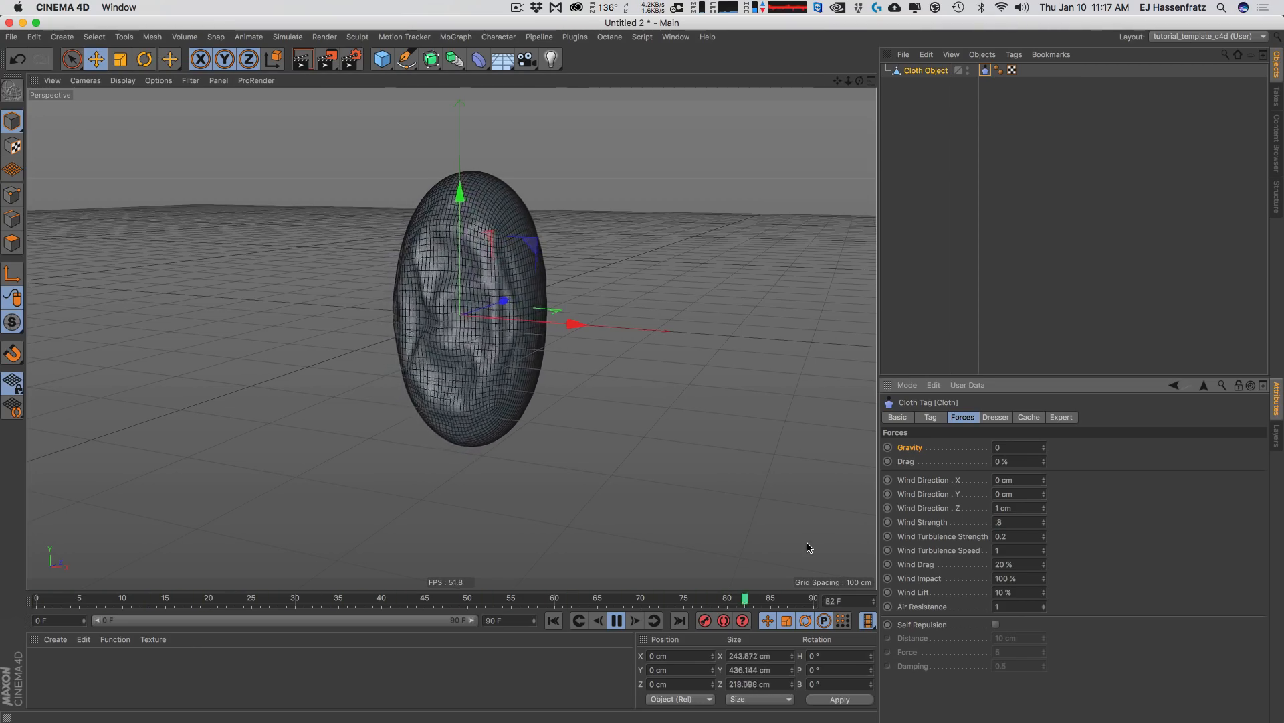
{"action": "key", "text": "Return"}
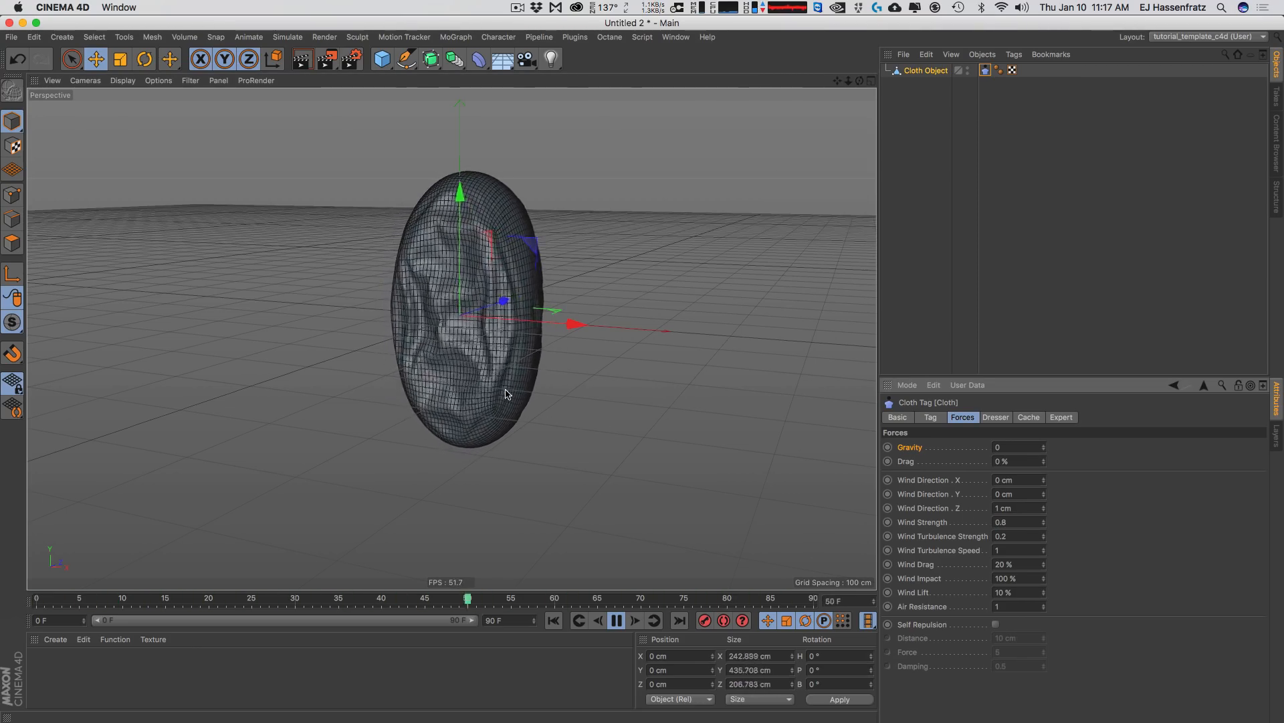
- Stop the simulation, examine the deformed cloth surface from several angles and return to the first frame
{"action": "key", "text": "F8"}
{"action": "left_click_drag", "start_coordinate": [483, 360], "coordinate": [460, 293], "text": "alt"}
{"action": "scroll", "coordinate": [484, 350], "scroll_direction": "up", "scroll_amount": 3}
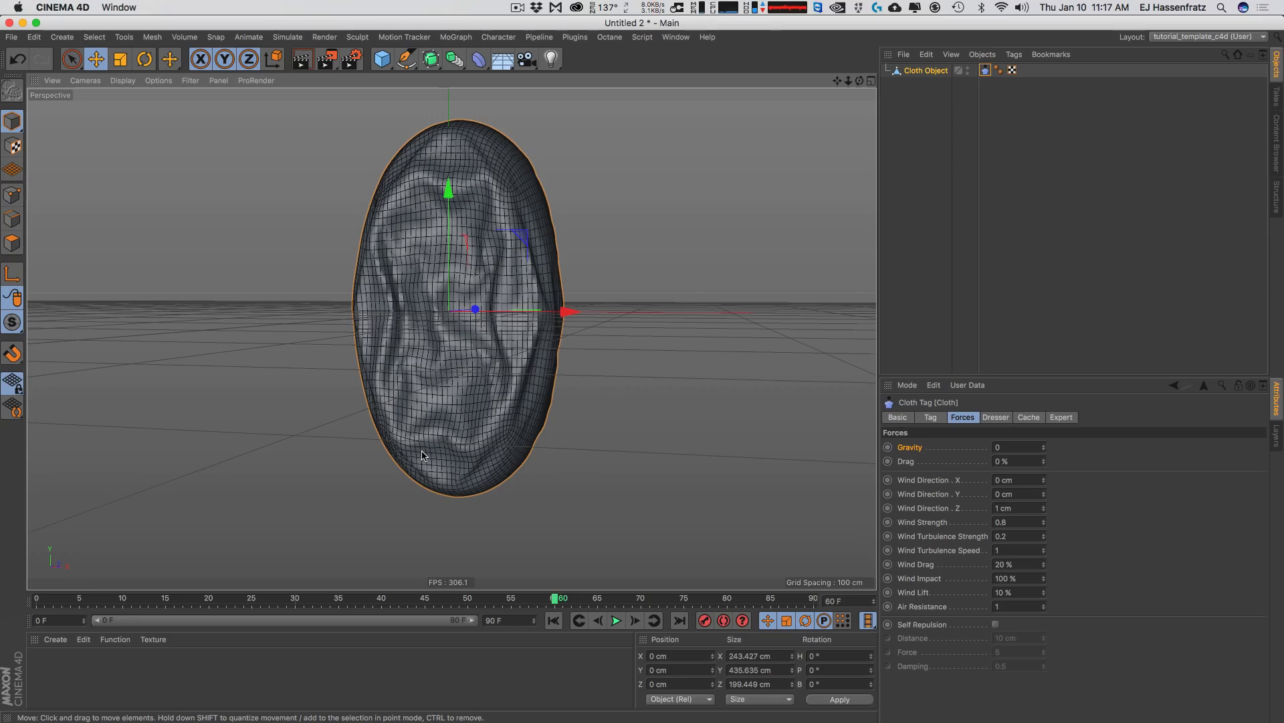
{"action": "left_click_drag", "start_coordinate": [494, 254], "coordinate": [424, 383], "text": "alt"}
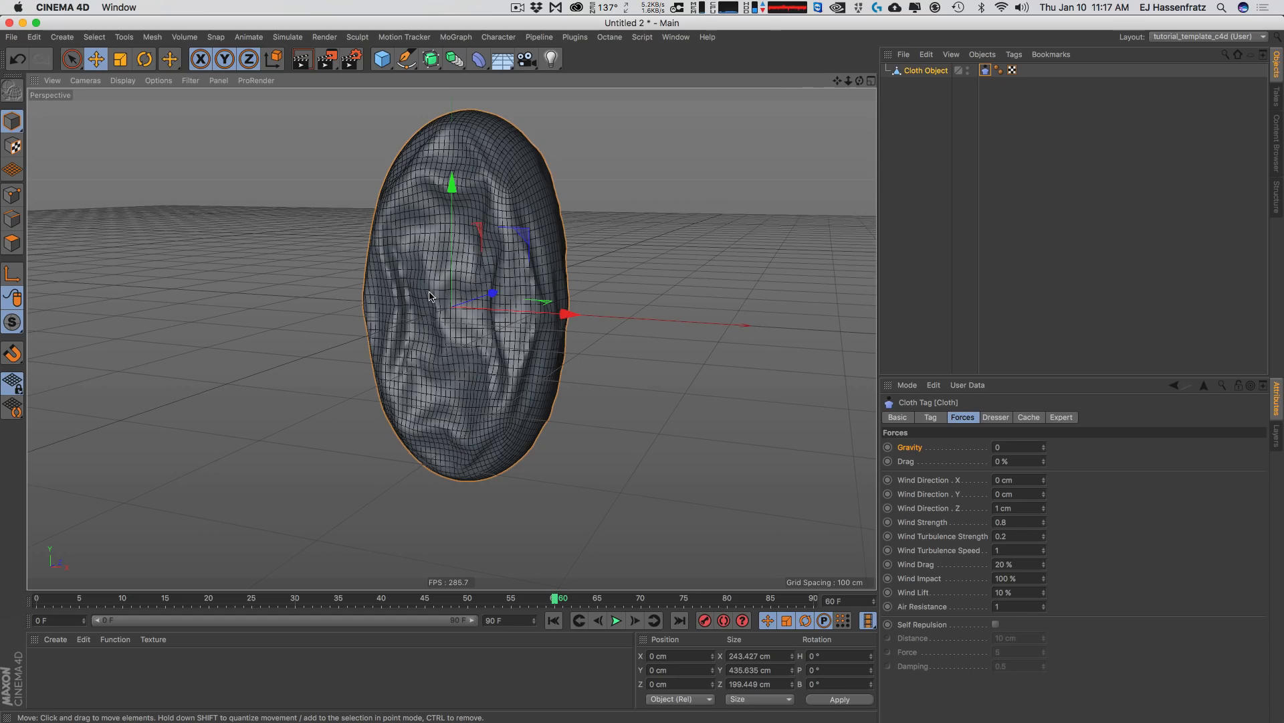
{"action": "left_click_drag", "start_coordinate": [478, 428], "coordinate": [481, 311], "text": "alt"}
{"action": "left_click", "coordinate": [553, 620]}
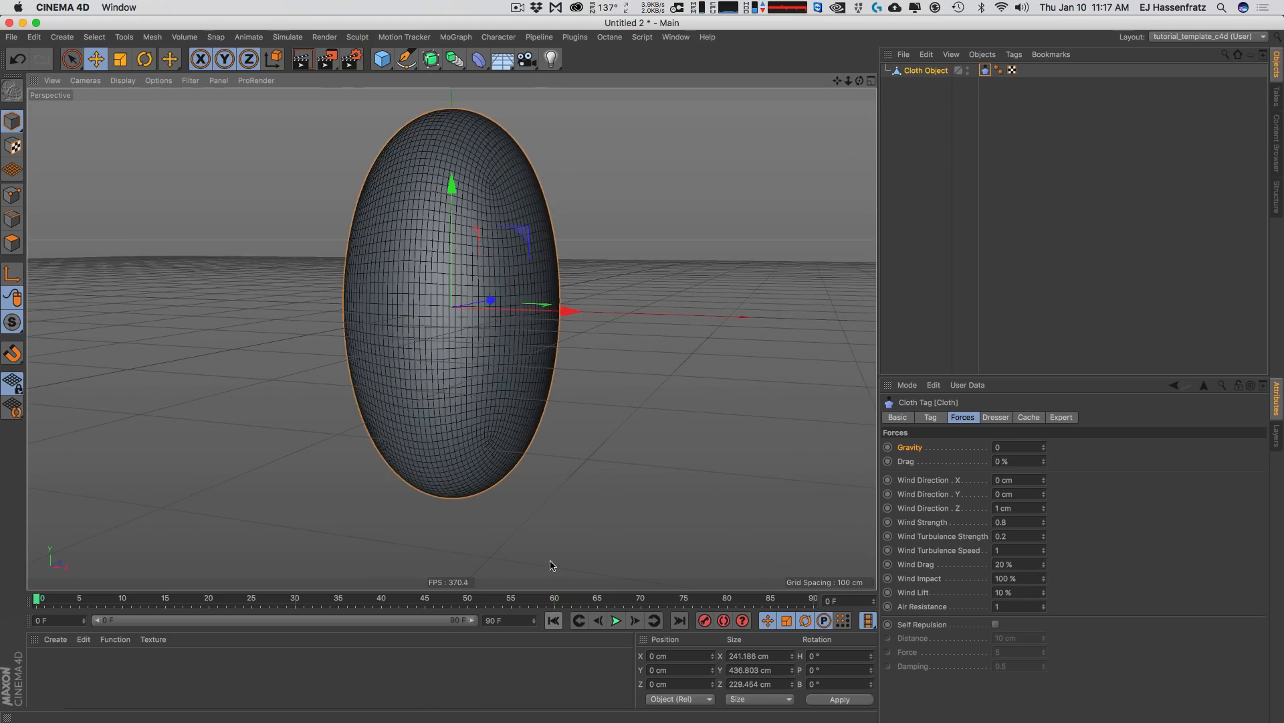
- Set the Cloth tag's Wind Strength to 0
{"action": "right_click_drag", "start_coordinate": [354, 378], "coordinate": [294, 376], "text": "alt"}
{"action": "middle_click_drag", "start_coordinate": [294, 376], "coordinate": [307, 408], "text": "alt"}
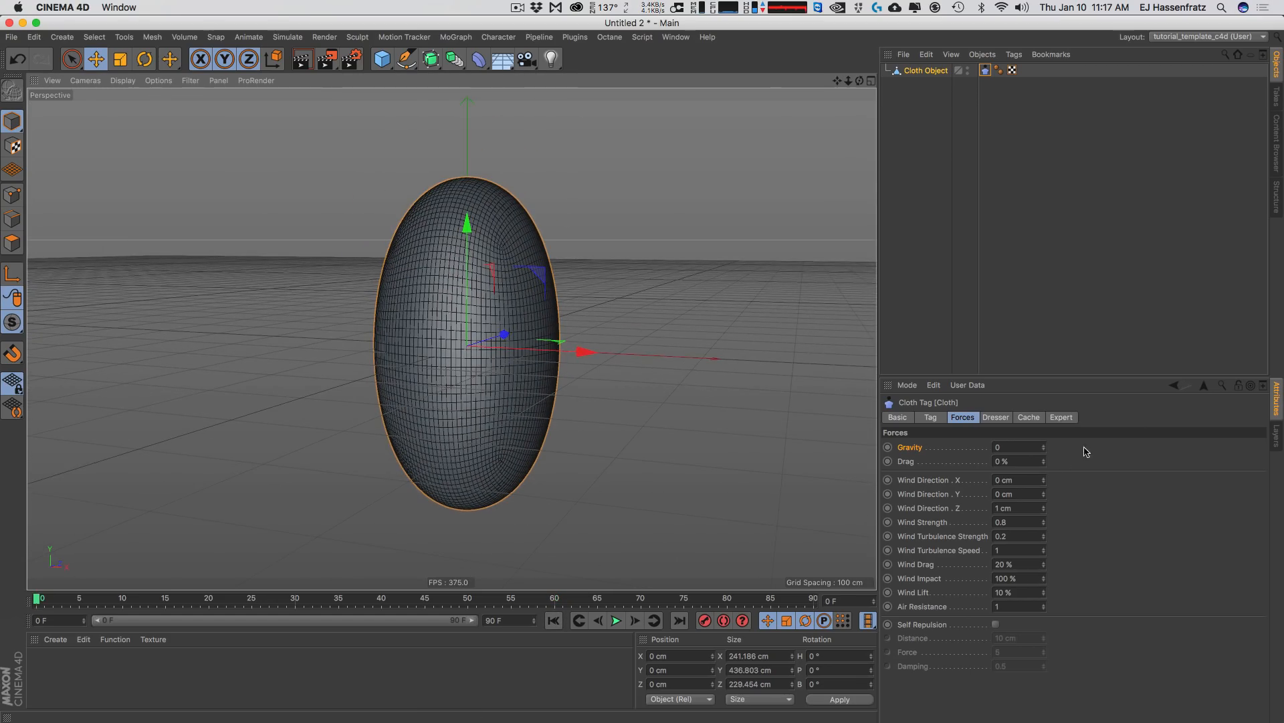
{"action": "left_click_drag", "start_coordinate": [1021, 524], "coordinate": [863, 527]}
{"action": "type", "text": "0"}
{"action": "key", "text": "Return"}
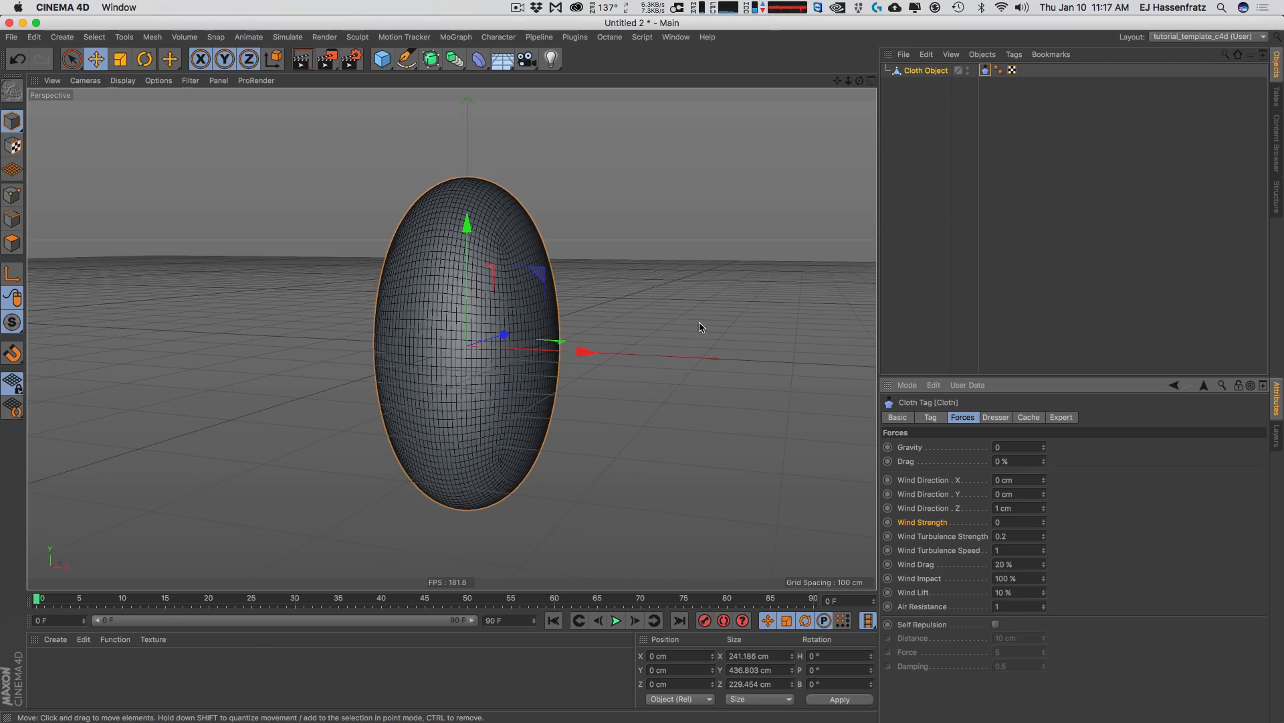
- Open the Cloth tag's Dresser settings, switch to point mode and loop-select the points around the front face of the cloth object
{"action": "left_click_drag", "start_coordinate": [504, 372], "coordinate": [483, 378], "text": "alt"}
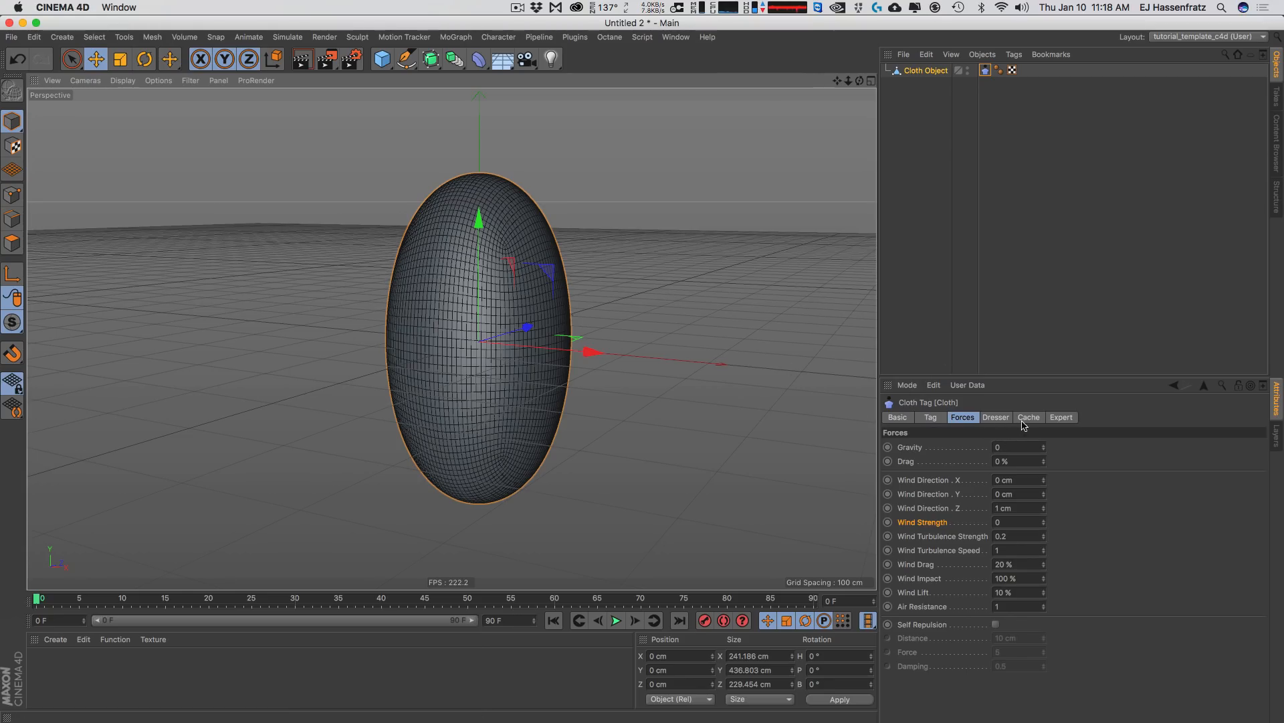
{"action": "left_click", "coordinate": [996, 418]}
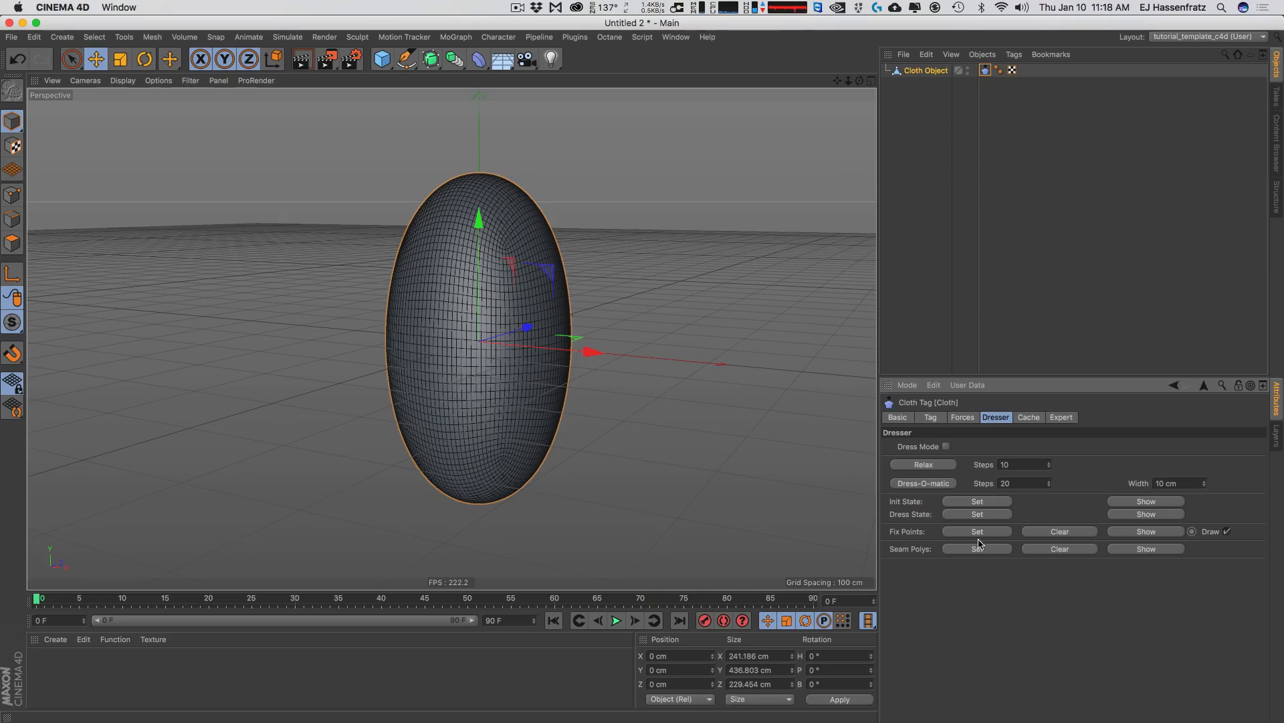
{"action": "left_click", "coordinate": [12, 195]}
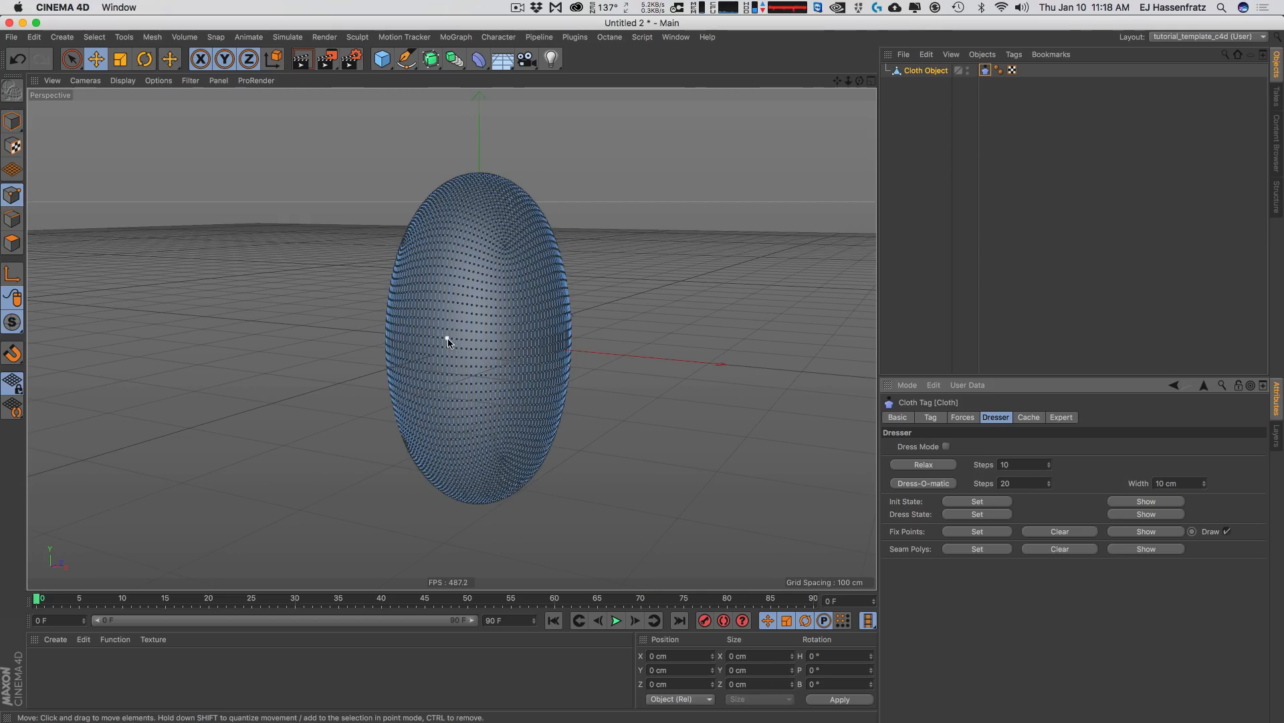
{"action": "key", "text": "u"}
{"action": "key", "text": "l"}
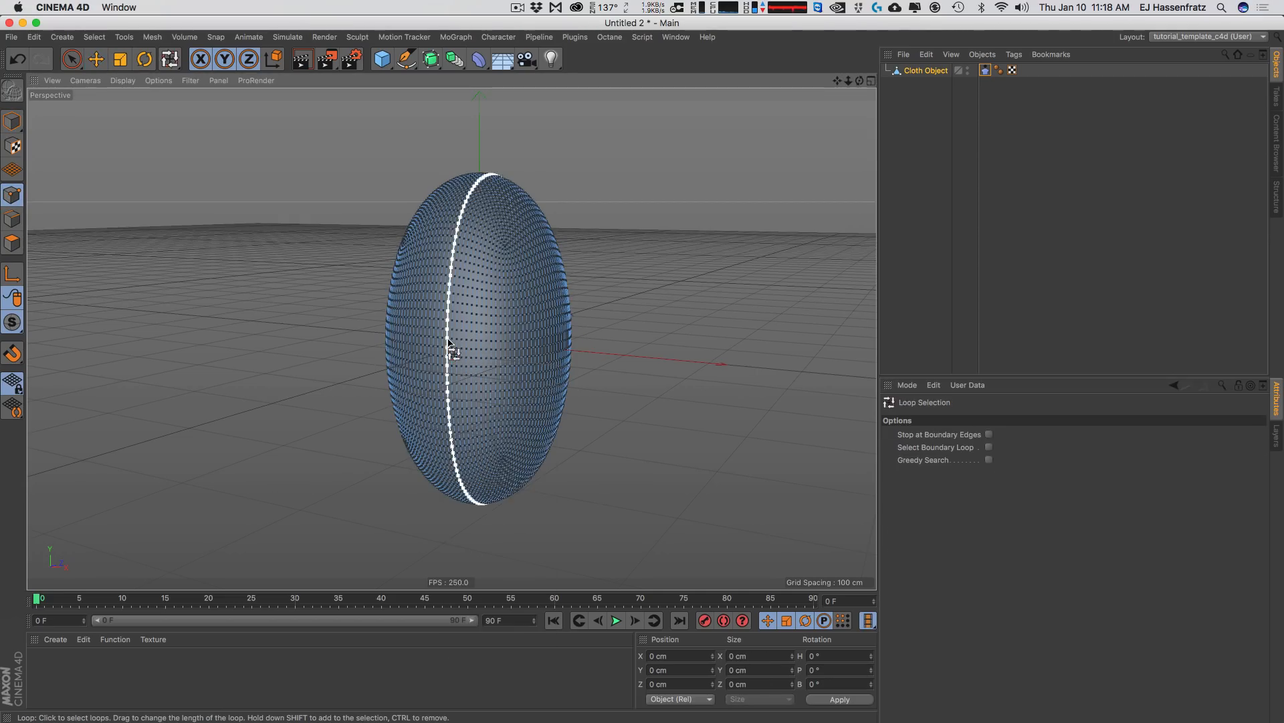
{"action": "left_click", "coordinate": [510, 353]}
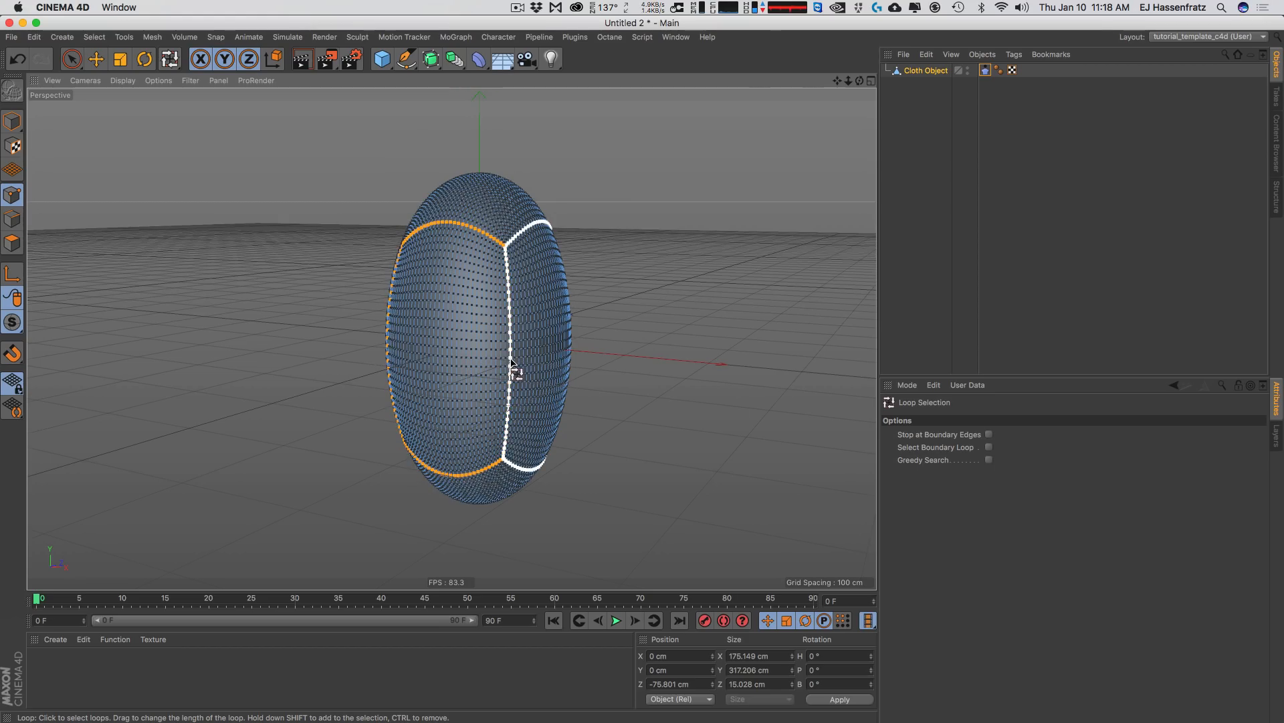
- Add the point loops around the remaining side faces of the cloth object to the selection
{"action": "left_click", "coordinate": [513, 368], "text": "shift"}
{"action": "left_click_drag", "start_coordinate": [425, 355], "coordinate": [394, 402], "text": "alt"}
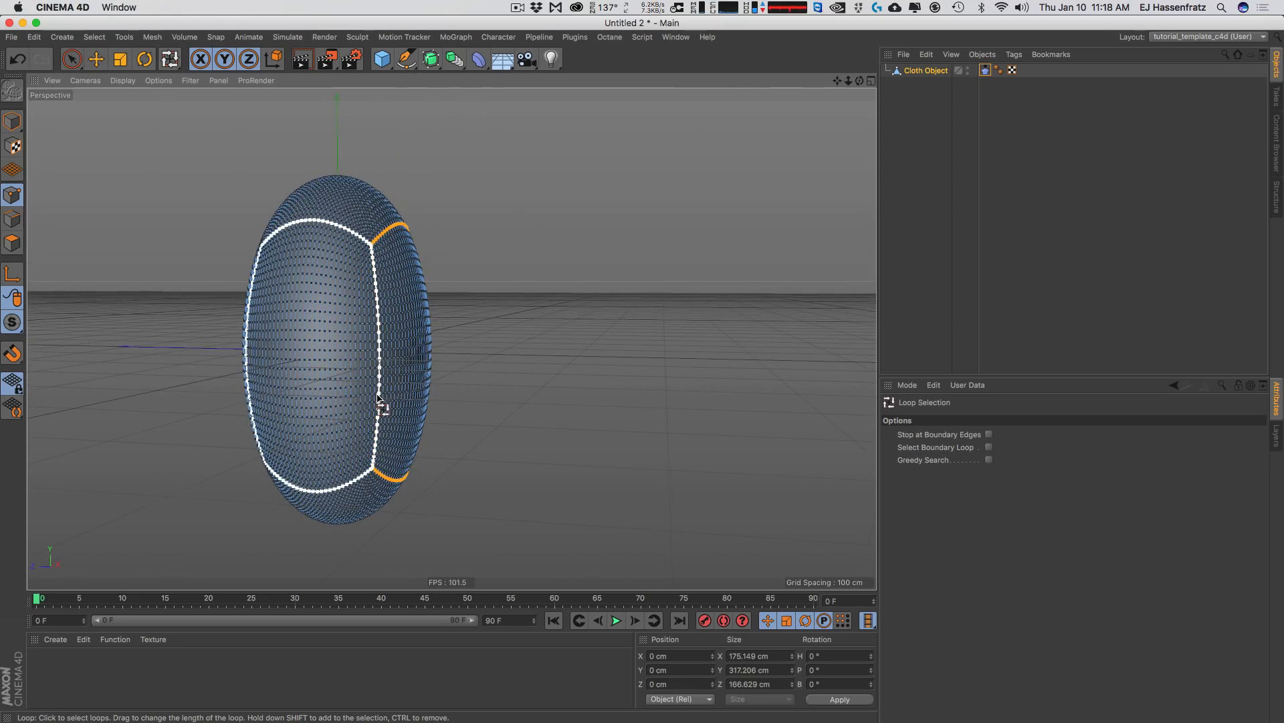
{"action": "left_click", "coordinate": [378, 397], "text": "shift"}
{"action": "left_click_drag", "start_coordinate": [347, 324], "coordinate": [462, 407], "text": "alt"}
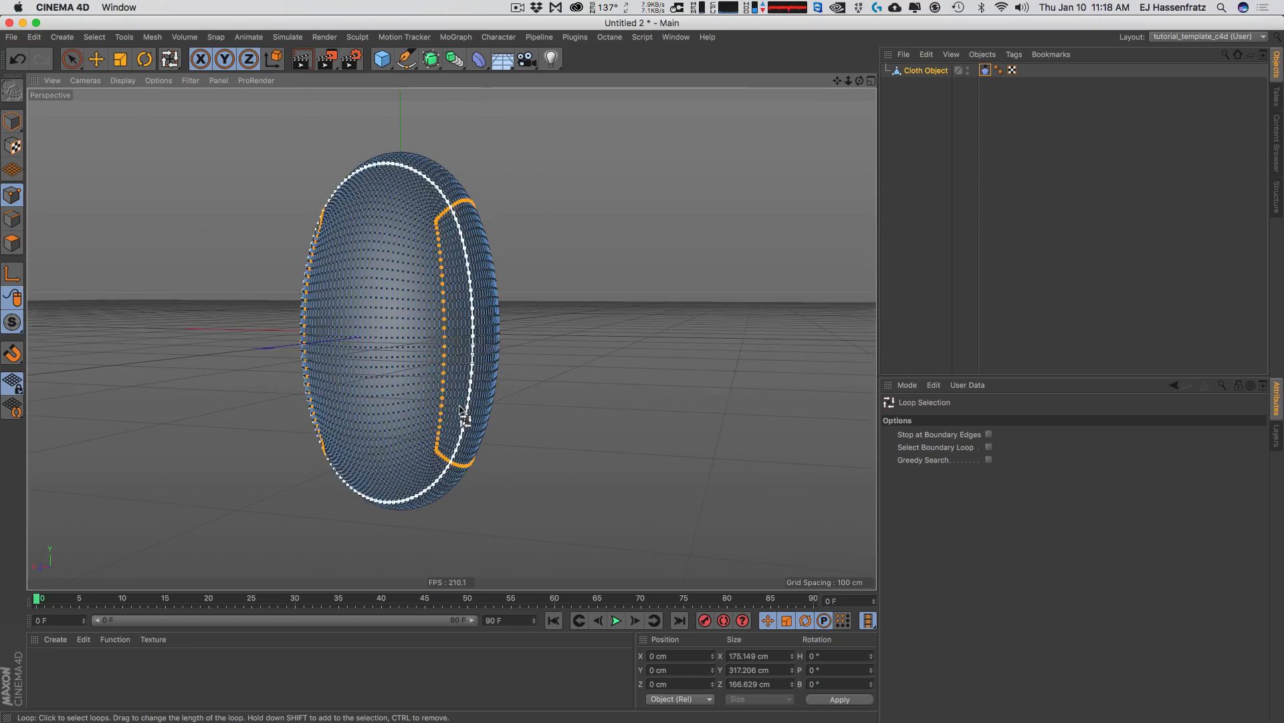
{"action": "left_click", "coordinate": [438, 451], "text": "shift"}
{"action": "left_click_drag", "start_coordinate": [481, 436], "coordinate": [391, 319], "text": "alt"}
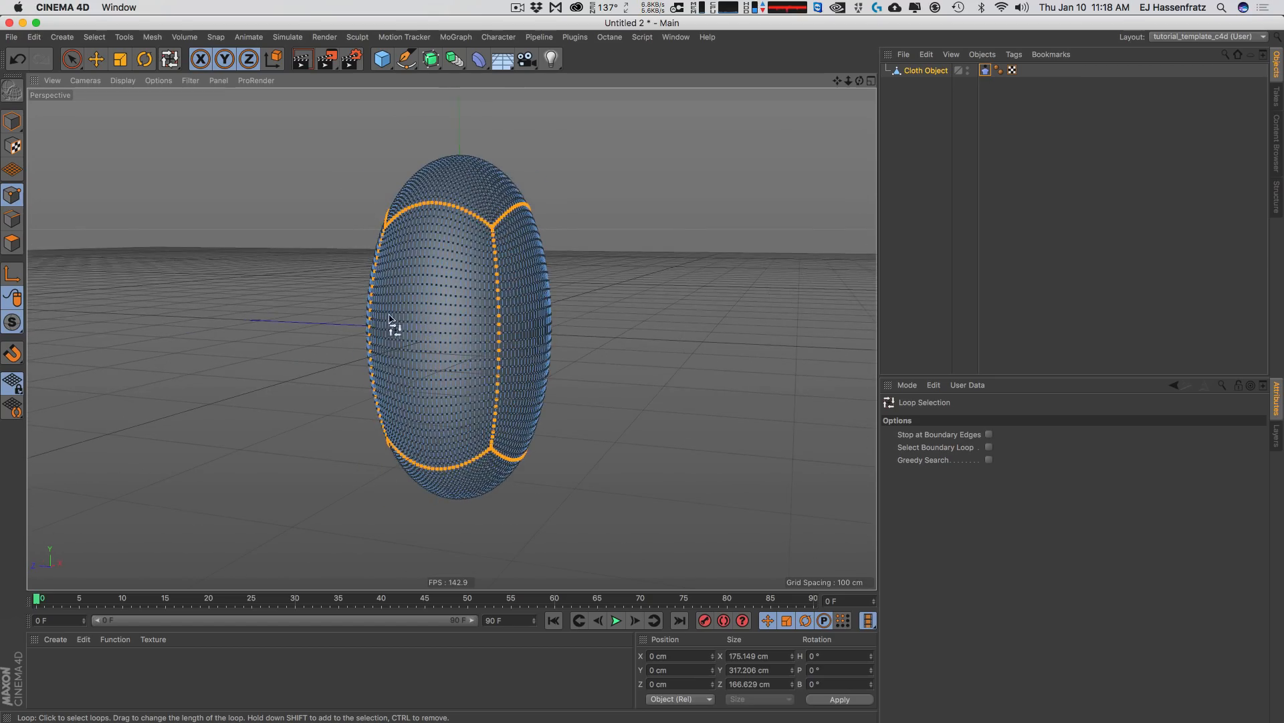
- Store the selected seam points as a point selection tag and set them as Fix Points on the Cloth tag
{"action": "left_click", "coordinate": [95, 37]}
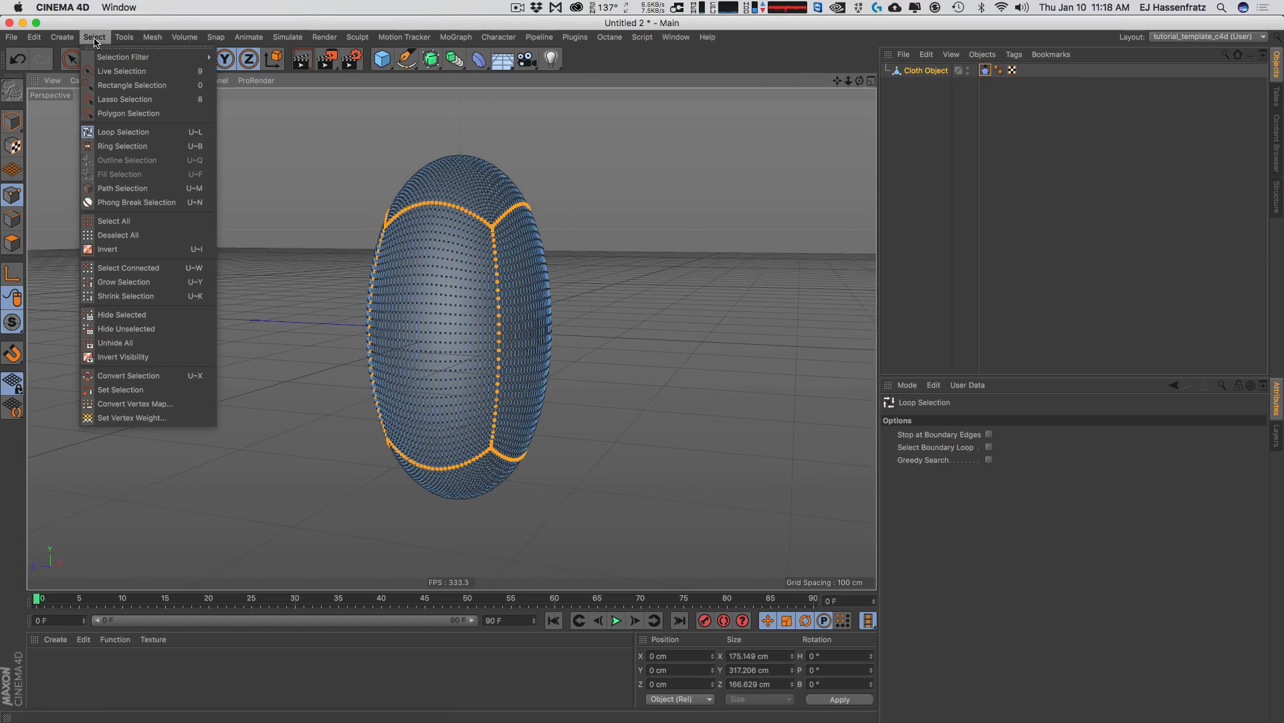
{"action": "left_click", "coordinate": [193, 388]}
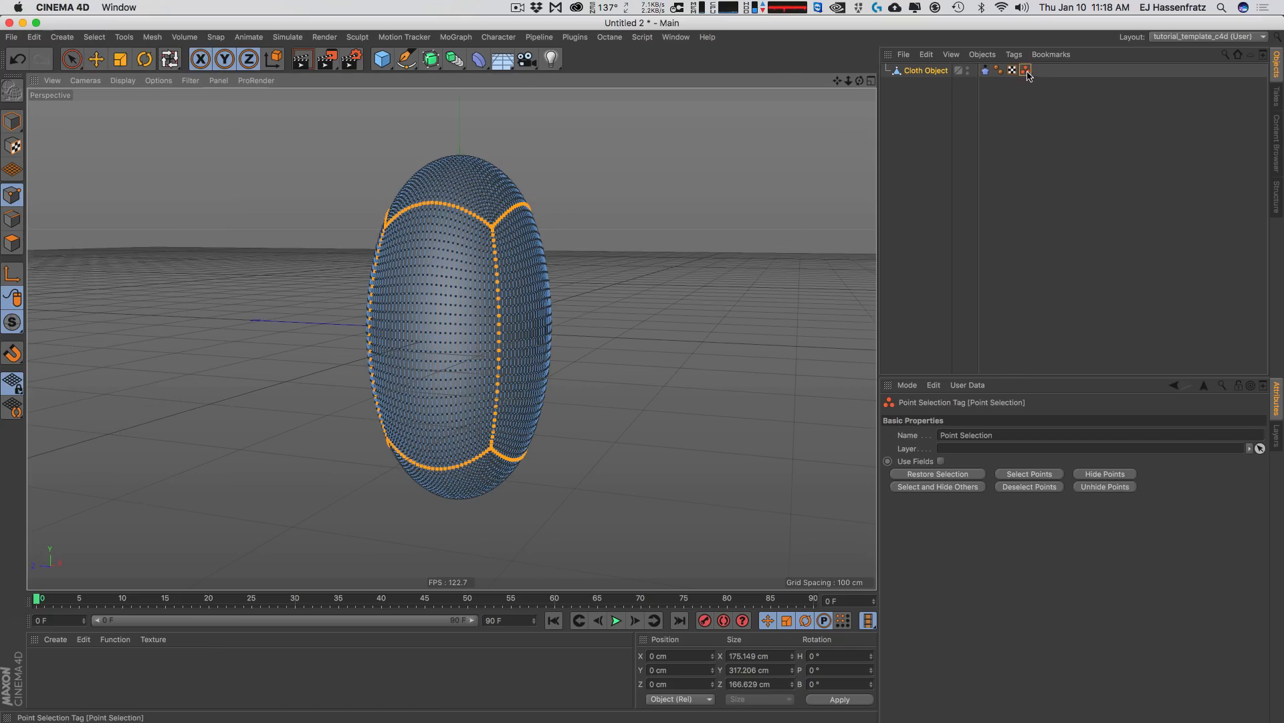
{"action": "left_click", "coordinate": [926, 71]}
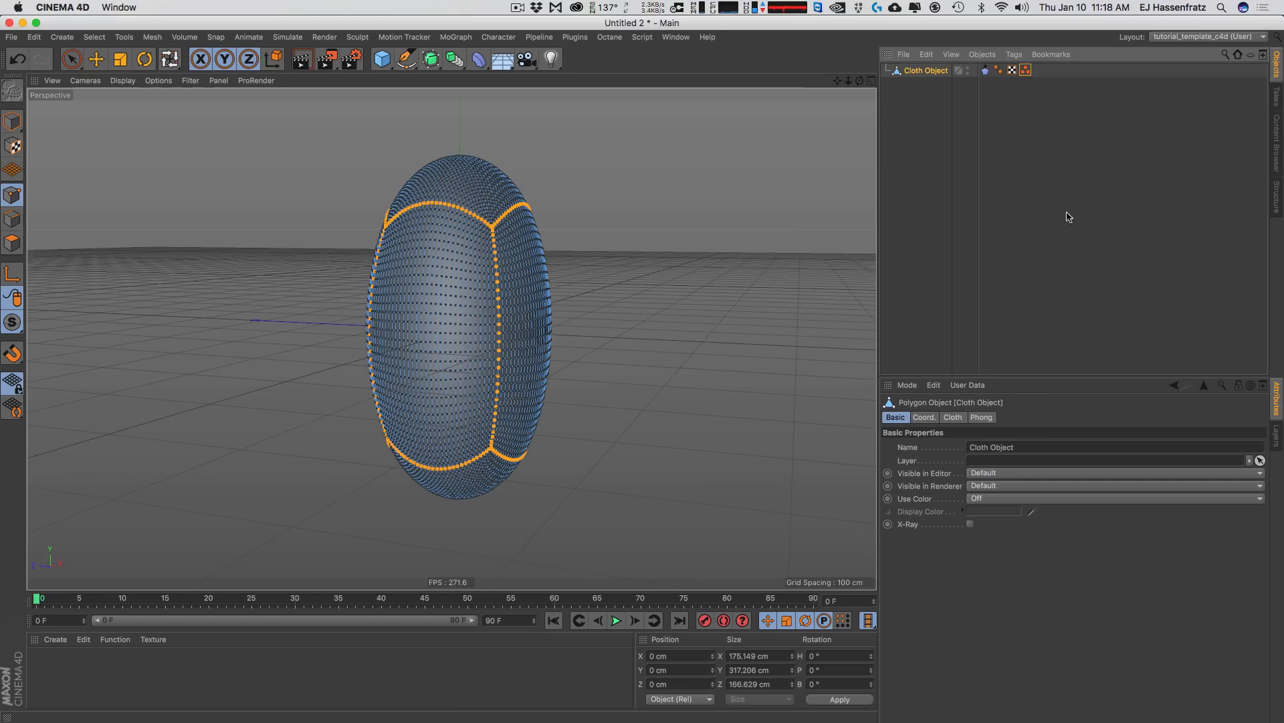
{"action": "left_click", "coordinate": [984, 70]}
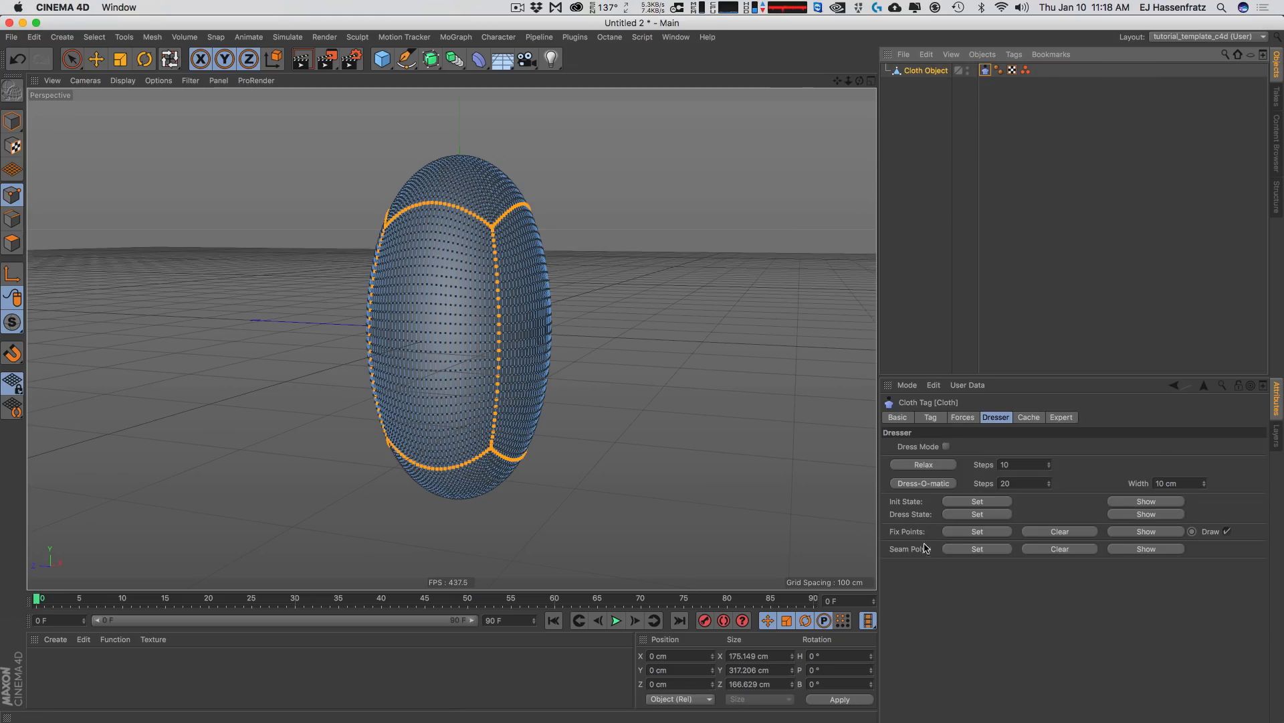
{"action": "left_click", "coordinate": [968, 534]}
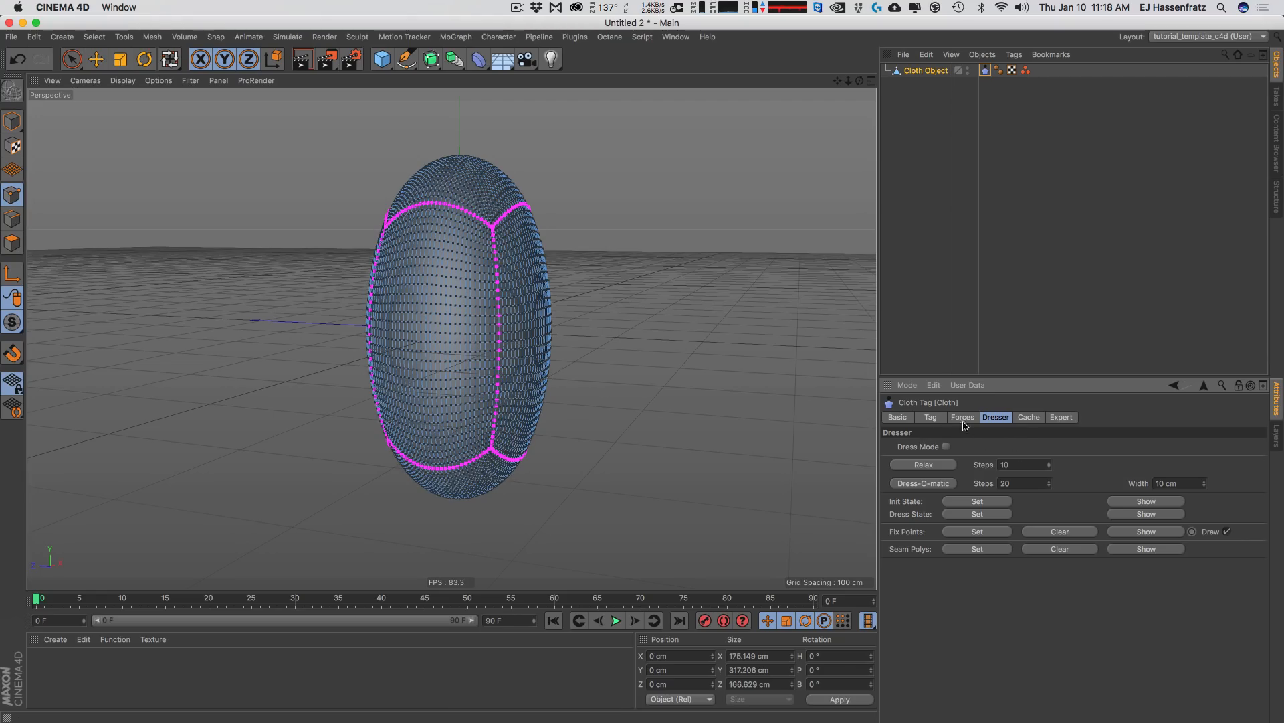
- Play the simulation with the seam points fixed and try a Wind Strength of 1 on the Cloth tag
{"action": "left_click", "coordinate": [99, 57]}
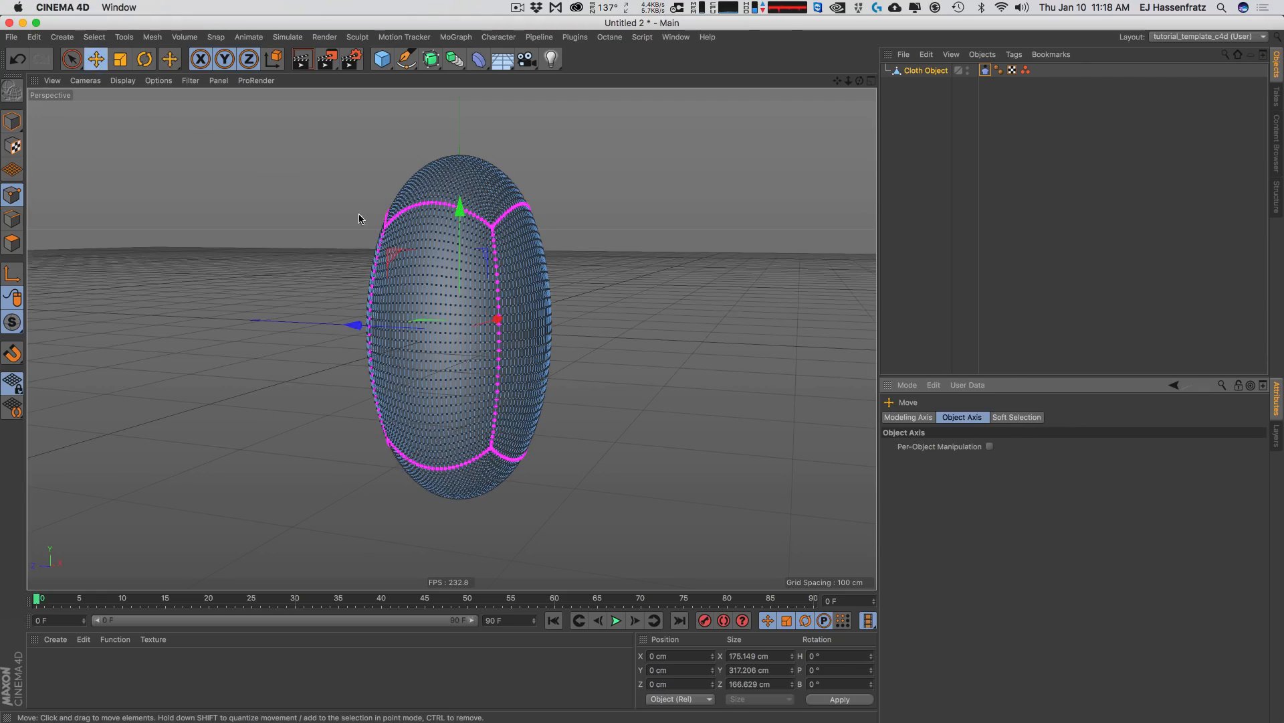
{"action": "left_click_drag", "start_coordinate": [446, 368], "coordinate": [493, 435], "text": "alt"}
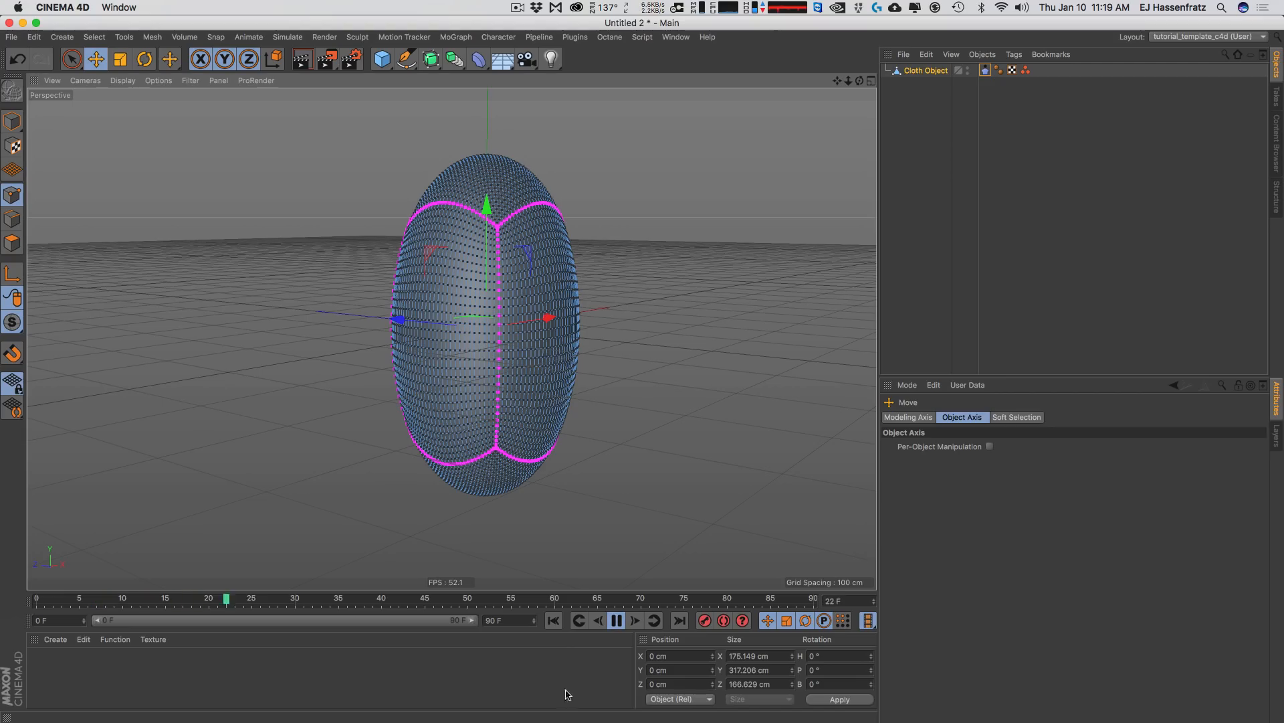
{"action": "left_click", "coordinate": [985, 70]}
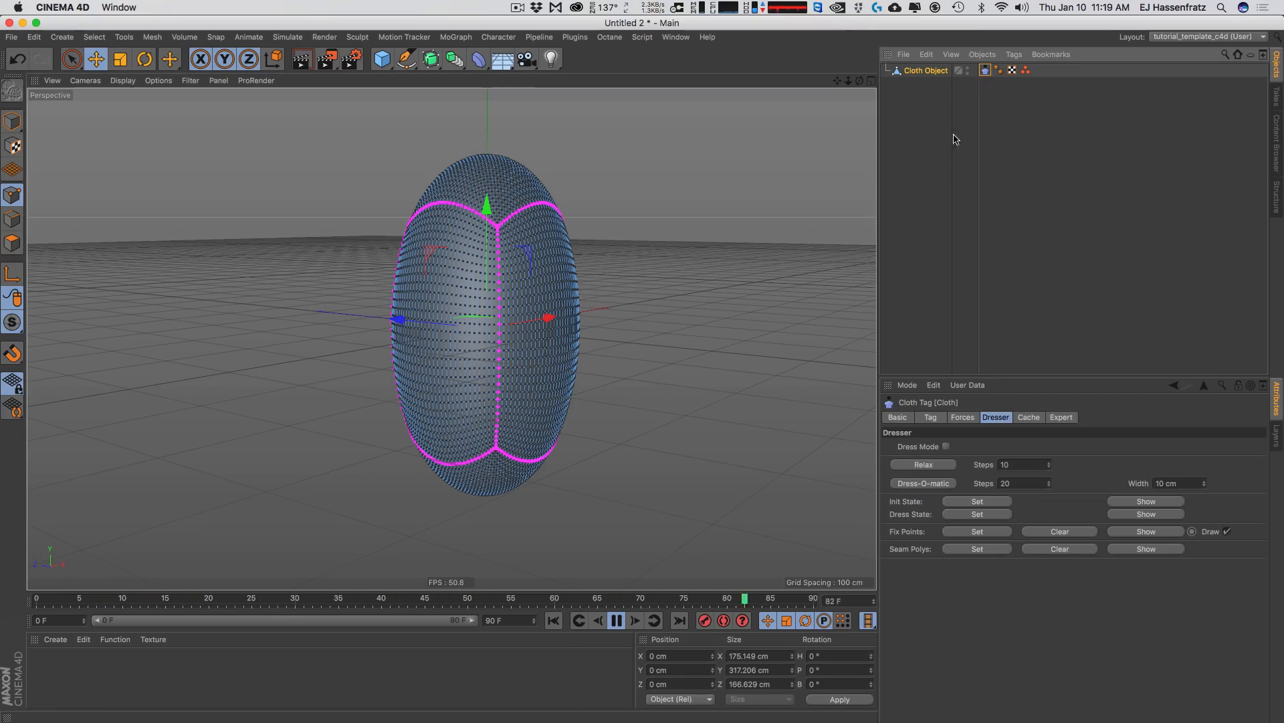
{"action": "left_click", "coordinate": [963, 417]}
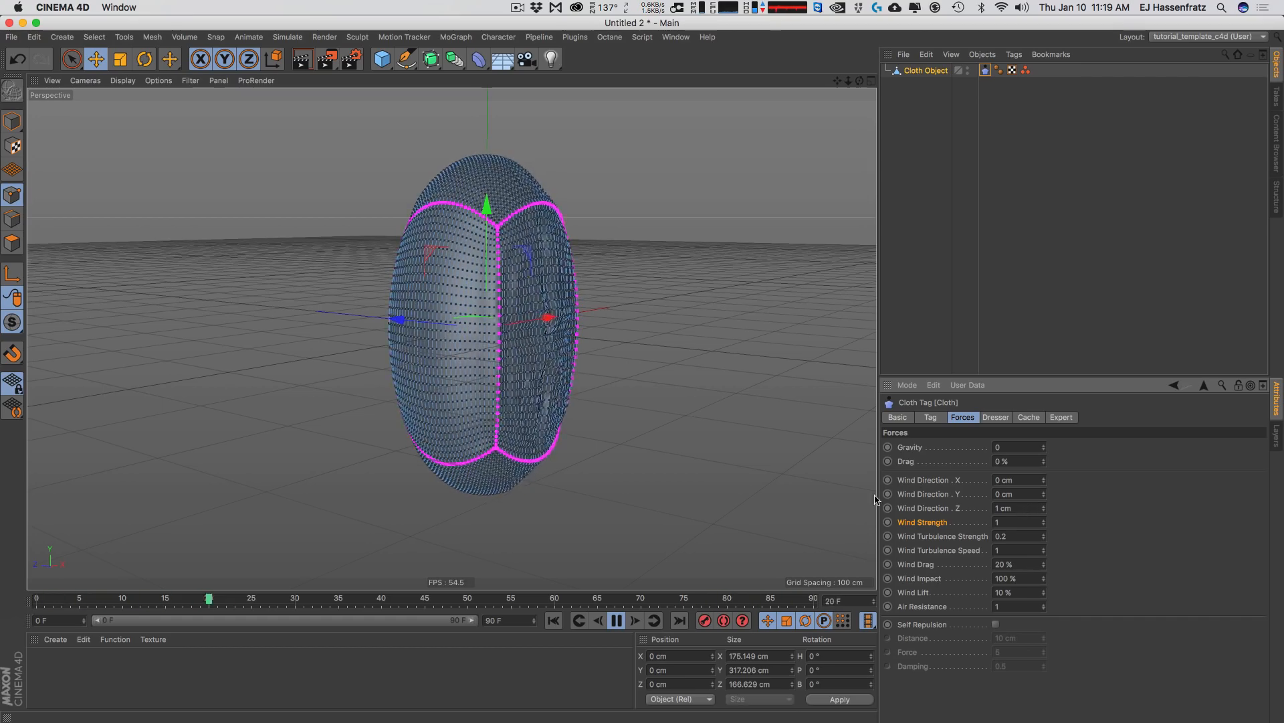
{"action": "mouse_move", "coordinate": [476, 387]}
{"action": "left_mouse_down", "text": "alt"}
{"action": "mouse_move", "coordinate": [533, 393]}
{"action": "mouse_move", "coordinate": [288, 385]}
{"action": "mouse_move", "coordinate": [459, 359]}
{"action": "mouse_move", "coordinate": [350, 359]}
{"action": "mouse_move", "coordinate": [468, 375]}
{"action": "left_mouse_up", "text": "alt"}
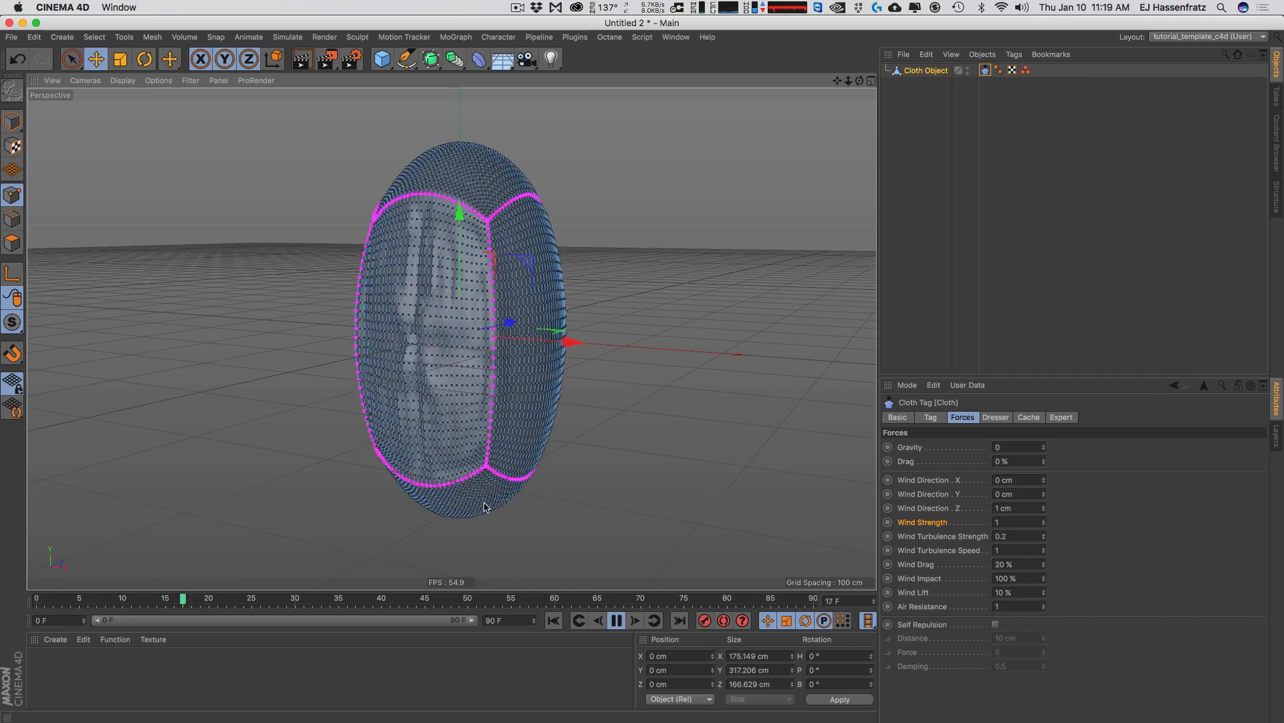
- Display the viewport in Gouraud Shading without lines and switch to model mode to view the simulated folds
{"action": "left_click", "coordinate": [122, 81]}
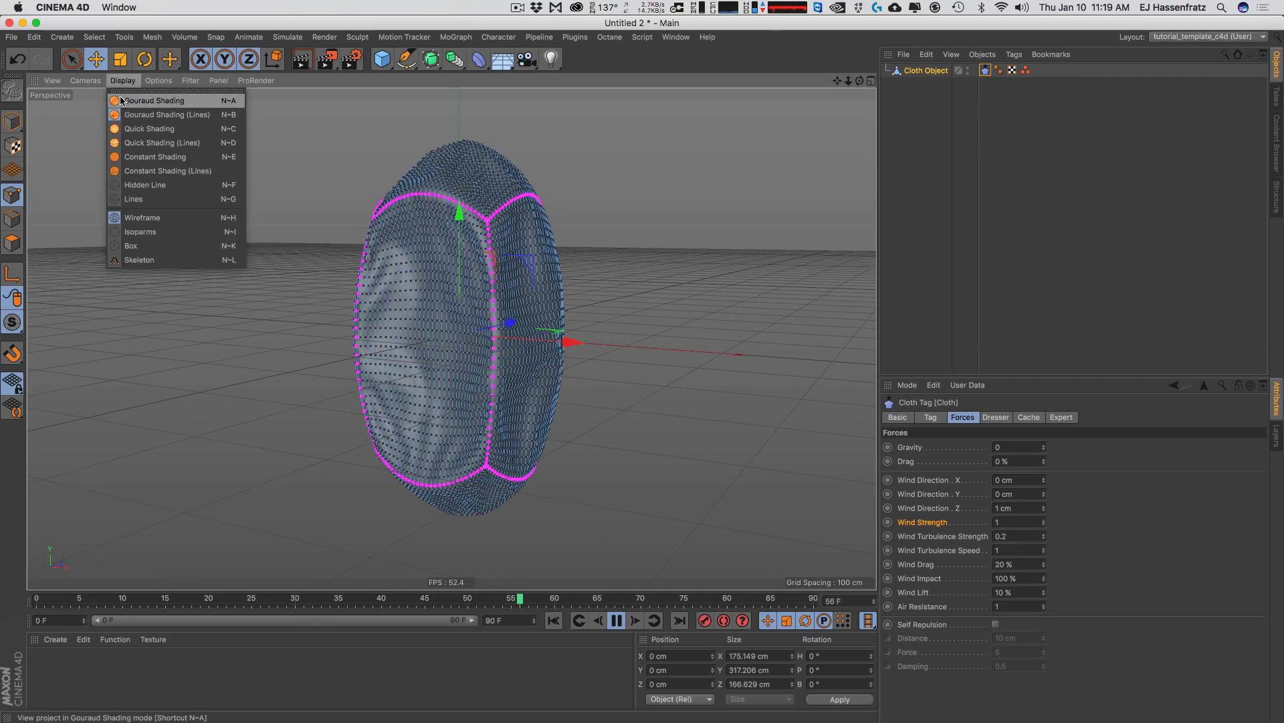
{"action": "left_click", "coordinate": [121, 100]}
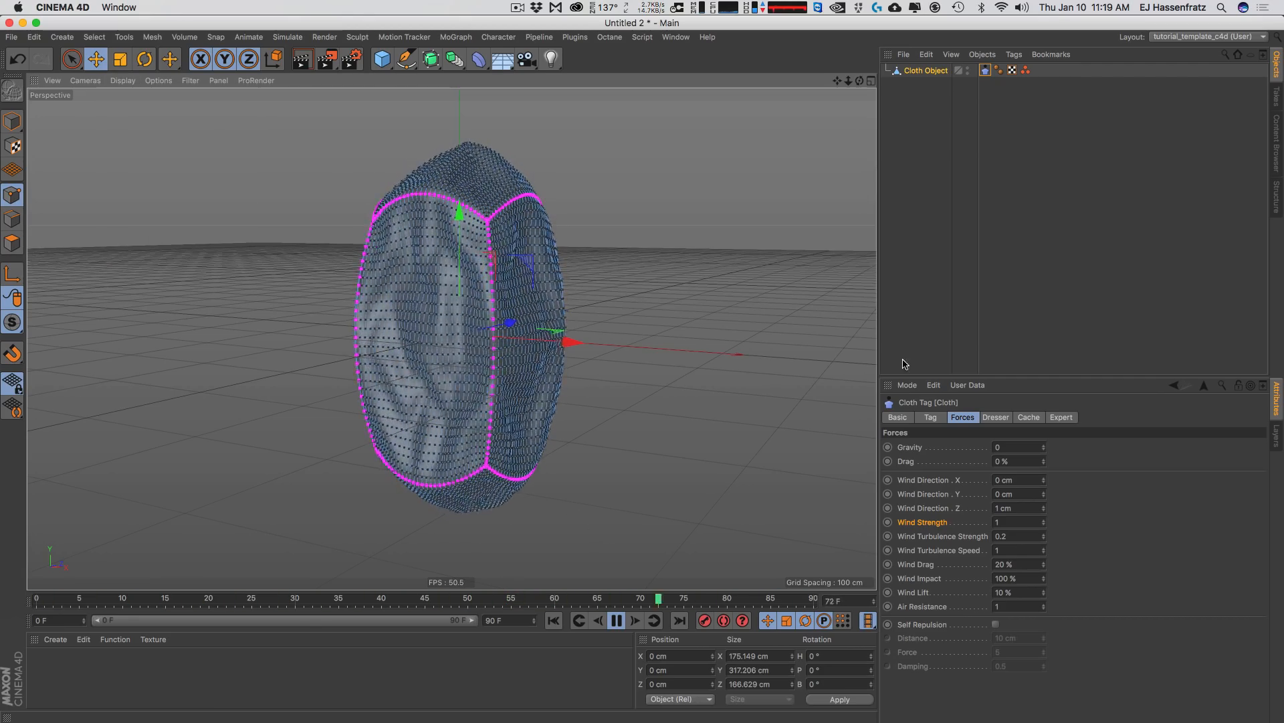
{"action": "left_click", "coordinate": [15, 122]}
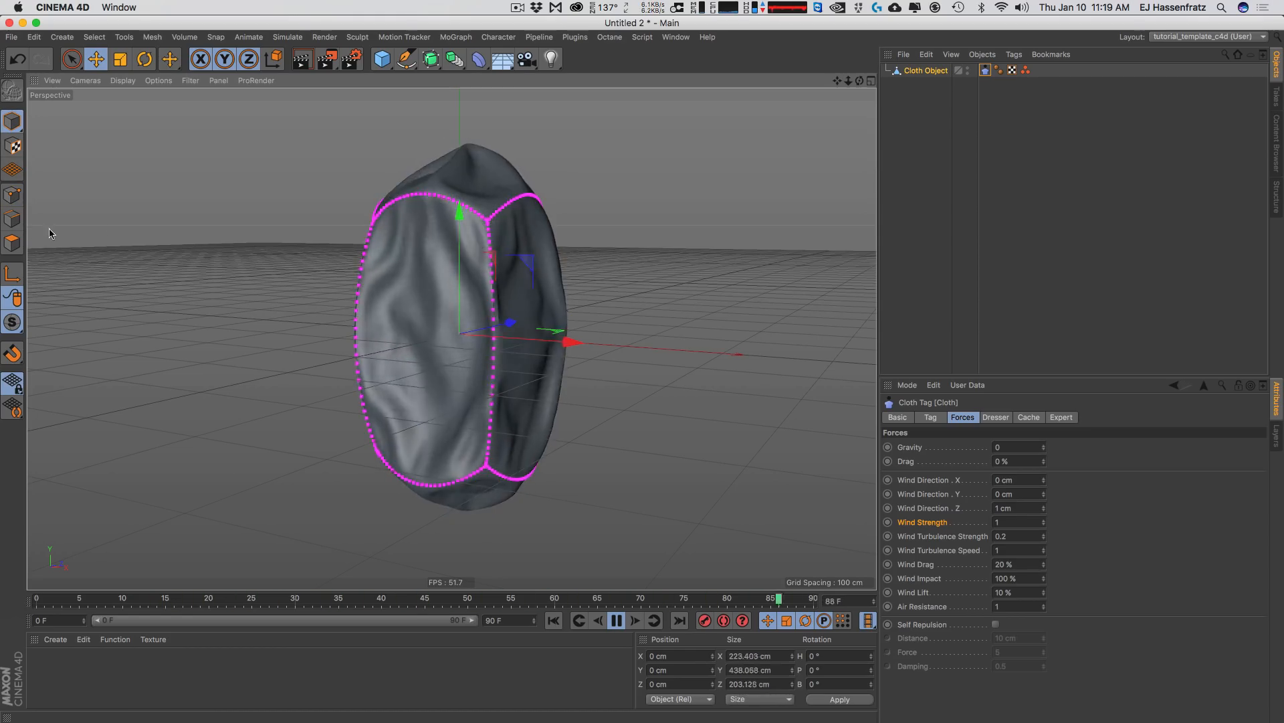
{"action": "left_click_drag", "start_coordinate": [456, 380], "coordinate": [444, 459], "text": "alt"}
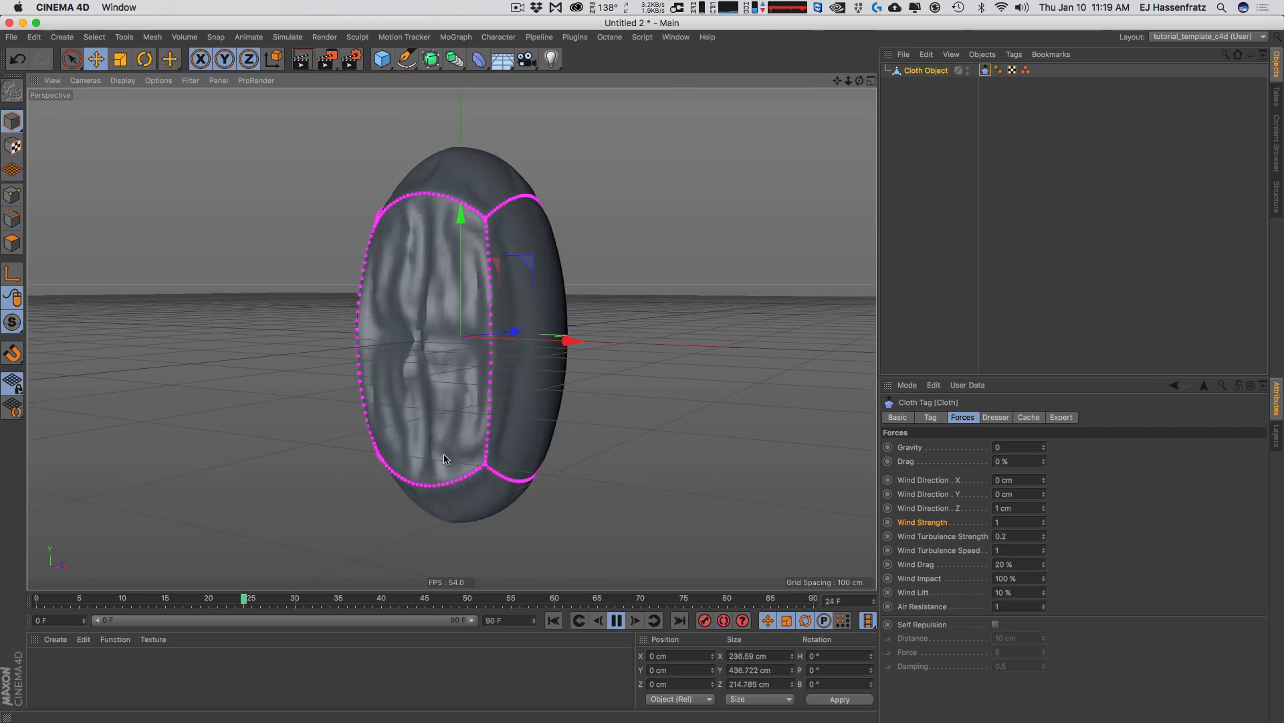
- Set the Cloth tag's Wind Strength to 0, stop the simulation and return to the first frame
{"action": "double_click", "coordinate": [1012, 521]}
{"action": "type", "text": "0"}
{"action": "key", "text": "Return"}
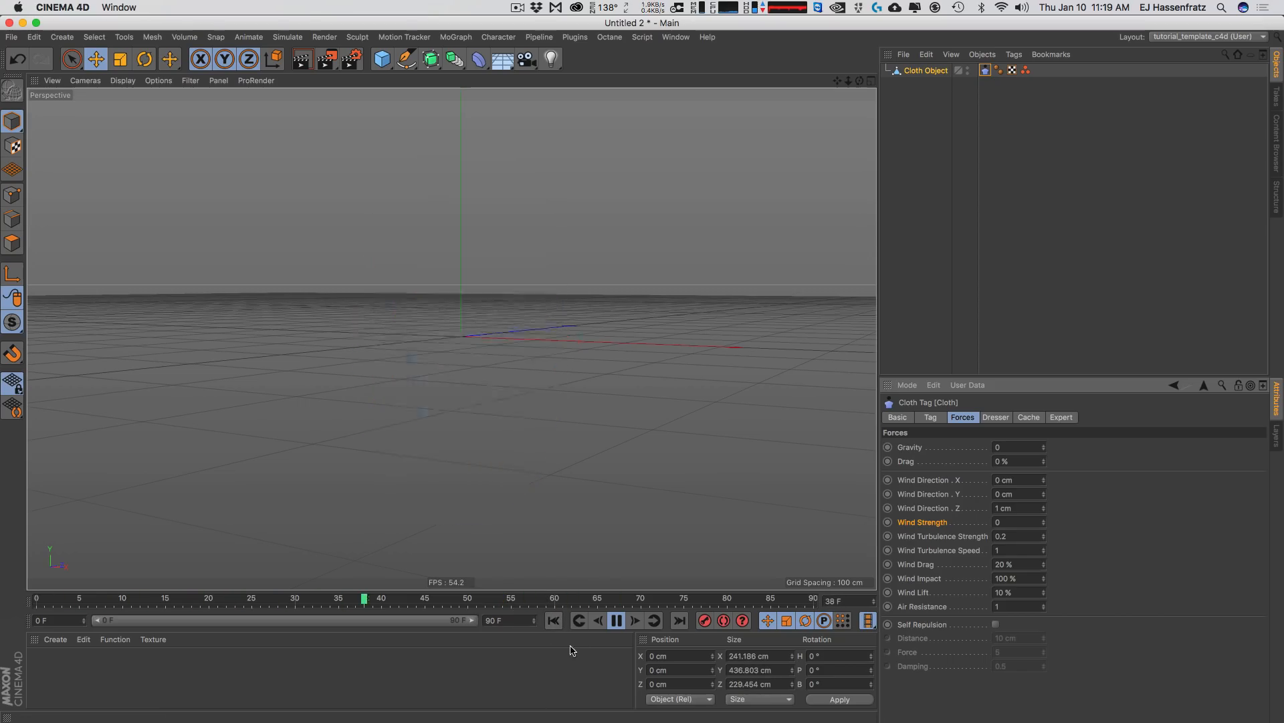
{"action": "key", "text": "F8"}
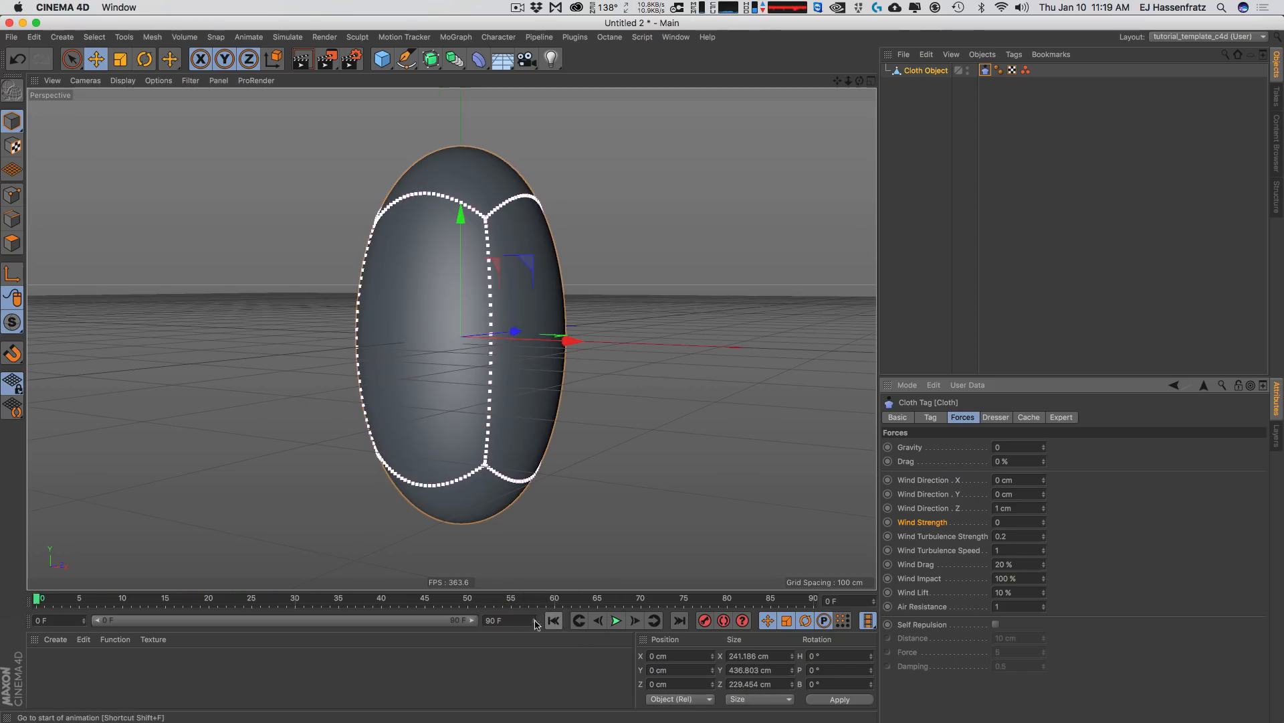
- Set the Cloth tag's Size to 125% and play the simulation to inflate the cloth between the fixed seams
{"action": "left_click", "coordinate": [982, 70]}
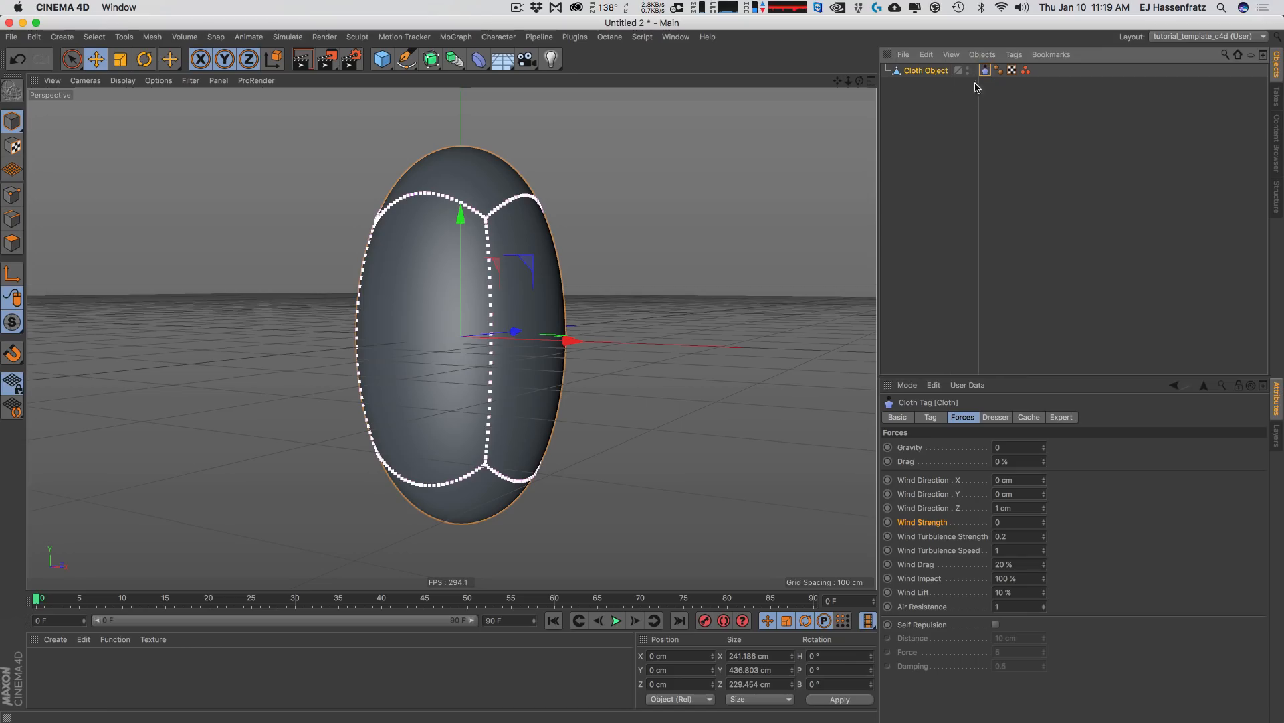
{"action": "left_click", "coordinate": [943, 418]}
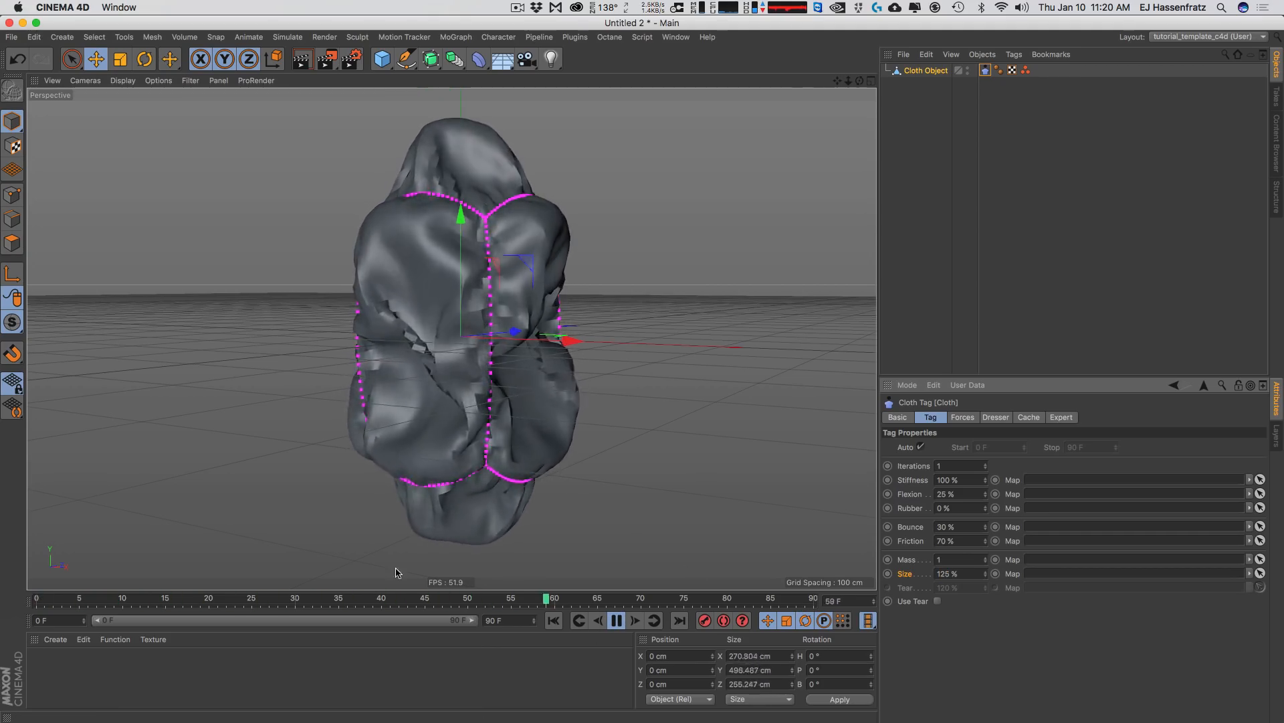
{"action": "left_click_drag", "start_coordinate": [436, 360], "coordinate": [412, 373], "text": "alt"}
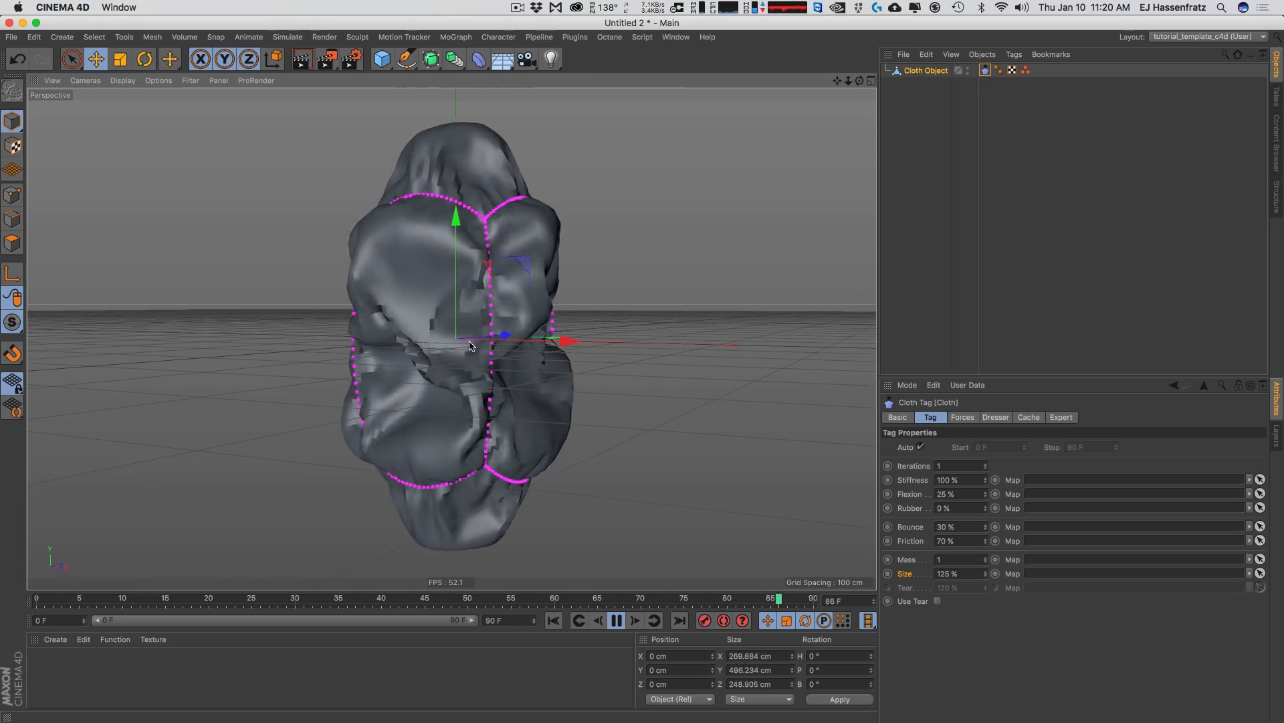
- Add a Subdivision Surface as the parent of the Cloth Object and view the smoothed result
{"action": "left_click", "coordinate": [434, 63]}
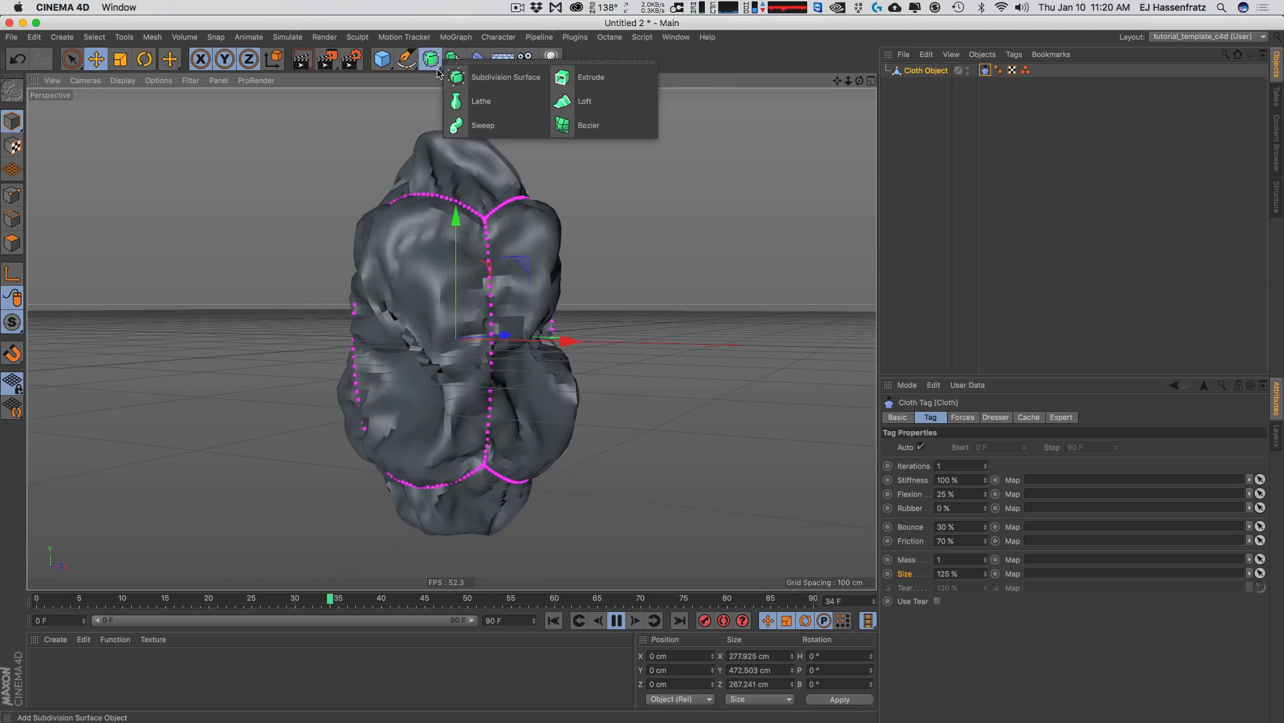
{"action": "left_click", "coordinate": [499, 78], "text": "alt"}
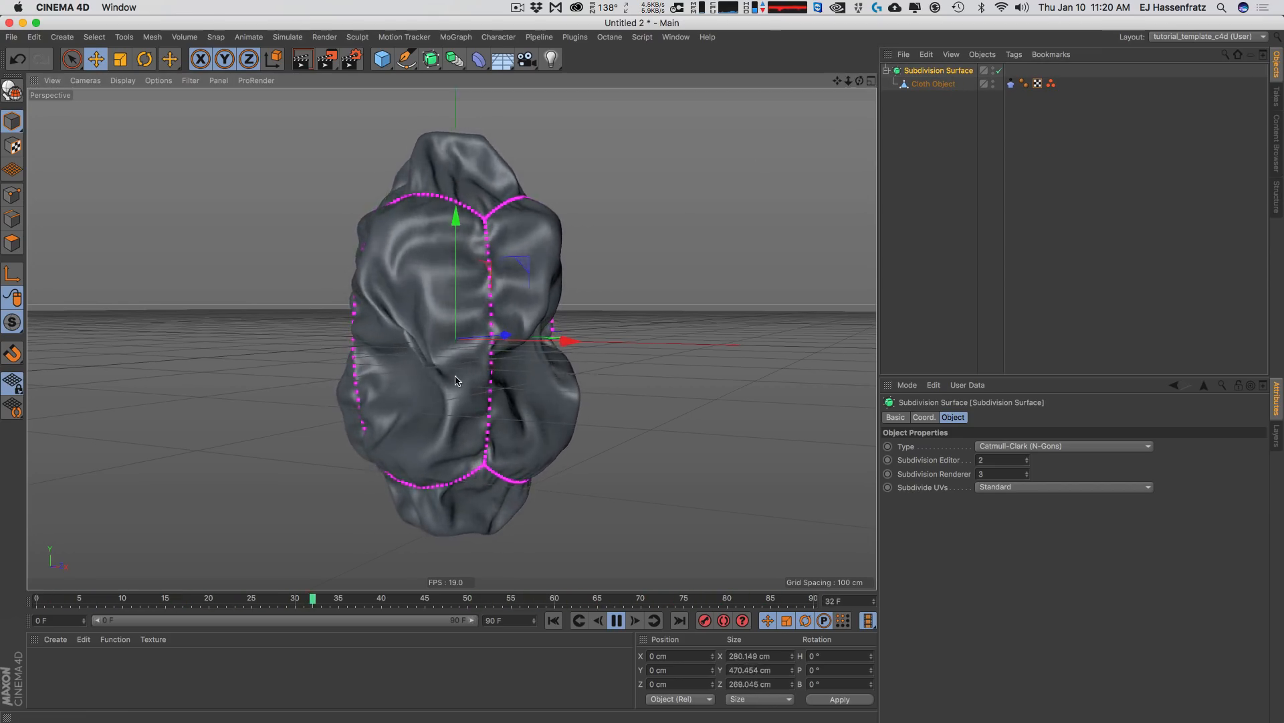
{"action": "left_click_drag", "start_coordinate": [471, 377], "coordinate": [442, 470], "text": "alt"}
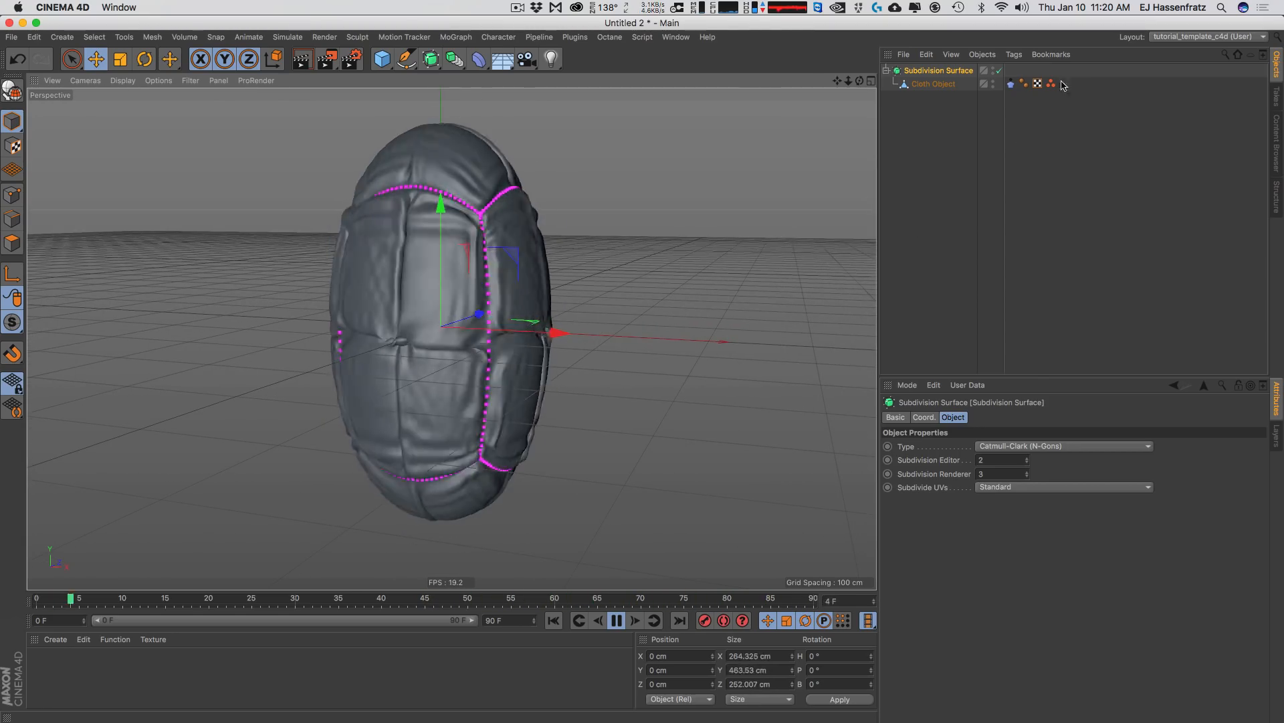
- Open the Cloth tag's settings, stop the simulation and return to the first frame
{"action": "left_click", "coordinate": [1011, 84]}
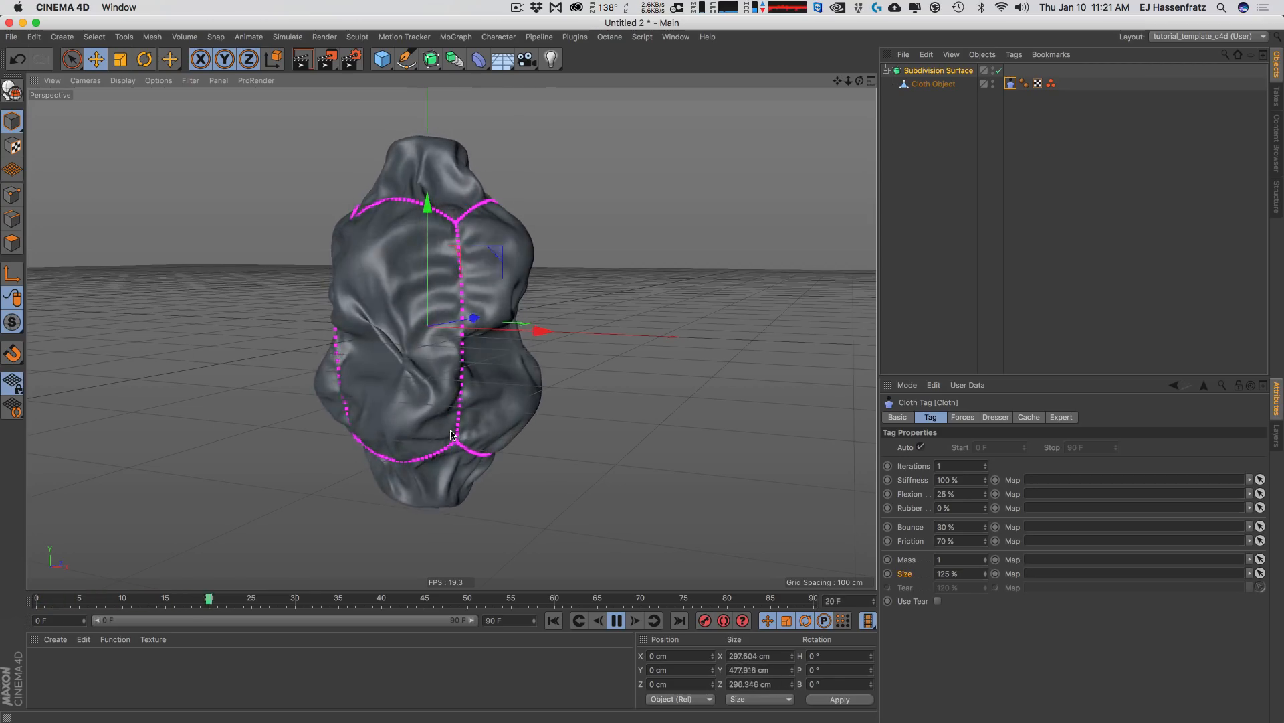
{"action": "key", "text": "F8"}
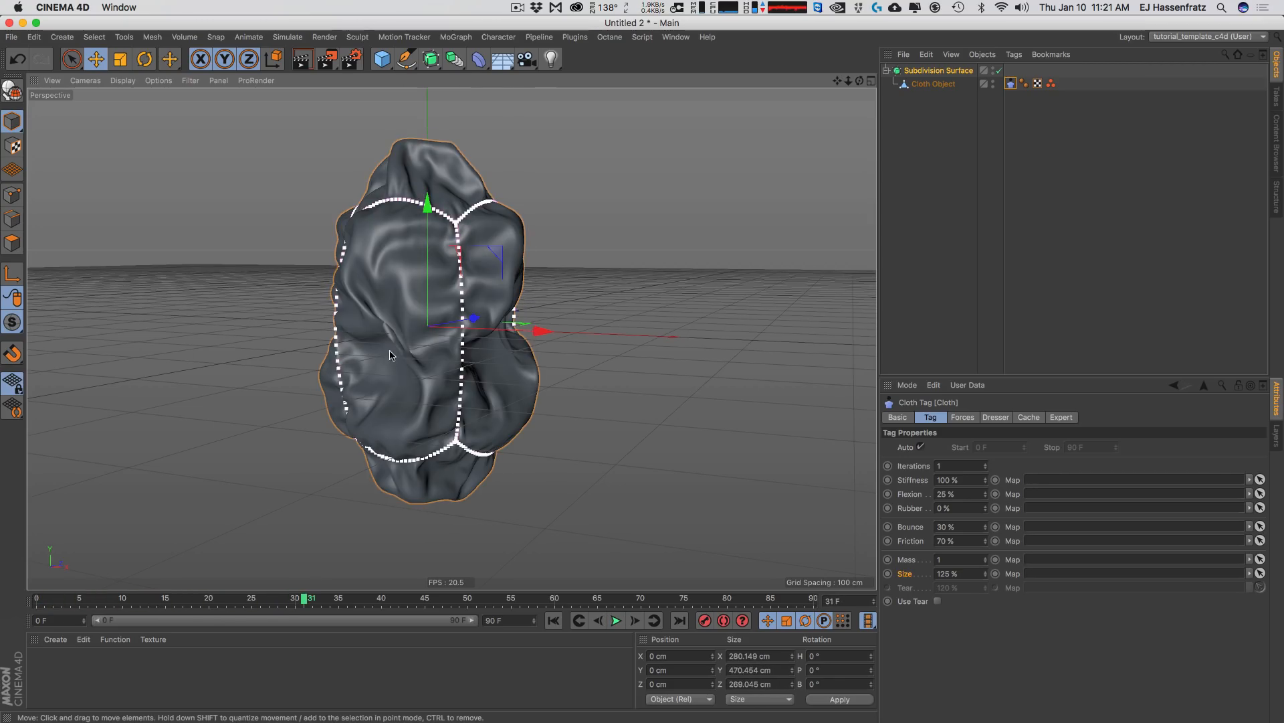
{"action": "left_click", "coordinate": [556, 620]}
- Try Self Collision in the Cloth tag's Expert settings during playback, turn it off and view the deformed cloth
{"action": "left_click", "coordinate": [1029, 417]}
{"action": "left_click", "coordinate": [1060, 417]}
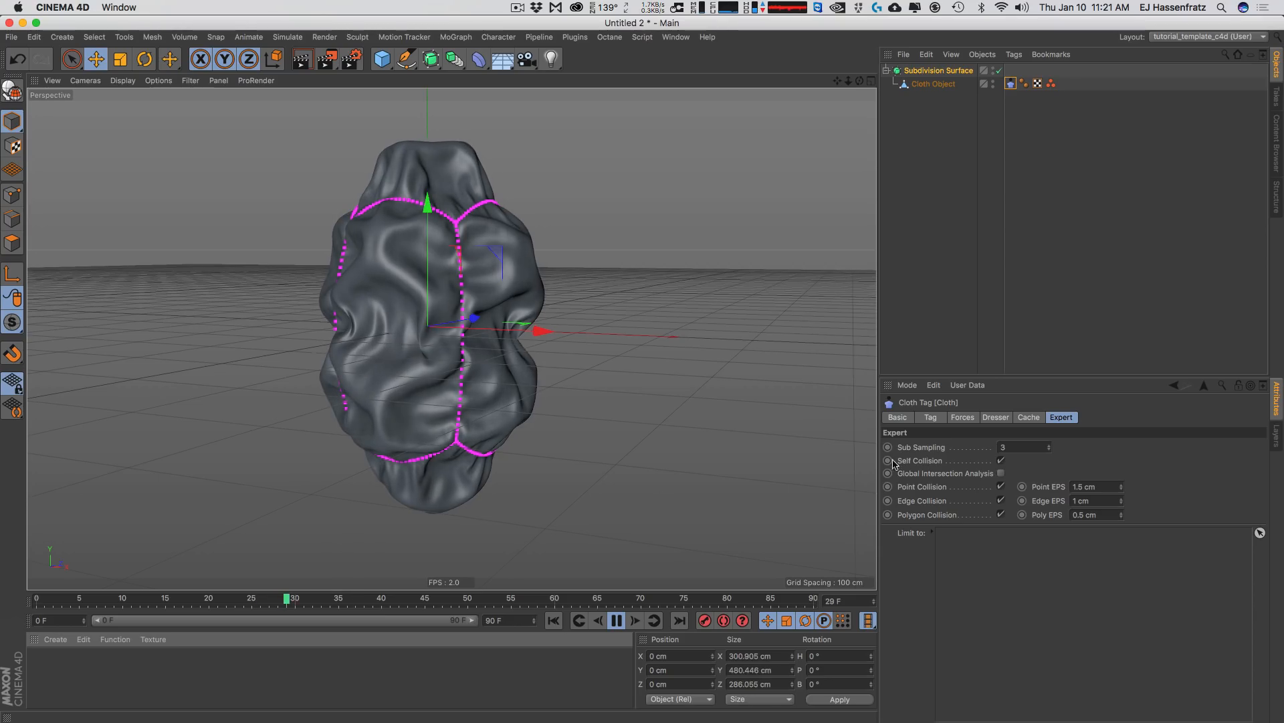
{"action": "left_click", "coordinate": [926, 450]}
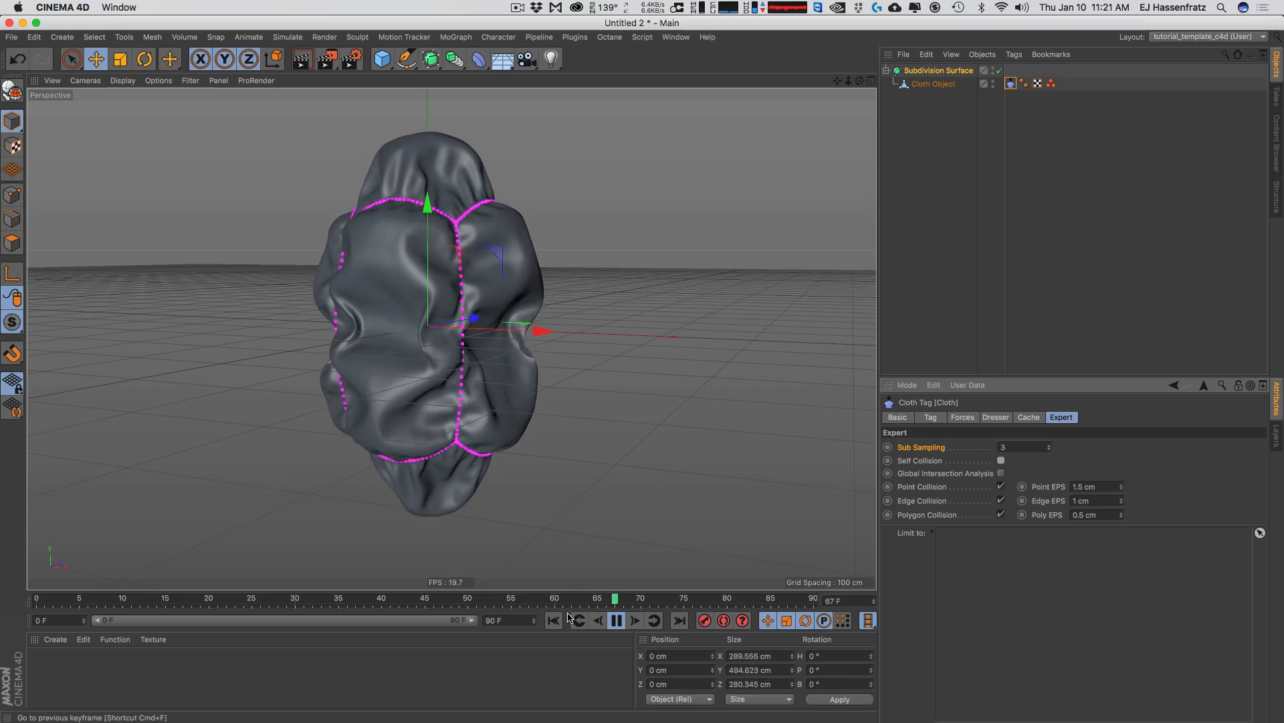
{"action": "left_click_drag", "start_coordinate": [438, 416], "coordinate": [460, 407], "text": "alt"}
{"action": "left_click", "coordinate": [454, 407]}
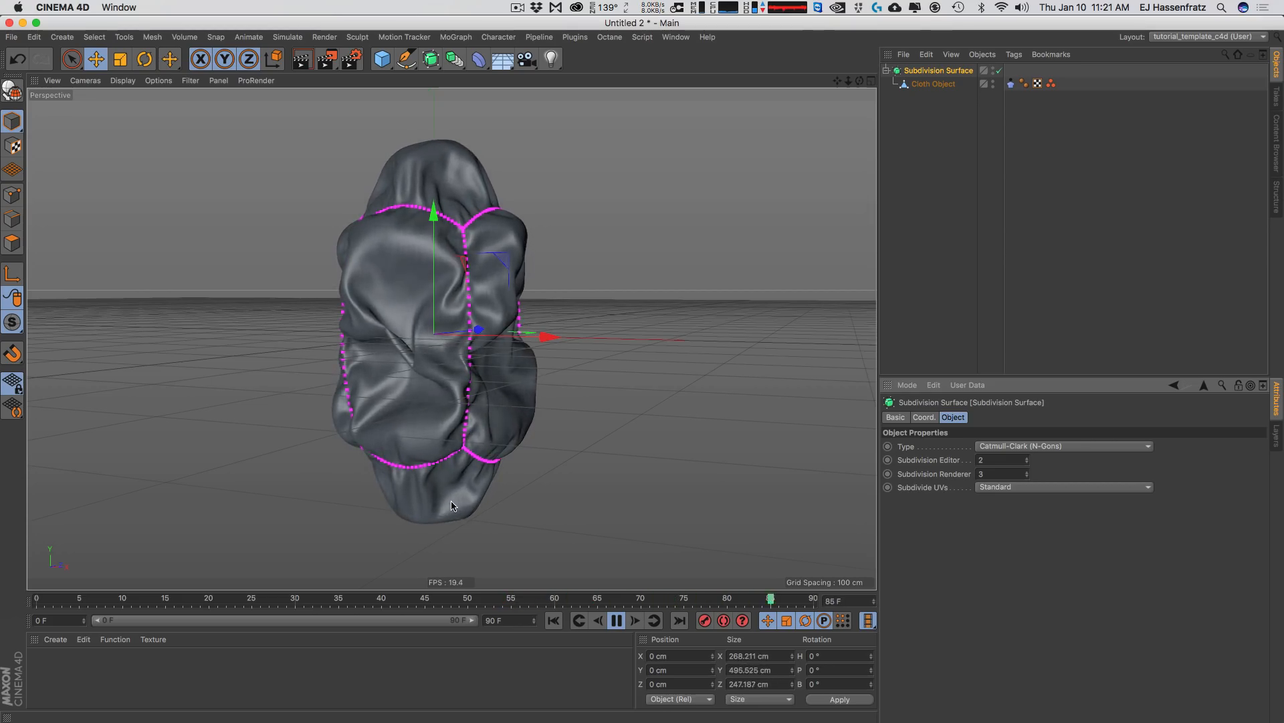
- Examine the Cloth tag's Forces and Tag settings while the cloth simulation plays
{"action": "left_click_drag", "start_coordinate": [448, 510], "coordinate": [310, 518], "text": "alt"}
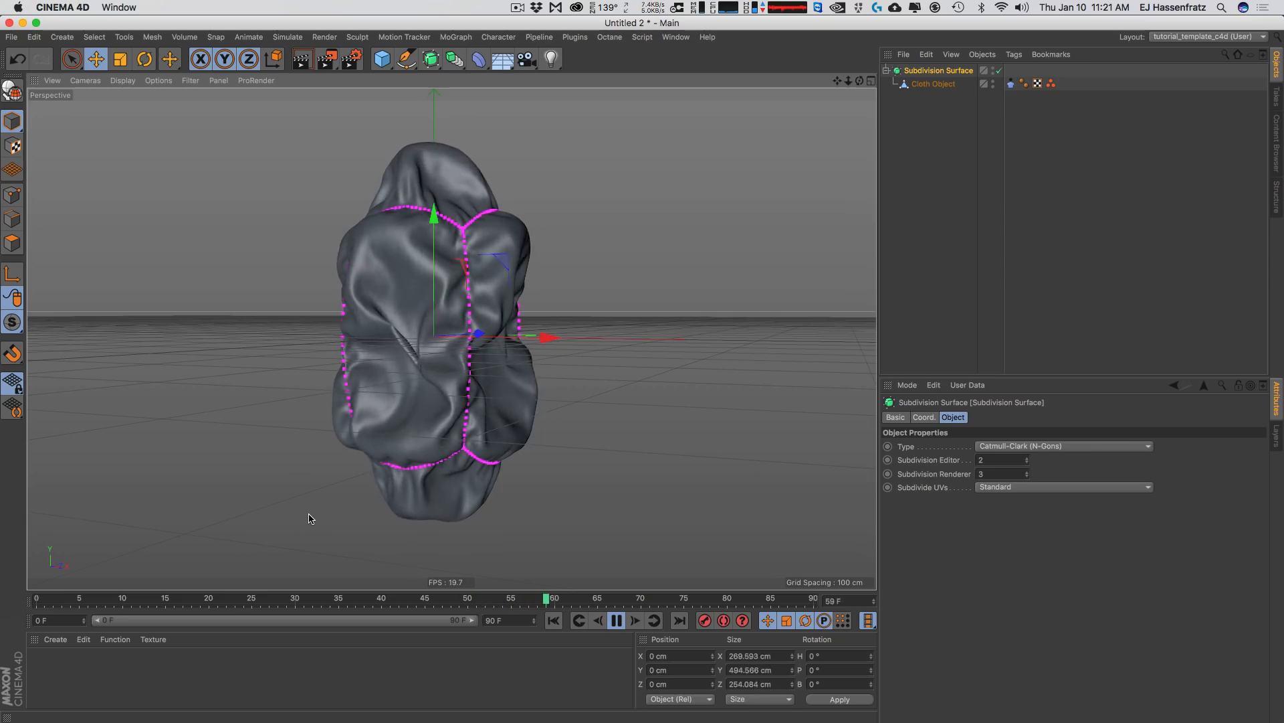
{"action": "left_click", "coordinate": [1010, 84]}
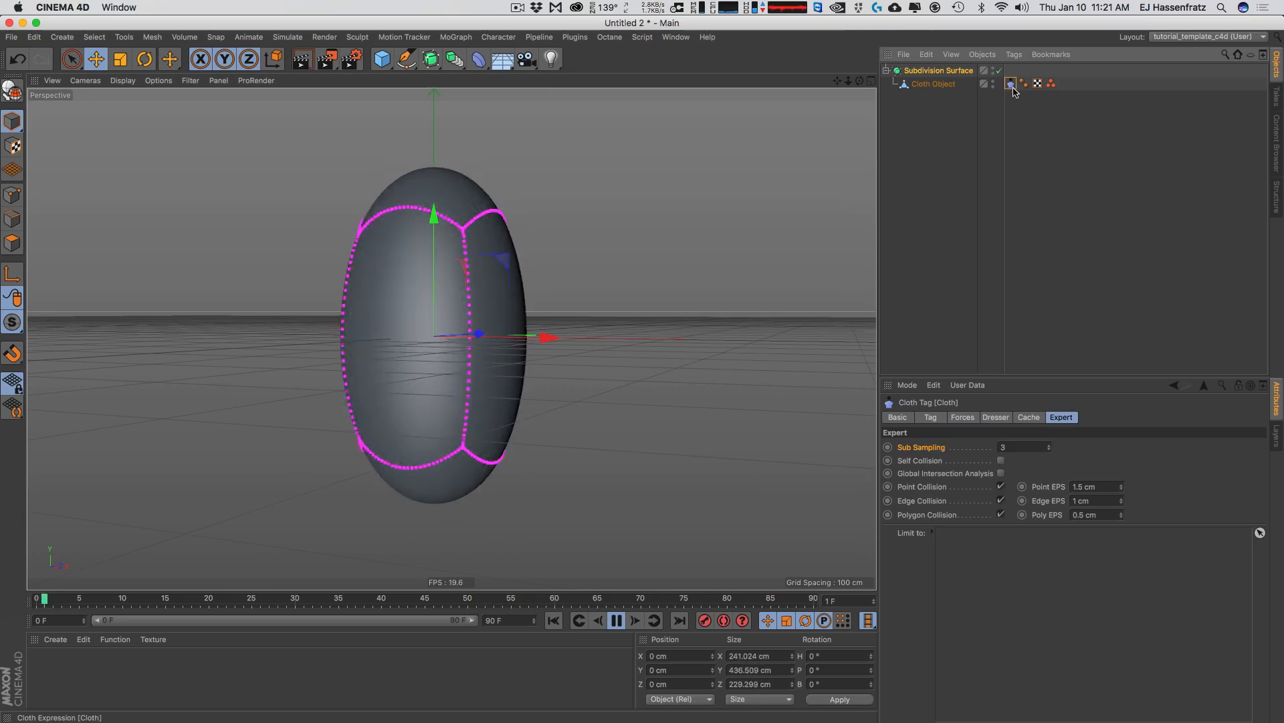
{"action": "left_click", "coordinate": [963, 417]}
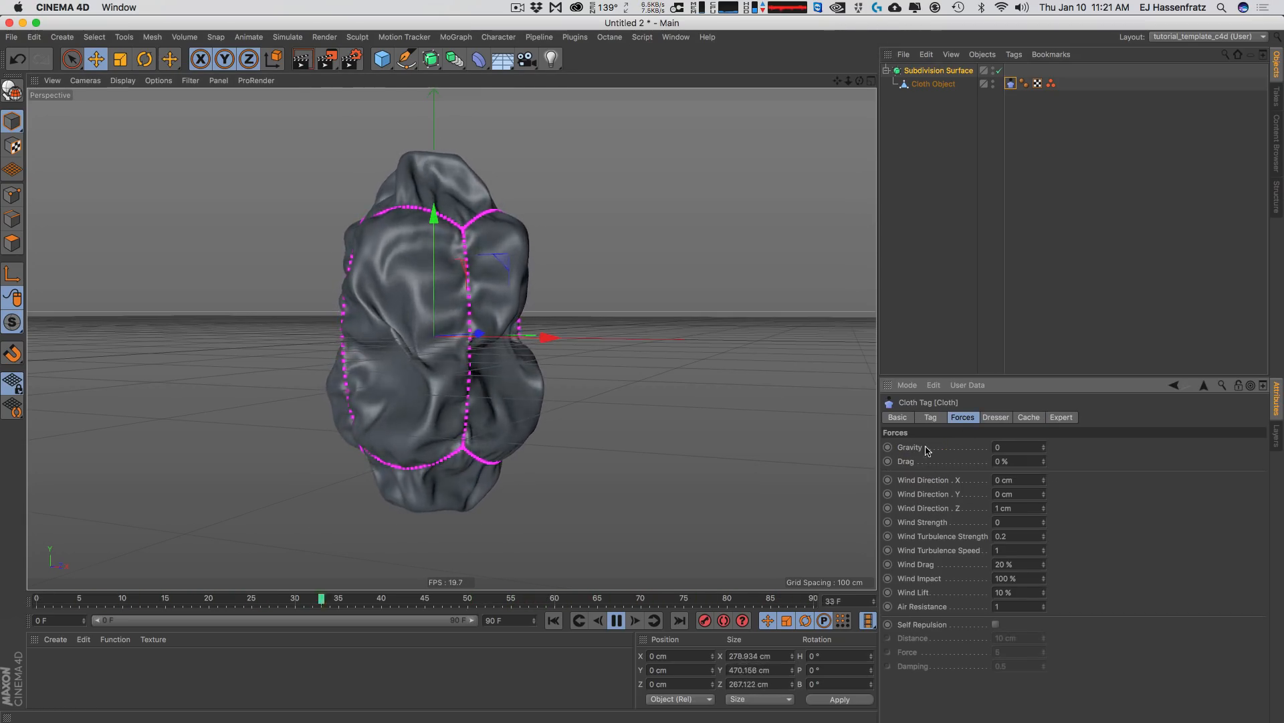
{"action": "left_click", "coordinate": [931, 417]}
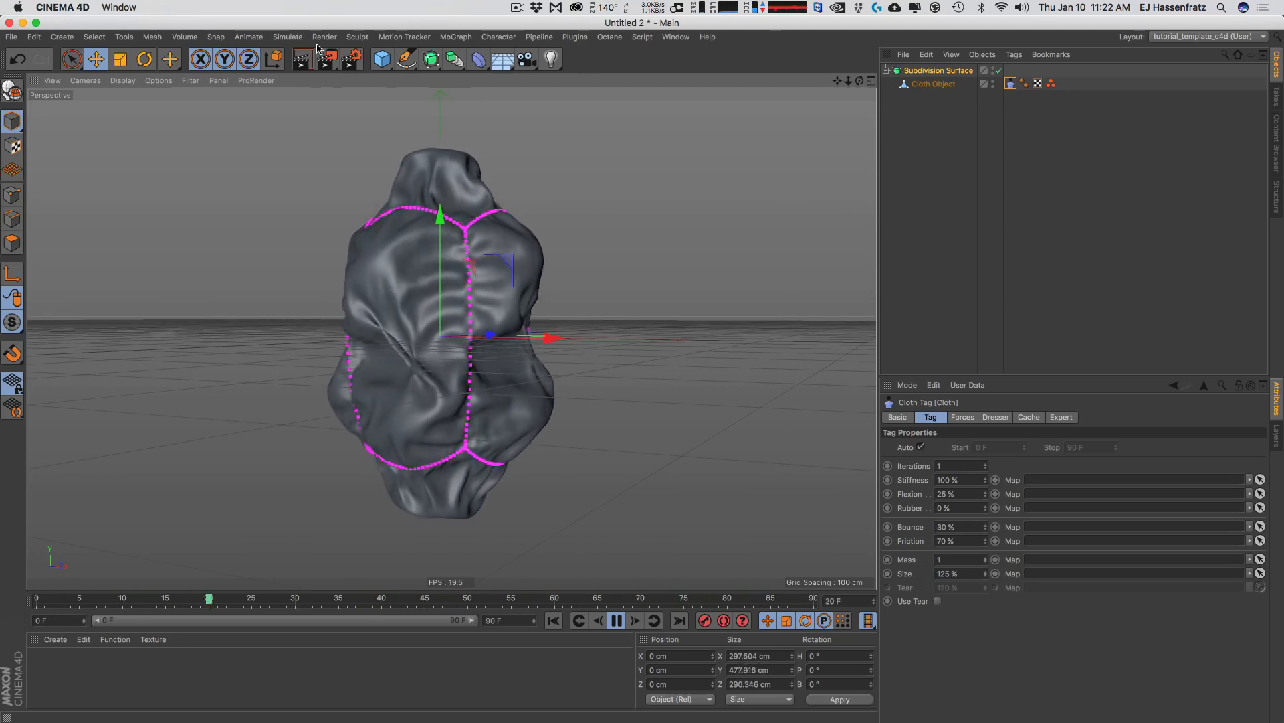
- Add a particle Attractor with a Strength of 5000 and replay the cloth simulation from the first frame
{"action": "left_click", "coordinate": [289, 38]}
{"action": "mouse_move", "coordinate": [299, 95]}
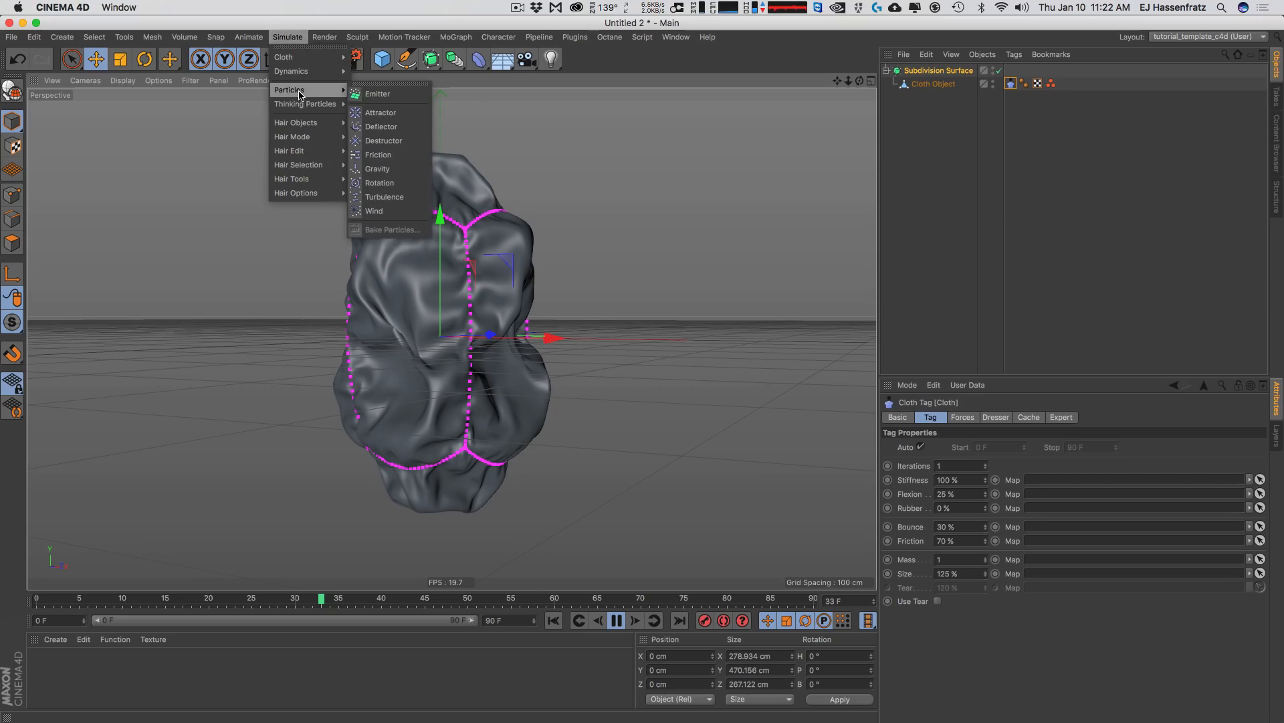
{"action": "left_click", "coordinate": [394, 111]}
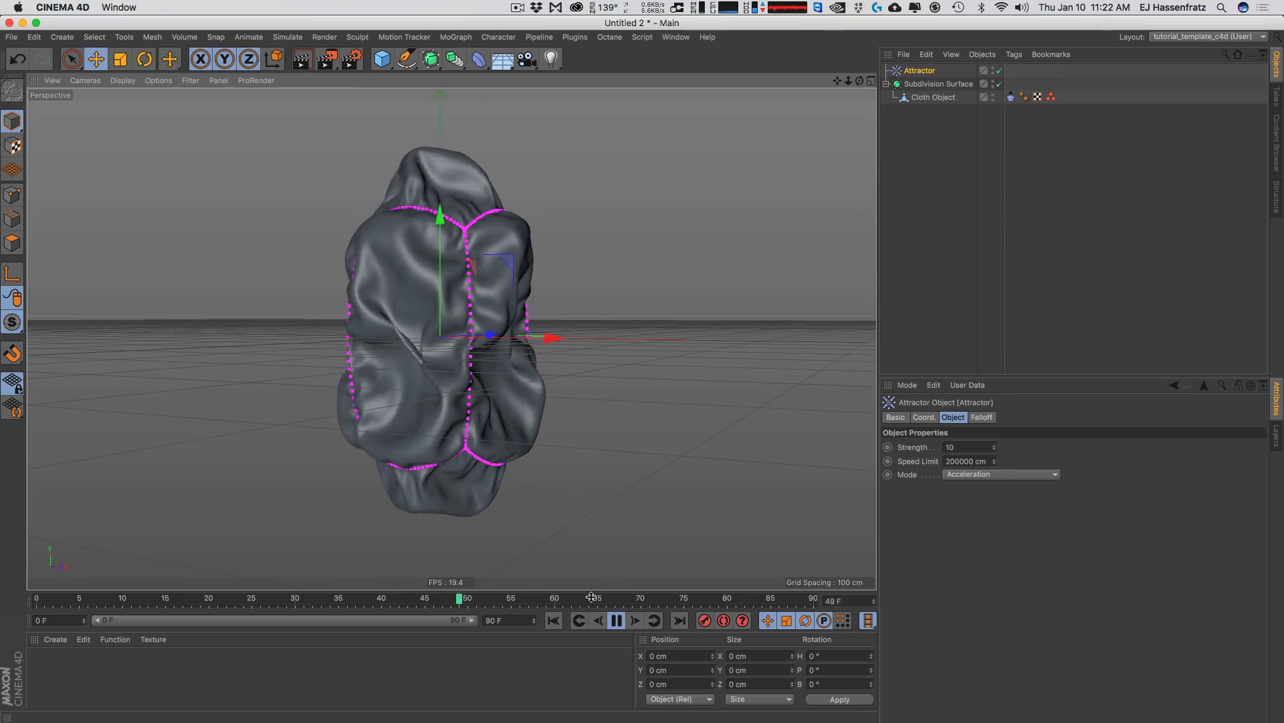
{"action": "double_click", "coordinate": [948, 447]}
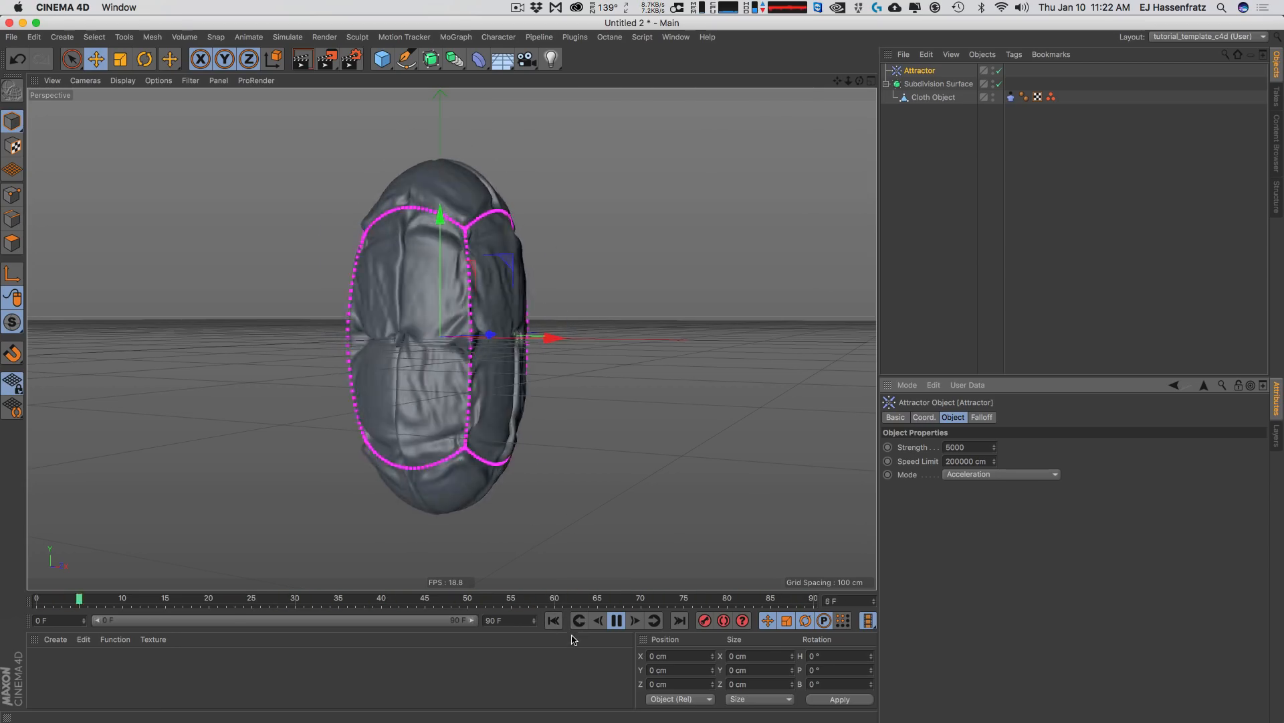
{"action": "left_click", "coordinate": [617, 621]}
{"action": "left_click", "coordinate": [554, 621]}
{"action": "left_click", "coordinate": [615, 621]}
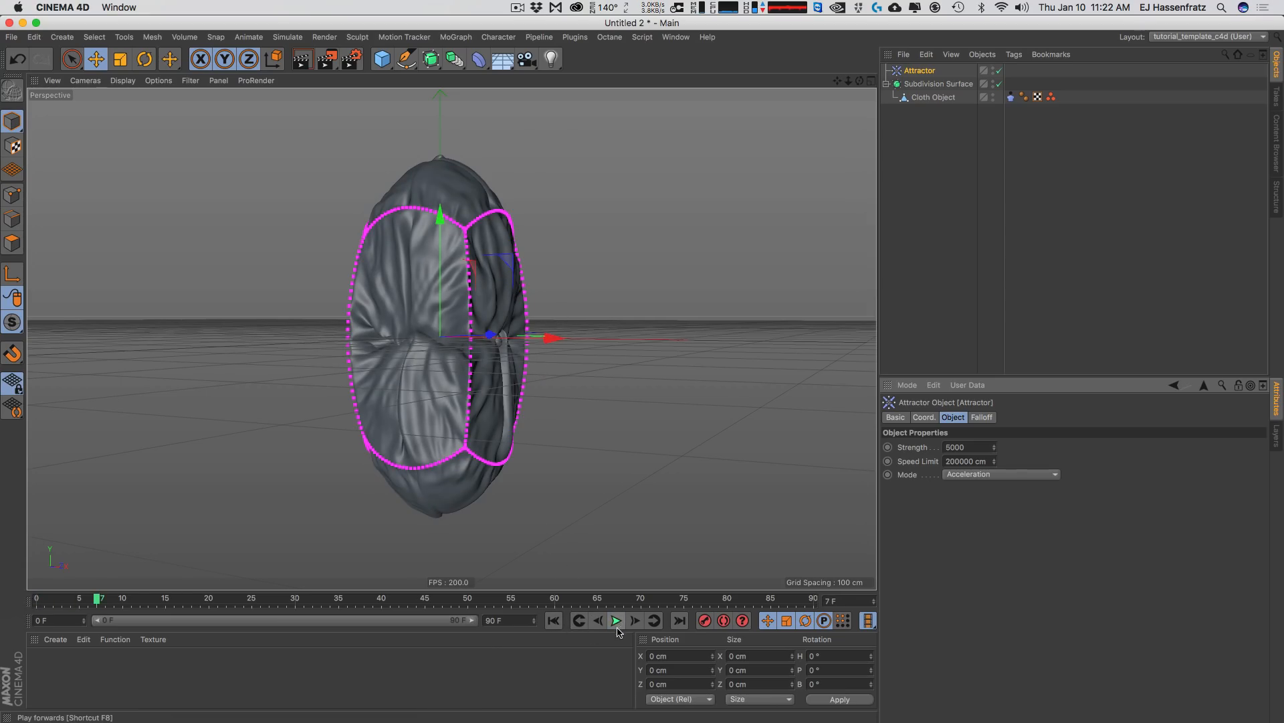
{"action": "left_click", "coordinate": [616, 621]}
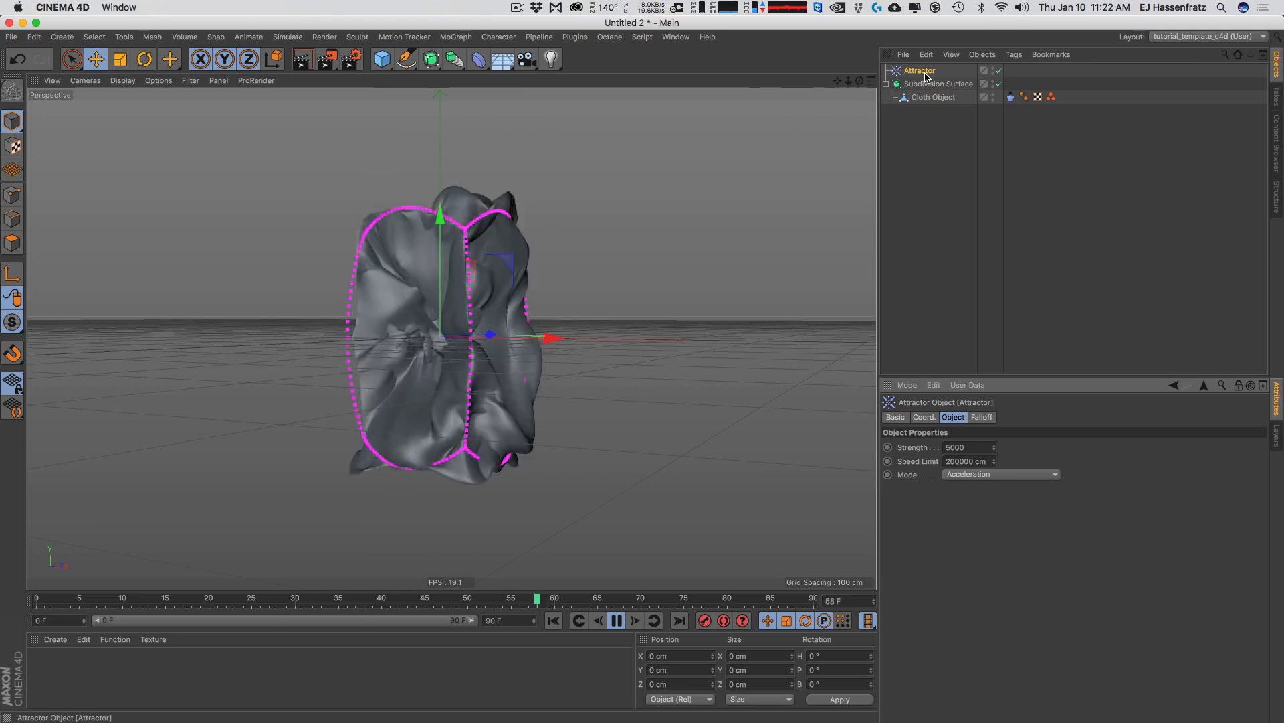
- Try a weaker Attractor Strength of 1500 and restart the simulation from the first frame
{"action": "double_click", "coordinate": [967, 447]}
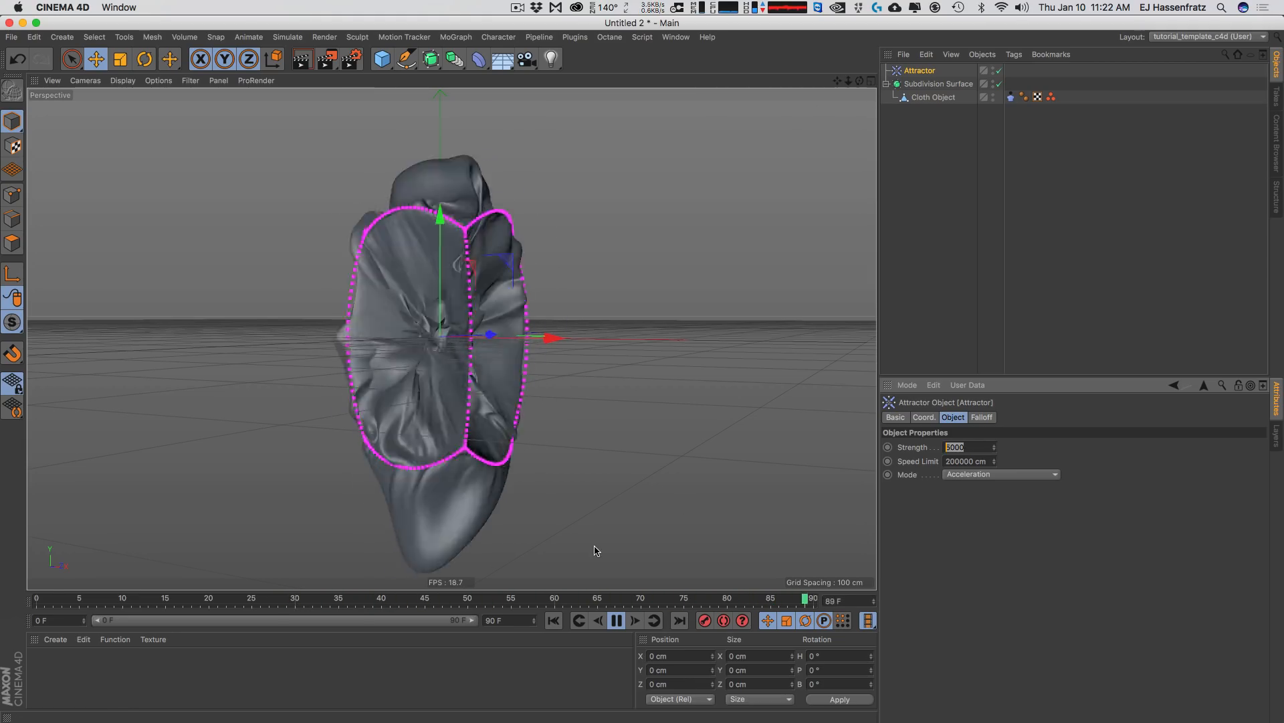
{"action": "type", "text": "1500"}
{"action": "key", "text": "Return"}
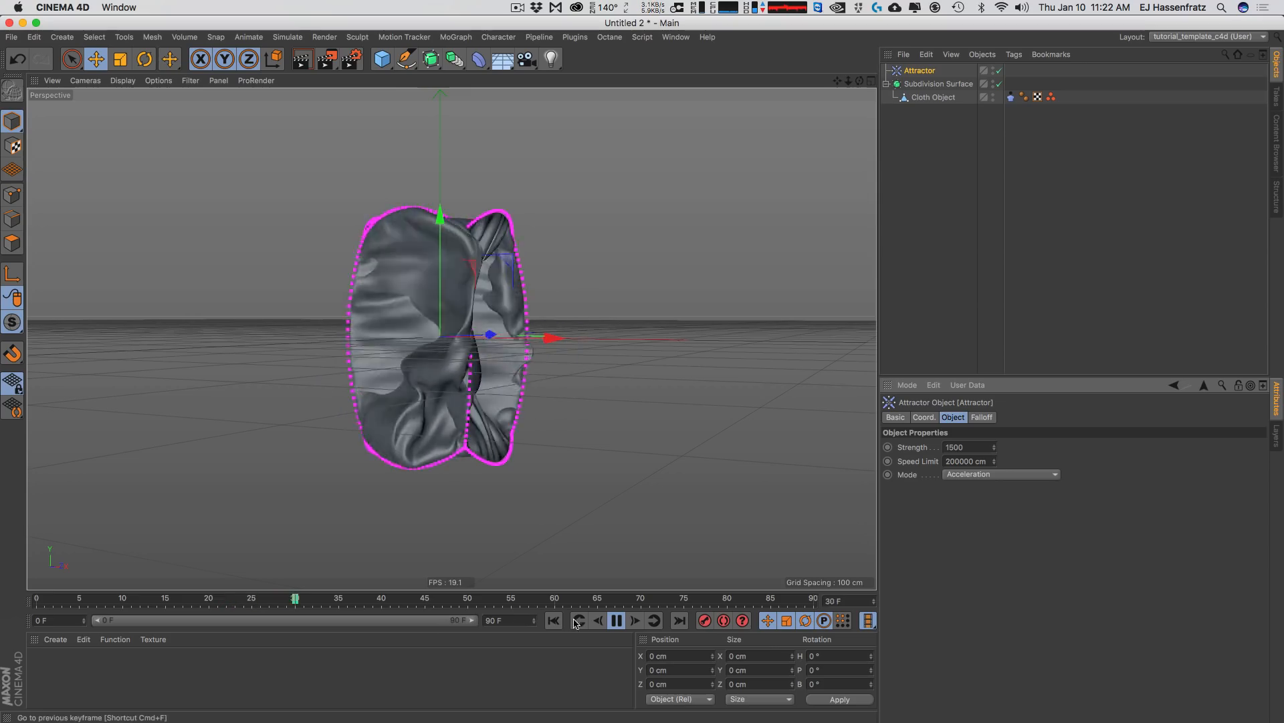
{"action": "left_click", "coordinate": [554, 620]}
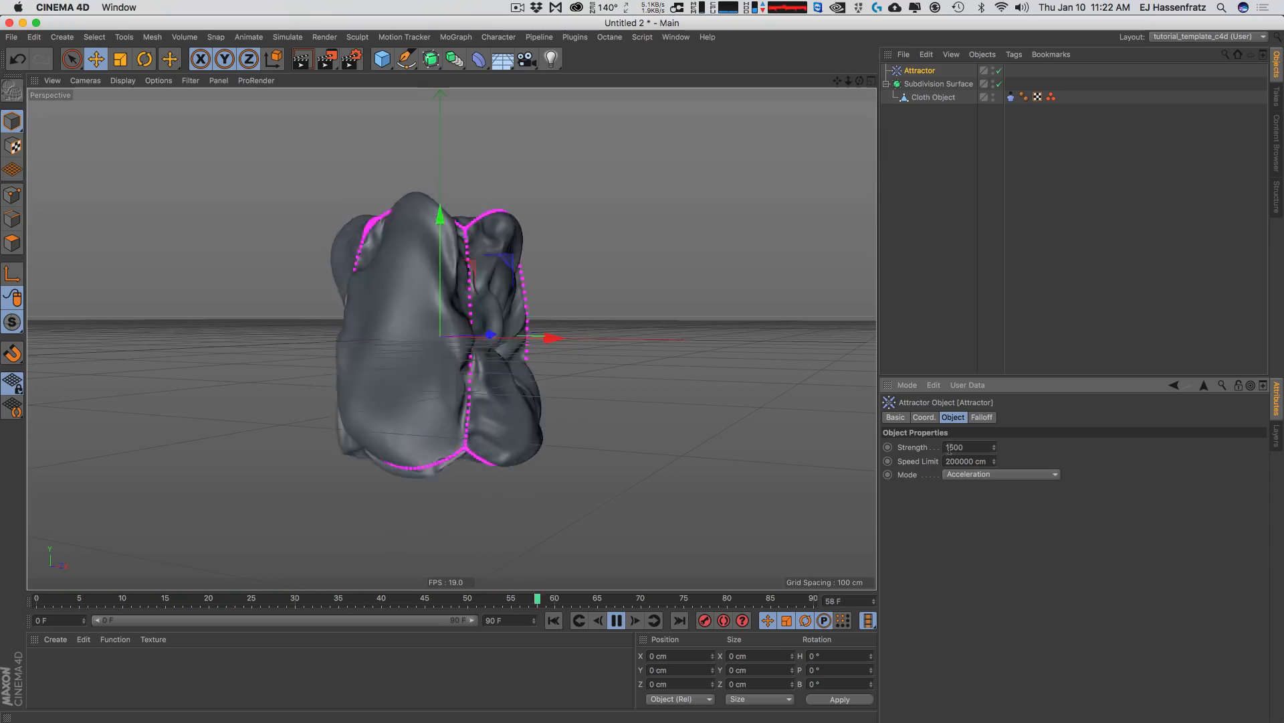
- Make the Attractor push the cloth outward by setting its Strength to -1500 and increasing it to -2500
{"action": "type", "text": "-"}
{"action": "key", "text": "Return"}
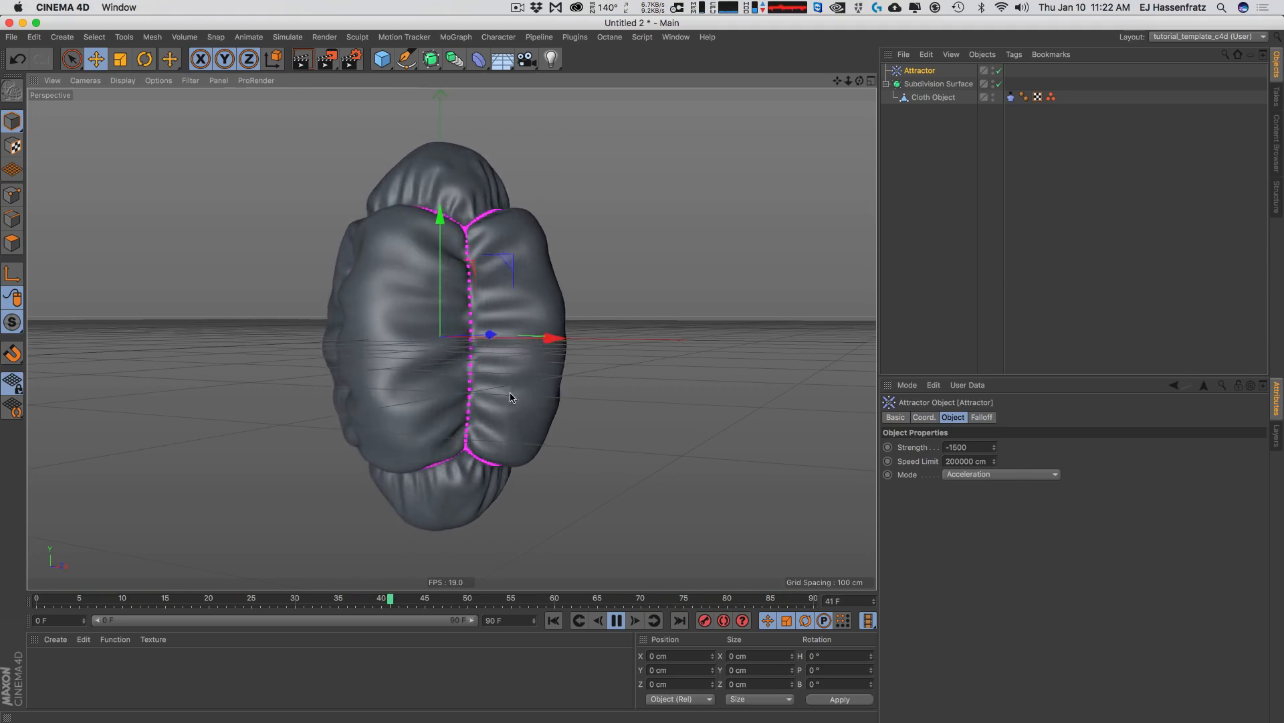
{"action": "left_click_drag", "start_coordinate": [504, 394], "coordinate": [468, 391], "text": "alt"}
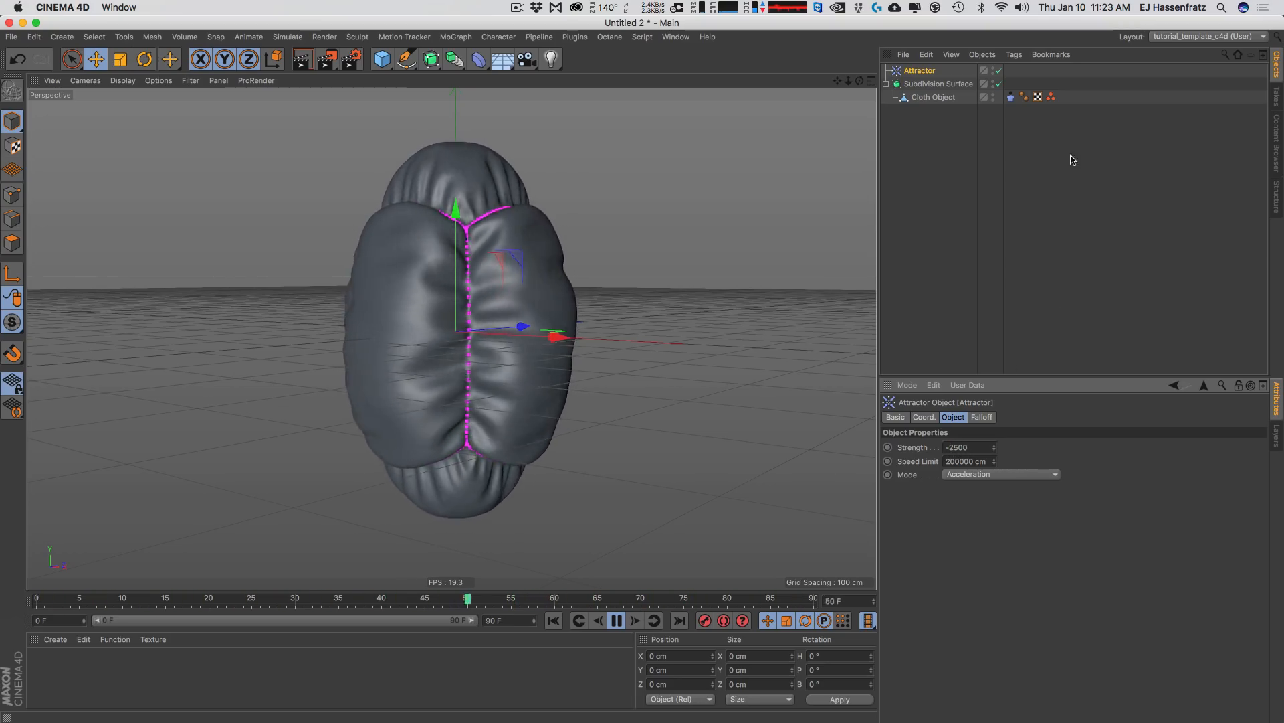
- Open the Cloth tag's settings and display the mesh lines over the shaded cloth in the viewport
{"action": "left_click", "coordinate": [1011, 97]}
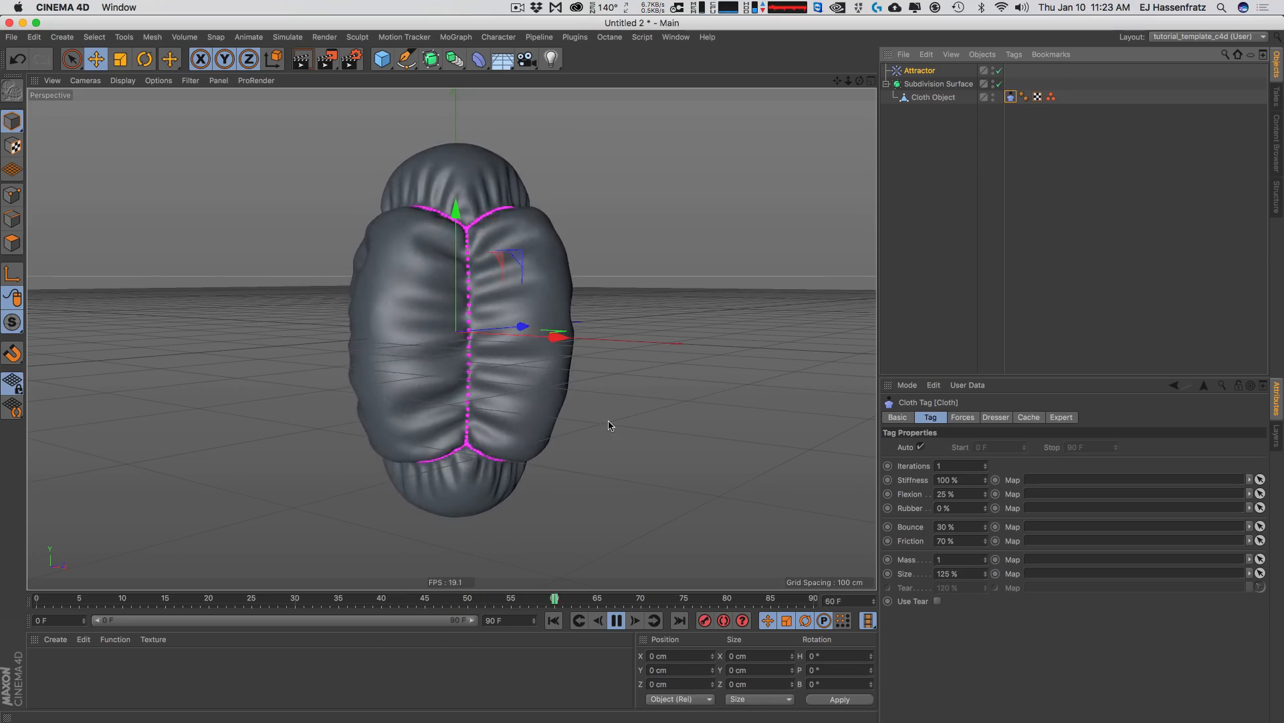
{"action": "left_click", "coordinate": [131, 84]}
{"action": "left_click", "coordinate": [131, 118]}
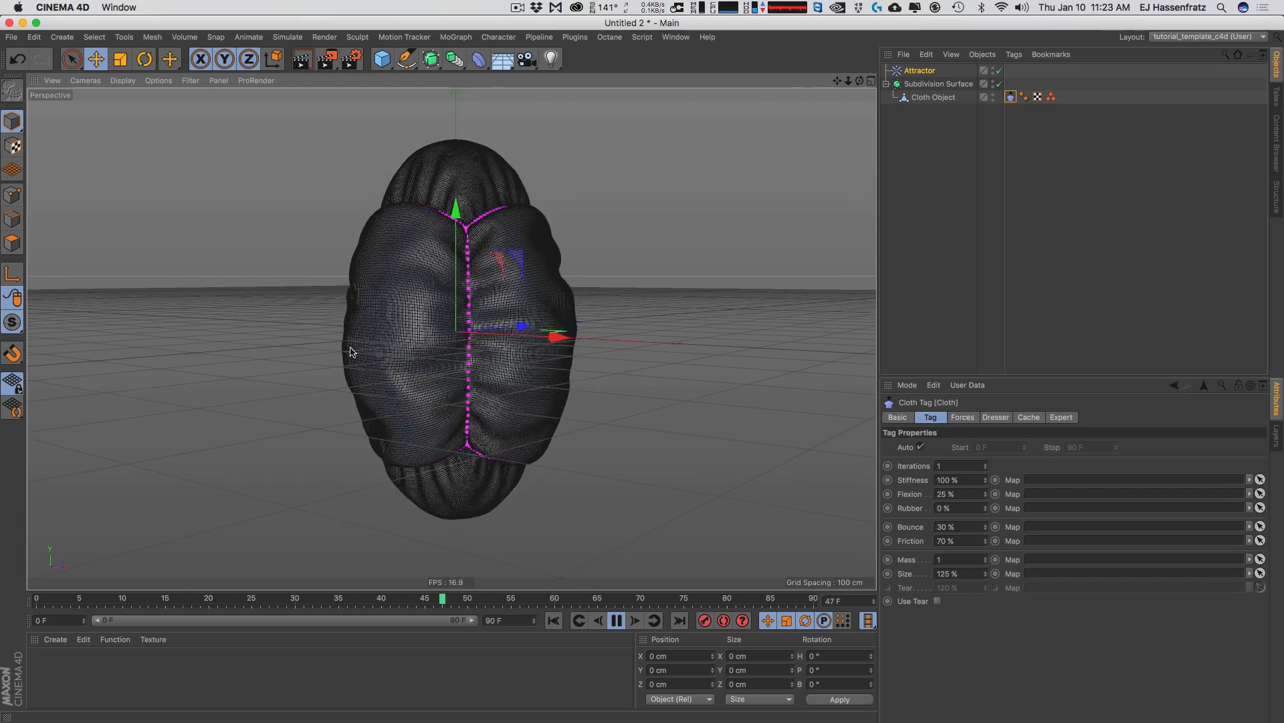
- Set the cloth's Stiffness to 20% and Flexion to 90%, and return the viewport to shading without lines
{"action": "left_click", "coordinate": [966, 479]}
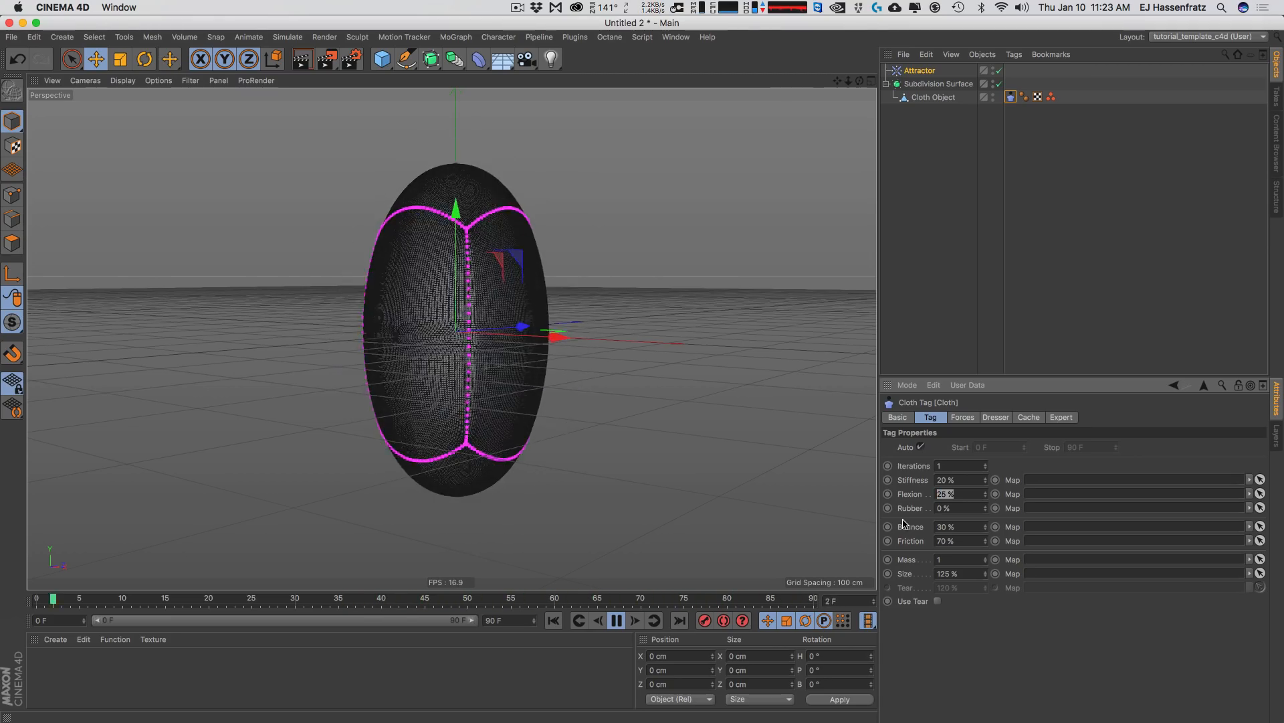
{"action": "type", "text": "90"}
{"action": "key", "text": "Return"}
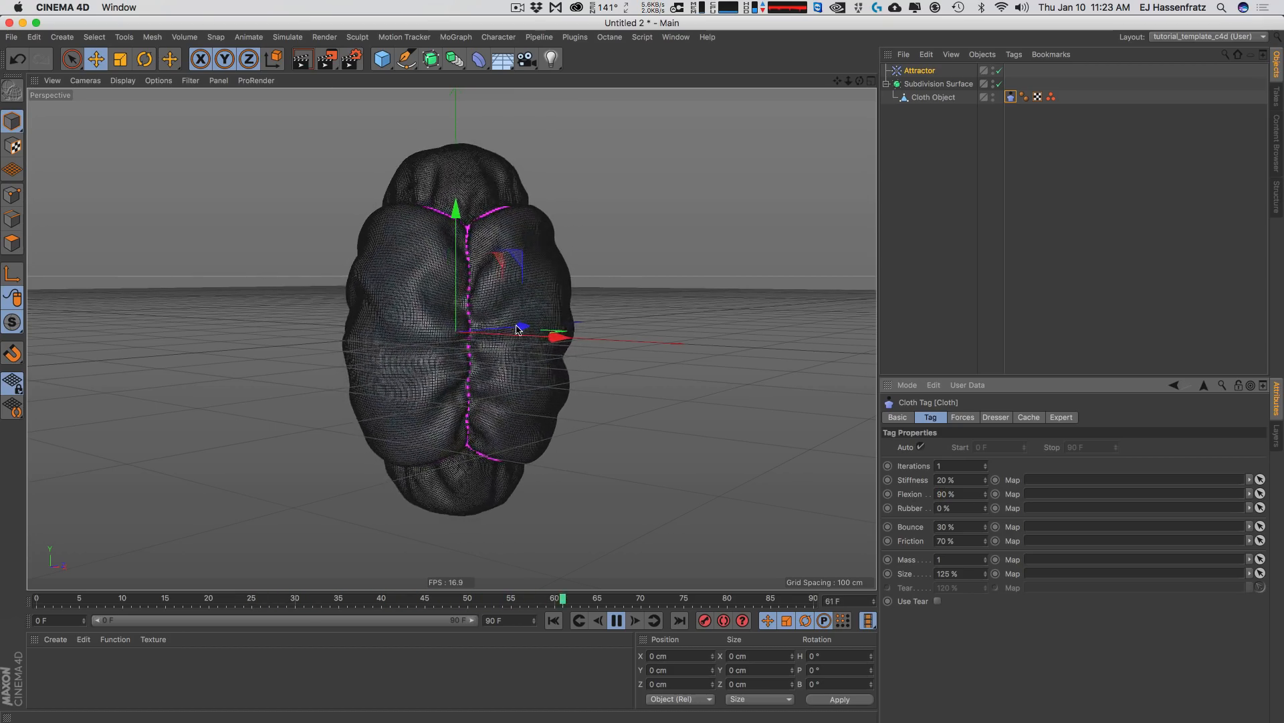
{"action": "left_click", "coordinate": [124, 86]}
{"action": "left_click", "coordinate": [133, 101]}
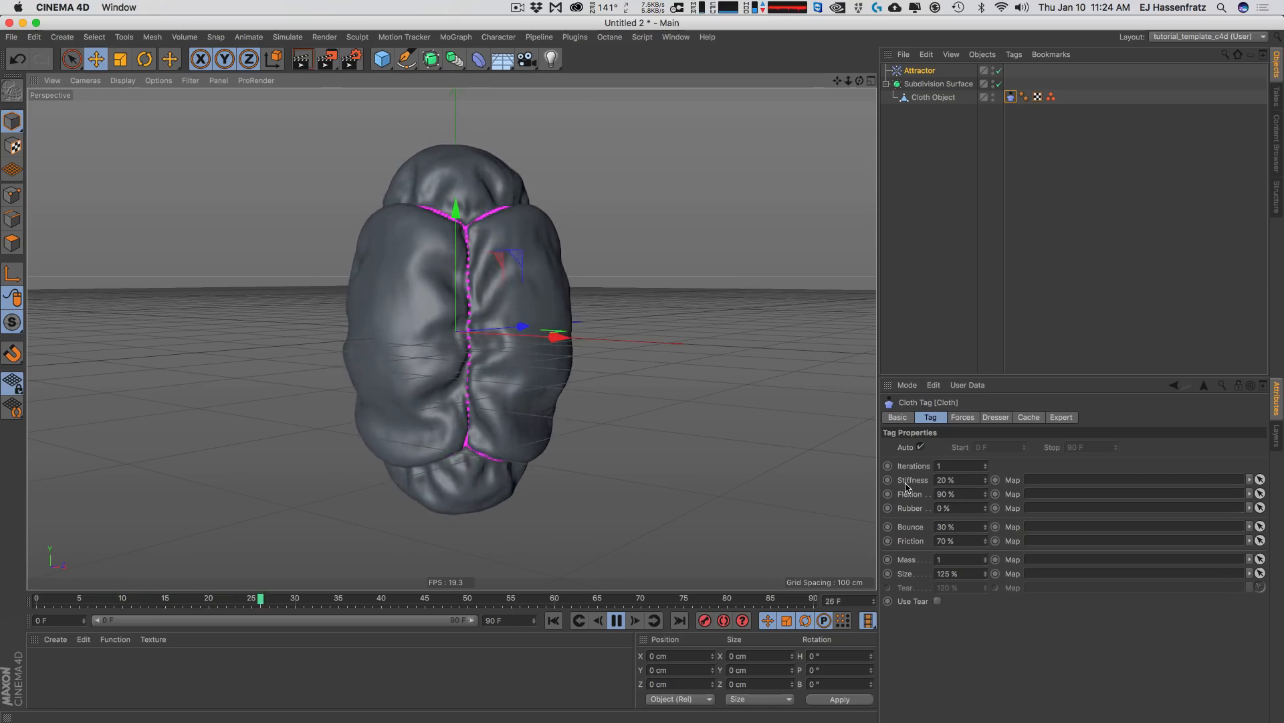
- Try Flexion values of 95% and 5% on the cloth while the simulation plays
{"action": "left_click", "coordinate": [939, 494]}
{"action": "type", "text": "25"}
{"action": "key", "text": "Return"}
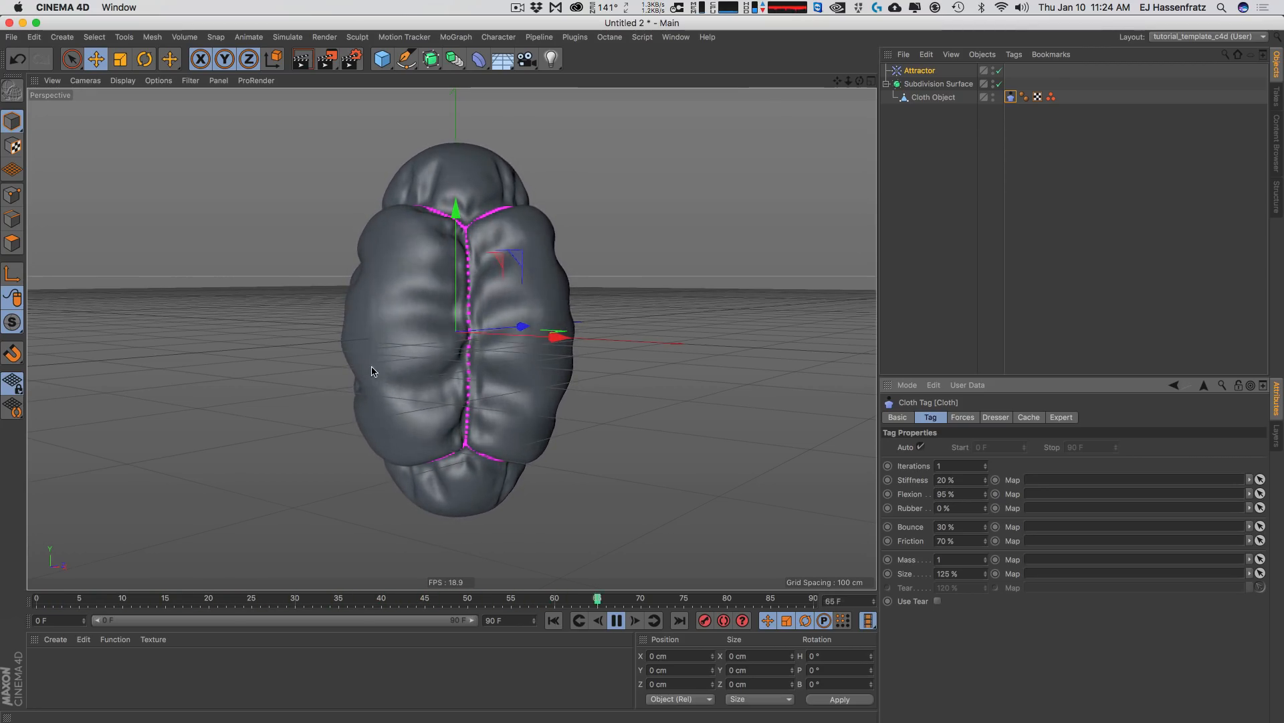
{"action": "left_click", "coordinate": [957, 494]}
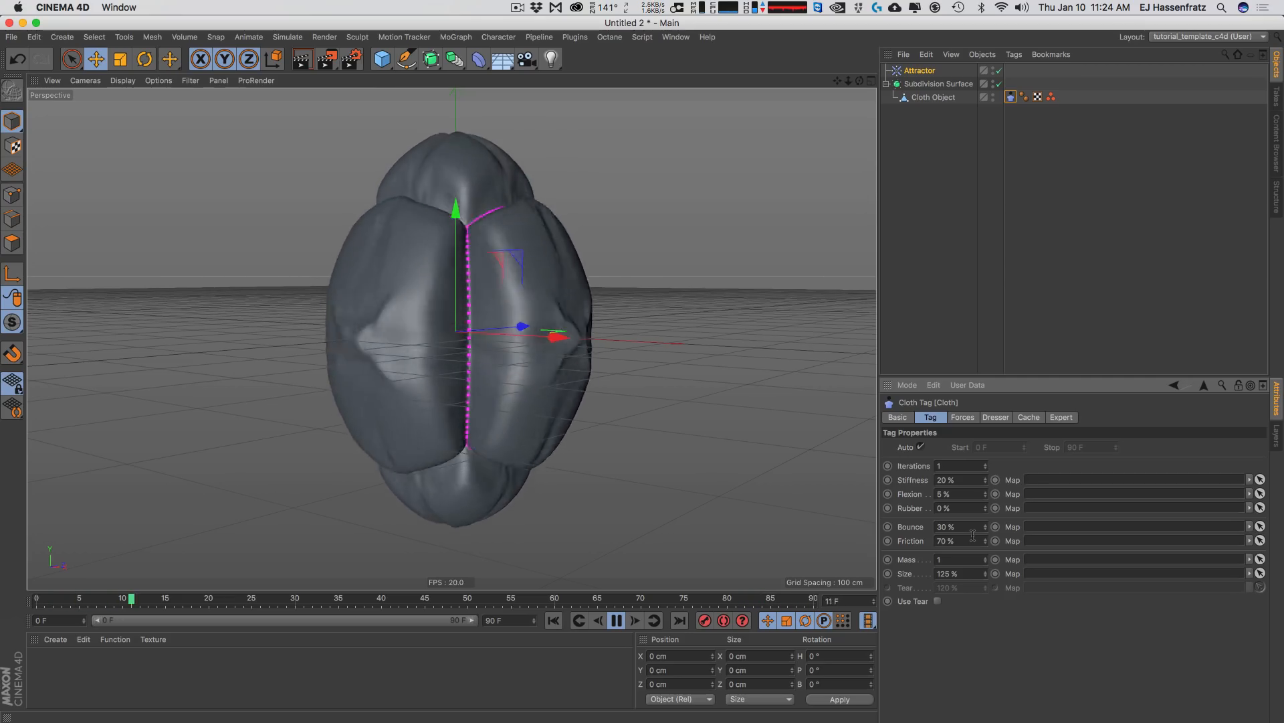
- Reduce the cloth's Flexion to 1% and finally to 0%, comparing the inflated results during playback
{"action": "left_click_drag", "start_coordinate": [953, 495], "coordinate": [932, 495]}
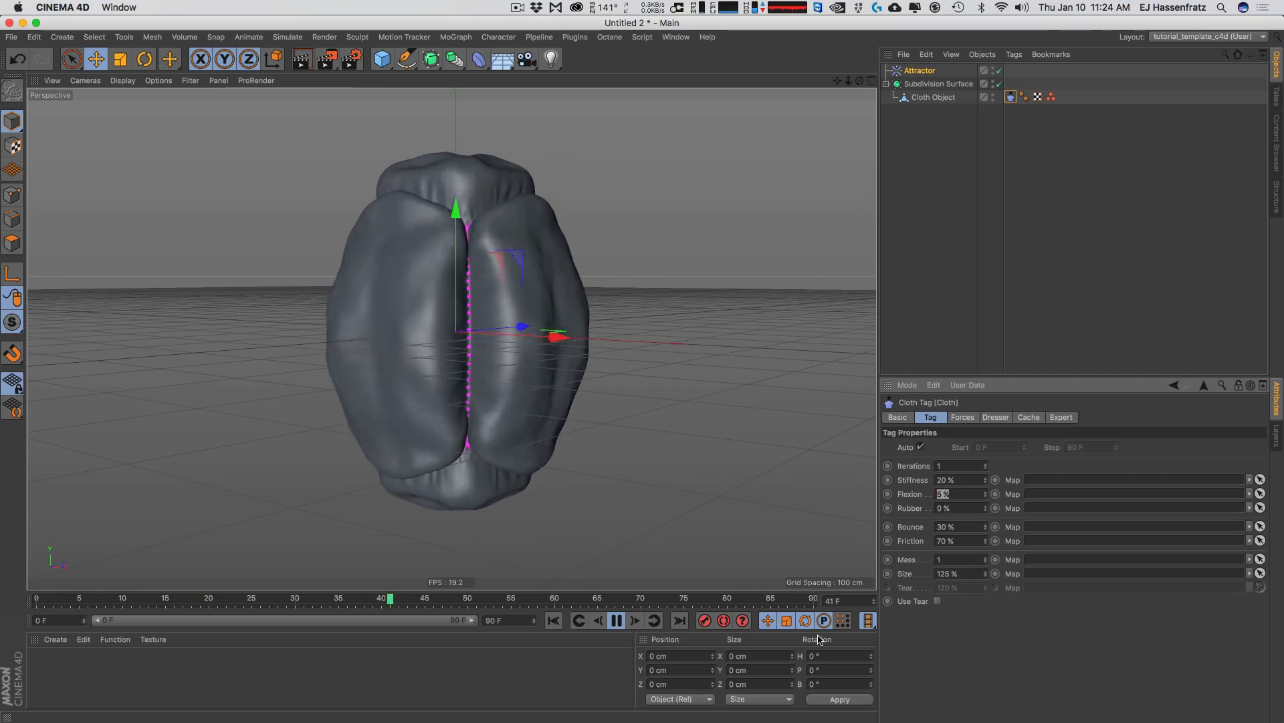
{"action": "type", "text": "1"}
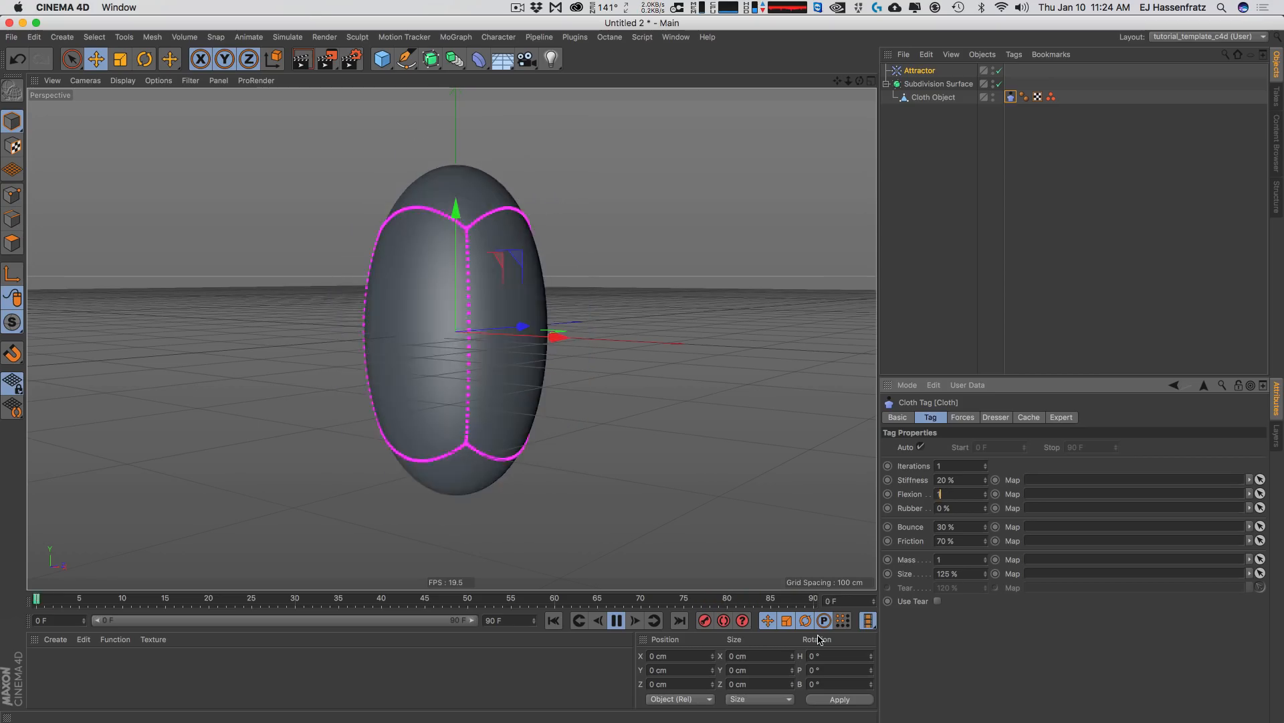
{"action": "key", "text": "Return"}
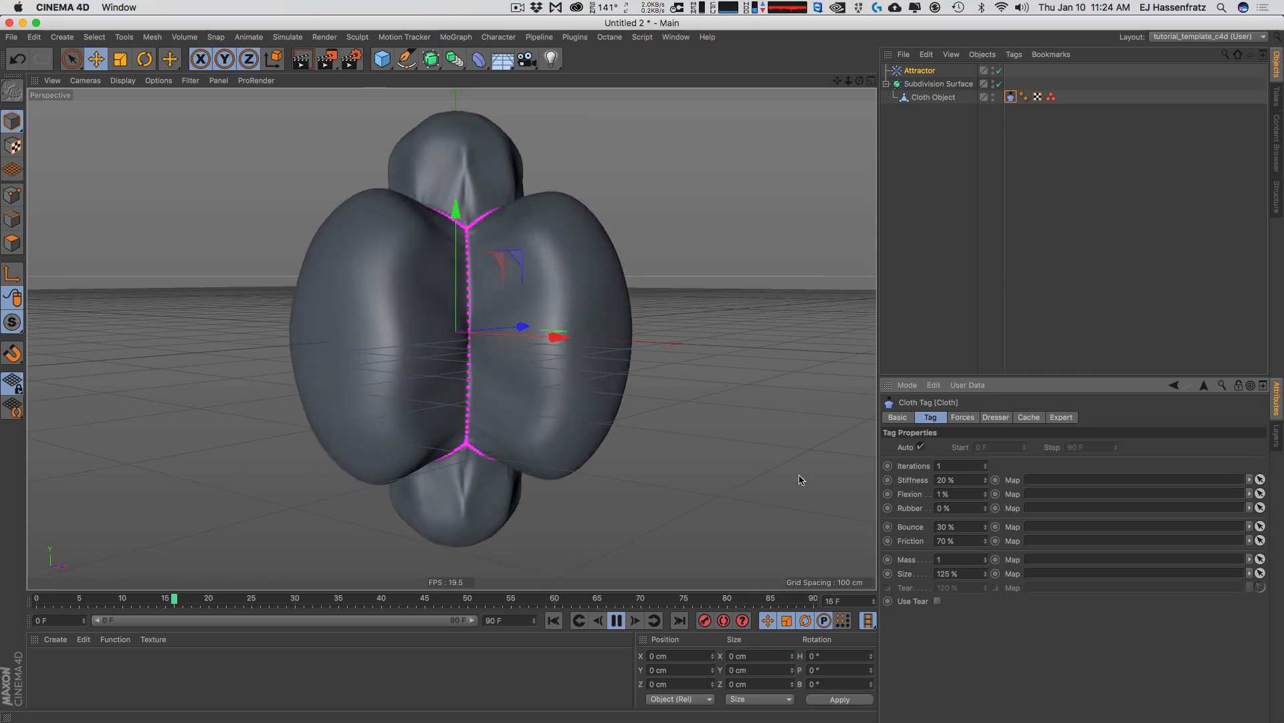
{"action": "type", "text": "0"}
{"action": "key", "text": "Return"}
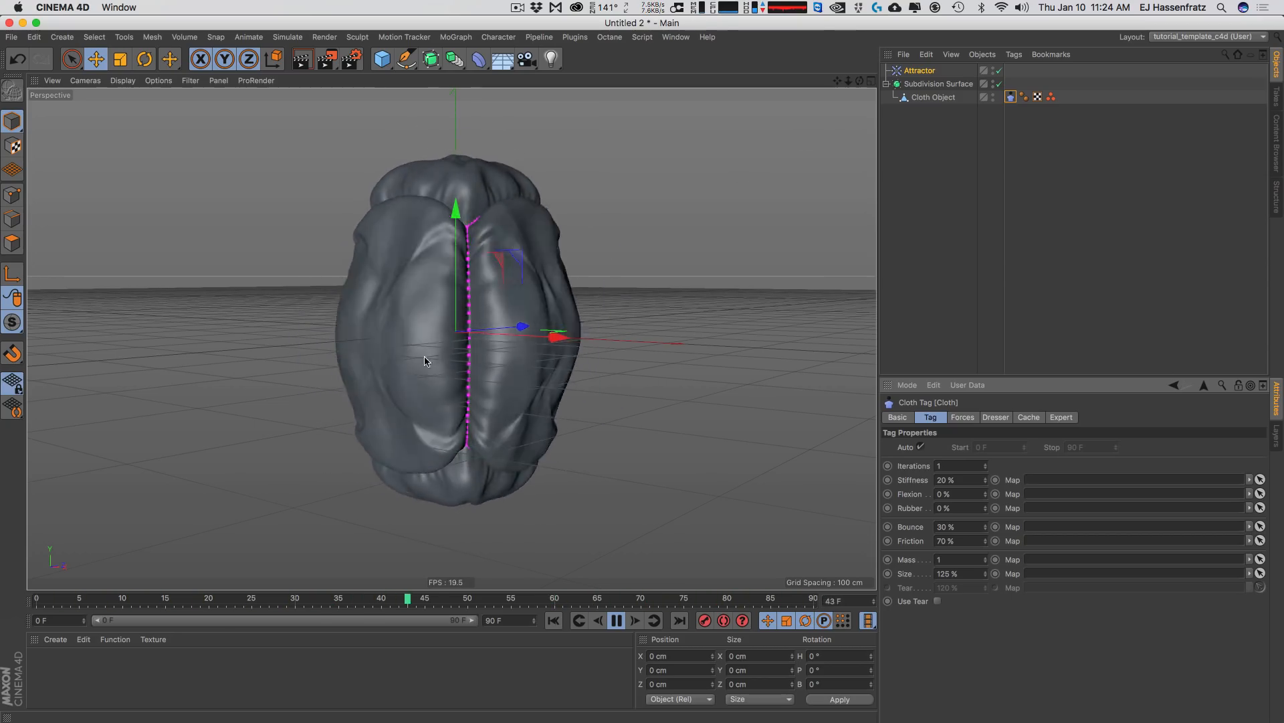
- Set the Drag in the Cloth tag's Forces settings to 4%
{"action": "left_click", "coordinate": [962, 417]}
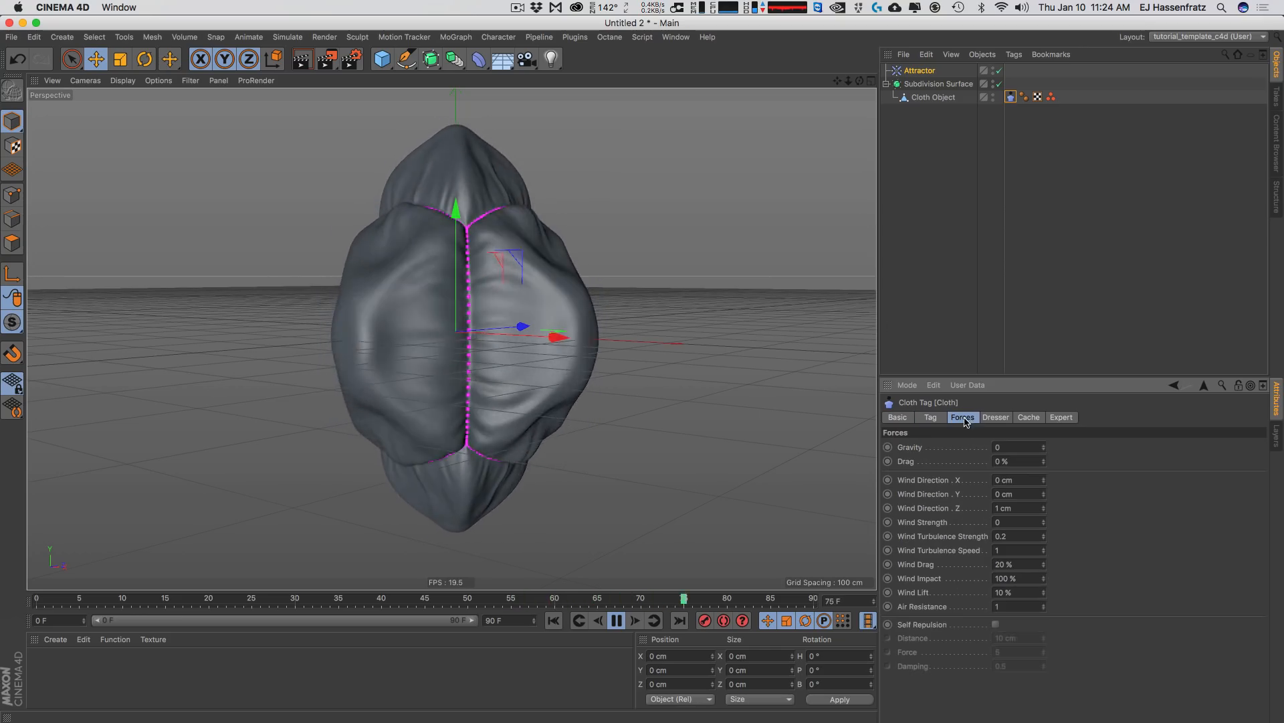
{"action": "left_click", "coordinate": [1003, 461]}
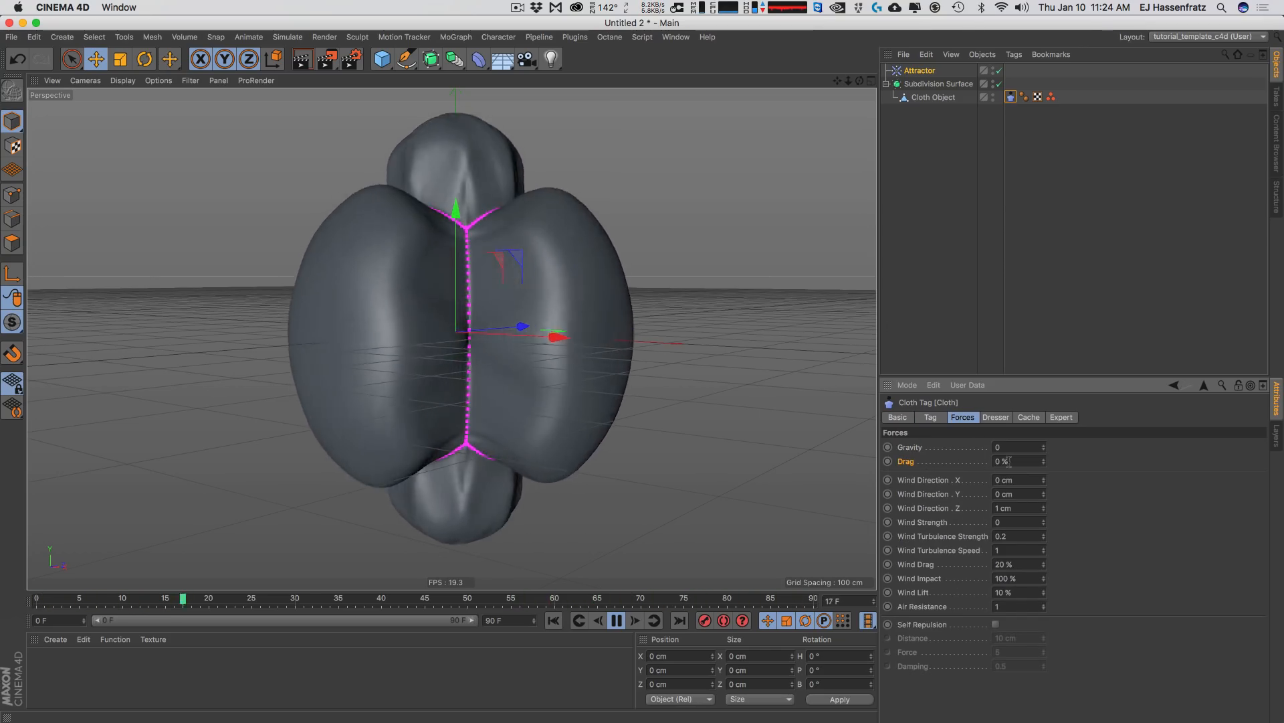
{"action": "type", "text": "6"}
{"action": "key", "text": "Return"}
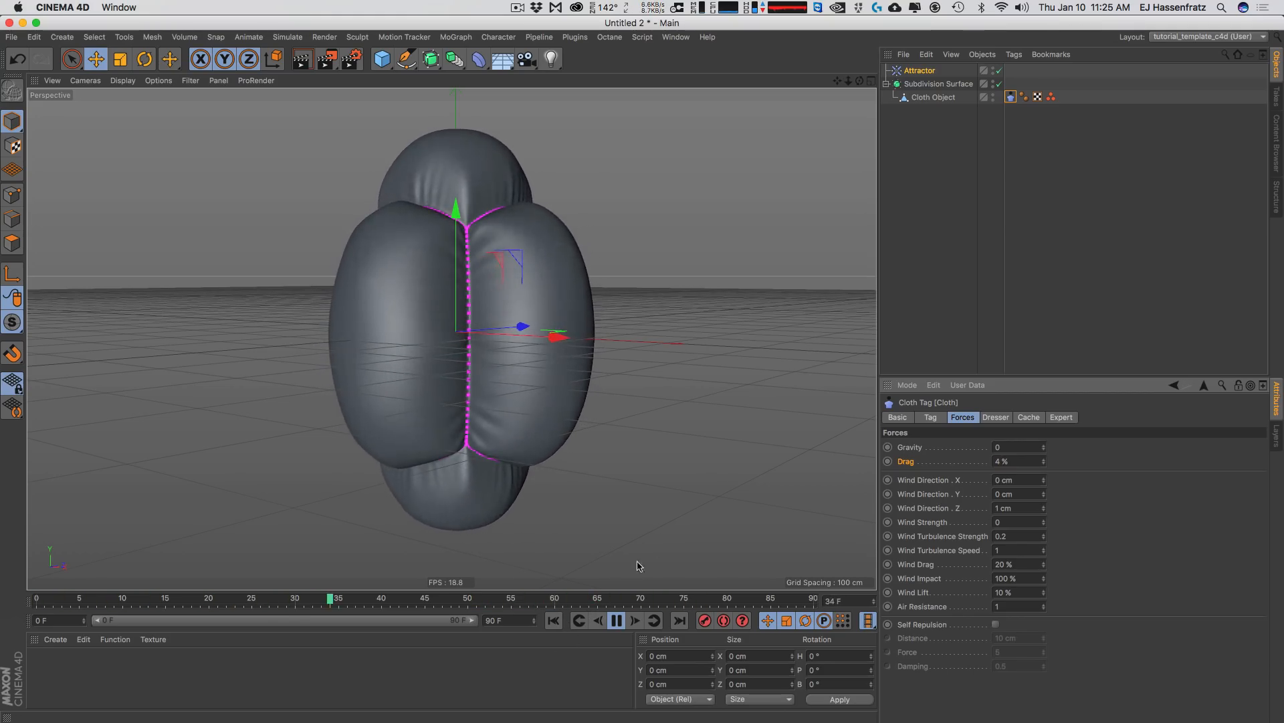
- Try a Rubber value of 95% in the Cloth tag's properties and reduce it to 35%
{"action": "left_click", "coordinate": [933, 416]}
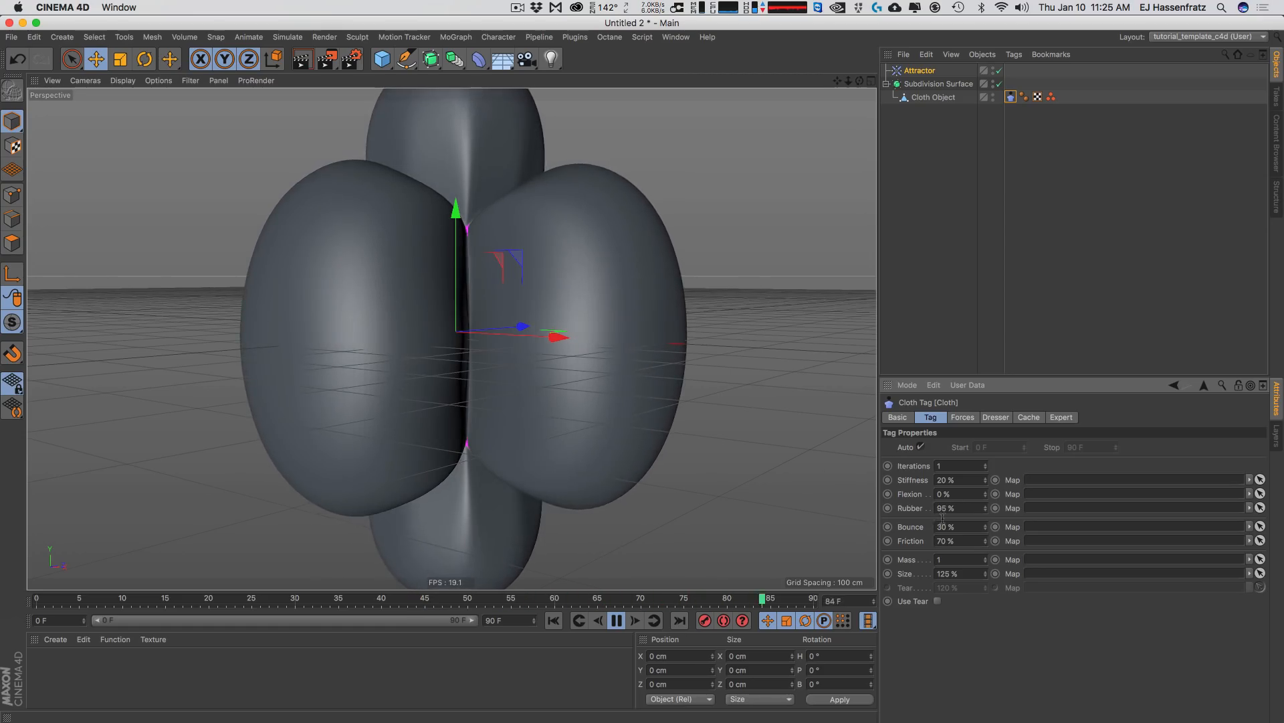
{"action": "left_click_drag", "start_coordinate": [957, 509], "coordinate": [811, 521]}
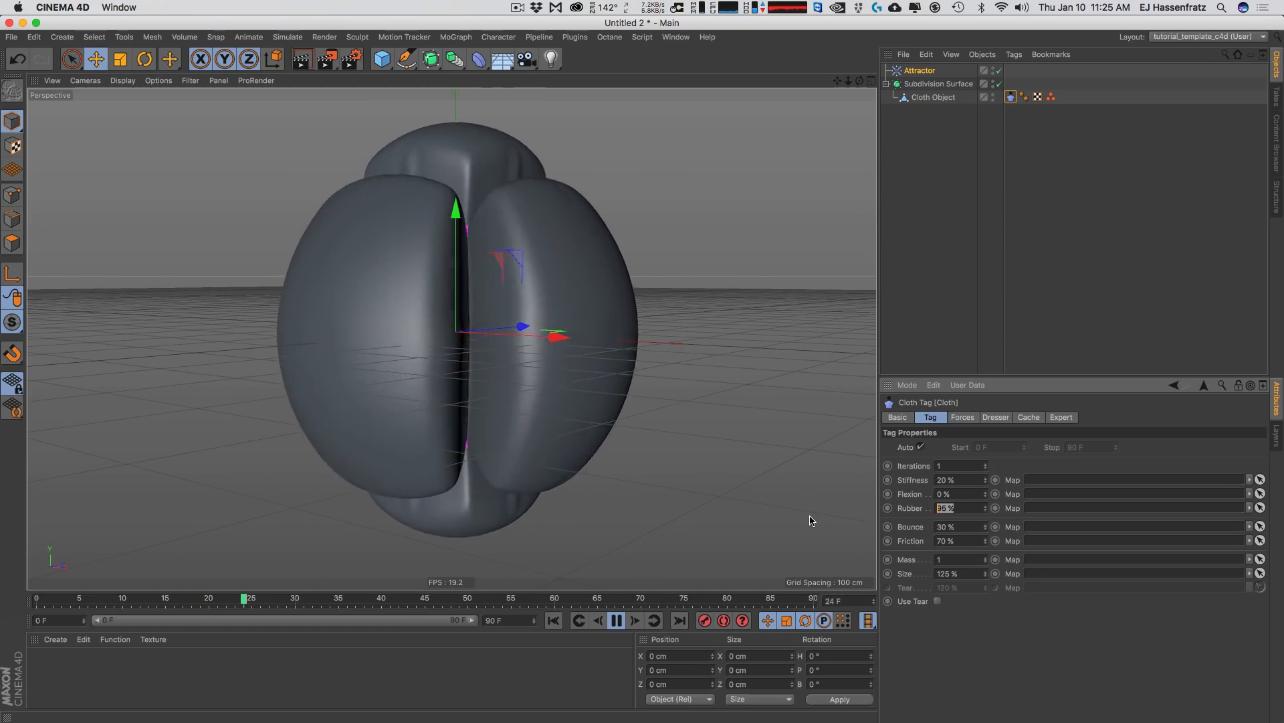
{"action": "type", "text": "35"}
{"action": "key", "text": "Return"}
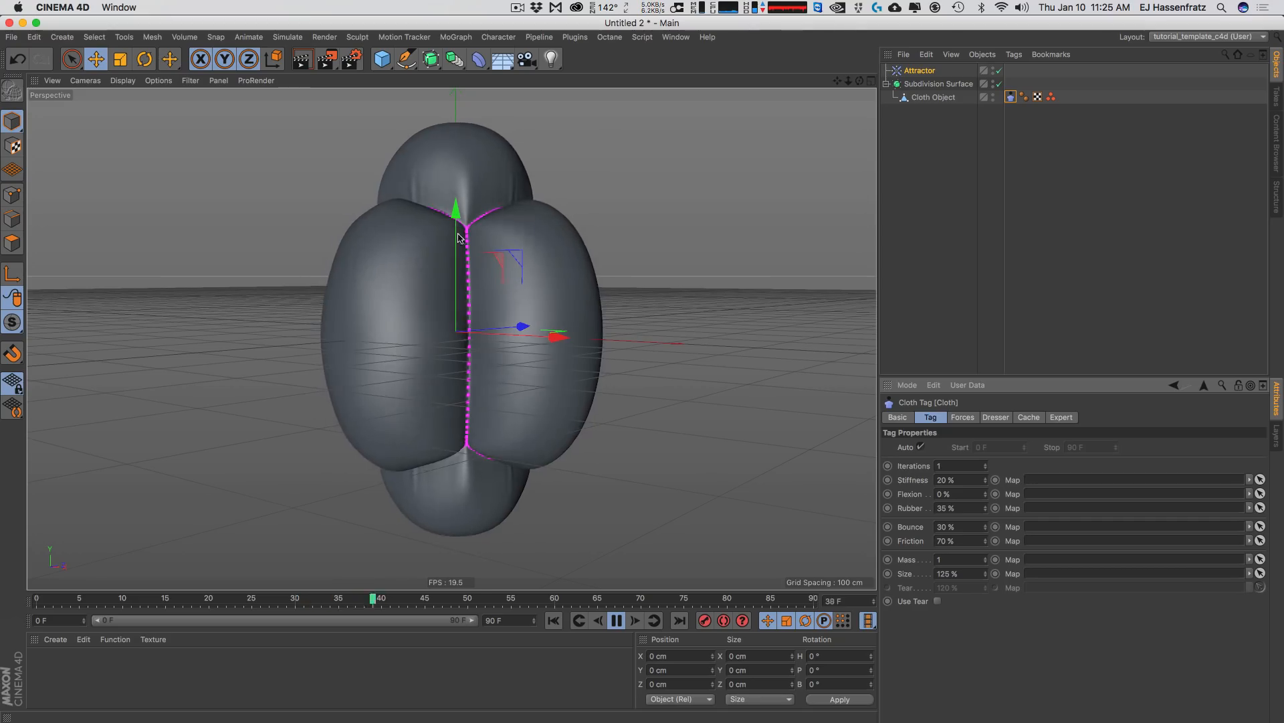
- Set the cloth's Stiffness to 80% and its Size to 150% for more wrinkles along the seams
{"action": "left_click", "coordinate": [946, 479]}
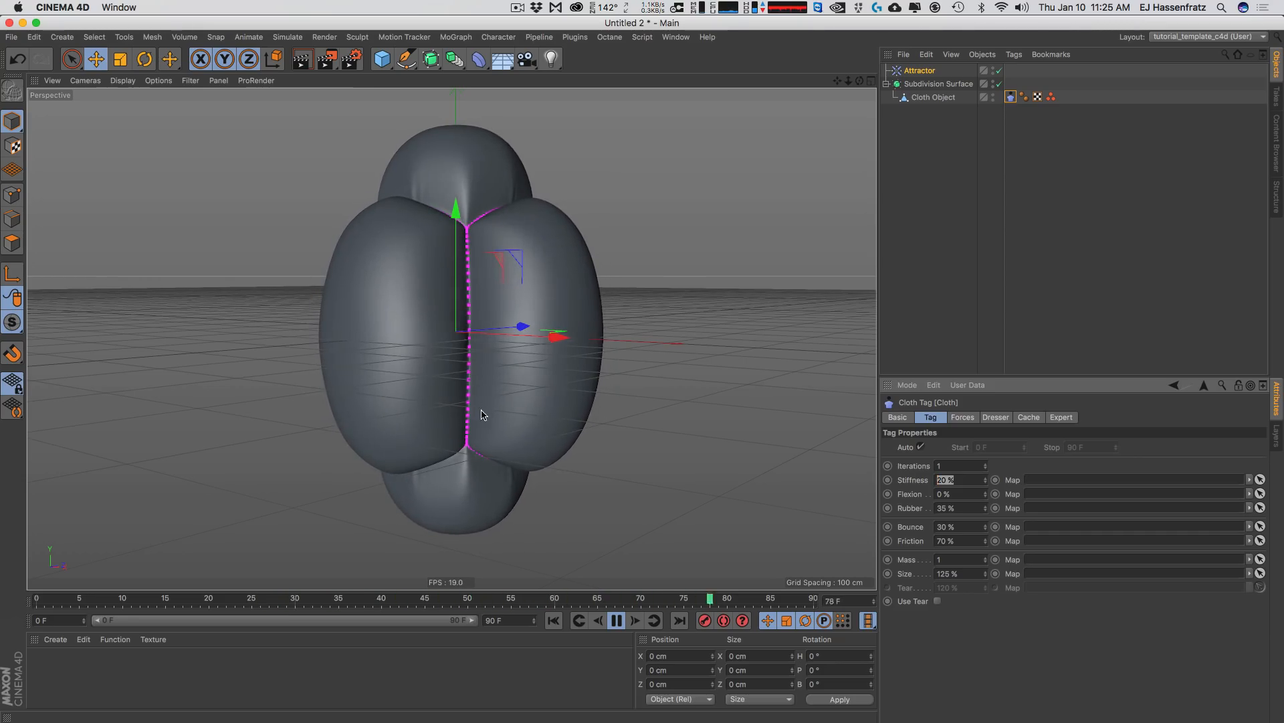
{"action": "type", "text": "80"}
{"action": "key", "text": "Return"}
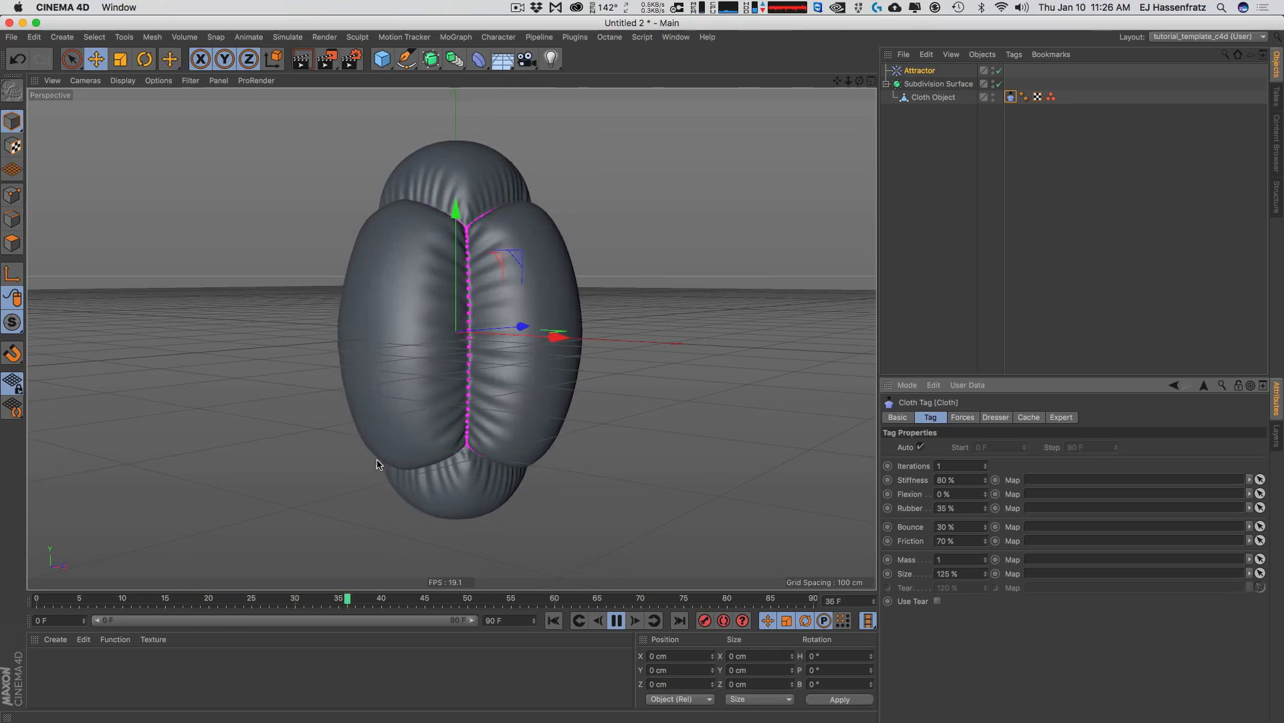
{"action": "left_click", "coordinate": [946, 573]}
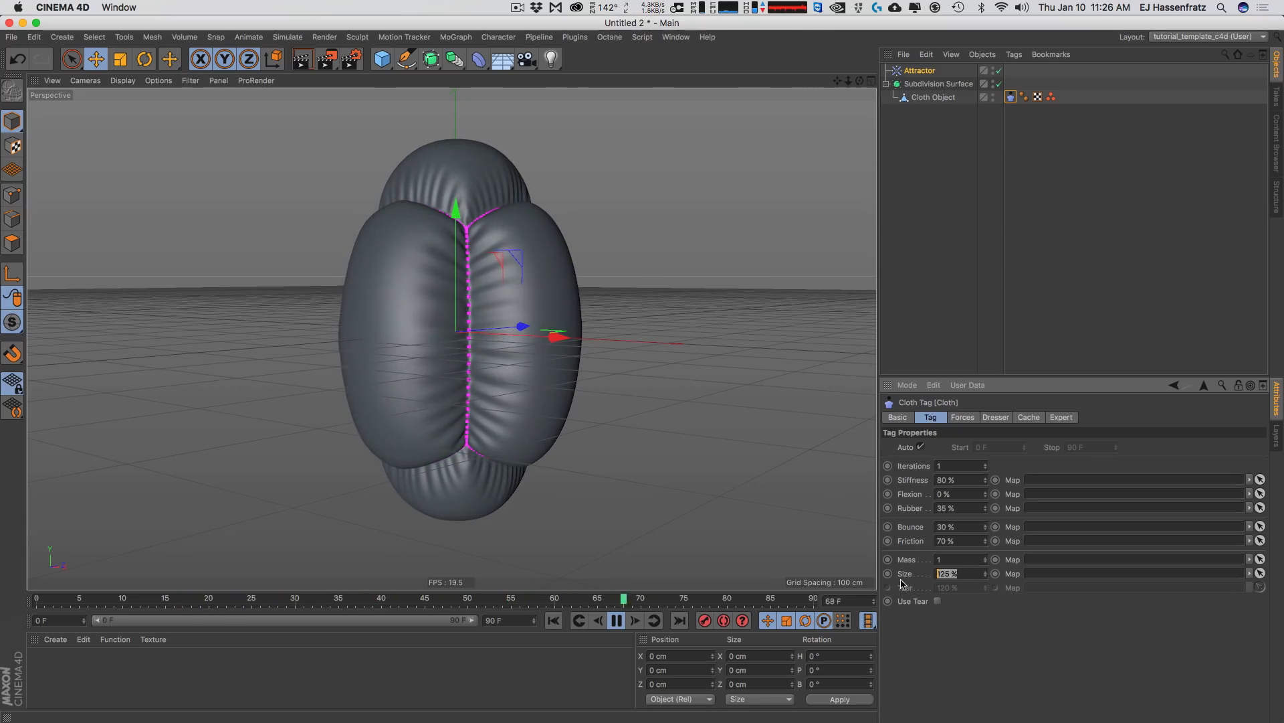
{"action": "type", "text": "150"}
{"action": "key", "text": "Return"}
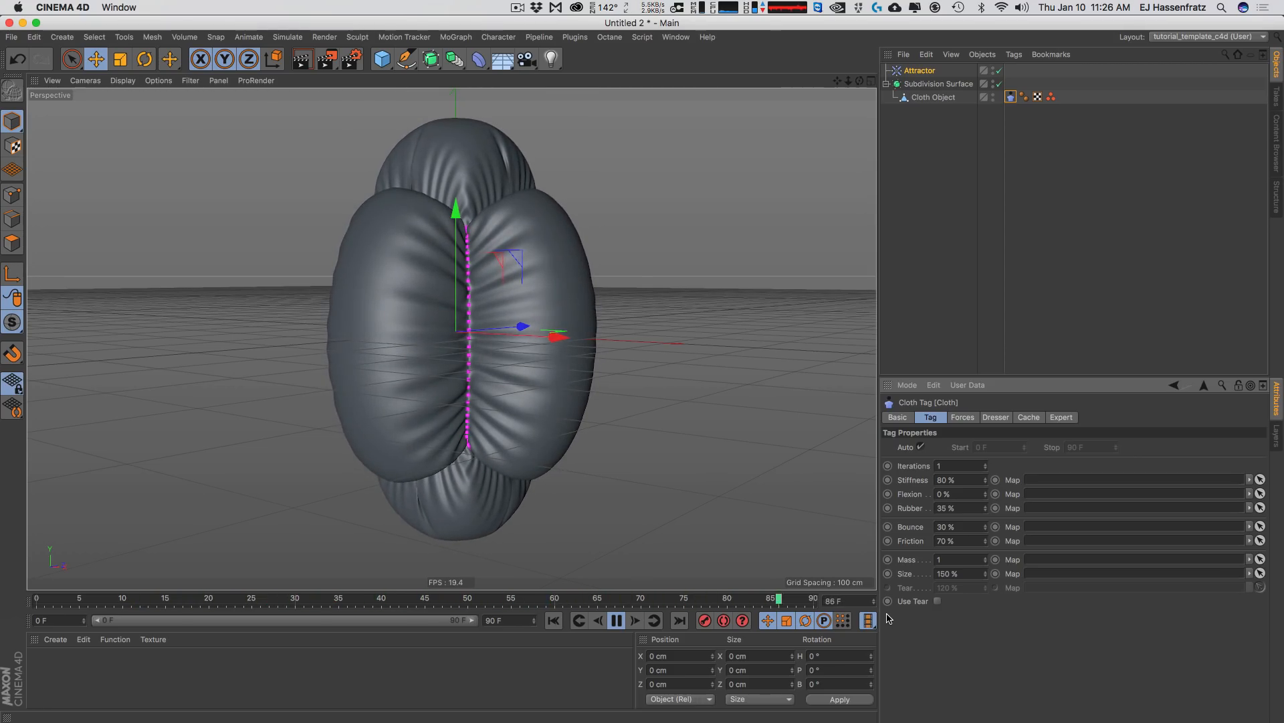
- Try a Size of 185% in the Cloth tag's properties during playback
{"action": "left_click", "coordinate": [960, 573]}
{"action": "type", "text": "18"}
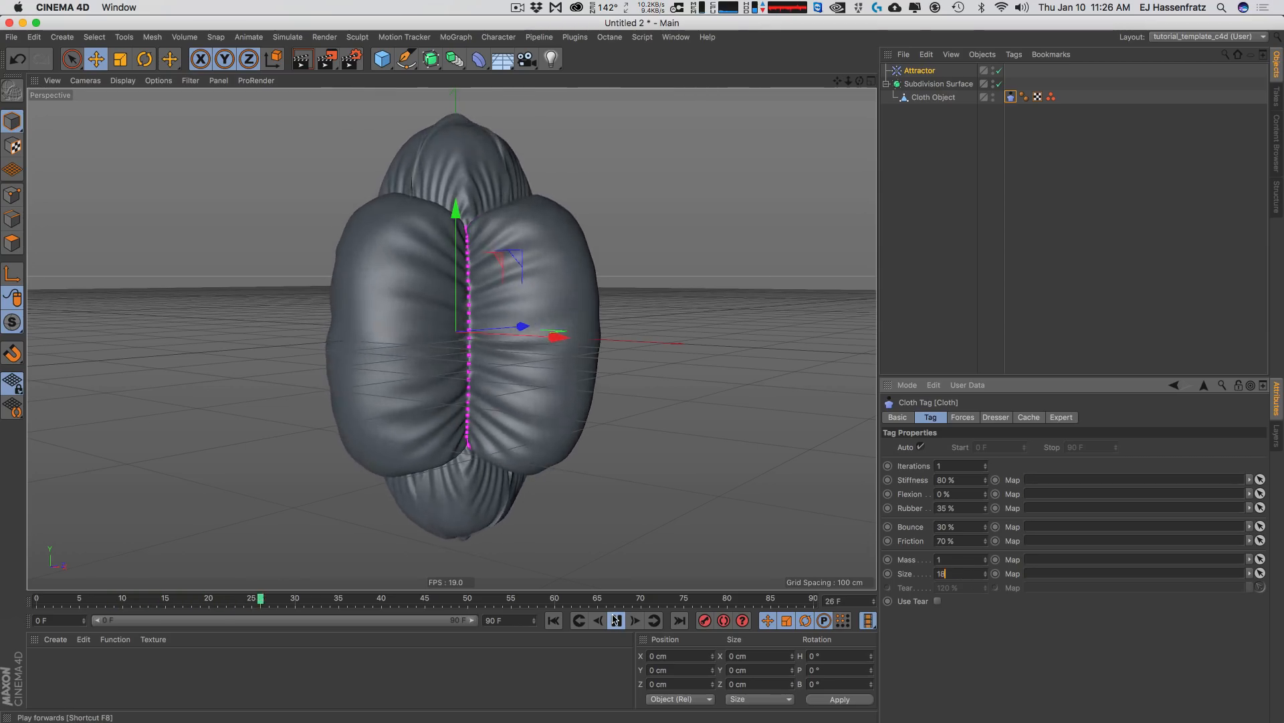
{"action": "type", "text": "5"}
{"action": "key", "text": "Return"}
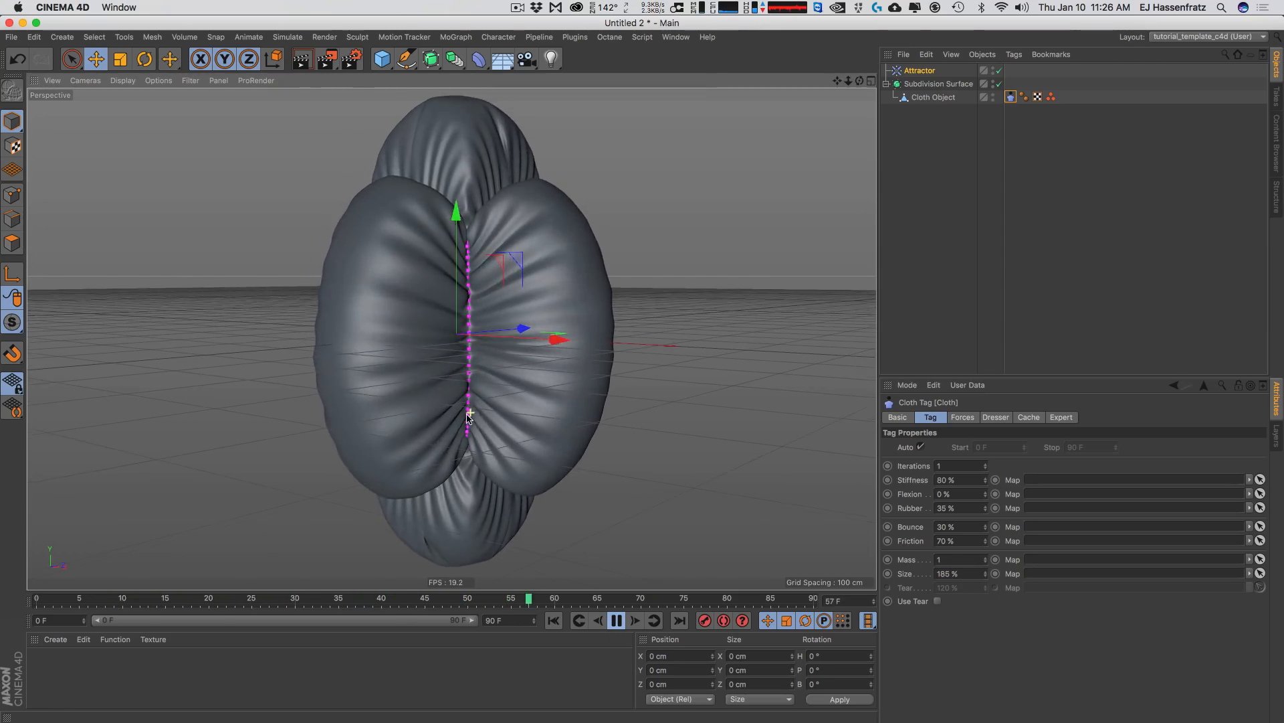
- Set the Attractor's Strength to -5500 and inspect the inflated cloth from another angle
{"action": "left_click", "coordinate": [920, 70]}
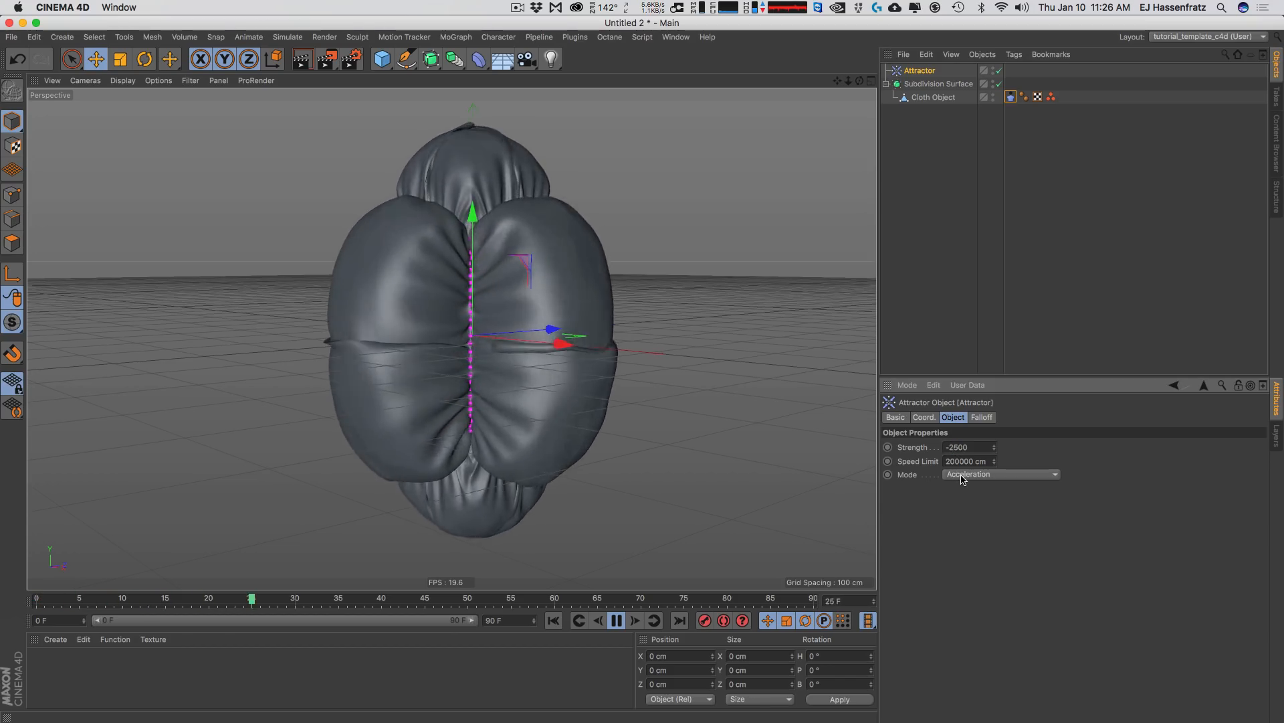
{"action": "key", "text": "BackSpace"}
{"action": "type", "text": "5"}
{"action": "key", "text": "Return"}
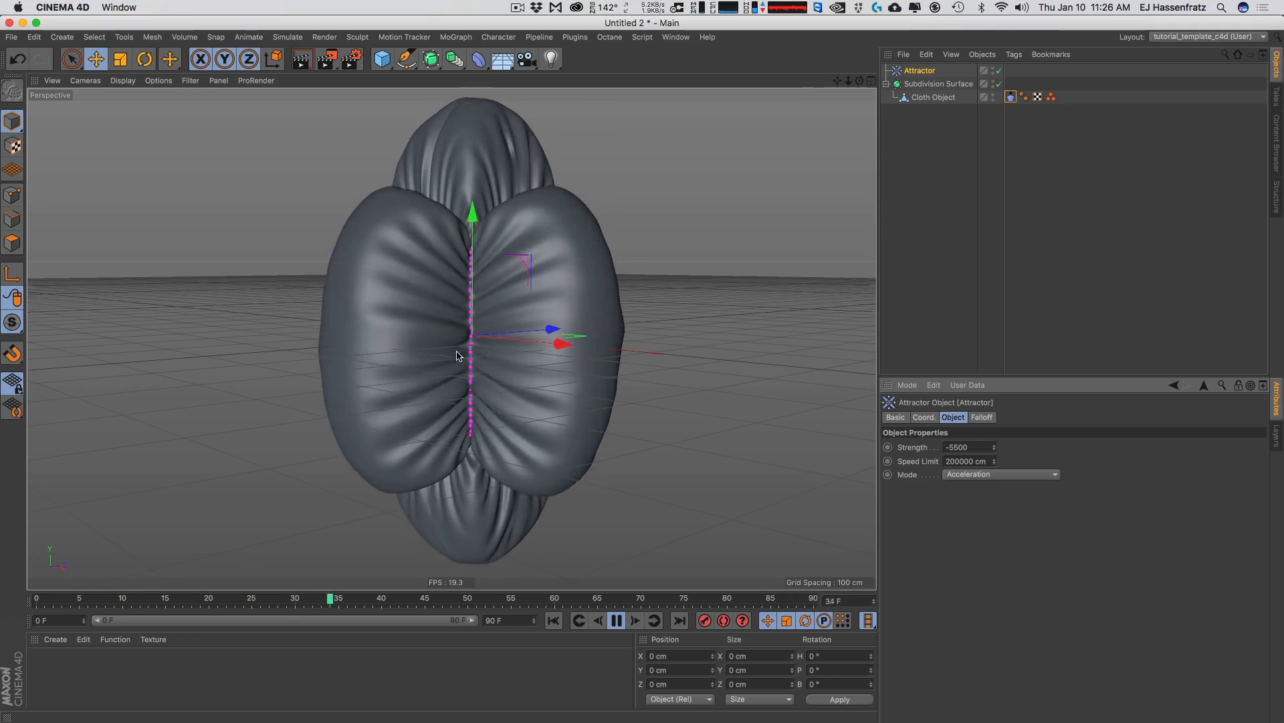
{"action": "left_click_drag", "start_coordinate": [453, 395], "coordinate": [514, 392], "text": "alt"}
- Enable Self Collision in the Cloth tag's Expert settings and test the simulation from the first frame
{"action": "left_click", "coordinate": [1010, 97]}
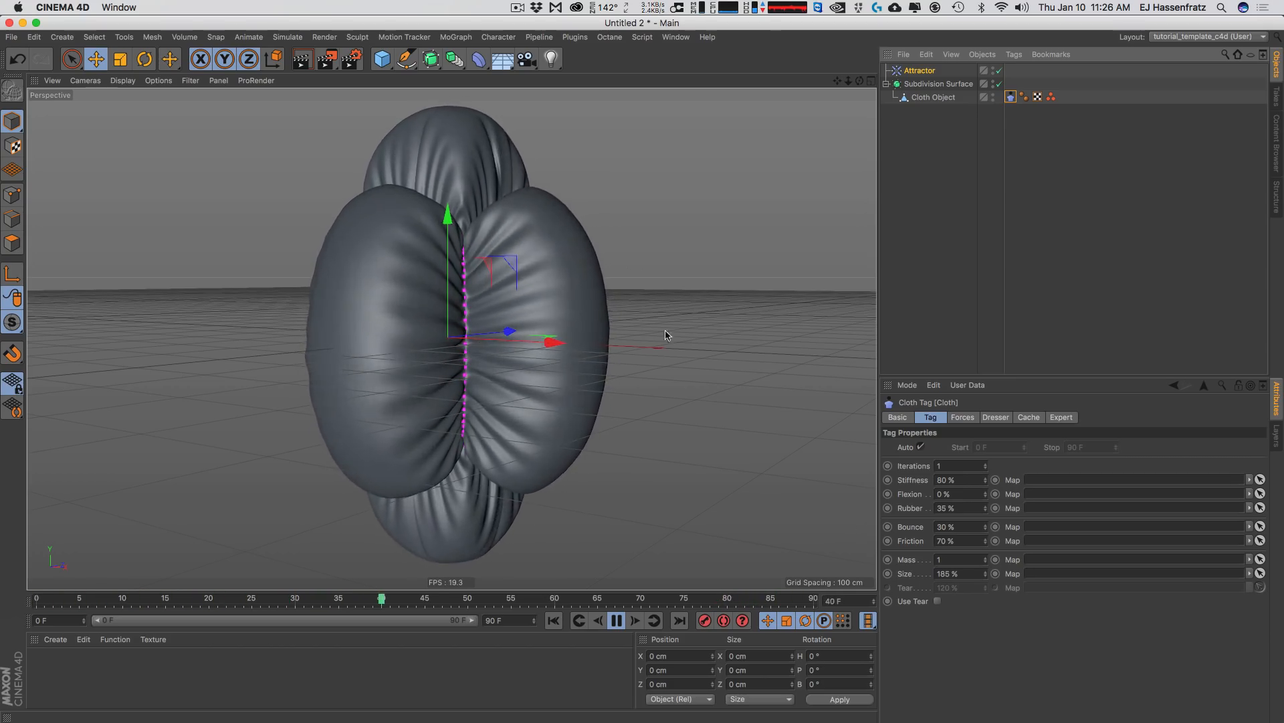
{"action": "left_click", "coordinate": [1029, 416]}
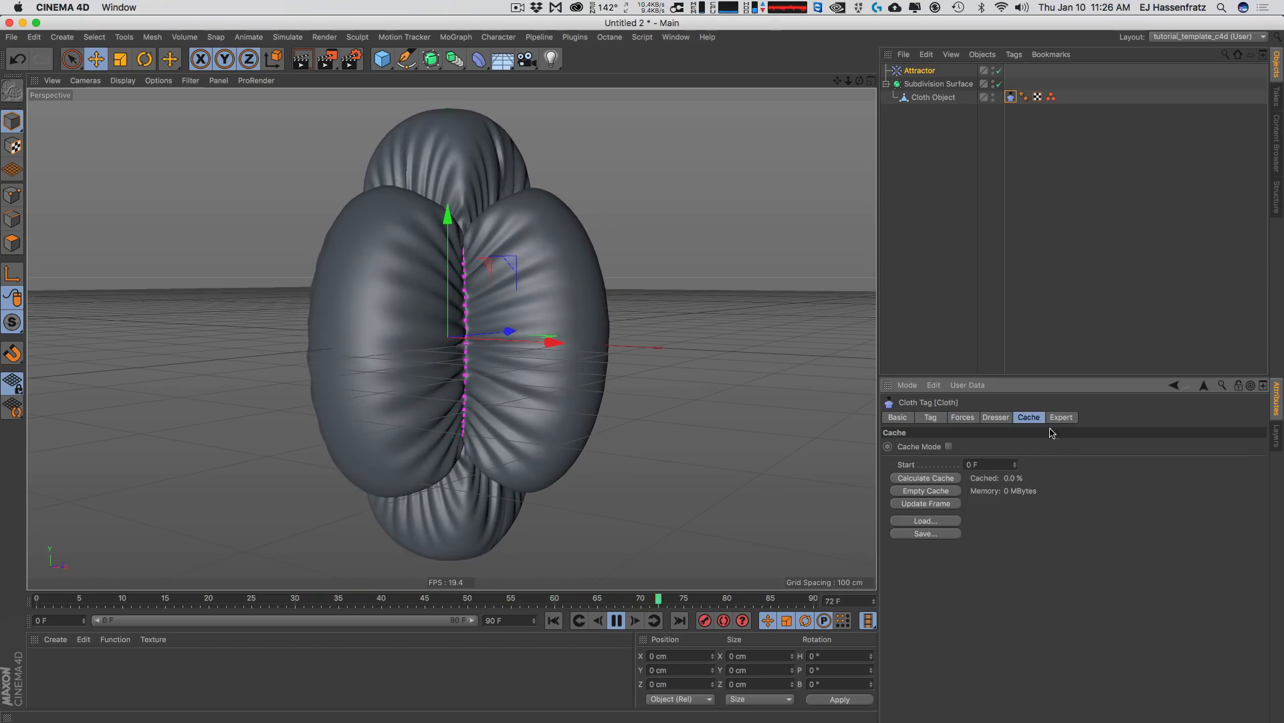
{"action": "left_click", "coordinate": [1061, 417]}
{"action": "left_click", "coordinate": [617, 621]}
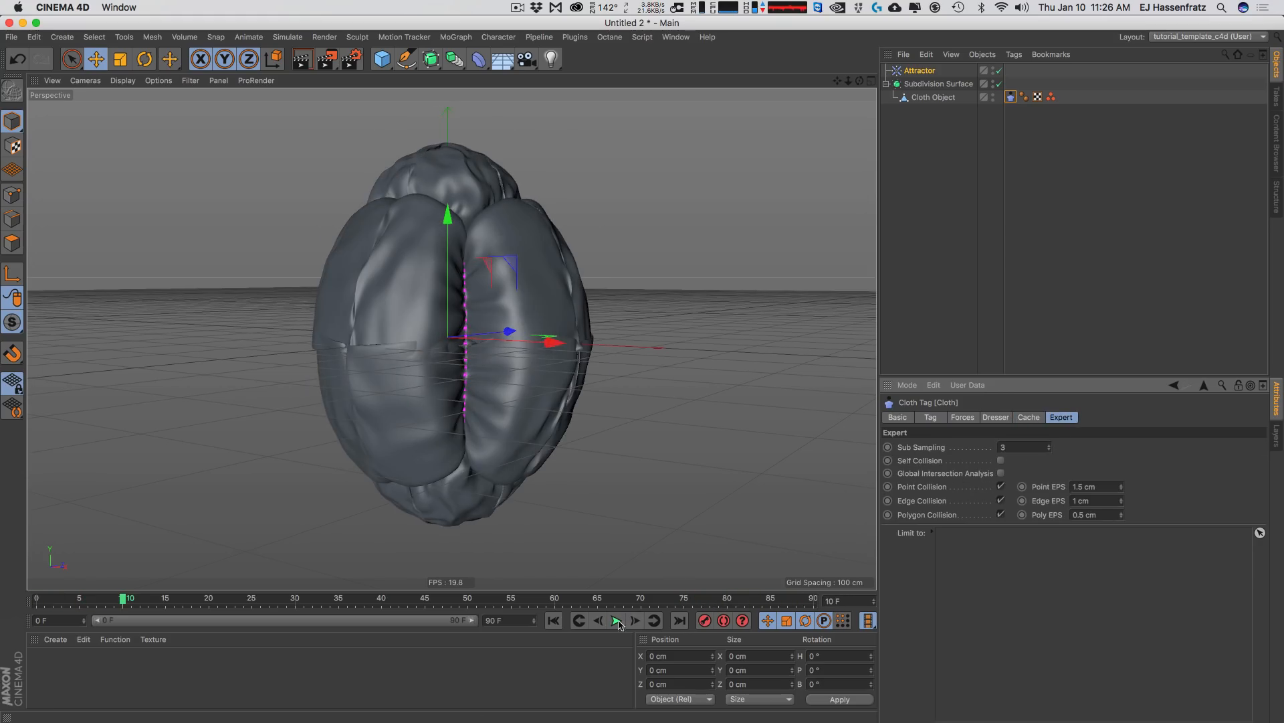
{"action": "left_click", "coordinate": [554, 621]}
{"action": "left_click", "coordinate": [1001, 460]}
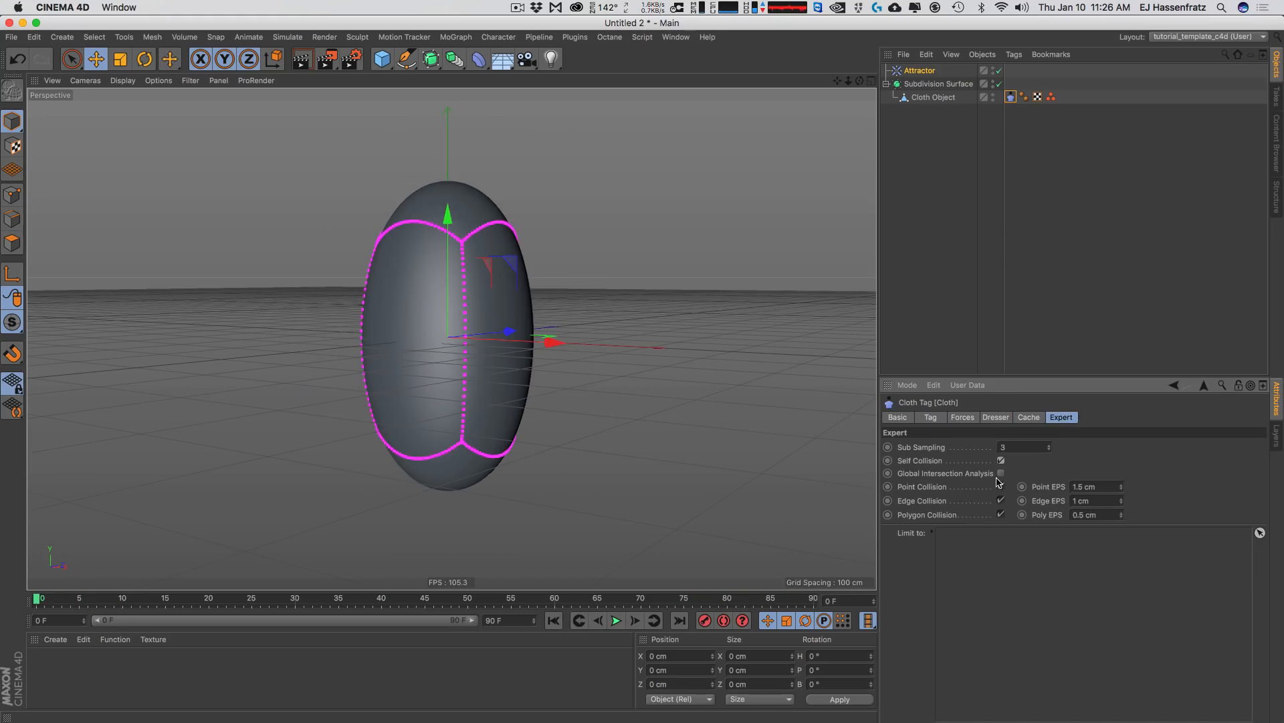
{"action": "left_click", "coordinate": [615, 621]}
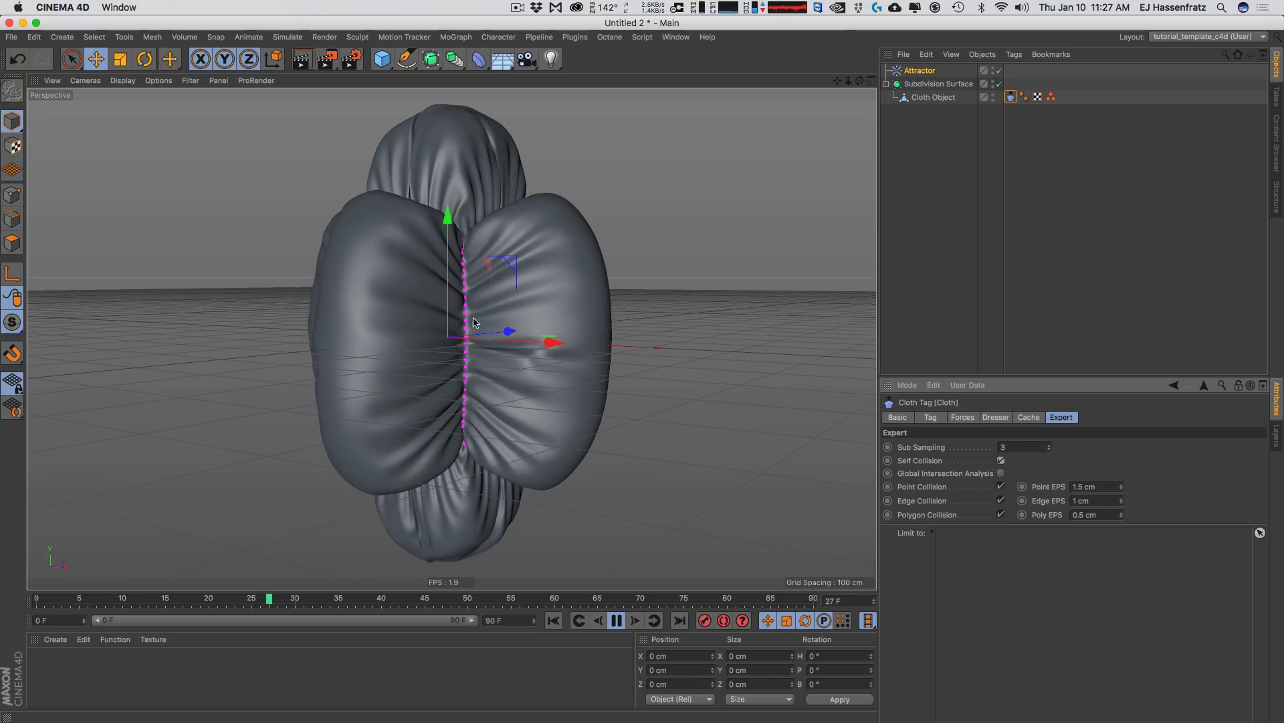
{"action": "left_click", "coordinate": [554, 620]}
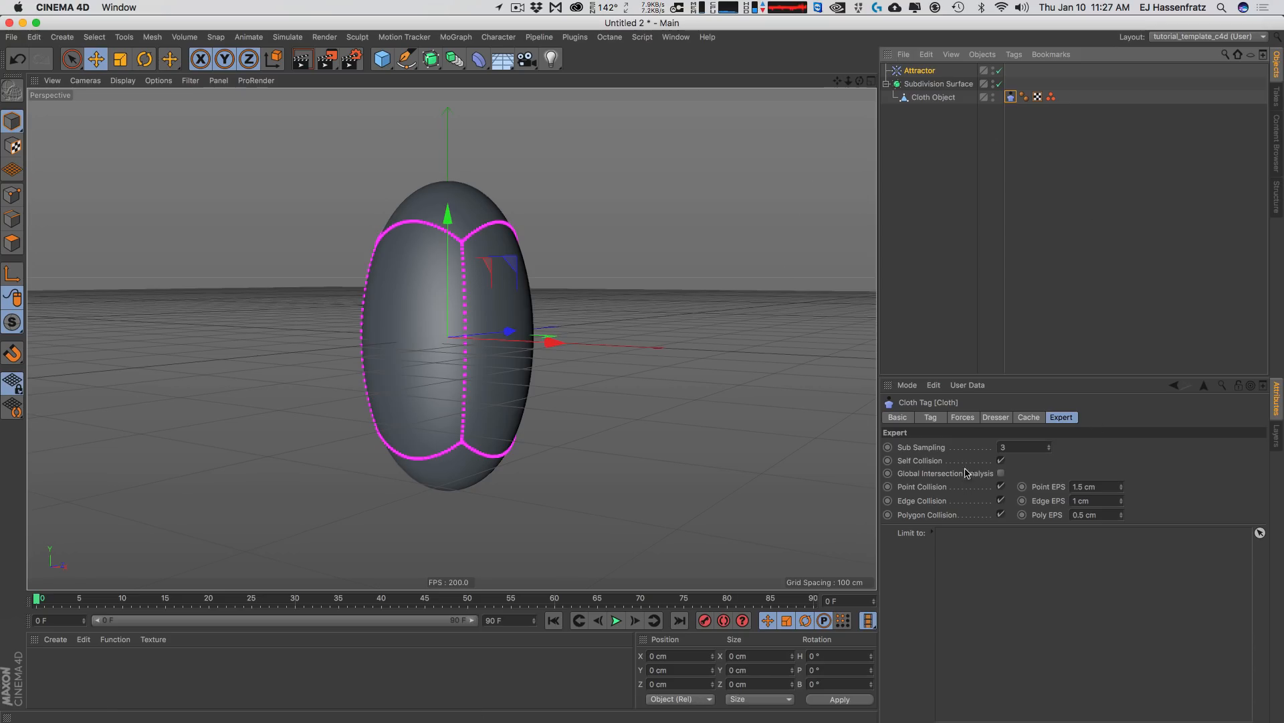
- Set the Size in the Cloth tag's properties to 125%
{"action": "left_click", "coordinate": [962, 417]}
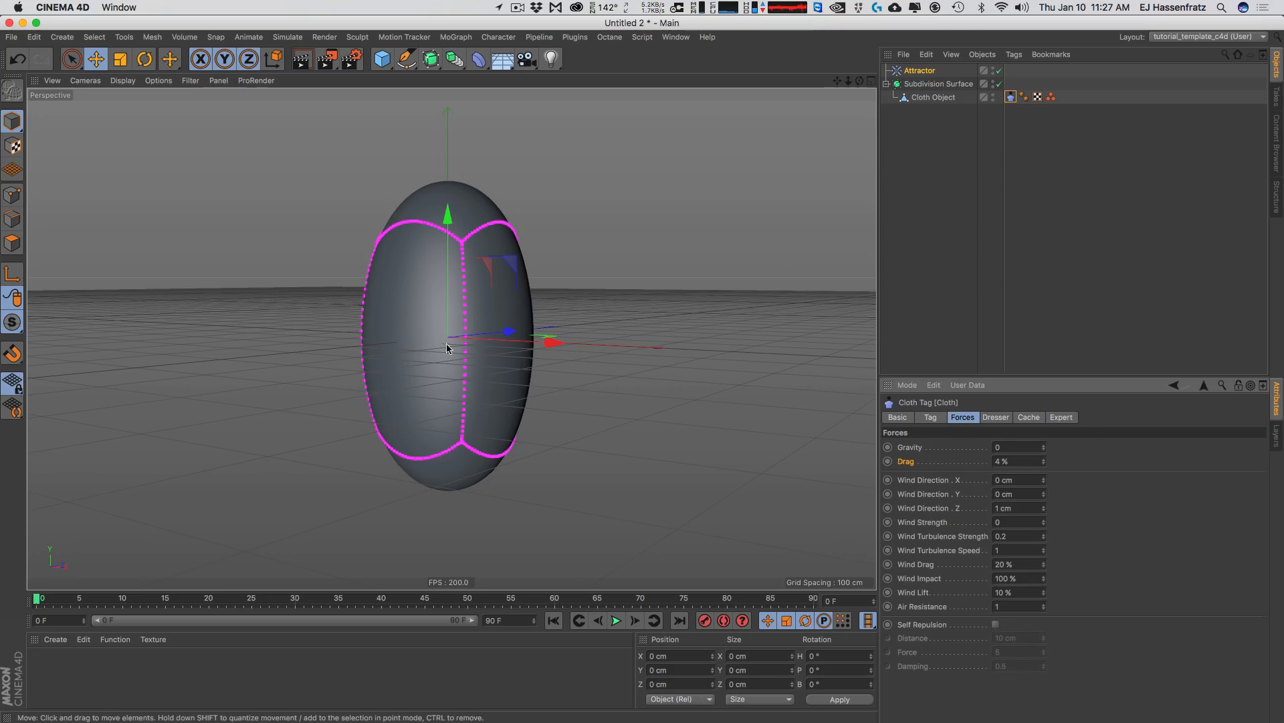
{"action": "left_click", "coordinate": [932, 418]}
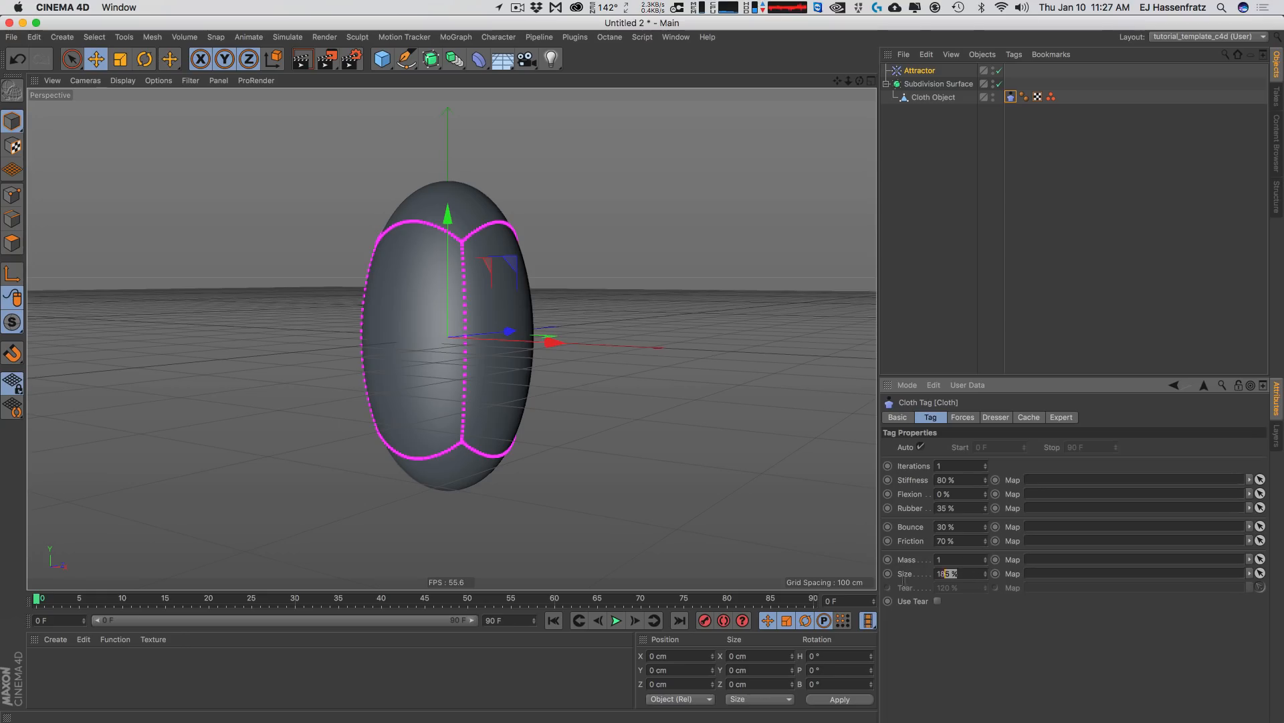
{"action": "left_click_drag", "start_coordinate": [904, 581], "coordinate": [889, 584]}
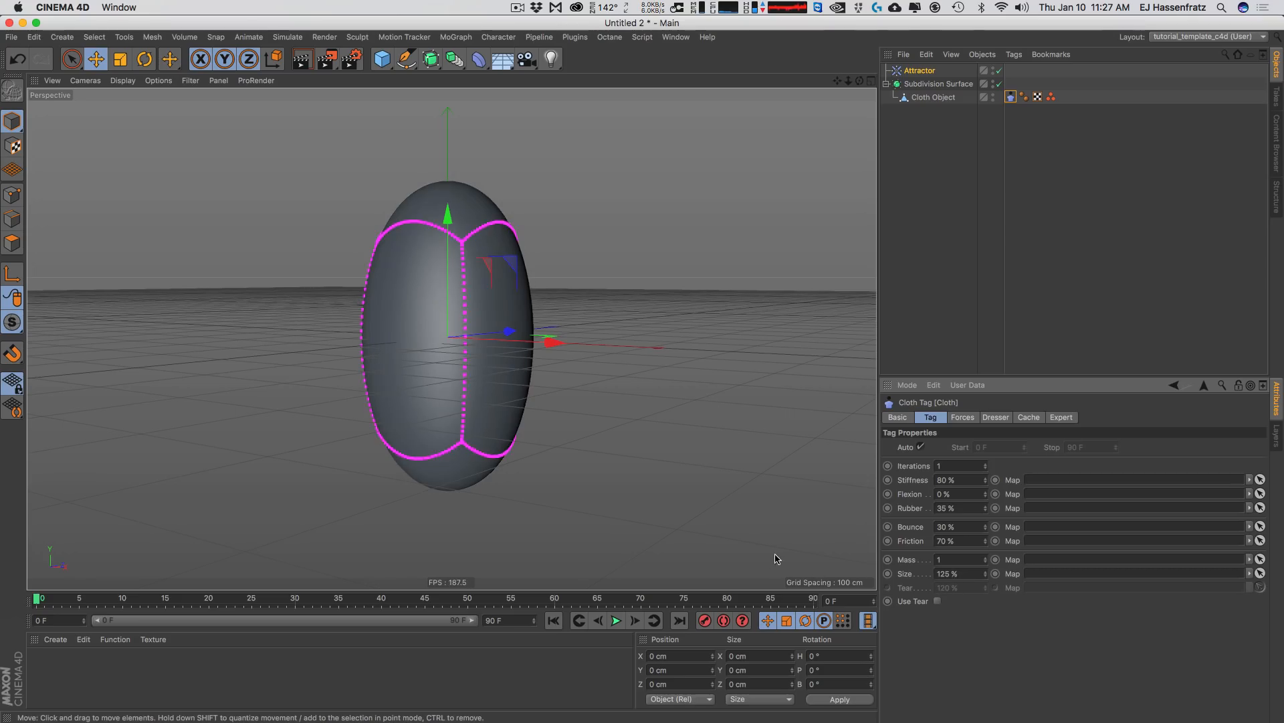
- Clear the fixed seam points in the Cloth tag's Dresser settings
{"action": "left_click_drag", "start_coordinate": [404, 264], "coordinate": [548, 295], "text": "alt"}
{"action": "left_click", "coordinate": [1031, 417]}
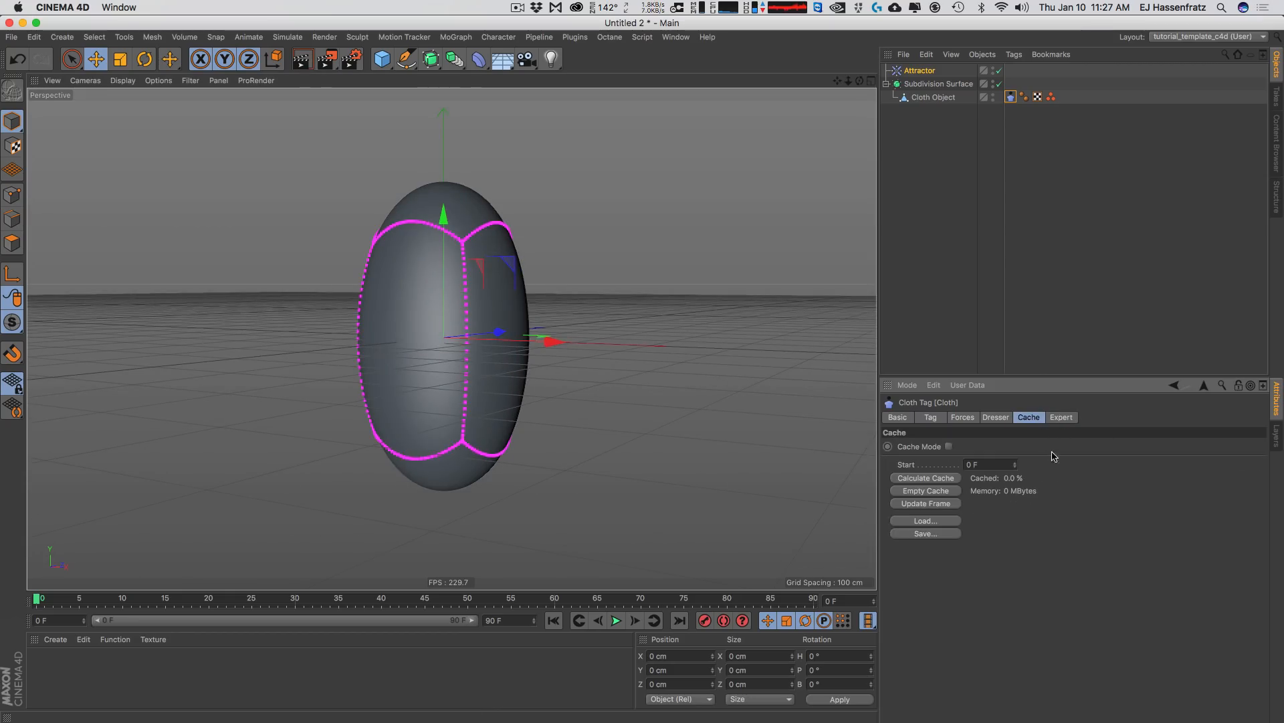
{"action": "left_click", "coordinate": [1006, 417]}
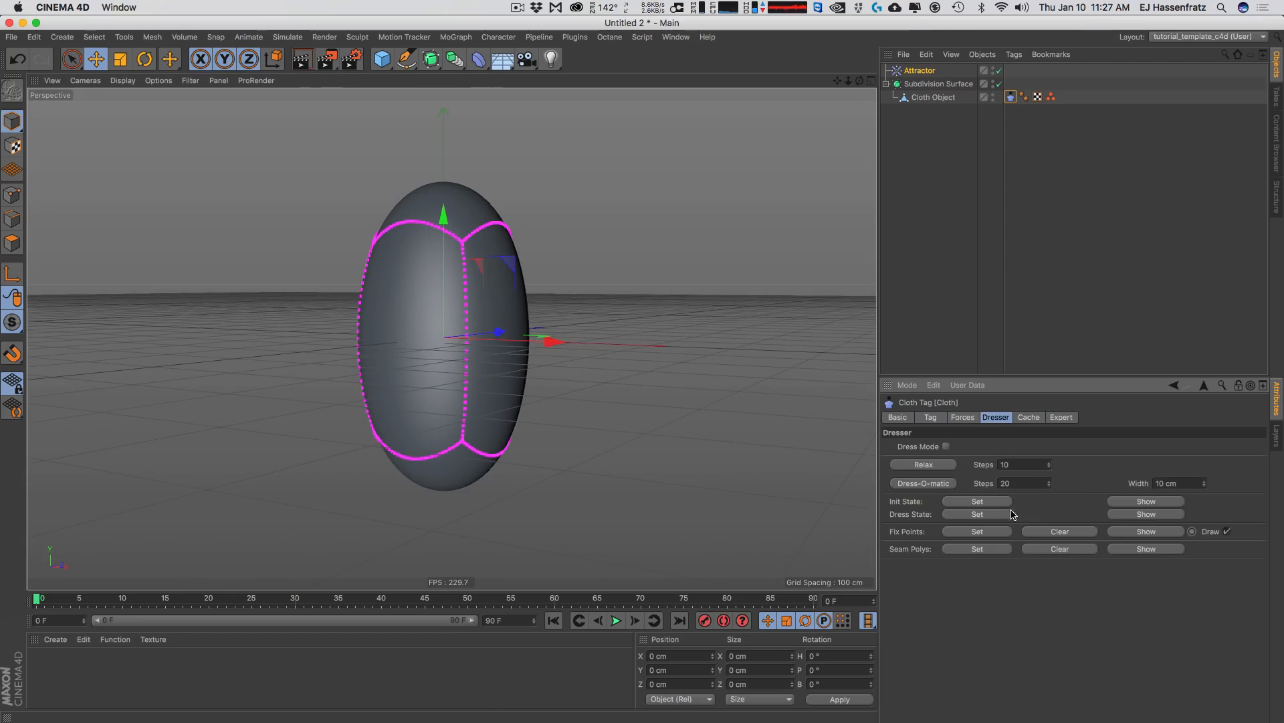
{"action": "left_click", "coordinate": [1066, 533]}
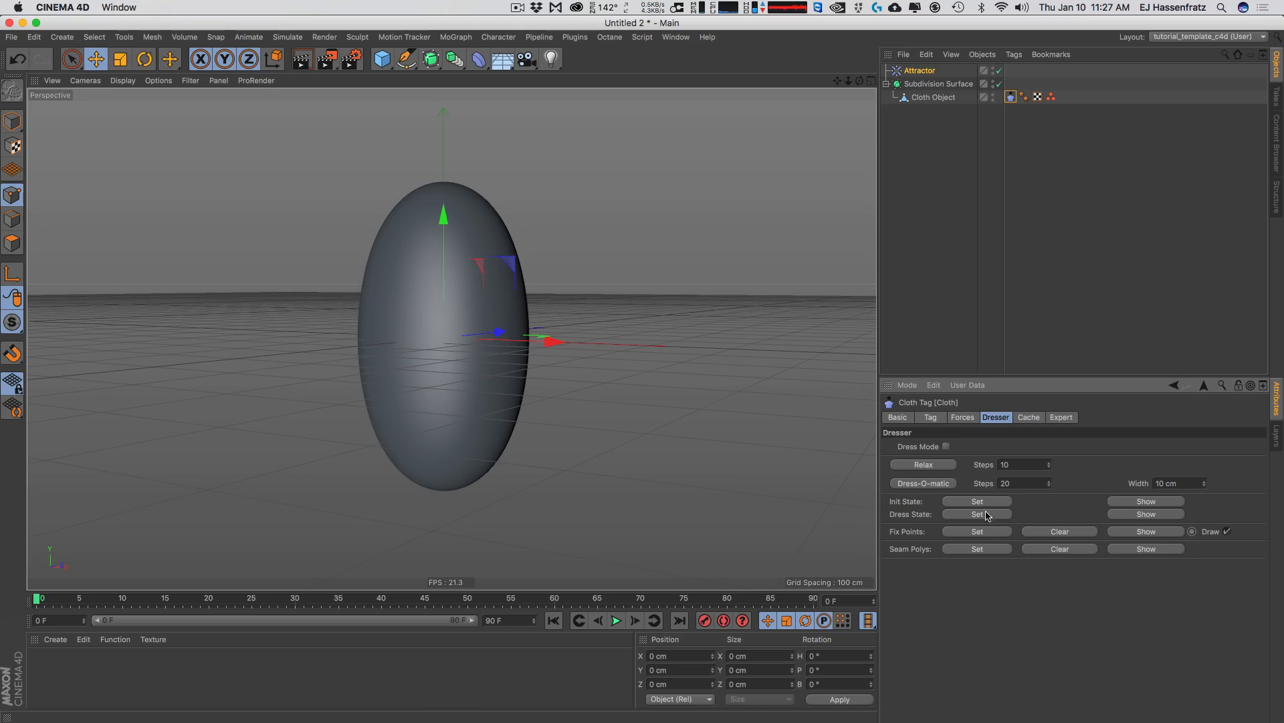
- Select the Cloth Object and switch to edge editing
{"action": "left_click", "coordinate": [941, 97]}
{"action": "left_click_drag", "start_coordinate": [388, 254], "coordinate": [551, 312], "text": "alt"}
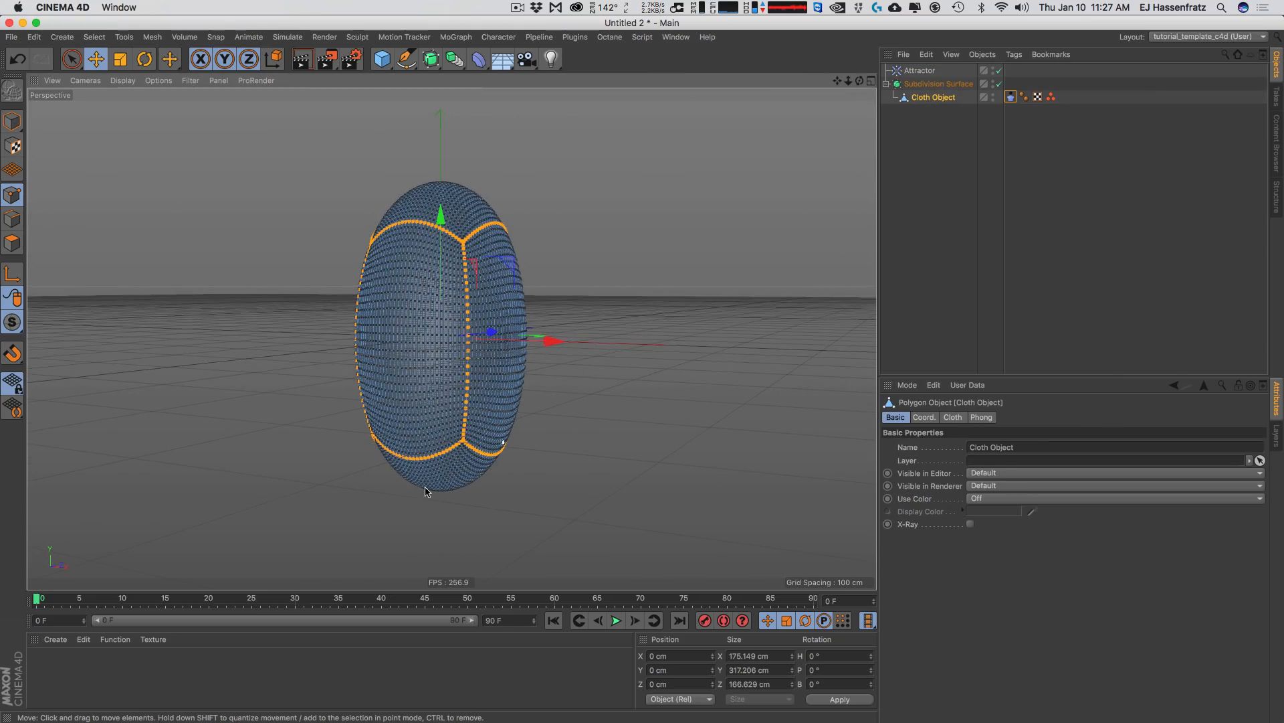
{"action": "left_click_drag", "start_coordinate": [347, 387], "coordinate": [367, 567], "text": "alt"}
{"action": "left_click_drag", "start_coordinate": [346, 435], "coordinate": [442, 355], "text": "alt"}
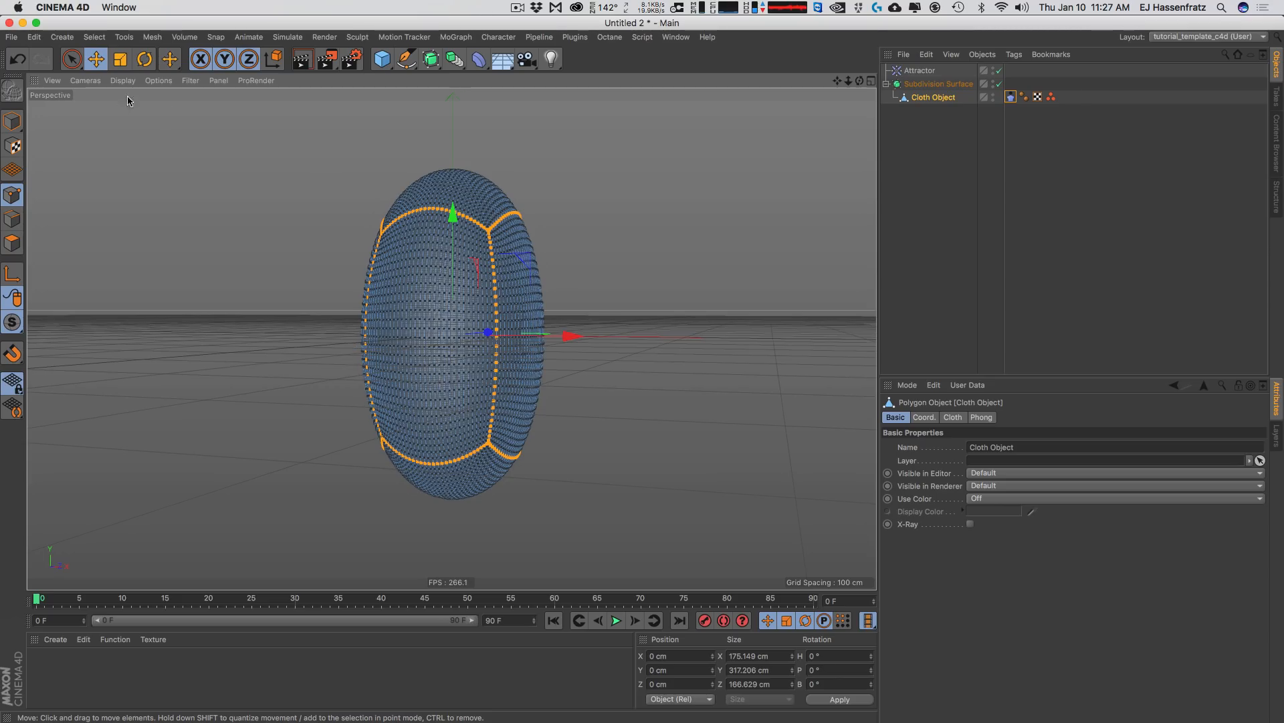
{"action": "left_click", "coordinate": [12, 218]}
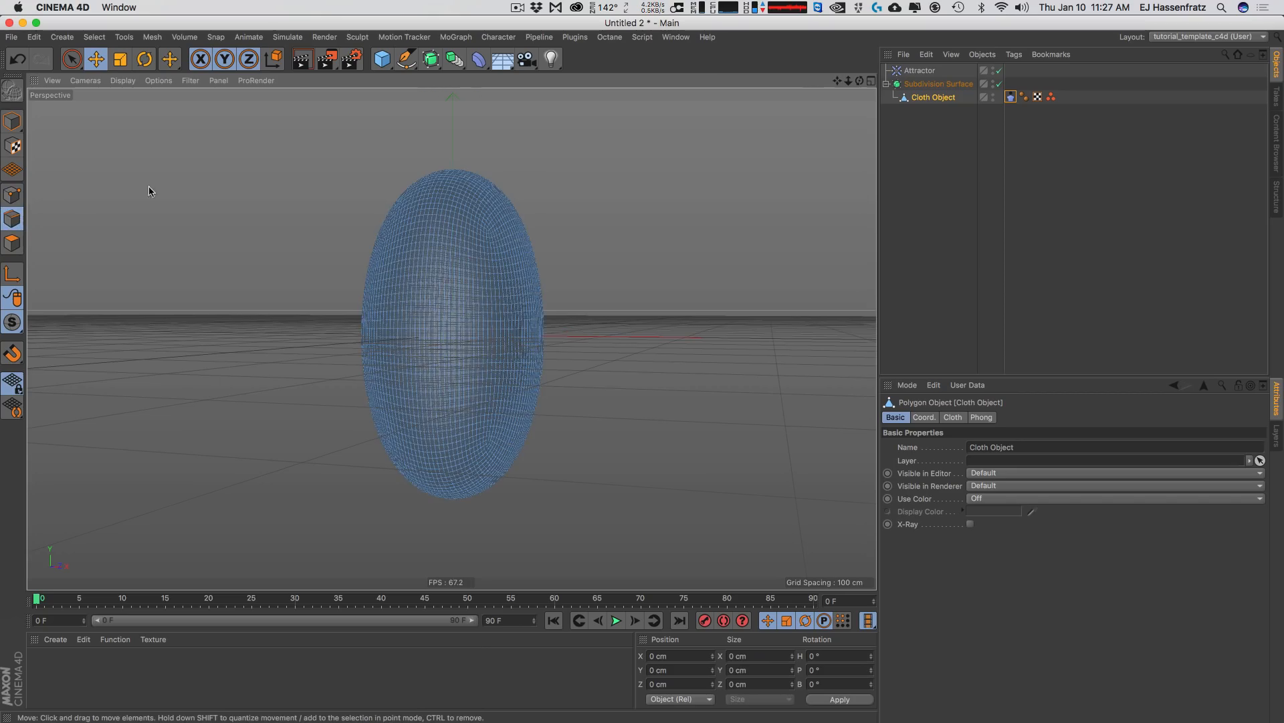
{"action": "left_click_drag", "start_coordinate": [261, 234], "coordinate": [361, 355], "text": "alt"}
{"action": "left_click_drag", "start_coordinate": [328, 411], "coordinate": [275, 394], "text": "alt"}
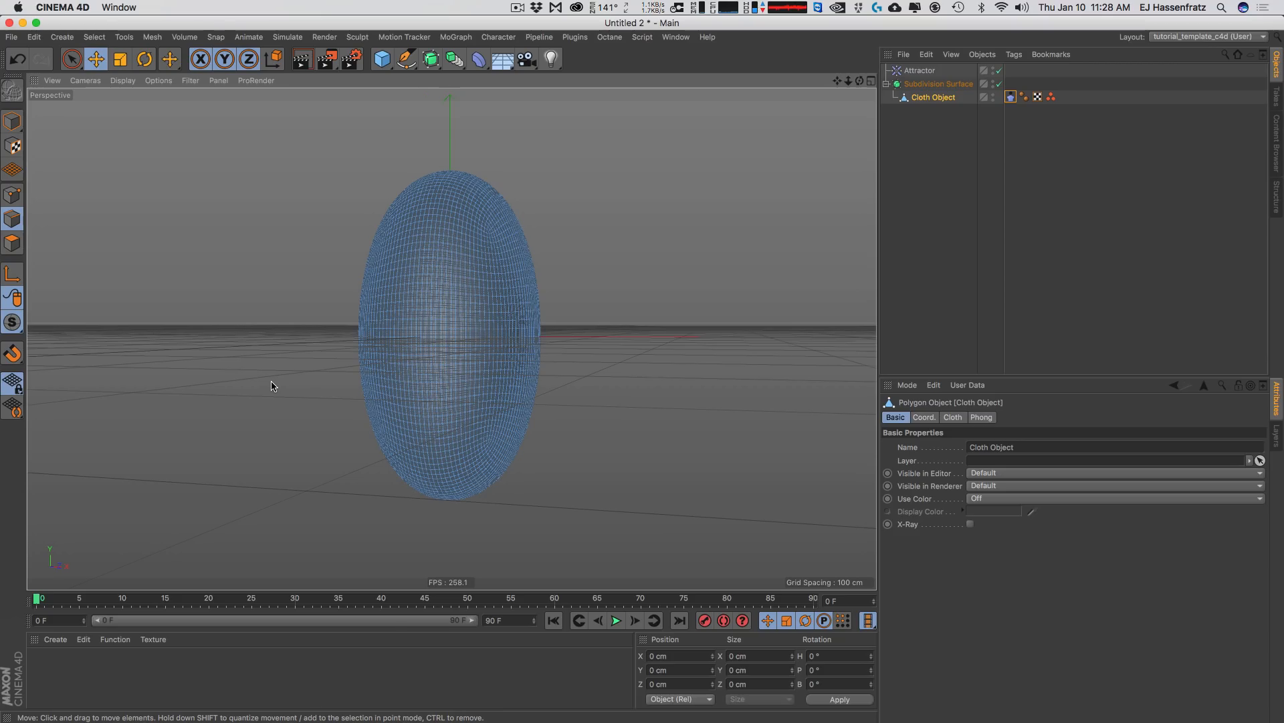
- Start the Line Cut tool with Visible Only disabled, Select Cuts enabled and the Angle set to 0.1°
{"action": "key", "text": "m"}
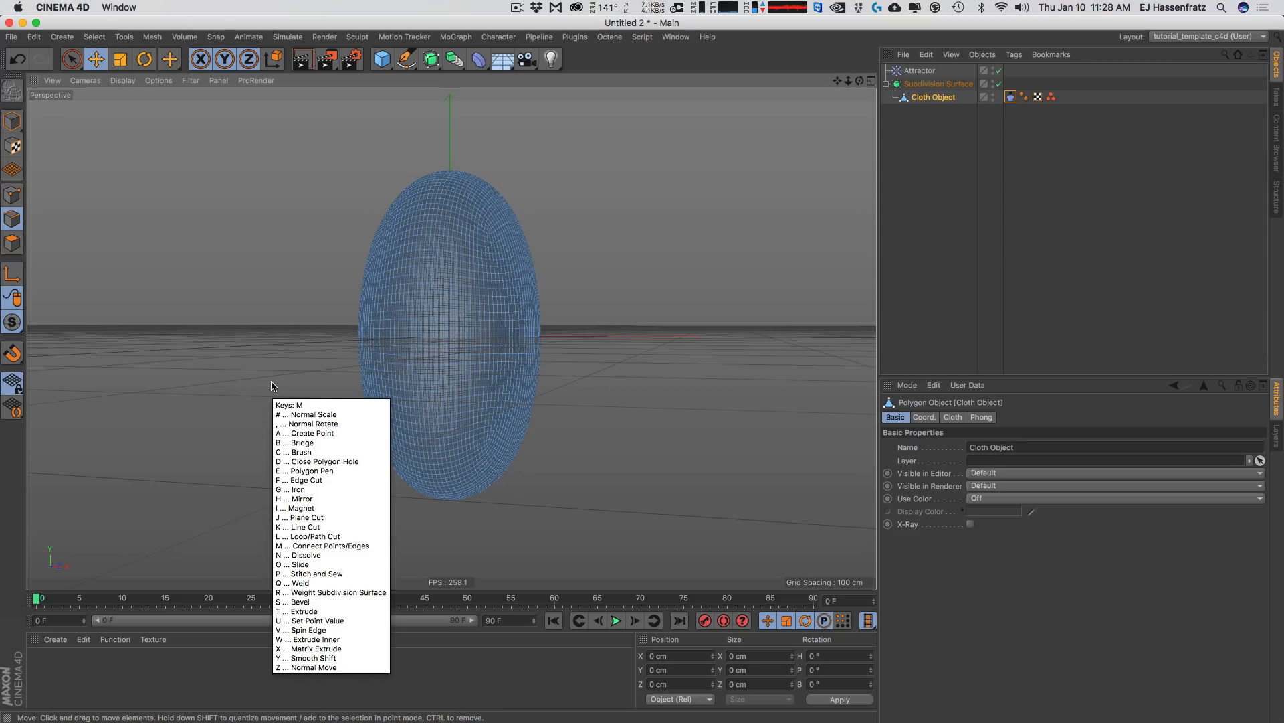
{"action": "key", "text": "k"}
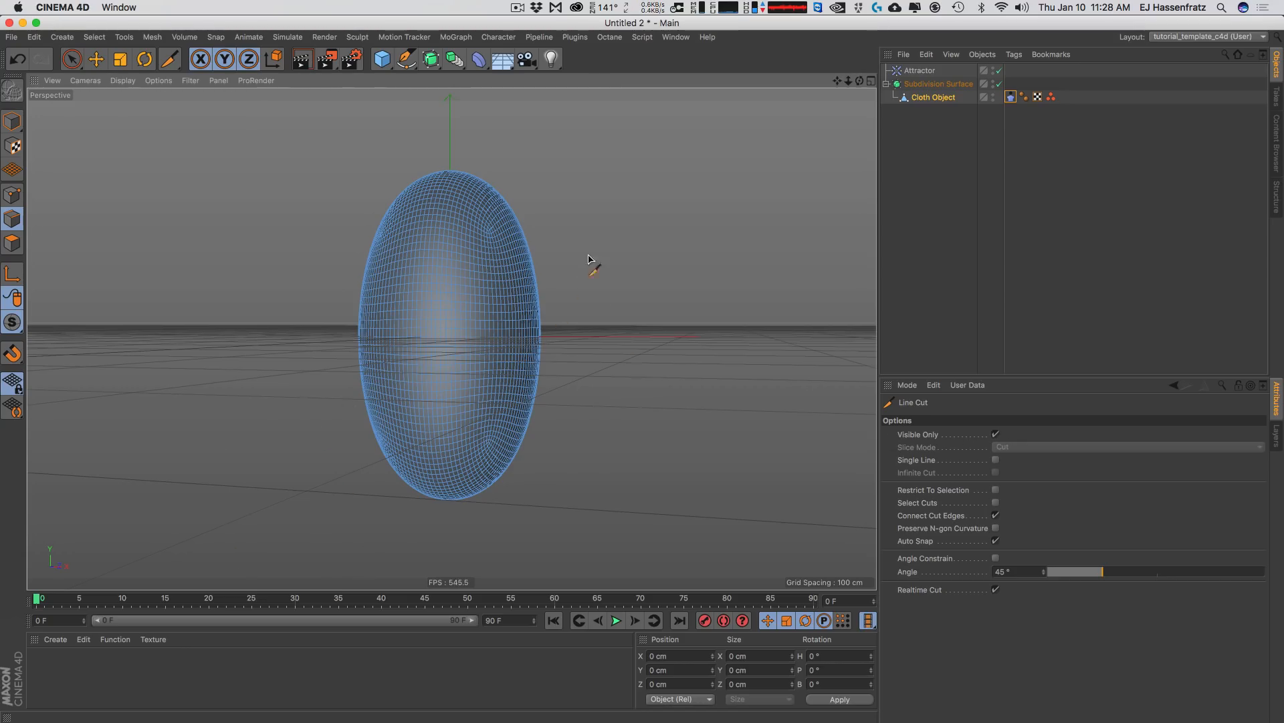
{"action": "mouse_move", "coordinate": [482, 340]}
{"action": "left_mouse_down", "text": "alt"}
{"action": "mouse_move", "coordinate": [252, 372]}
{"action": "mouse_move", "coordinate": [522, 333]}
{"action": "mouse_move", "coordinate": [495, 338]}
{"action": "left_mouse_up", "text": "alt"}
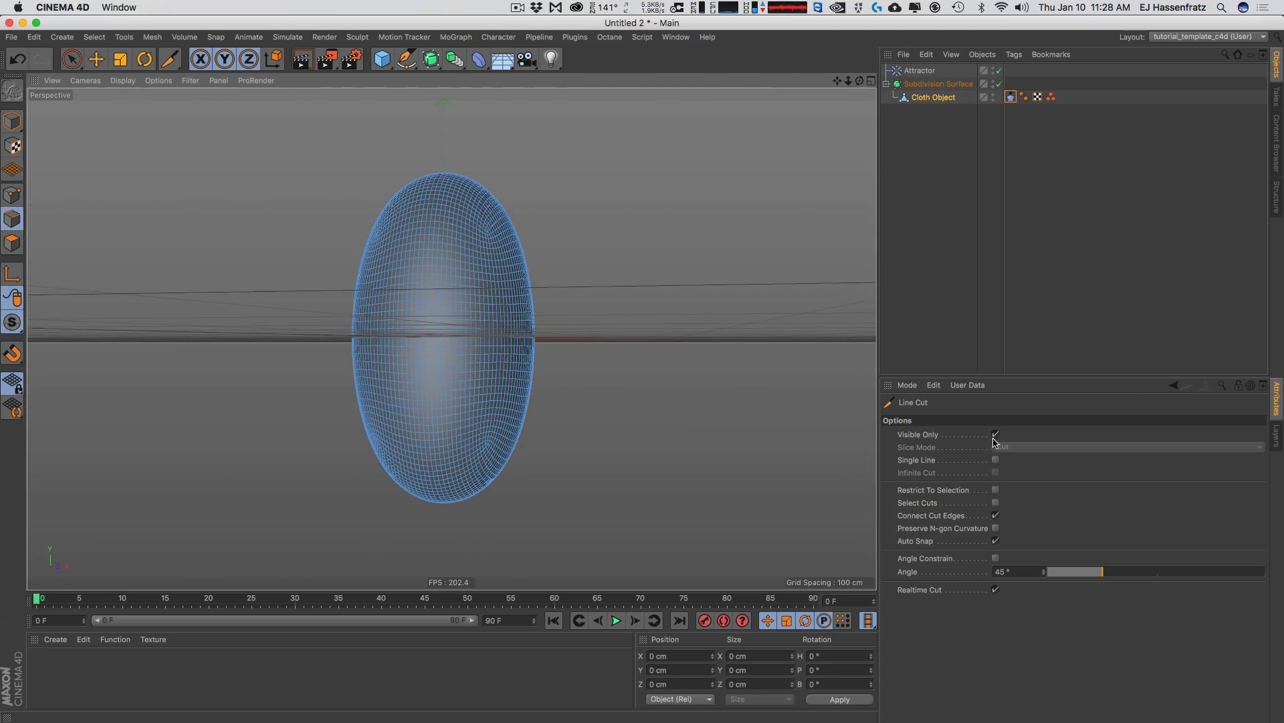
{"action": "left_click", "coordinate": [996, 437]}
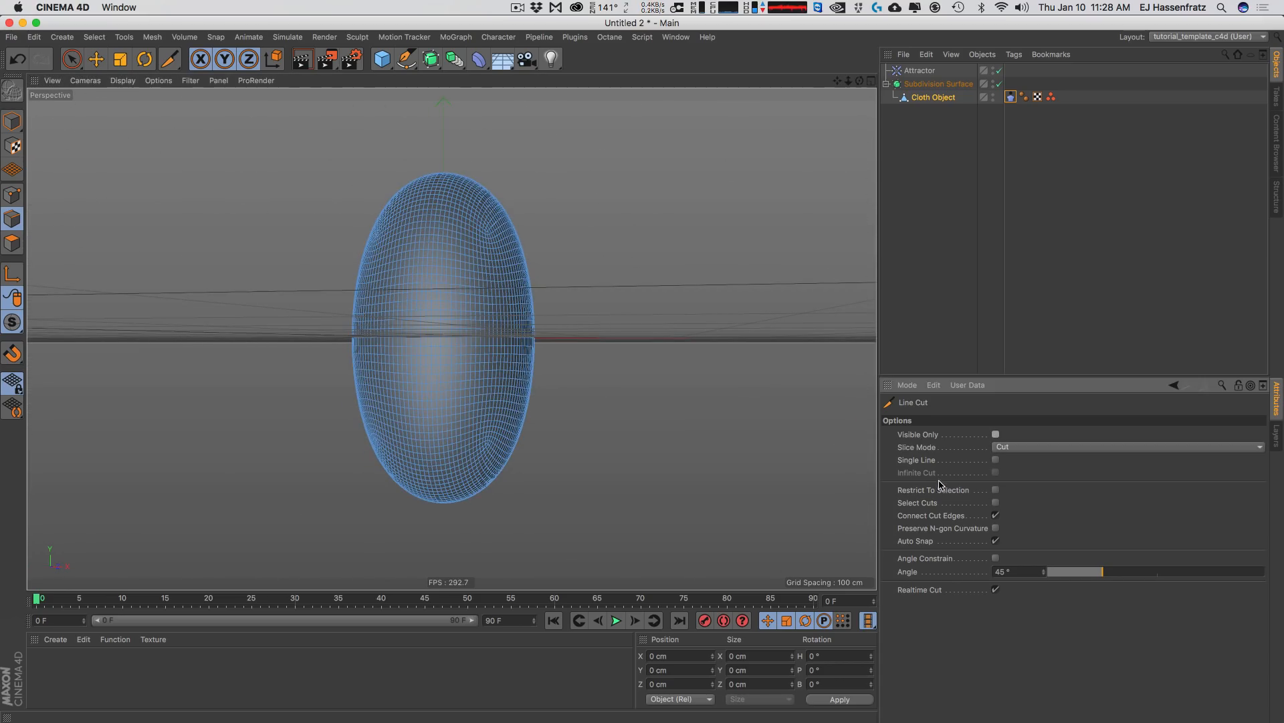
{"action": "left_click", "coordinate": [995, 502]}
{"action": "left_click_drag", "start_coordinate": [734, 392], "coordinate": [415, 332], "text": "alt"}
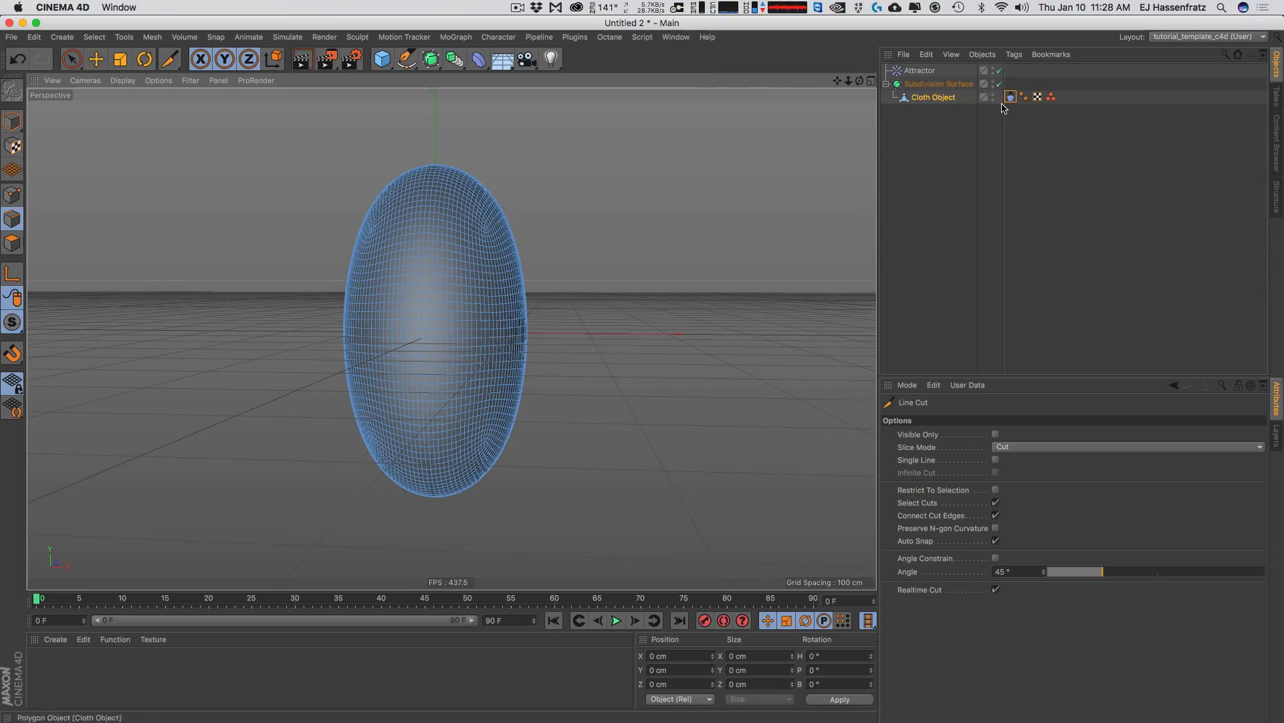
{"action": "left_click", "coordinate": [923, 505]}
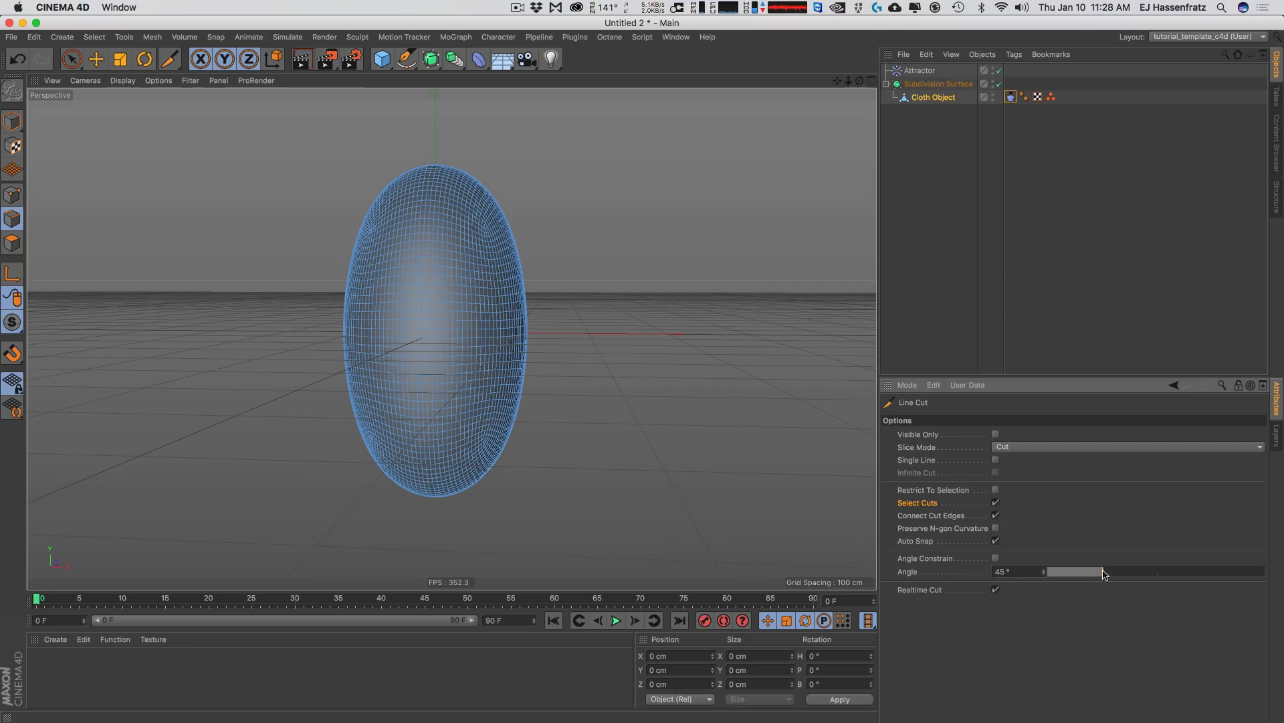
{"action": "left_click_drag", "start_coordinate": [1095, 575], "coordinate": [1022, 580]}
- Slice the ellipsoid with one continuous zigzag line cut that crosses its body five times at varied angles
{"action": "left_click_drag", "start_coordinate": [332, 494], "coordinate": [390, 458]}
{"action": "key", "text": "super+z"}
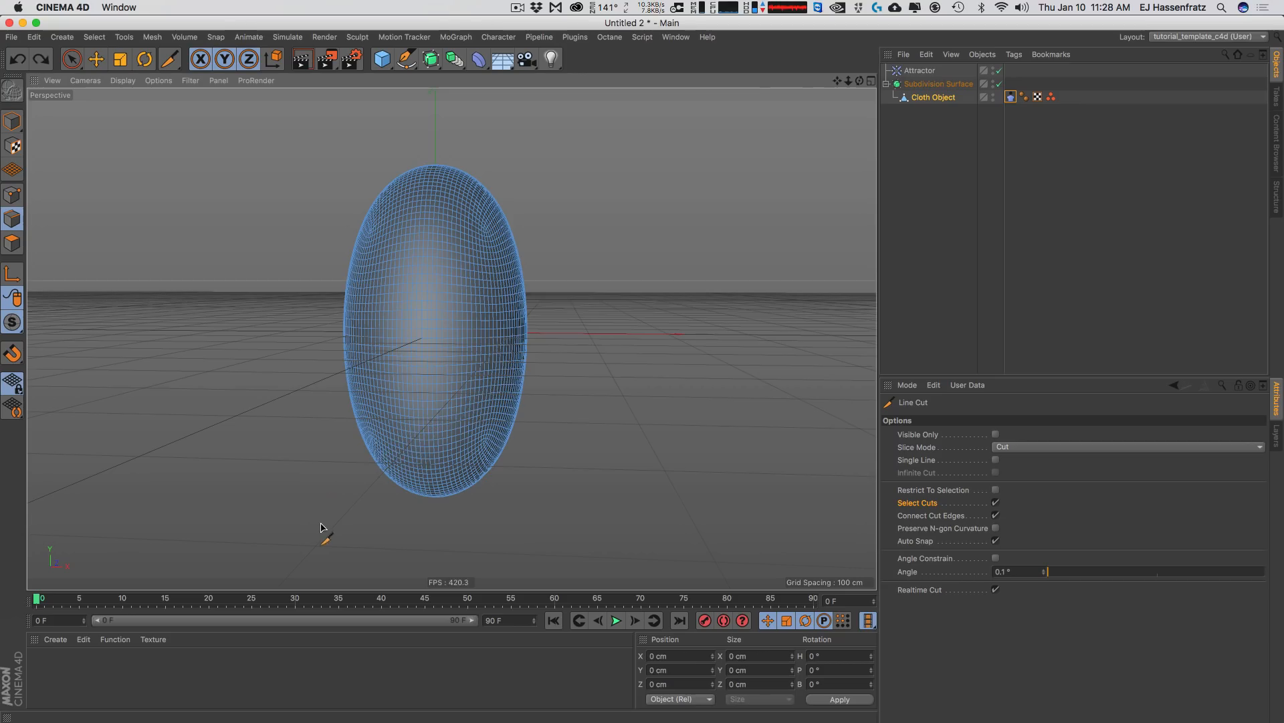
{"action": "left_click_drag", "start_coordinate": [304, 516], "coordinate": [672, 284]}
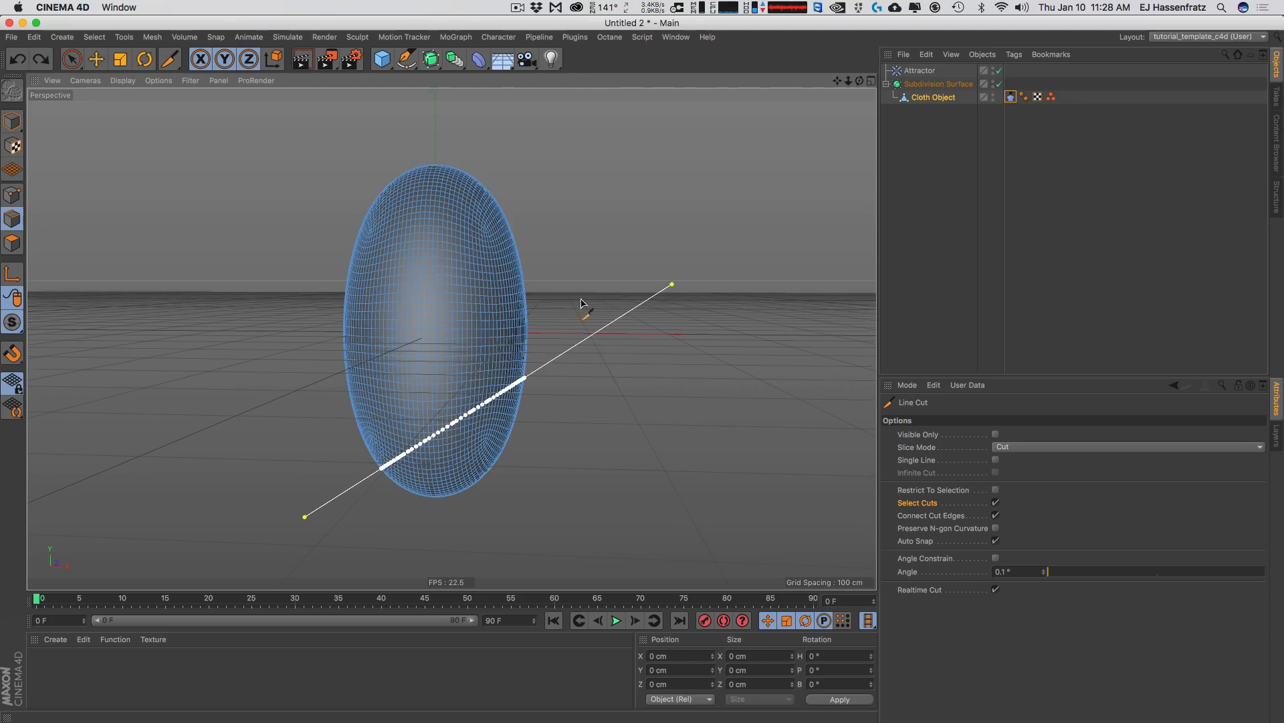
{"action": "left_click", "coordinate": [215, 190]}
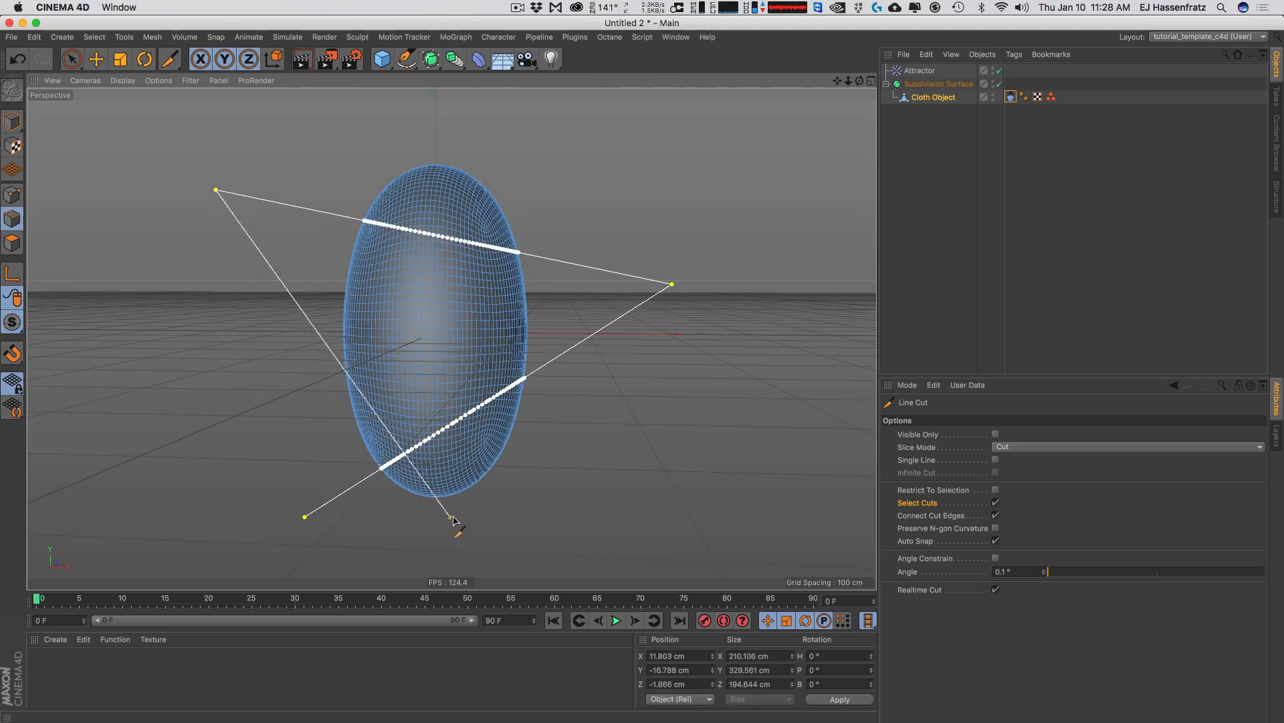
{"action": "left_click", "coordinate": [475, 536]}
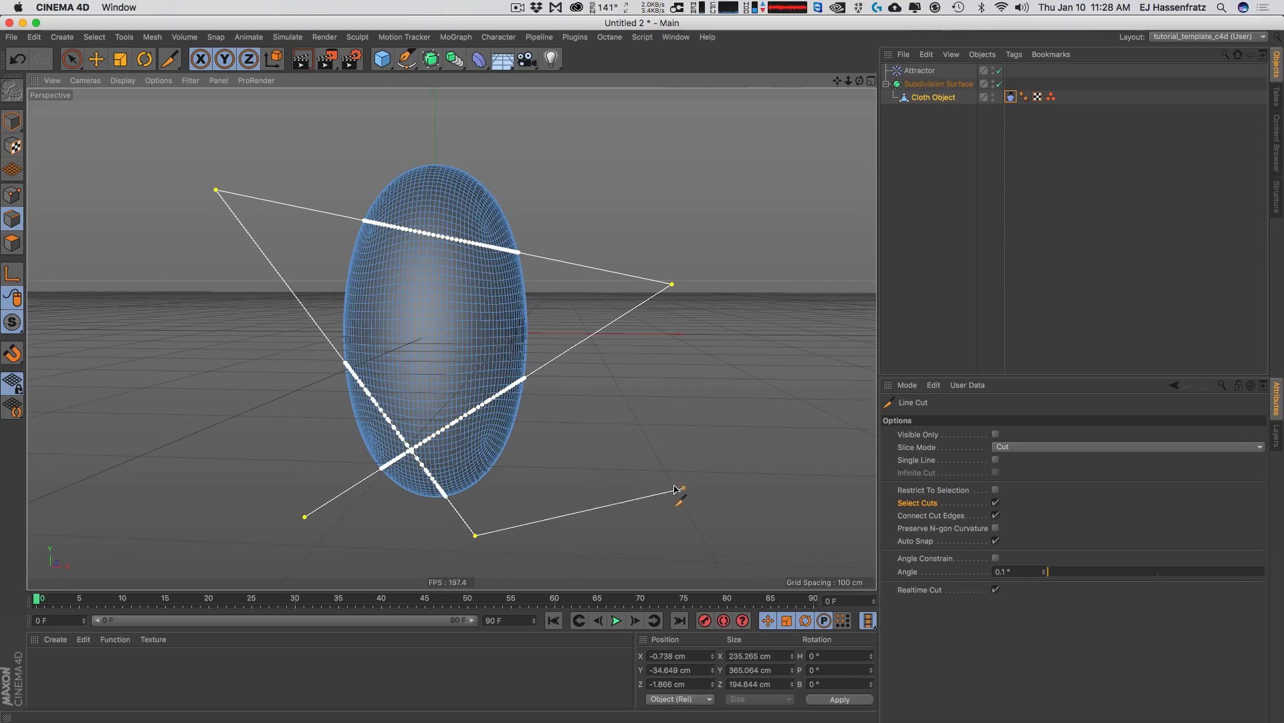
{"action": "left_click", "coordinate": [647, 443]}
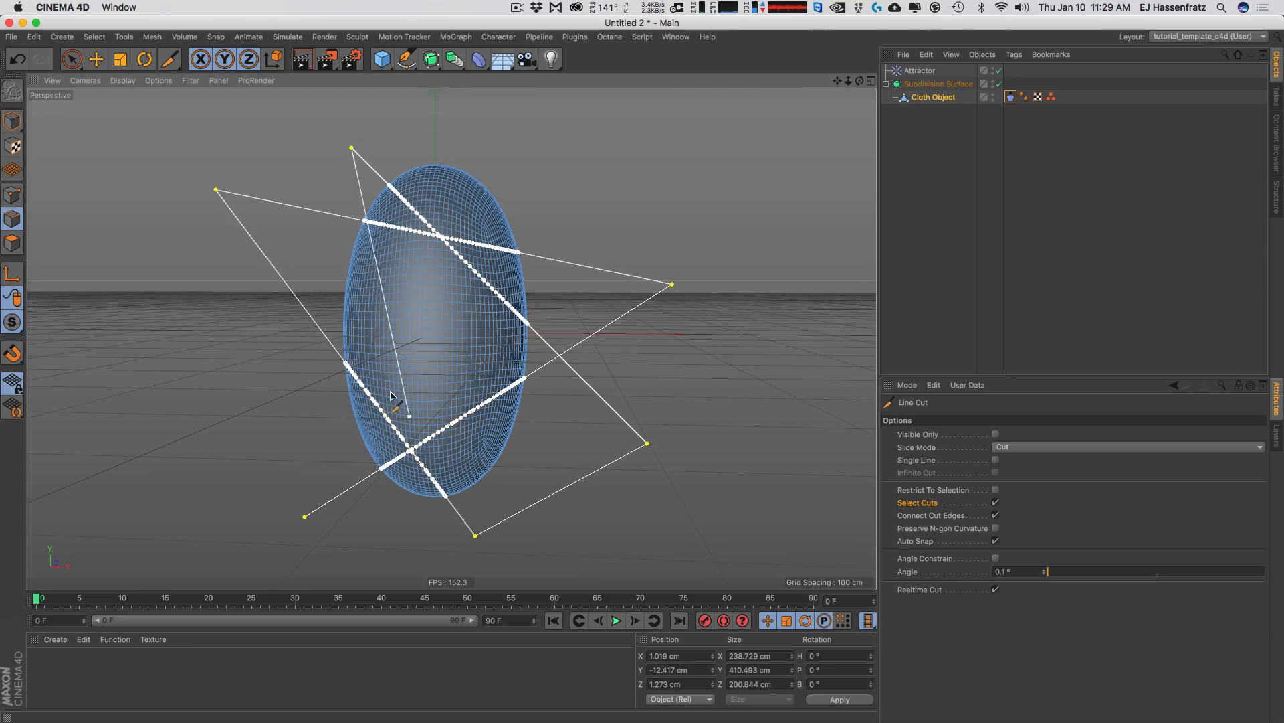
{"action": "left_click", "coordinate": [193, 281]}
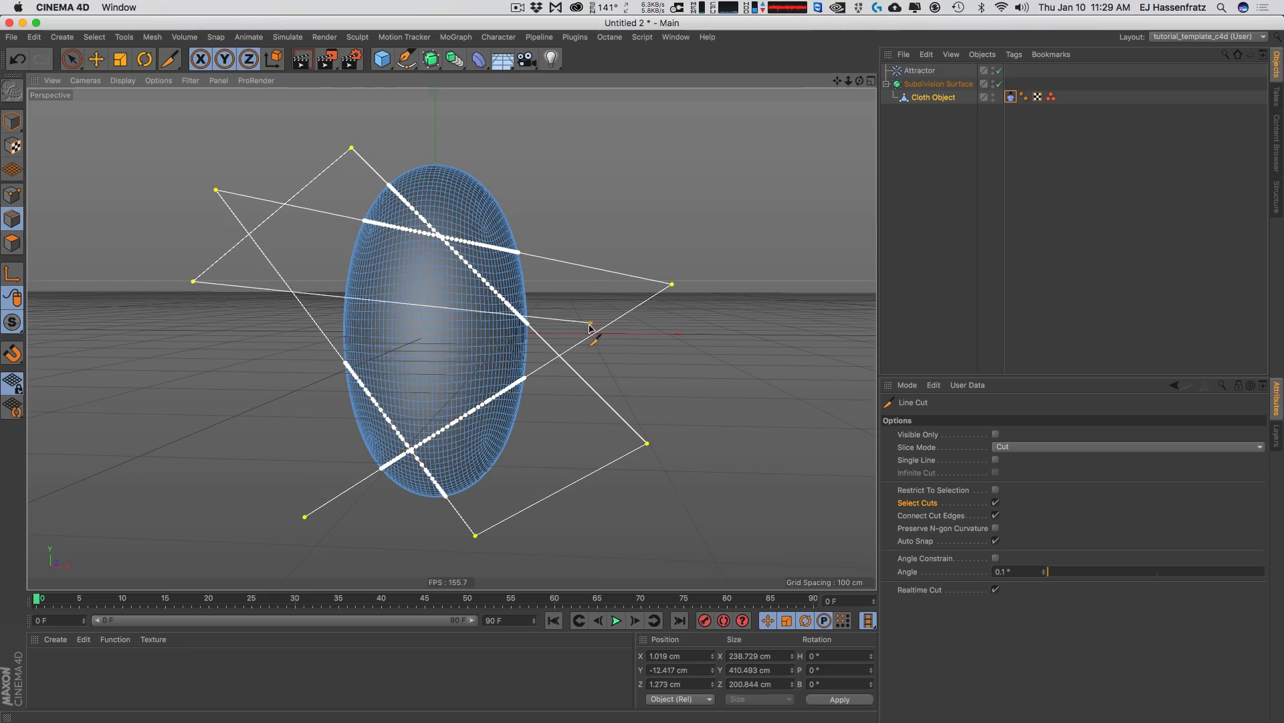
{"action": "left_click", "coordinate": [674, 374]}
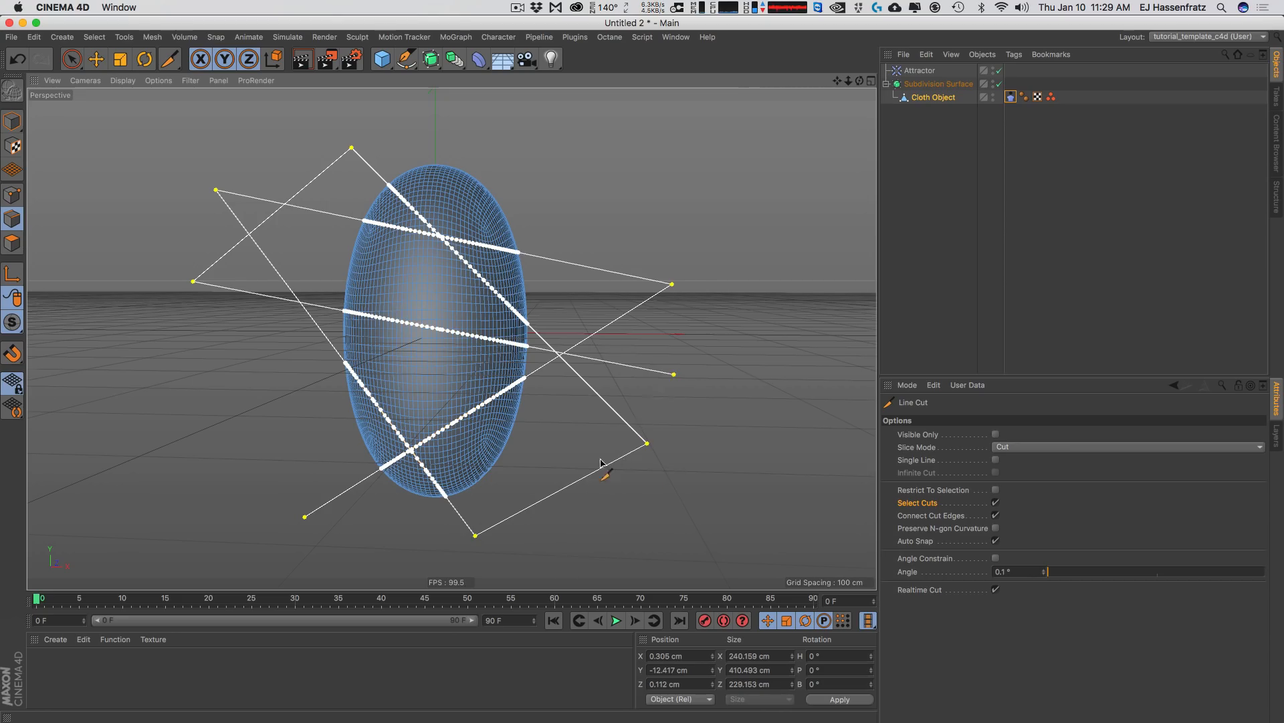
{"action": "key", "text": "Escape"}
- Add more short line cuts on the ellipsoid's surface between the existing diagonal cuts
{"action": "left_click_drag", "start_coordinate": [508, 342], "coordinate": [443, 416], "text": "alt"}
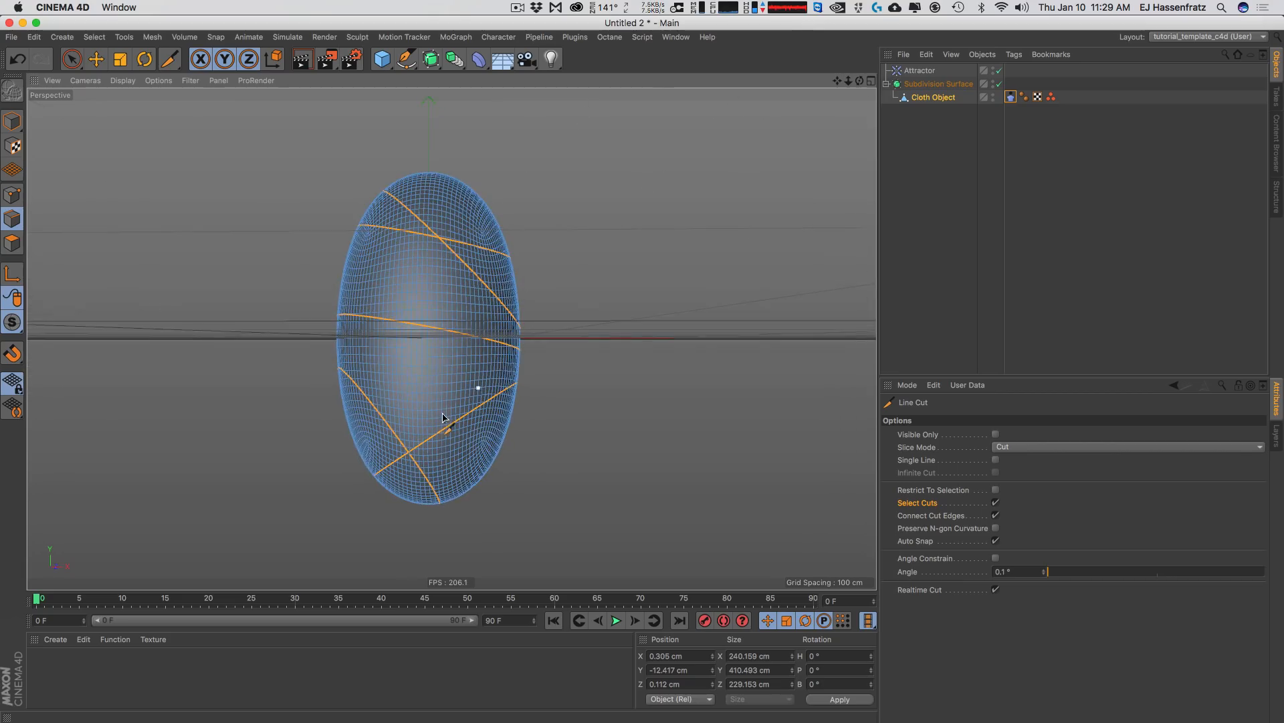
{"action": "left_click", "coordinate": [524, 491]}
{"action": "key", "text": "Escape"}
{"action": "left_click_drag", "start_coordinate": [495, 394], "coordinate": [572, 319], "text": "alt"}
{"action": "left_click", "coordinate": [544, 313]}
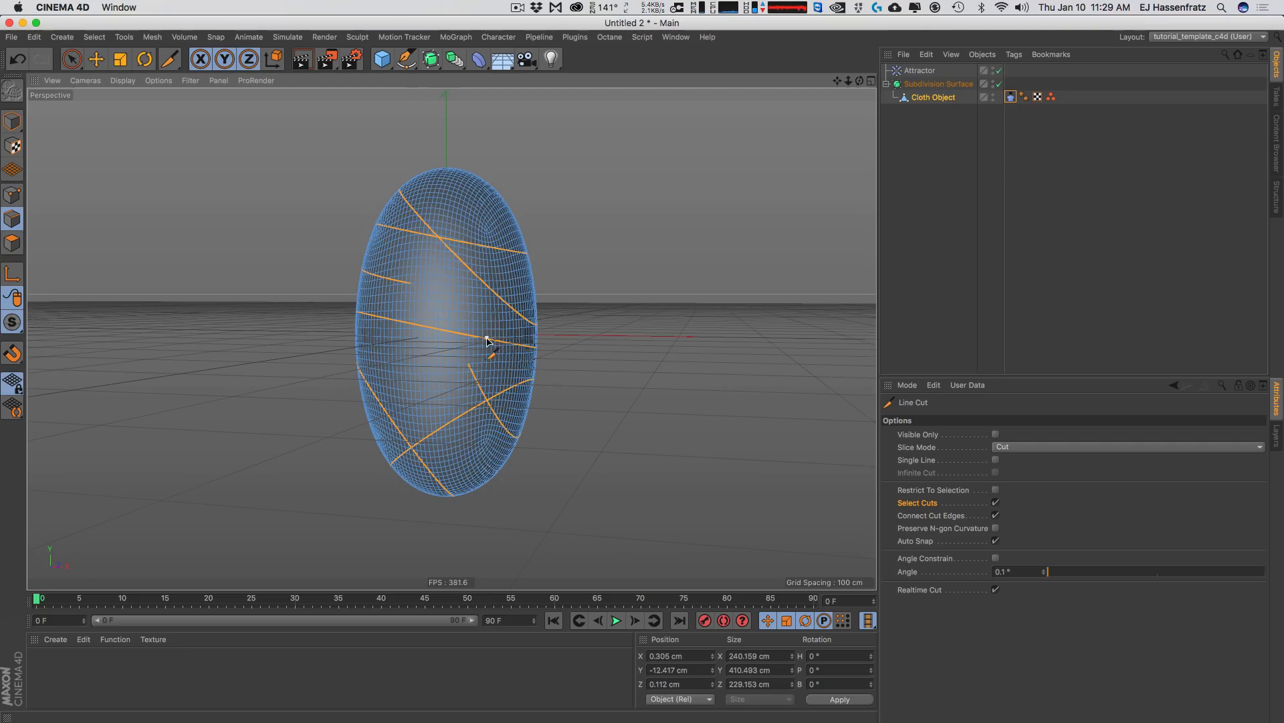
- Switch to point editing and store the points along the cuts as a selection tag named Slash Points
{"action": "left_click", "coordinate": [12, 198]}
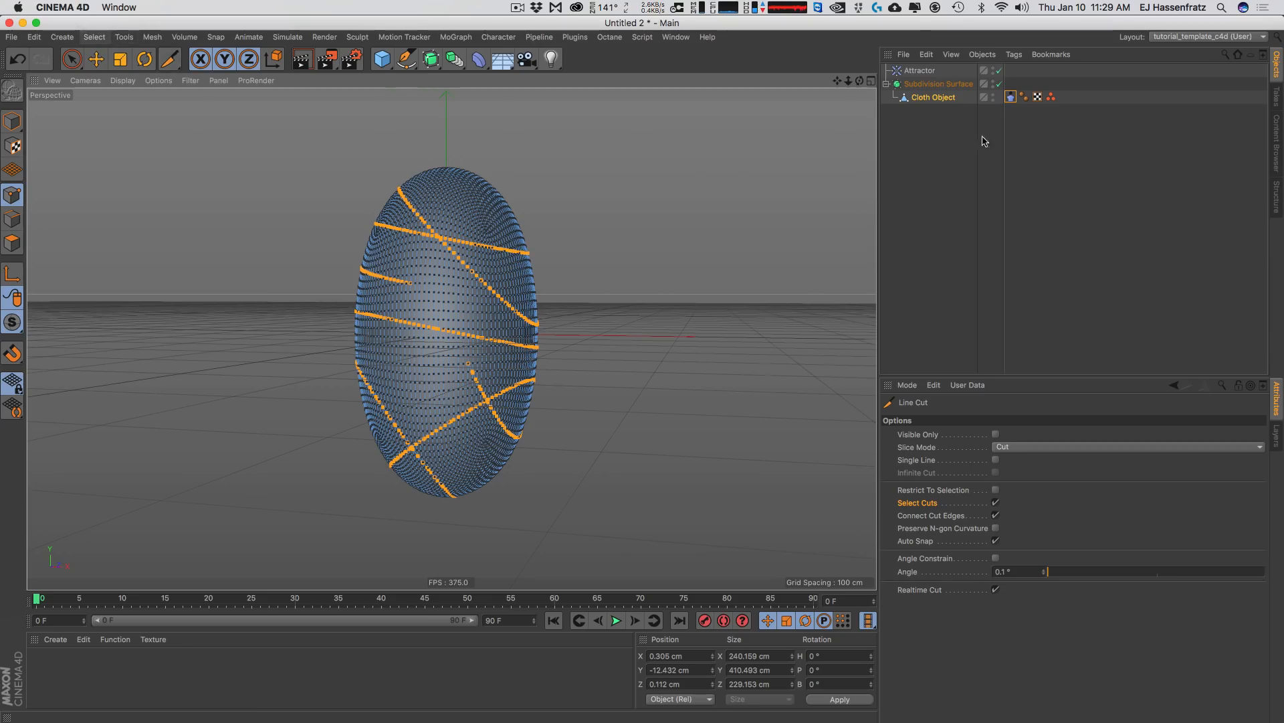
{"action": "left_click", "coordinate": [94, 36]}
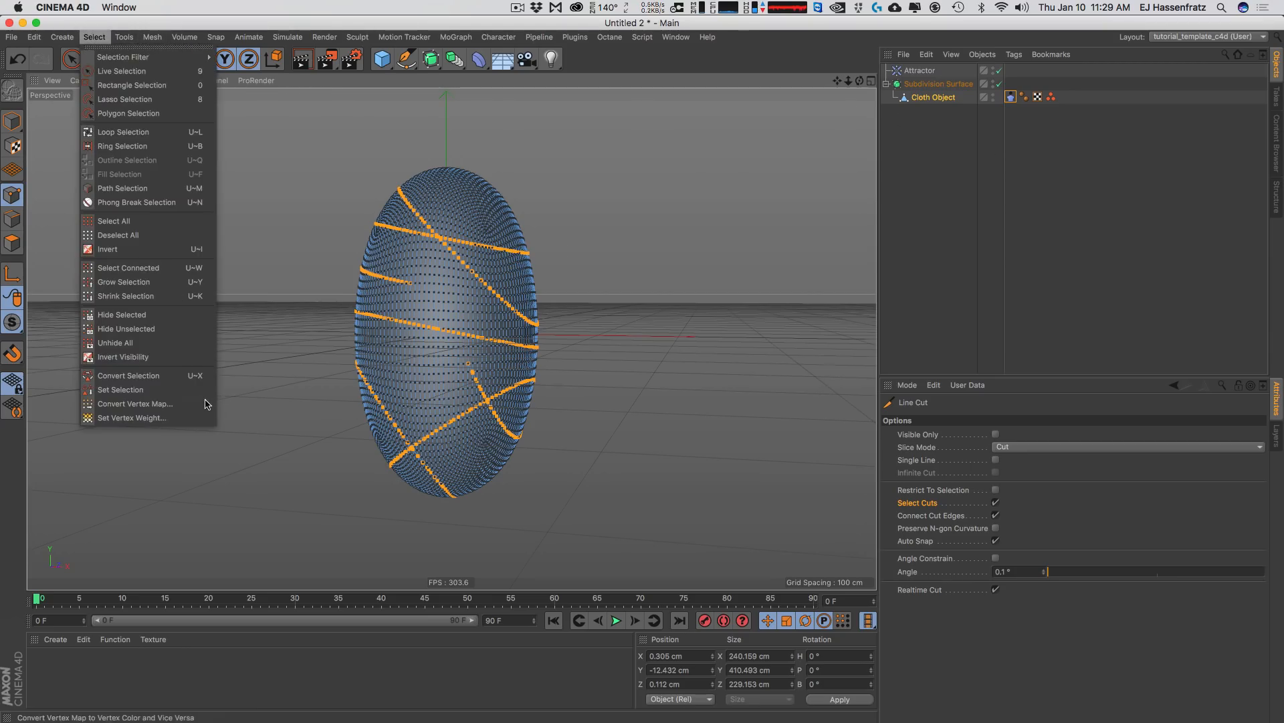
{"action": "left_click", "coordinate": [187, 390]}
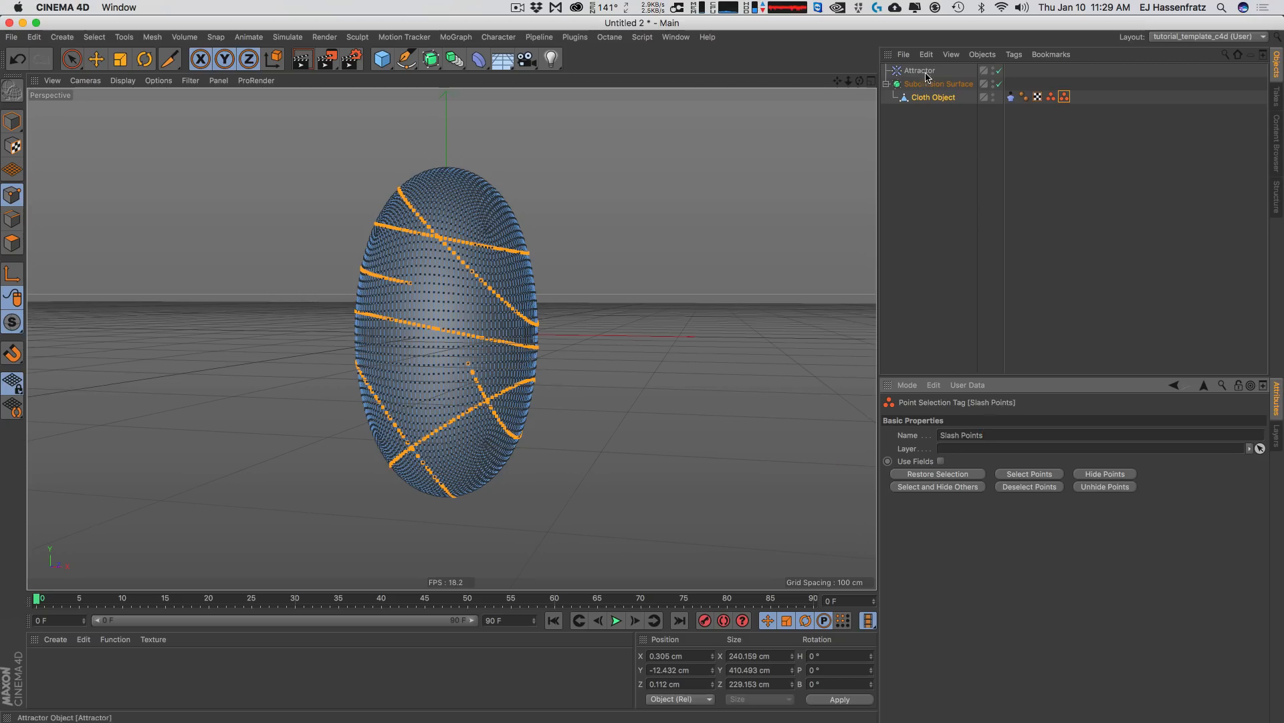
- Set the selected cut points as Fix Points in the Cloth tag's Dresser settings
{"action": "left_click", "coordinate": [934, 98]}
{"action": "left_click", "coordinate": [1010, 97]}
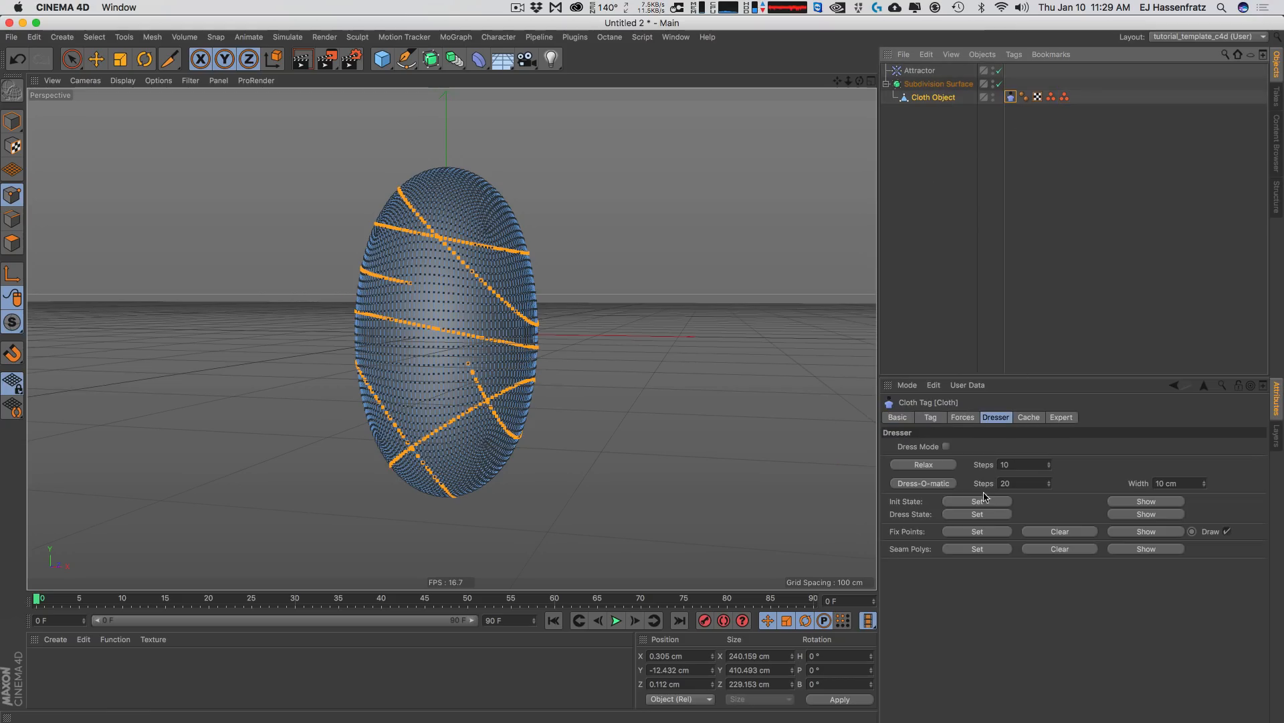
{"action": "left_click", "coordinate": [984, 532]}
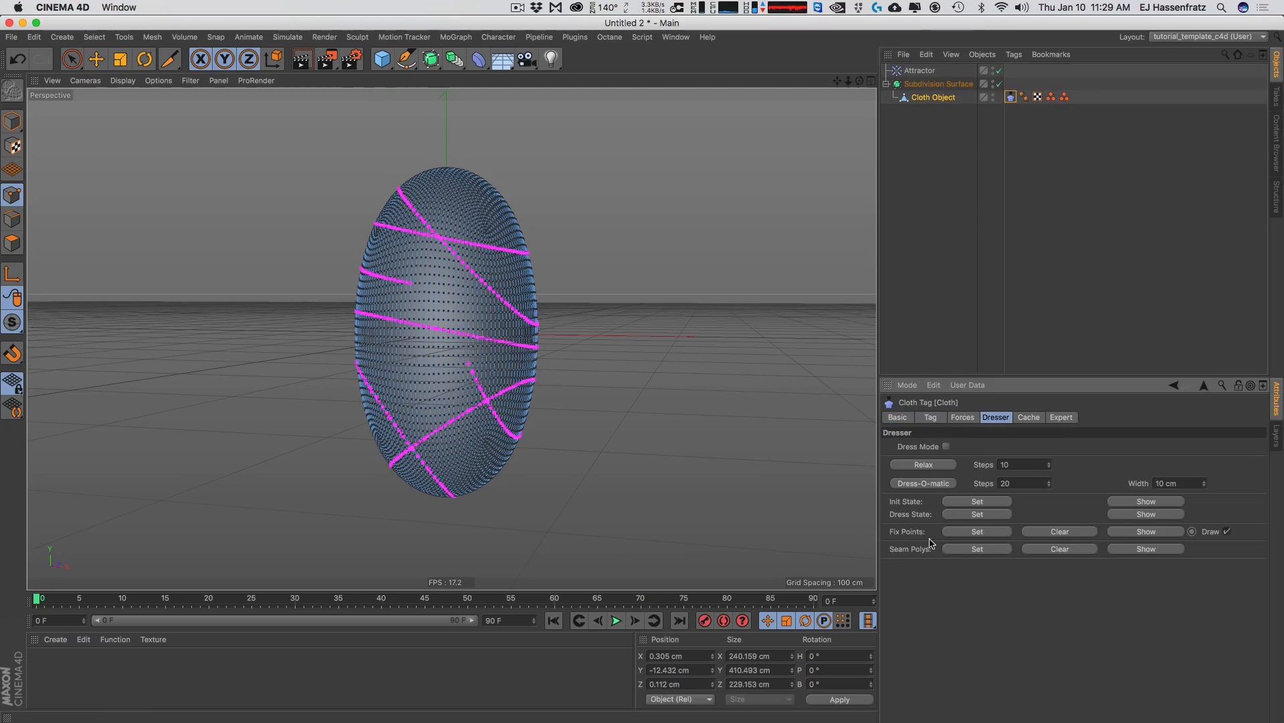
{"action": "left_click_drag", "start_coordinate": [438, 299], "coordinate": [459, 367], "text": "alt"}
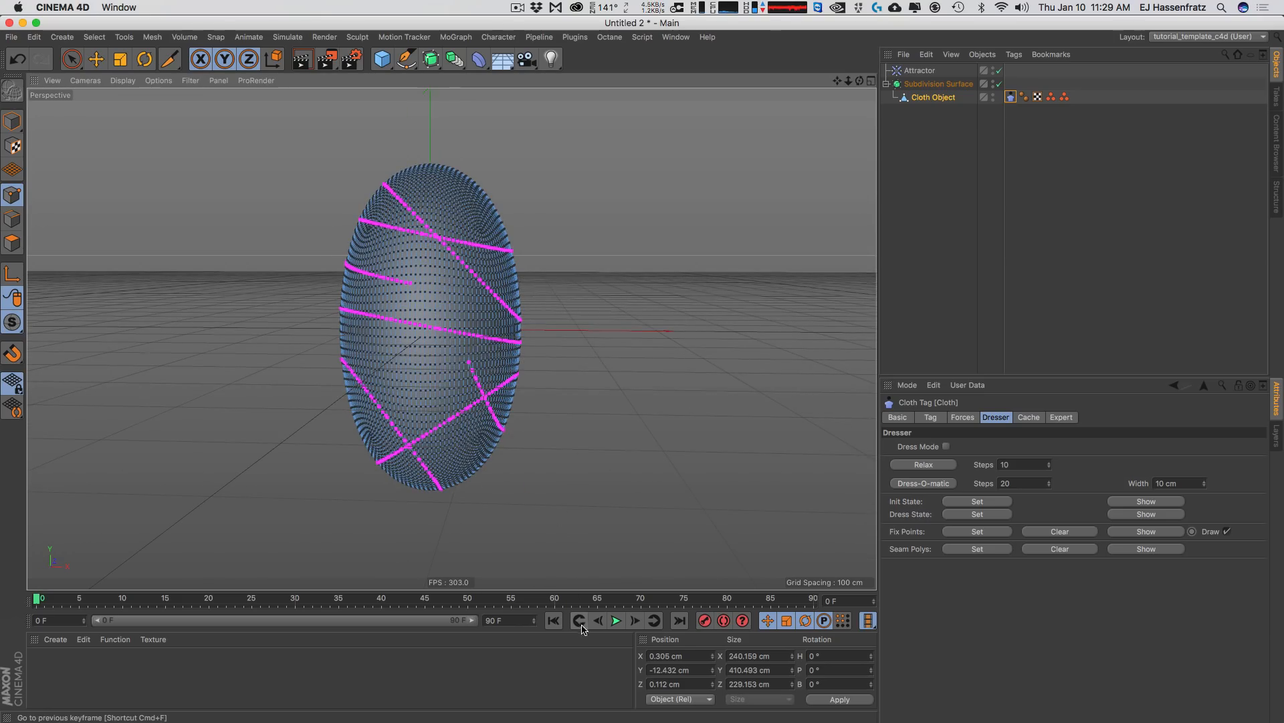
- Disable Self Collision in the Cloth tag's Expert settings and replay the simulation from the start
{"action": "left_click", "coordinate": [915, 71]}
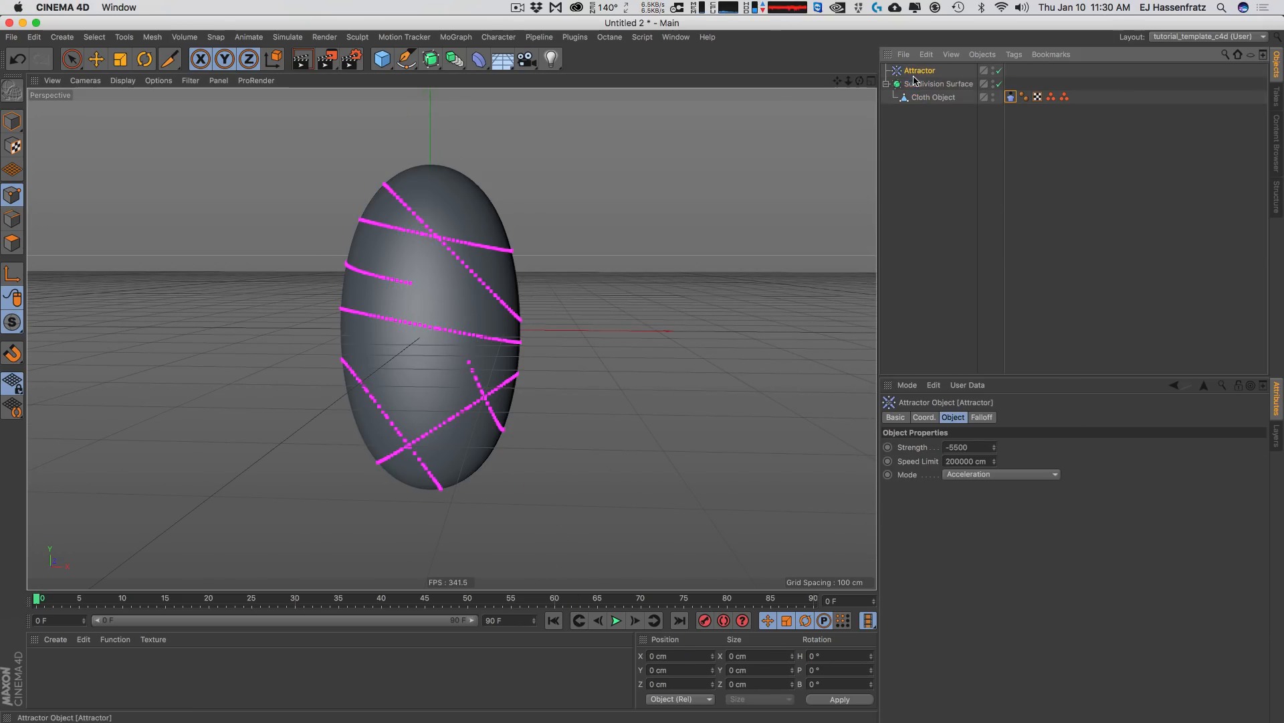
{"action": "left_click", "coordinate": [616, 621]}
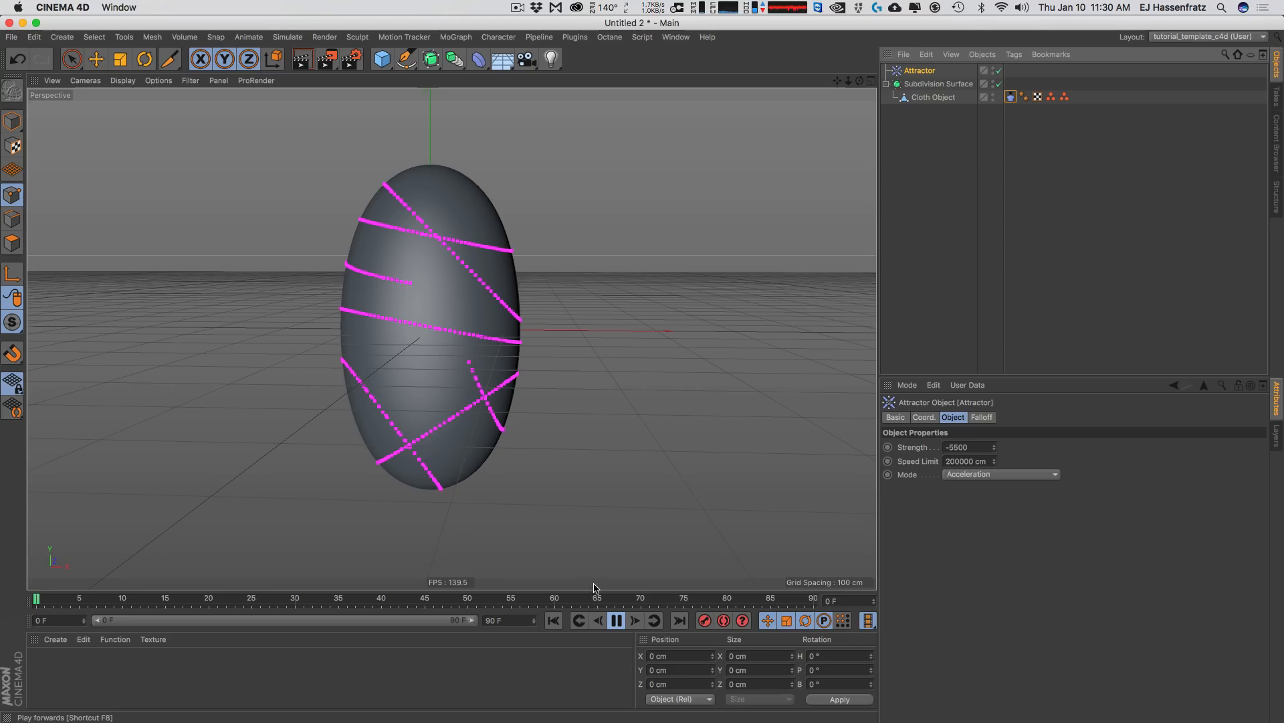
{"action": "left_click", "coordinate": [554, 622]}
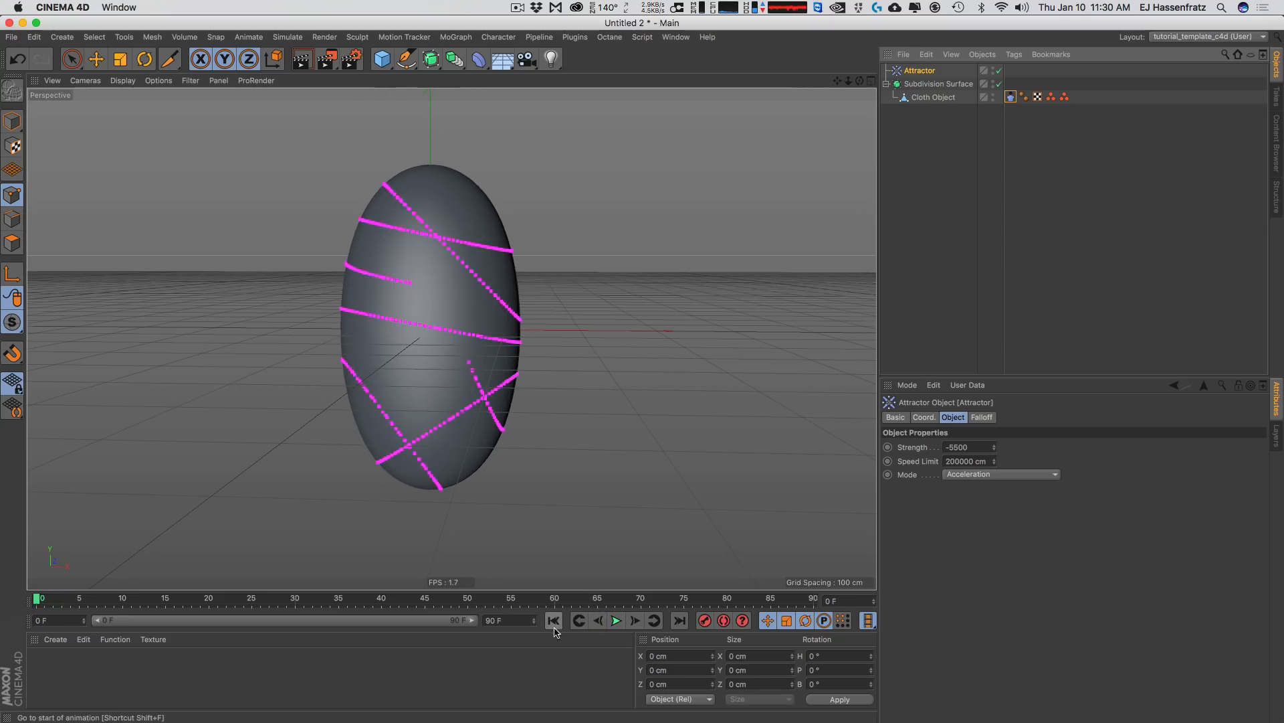
{"action": "left_click", "coordinate": [1010, 97]}
{"action": "left_click", "coordinate": [1057, 420]}
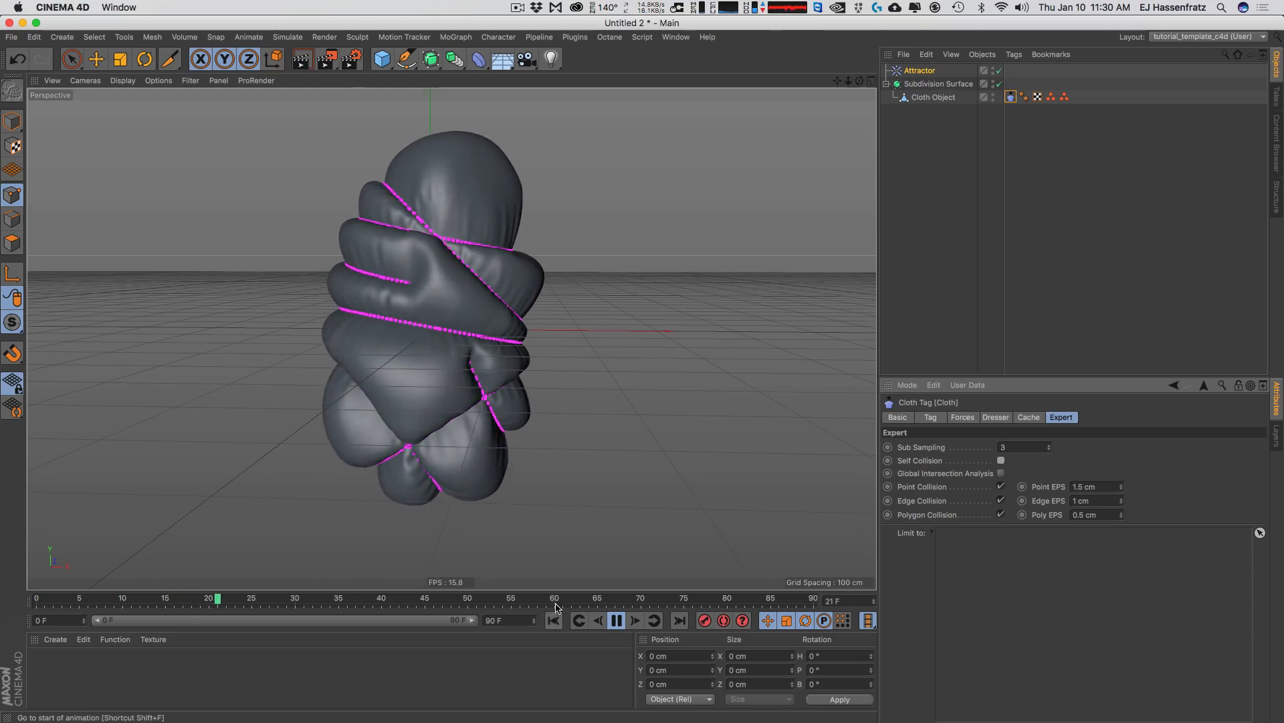
{"action": "left_click_drag", "start_coordinate": [431, 422], "coordinate": [341, 394], "text": "alt"}
{"action": "left_click_drag", "start_coordinate": [471, 268], "coordinate": [546, 289], "text": "alt"}
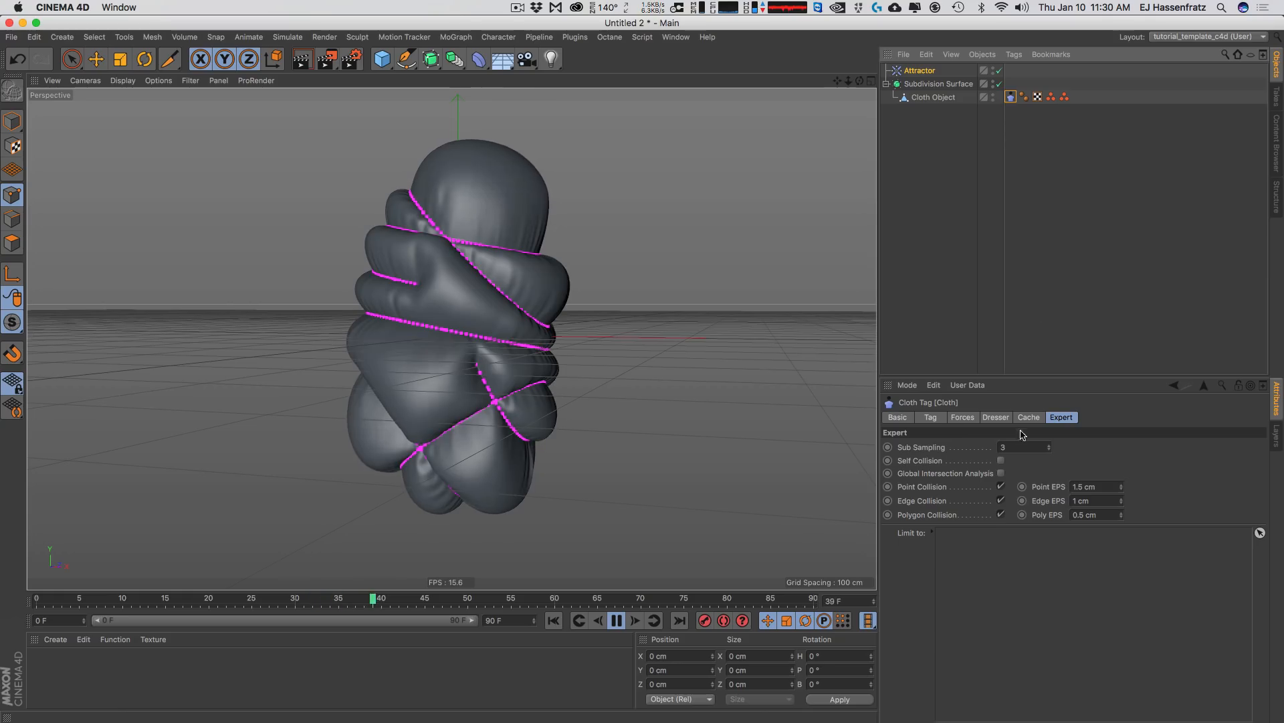
- Turn off the Draw option for Fix Points in the Cloth tag, examine the inflated shape, and stop playback
{"action": "left_click", "coordinate": [997, 417]}
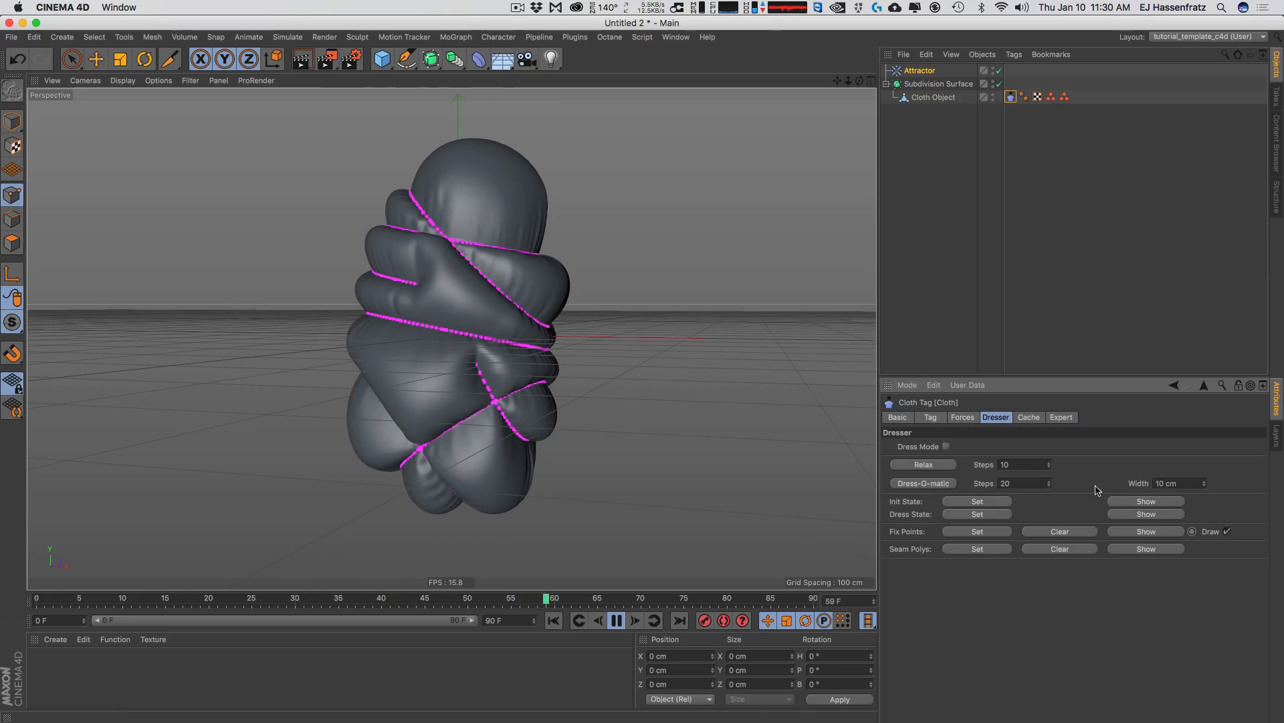
{"action": "left_click", "coordinate": [1229, 532]}
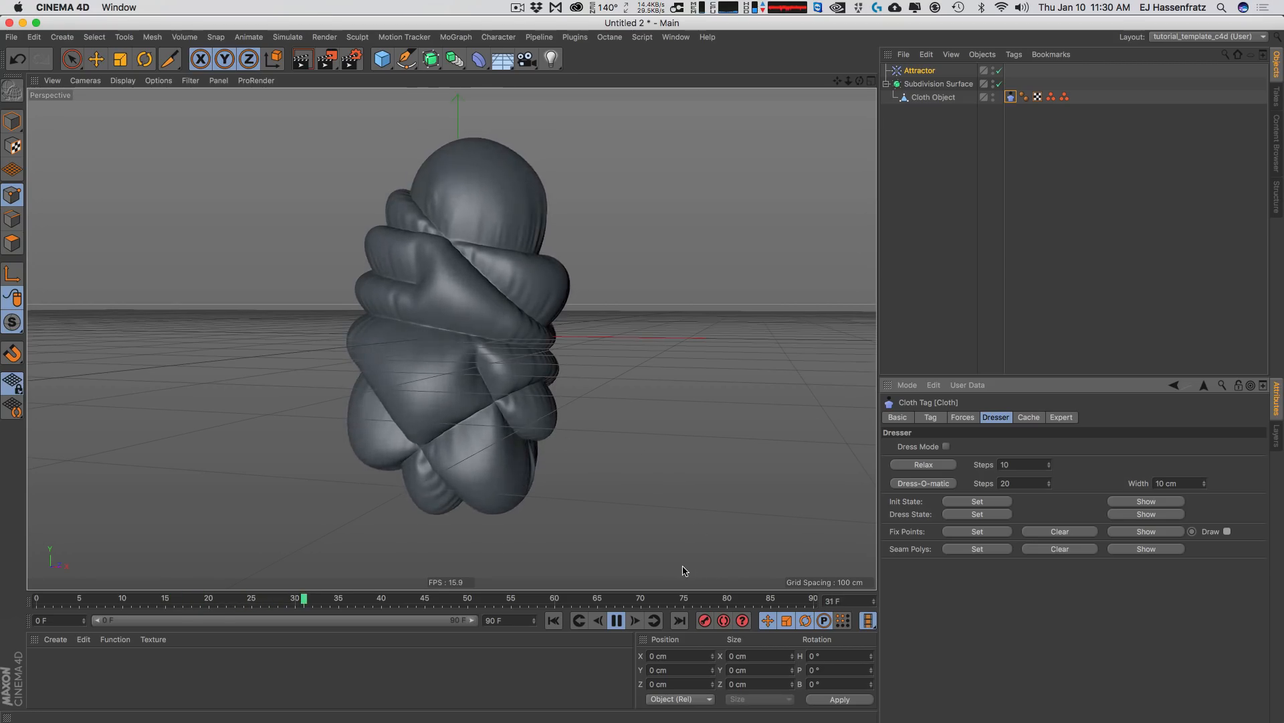
{"action": "mouse_move", "coordinate": [494, 409]}
{"action": "left_mouse_down", "text": "alt"}
{"action": "mouse_move", "coordinate": [527, 406]}
{"action": "mouse_move", "coordinate": [507, 404]}
{"action": "left_mouse_up", "text": "alt"}
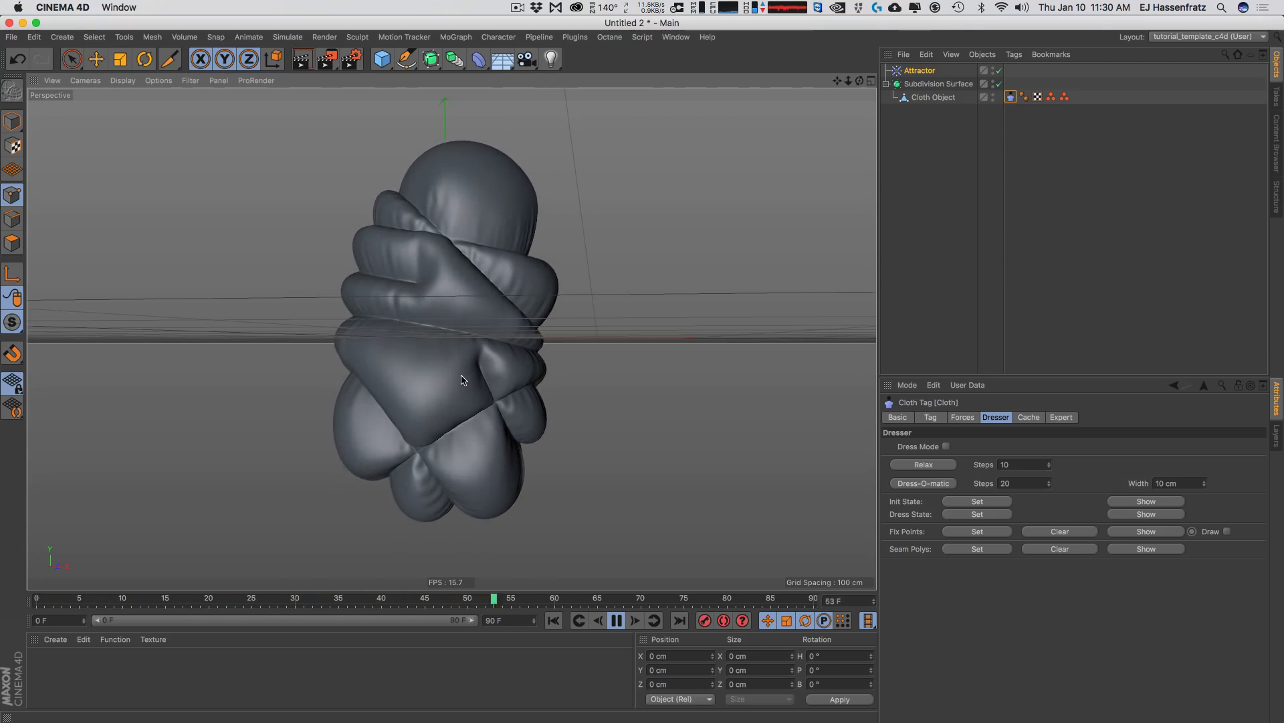
{"action": "key", "text": "F8"}
- Rewind the animation, activate the Move tool in model mode, and select the Attractor
{"action": "left_click", "coordinate": [930, 72]}
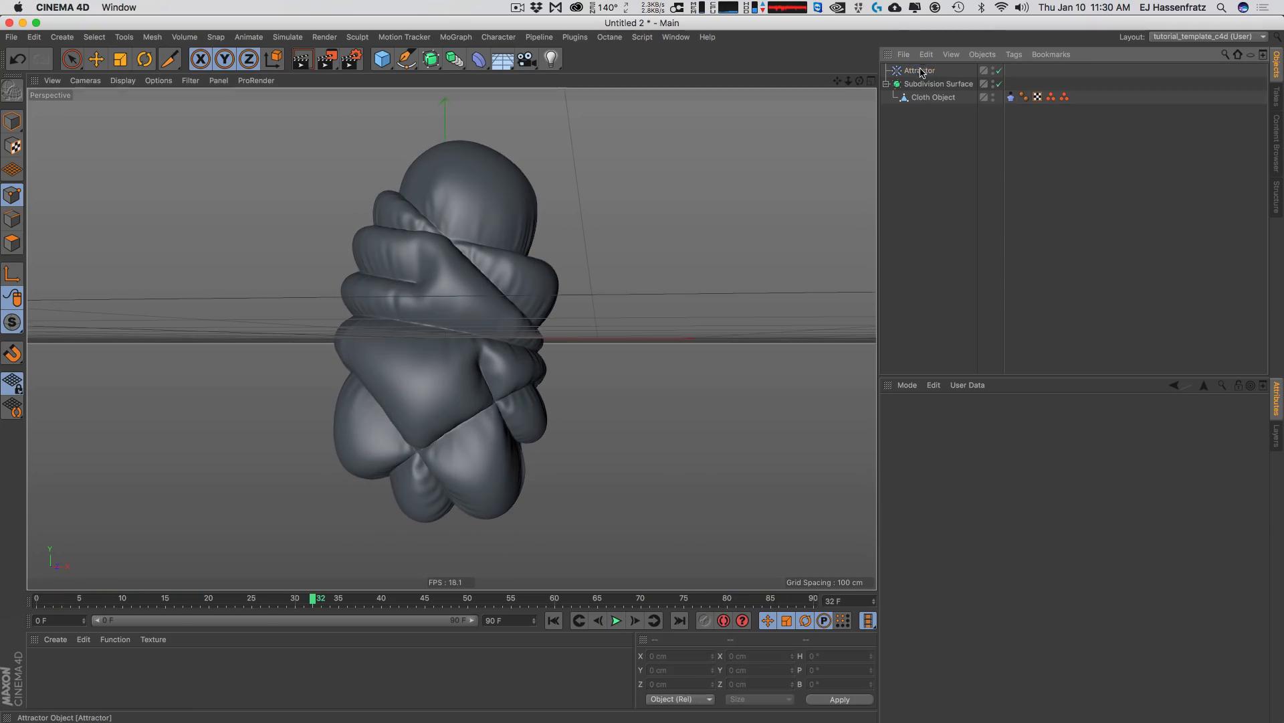
{"action": "left_click", "coordinate": [554, 620]}
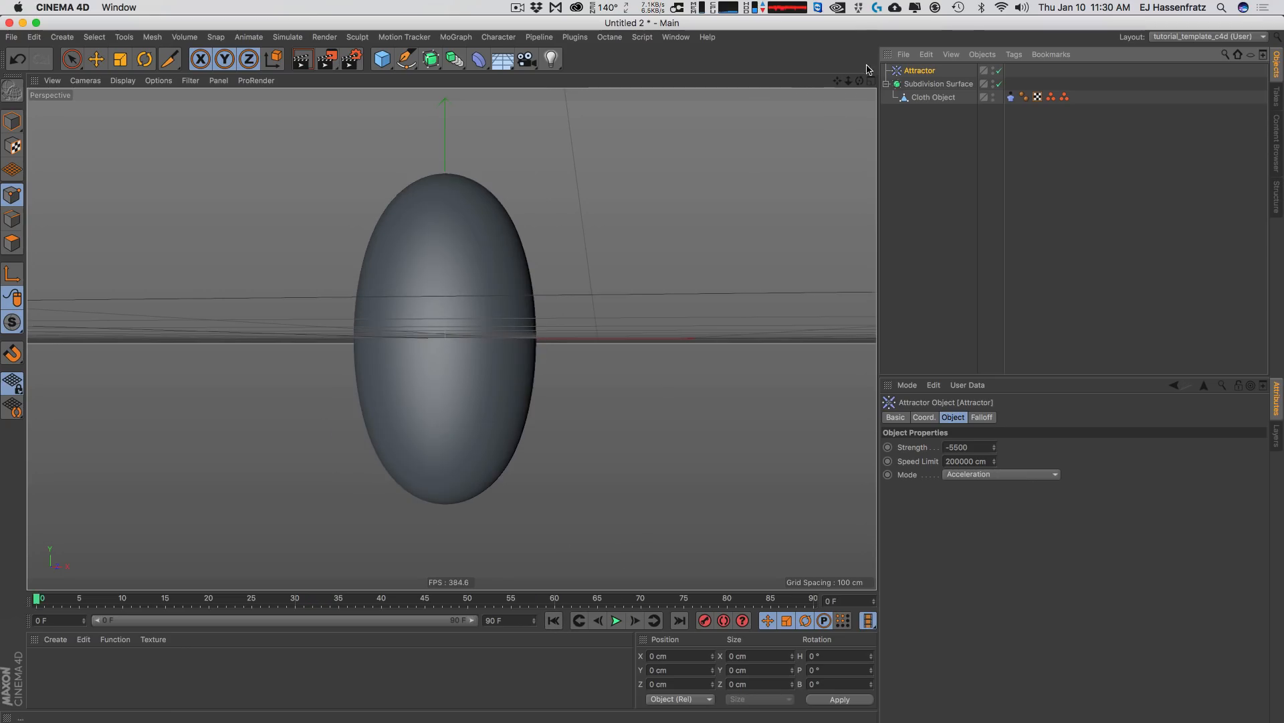
{"action": "left_click", "coordinate": [95, 59]}
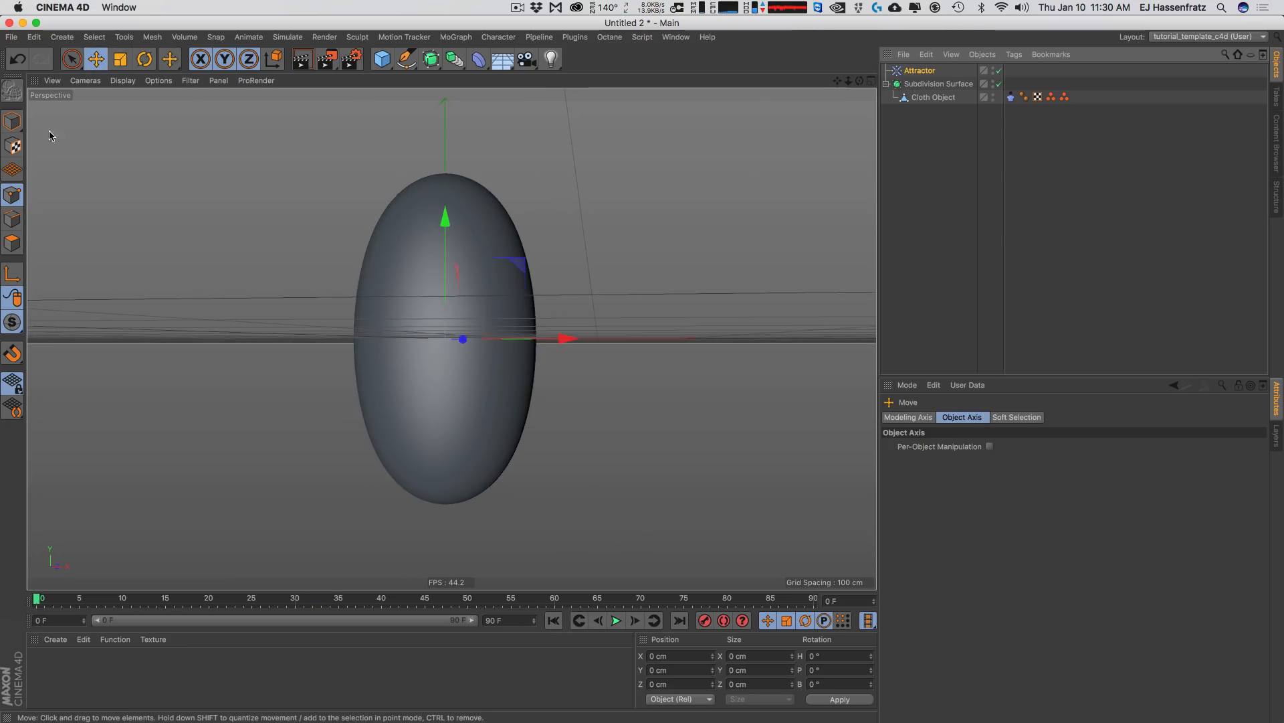
{"action": "left_click", "coordinate": [15, 123]}
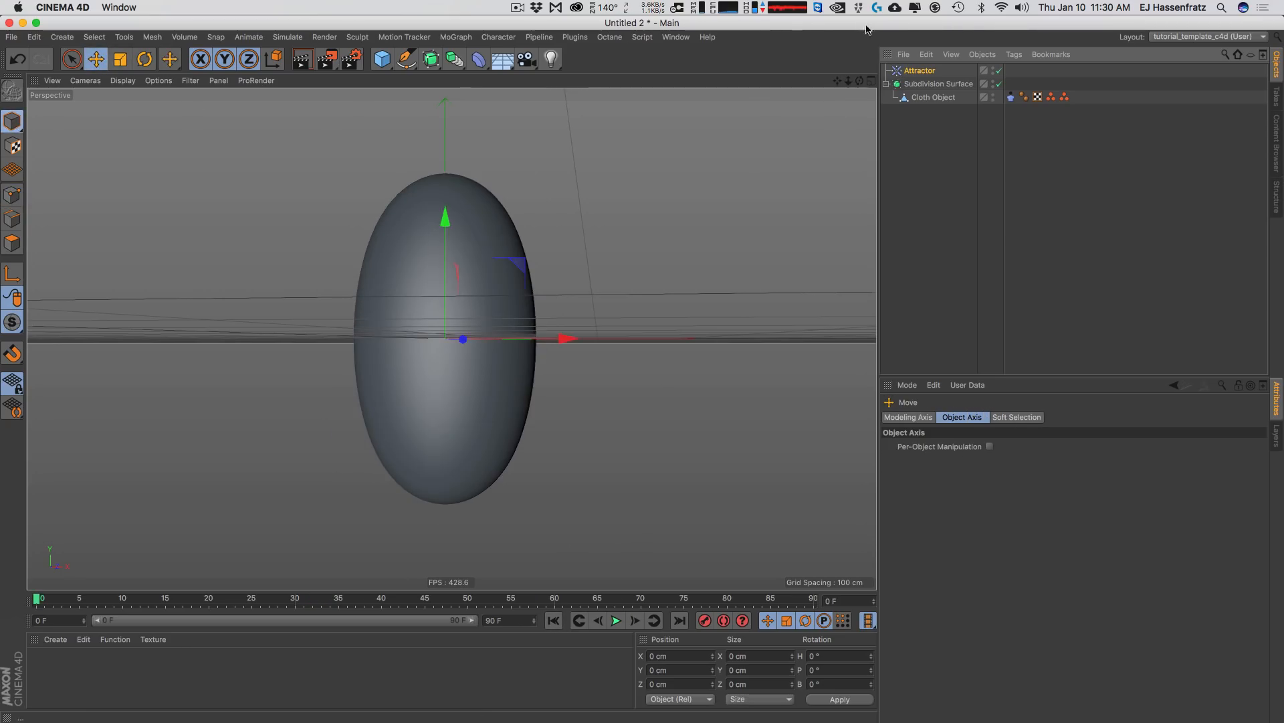
{"action": "left_click", "coordinate": [912, 72]}
{"action": "left_click_drag", "start_coordinate": [495, 333], "coordinate": [461, 330], "text": "alt"}
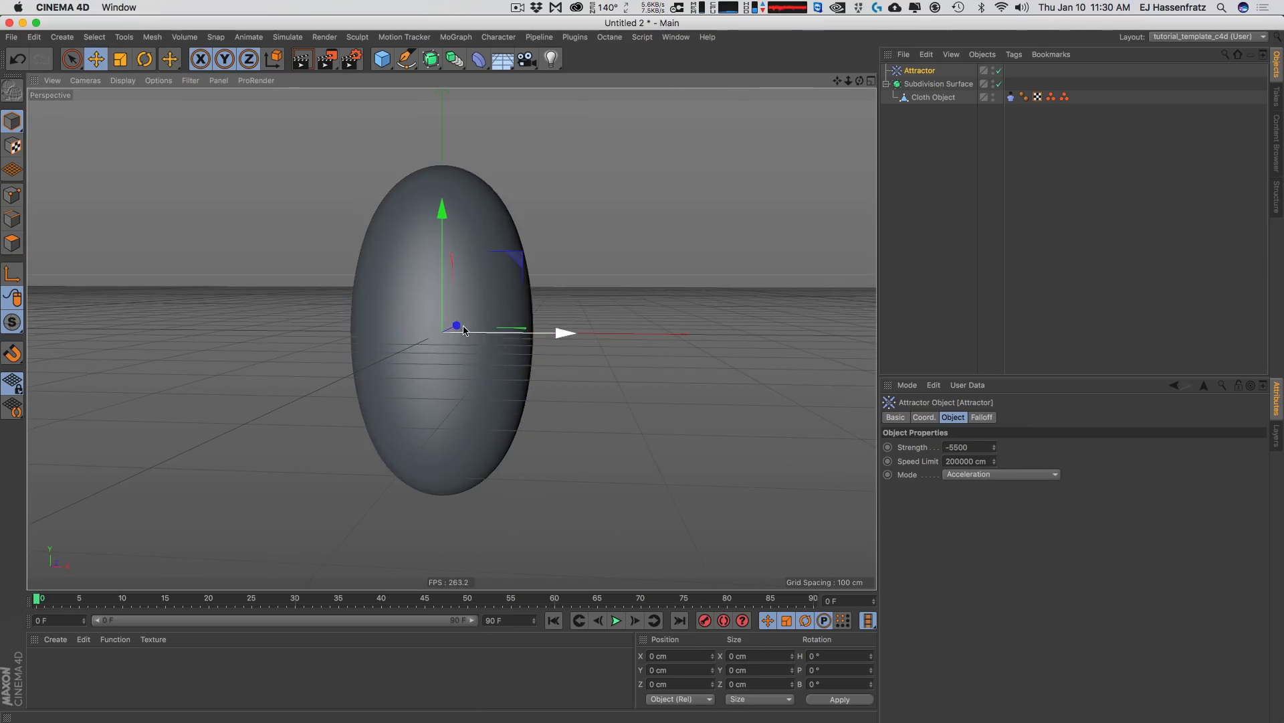
- Show the Cloth Object's points, reselect the Attractor, and run the simulation to frame 10
{"action": "left_click", "coordinate": [950, 99]}
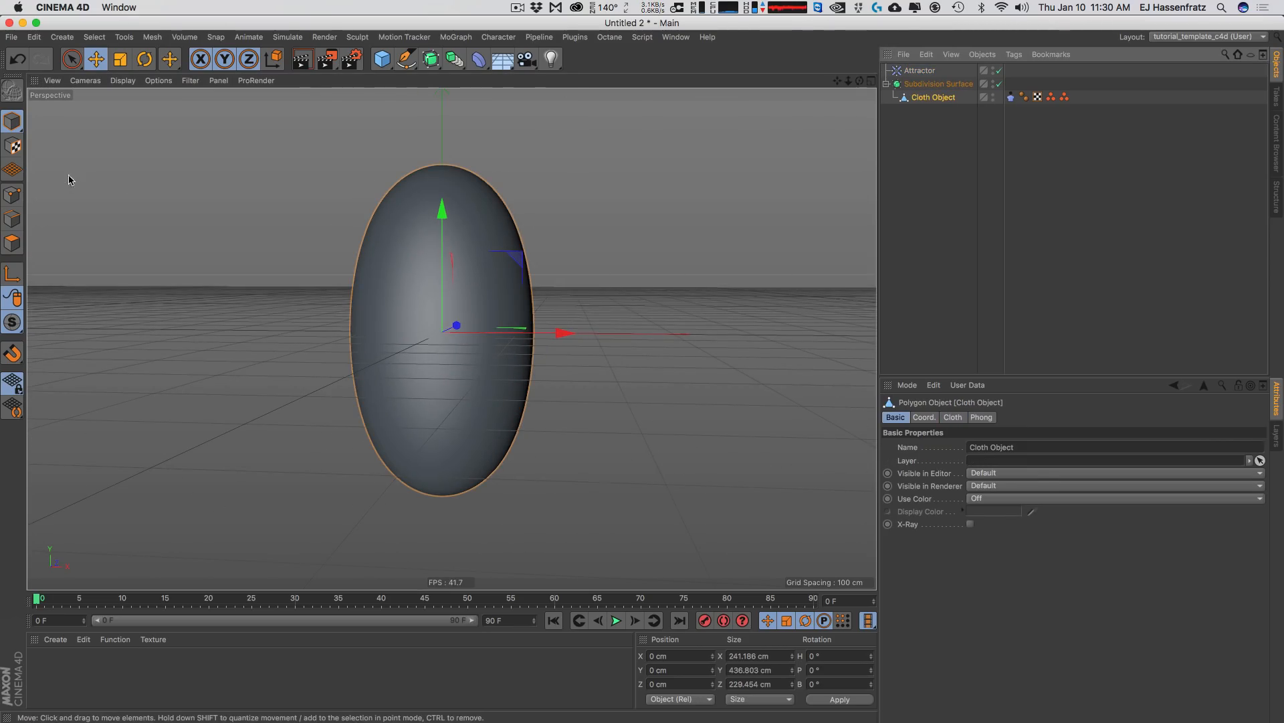
{"action": "left_click", "coordinate": [14, 197]}
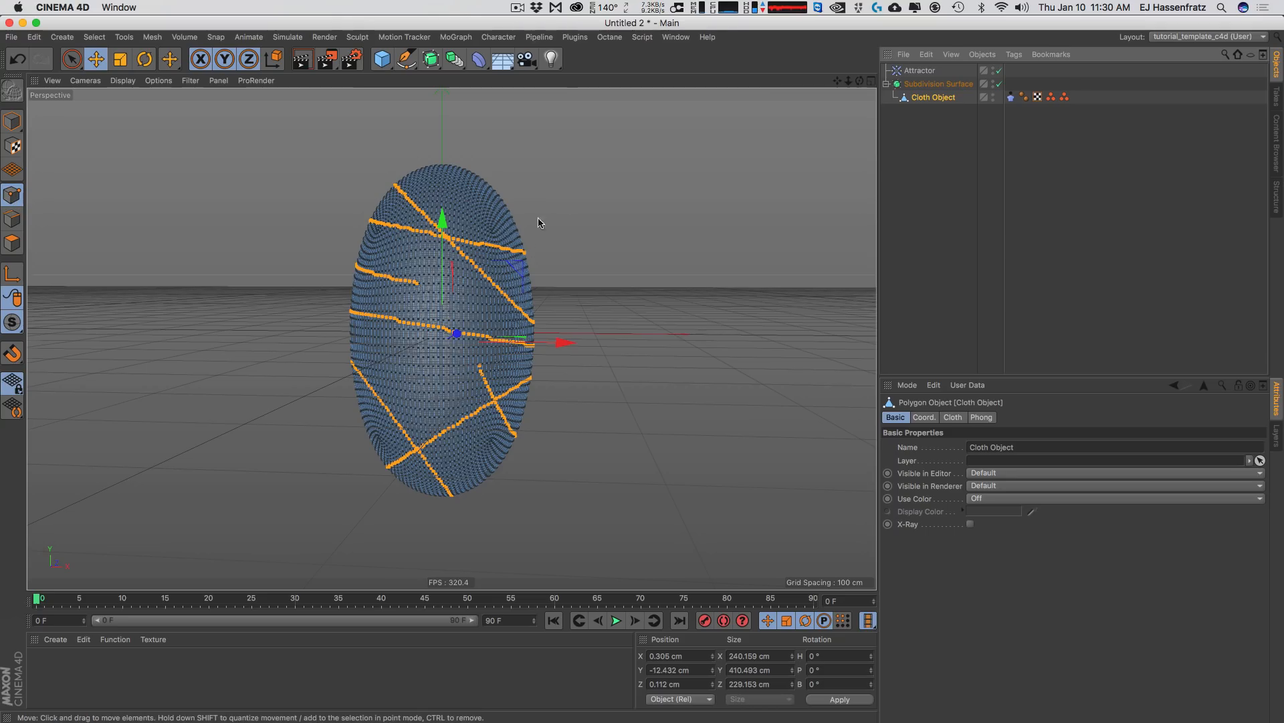
{"action": "left_click", "coordinate": [897, 71]}
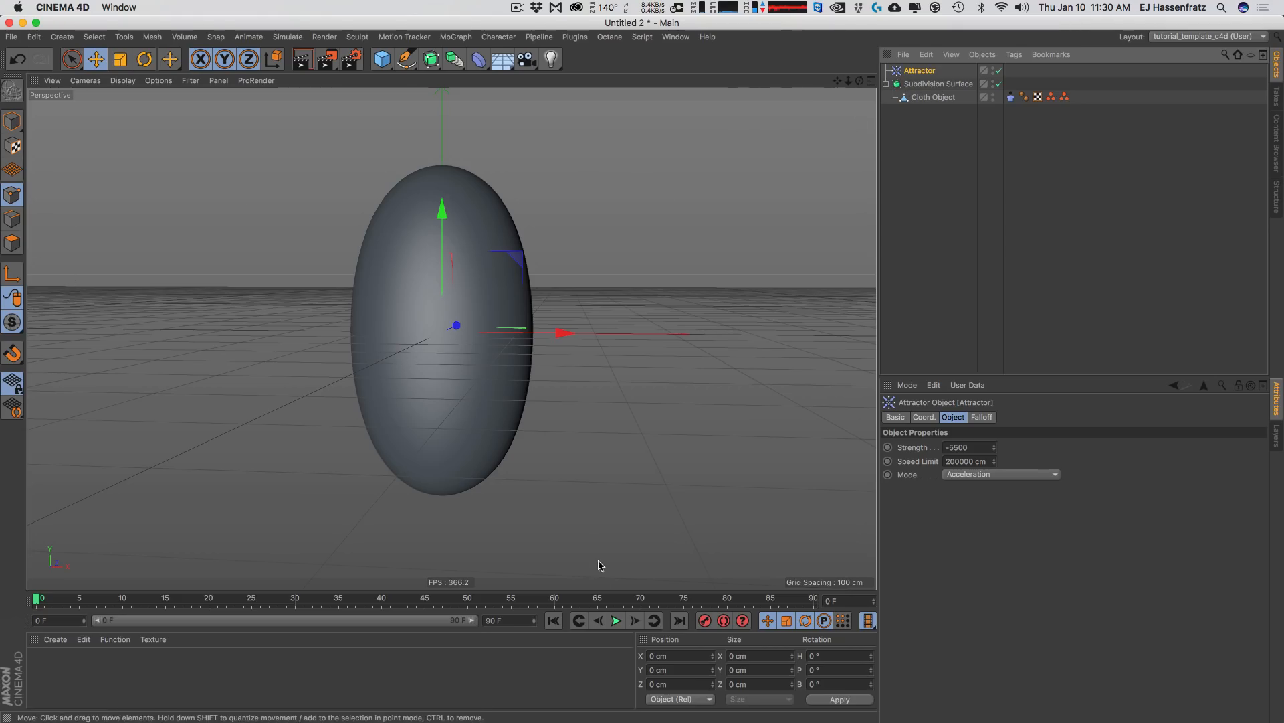
{"action": "left_click", "coordinate": [616, 620]}
{"action": "left_click", "coordinate": [616, 621]}
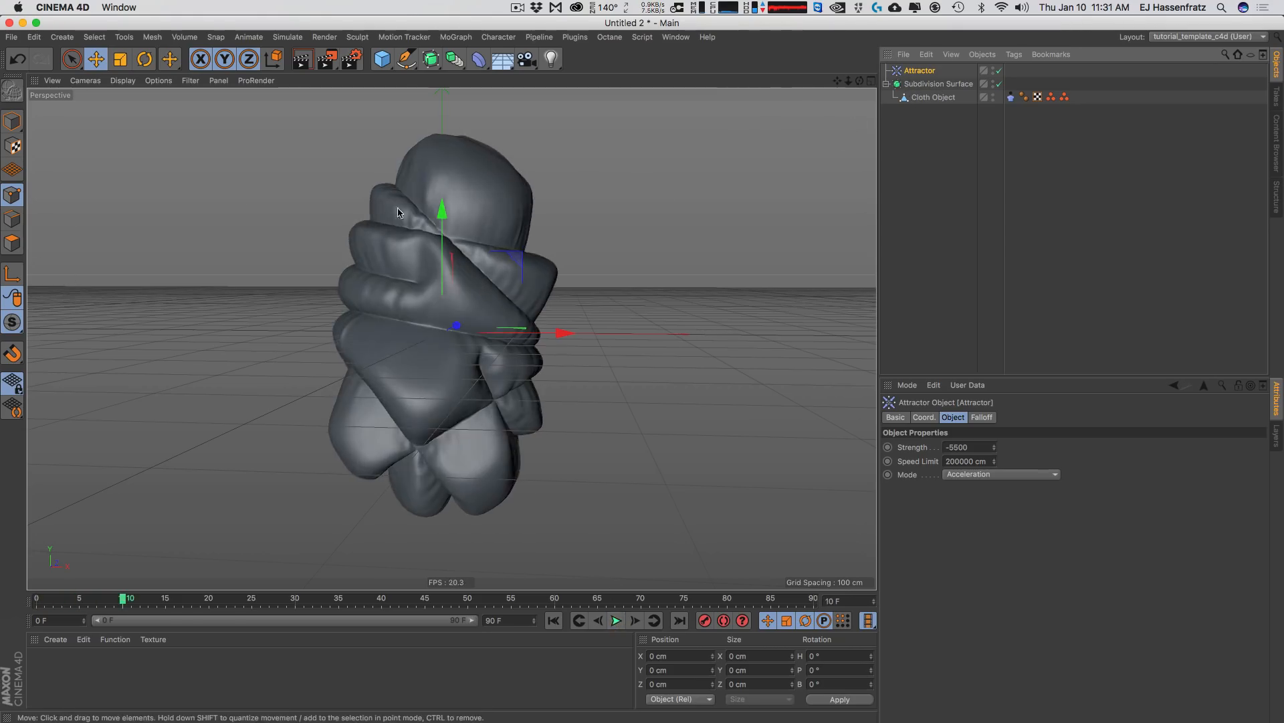
- Duplicate the Attractor and place the copy inside the upper bulge of the cloth
{"action": "left_click_drag", "start_coordinate": [359, 393], "coordinate": [384, 408], "text": "alt"}
{"action": "left_click_drag", "start_coordinate": [488, 442], "coordinate": [459, 234], "text": "alt"}
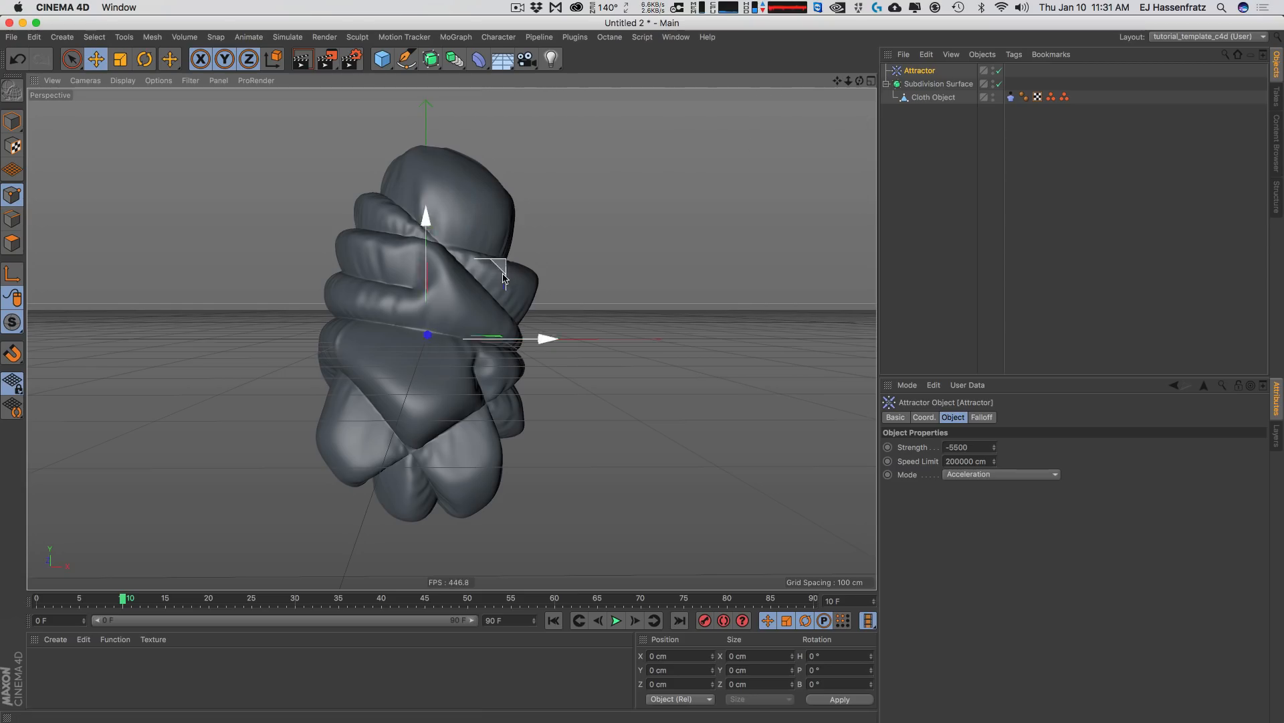
{"action": "left_click_drag", "start_coordinate": [503, 259], "coordinate": [525, 156], "text": "ctrl"}
{"action": "left_click_drag", "start_coordinate": [505, 220], "coordinate": [532, 215], "text": "alt"}
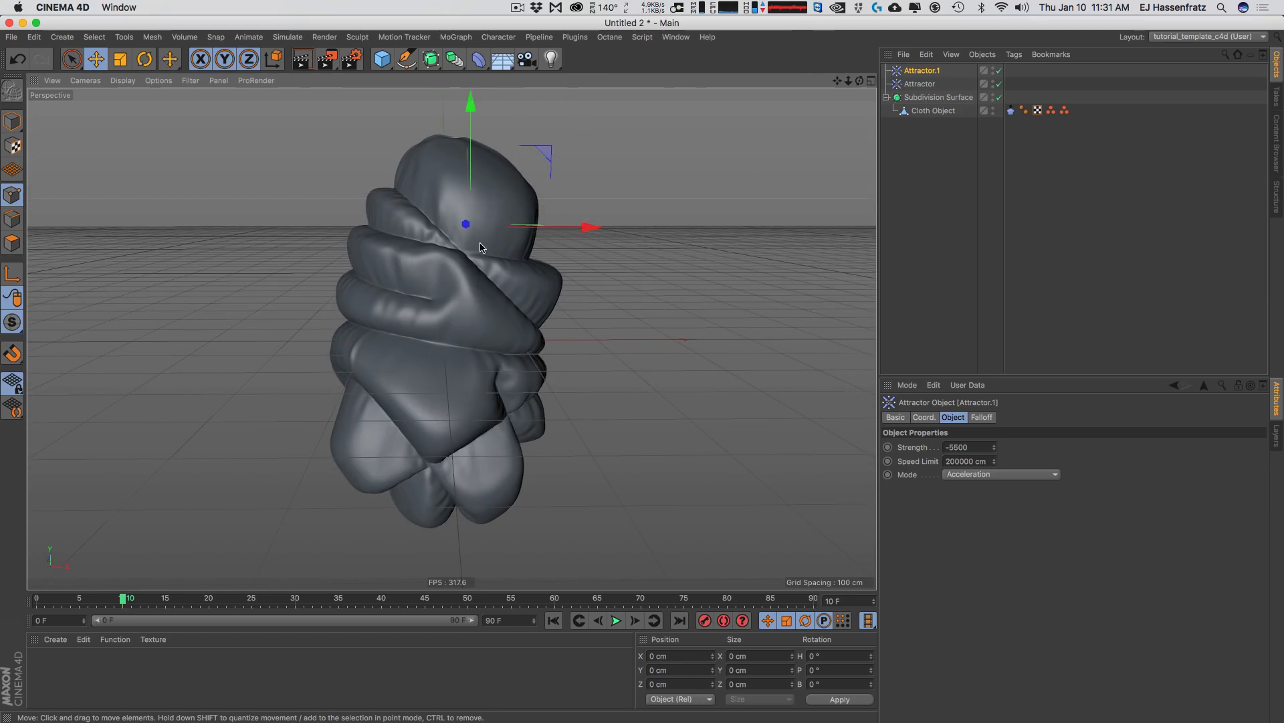
- Replay the simulation with two attractors, examine how the upper bulge inflates, and rewind to frame 0
{"action": "left_click", "coordinate": [553, 621]}
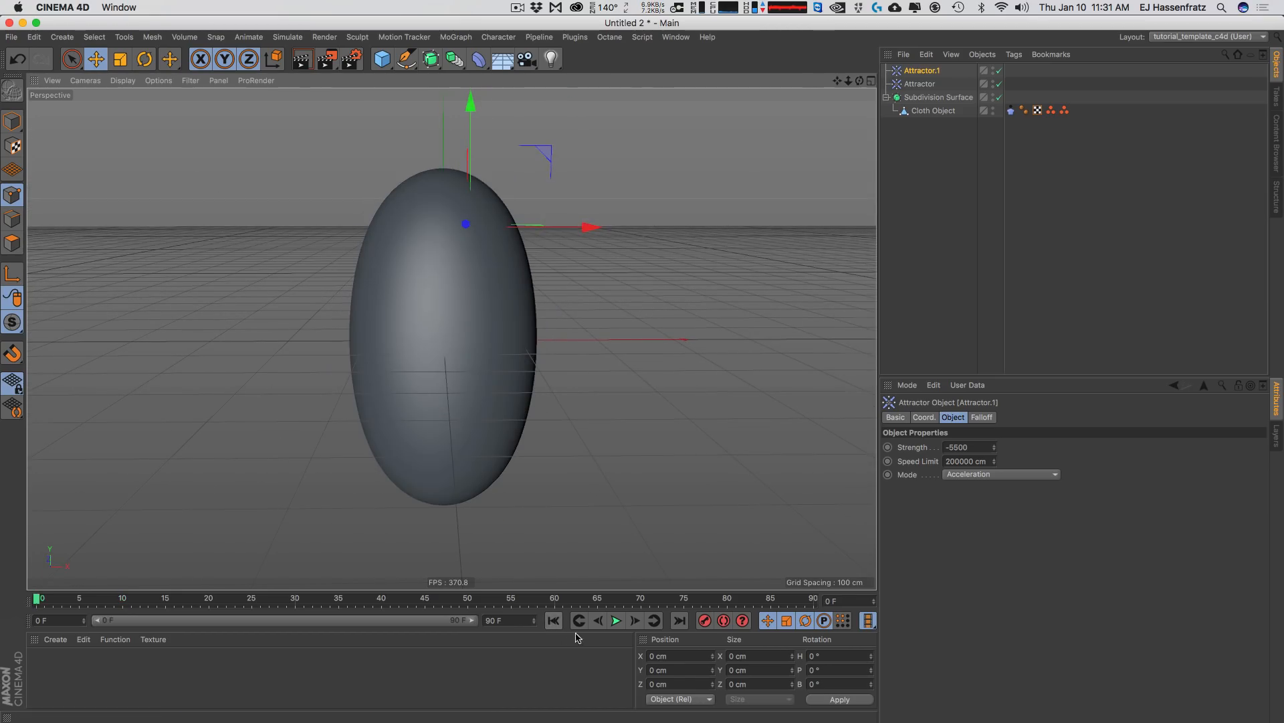
{"action": "left_click", "coordinate": [616, 621]}
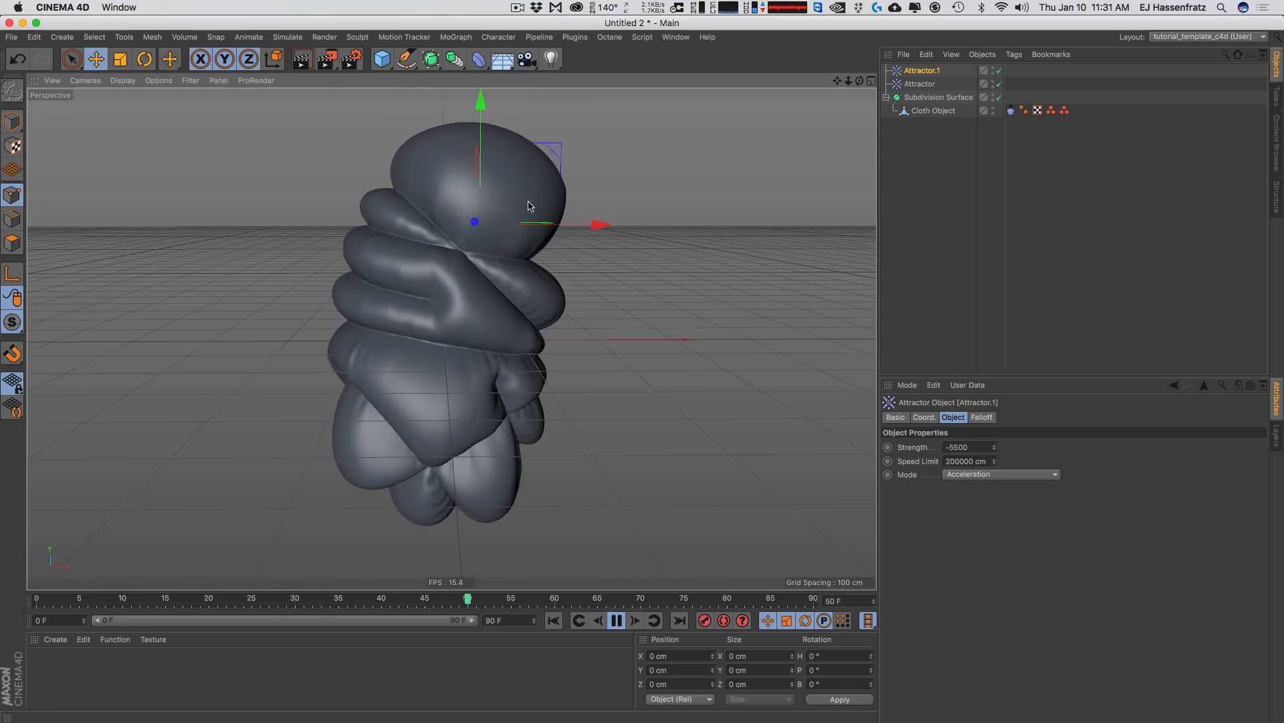
{"action": "key", "text": "F8"}
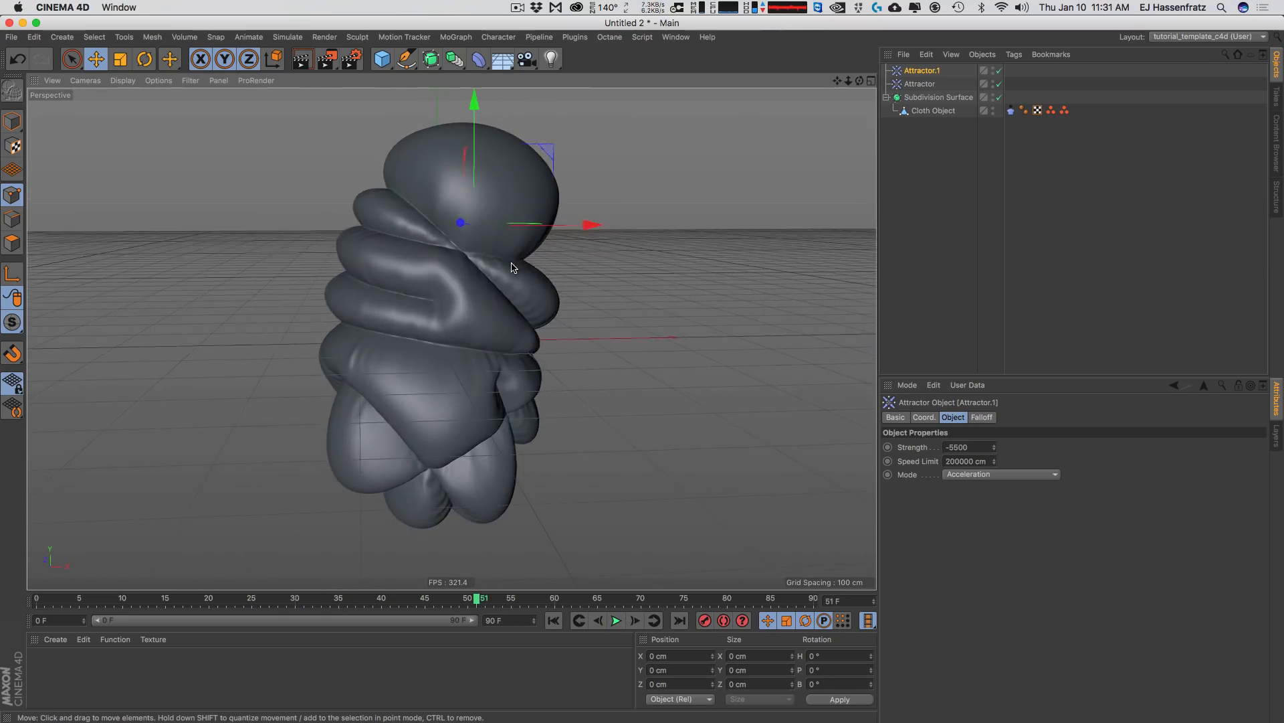
{"action": "left_click_drag", "start_coordinate": [486, 553], "coordinate": [415, 536], "text": "alt"}
{"action": "key", "text": "shift+f"}
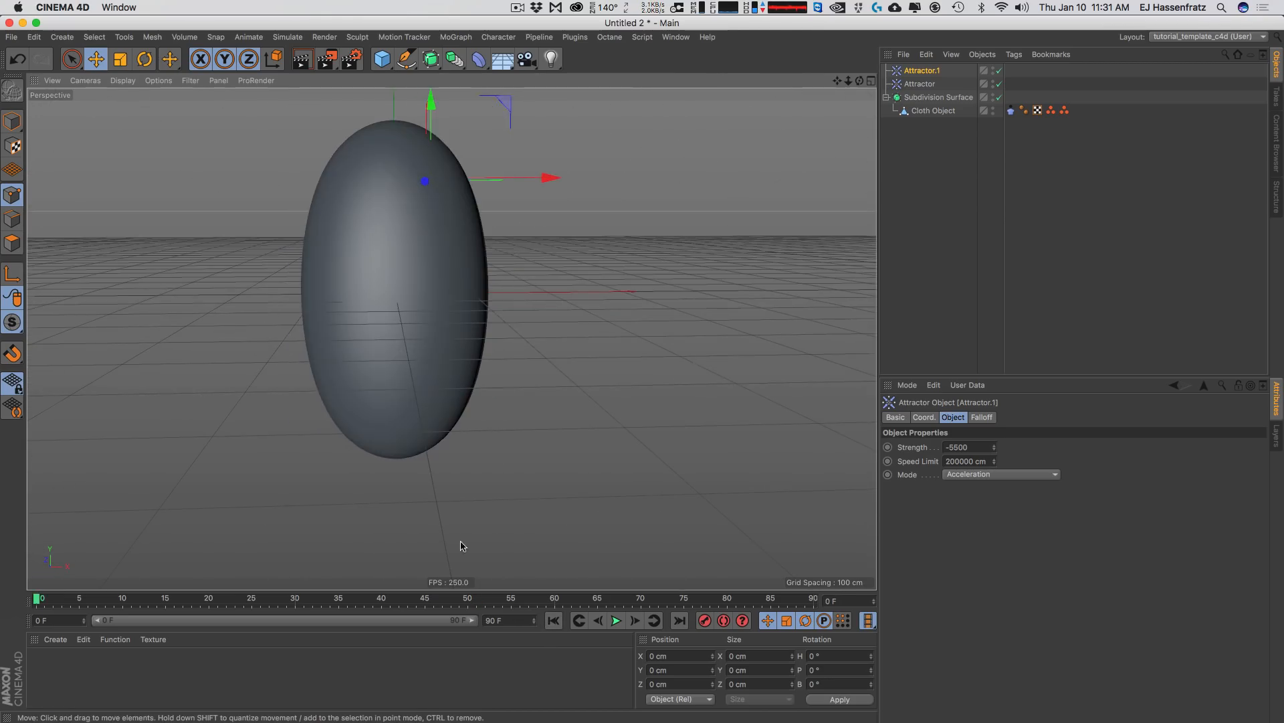
- Duplicate the upper attractor down to the cloth's lower end, test it briefly, and nudge the copy slightly upward
{"action": "left_click_drag", "start_coordinate": [511, 107], "coordinate": [469, 383], "text": "ctrl"}
{"action": "mouse_move", "coordinate": [405, 433]}
{"action": "left_mouse_down", "text": "alt"}
{"action": "mouse_move", "coordinate": [511, 402]}
{"action": "mouse_move", "coordinate": [404, 427]}
{"action": "left_mouse_up", "text": "alt"}
{"action": "left_click", "coordinate": [614, 620]}
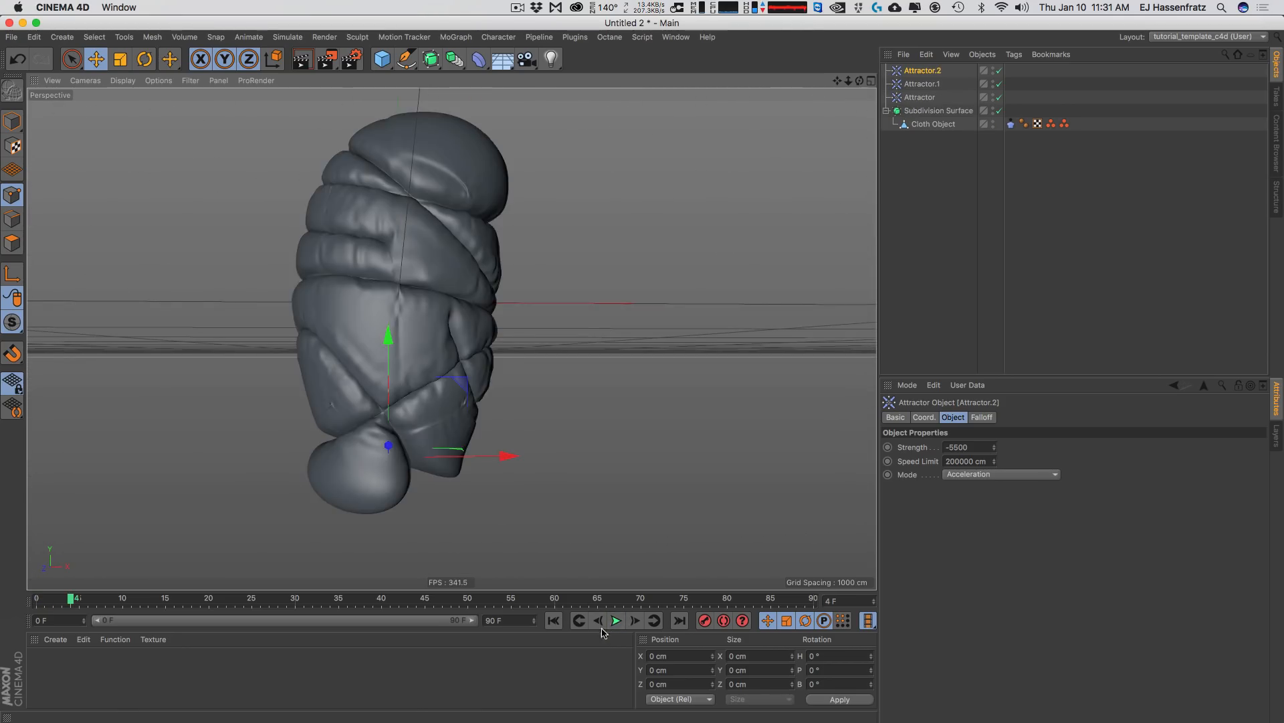
{"action": "left_click_drag", "start_coordinate": [463, 384], "coordinate": [455, 374]}
- Replay the simulation with three attractors, examine the inflated lower lobes from several angles, and stop playback
{"action": "left_click", "coordinate": [615, 620]}
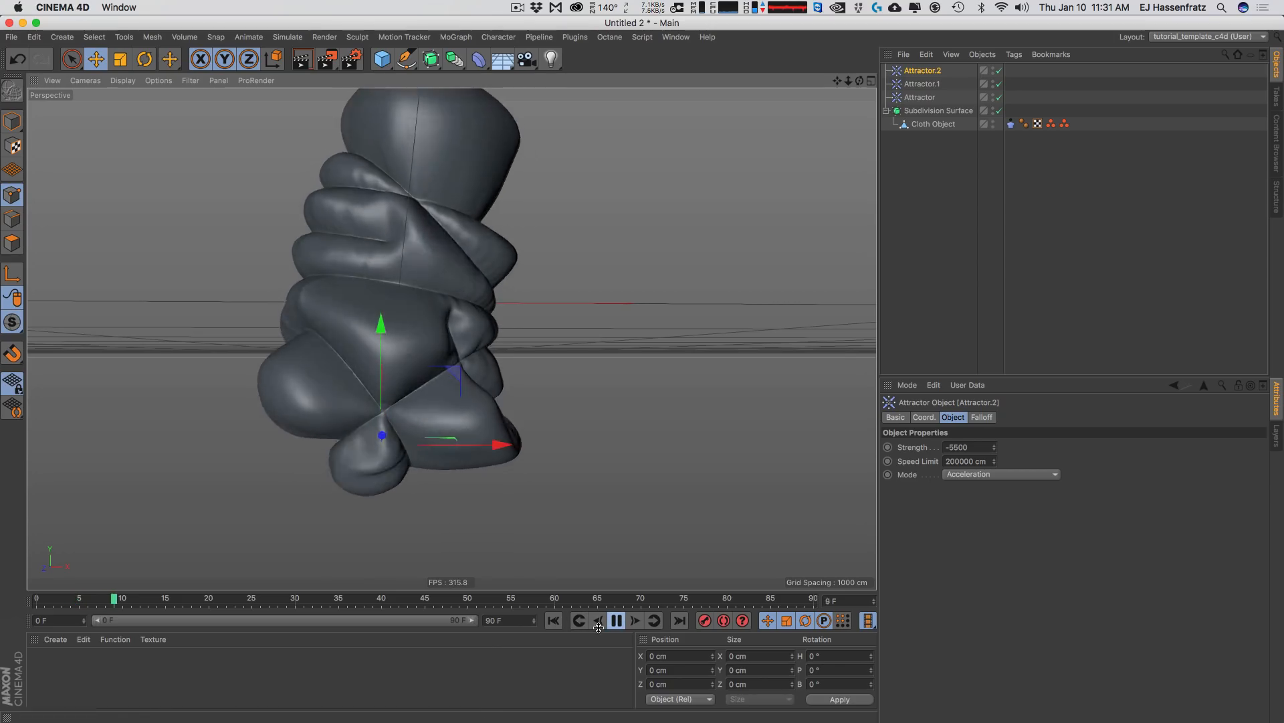
{"action": "left_click_drag", "start_coordinate": [391, 470], "coordinate": [382, 481], "text": "alt"}
{"action": "left_click", "coordinate": [550, 620]}
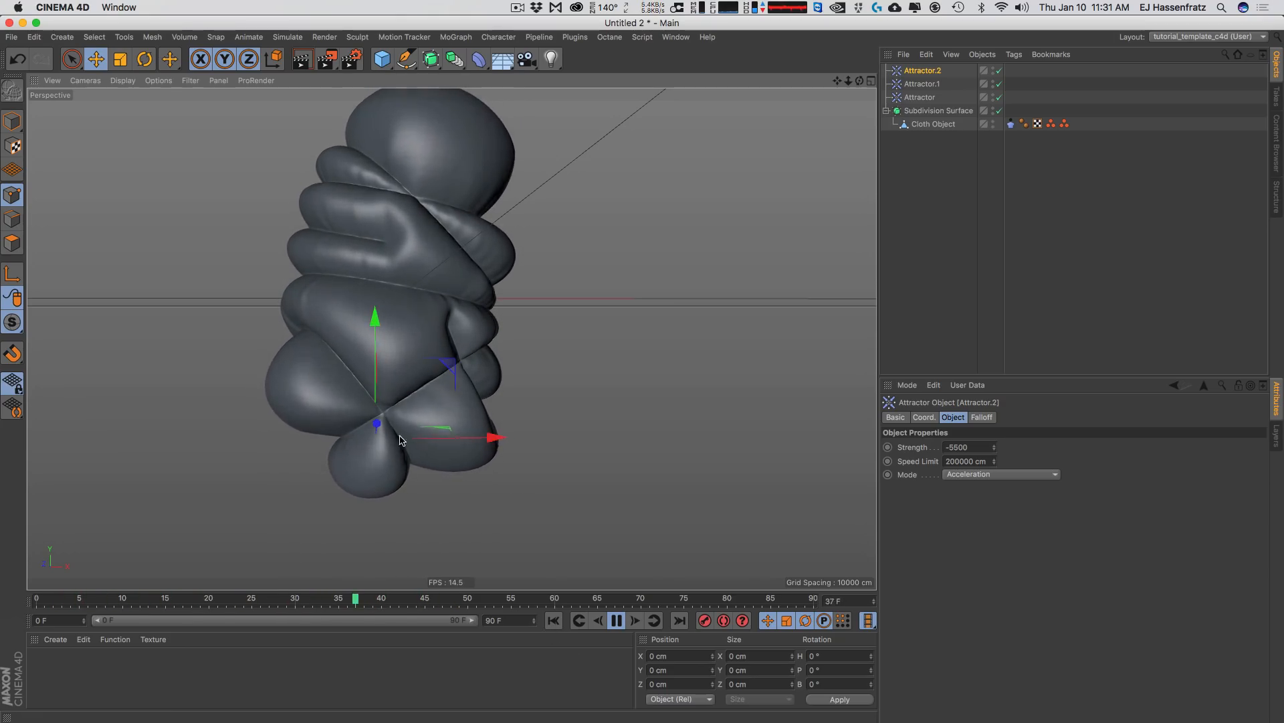
{"action": "left_click_drag", "start_coordinate": [352, 413], "coordinate": [395, 394], "text": "alt"}
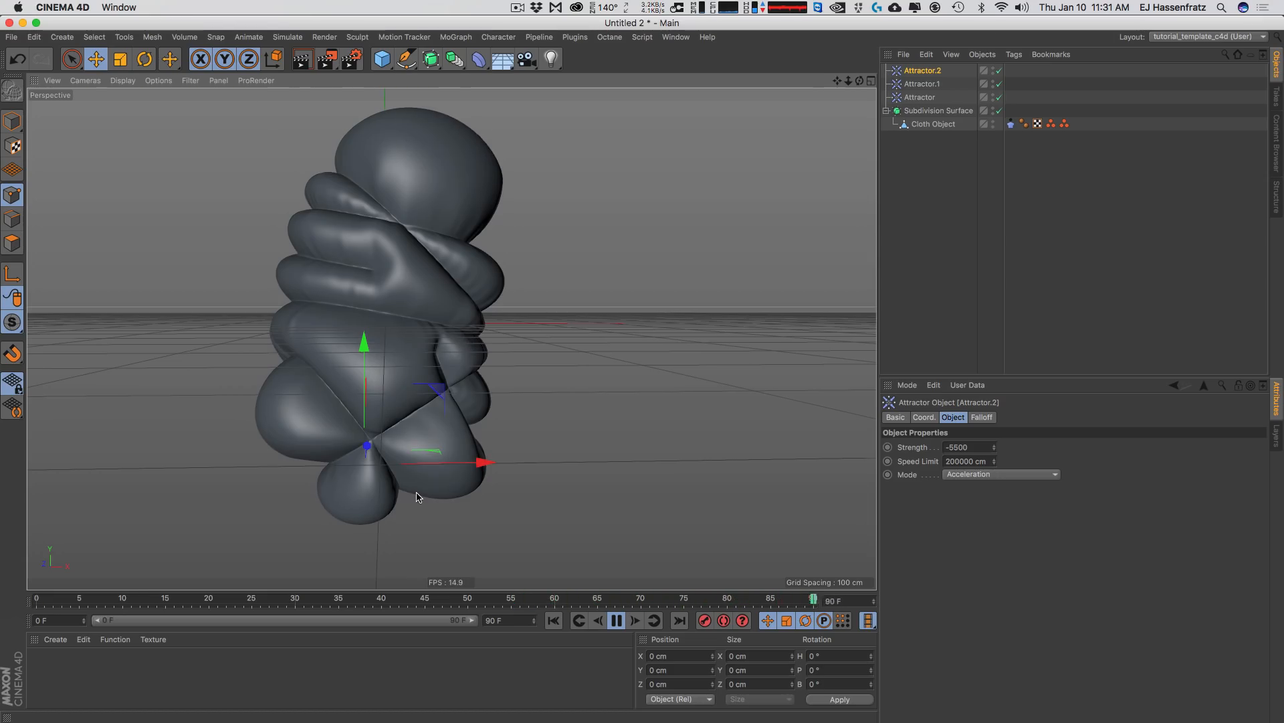
{"action": "left_click_drag", "start_coordinate": [435, 395], "coordinate": [385, 386], "text": "alt"}
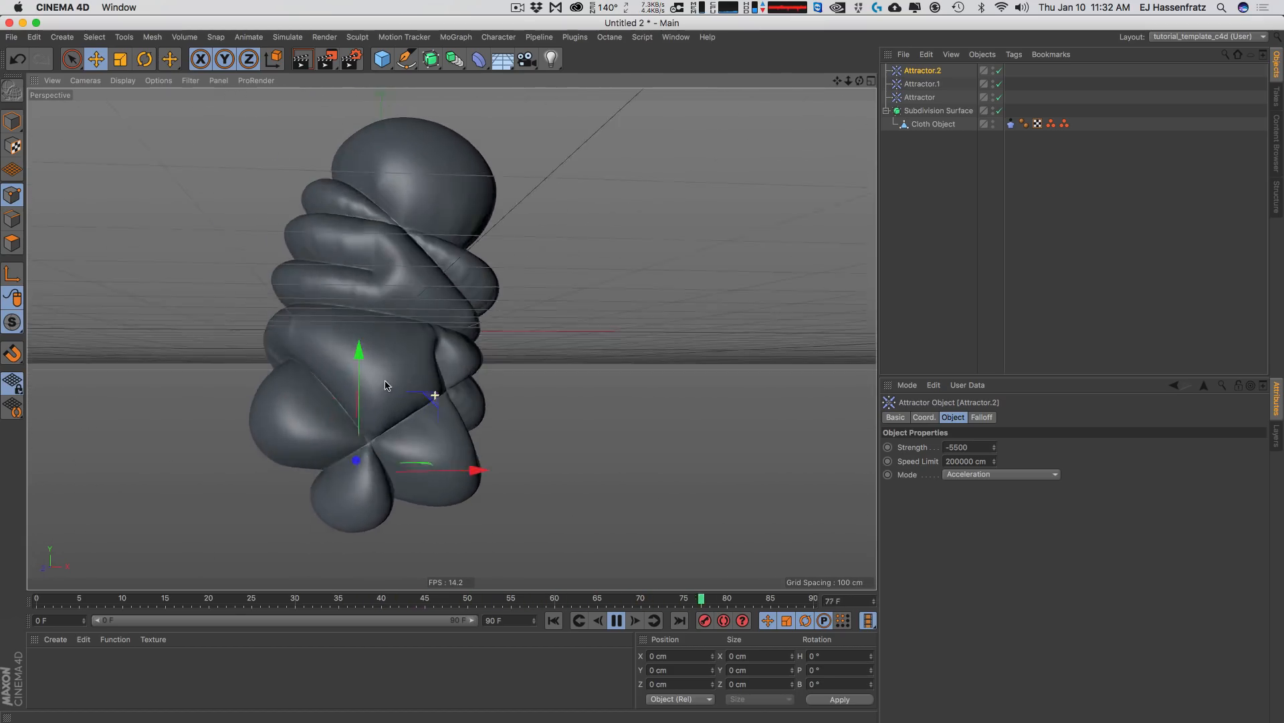
{"action": "key", "text": "F8"}
- Duplicate the lower attractor to mid-height near the side of the body and restart the simulation from frame 0
{"action": "left_click_drag", "start_coordinate": [458, 281], "coordinate": [221, 303], "text": "alt"}
{"action": "left_click_drag", "start_coordinate": [421, 411], "coordinate": [401, 253], "text": "ctrl"}
{"action": "left_click", "coordinate": [554, 621]}
{"action": "left_click", "coordinate": [621, 627]}
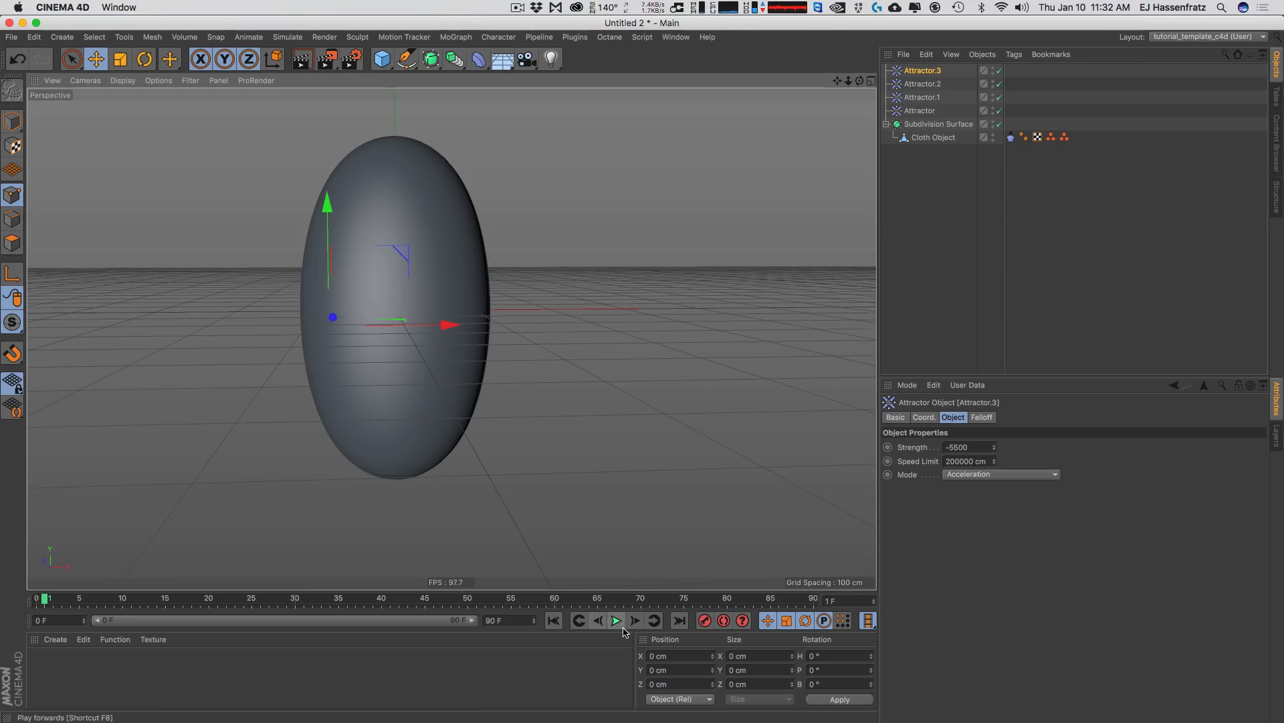
- Play the simulation with four attractors and examine how the whole body inflates from different angles
{"action": "left_click_drag", "start_coordinate": [308, 289], "coordinate": [330, 328], "text": "alt"}
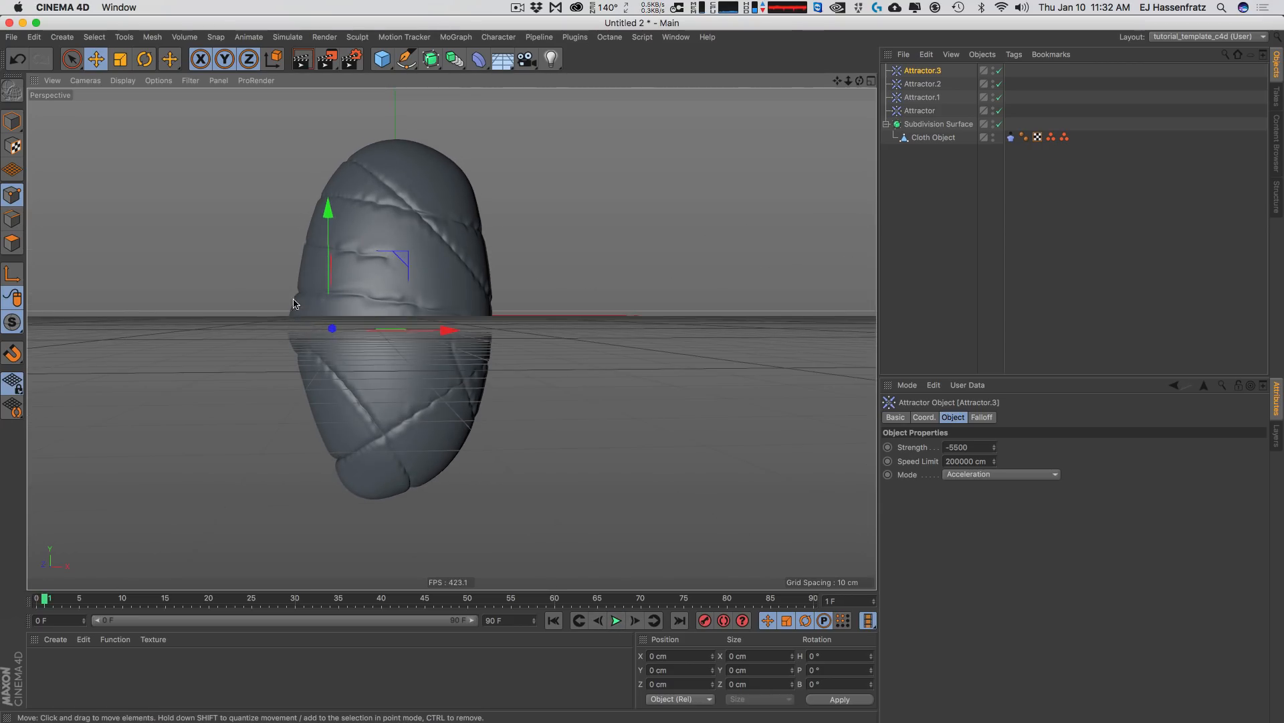
{"action": "left_click", "coordinate": [617, 620]}
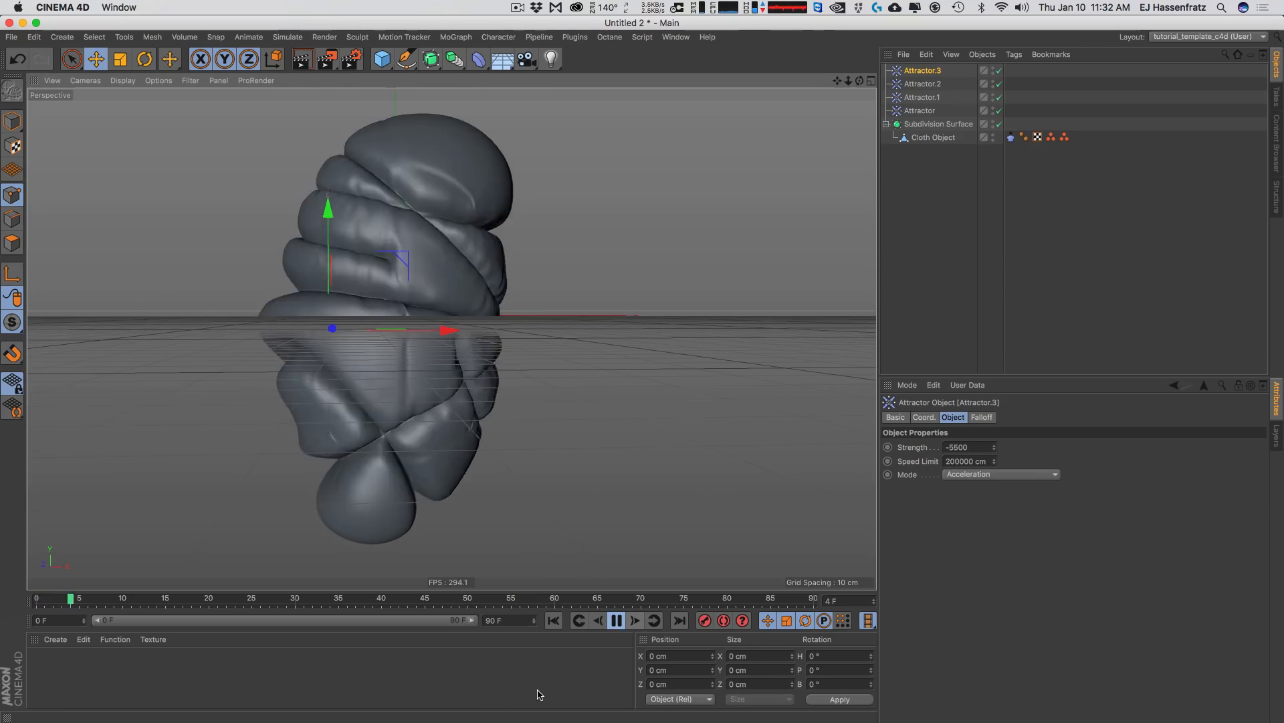
{"action": "left_click_drag", "start_coordinate": [413, 432], "coordinate": [592, 328], "text": "alt"}
- Set the Cloth tag's Stiffness to 89 %, Rubber to 46 % and Size to 150 % during playback, examine the wrinkles, and rewind to frame 0
{"action": "left_click", "coordinate": [1011, 137]}
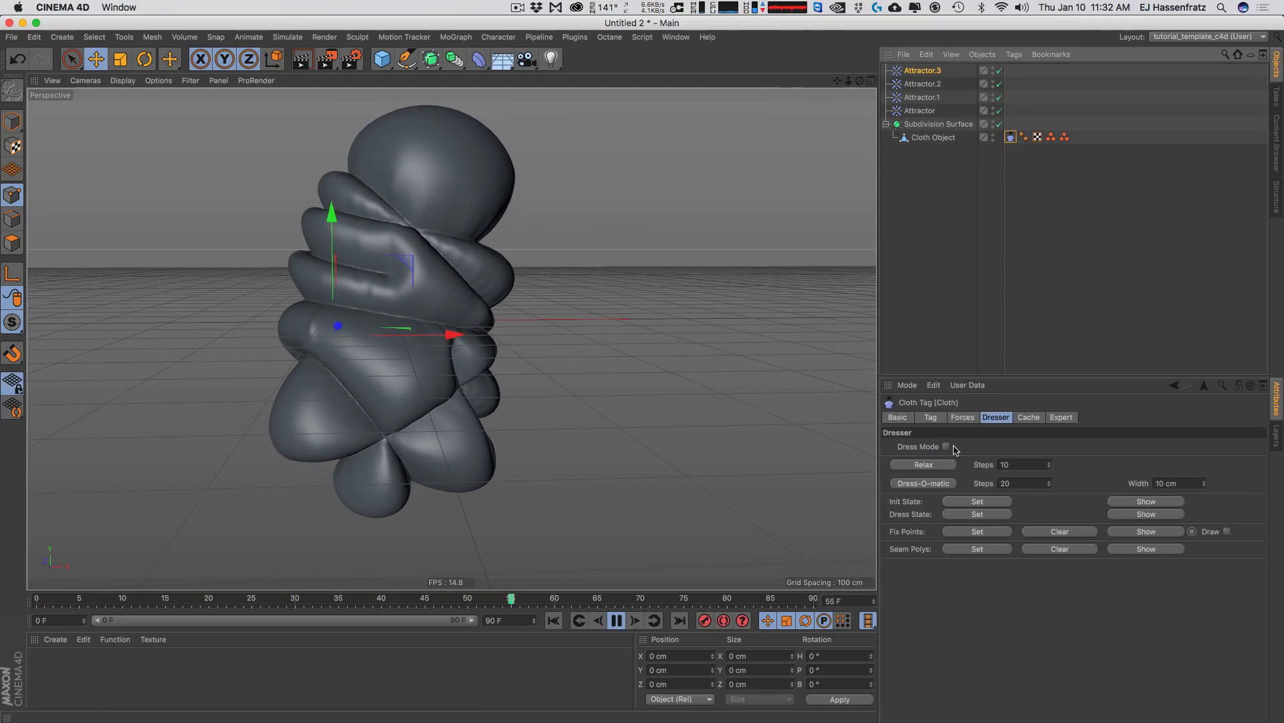
{"action": "left_click", "coordinate": [963, 417]}
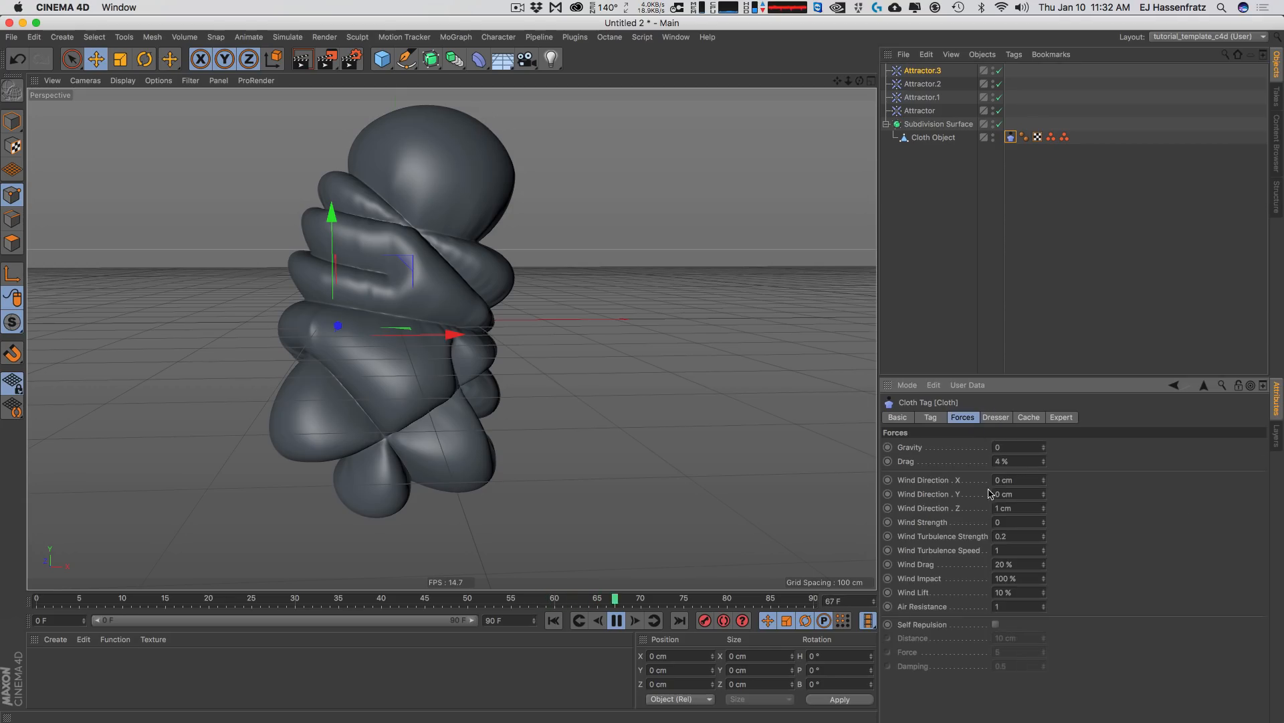
{"action": "left_click", "coordinate": [931, 417]}
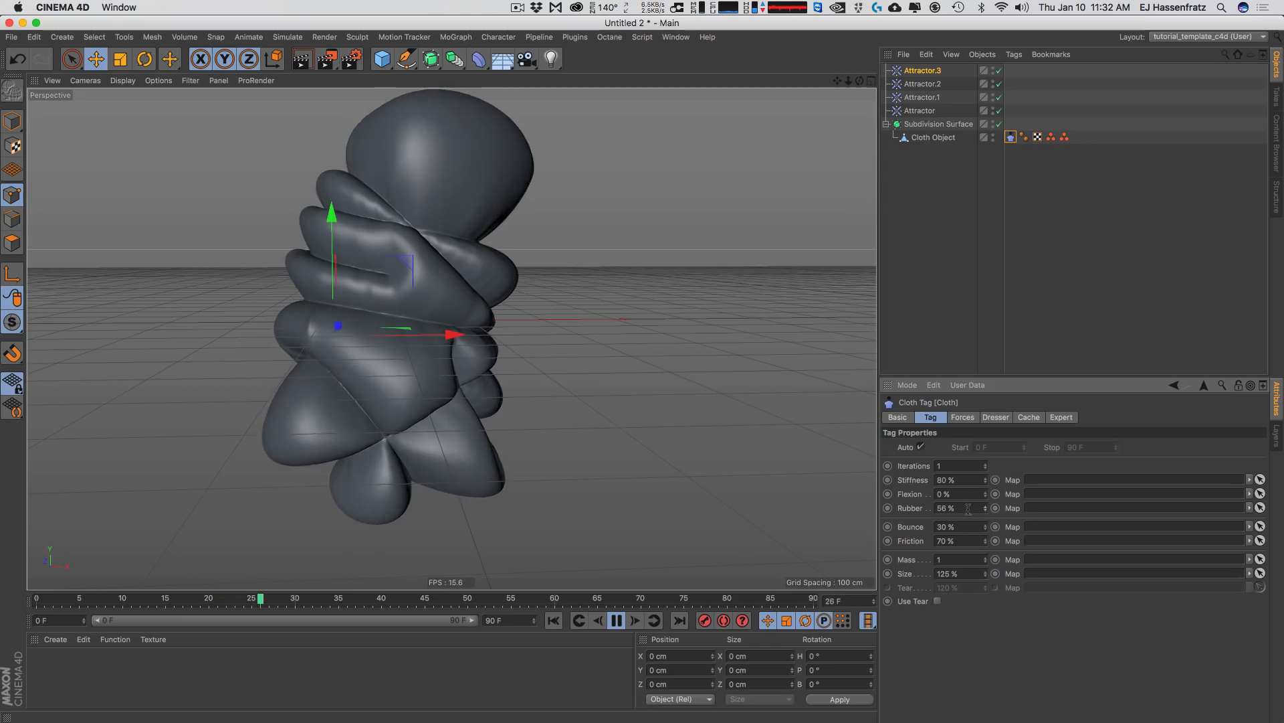
{"action": "left_click_drag", "start_coordinate": [536, 467], "coordinate": [438, 431], "text": "alt"}
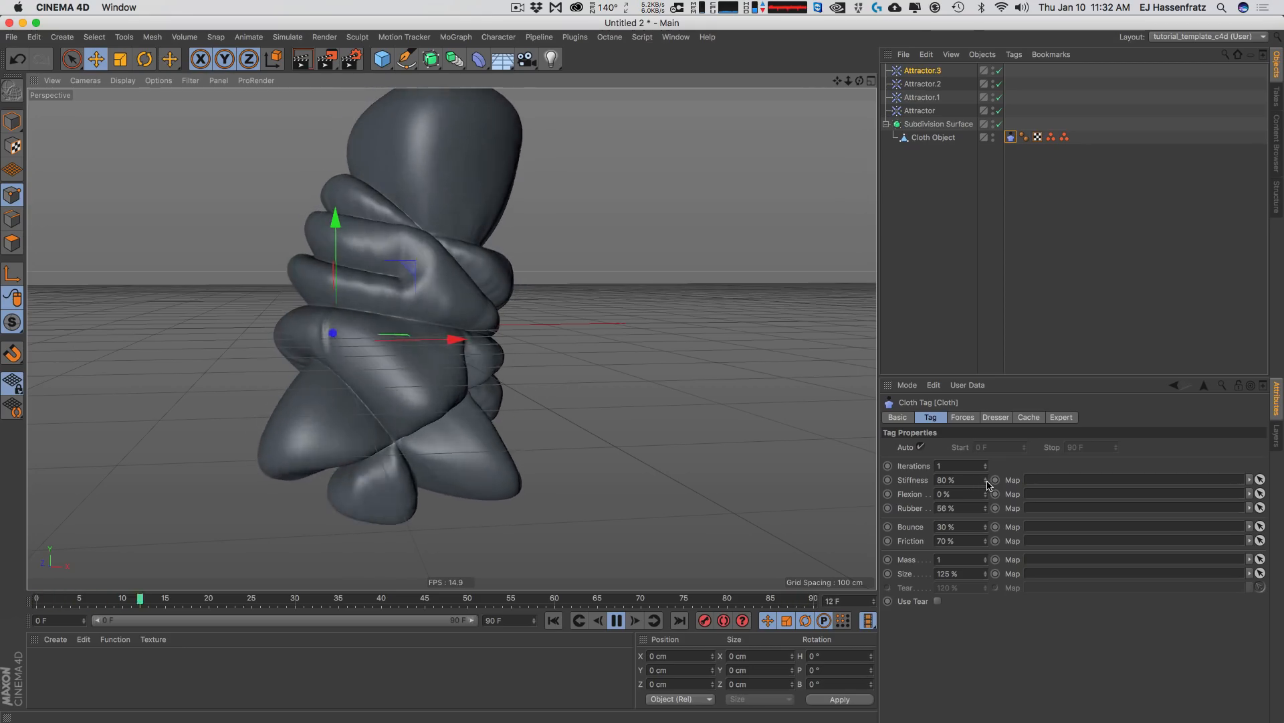
{"action": "left_click_drag", "start_coordinate": [986, 480], "coordinate": [986, 492]}
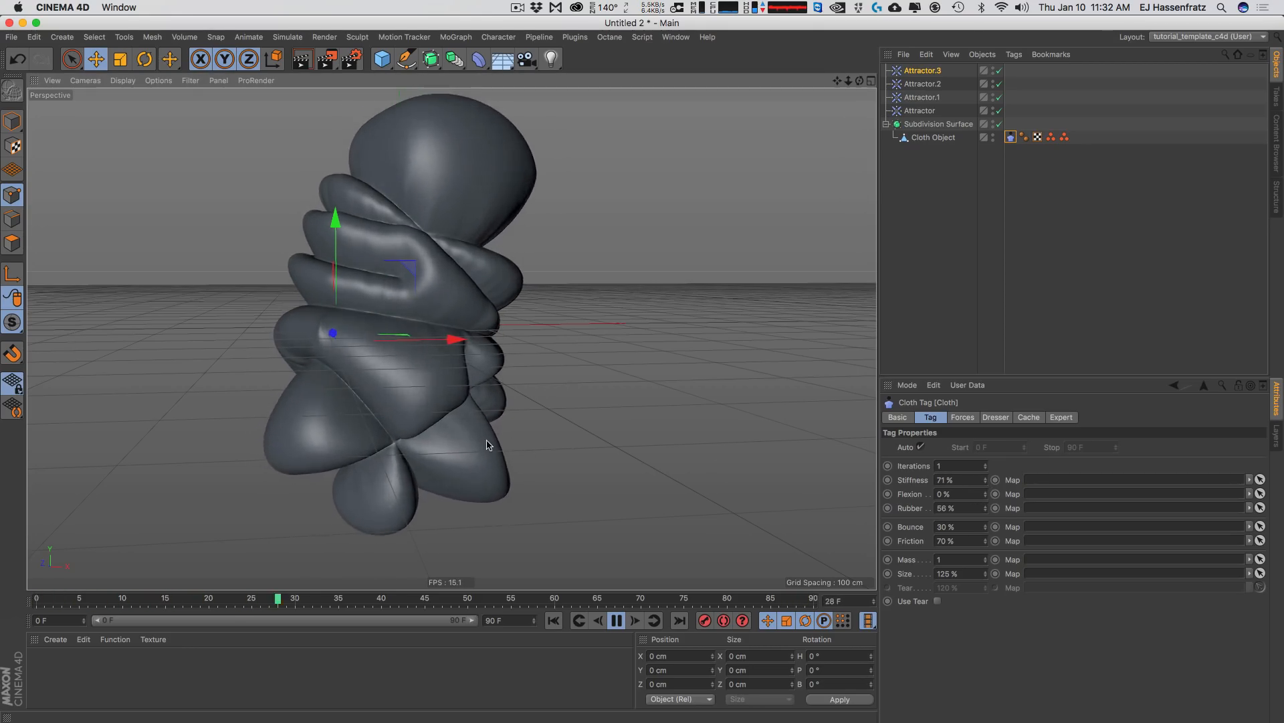
{"action": "left_click_drag", "start_coordinate": [493, 444], "coordinate": [445, 472], "text": "alt"}
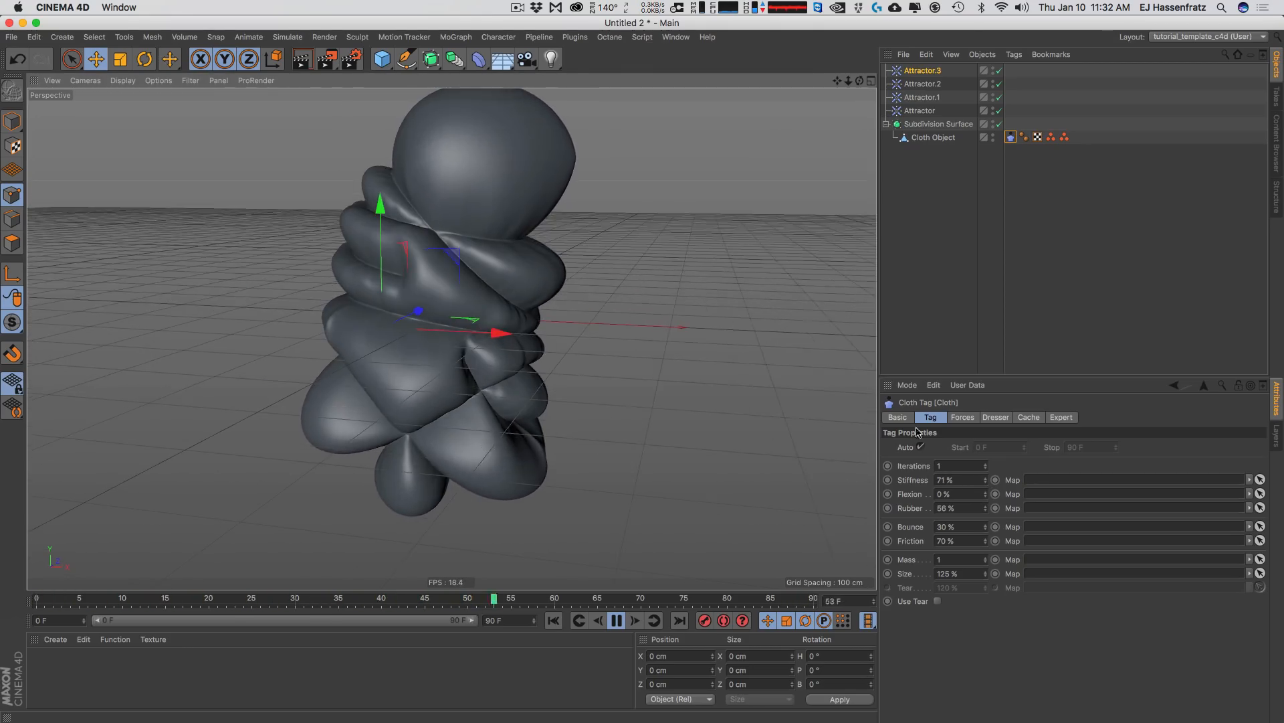
{"action": "left_click_drag", "start_coordinate": [985, 512], "coordinate": [982, 477]}
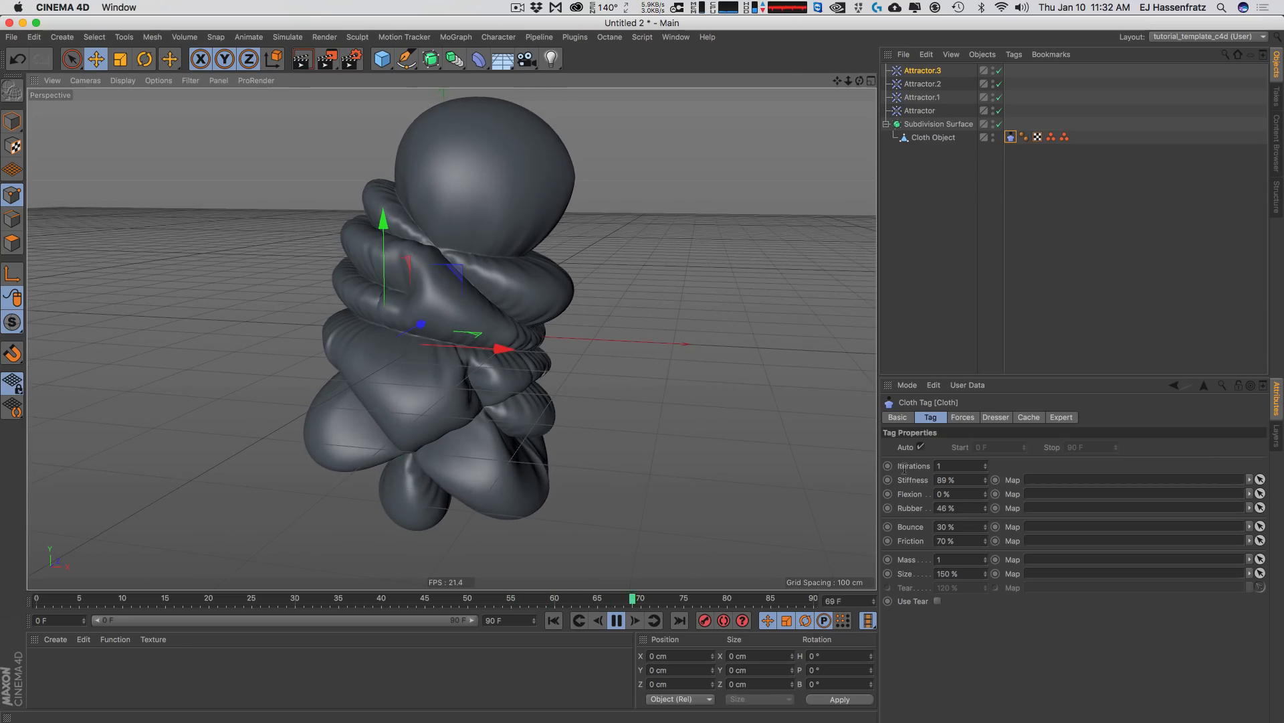
{"action": "mouse_move", "coordinate": [477, 313]}
{"action": "left_mouse_down", "text": "alt"}
{"action": "mouse_move", "coordinate": [464, 298]}
{"action": "mouse_move", "coordinate": [461, 318]}
{"action": "left_mouse_up", "text": "alt"}
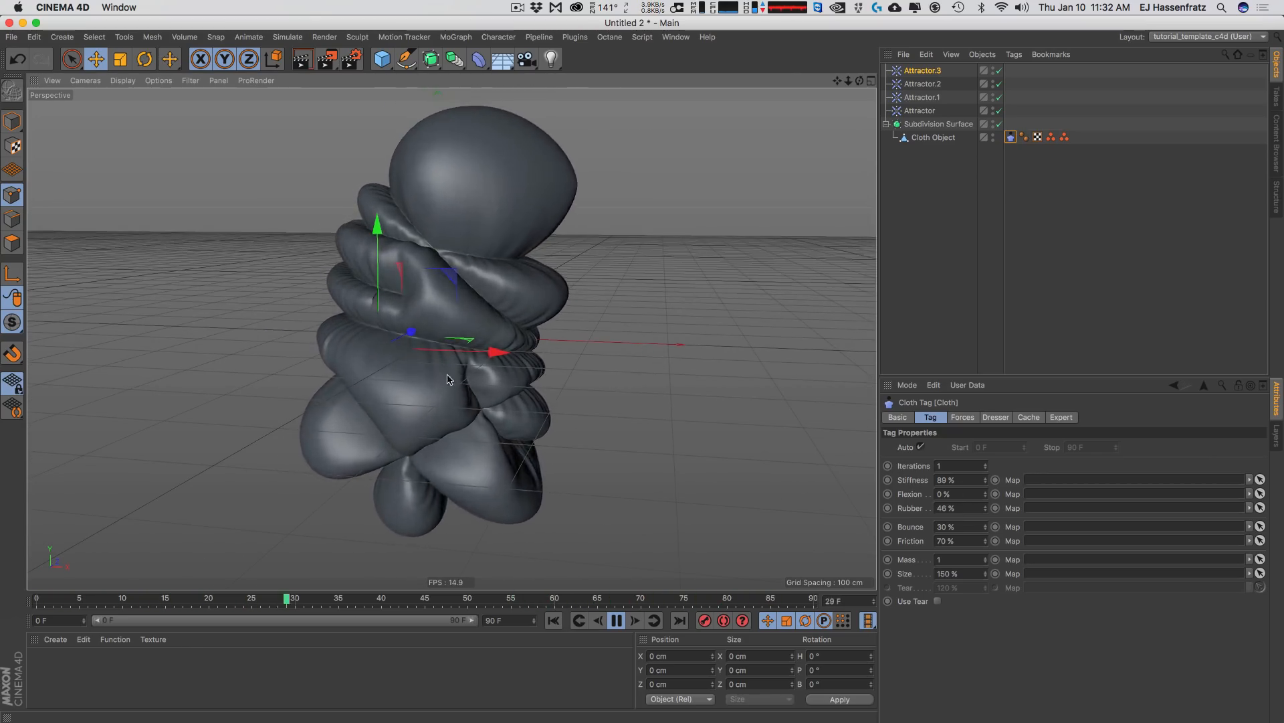
{"action": "left_click", "coordinate": [554, 621]}
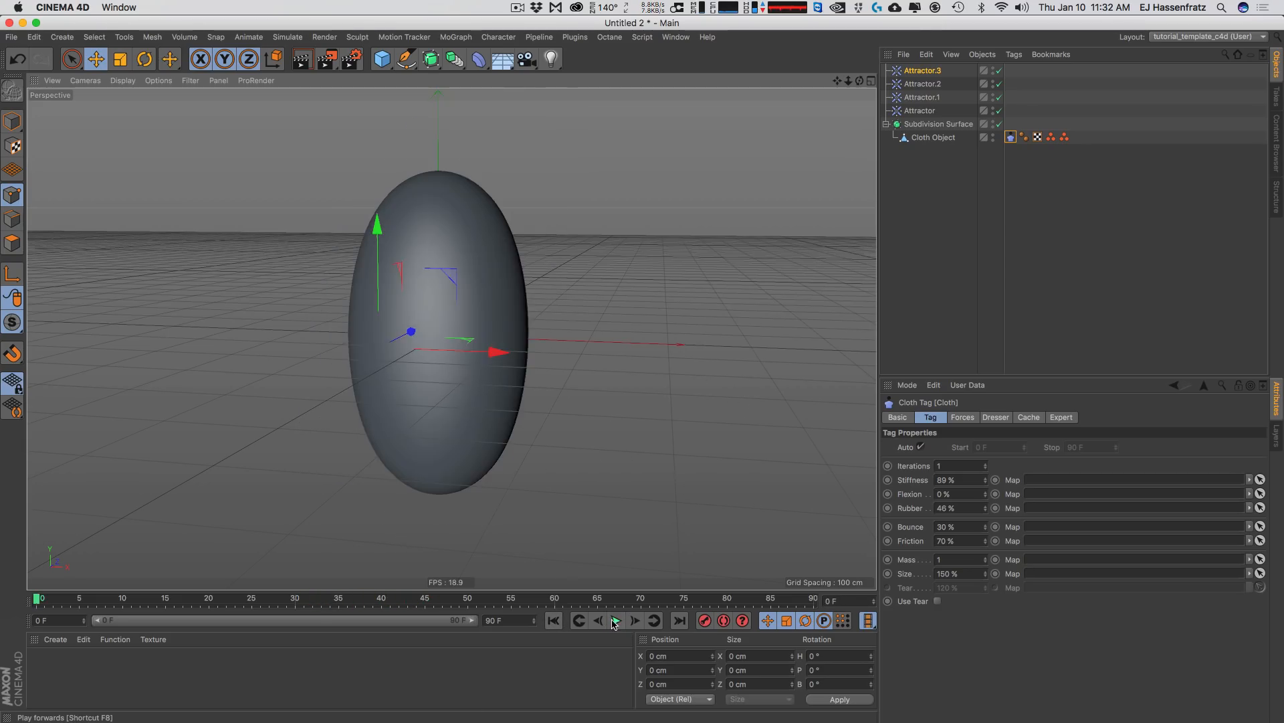
- Select all four attractors and keyframe their Strength at -5500 on frame 10
{"action": "left_click", "coordinate": [555, 622]}
{"action": "left_click", "coordinate": [930, 113], "text": "shift"}
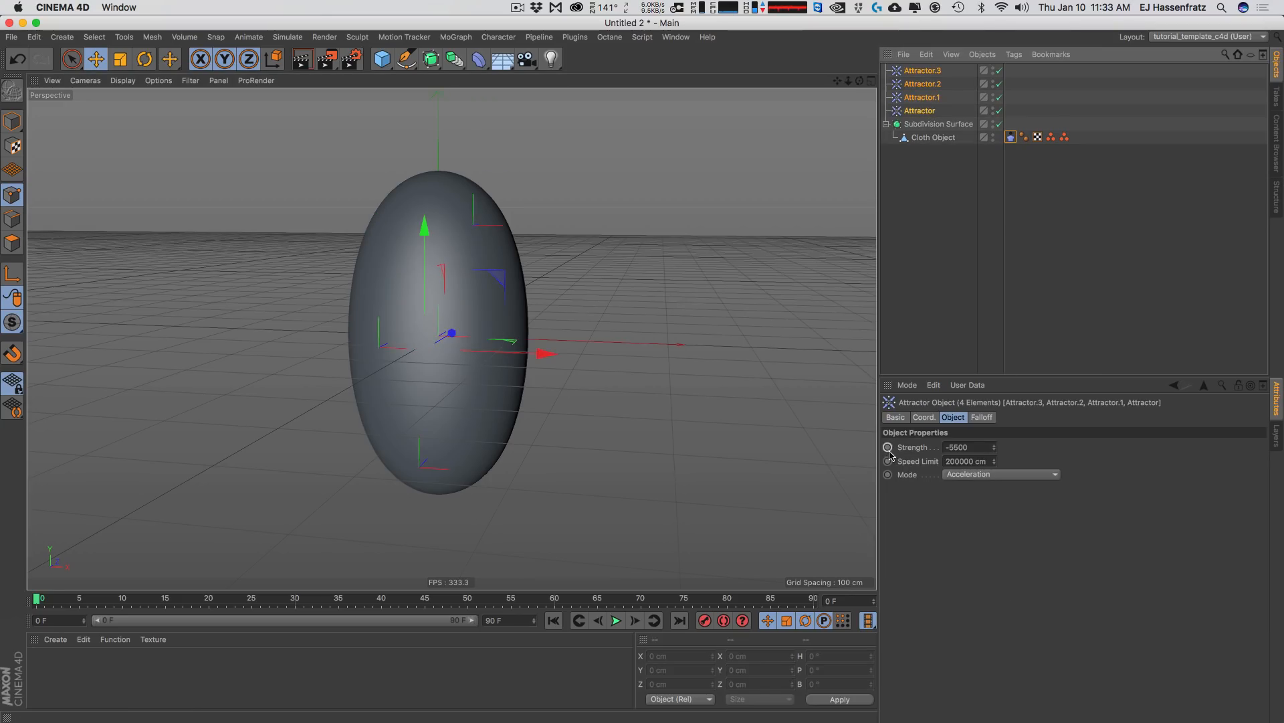
{"action": "left_click", "coordinate": [122, 597]}
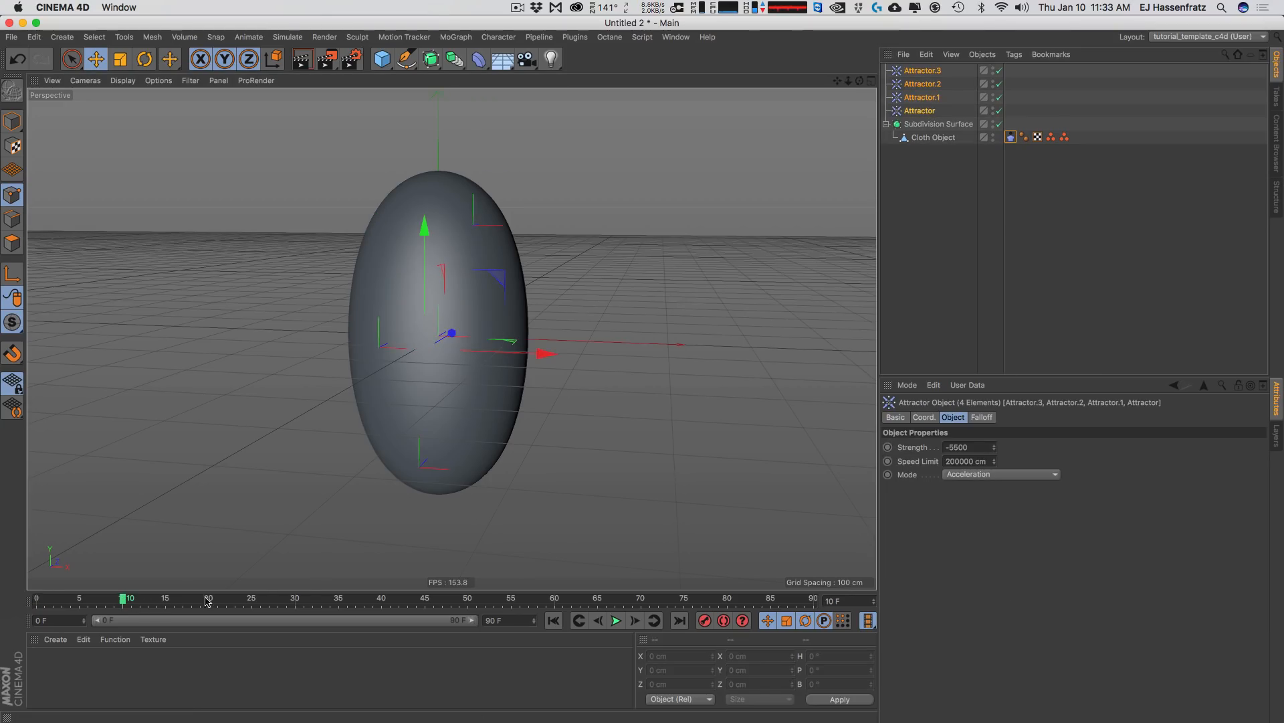
{"action": "left_click", "coordinate": [889, 448]}
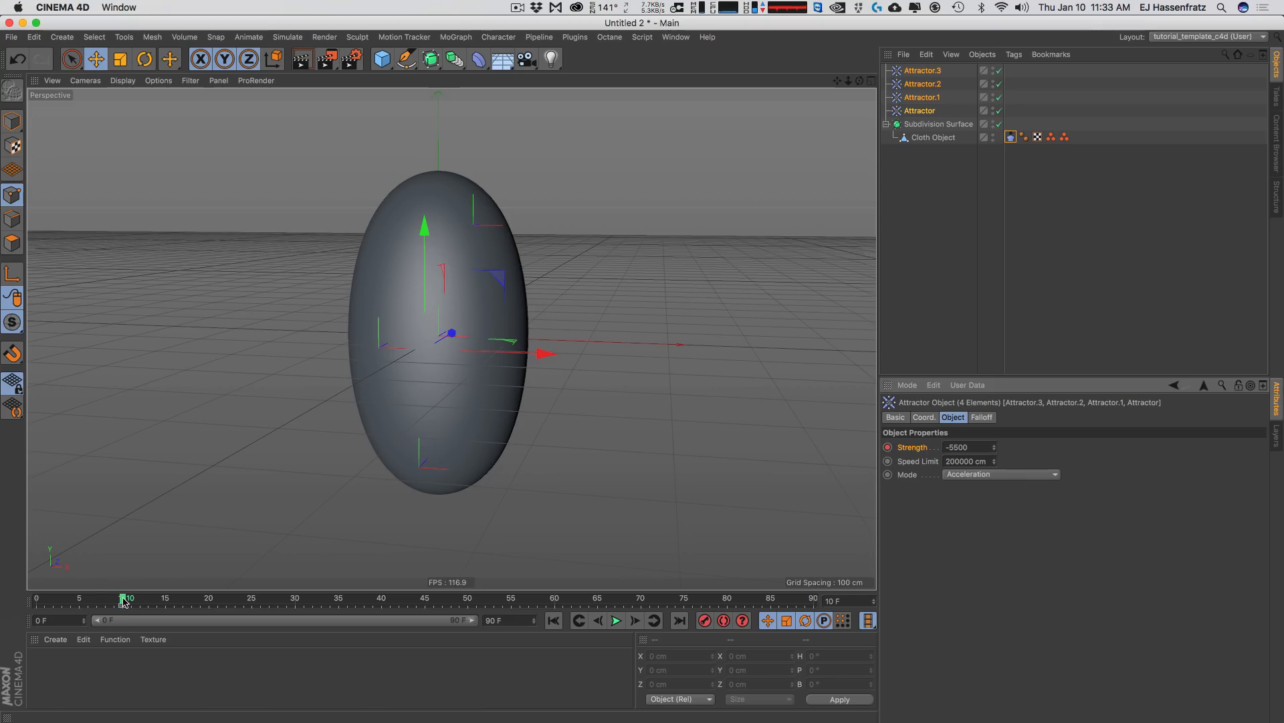
- Keyframe the Strength of the selected attractors at 0 on frame 0
{"action": "left_click_drag", "start_coordinate": [123, 602], "coordinate": [37, 598]}
{"action": "left_click", "coordinate": [964, 446]}
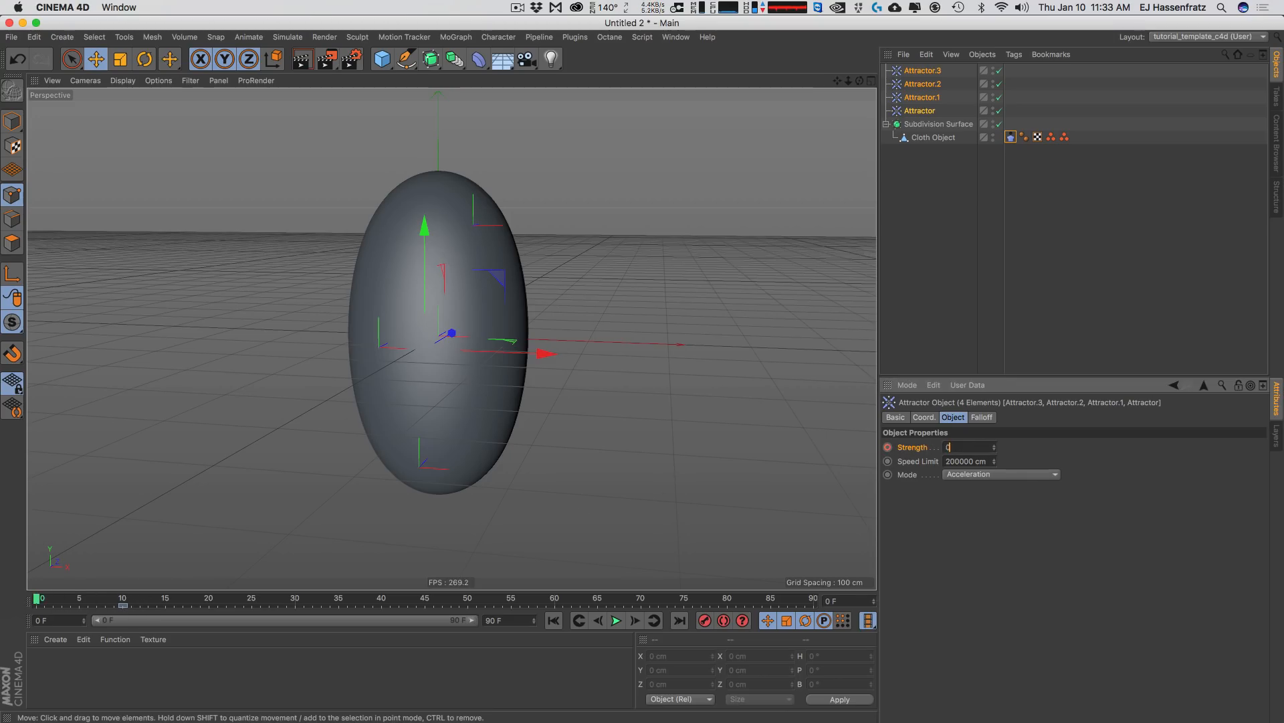
{"action": "left_click", "coordinate": [888, 448]}
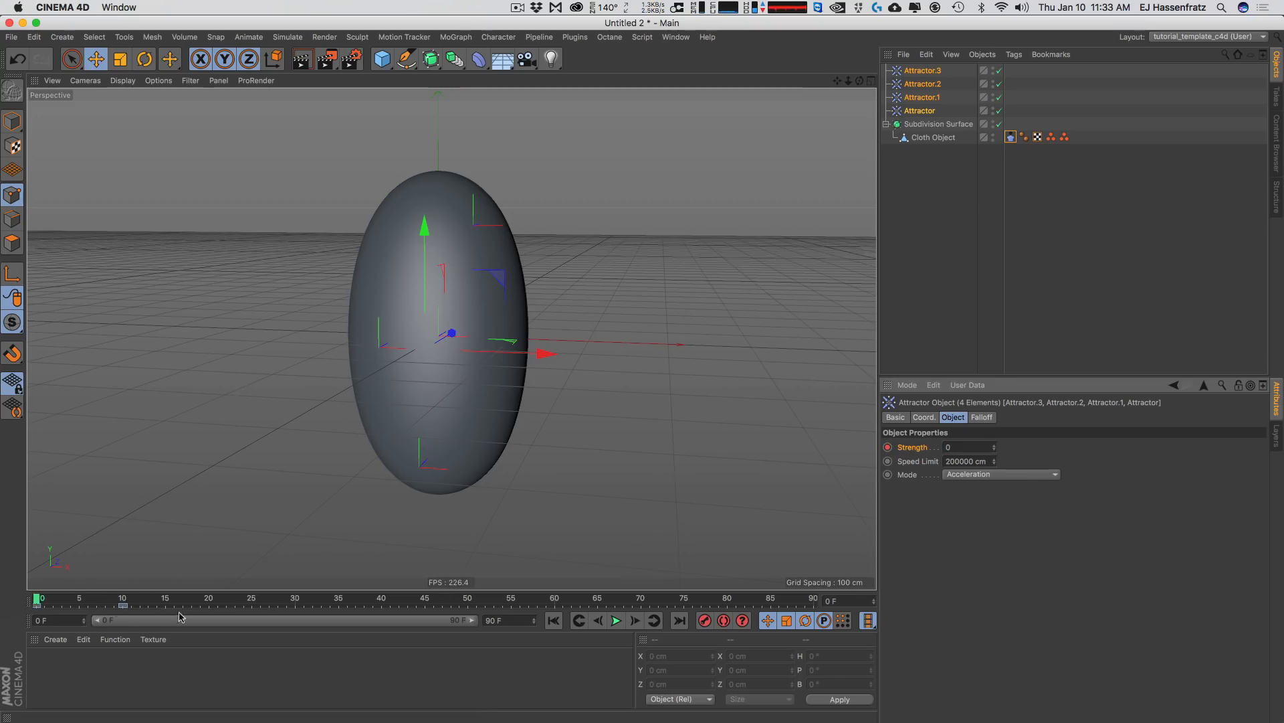
- Stagger the Strength keyframes in the Dope Sheet, starting Attractor.3 at frame 16, Attractor.2 at frame 22 and Attractor.1 at about frame 8
{"action": "left_click", "coordinate": [675, 37]}
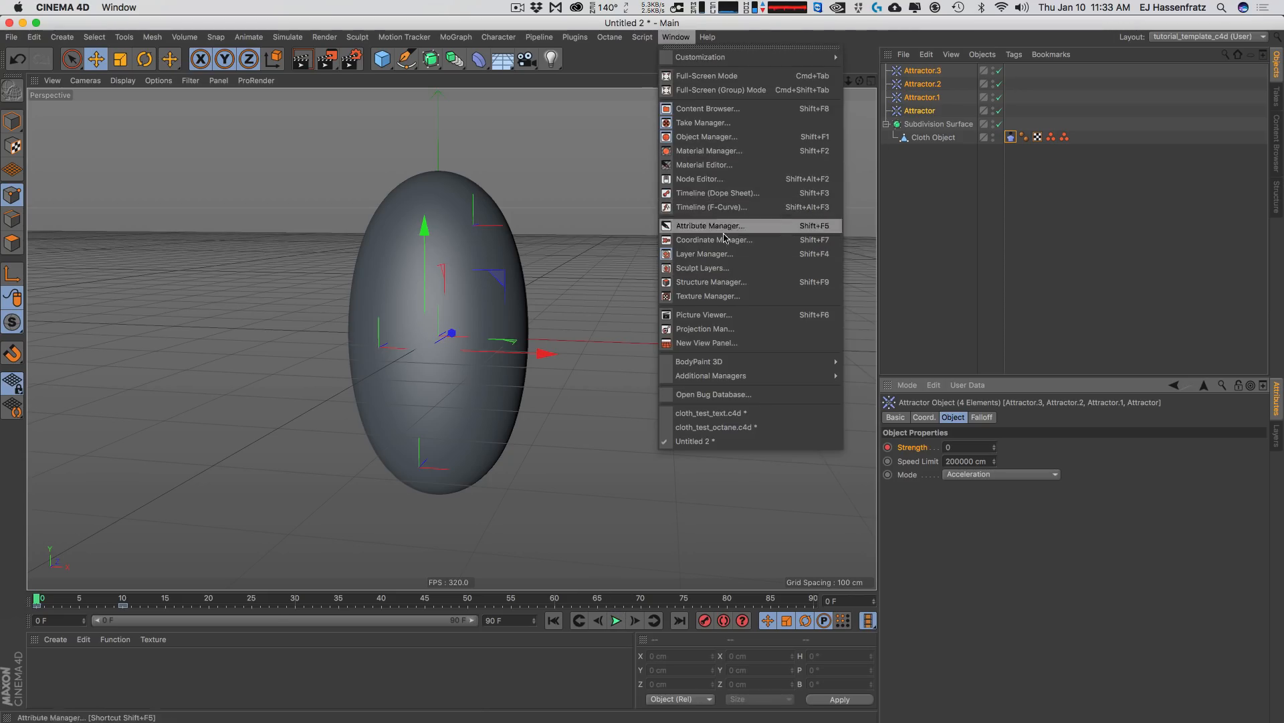
{"action": "left_click", "coordinate": [722, 197]}
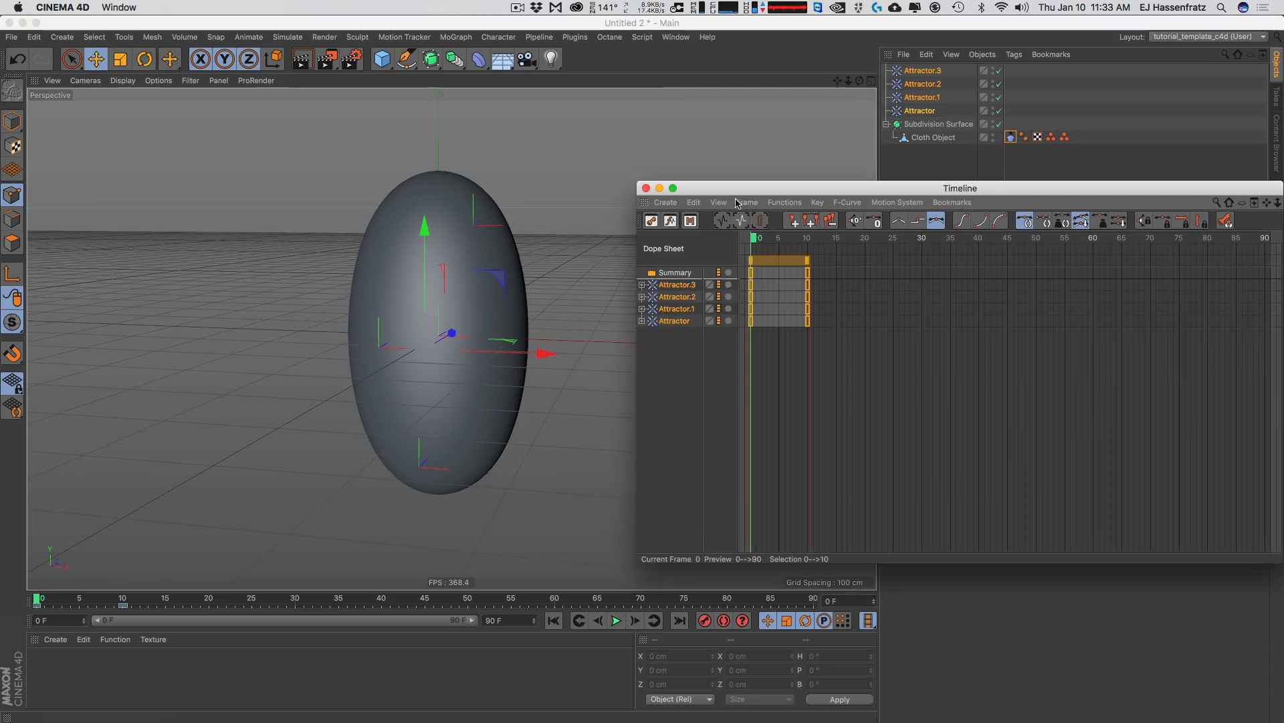
{"action": "left_click_drag", "start_coordinate": [743, 188], "coordinate": [472, 196]}
{"action": "left_click_drag", "start_coordinate": [521, 265], "coordinate": [611, 265]}
{"action": "left_click_drag", "start_coordinate": [505, 265], "coordinate": [629, 265]}
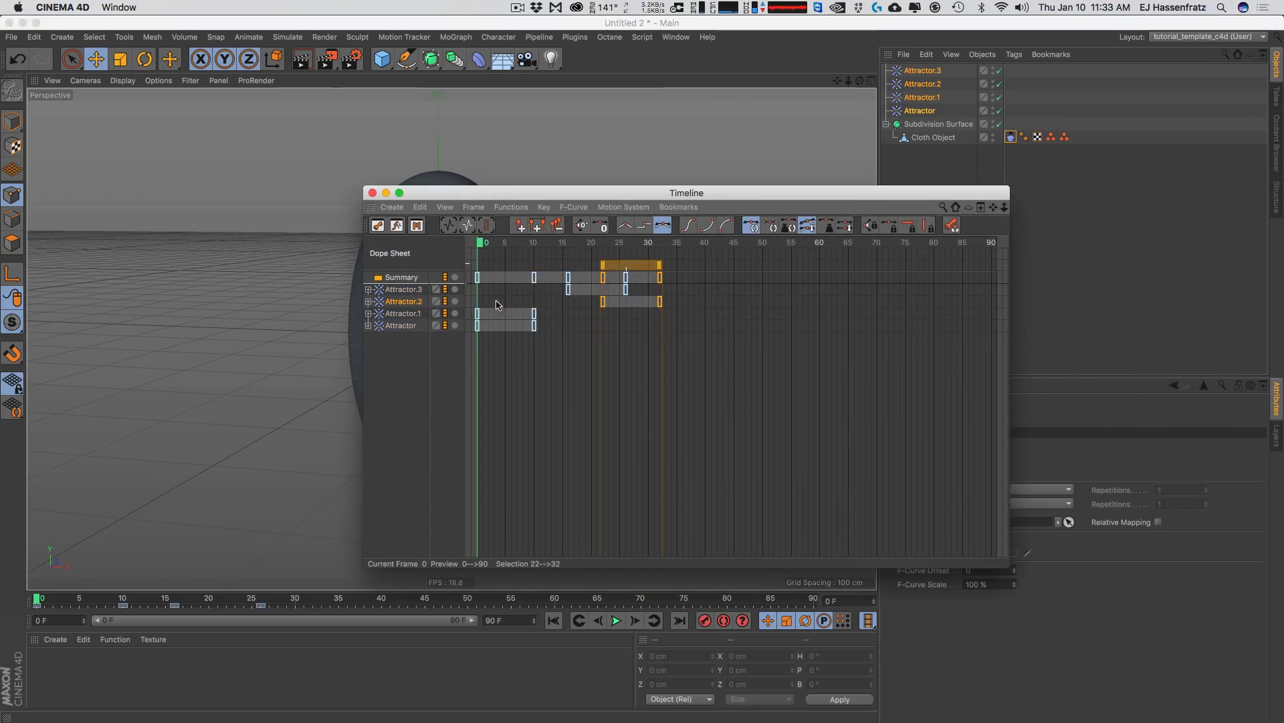
{"action": "left_click", "coordinate": [402, 317]}
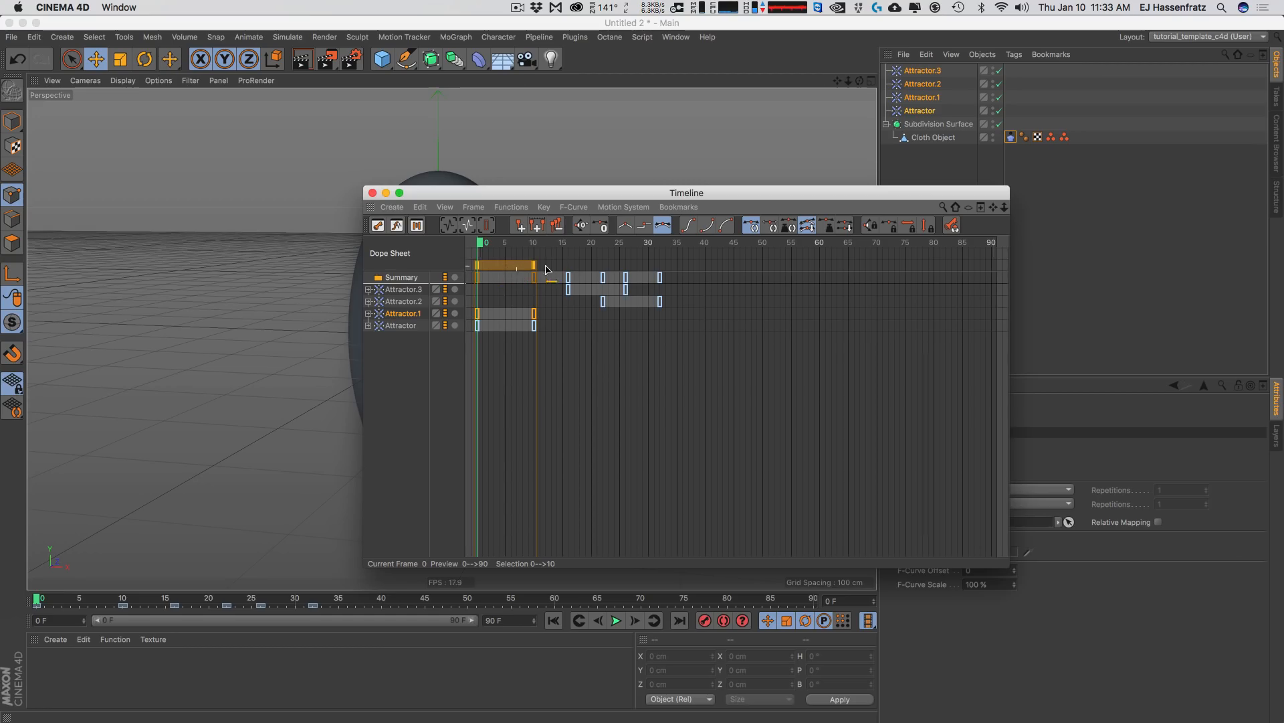
{"action": "left_click_drag", "start_coordinate": [547, 269], "coordinate": [526, 249]}
{"action": "left_click", "coordinate": [374, 193]}
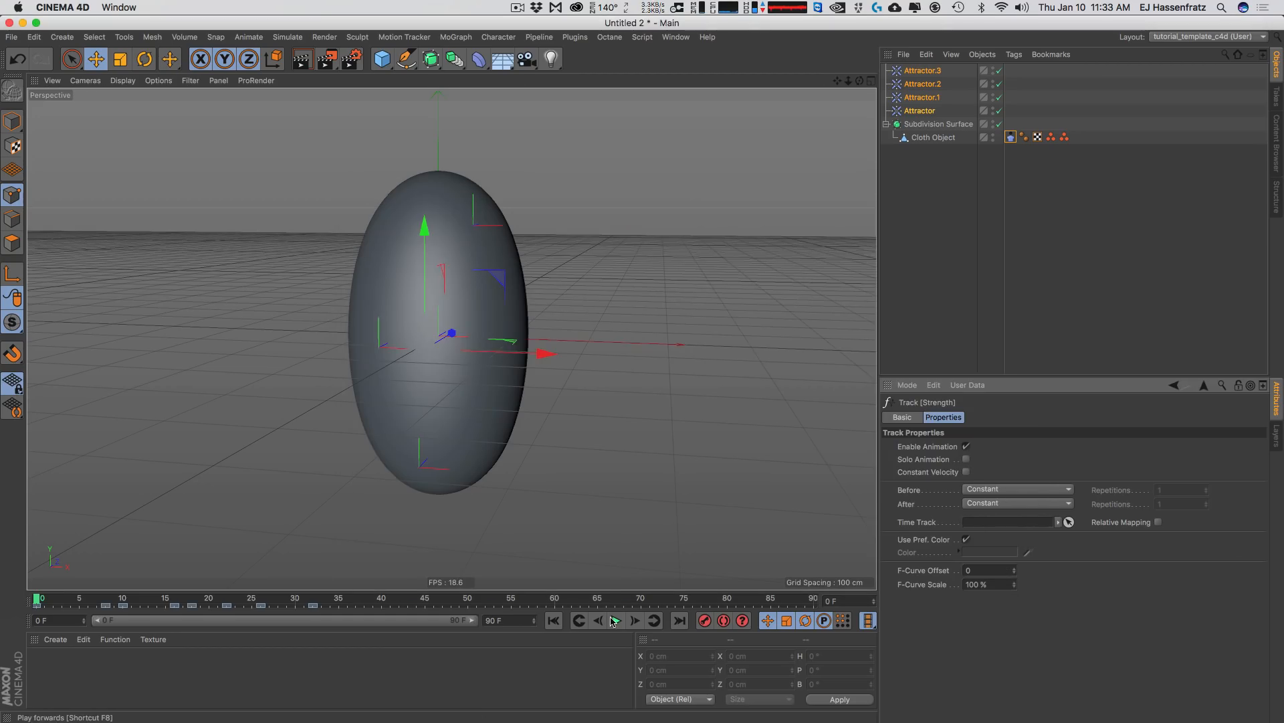
- Play the simulation with the staggered attractor keyframes, examine how the lobes inflate in turn, and stop playback
{"action": "key", "text": "F8"}
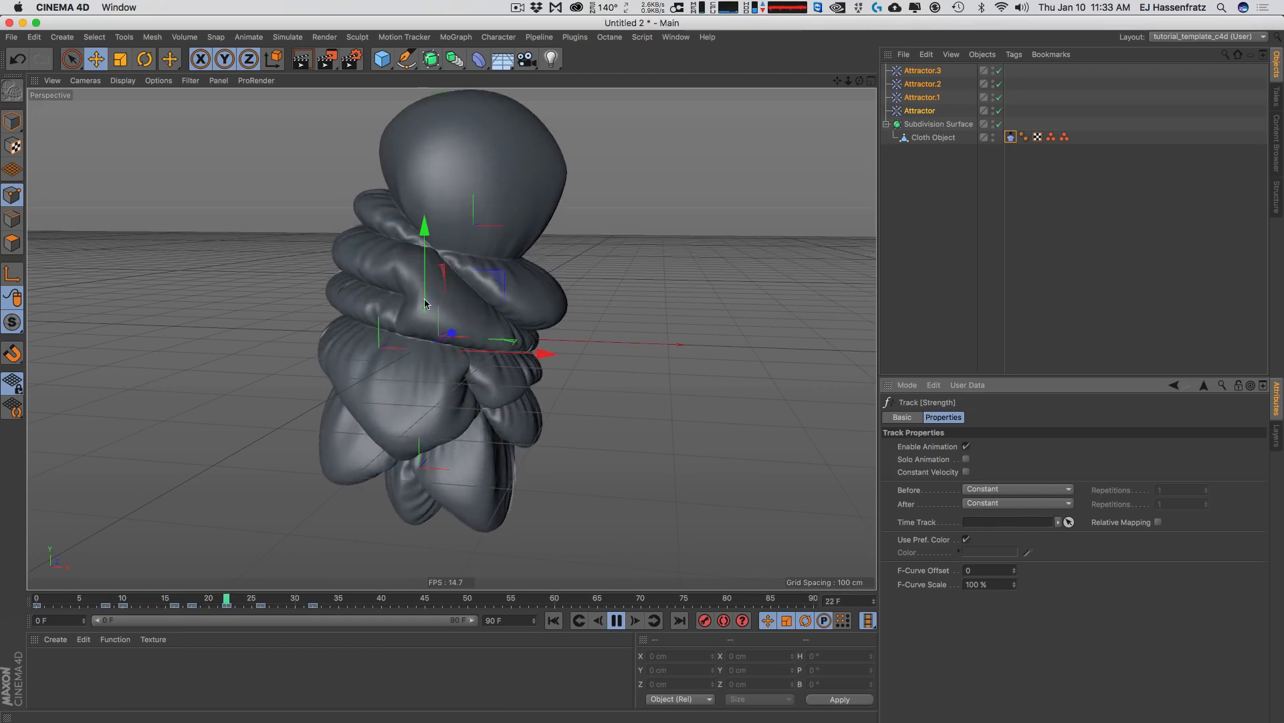
{"action": "left_click_drag", "start_coordinate": [400, 346], "coordinate": [436, 341], "text": "alt"}
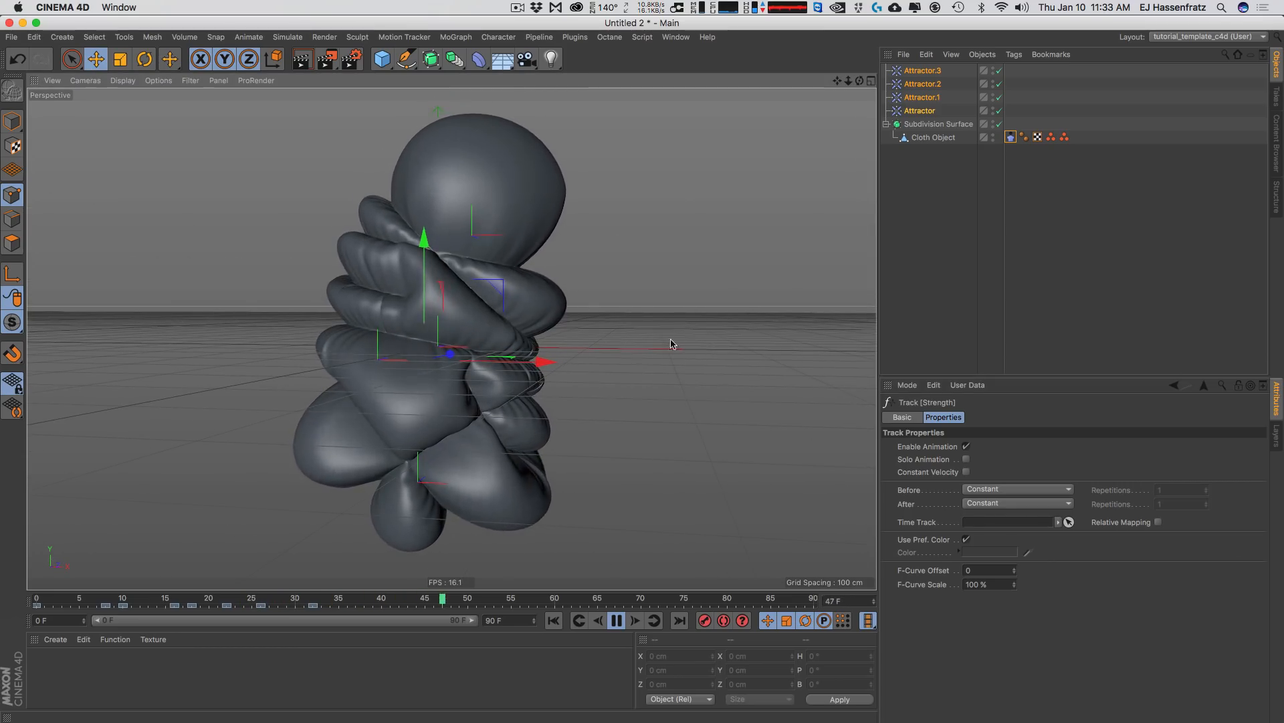
{"action": "key", "text": "F8"}
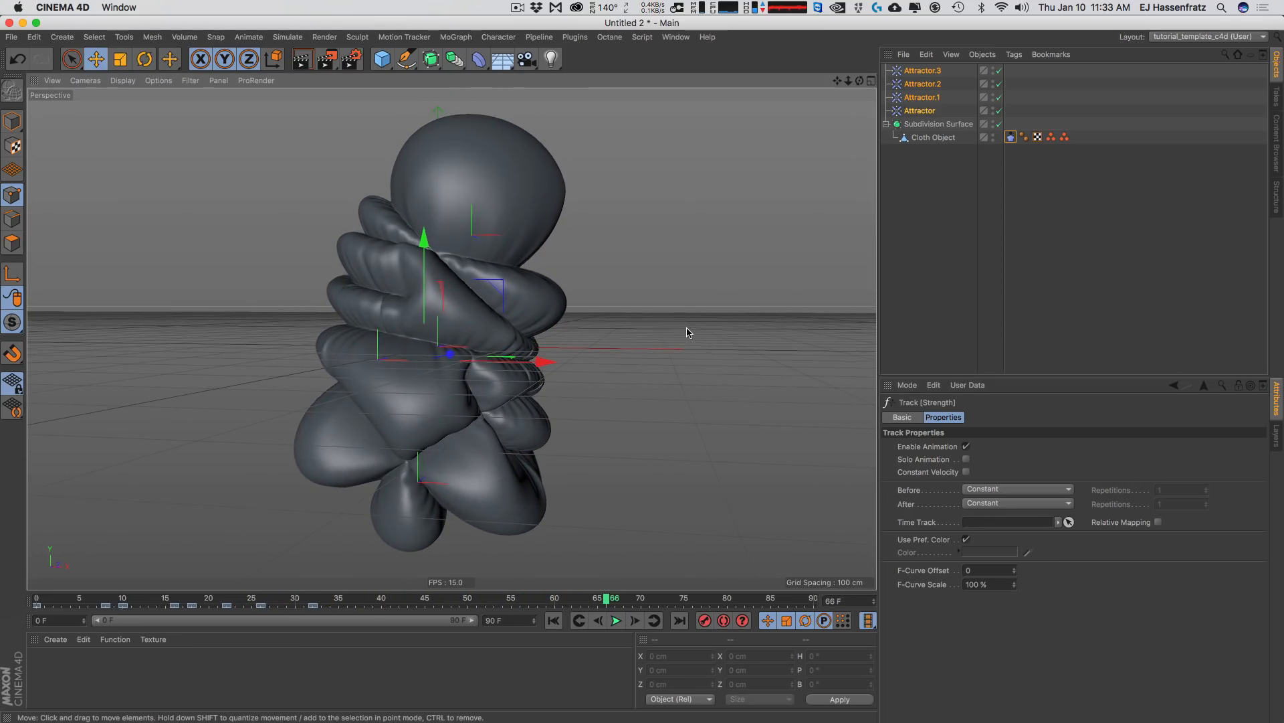
- Review the Cloth tag's properties, play the first few frames to examine the early wrinkling, and rewind to frame 0
{"action": "left_click", "coordinate": [1009, 137]}
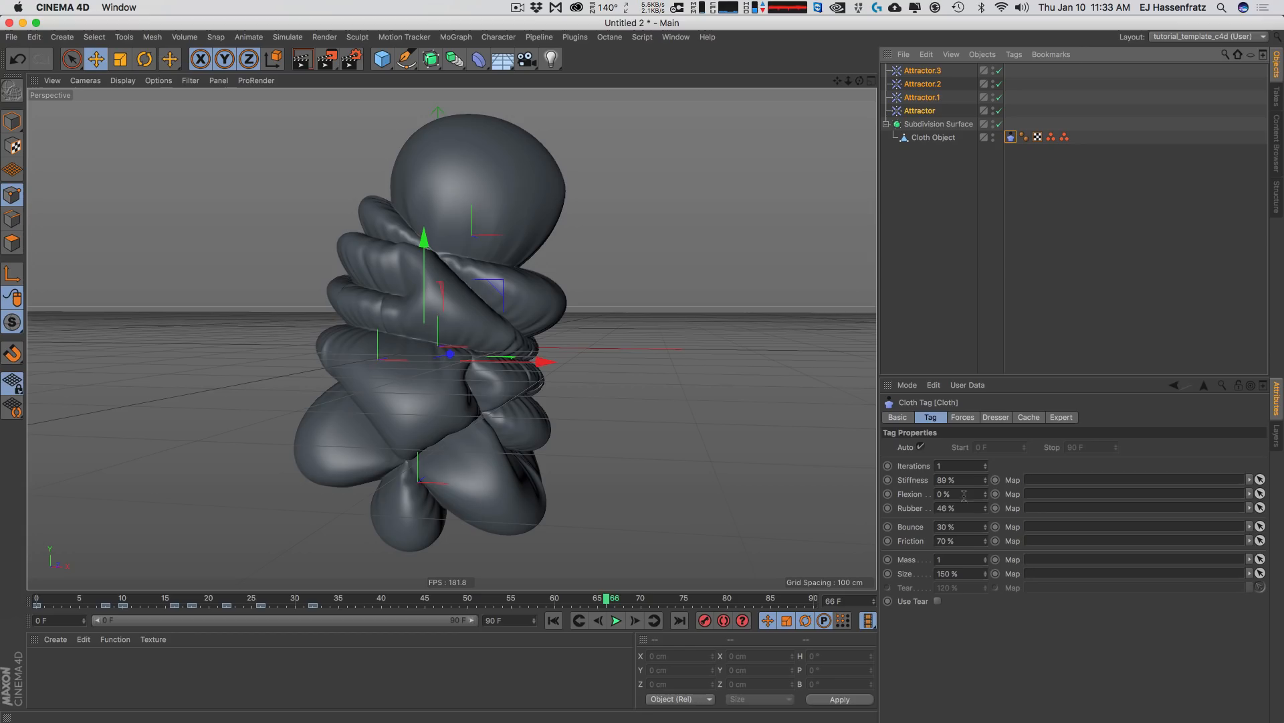
{"action": "left_click", "coordinate": [573, 625]}
{"action": "left_click", "coordinate": [616, 621]}
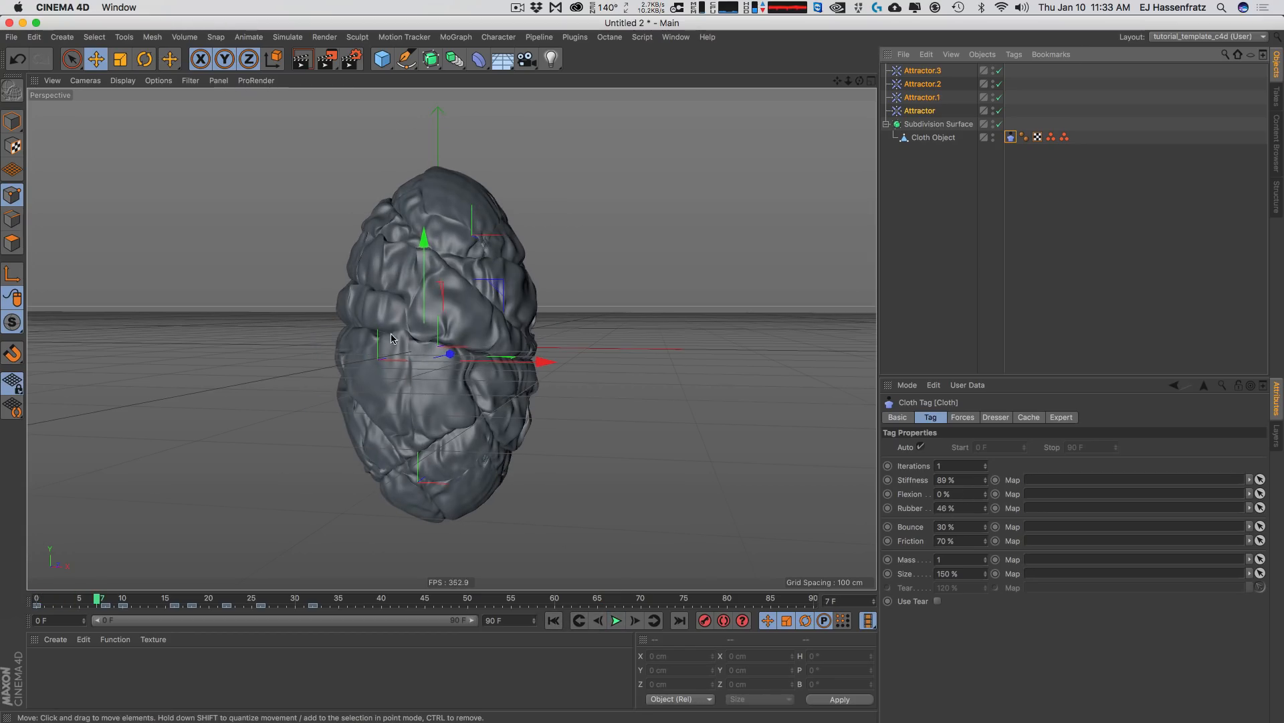
{"action": "left_click", "coordinate": [553, 620]}
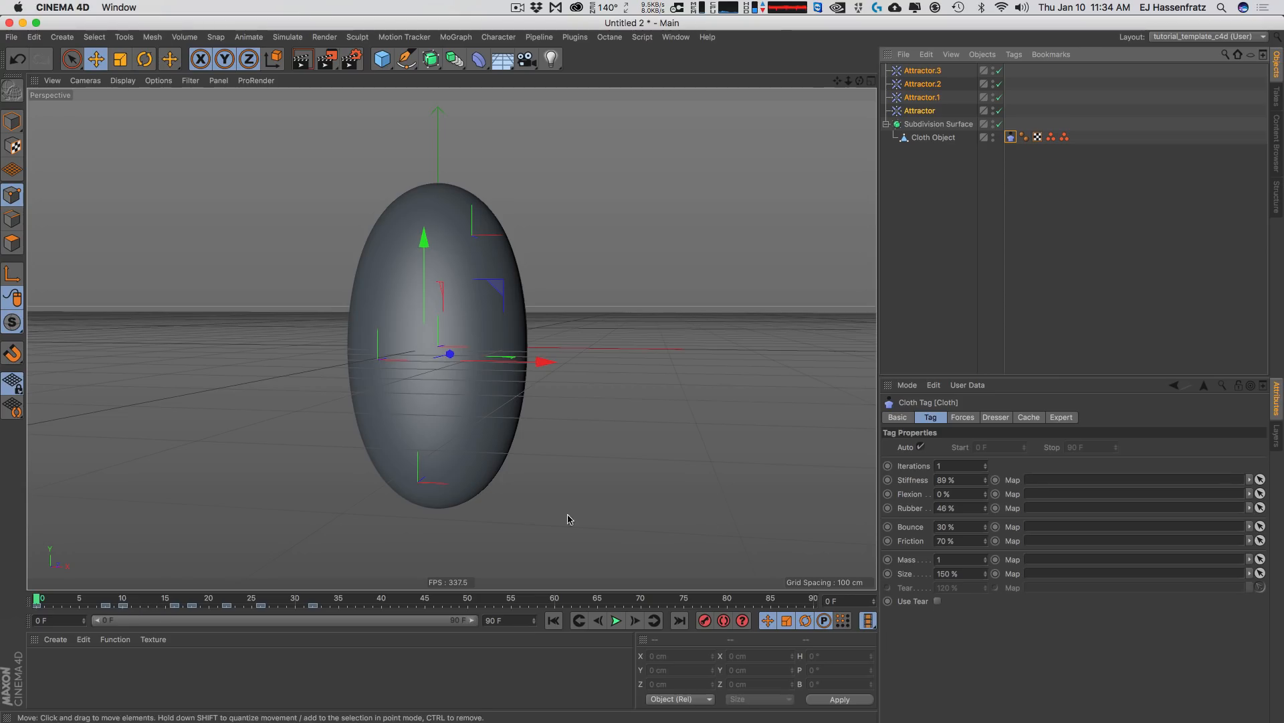
- Keyframe the Cloth tag's Size at 100 % on frame 0 and 150 % on frame 30, and replay the simulation
{"action": "left_click_drag", "start_coordinate": [964, 574], "coordinate": [892, 576]}
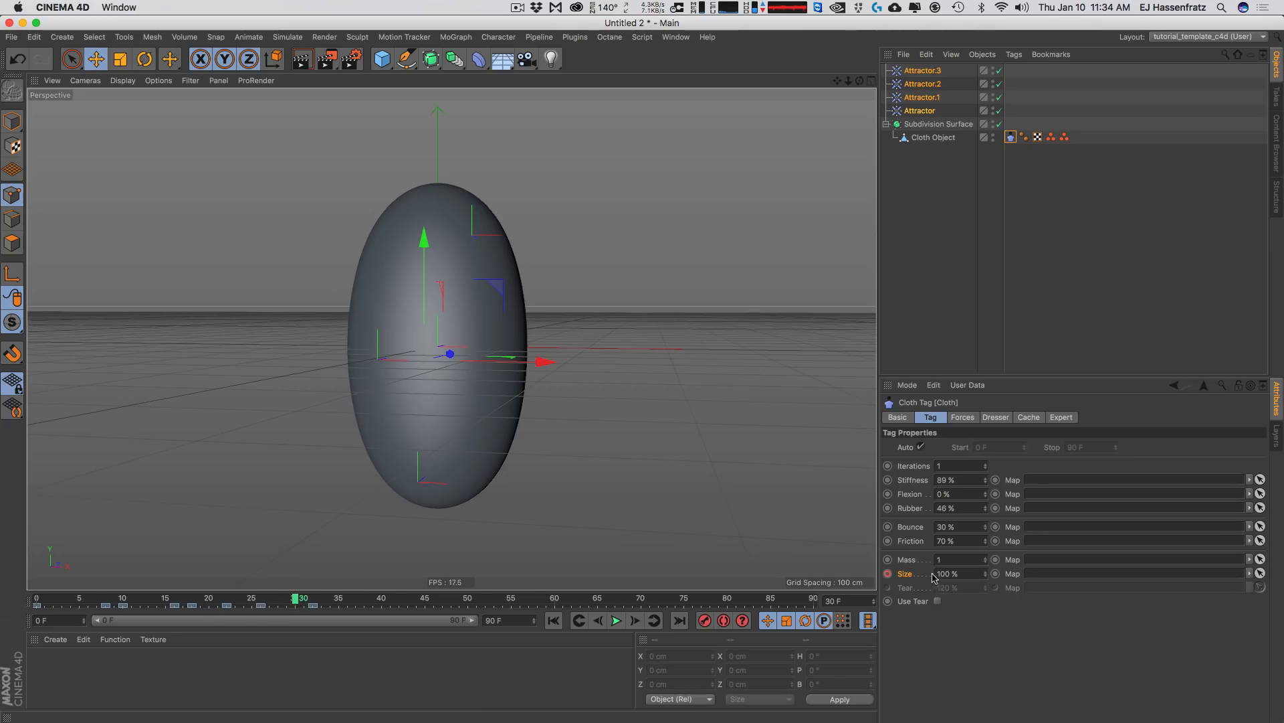
{"action": "left_click_drag", "start_coordinate": [955, 574], "coordinate": [904, 581]}
{"action": "key", "text": "Return"}
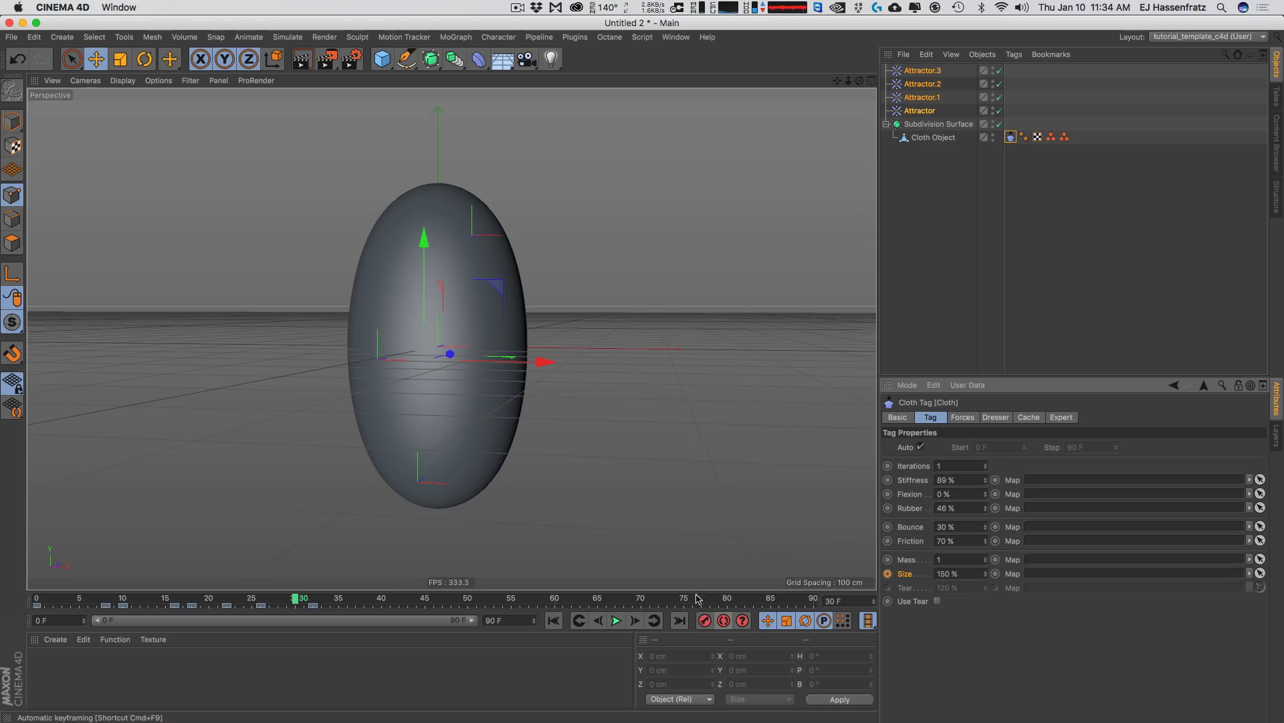
{"action": "left_click", "coordinate": [554, 620]}
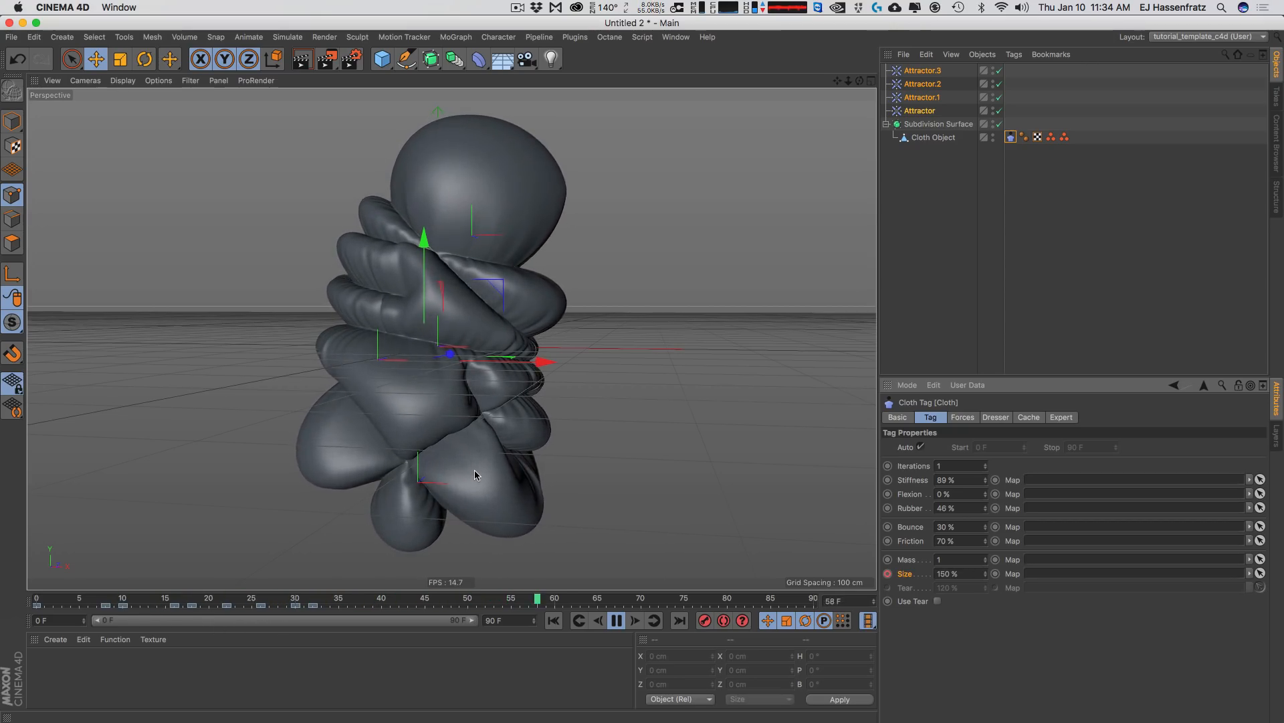
{"action": "mouse_move", "coordinate": [503, 352]}
{"action": "left_mouse_down", "text": "alt"}
{"action": "mouse_move", "coordinate": [319, 349]}
{"action": "mouse_move", "coordinate": [502, 345]}
{"action": "left_mouse_up", "text": "alt"}
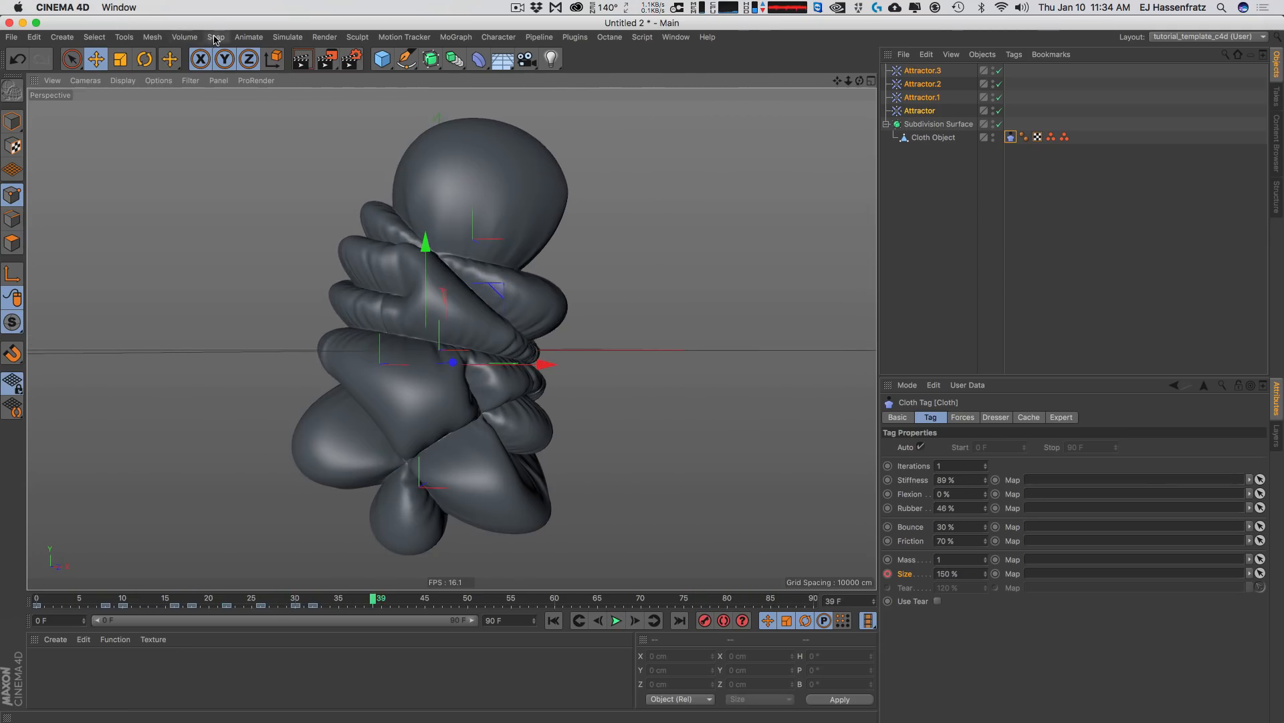
- Add a Turbulence object to the scene and replay the simulation from the start
{"action": "left_click", "coordinate": [125, 39]}
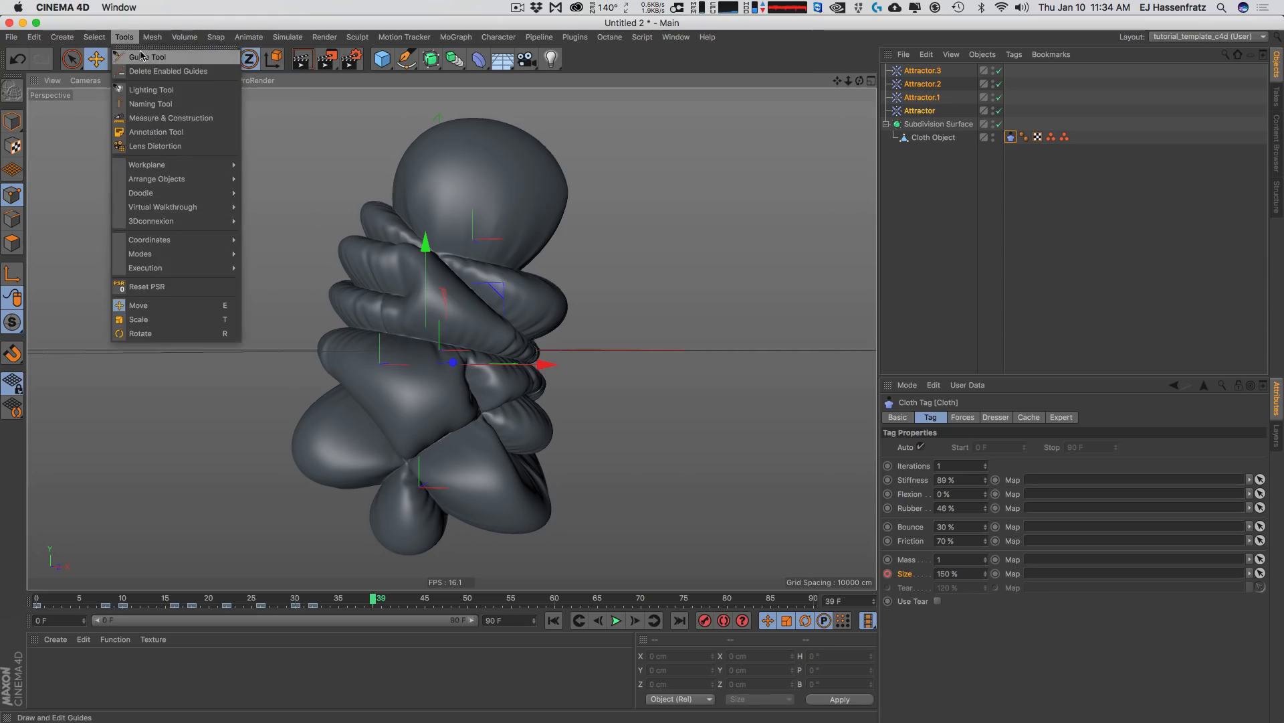
{"action": "mouse_move", "coordinate": [206, 42]}
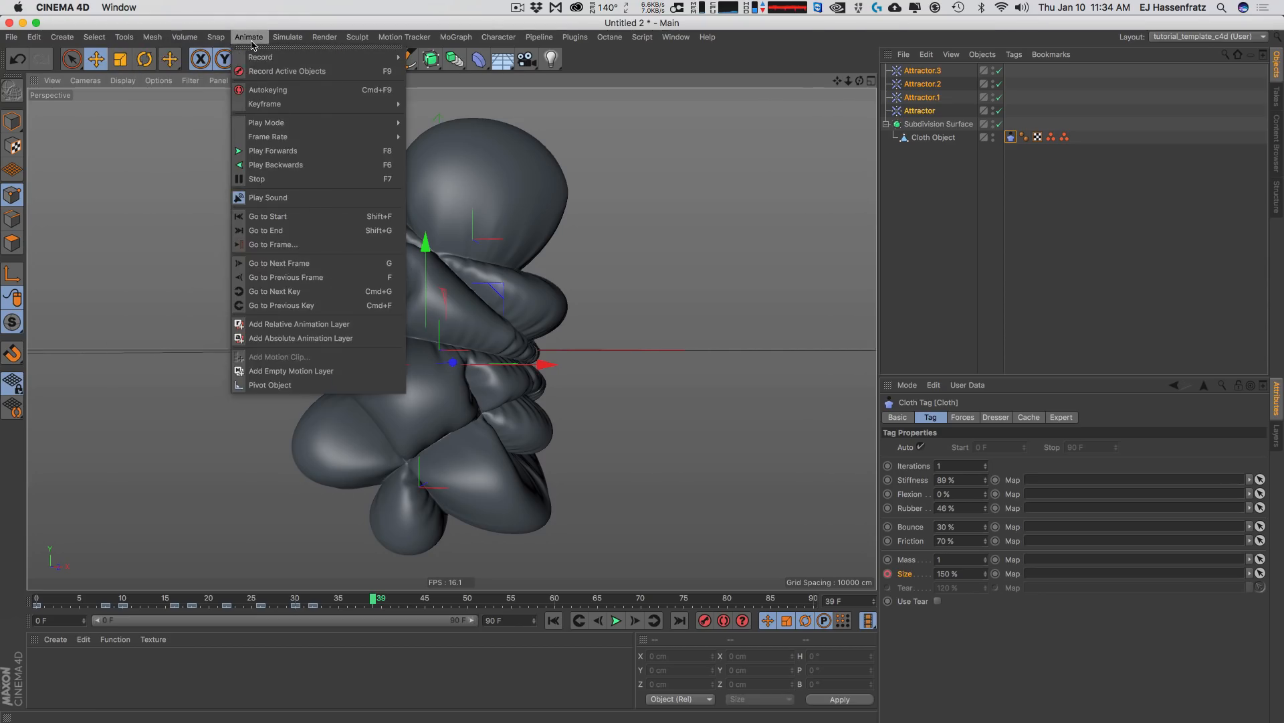
{"action": "mouse_move", "coordinate": [287, 38]}
{"action": "mouse_move", "coordinate": [324, 91]}
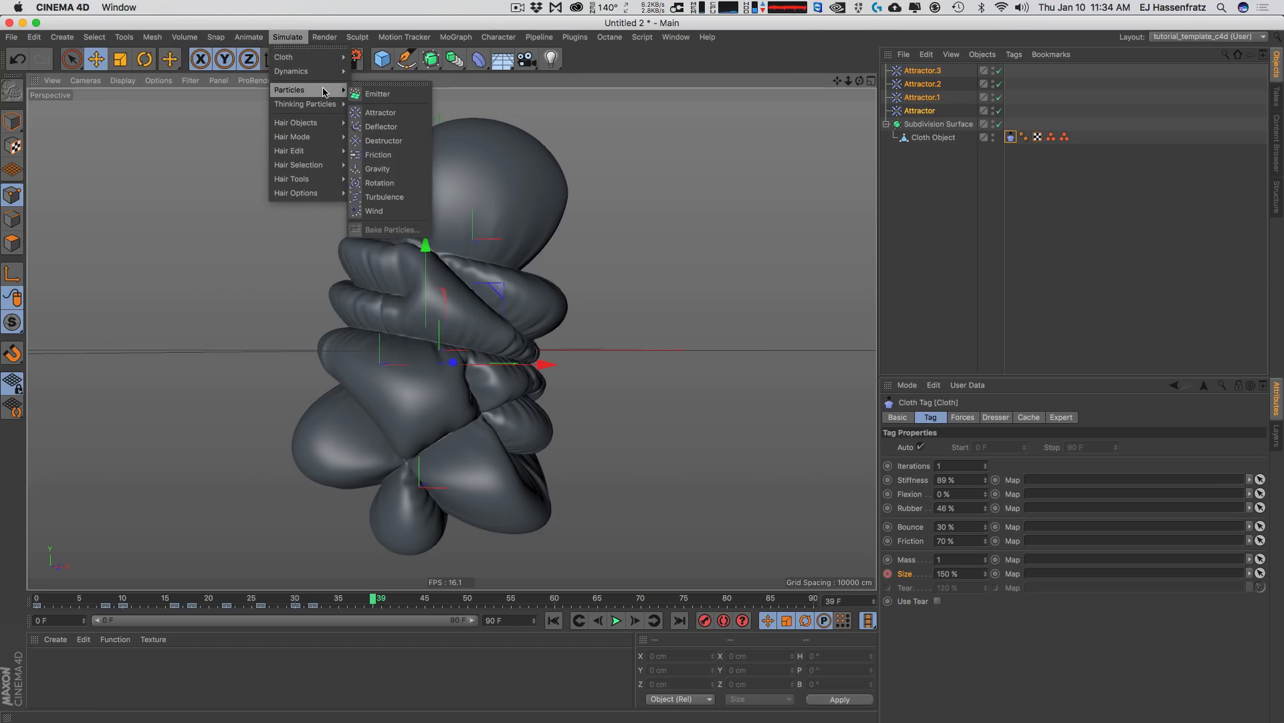
{"action": "left_click", "coordinate": [388, 197]}
{"action": "left_click", "coordinate": [555, 623]}
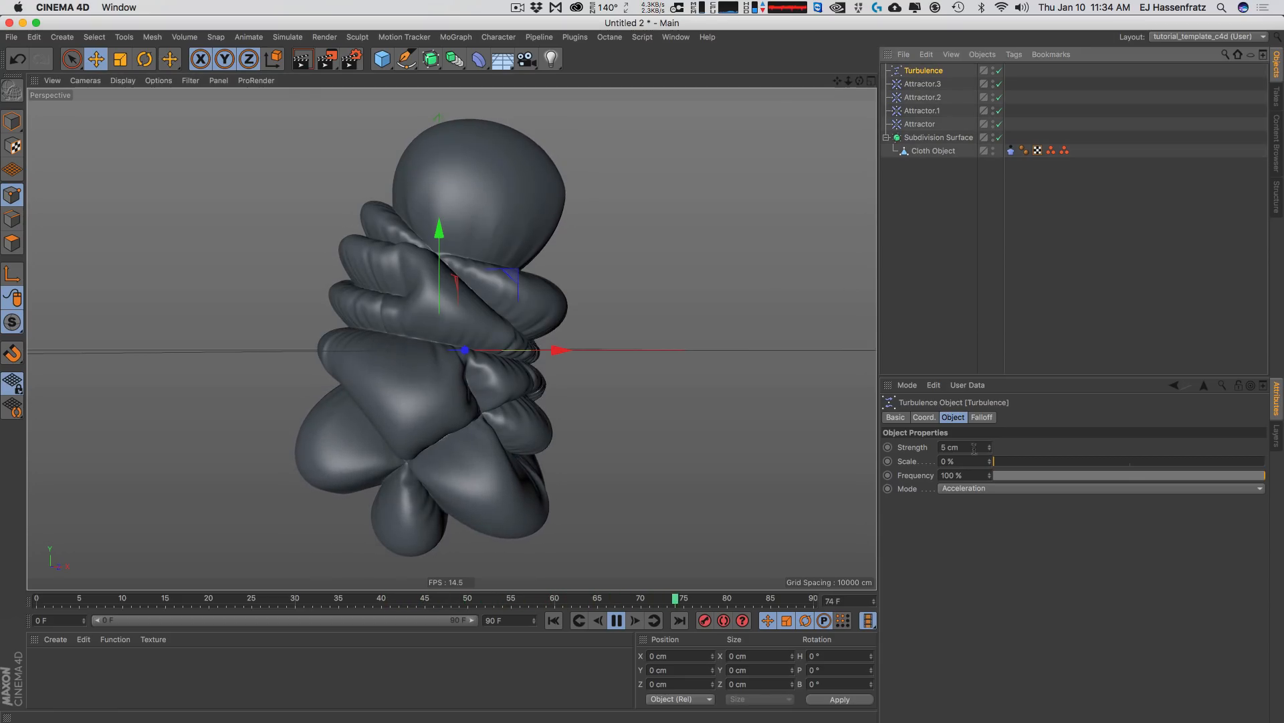
- Test the Turbulence object with a Strength of 50 cm and 5000 cm, lowering its Scale to 23.28 % during playback
{"action": "type", "text": "30"}
{"action": "key", "text": "Return"}
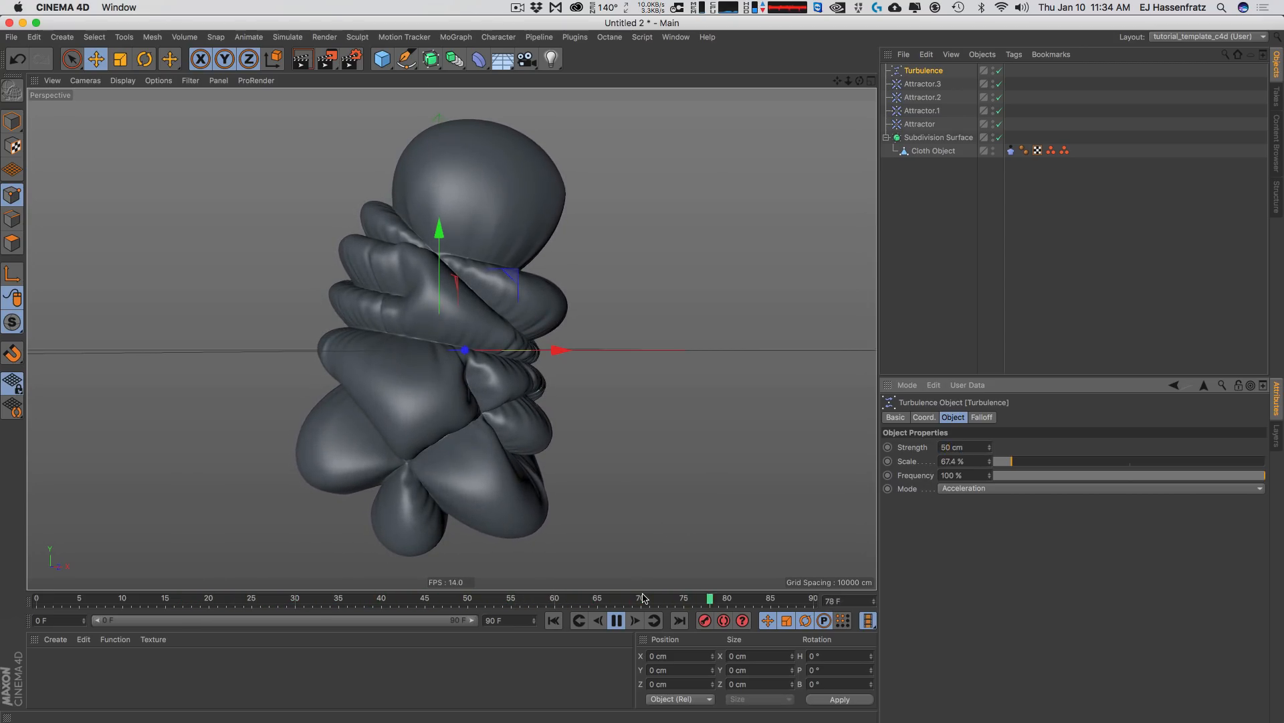
{"action": "left_click_drag", "start_coordinate": [1011, 462], "coordinate": [672, 525]}
{"action": "type", "text": "5000"}
{"action": "key", "text": "Return"}
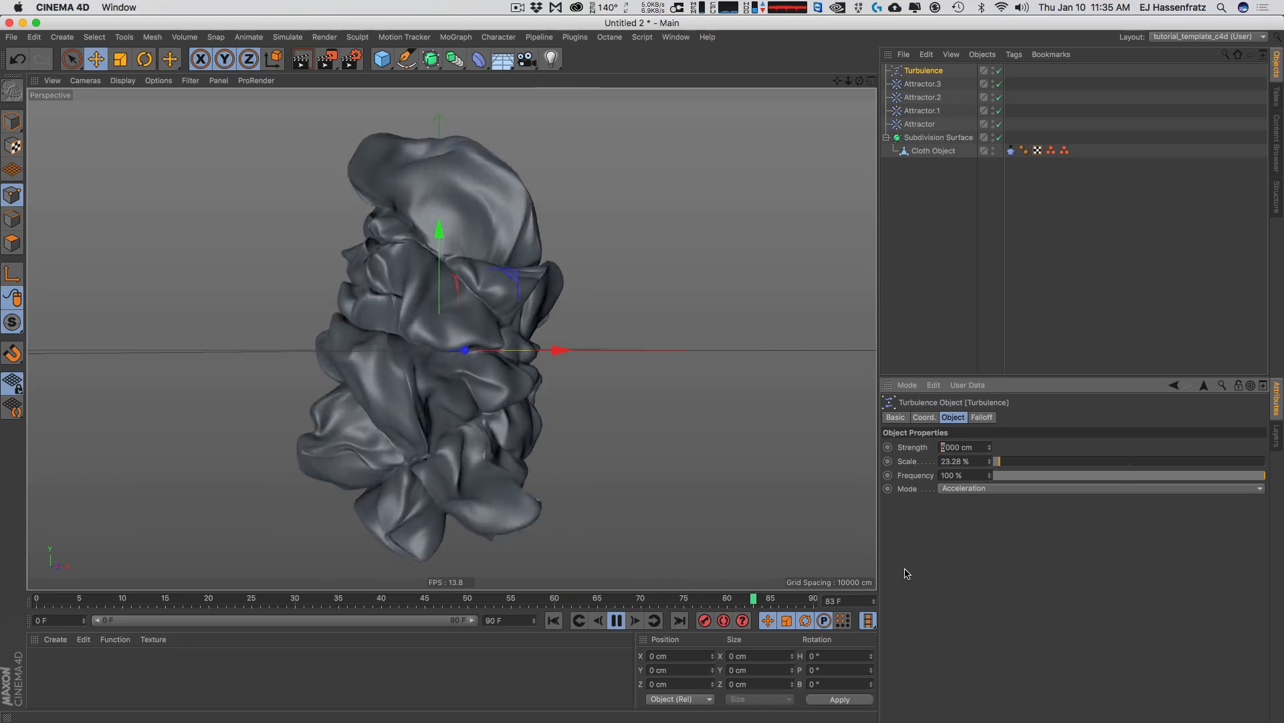
- Set the Turbulence Strength to 500 cm and its Scale to 361.52 %, and replay the simulation from the start
{"action": "key", "text": "BackSpace"}
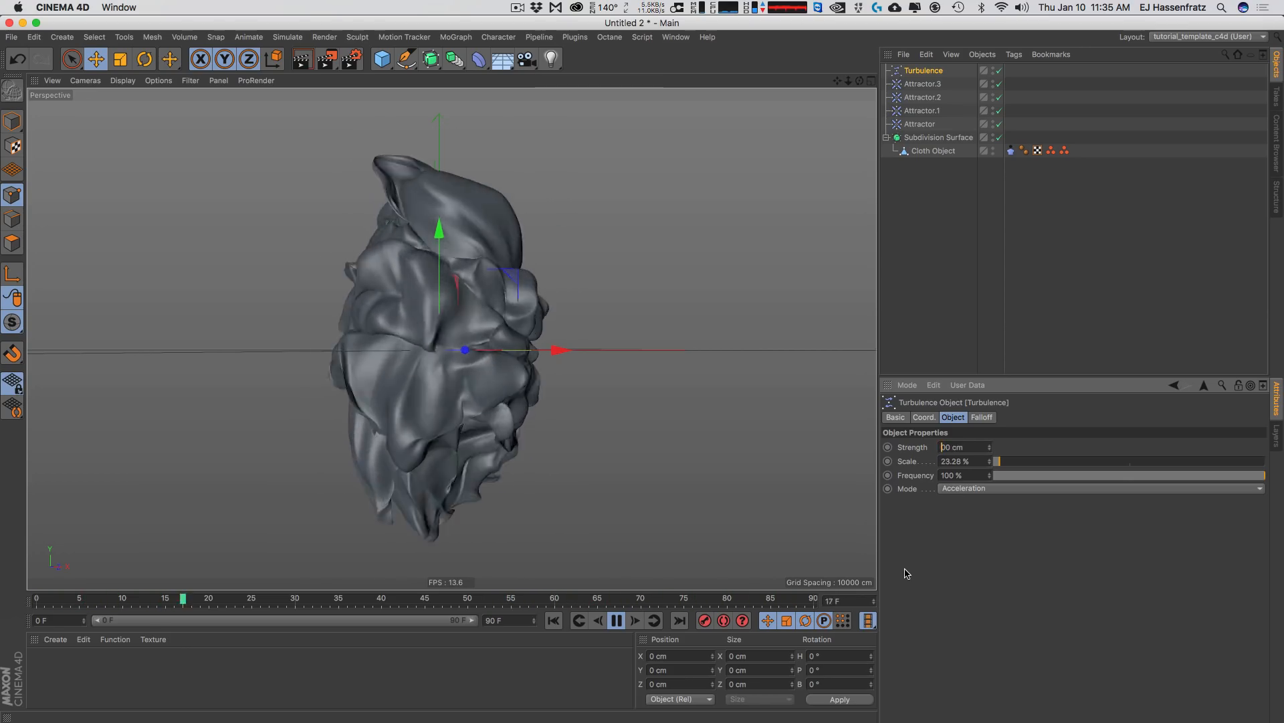
{"action": "key", "text": "Return"}
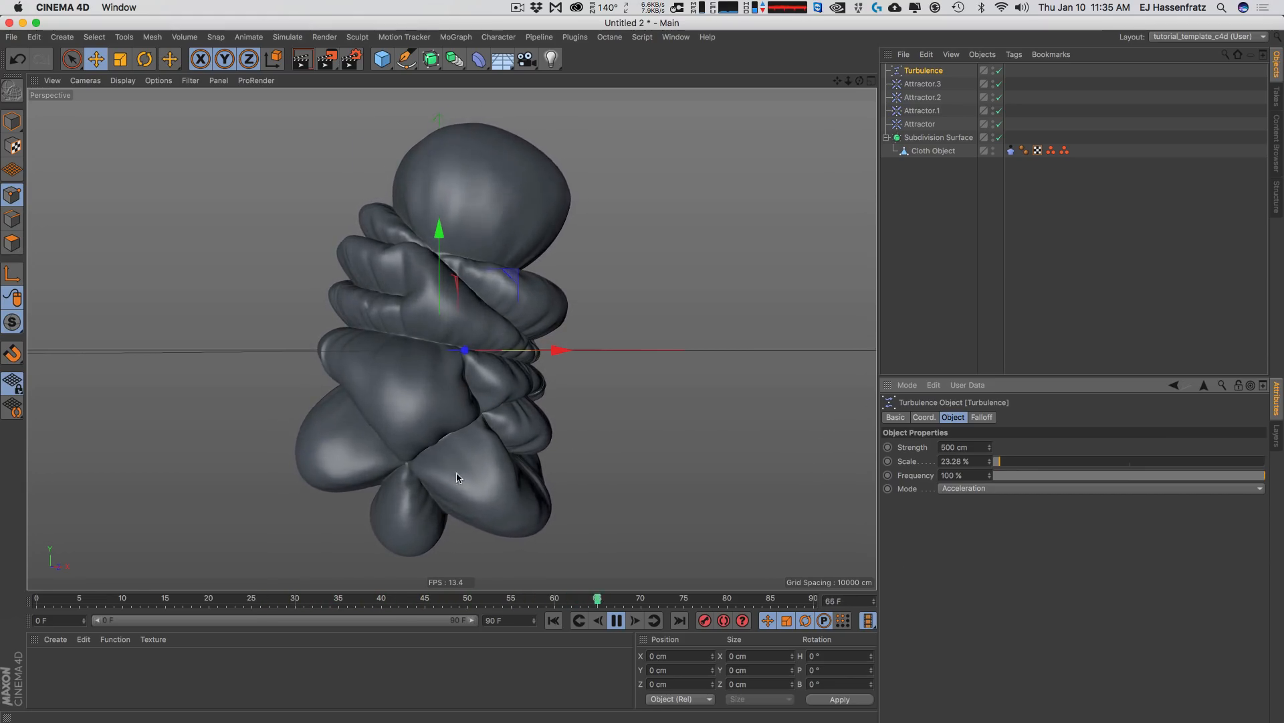
{"action": "left_click_drag", "start_coordinate": [1001, 461], "coordinate": [1092, 461]}
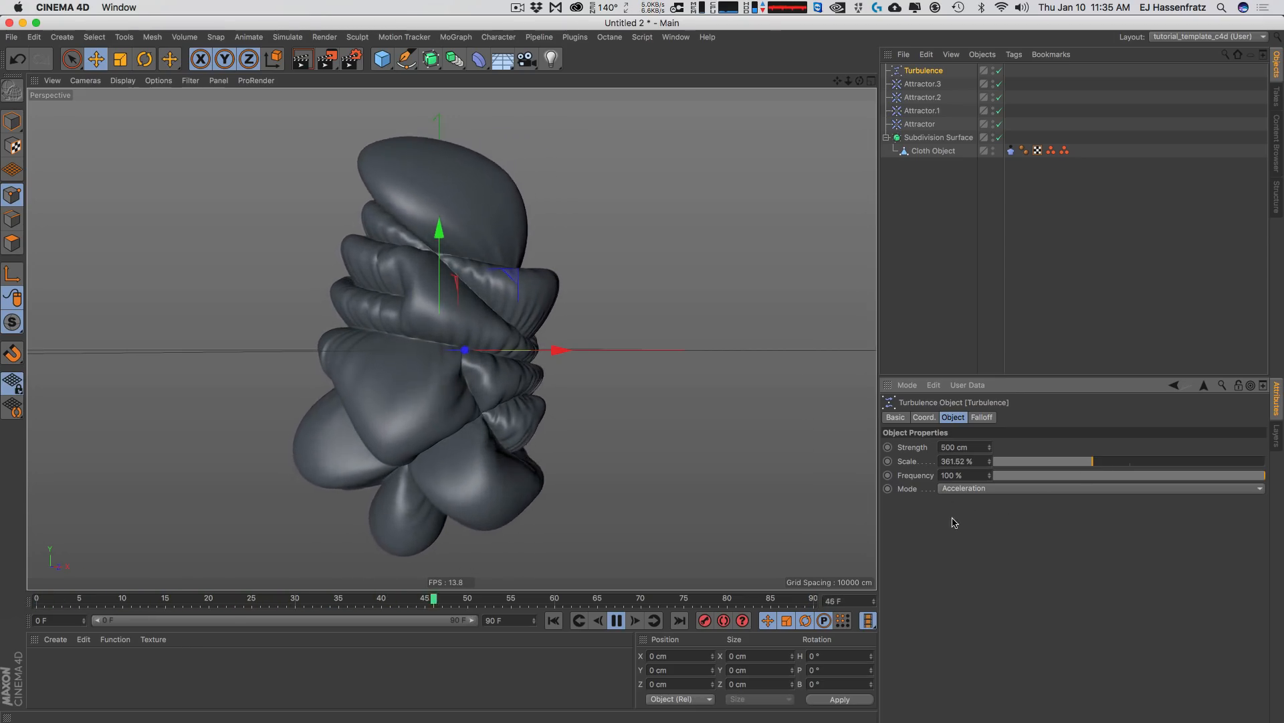
{"action": "key", "text": "shift+f"}
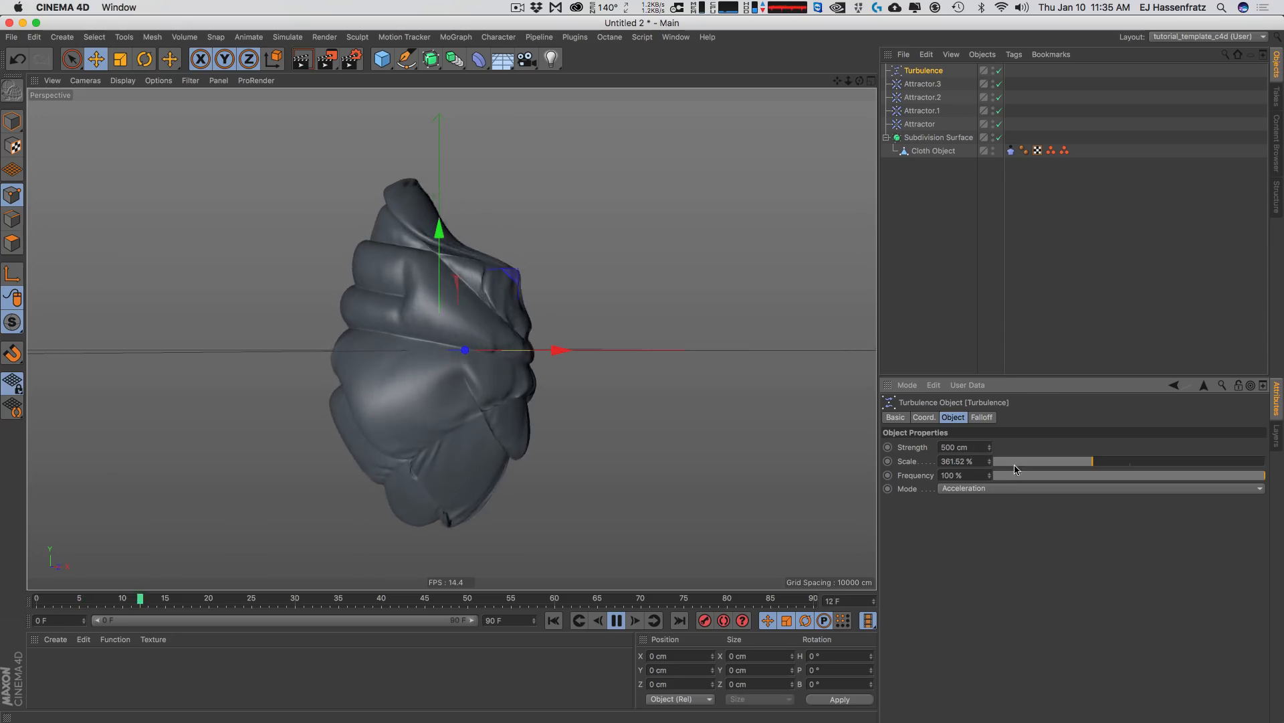
- Set the Turbulence Scale to 192.4 % and Strength to 250 cm, and end the playback back at frame 0
{"action": "left_click_drag", "start_coordinate": [1091, 461], "coordinate": [1038, 472]}
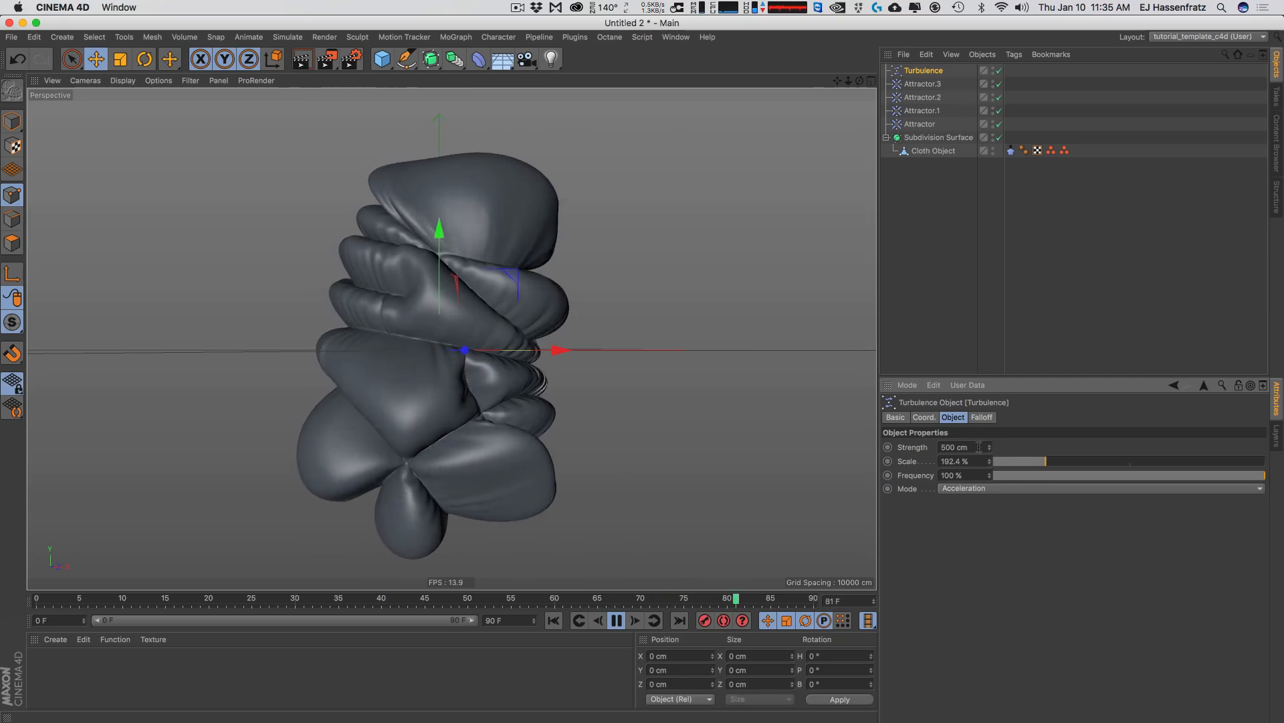
{"action": "type", "text": "250"}
{"action": "key", "text": "Return"}
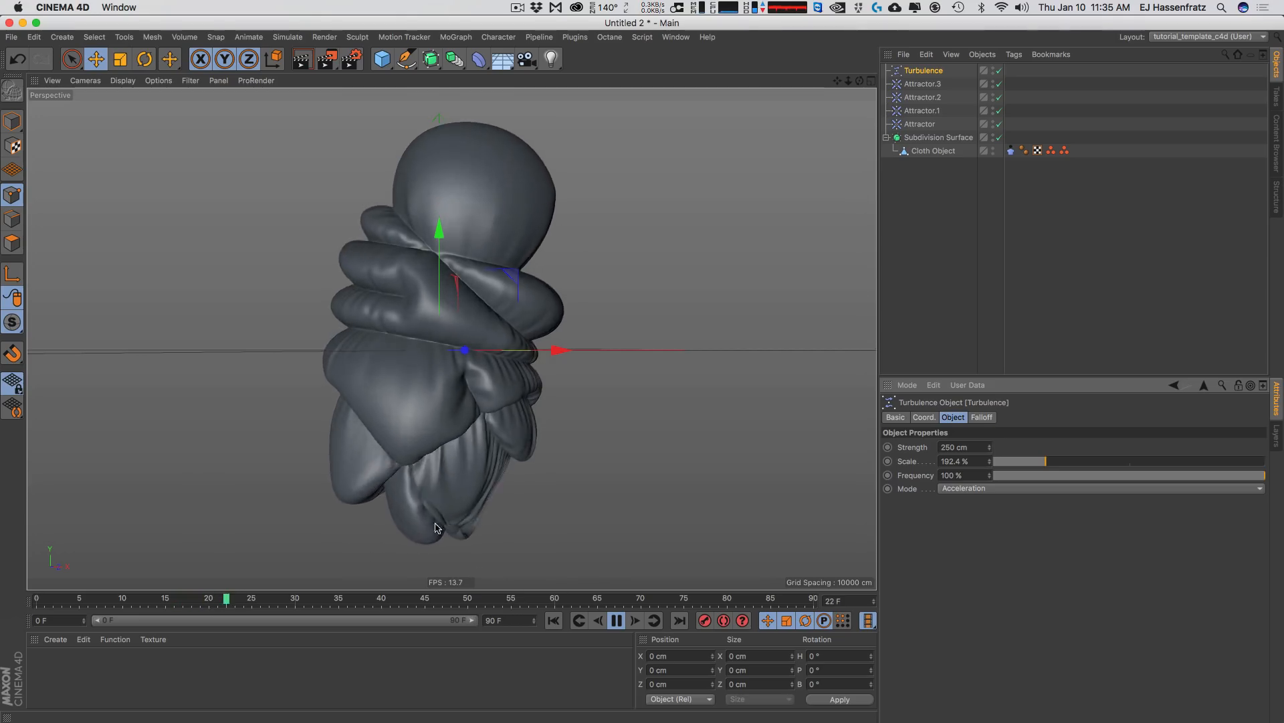
{"action": "key", "text": "F8"}
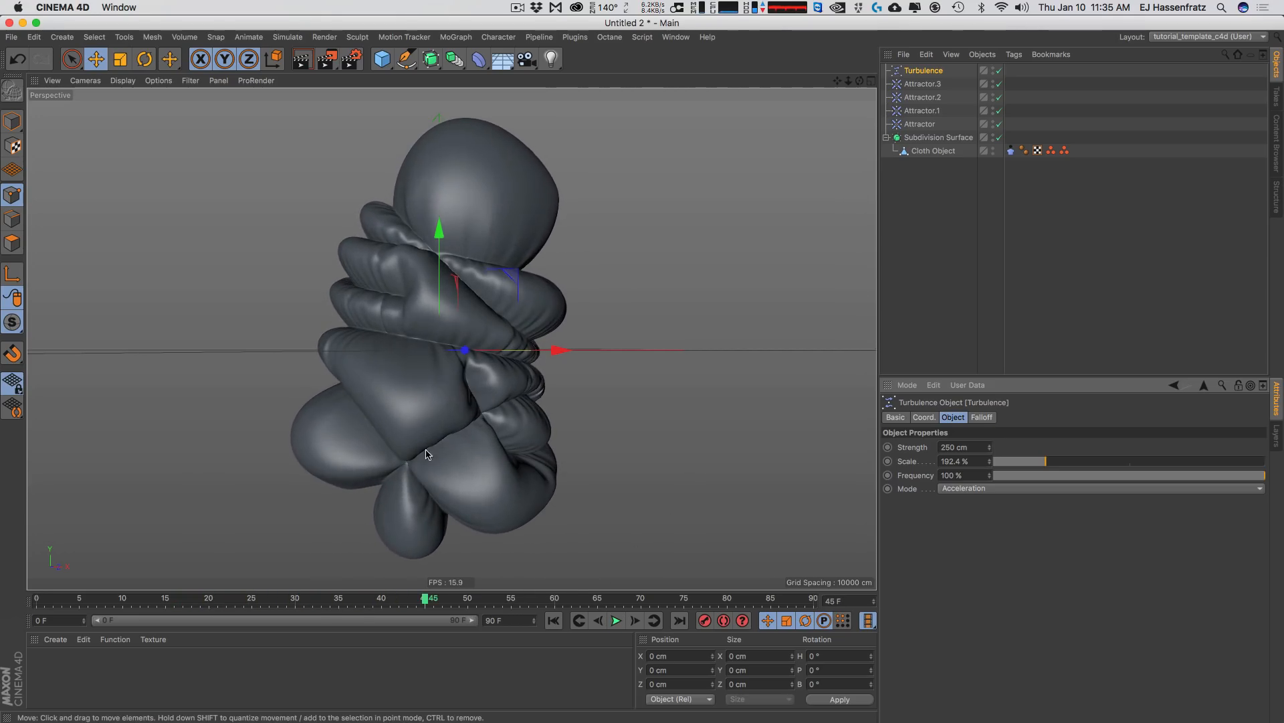
{"action": "key", "text": "shift+f"}
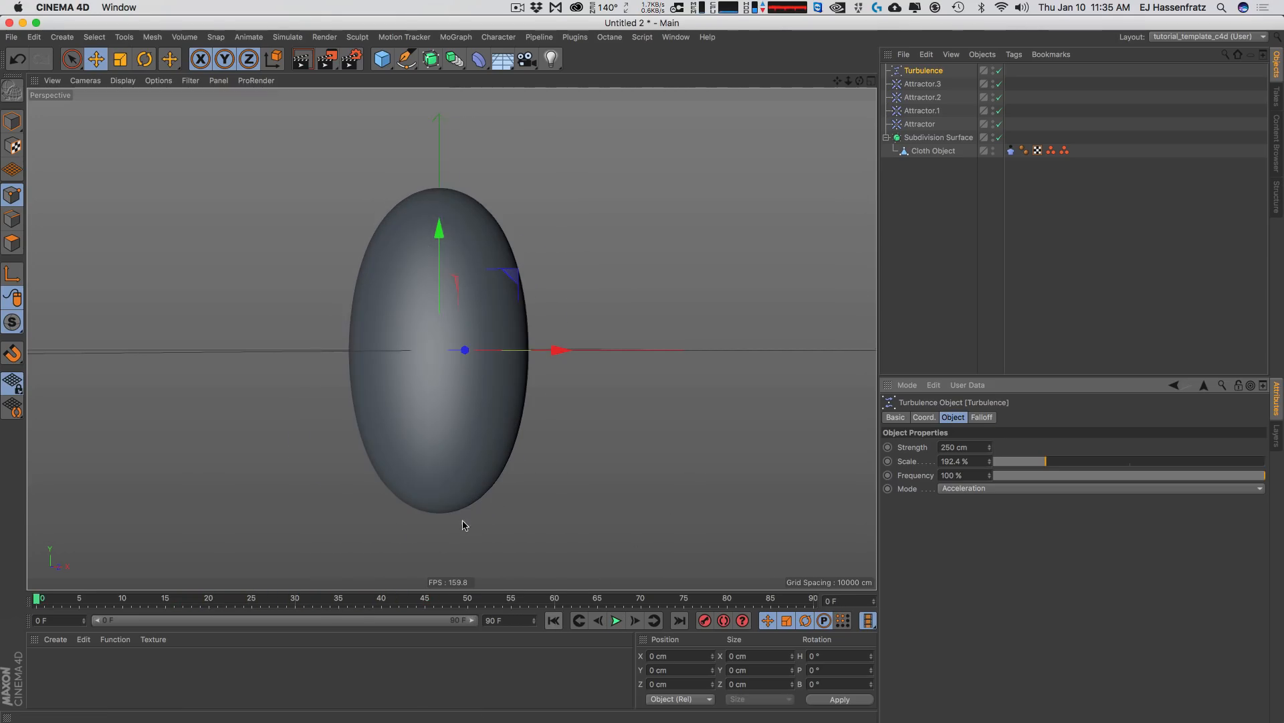
- Review the Cloth tag's Cache, Expert and Dresser settings, and examine the seam lines on the Cloth Object
{"action": "left_click", "coordinate": [1011, 150]}
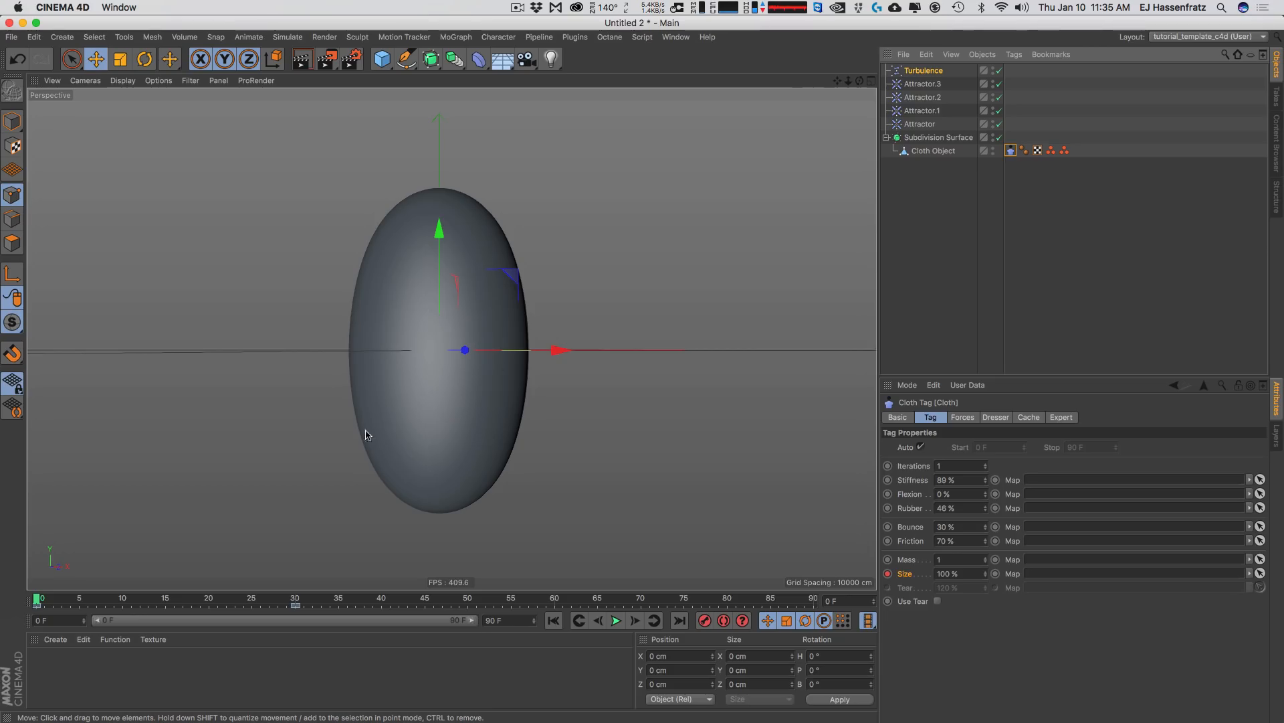
{"action": "left_click", "coordinate": [1028, 417]}
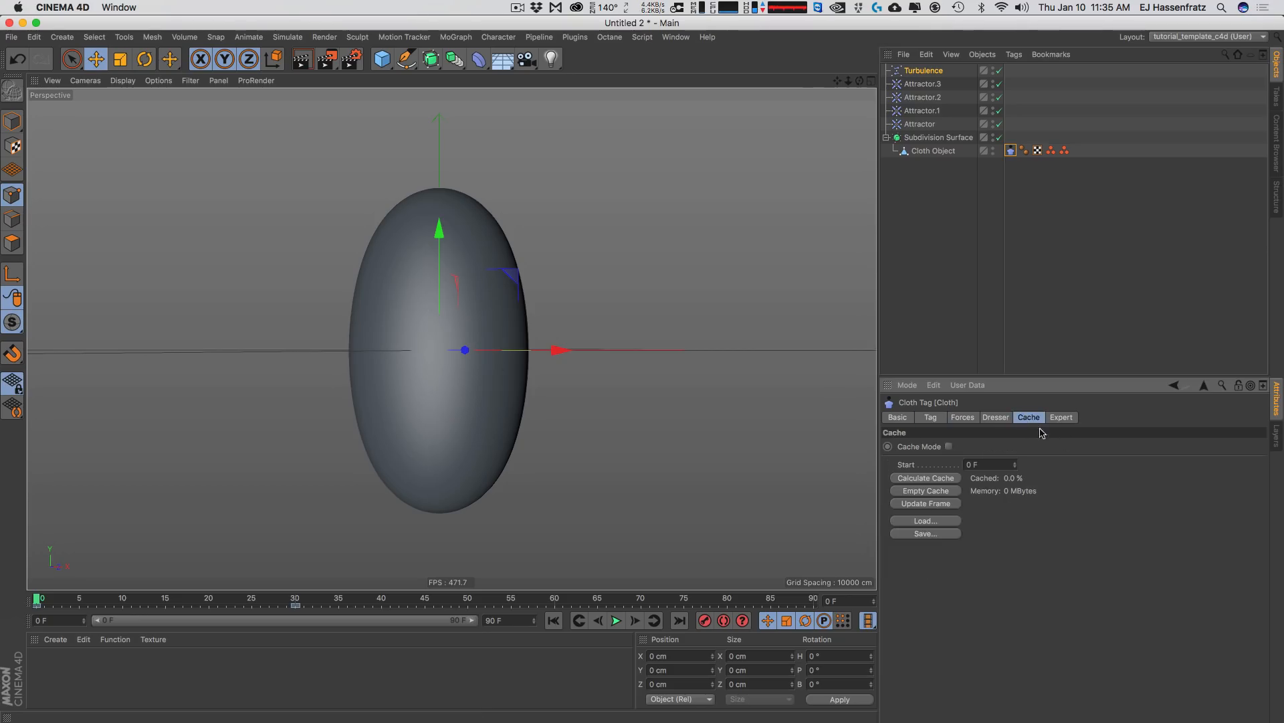
{"action": "left_click", "coordinate": [1062, 417]}
{"action": "left_click", "coordinate": [1009, 152]}
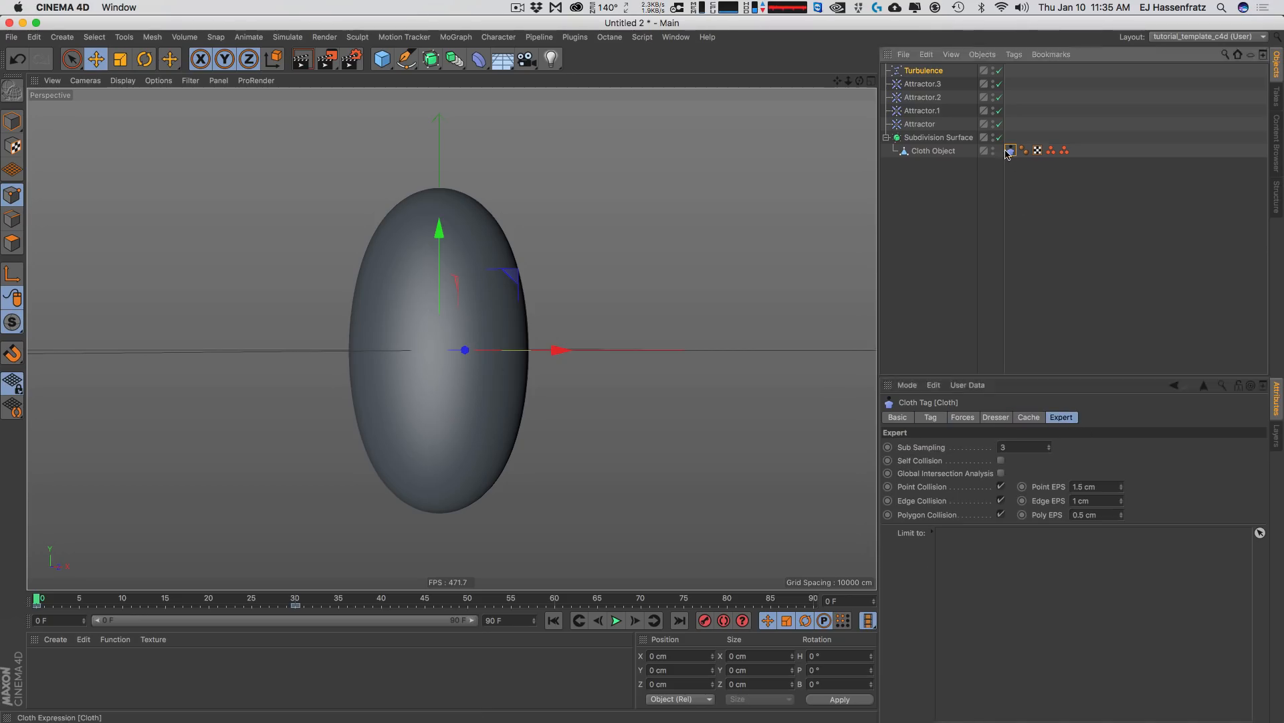
{"action": "left_click", "coordinate": [1016, 421]}
{"action": "left_click", "coordinate": [986, 423]}
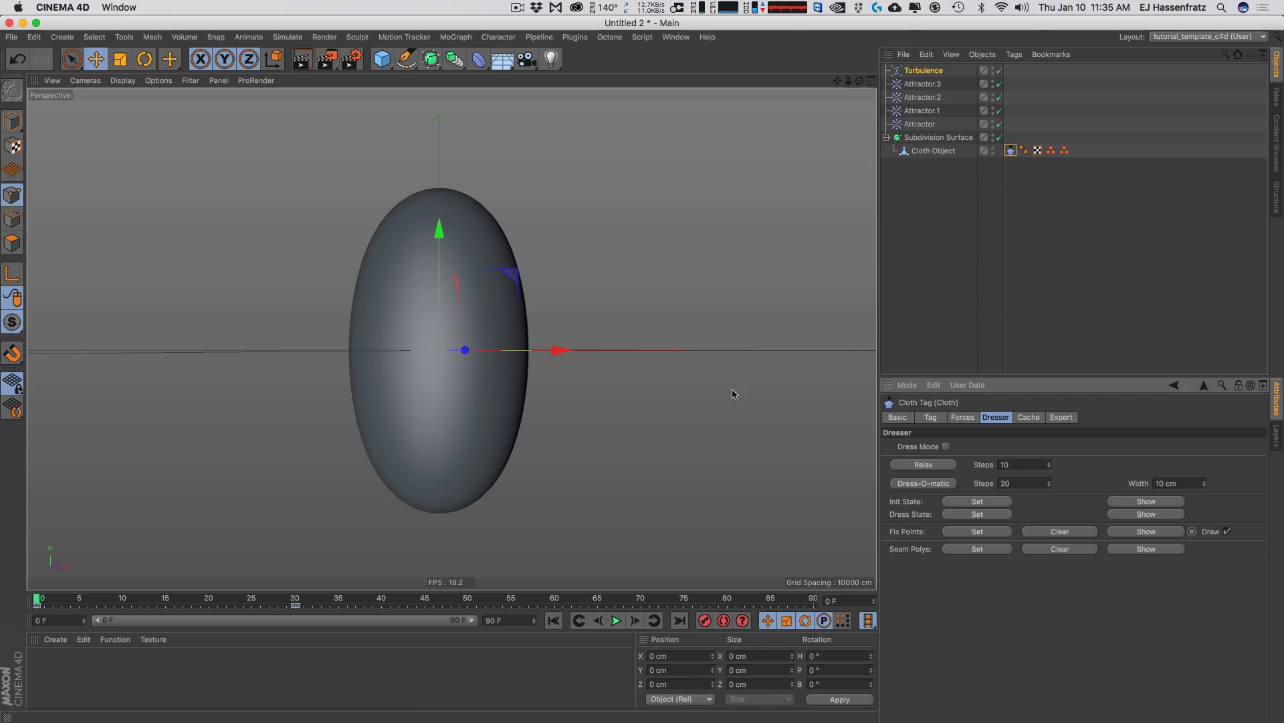
{"action": "left_click", "coordinate": [915, 150]}
{"action": "left_click_drag", "start_coordinate": [455, 350], "coordinate": [421, 380], "text": "alt"}
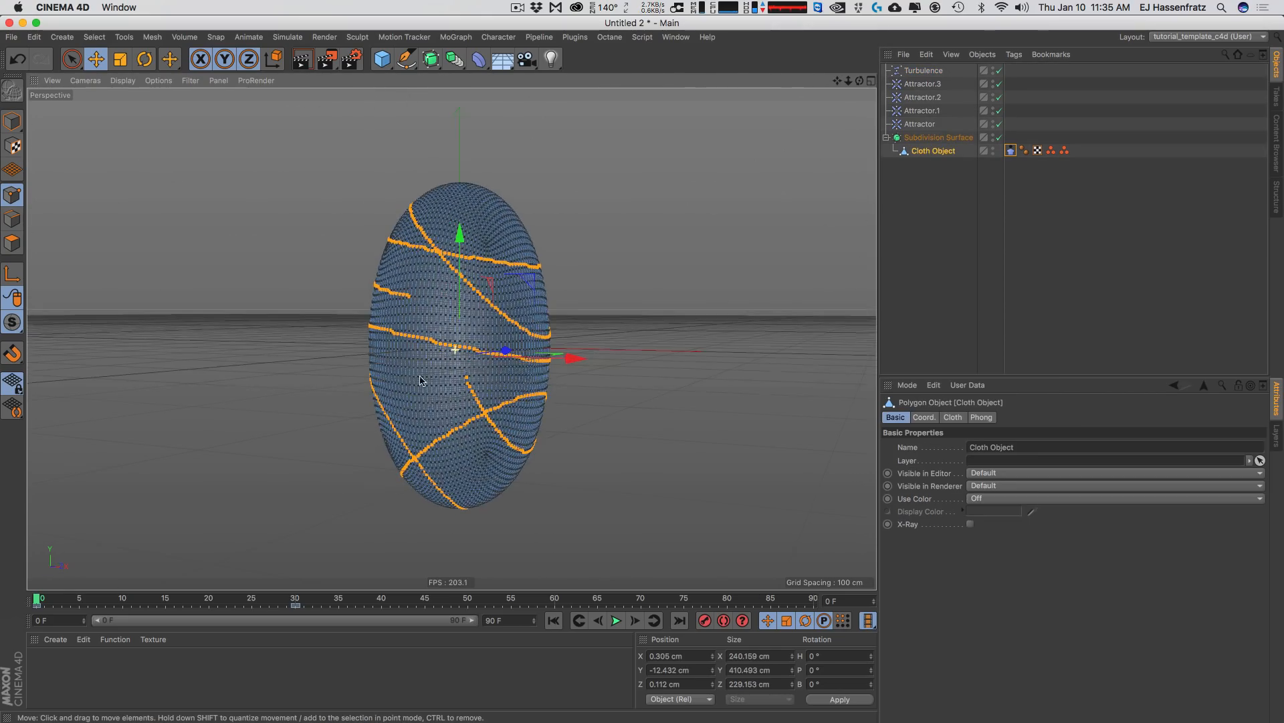
{"action": "left_click_drag", "start_coordinate": [463, 343], "coordinate": [439, 352], "text": "alt"}
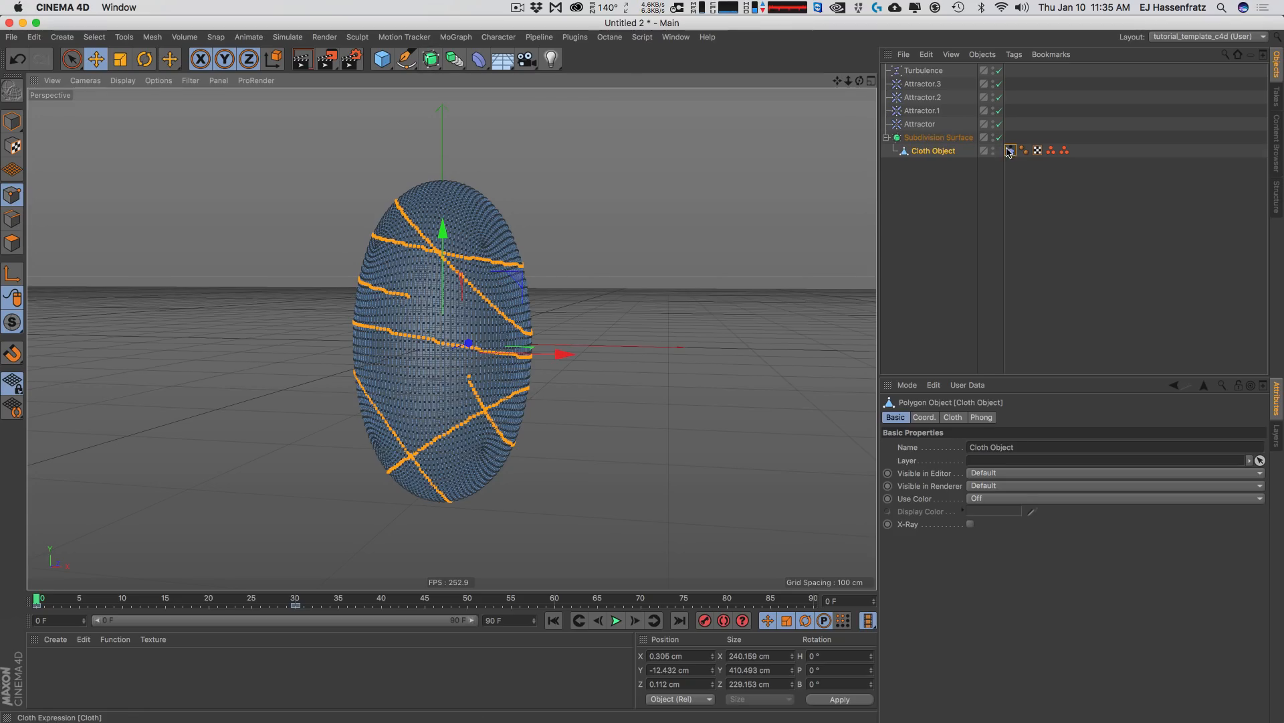
- Try parking the Cloth tag on the first Attractor, and return it to the Cloth Object
{"action": "left_click_drag", "start_coordinate": [1010, 152], "coordinate": [938, 127]}
{"action": "left_click", "coordinate": [929, 149]}
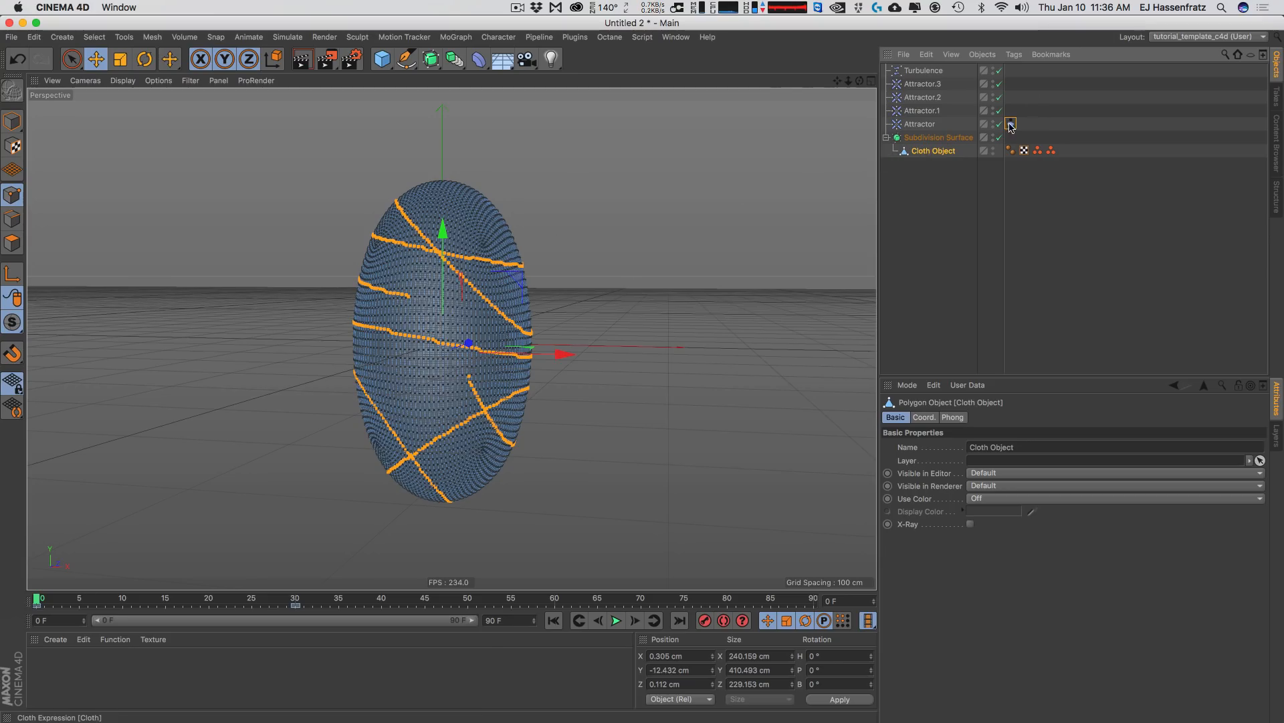
{"action": "left_click_drag", "start_coordinate": [1011, 124], "coordinate": [953, 152]}
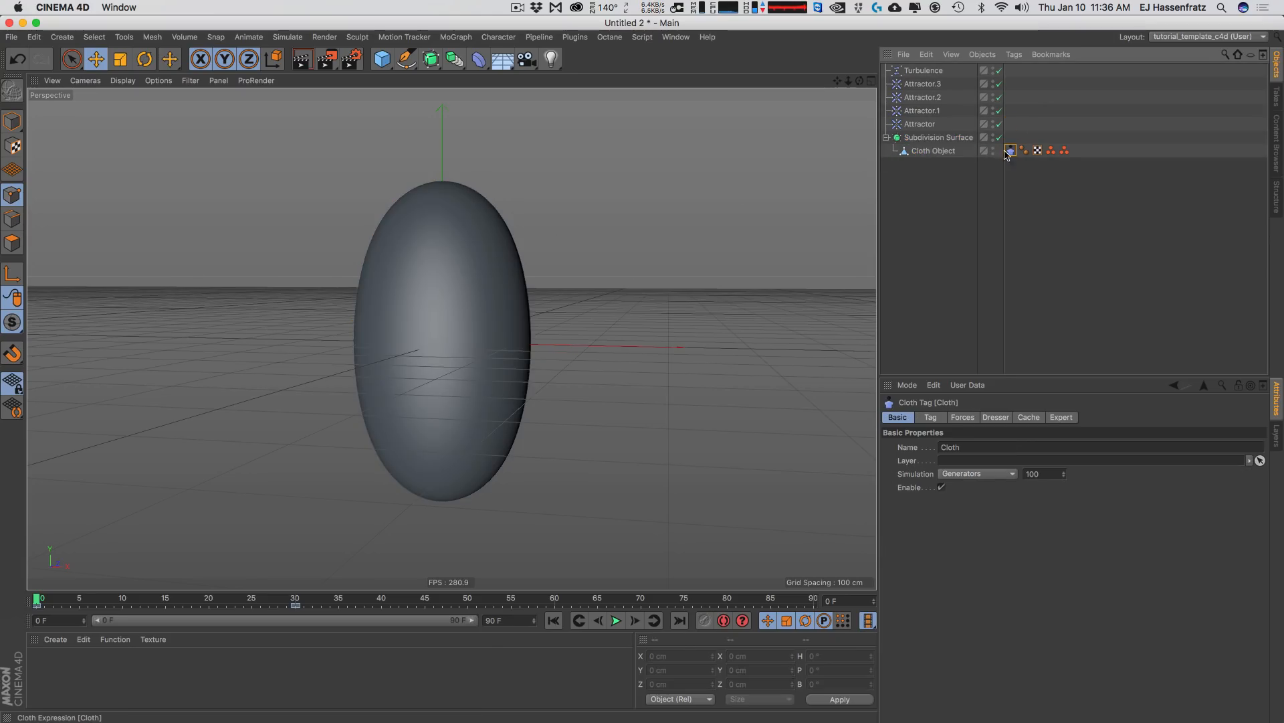
- Switch to Model mode with the Scale tool on the Cloth Object, and move its Cloth tag onto the first Attractor
{"action": "left_click", "coordinate": [12, 121]}
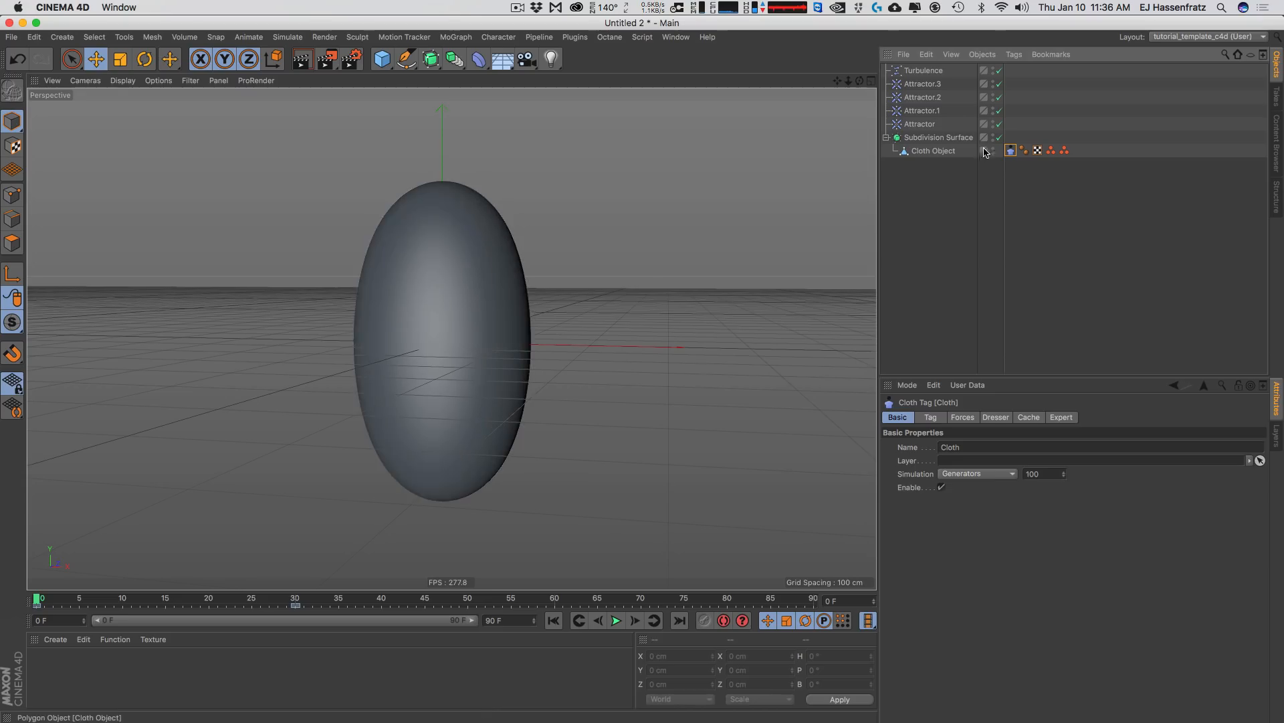
{"action": "left_click", "coordinate": [958, 153]}
{"action": "key", "text": "t"}
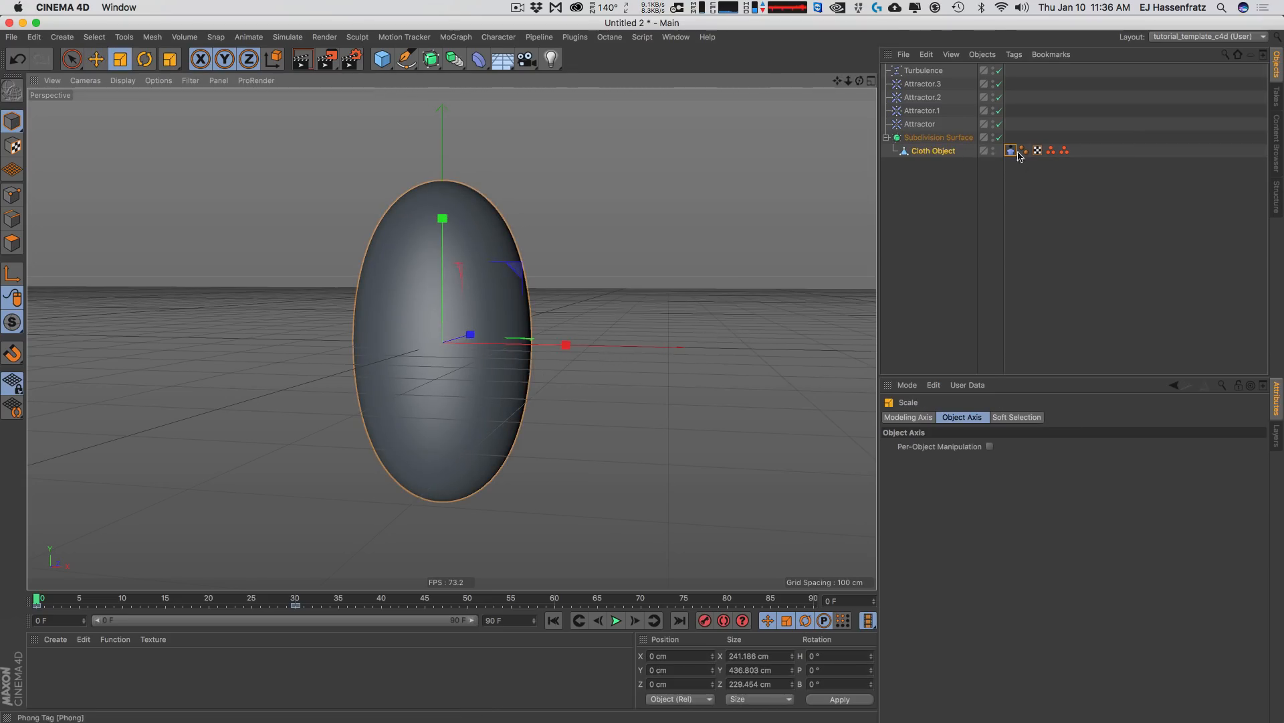
{"action": "left_click_drag", "start_coordinate": [1019, 156], "coordinate": [1015, 133]}
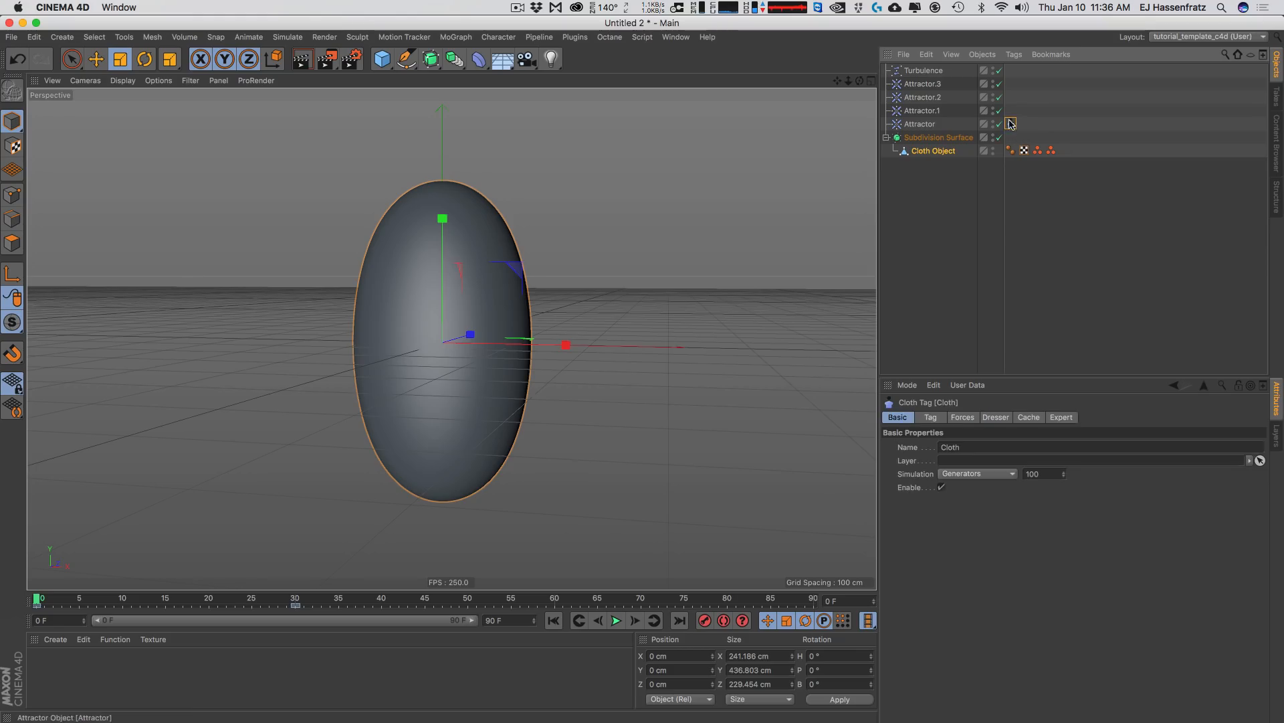
- Try widening the Cloth Object along X to about 399 cm, and undo the scaling
{"action": "left_click_drag", "start_coordinate": [566, 344], "coordinate": [648, 347]}
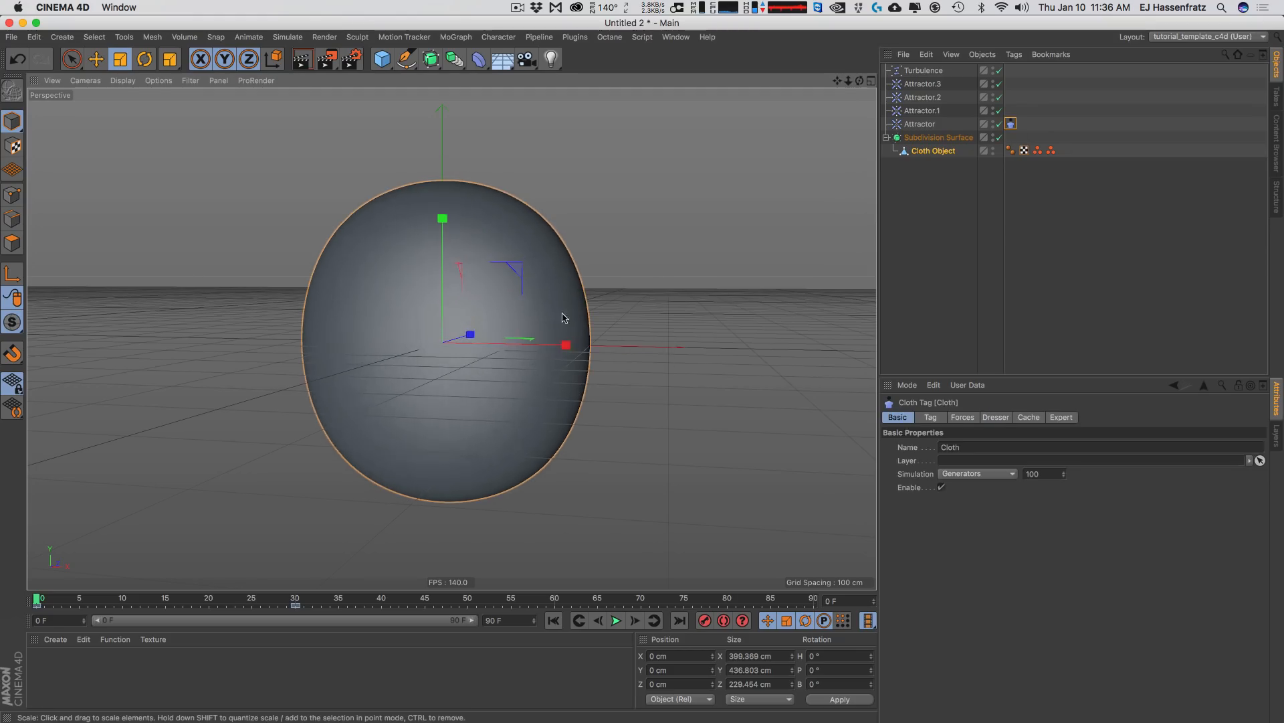
{"action": "key", "text": "super+z"}
{"action": "left_click", "coordinate": [357, 36]}
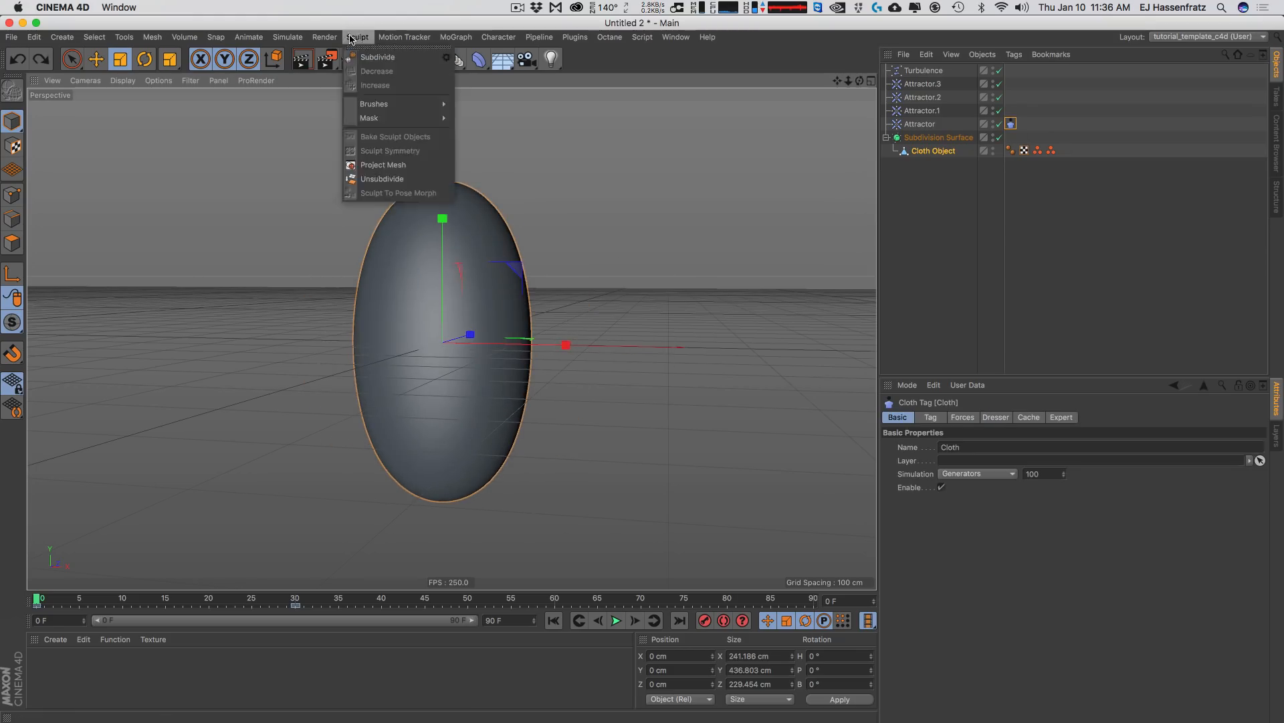
{"action": "left_click", "coordinate": [321, 267]}
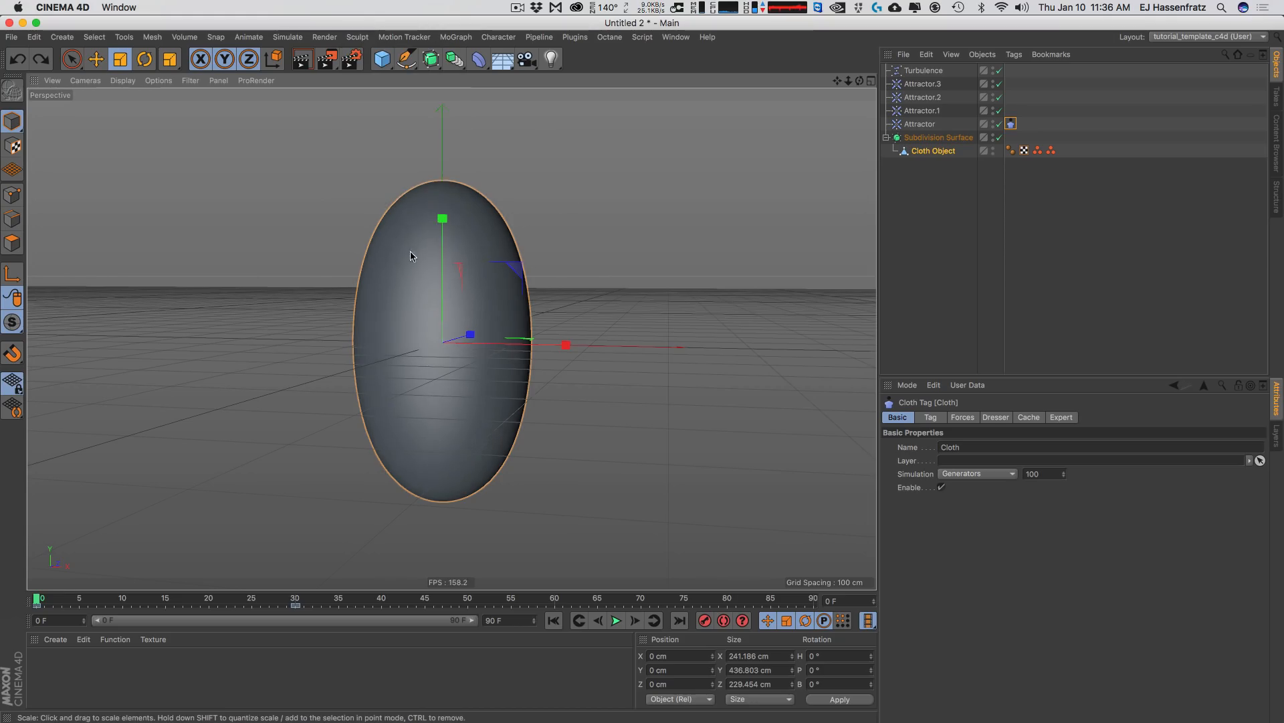
{"action": "left_click_drag", "start_coordinate": [411, 256], "coordinate": [430, 234], "text": "alt"}
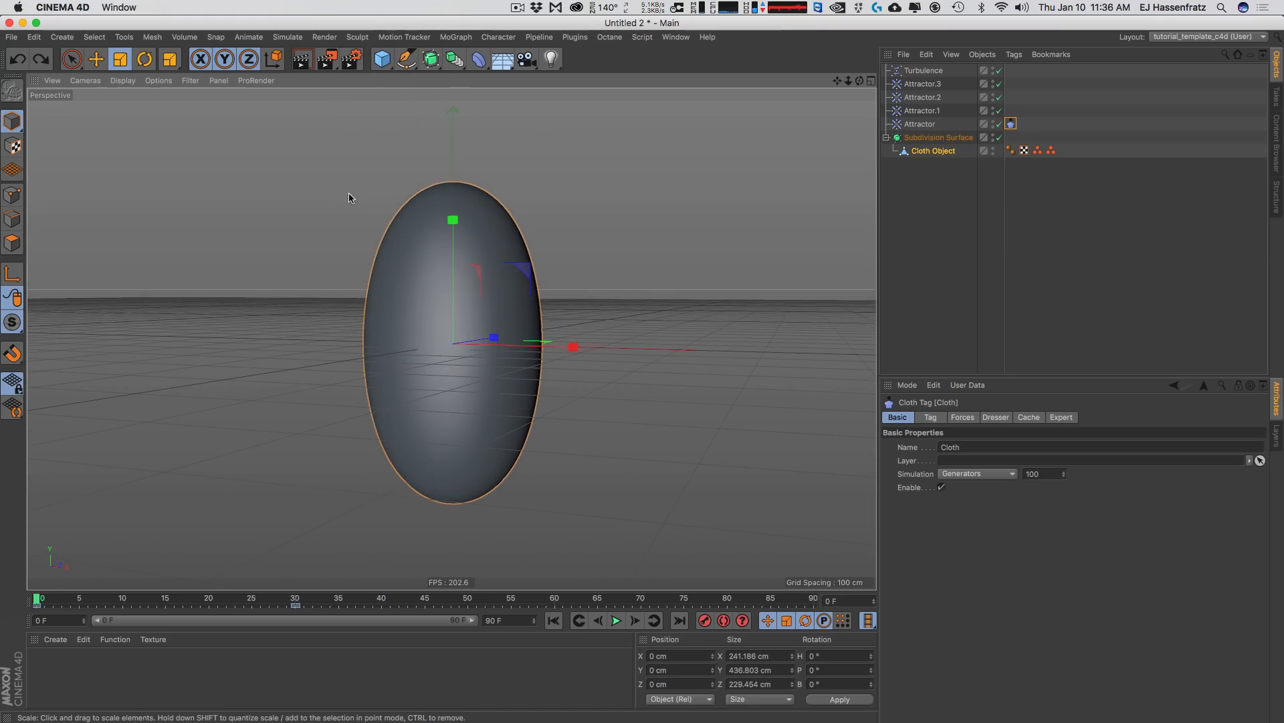
- Activate the sculpting Grab brush for the Cloth Object and set its size to 271
{"action": "left_click", "coordinate": [358, 37]}
{"action": "mouse_move", "coordinate": [426, 106]}
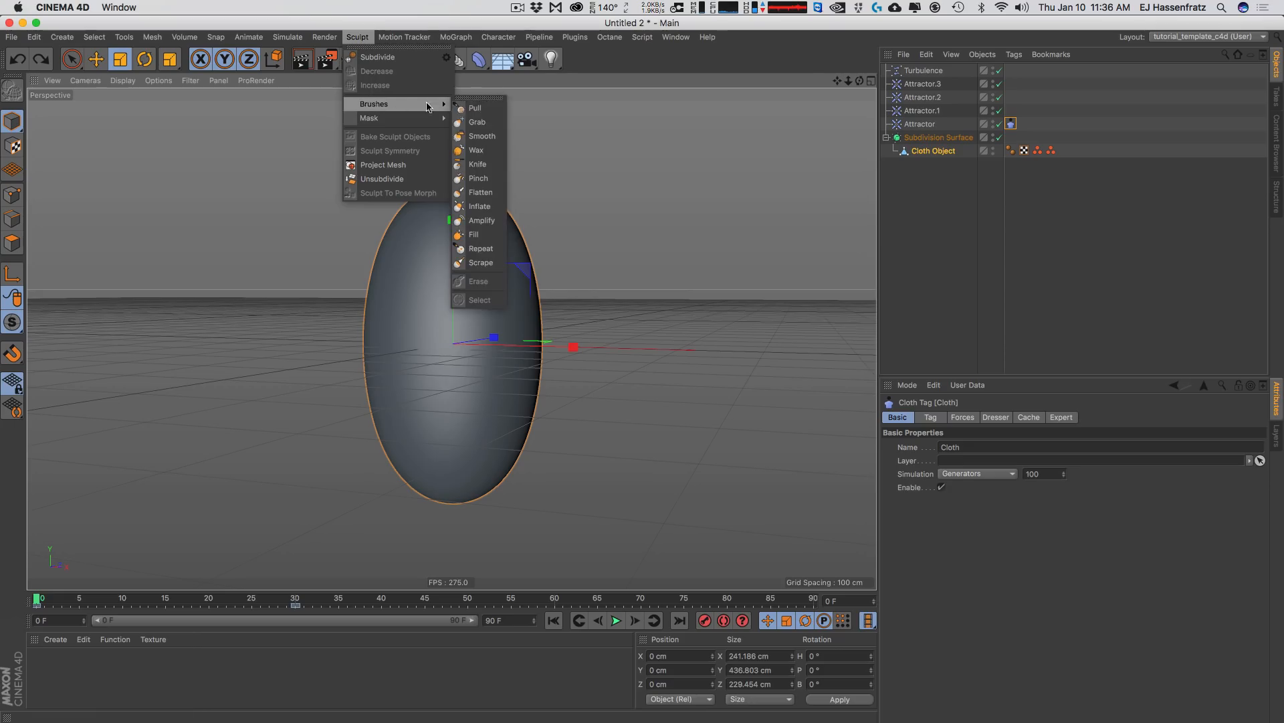
{"action": "left_click", "coordinate": [484, 126]}
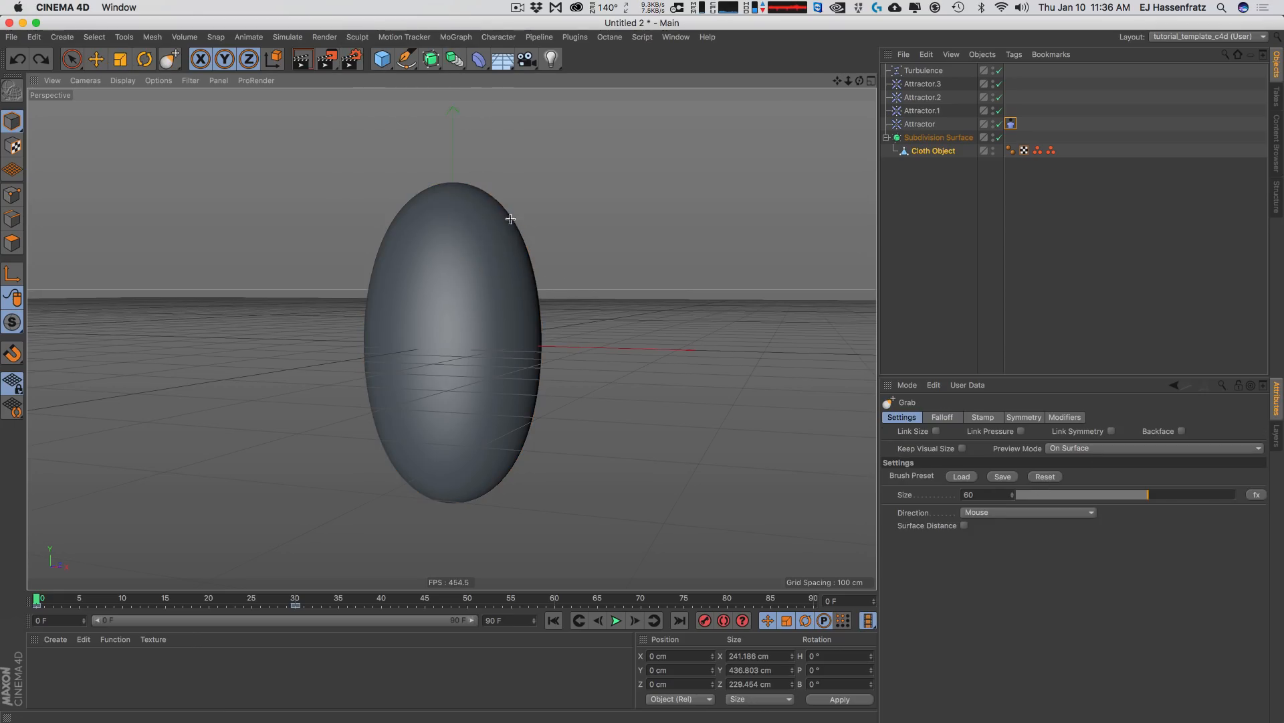
{"action": "mouse_move", "coordinate": [510, 218]}
{"action": "left_mouse_down"}
{"action": "mouse_move", "coordinate": [535, 213]}
{"action": "mouse_move", "coordinate": [494, 228]}
{"action": "left_mouse_up"}
{"action": "left_click_drag", "start_coordinate": [1140, 498], "coordinate": [1225, 493]}
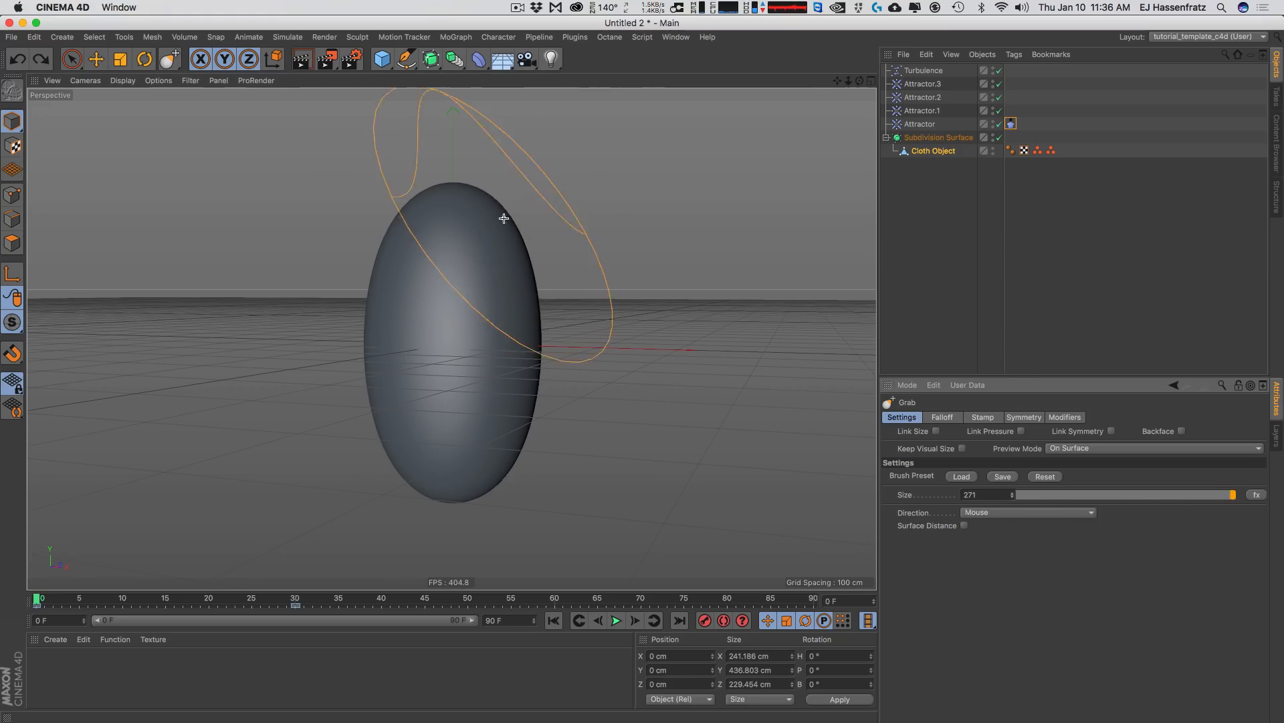
- Pull out the ellipsoid's upper corners and sides with the Grab brush, to about 351 x 467 x 358 cm
{"action": "left_click_drag", "start_coordinate": [505, 215], "coordinate": [562, 184]}
{"action": "mouse_move", "coordinate": [399, 290]}
{"action": "left_mouse_down"}
{"action": "mouse_move", "coordinate": [362, 263]}
{"action": "mouse_move", "coordinate": [319, 201]}
{"action": "left_mouse_up"}
{"action": "left_click_drag", "start_coordinate": [525, 385], "coordinate": [548, 383]}
{"action": "left_click_drag", "start_coordinate": [441, 332], "coordinate": [235, 317], "text": "alt"}
{"action": "left_click_drag", "start_coordinate": [585, 339], "coordinate": [633, 336]}
{"action": "mouse_move", "coordinate": [455, 334]}
{"action": "left_mouse_down"}
{"action": "mouse_move", "coordinate": [362, 332]}
{"action": "mouse_move", "coordinate": [969, 413]}
{"action": "left_mouse_up"}
- Set the Grab brush size to 150 and pull bulges out of the shape's top, side and lower body
{"action": "left_click", "coordinate": [1017, 497]}
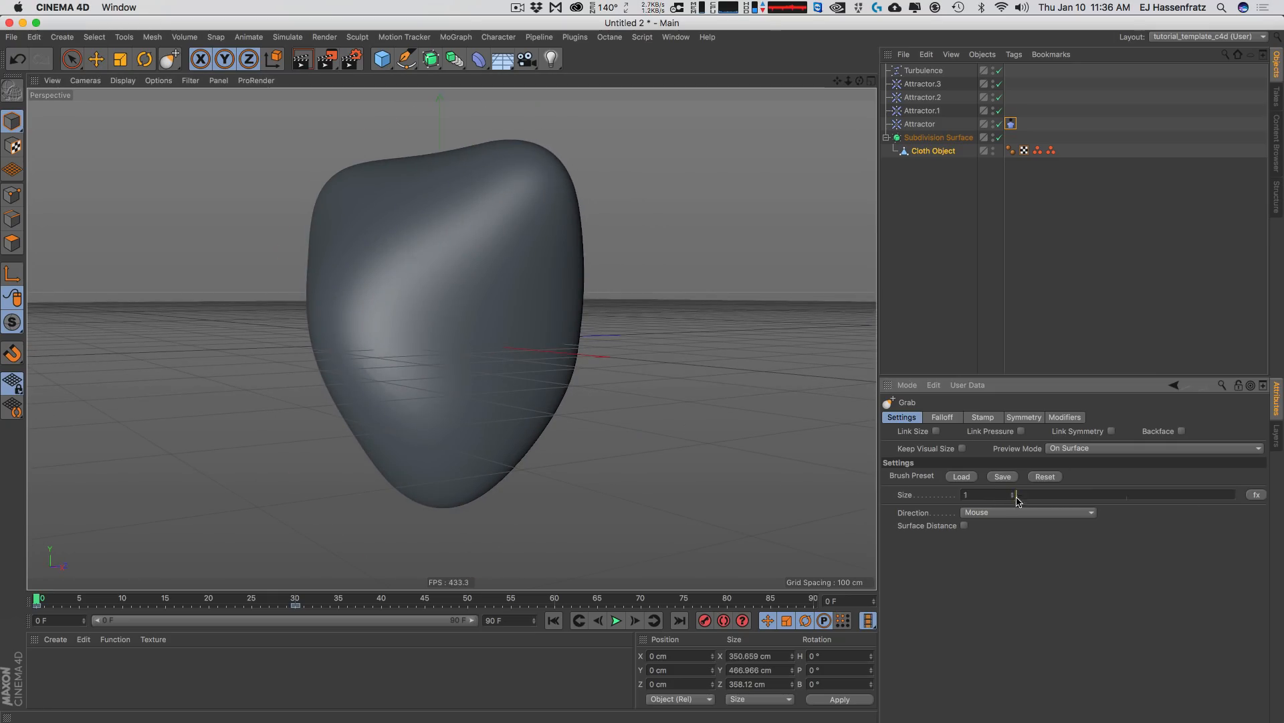
{"action": "left_click", "coordinate": [1143, 495]}
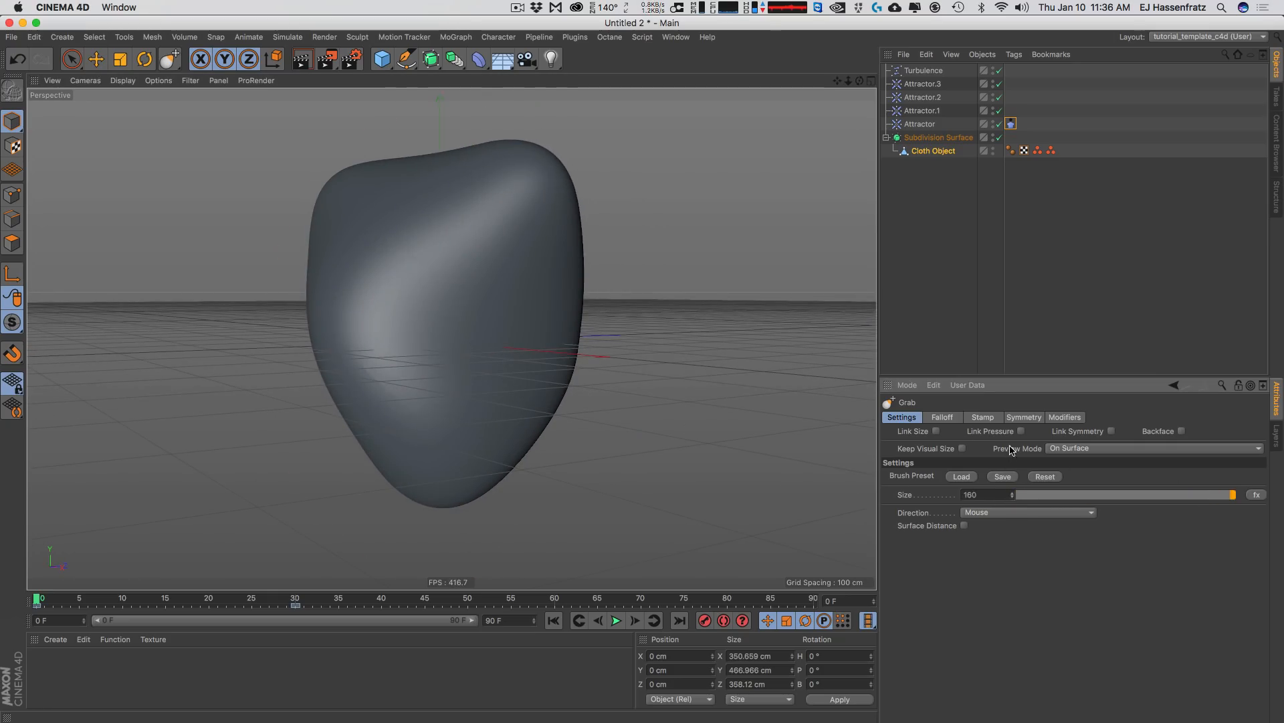
{"action": "mouse_move", "coordinate": [468, 258]}
{"action": "left_mouse_down", "text": "alt"}
{"action": "mouse_move", "coordinate": [511, 275]}
{"action": "mouse_move", "coordinate": [561, 329]}
{"action": "mouse_move", "coordinate": [354, 139]}
{"action": "mouse_move", "coordinate": [367, 158]}
{"action": "mouse_move", "coordinate": [449, 143]}
{"action": "left_mouse_up", "text": "alt"}
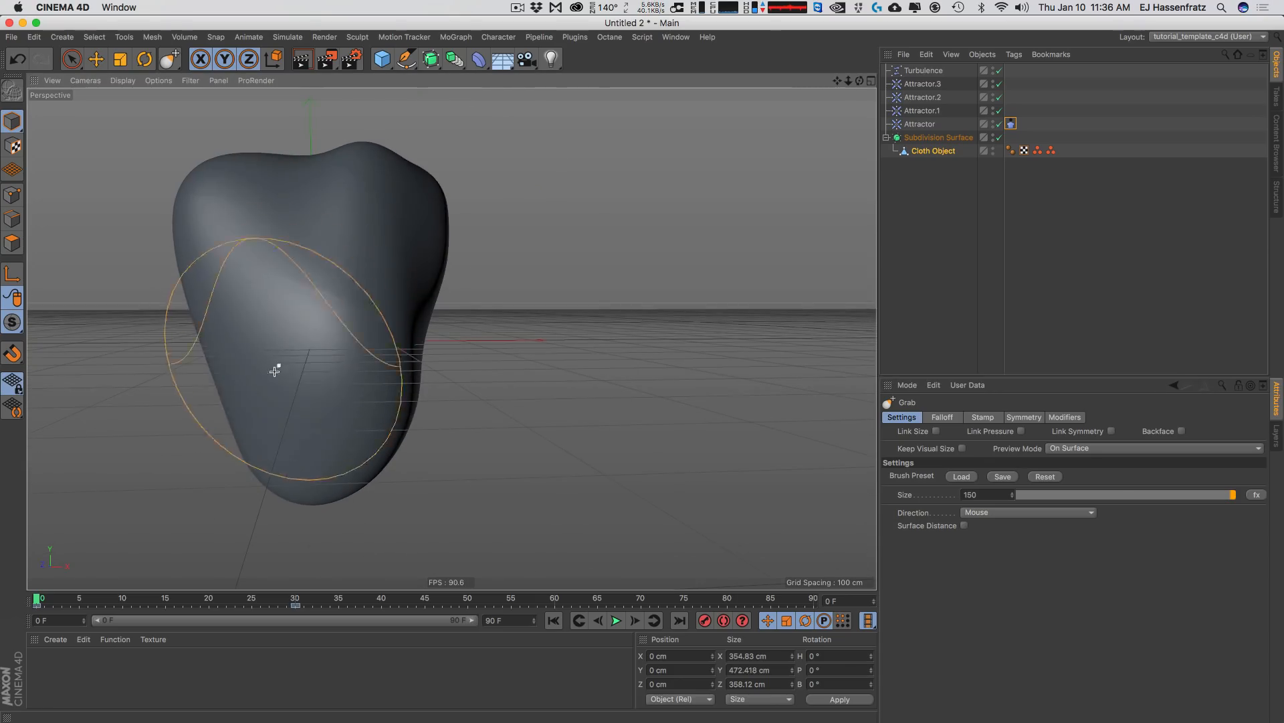
{"action": "mouse_move", "coordinate": [275, 366]}
{"action": "left_mouse_down"}
{"action": "mouse_move", "coordinate": [241, 374]}
{"action": "mouse_move", "coordinate": [134, 321]}
{"action": "left_mouse_up"}
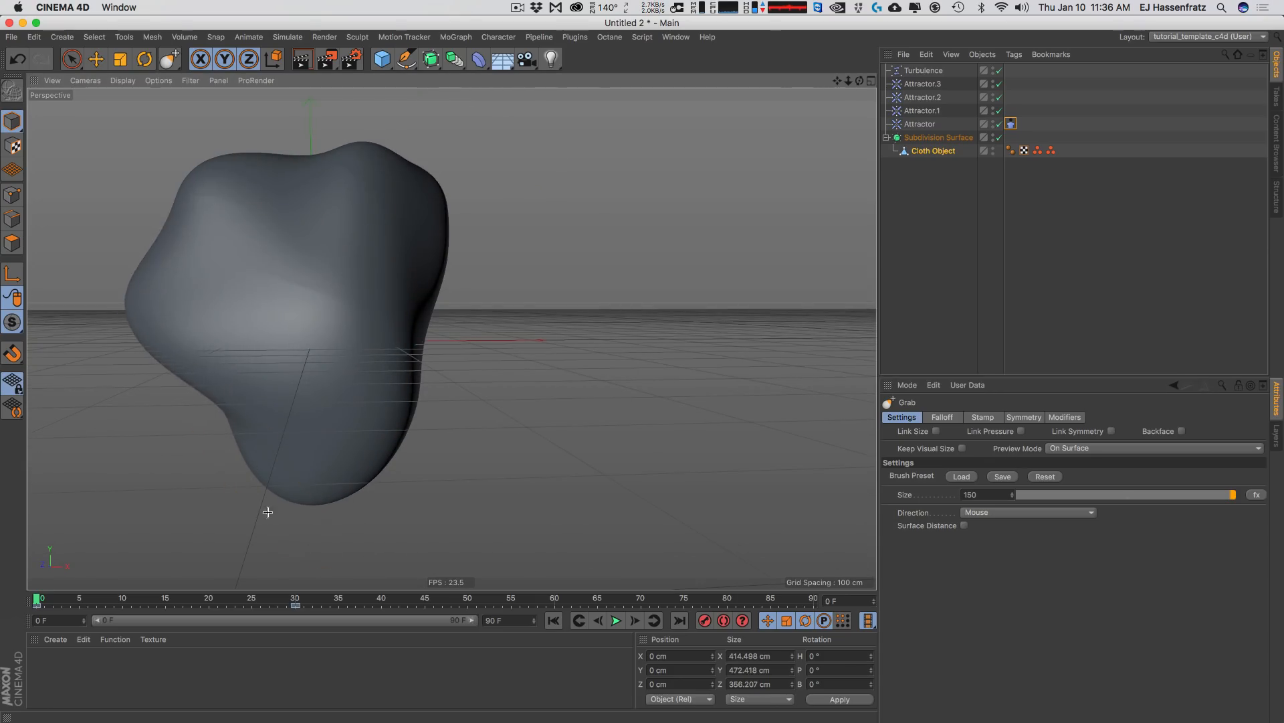
{"action": "mouse_move", "coordinate": [287, 494]}
{"action": "left_mouse_down"}
{"action": "mouse_move", "coordinate": [473, 359]}
{"action": "mouse_move", "coordinate": [481, 375]}
{"action": "mouse_move", "coordinate": [473, 367]}
{"action": "mouse_move", "coordinate": [508, 370]}
{"action": "mouse_move", "coordinate": [496, 344]}
{"action": "mouse_move", "coordinate": [525, 343]}
{"action": "left_mouse_up"}
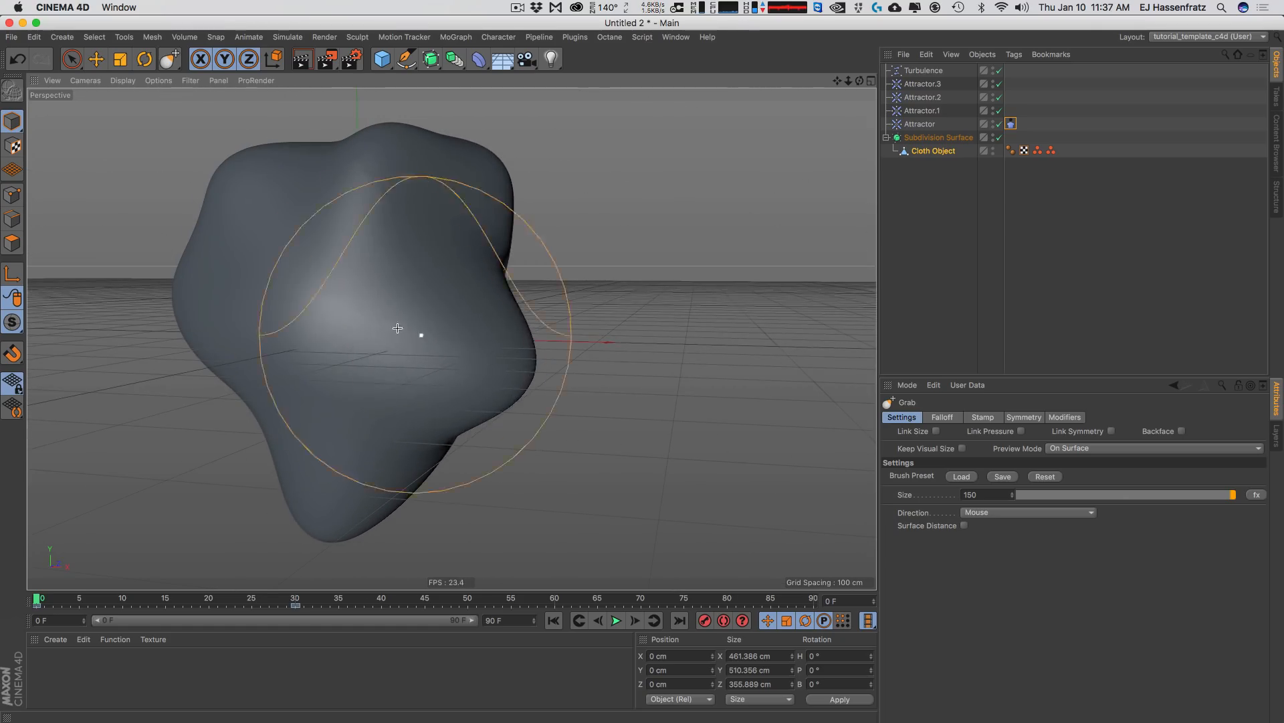
- Pull the shape further with the Grab brush to about 518 cm tall, and check it from several angles
{"action": "left_click_drag", "start_coordinate": [419, 335], "coordinate": [375, 321], "text": "alt"}
{"action": "mouse_move", "coordinate": [459, 293]}
{"action": "left_mouse_down", "text": "alt"}
{"action": "mouse_move", "coordinate": [422, 305]}
{"action": "mouse_move", "coordinate": [416, 294]}
{"action": "left_mouse_up", "text": "alt"}
{"action": "middle_click_drag", "start_coordinate": [380, 180], "coordinate": [395, 258], "text": "alt"}
{"action": "left_click_drag", "start_coordinate": [395, 258], "coordinate": [395, 218]}
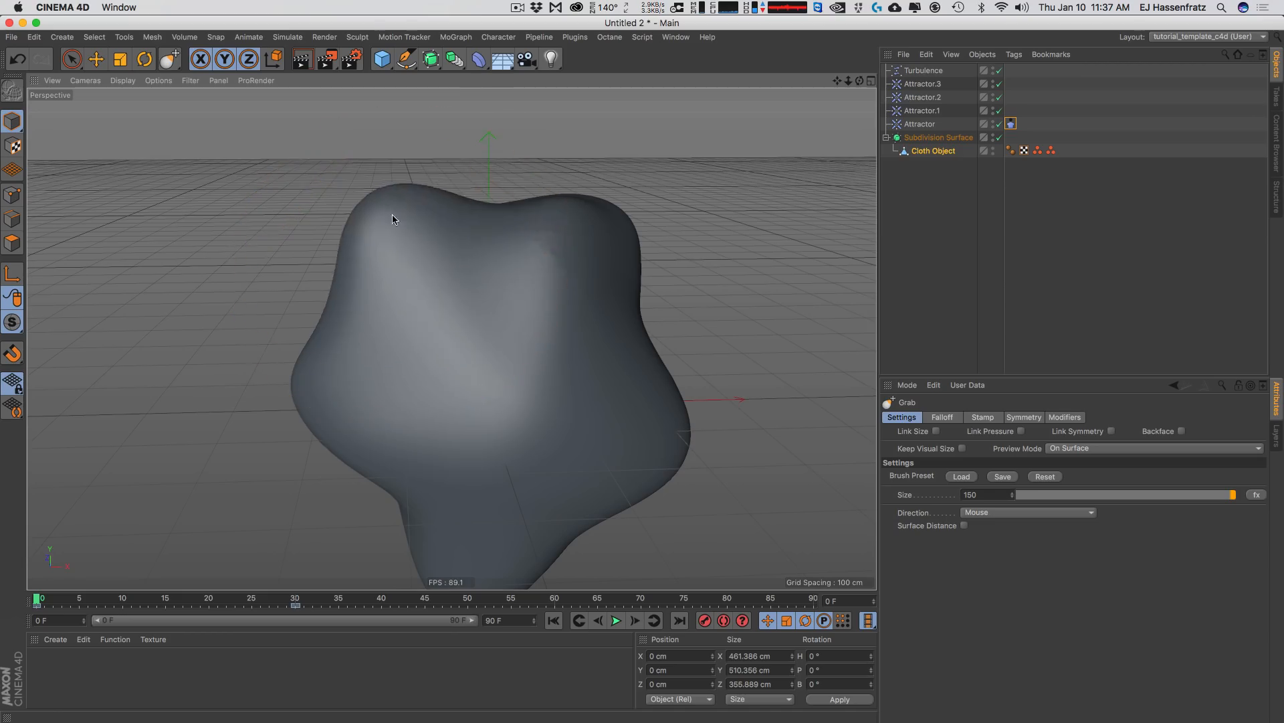
{"action": "mouse_move", "coordinate": [456, 272]}
{"action": "left_mouse_down", "text": "alt"}
{"action": "mouse_move", "coordinate": [393, 230]}
{"action": "mouse_move", "coordinate": [430, 246]}
{"action": "left_mouse_up", "text": "alt"}
{"action": "right_click_drag", "start_coordinate": [430, 247], "coordinate": [379, 281], "text": "alt"}
{"action": "mouse_move", "coordinate": [379, 281]}
{"action": "left_mouse_down", "text": "alt"}
{"action": "mouse_move", "coordinate": [390, 361]}
{"action": "mouse_move", "coordinate": [513, 315]}
{"action": "mouse_move", "coordinate": [207, 315]}
{"action": "mouse_move", "coordinate": [480, 325]}
{"action": "mouse_move", "coordinate": [459, 382]}
{"action": "left_mouse_up", "text": "alt"}
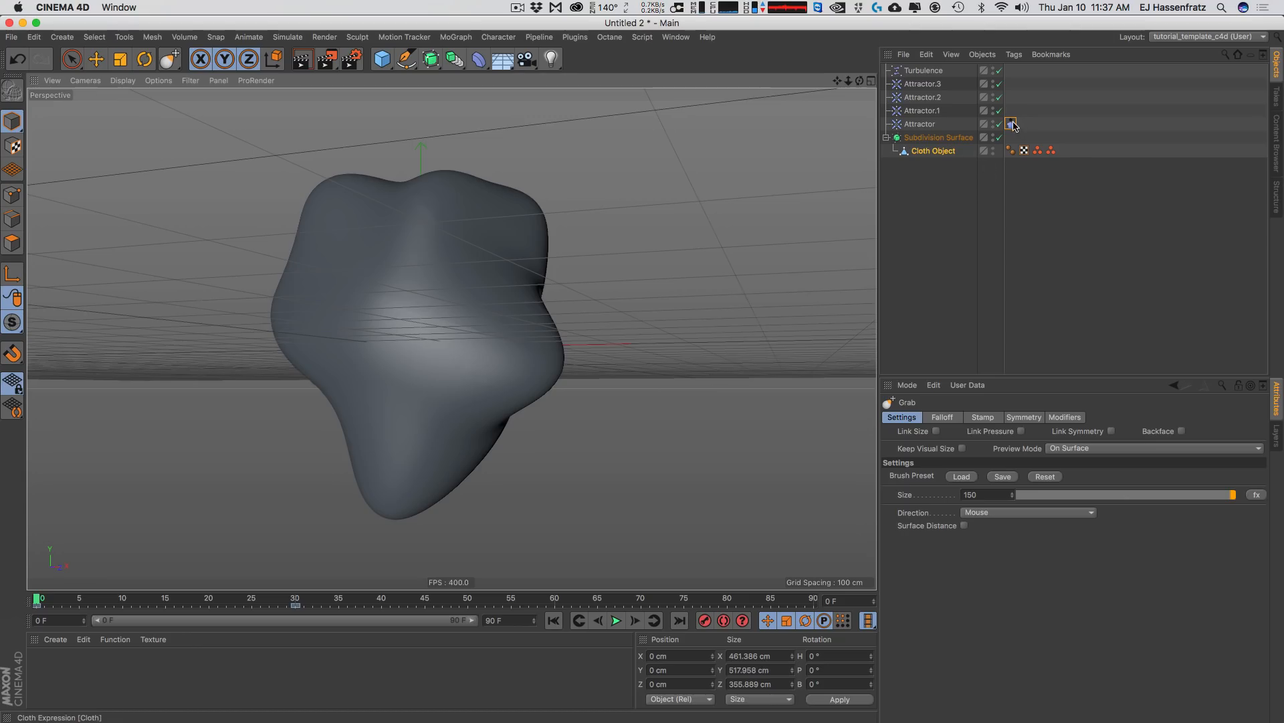
- Move the Cloth tag from the Attractor back onto the Cloth Object and show that object's points for editing
{"action": "left_click_drag", "start_coordinate": [1013, 126], "coordinate": [1011, 151]}
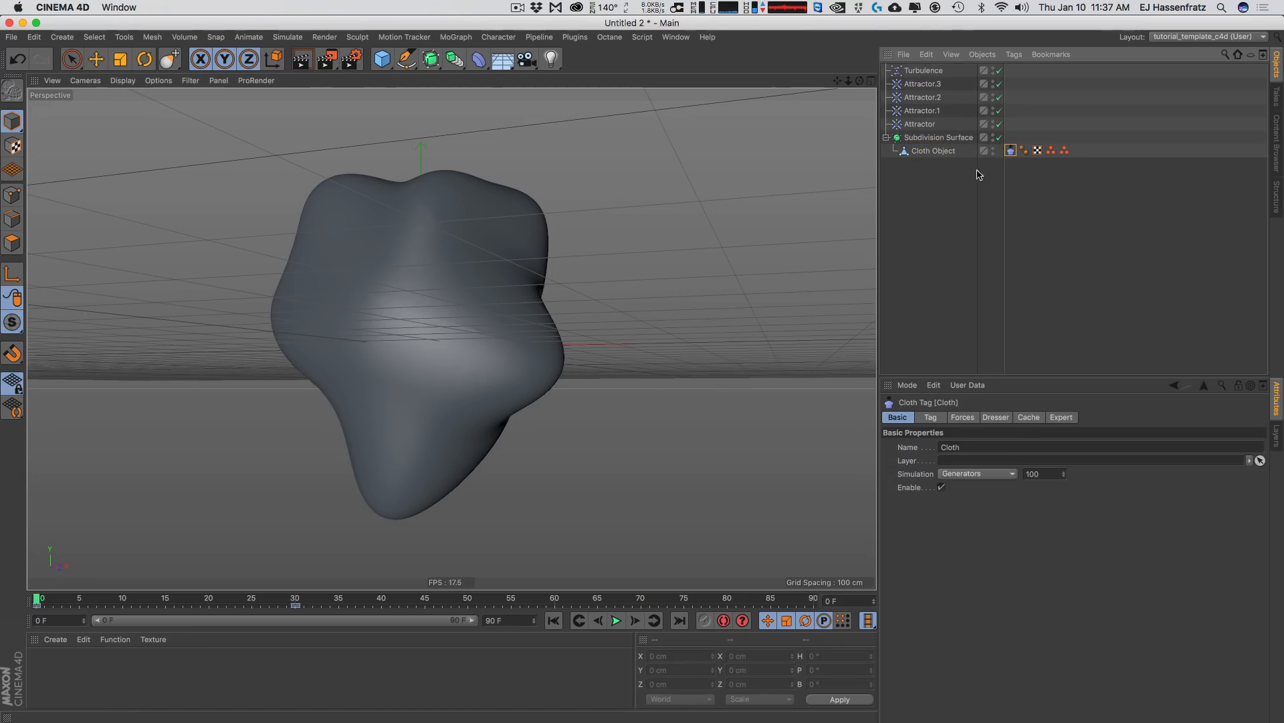
{"action": "left_click", "coordinate": [14, 194]}
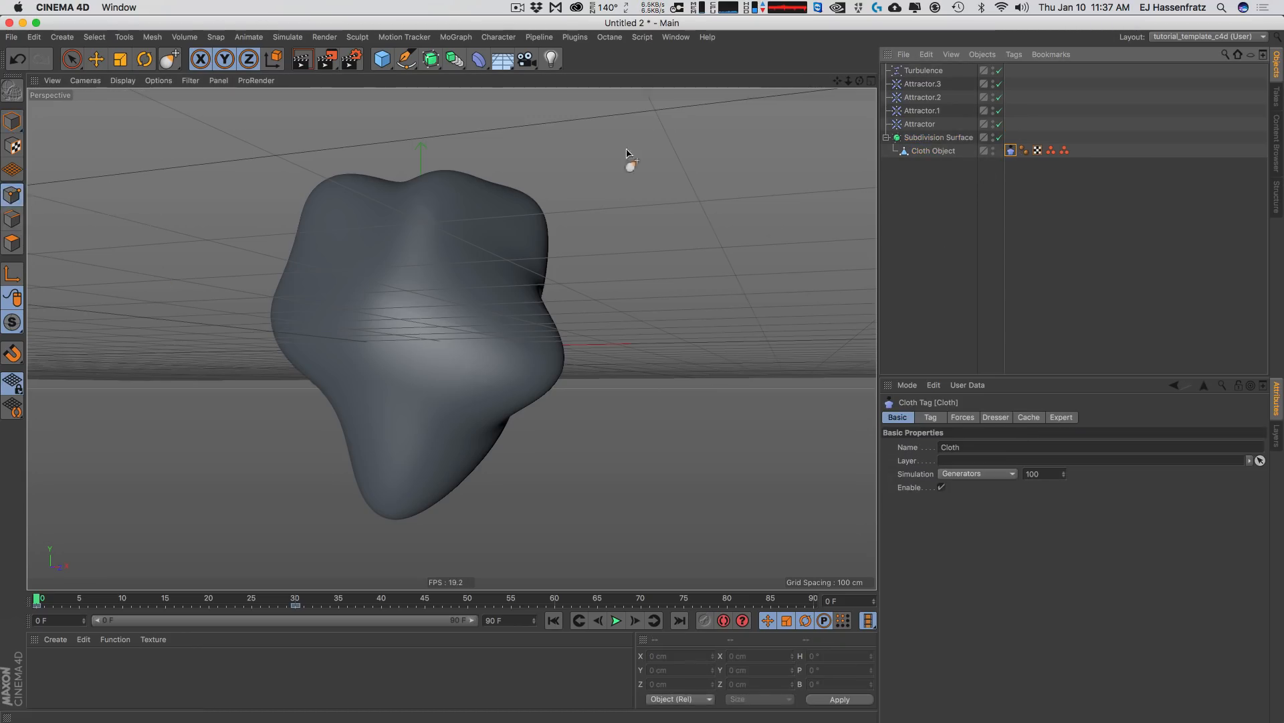
{"action": "left_click", "coordinate": [933, 150]}
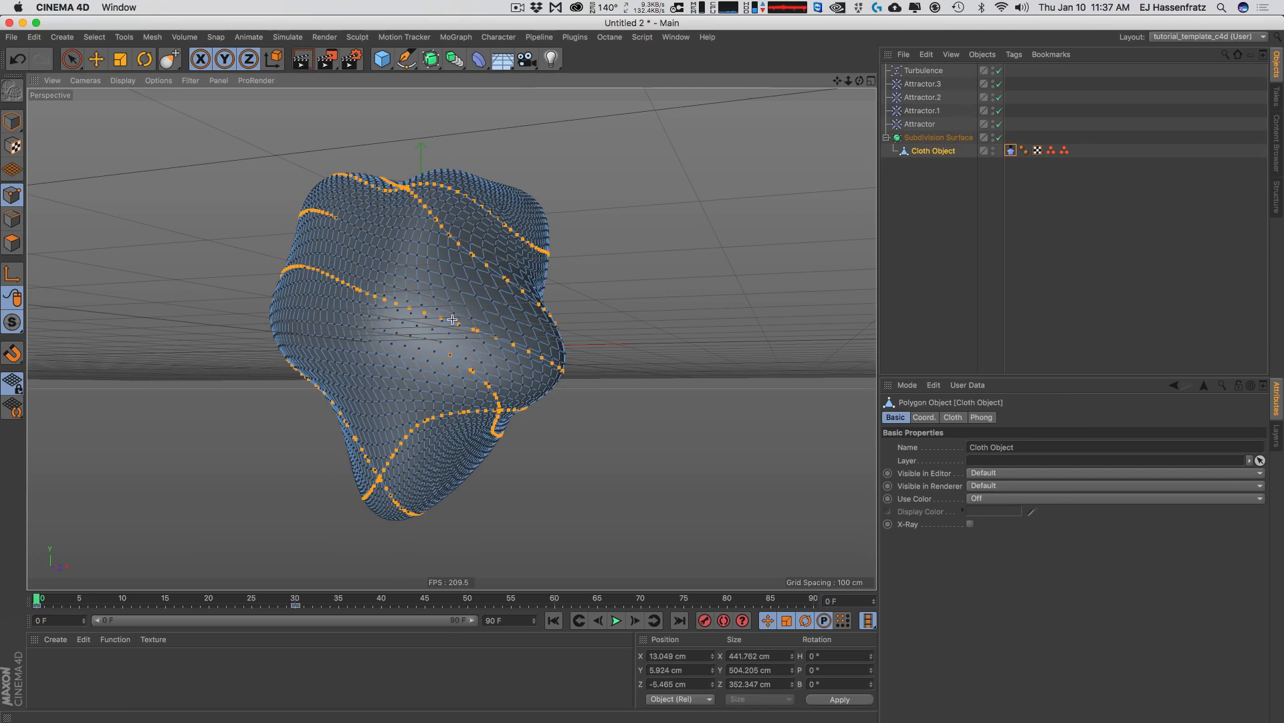
{"action": "left_click_drag", "start_coordinate": [455, 297], "coordinate": [563, 266], "text": "alt"}
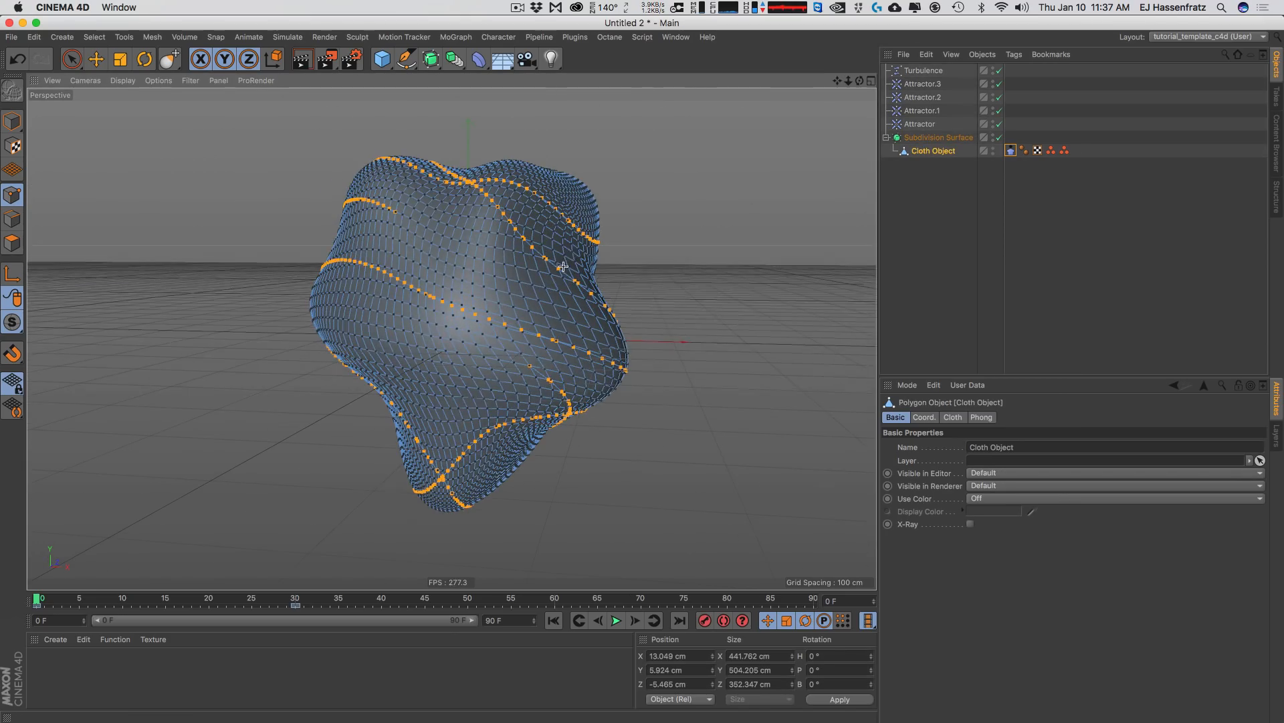
{"action": "left_click_drag", "start_coordinate": [466, 361], "coordinate": [376, 365], "text": "alt"}
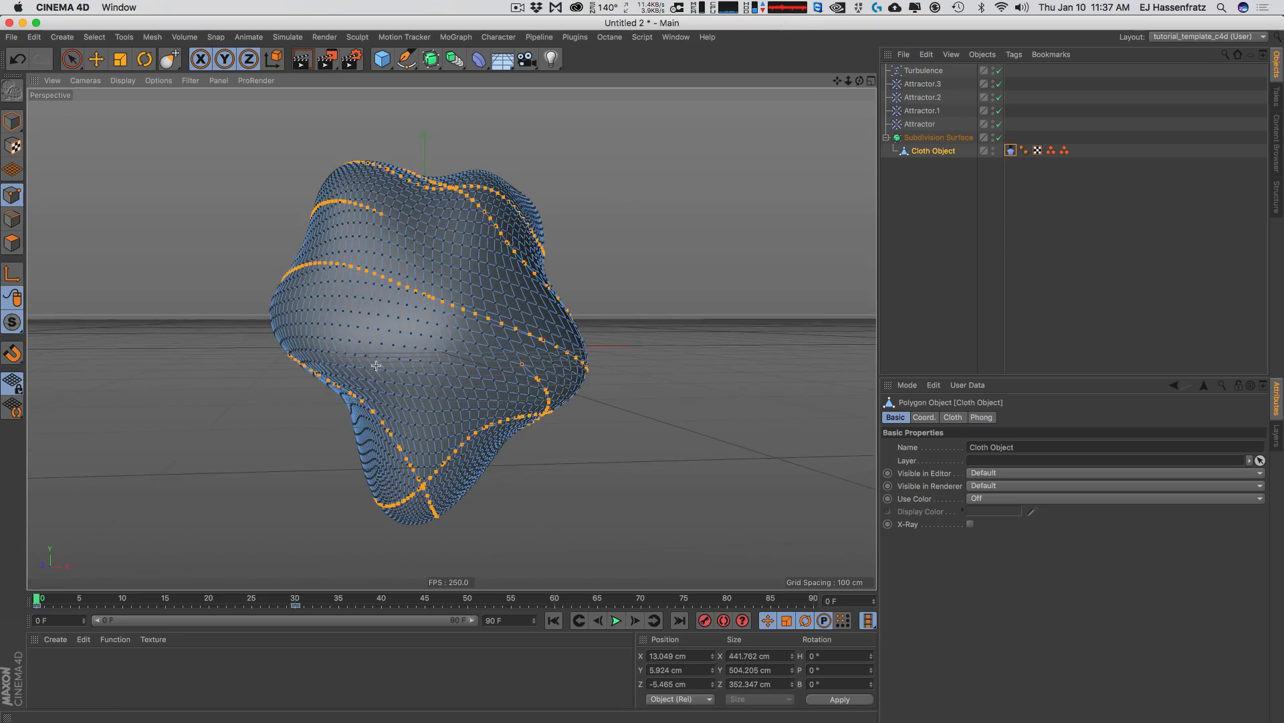
{"action": "left_click_drag", "start_coordinate": [423, 273], "coordinate": [375, 264], "text": "alt"}
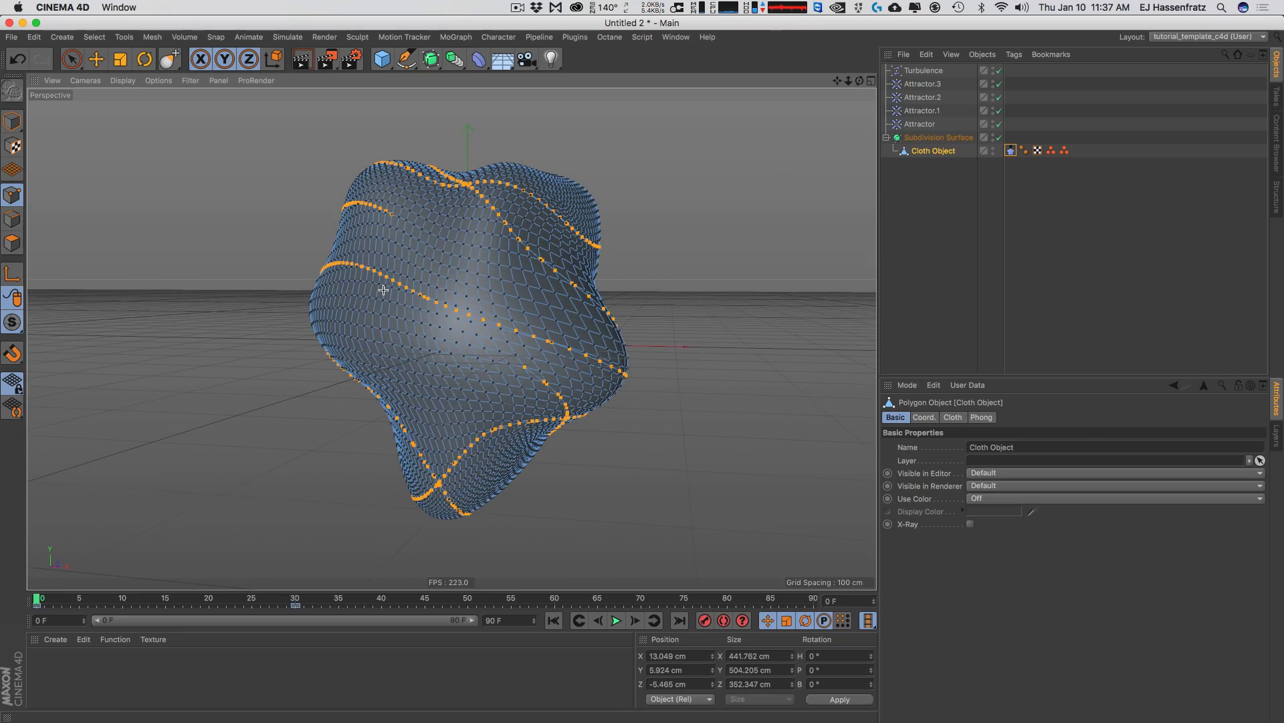
{"action": "key", "text": "k"}
{"action": "key", "text": "k"}
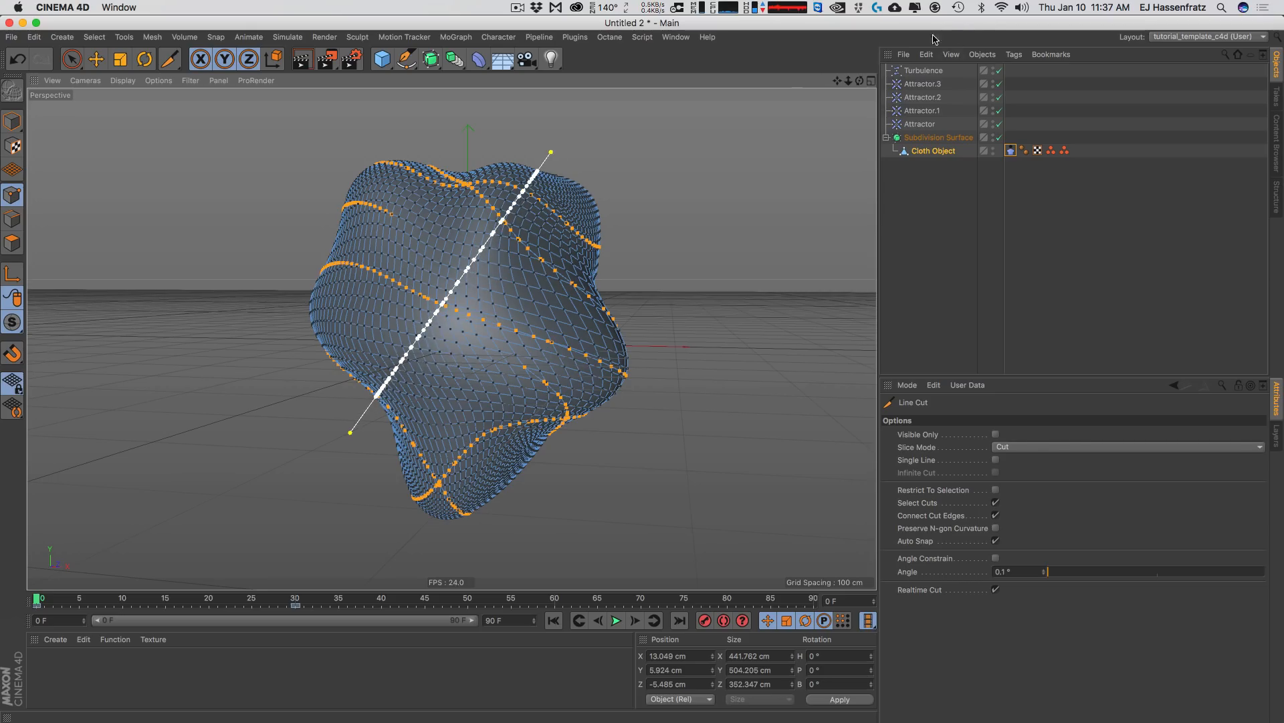
{"action": "key", "text": "Escape"}
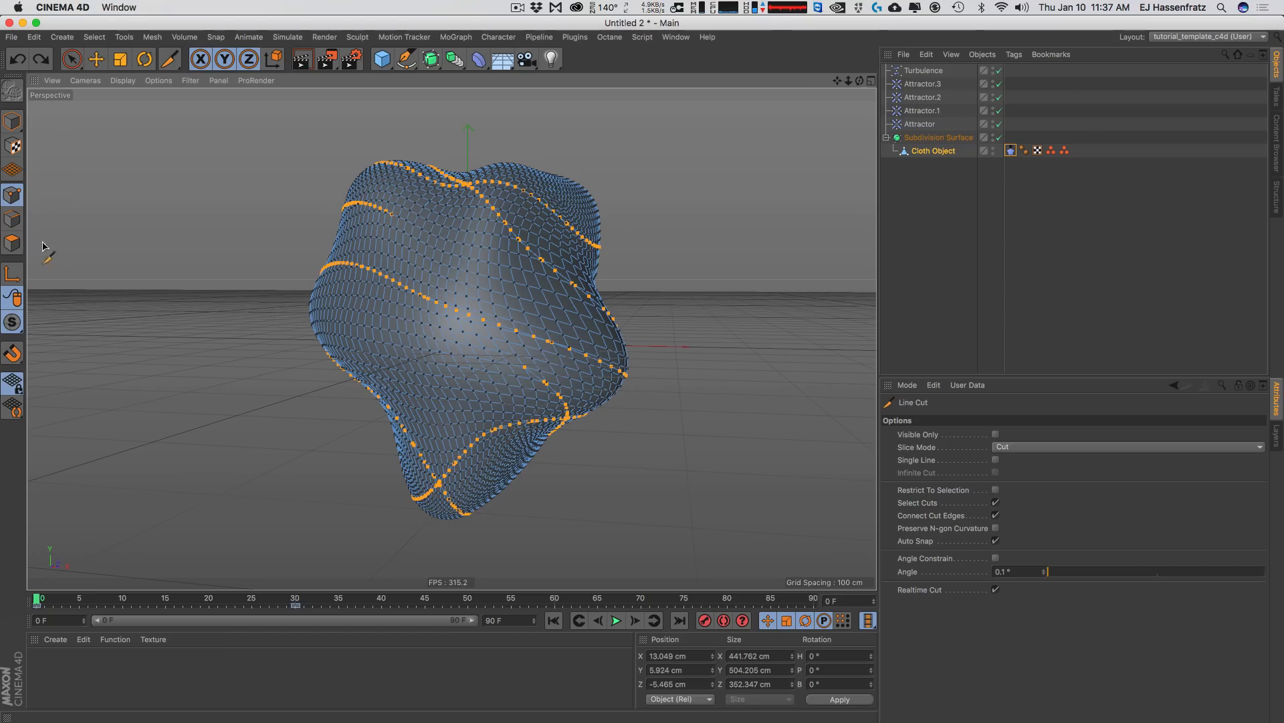
- In edge mode, slice a diagonal Line Cut across the Cloth Object from its lower-left side to its upper-right bulge
{"action": "left_click", "coordinate": [12, 219]}
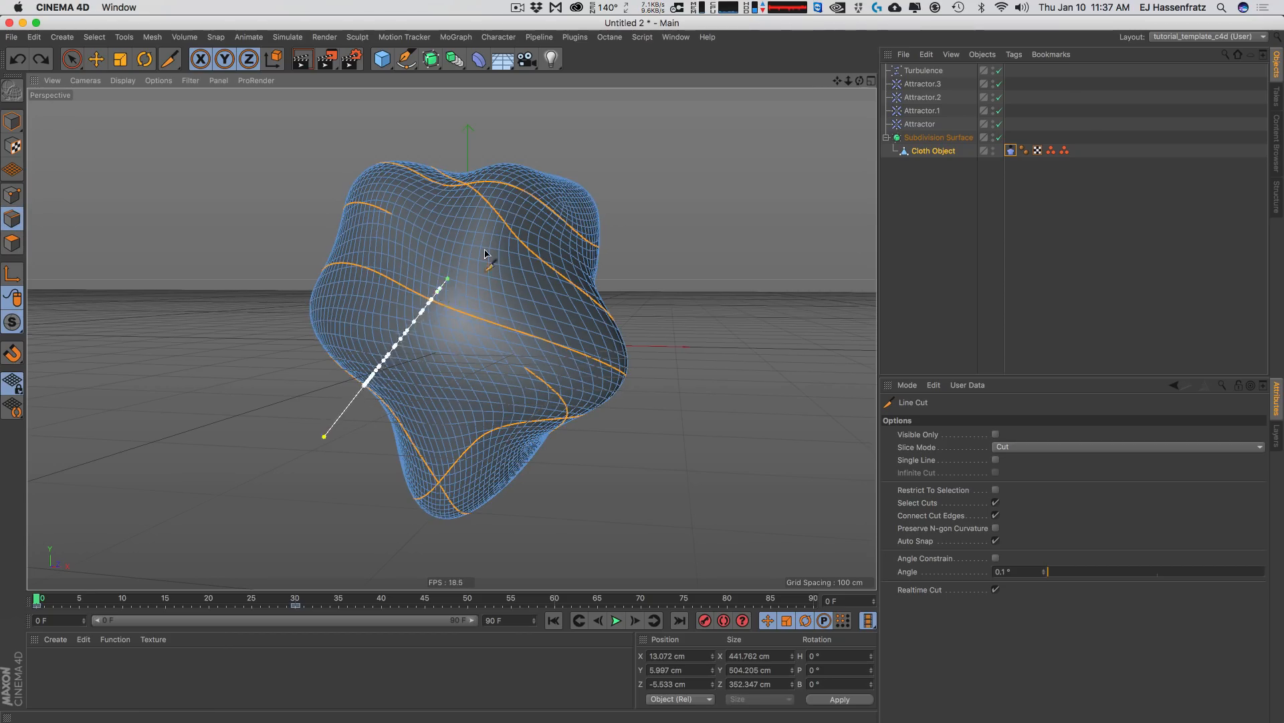
{"action": "left_click", "coordinate": [595, 147]}
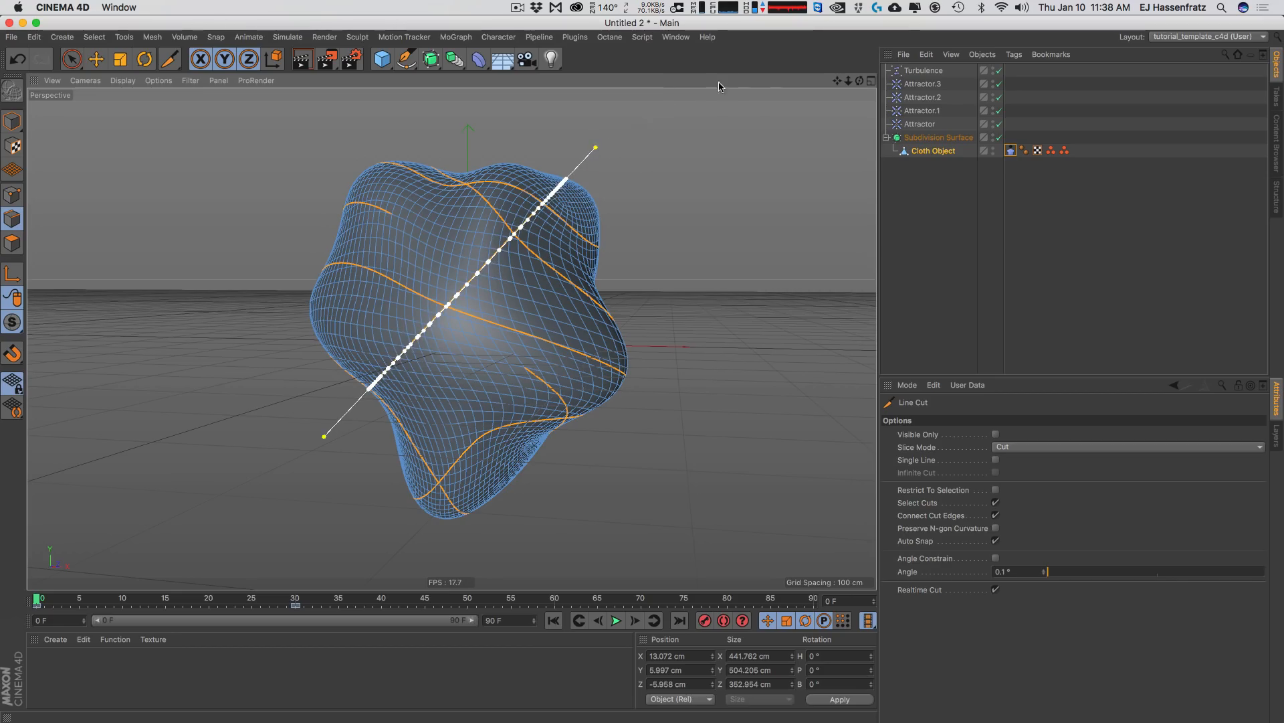
{"action": "left_click", "coordinate": [95, 59]}
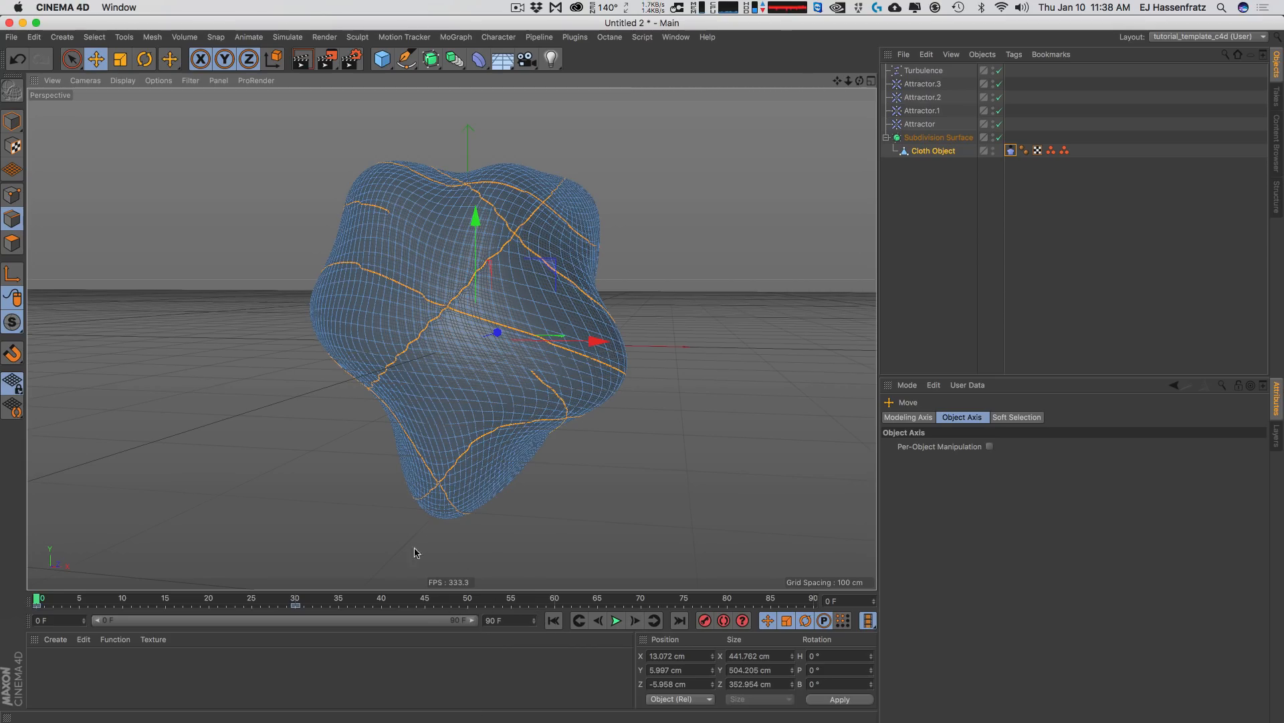
- Update the Slash Points selection tag with the currently selected points, including those along the new diagonal cut
{"action": "left_click", "coordinate": [11, 196]}
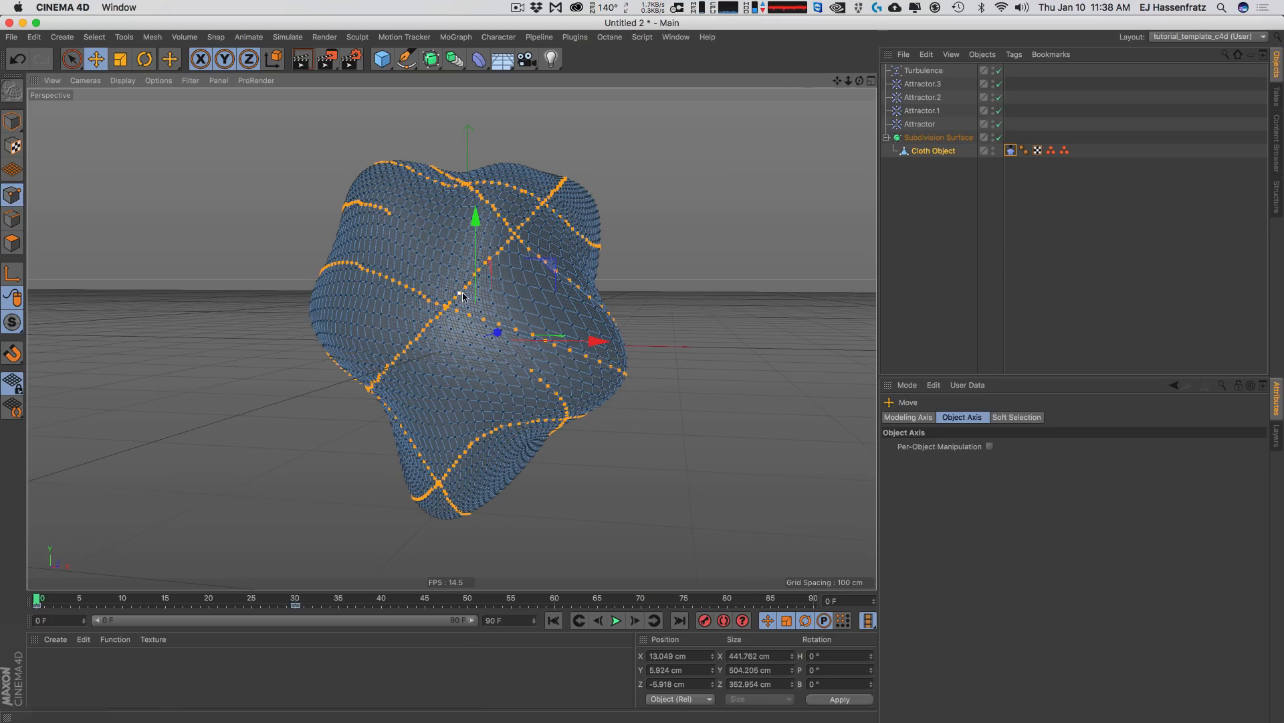
{"action": "left_click", "coordinate": [1065, 150]}
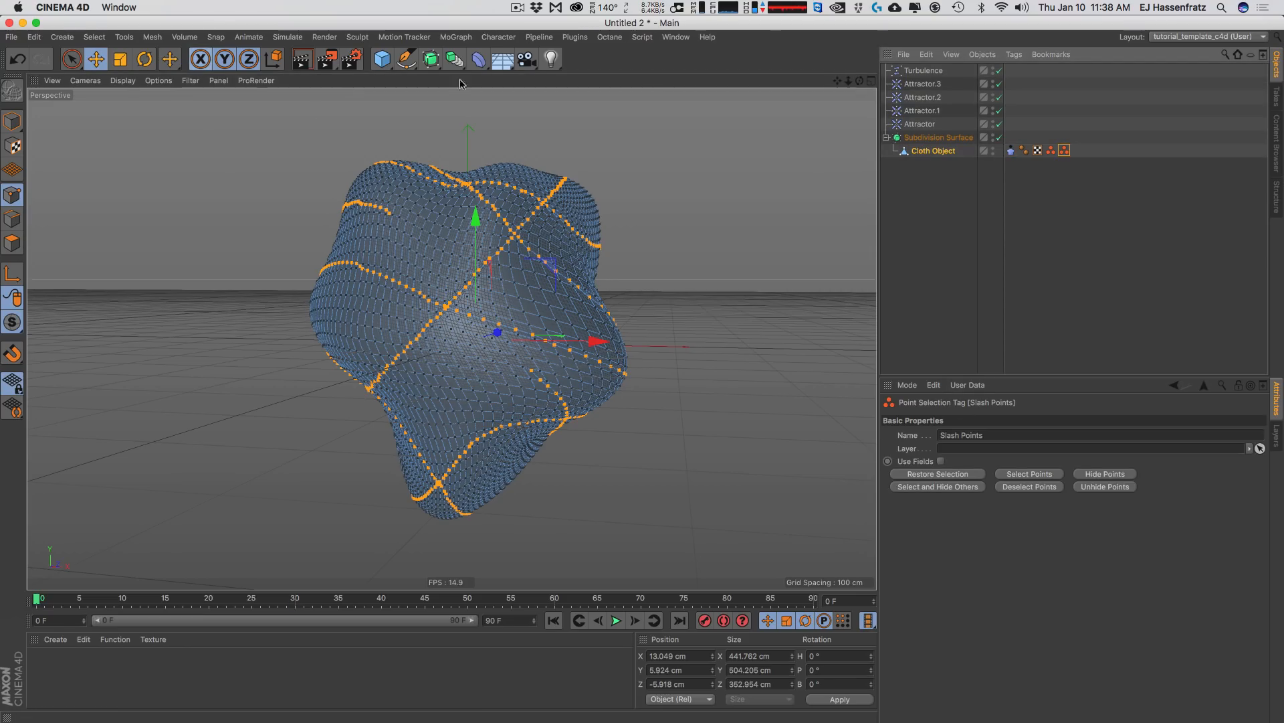
{"action": "left_click", "coordinate": [94, 36]}
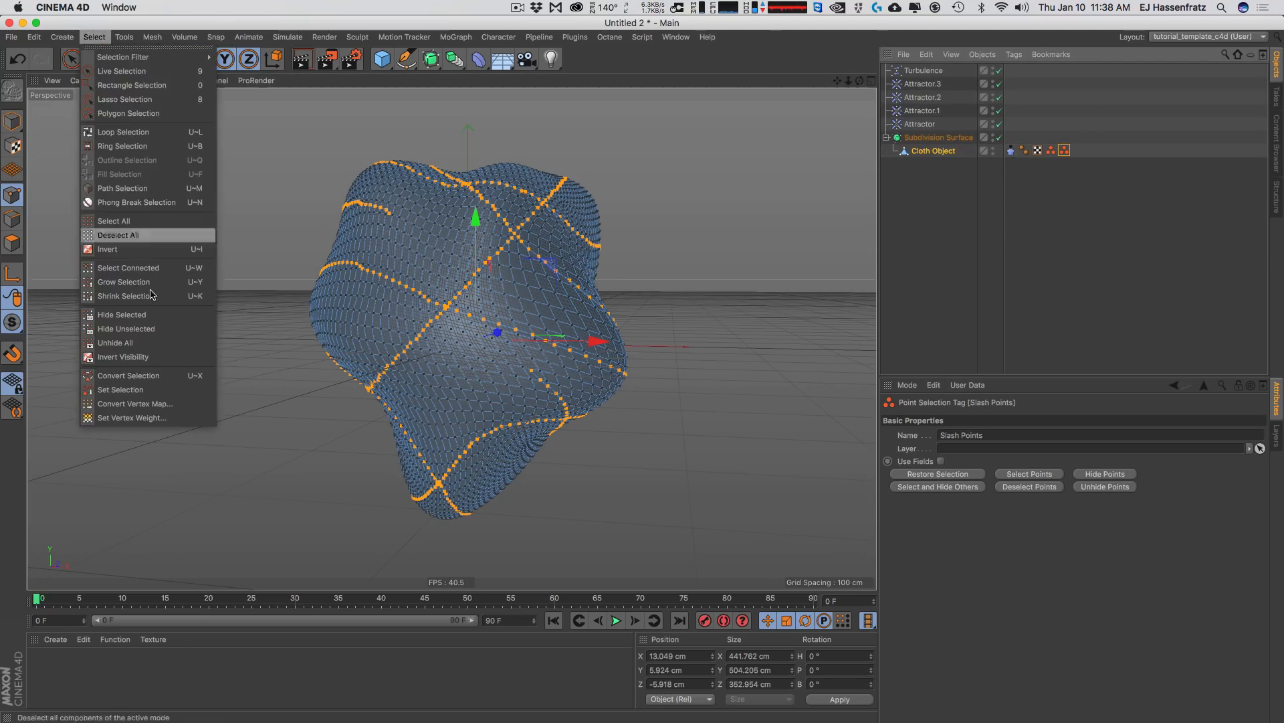
{"action": "left_click", "coordinate": [163, 389]}
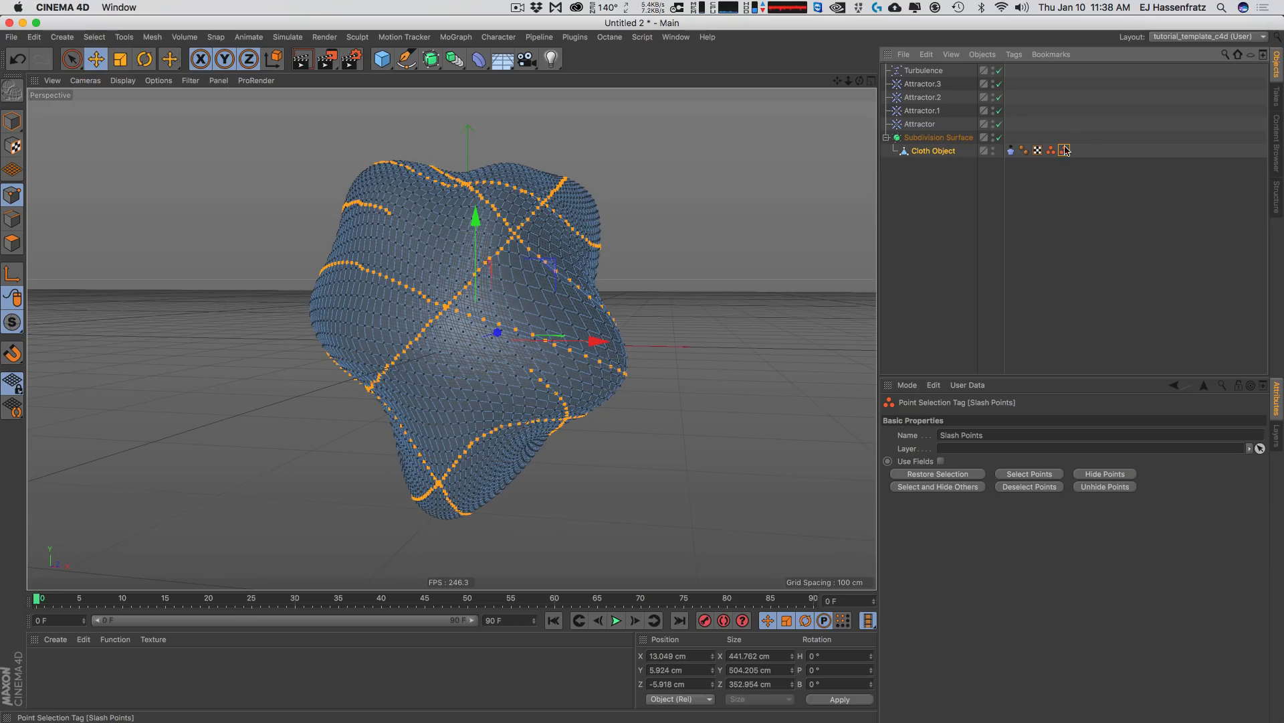
- Set the selected seam points as Fix Points in the Cloth tag's Dresser settings
{"action": "left_click", "coordinate": [929, 152]}
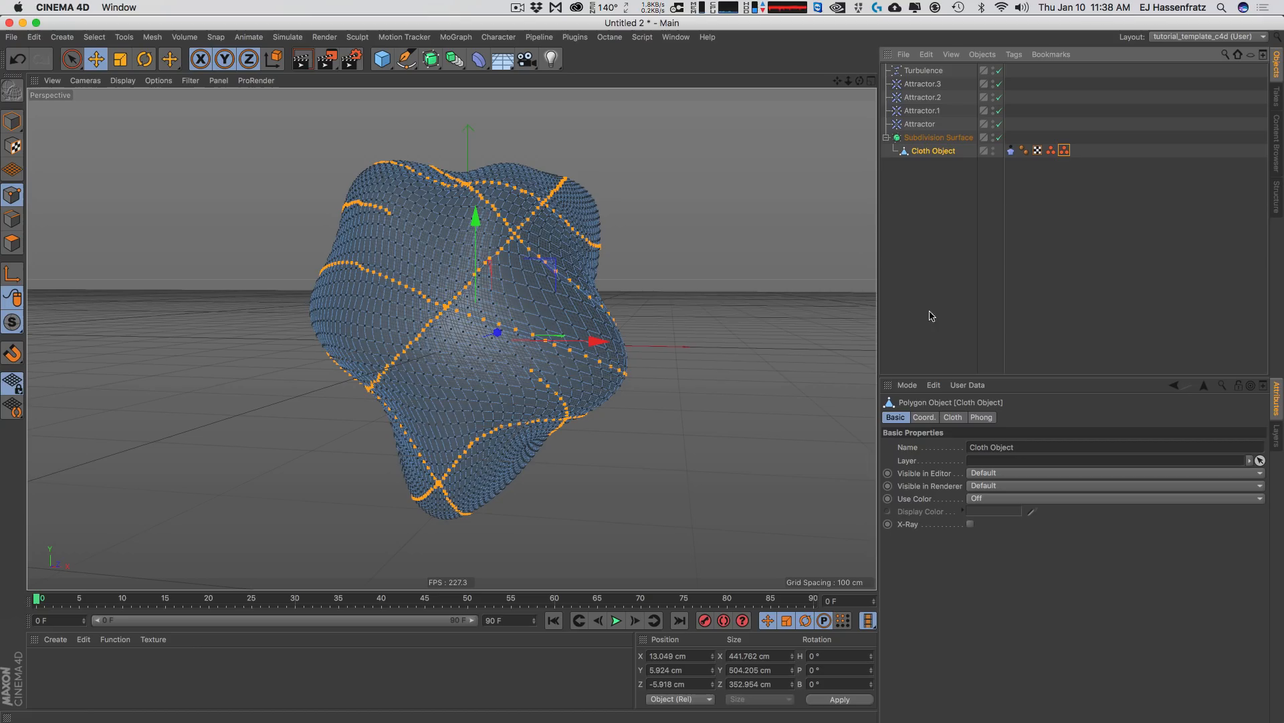
{"action": "left_click", "coordinate": [1010, 150]}
{"action": "left_click", "coordinate": [995, 416]}
{"action": "left_click", "coordinate": [1029, 416]}
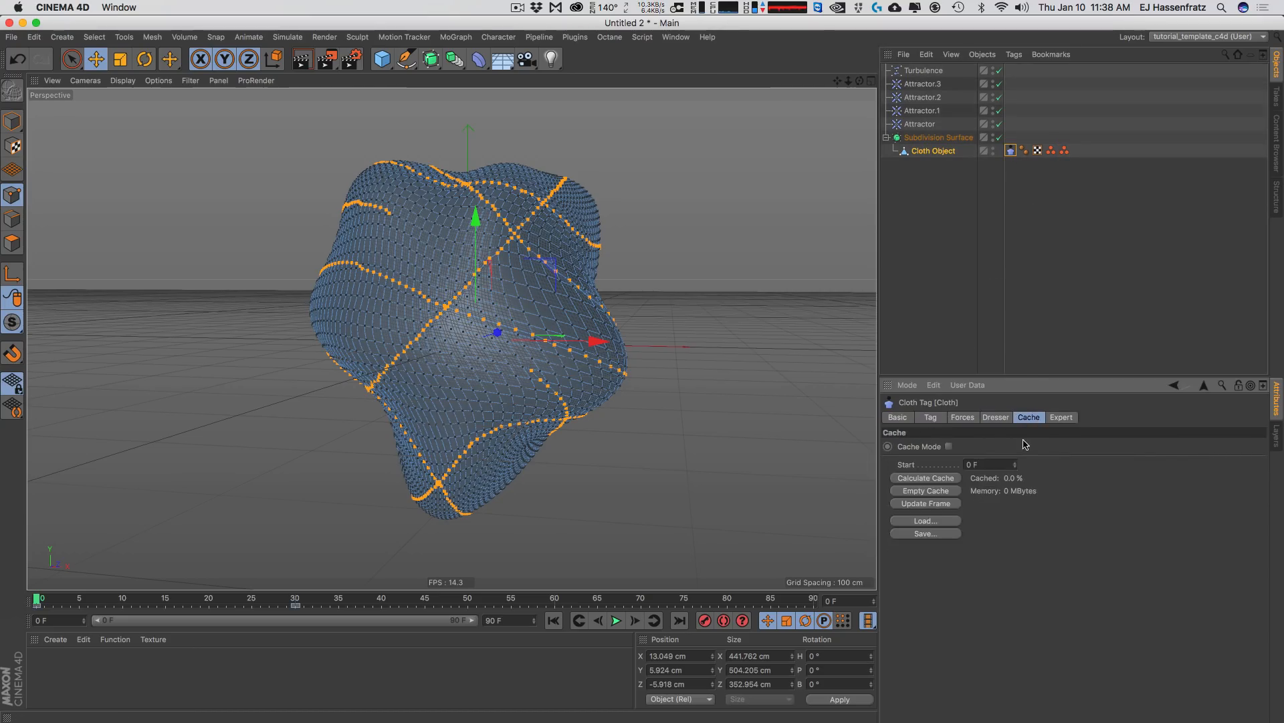
{"action": "left_click", "coordinate": [1004, 417]}
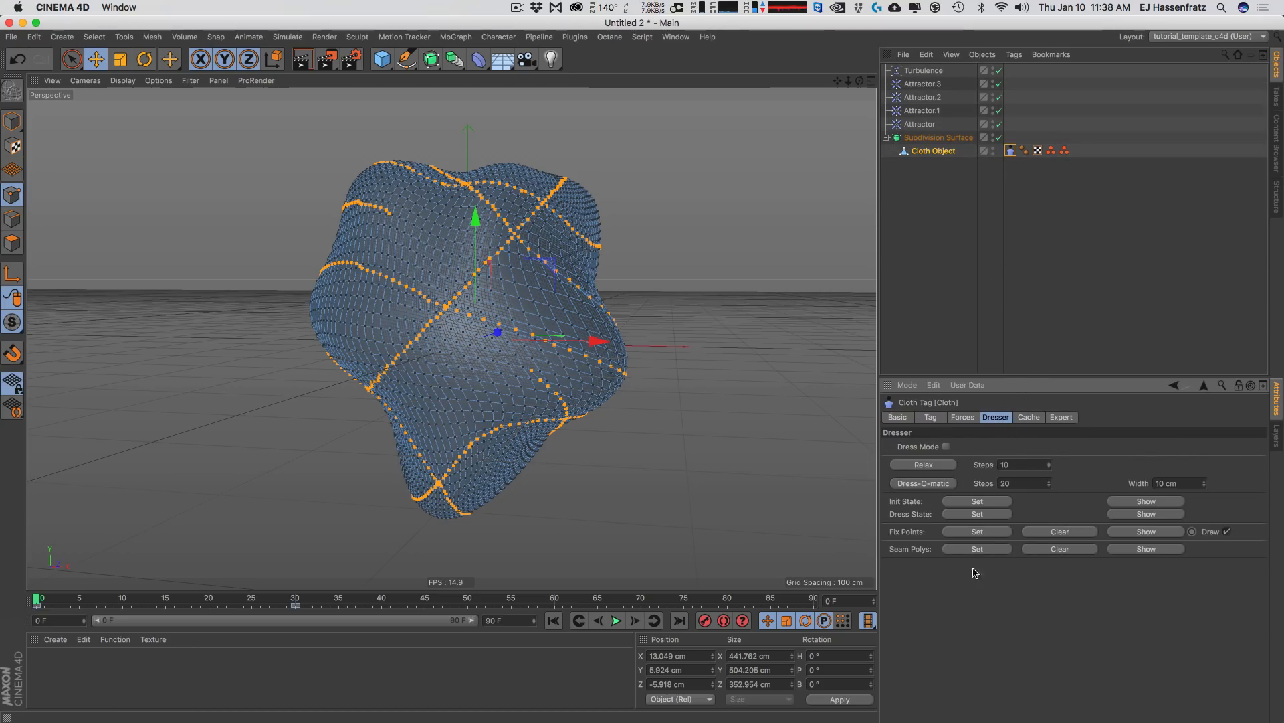
{"action": "left_click", "coordinate": [983, 534]}
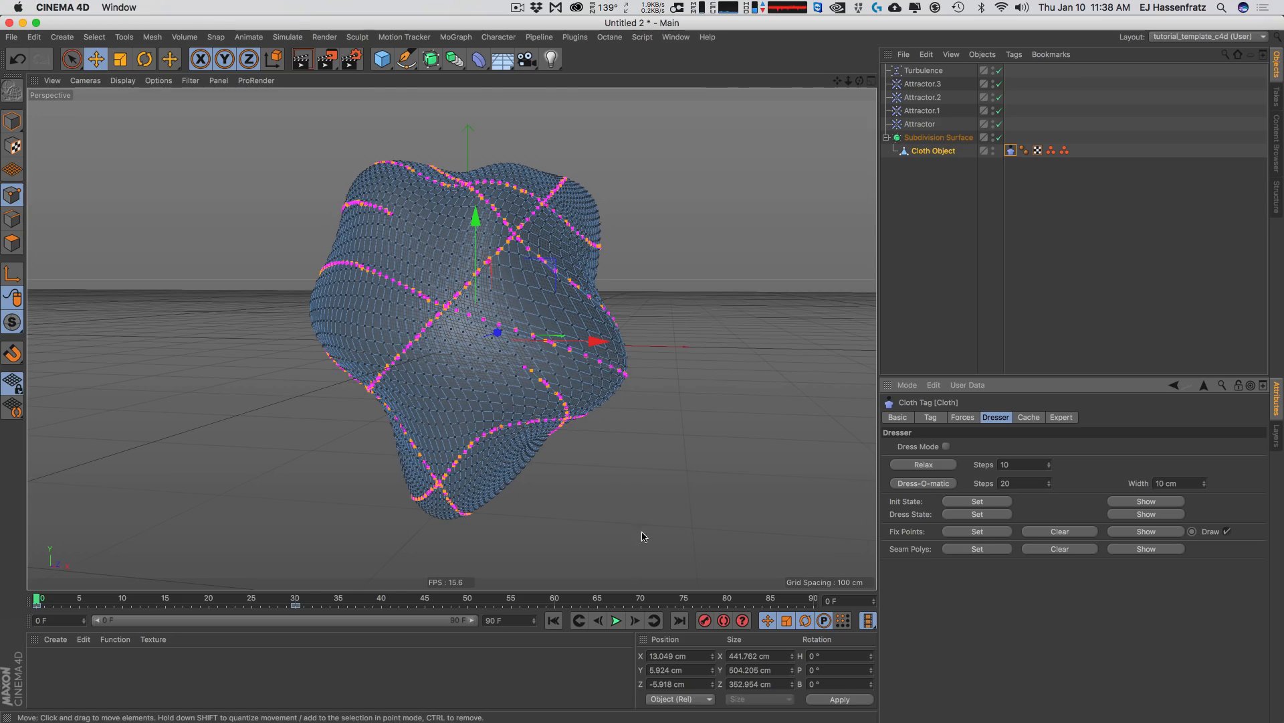
- Play the cloth simulation in model mode and turn off drawing of the fix points
{"action": "left_click", "coordinate": [617, 620]}
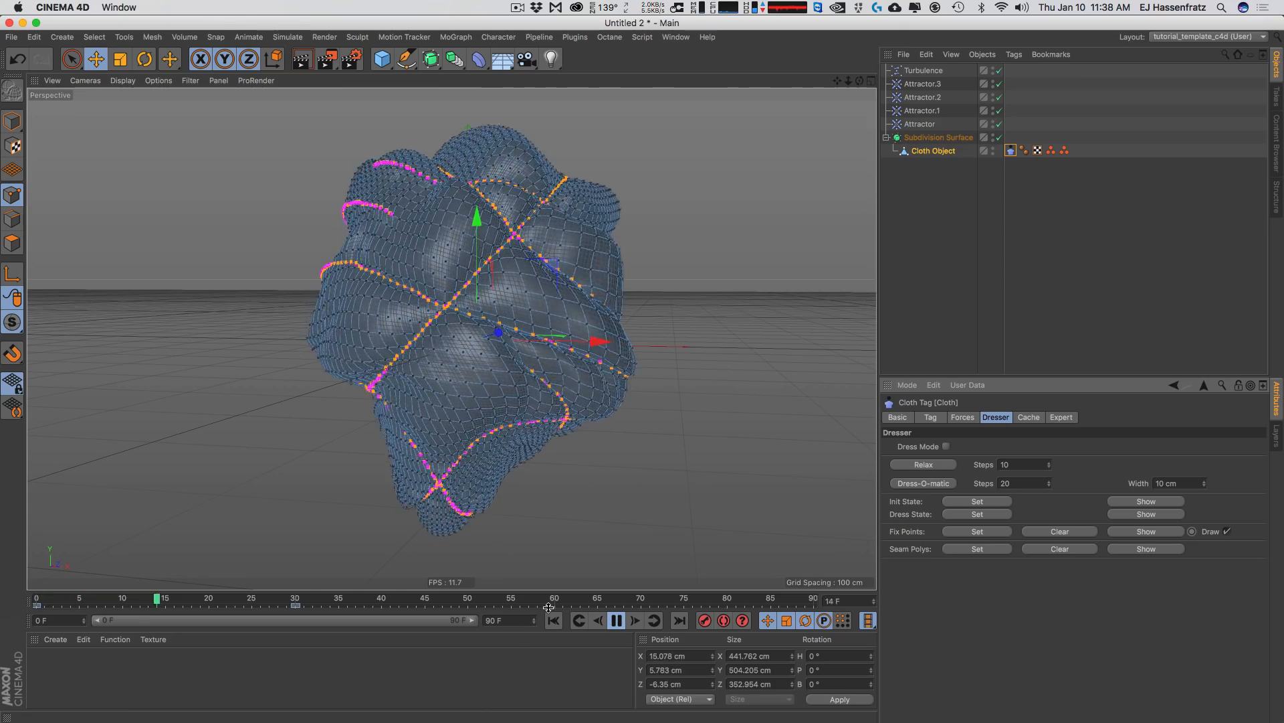
{"action": "key", "text": "F8"}
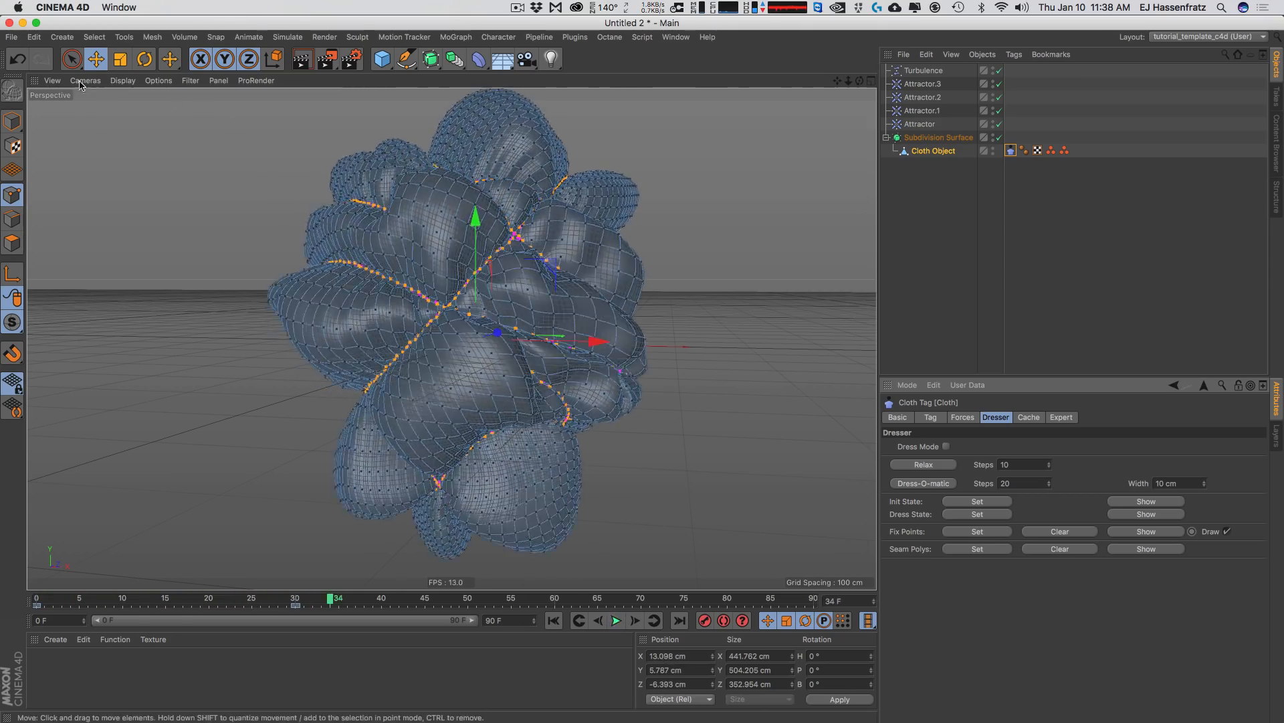
{"action": "left_click", "coordinate": [12, 121]}
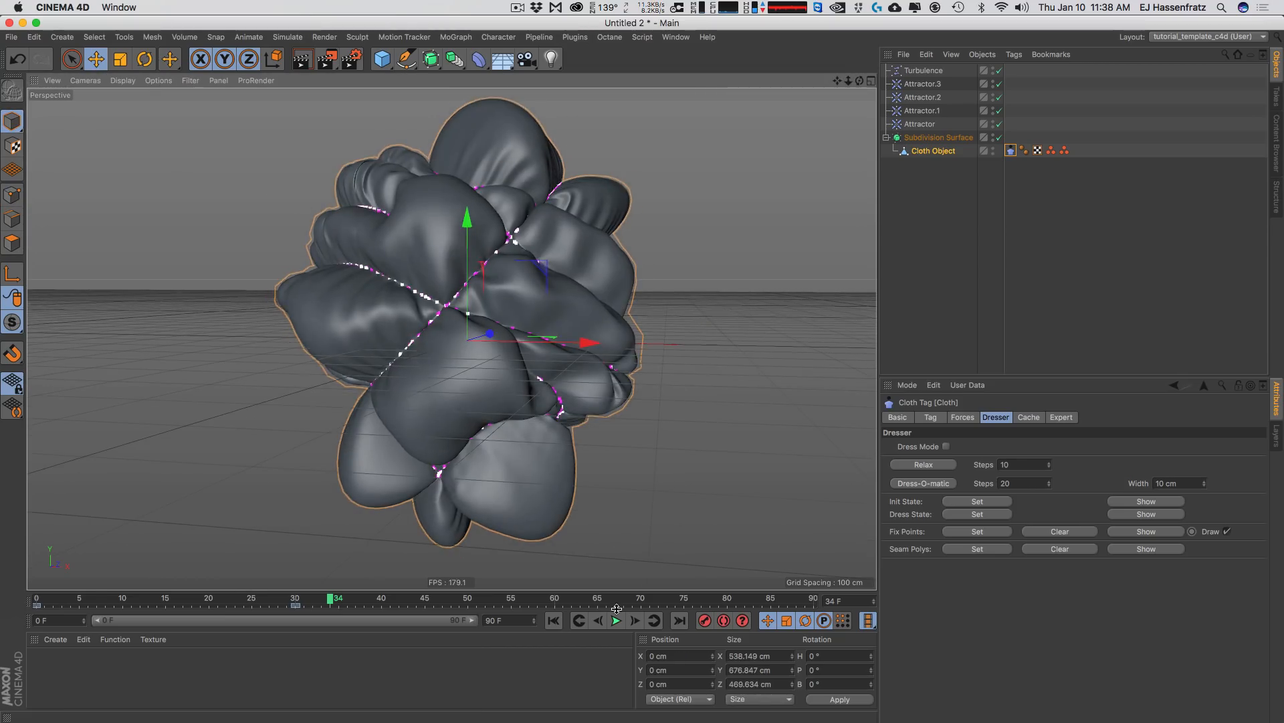
{"action": "key", "text": "F8"}
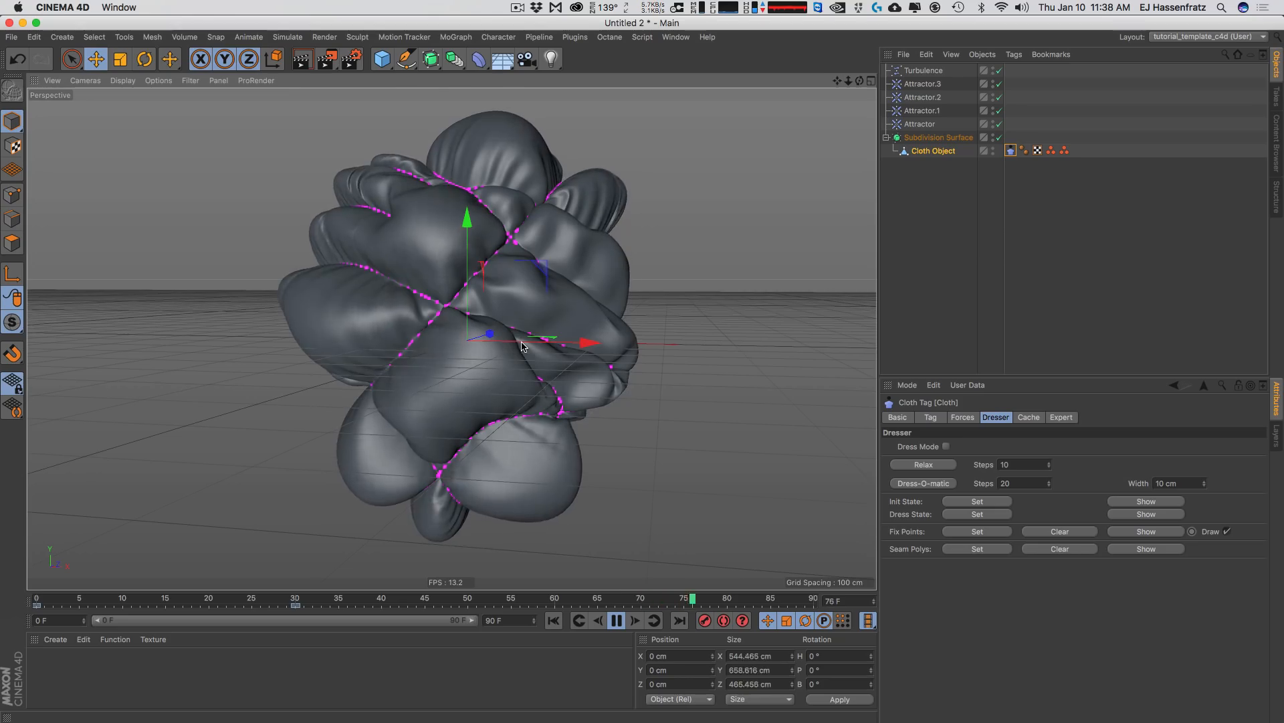
{"action": "left_click", "coordinate": [1227, 531]}
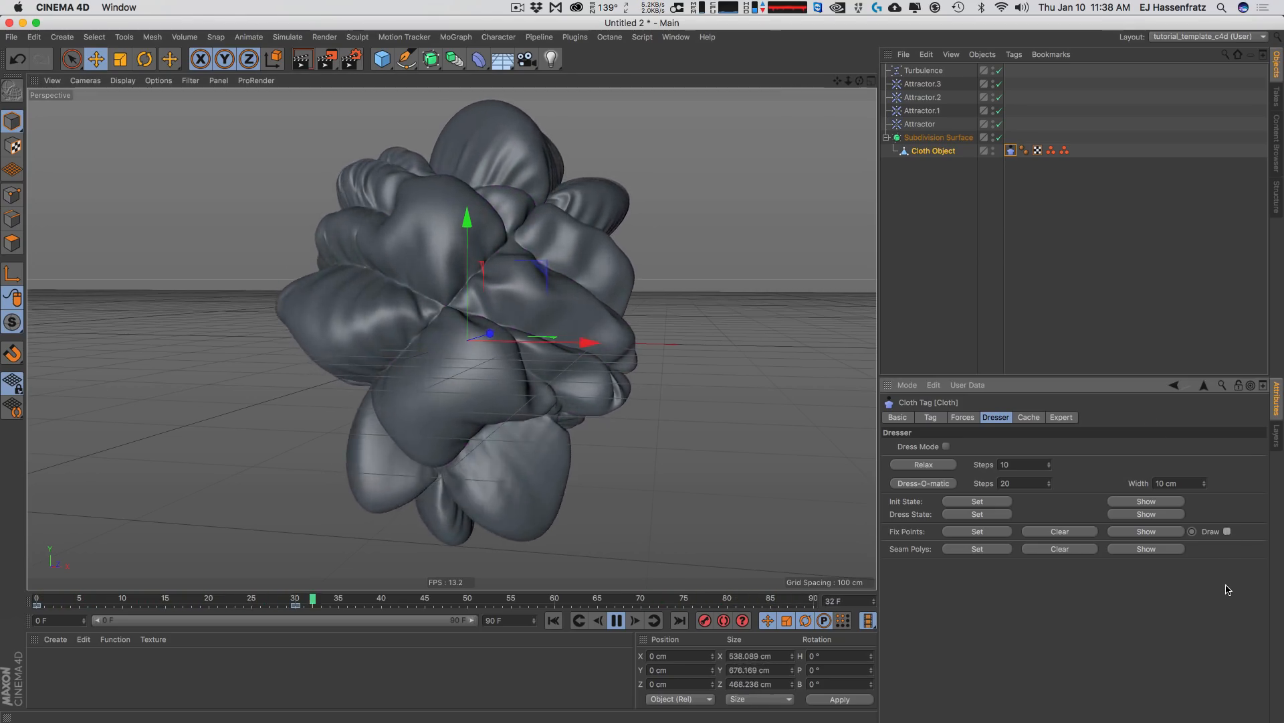
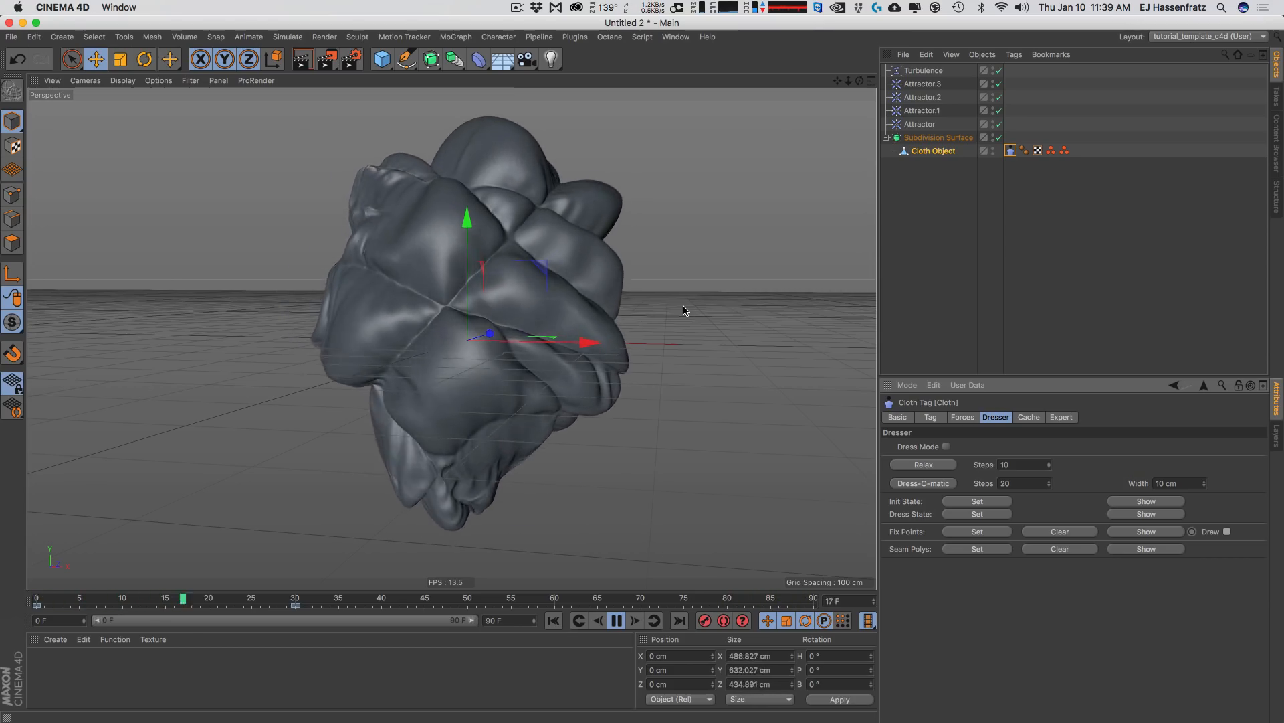
- Move Attractor.1 around the inflating cloth during playback, to about X 41, Y 68, Z 50 cm, and clear the selection
{"action": "left_click", "coordinate": [918, 111]}
{"action": "left_click_drag", "start_coordinate": [559, 189], "coordinate": [684, 51]}
{"action": "left_click_drag", "start_coordinate": [516, 203], "coordinate": [561, 207], "text": "alt"}
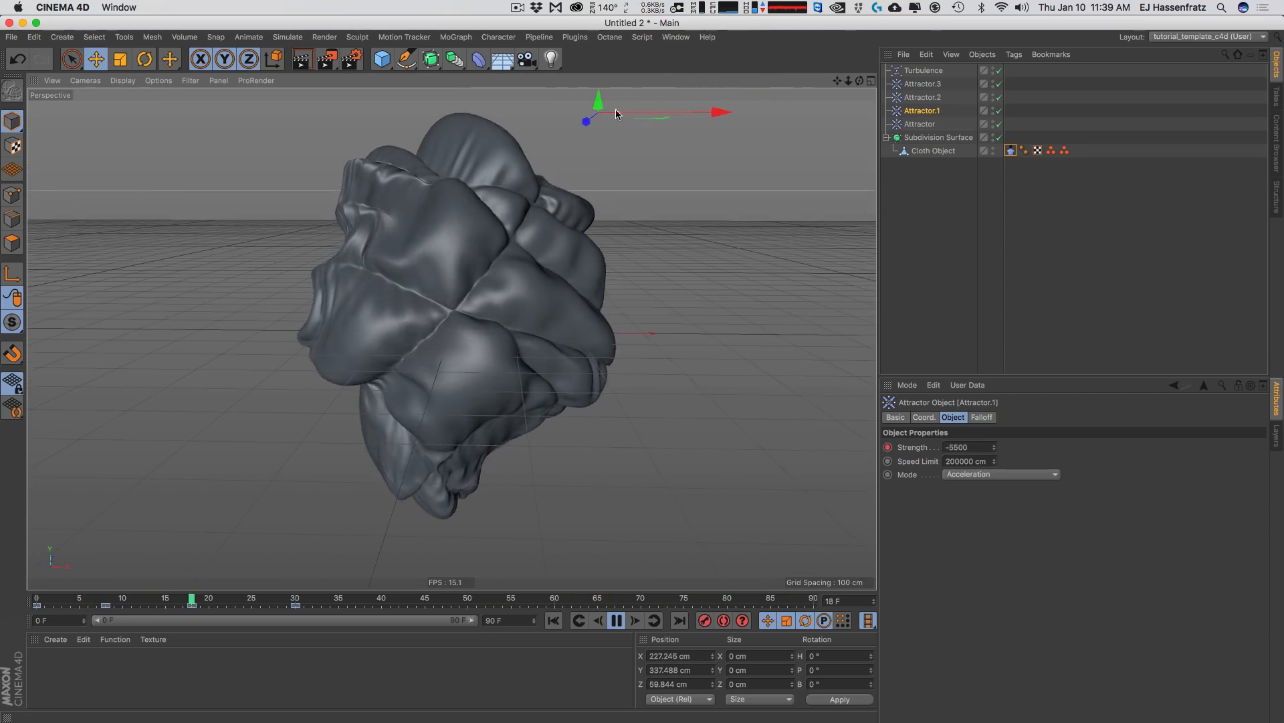
{"action": "left_click_drag", "start_coordinate": [602, 118], "coordinate": [517, 204]}
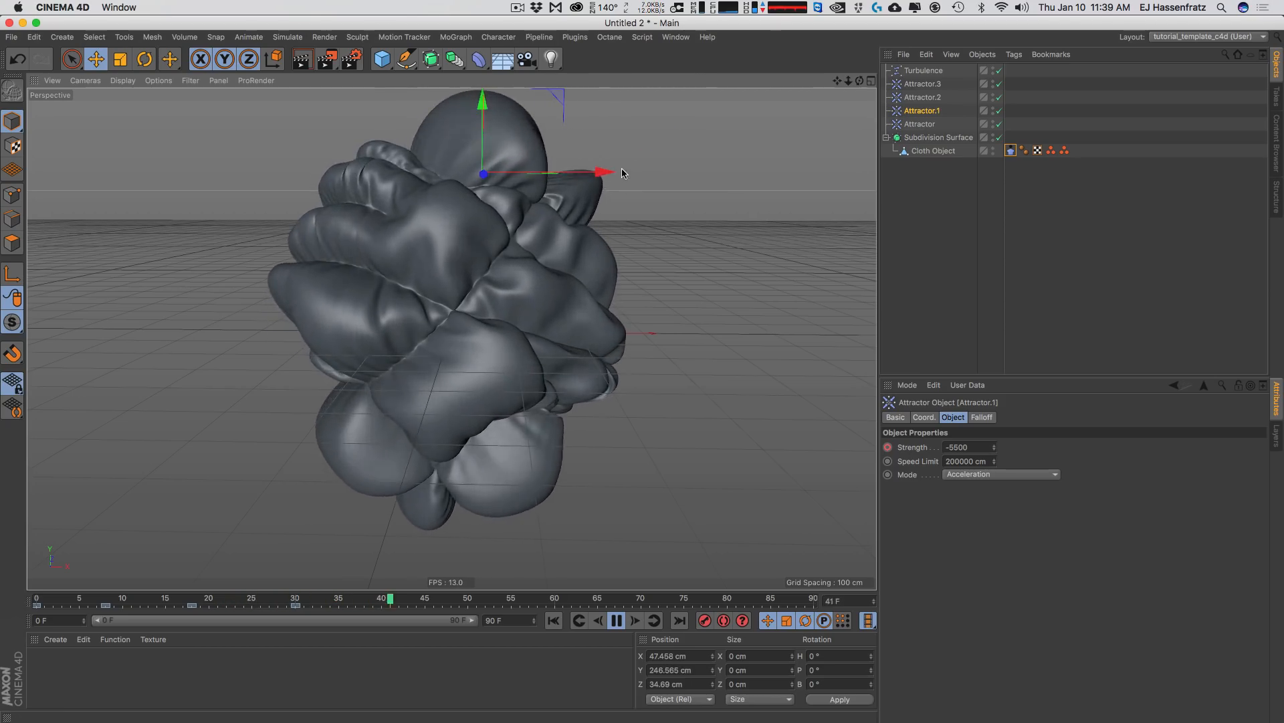
{"action": "left_click_drag", "start_coordinate": [517, 99], "coordinate": [621, 206]}
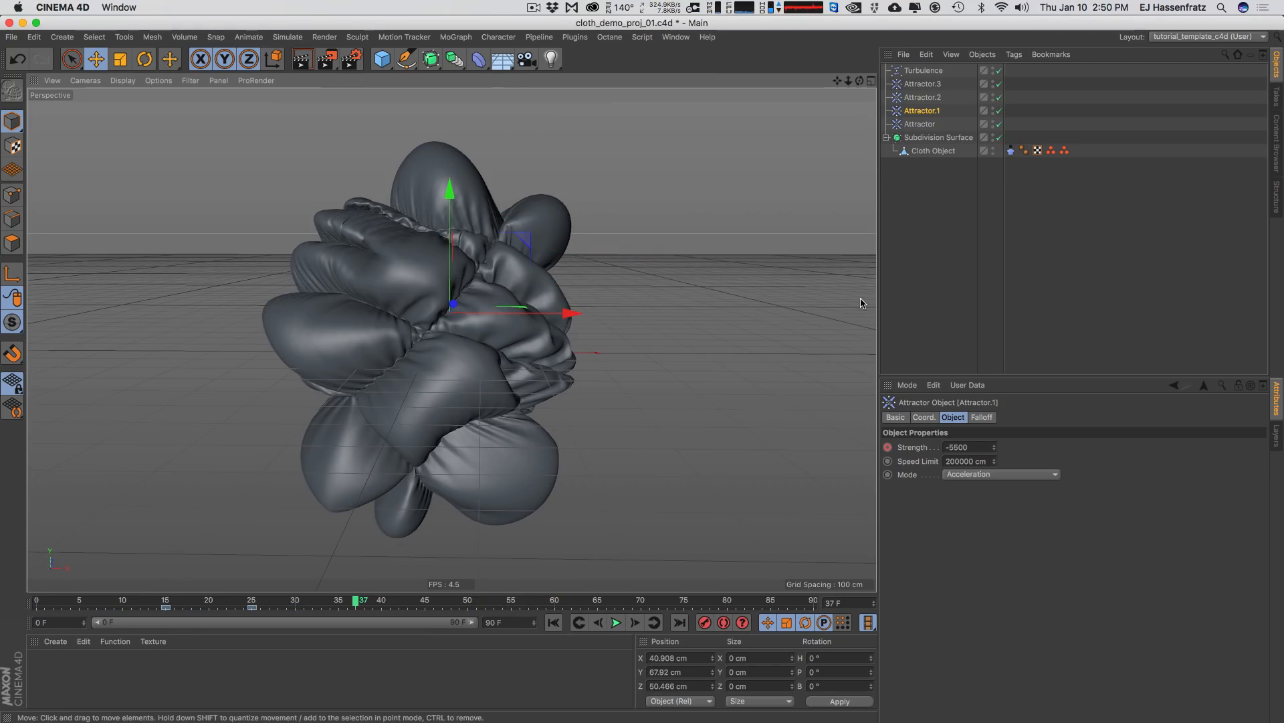
{"action": "left_click", "coordinate": [937, 137]}
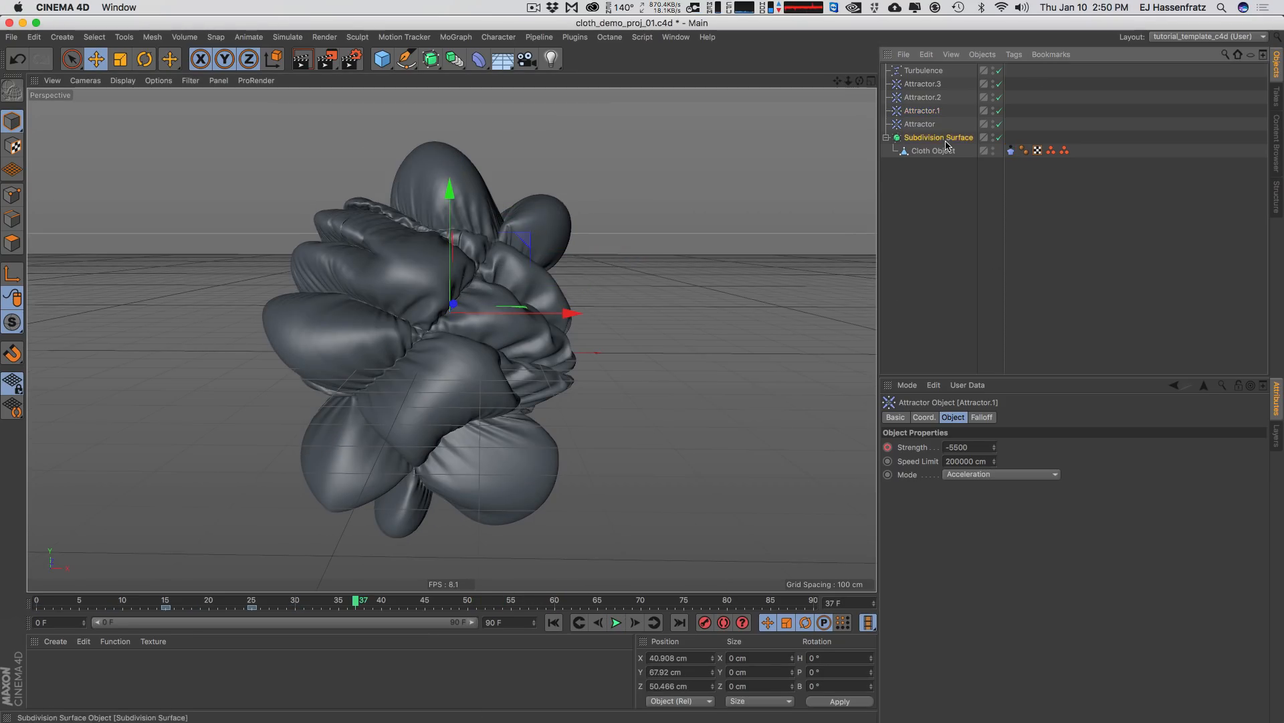
{"action": "left_click", "coordinate": [899, 206]}
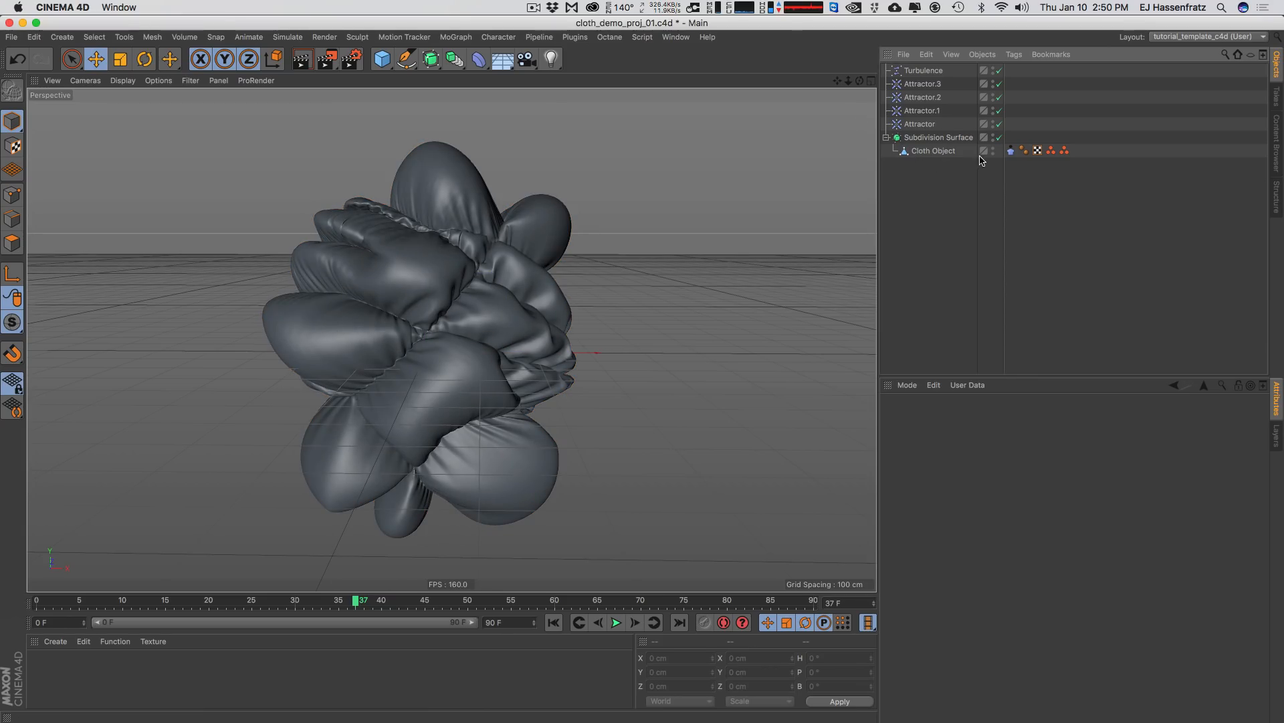
- Store the Cloth Object's current shape as the initial state in its Cloth tag's Dresser settings, and delete the tag
{"action": "left_click", "coordinate": [1011, 150]}
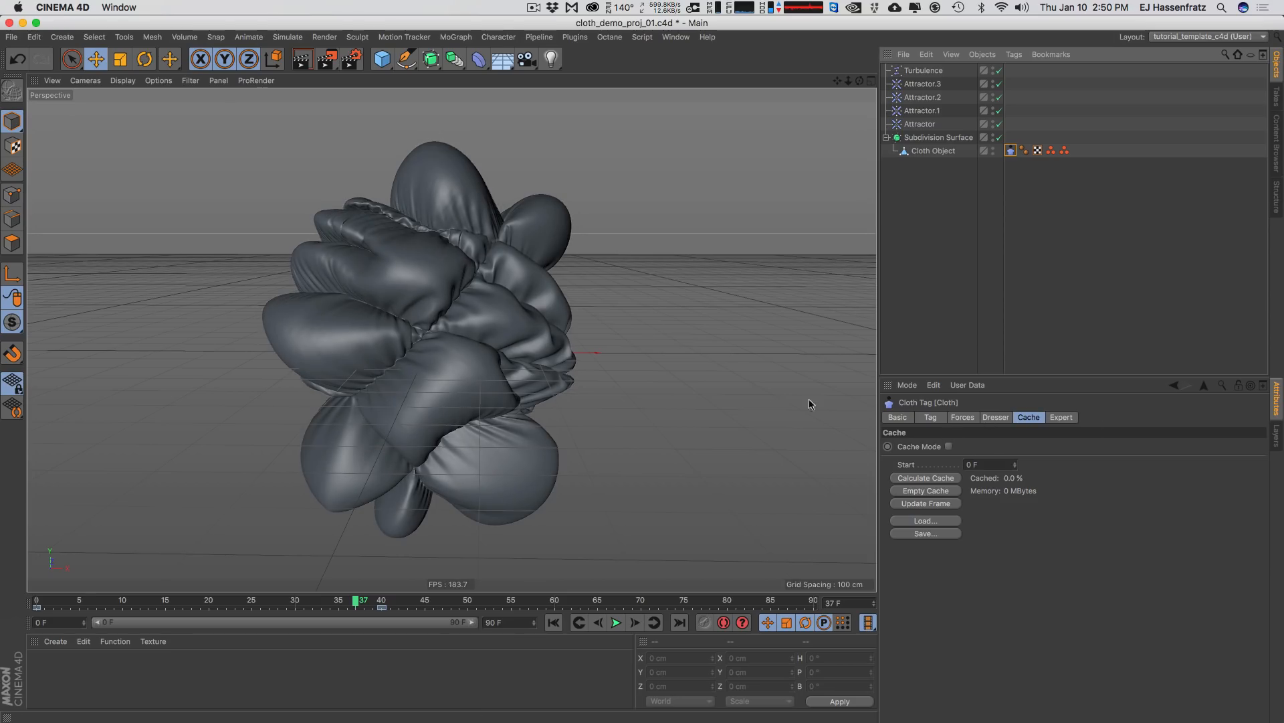
{"action": "left_click", "coordinate": [995, 417]}
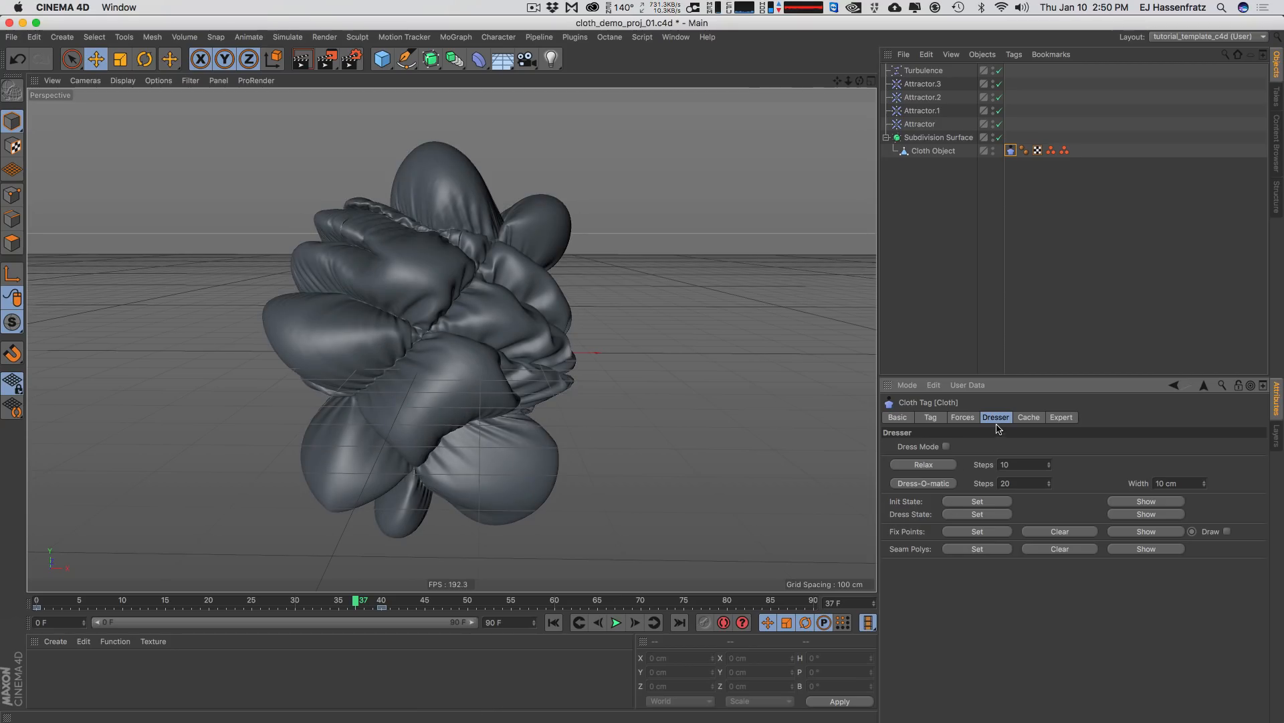
{"action": "left_click", "coordinate": [957, 502]}
{"action": "key", "text": "Delete"}
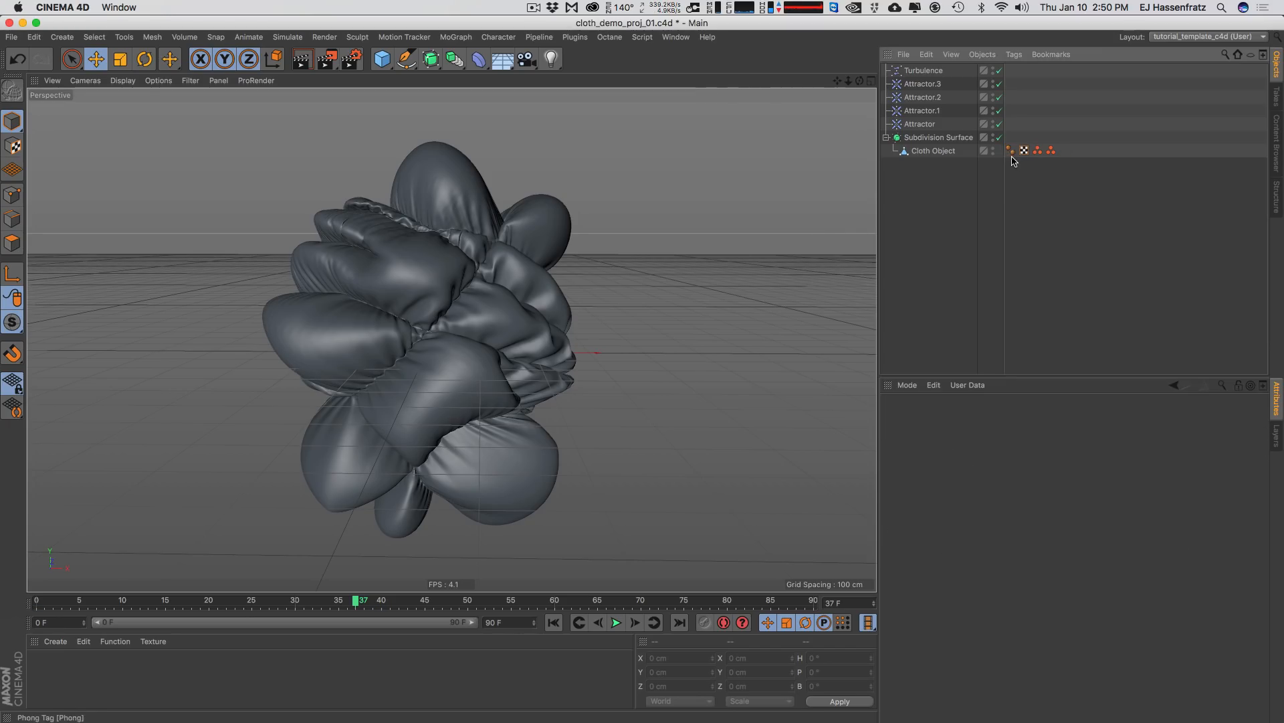
- Select the Cloth Object and scrub the timeline to check its shape across frames, ending at frame 29
{"action": "left_click", "coordinate": [492, 300]}
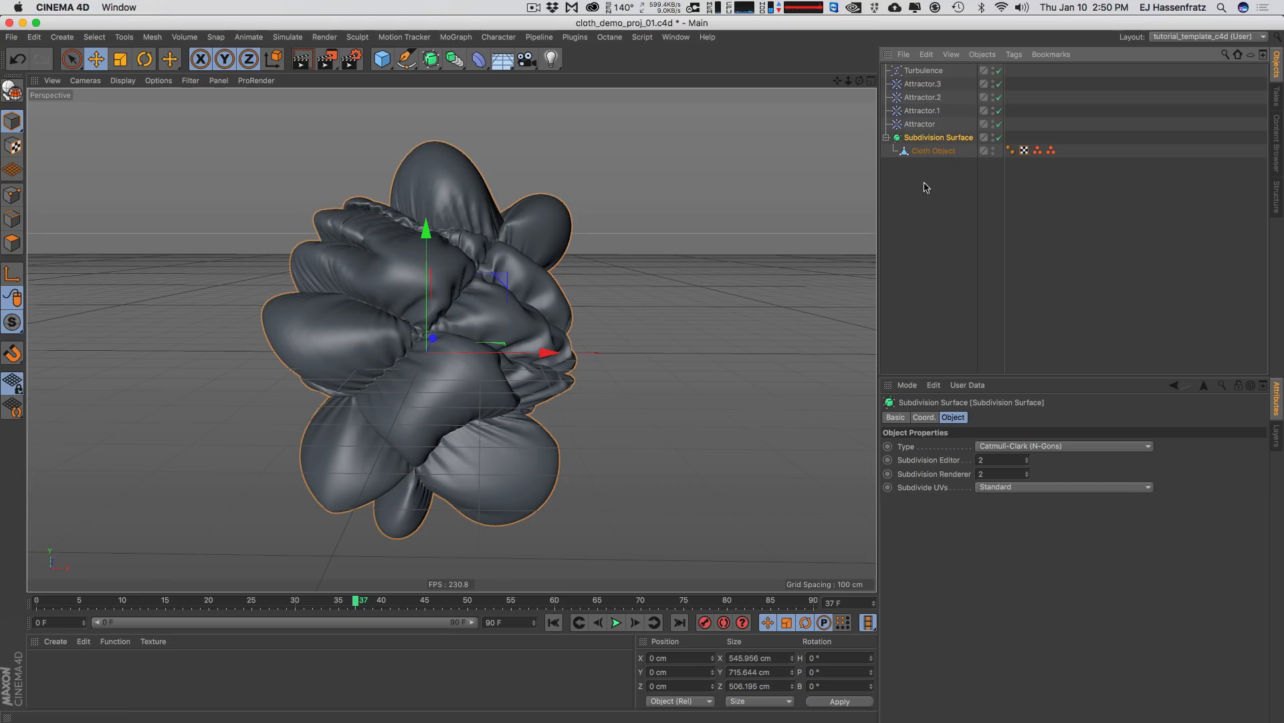
{"action": "left_click", "coordinate": [944, 154]}
{"action": "left_click_drag", "start_coordinate": [327, 600], "coordinate": [546, 600]}
{"action": "left_click_drag", "start_coordinate": [446, 600], "coordinate": [286, 600]}
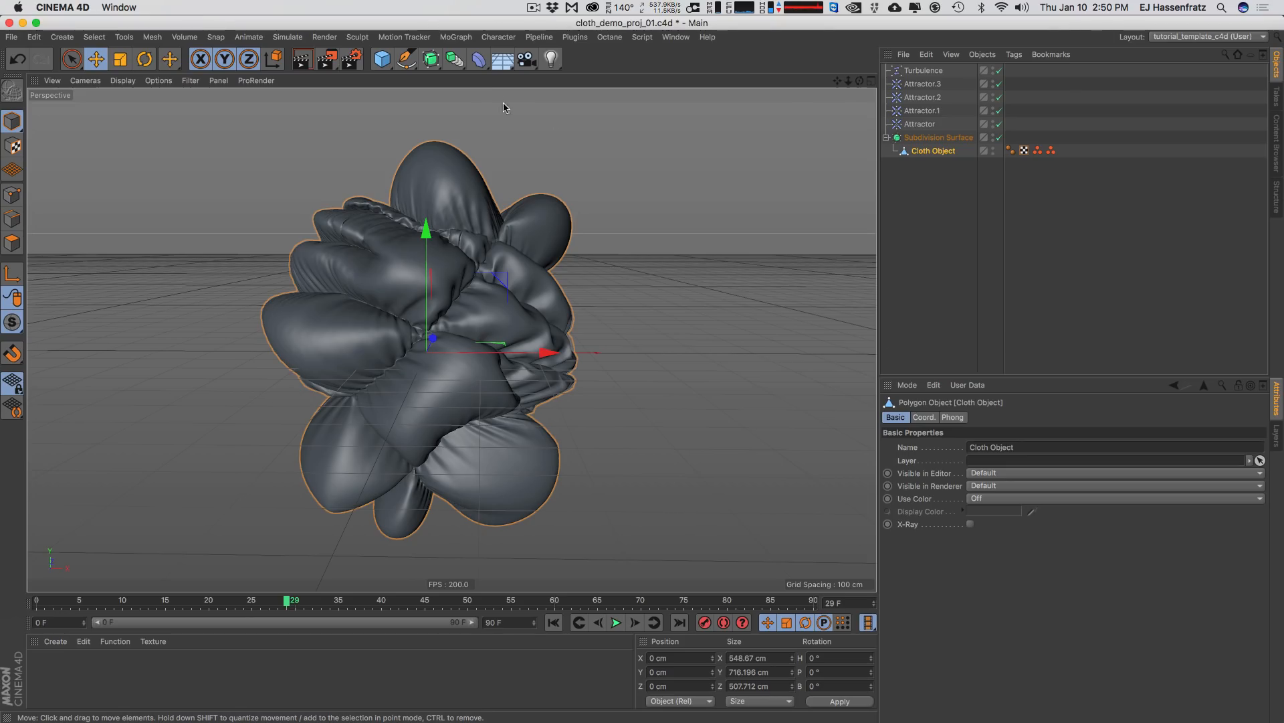
- Add a Bulge deformer as a child of the Cloth Object, with -68 % strength and Fillet enabled
{"action": "left_click_drag", "start_coordinate": [479, 59], "coordinate": [636, 74]}
{"action": "left_click_drag", "start_coordinate": [900, 70], "coordinate": [944, 166]}
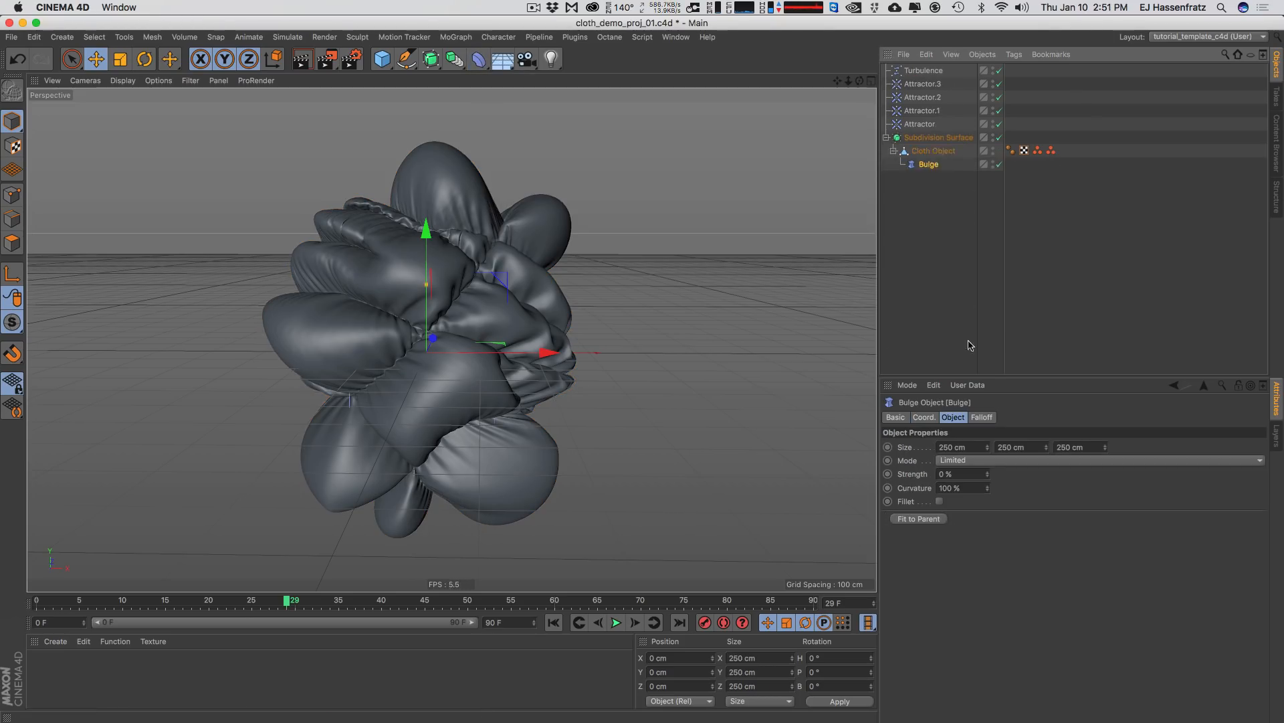
{"action": "mouse_move", "coordinate": [988, 477]}
{"action": "left_mouse_down"}
{"action": "mouse_move", "coordinate": [983, 498]}
{"action": "mouse_move", "coordinate": [991, 486]}
{"action": "left_mouse_up"}
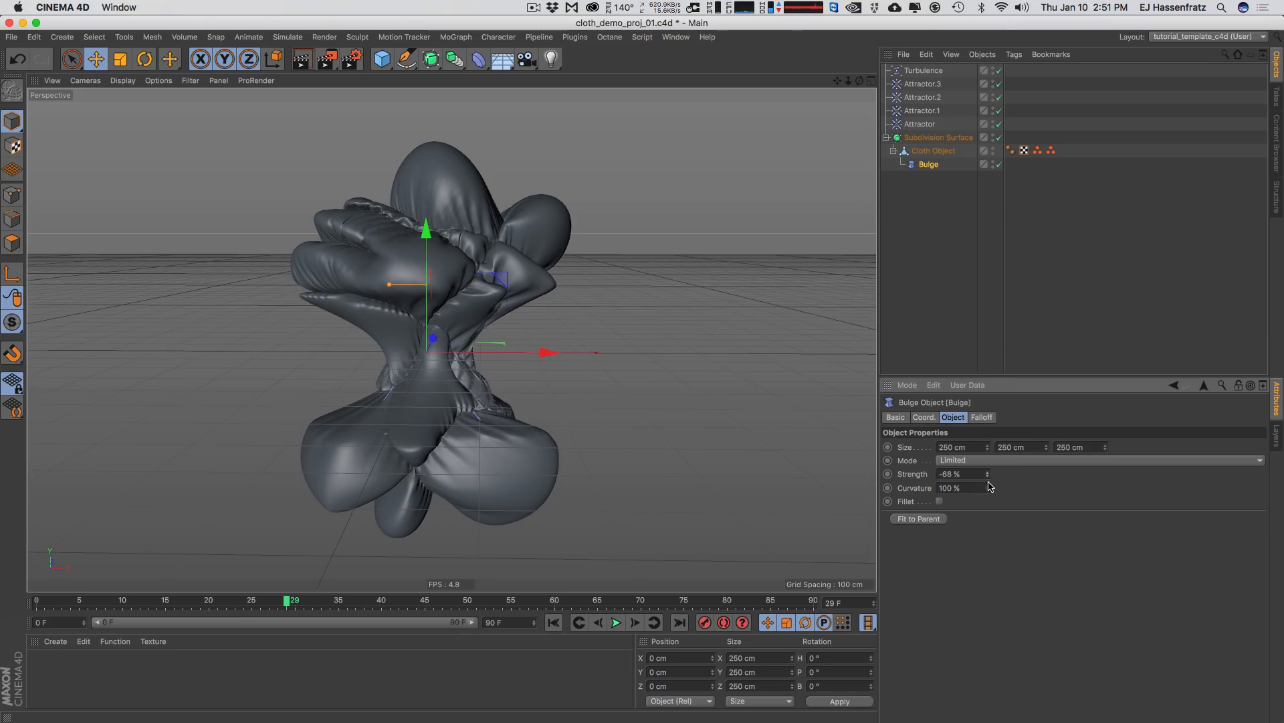
{"action": "left_click", "coordinate": [939, 503]}
- Shift the Bulge deformer downward and rotate the Cloth Object to about H 28°, P 44°, B -77°
{"action": "left_click_drag", "start_coordinate": [427, 231], "coordinate": [527, 404]}
{"action": "left_click", "coordinate": [934, 150]}
{"action": "key", "text": "r"}
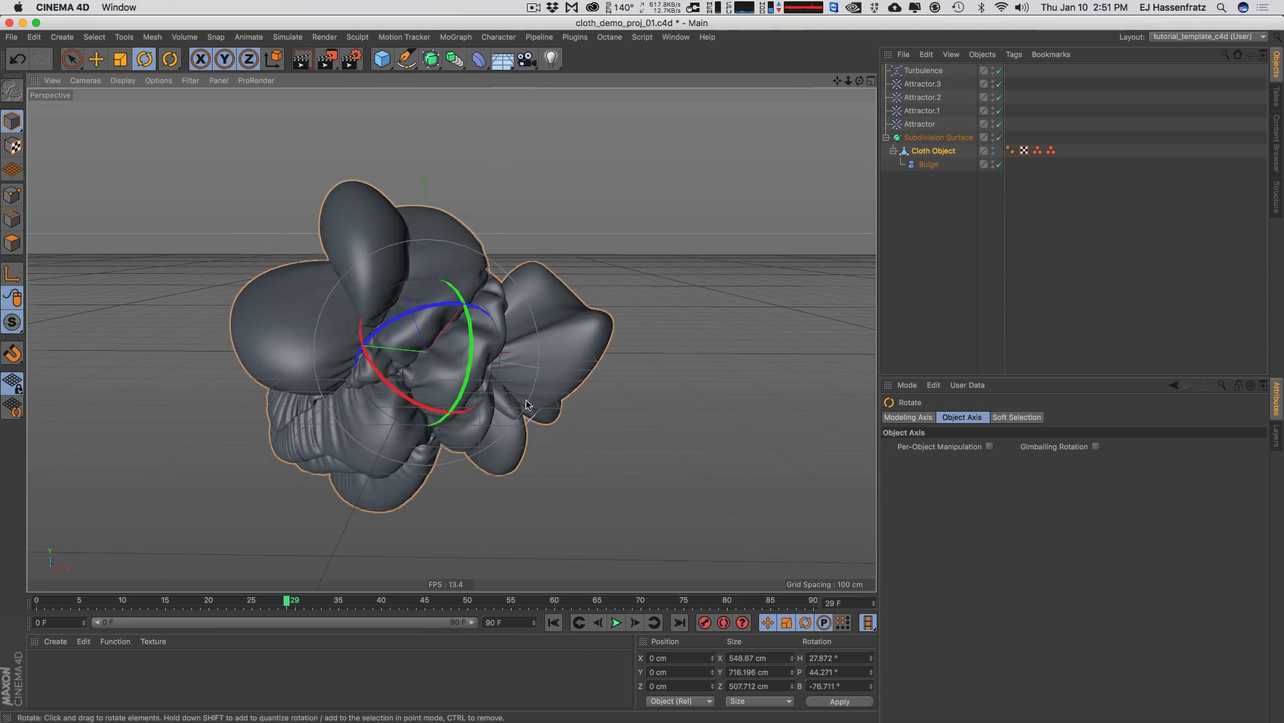
- Slide the Bulge deformer along its Y axis through the cloth mesh and set its Y size to 306 cm
{"action": "key", "text": "e"}
{"action": "left_click", "coordinate": [929, 164]}
{"action": "left_click_drag", "start_coordinate": [402, 353], "coordinate": [428, 362]}
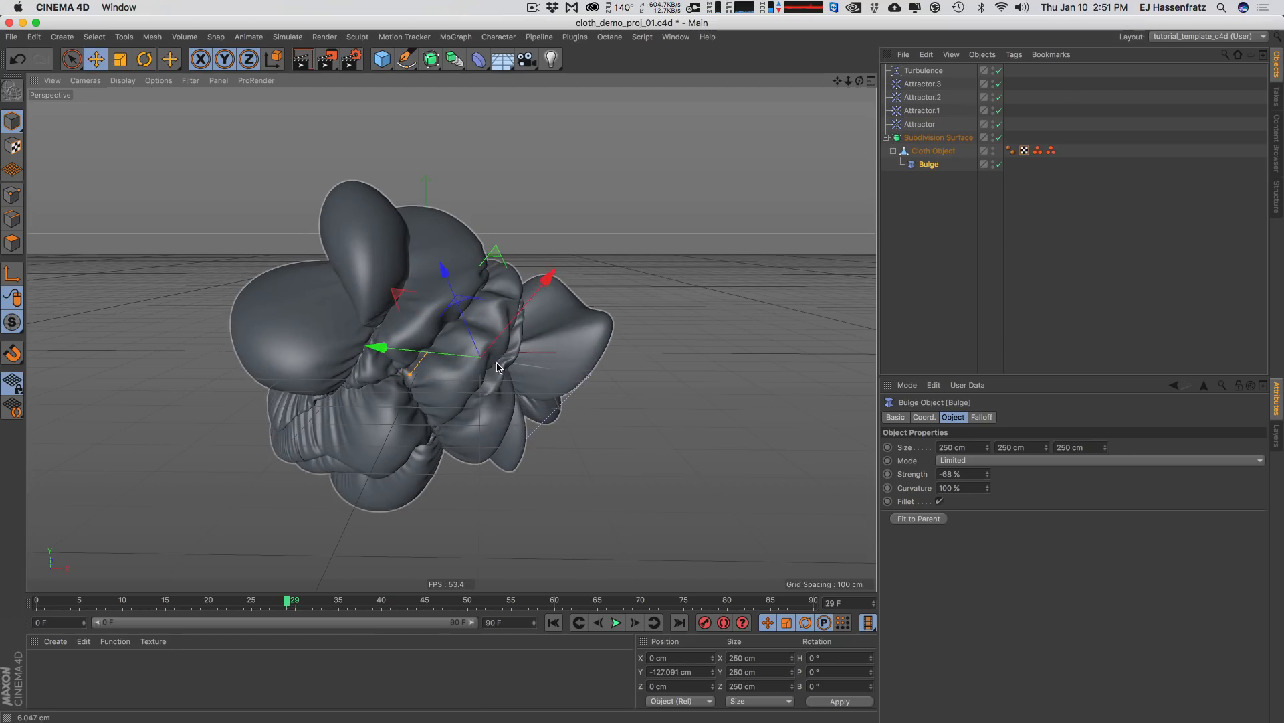
{"action": "left_click_drag", "start_coordinate": [1047, 447], "coordinate": [1036, 378]}
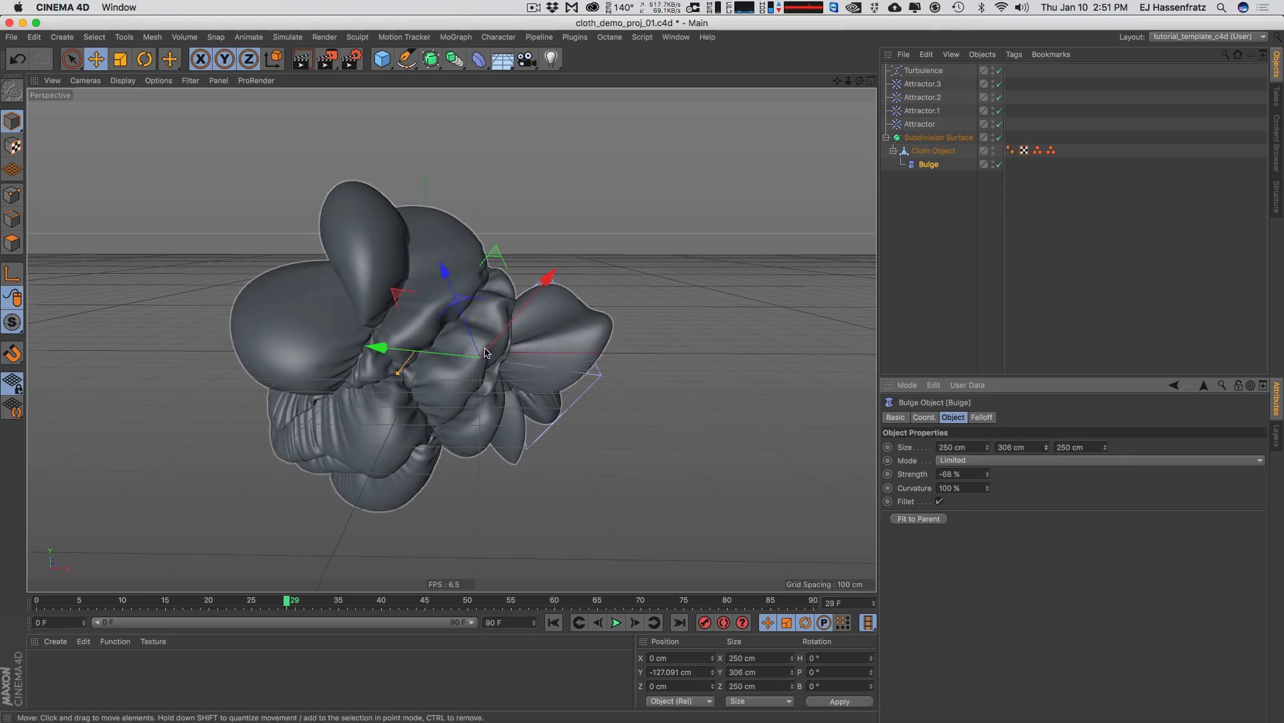
{"action": "left_click_drag", "start_coordinate": [377, 346], "coordinate": [342, 385]}
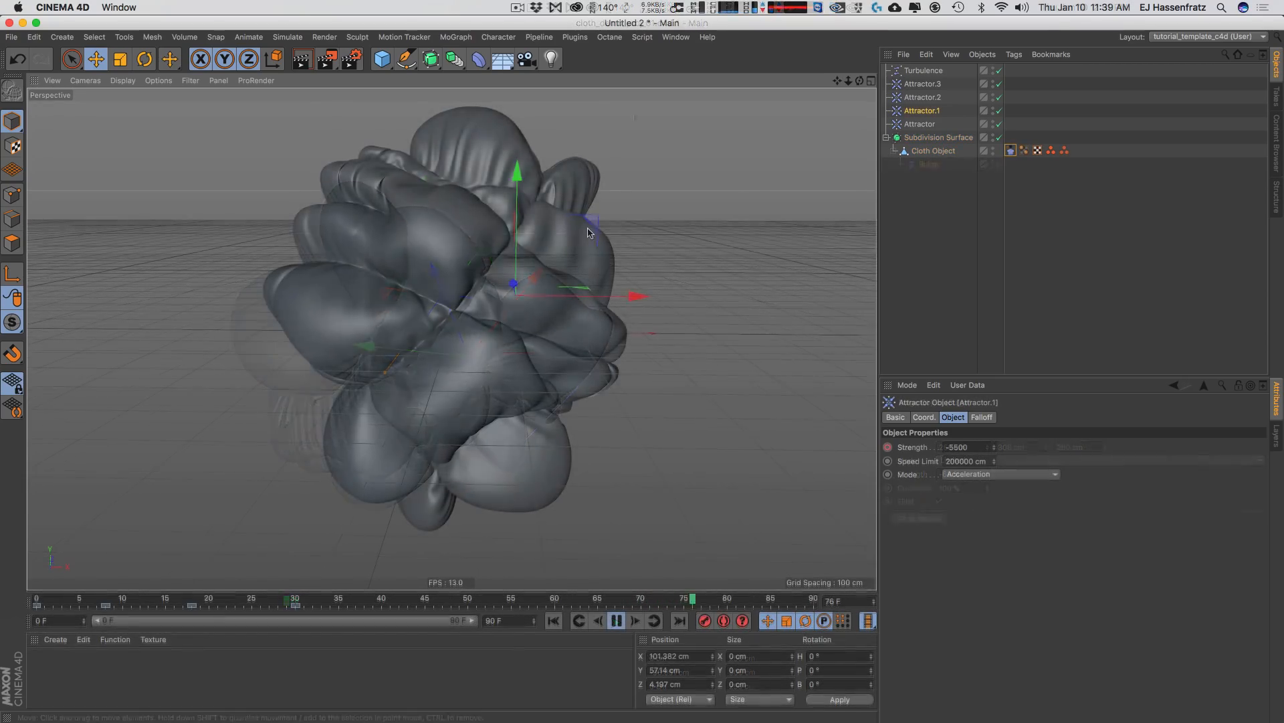
- Move Attractor.1 around the cloth during playback, ending at about X 130, Y 15, Z -77 cm, and stop playback
{"action": "left_click_drag", "start_coordinate": [528, 268], "coordinate": [508, 171]}
{"action": "left_click_drag", "start_coordinate": [476, 256], "coordinate": [532, 206], "text": "alt"}
{"action": "left_click_drag", "start_coordinate": [330, 258], "coordinate": [329, 304]}
{"action": "left_click_drag", "start_coordinate": [427, 292], "coordinate": [254, 328], "text": "alt"}
{"action": "left_click_drag", "start_coordinate": [345, 295], "coordinate": [567, 318]}
{"action": "left_click_drag", "start_coordinate": [664, 340], "coordinate": [529, 345]}
{"action": "left_click_drag", "start_coordinate": [422, 373], "coordinate": [396, 394], "text": "alt"}
{"action": "middle_click_drag", "start_coordinate": [429, 397], "coordinate": [439, 375], "text": "alt"}
{"action": "key", "text": "F8"}
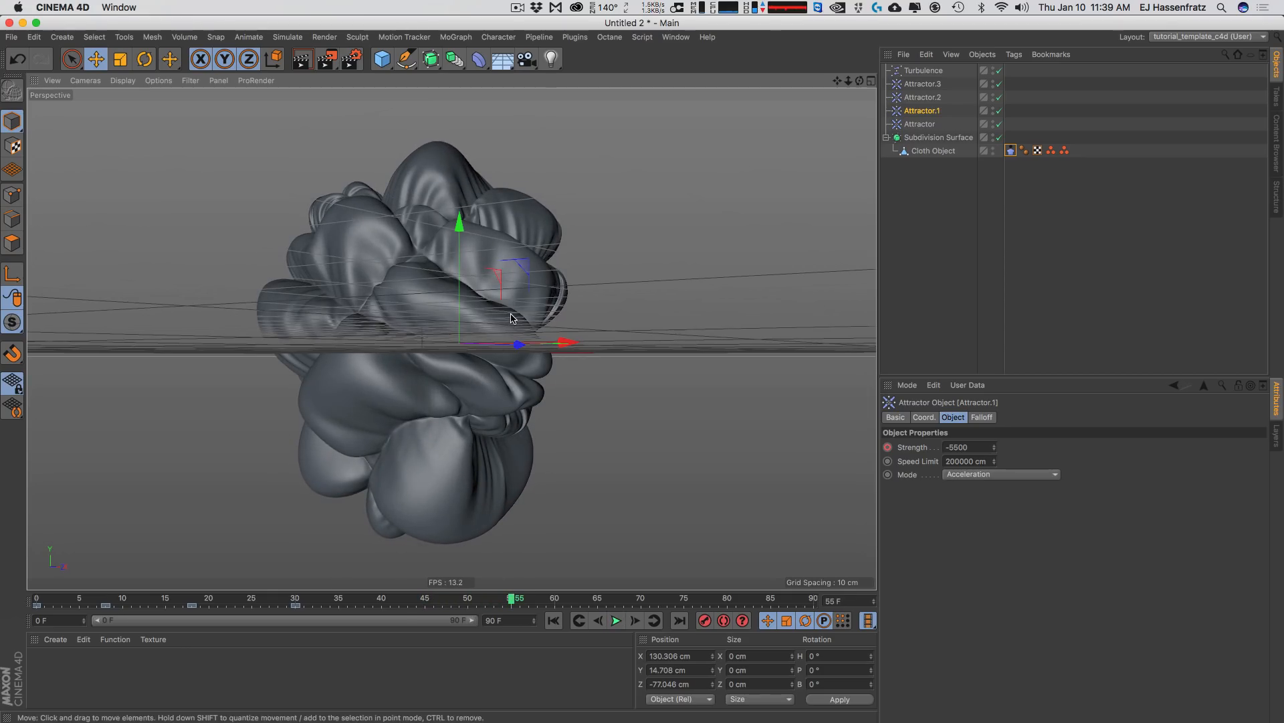
- Review the Cloth tag's force and tag properties, and play the simulation up to frame 88
{"action": "left_click", "coordinate": [1010, 151]}
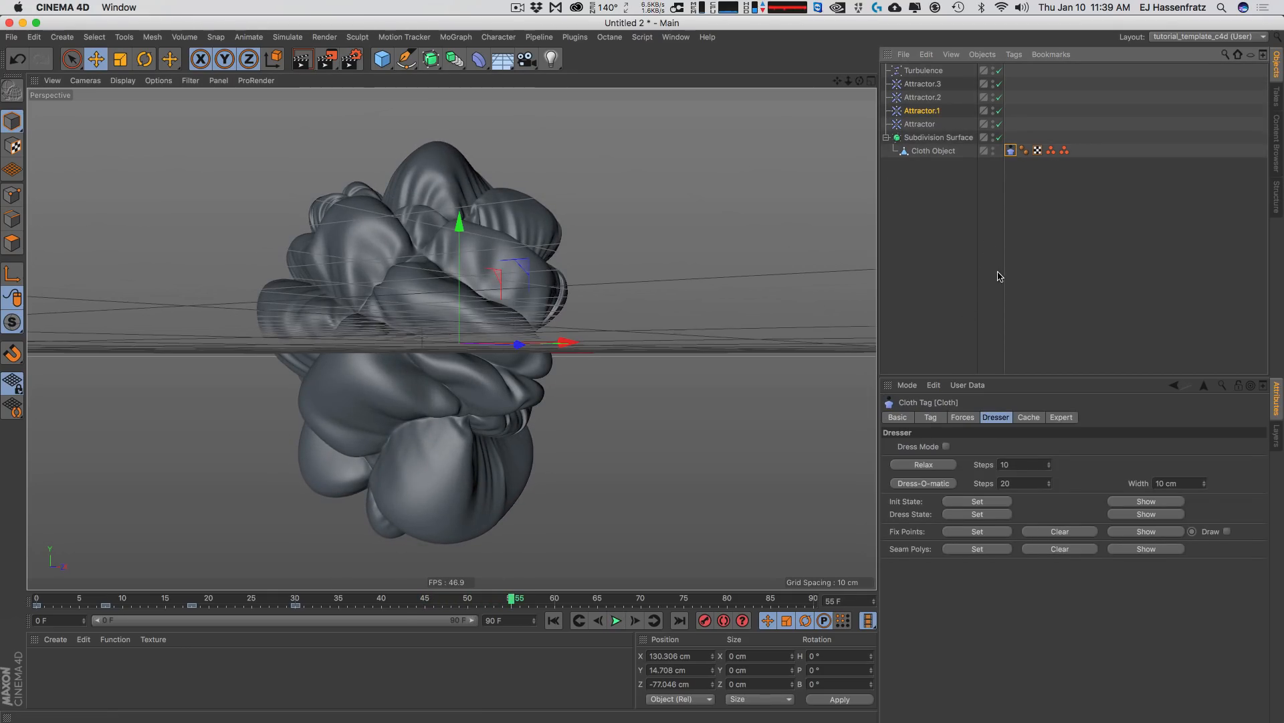
{"action": "left_click", "coordinate": [963, 417]}
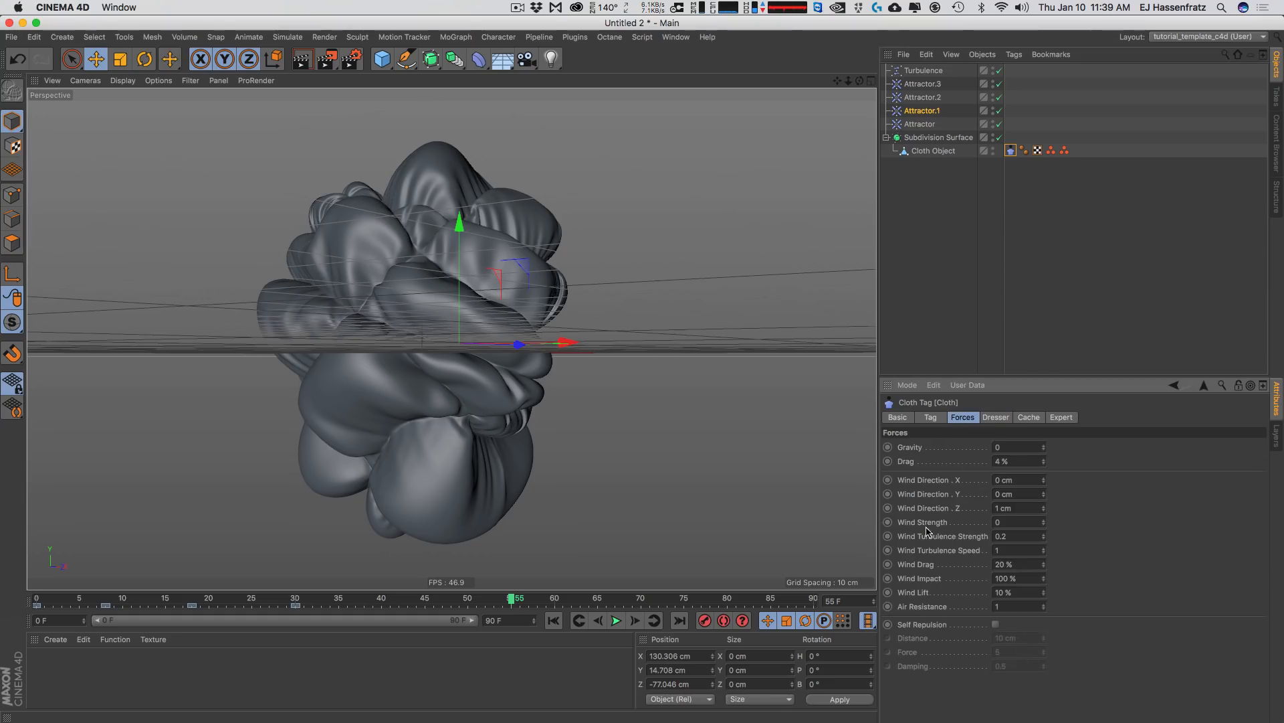
{"action": "left_click", "coordinate": [931, 417]}
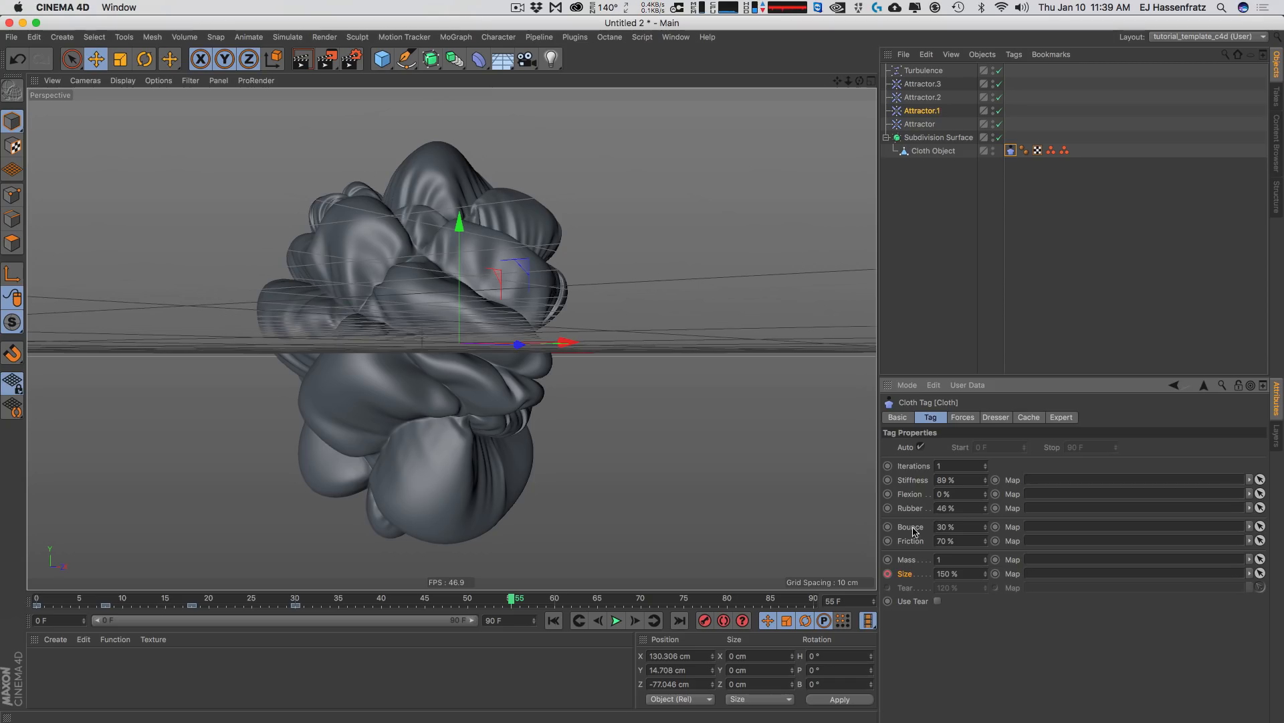
{"action": "left_click", "coordinate": [616, 620]}
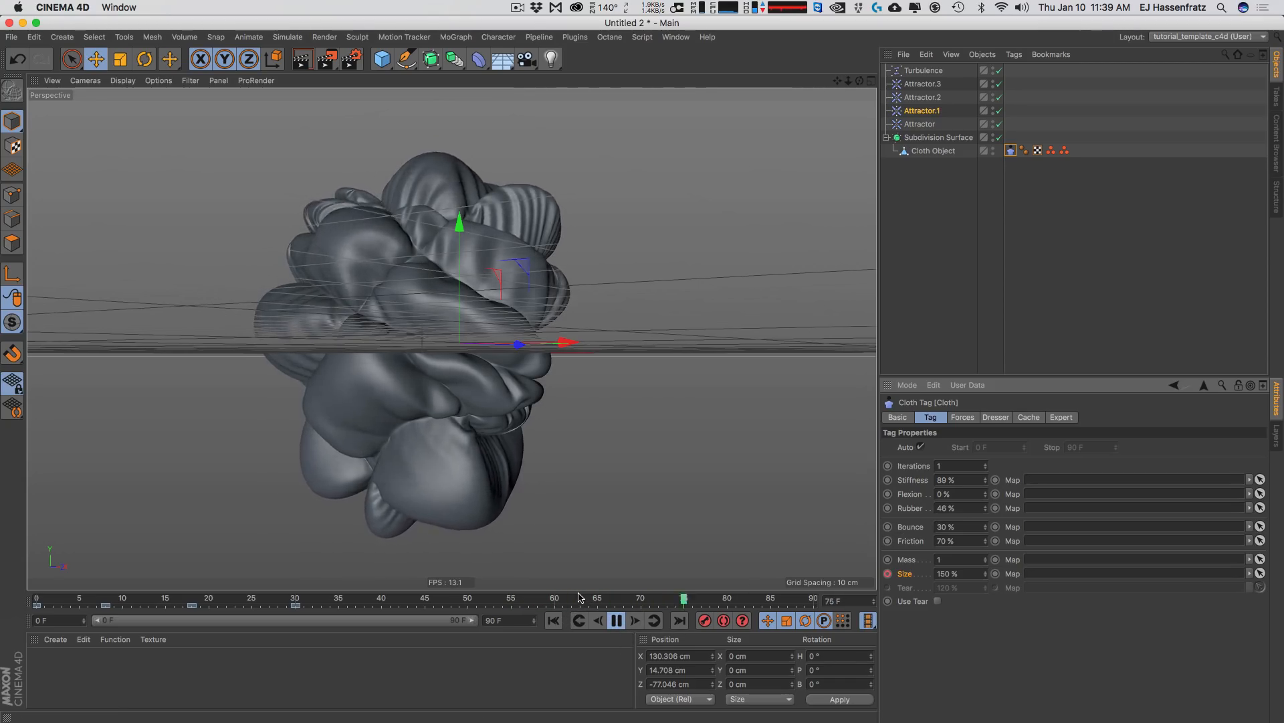
{"action": "key", "text": "F8"}
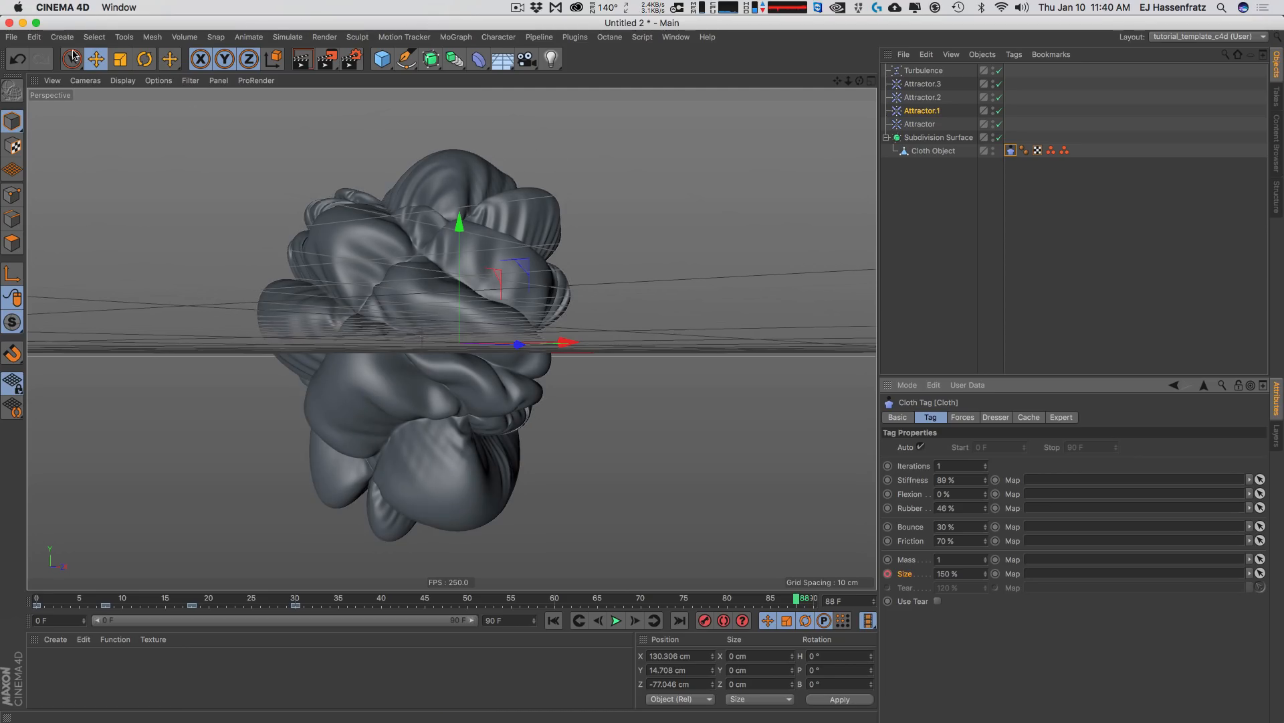
- Create a new project and add a MoText object with the text "X"
{"action": "left_click", "coordinate": [11, 37]}
{"action": "left_click", "coordinate": [26, 47]}
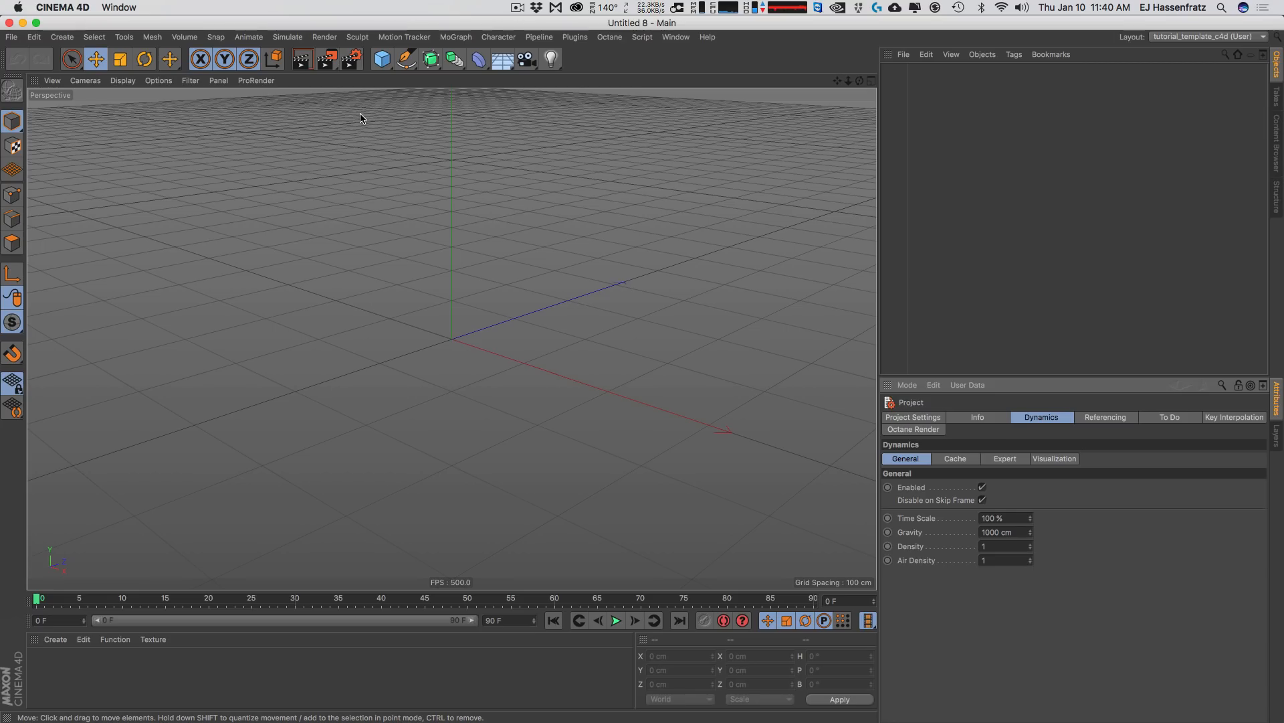
{"action": "left_click", "coordinate": [456, 37]}
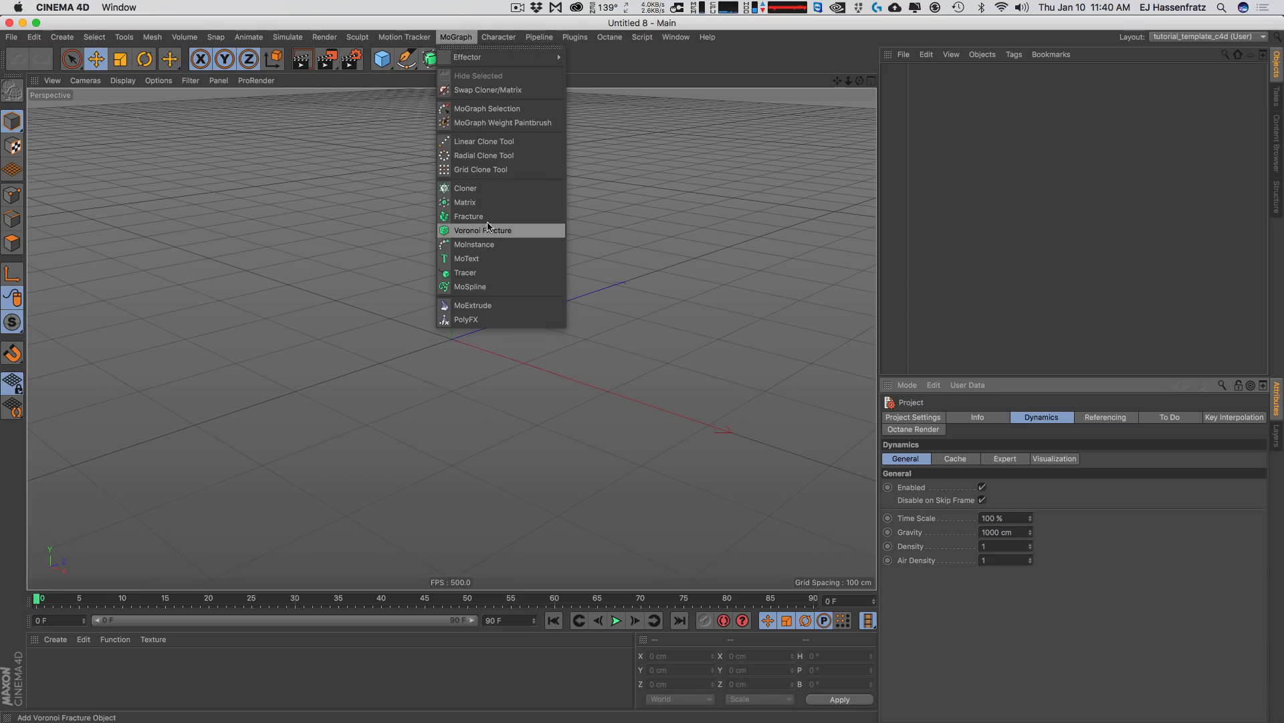
{"action": "left_click", "coordinate": [504, 260]}
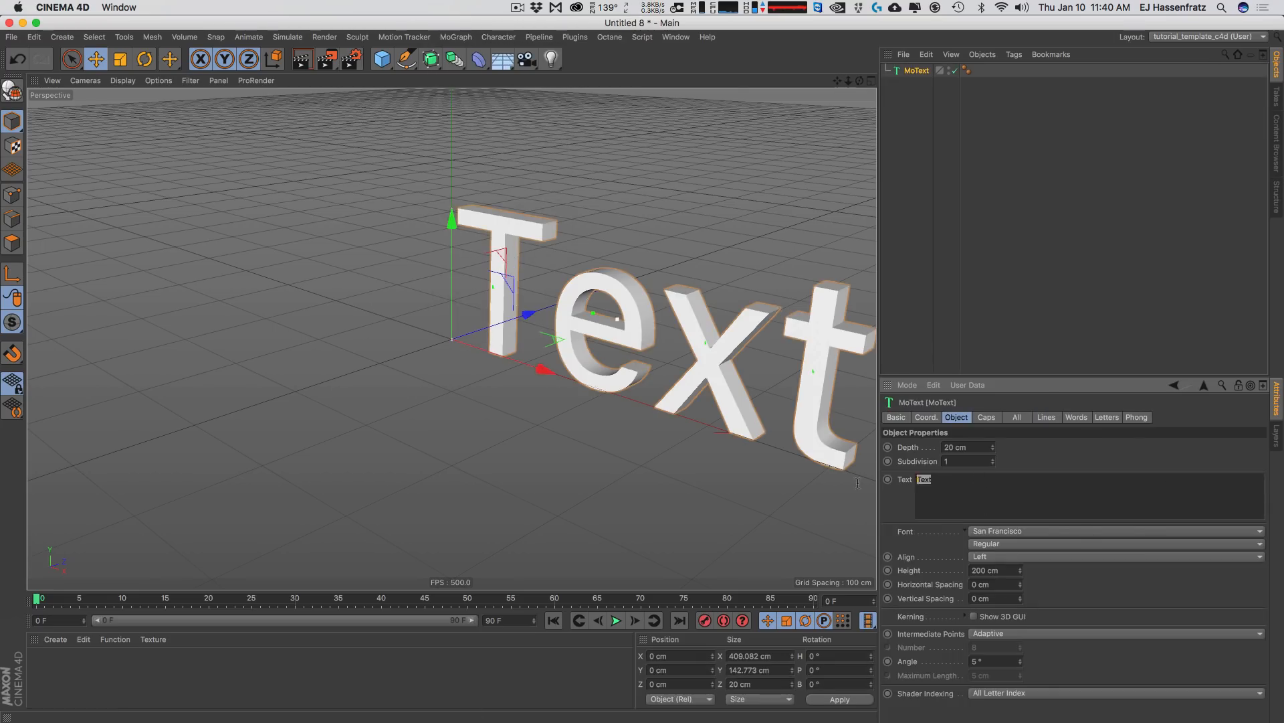
{"action": "type", "text": "X"}
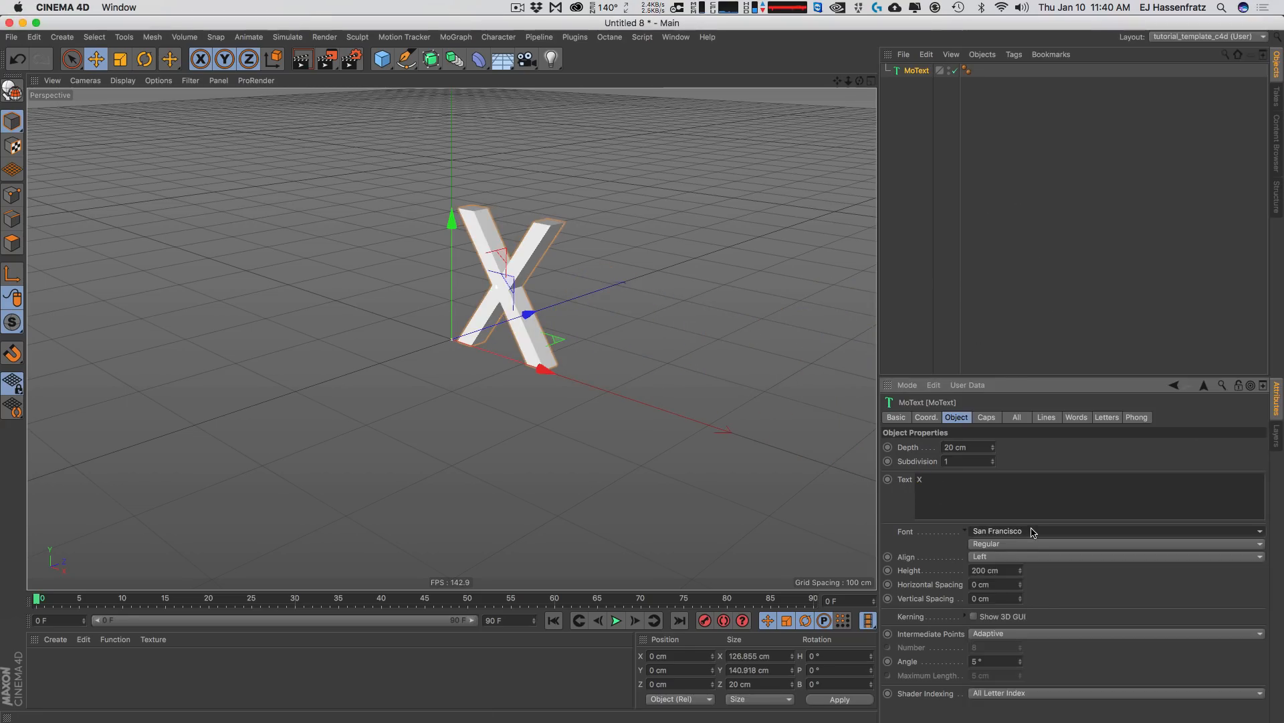
- Set the MoText font to Rockwell Extra Bold and its alignment to Middle
{"action": "left_click", "coordinate": [1030, 530]}
{"action": "left_click", "coordinate": [1048, 477]}
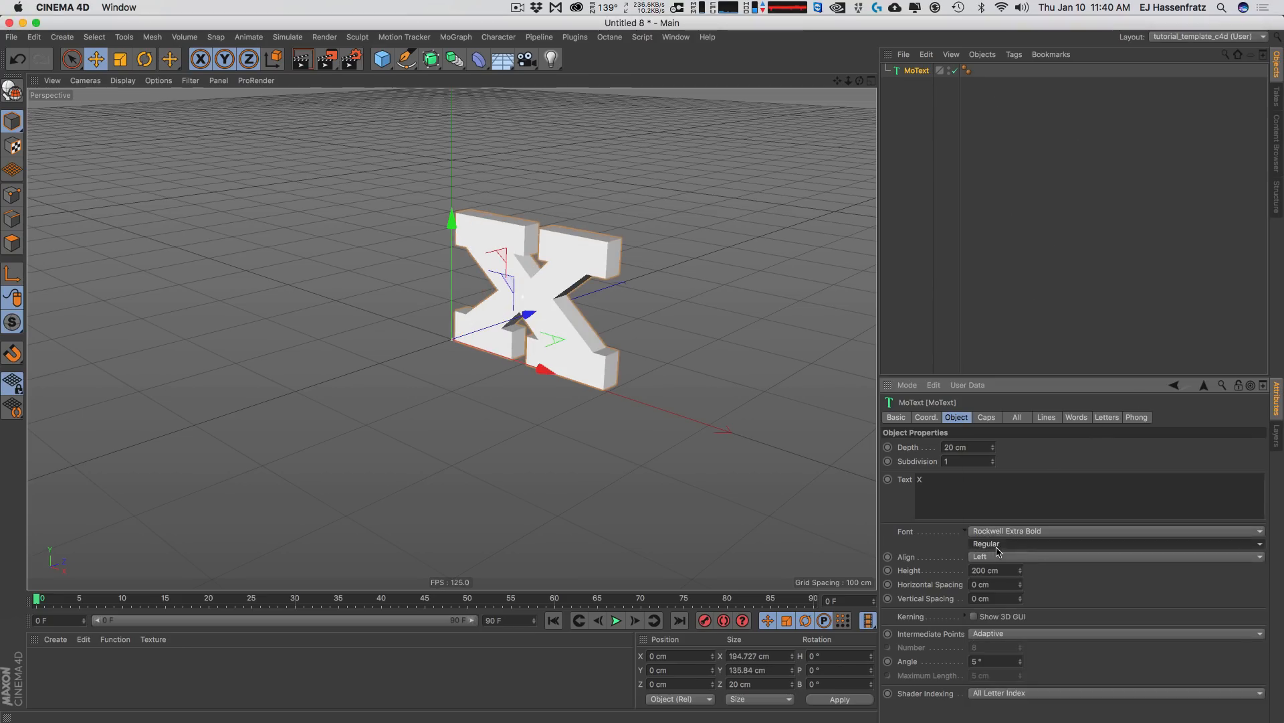
{"action": "left_click", "coordinate": [1004, 556]}
{"action": "left_click", "coordinate": [1007, 569]}
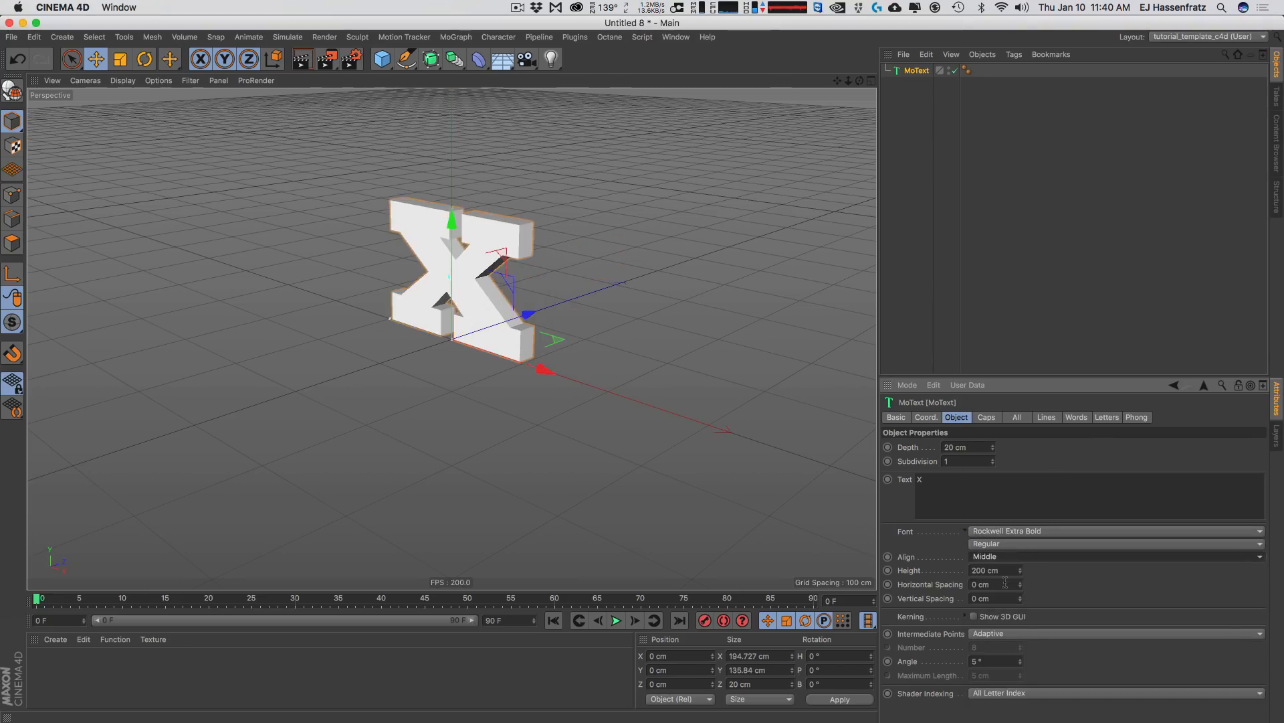
- Set the MoText extrusion depth to 0 cm to make the letter flat
{"action": "left_click_drag", "start_coordinate": [527, 327], "coordinate": [500, 257], "text": "alt"}
{"action": "scroll", "coordinate": [499, 267], "scroll_direction": "up", "scroll_amount": 4}
{"action": "middle_click_drag", "start_coordinate": [485, 295], "coordinate": [470, 340], "text": "alt"}
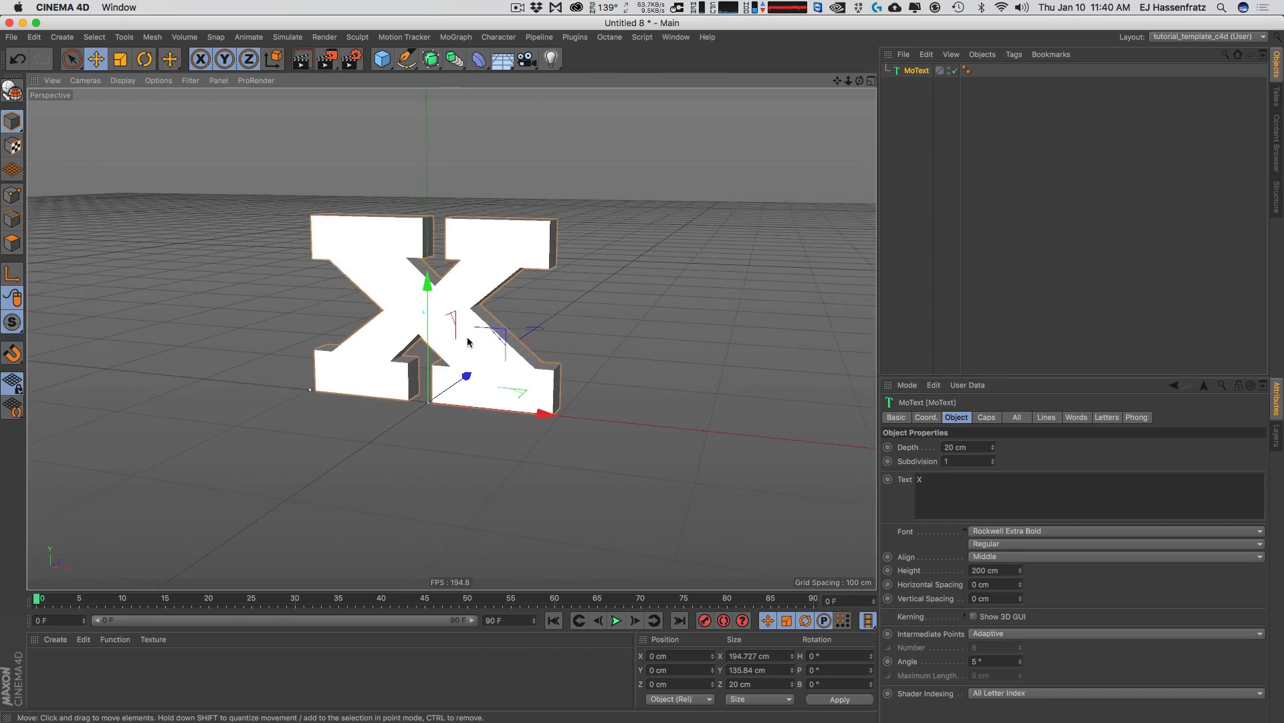
{"action": "scroll", "coordinate": [470, 341], "scroll_direction": "up", "scroll_amount": 2}
{"action": "left_click_drag", "start_coordinate": [969, 447], "coordinate": [588, 566]}
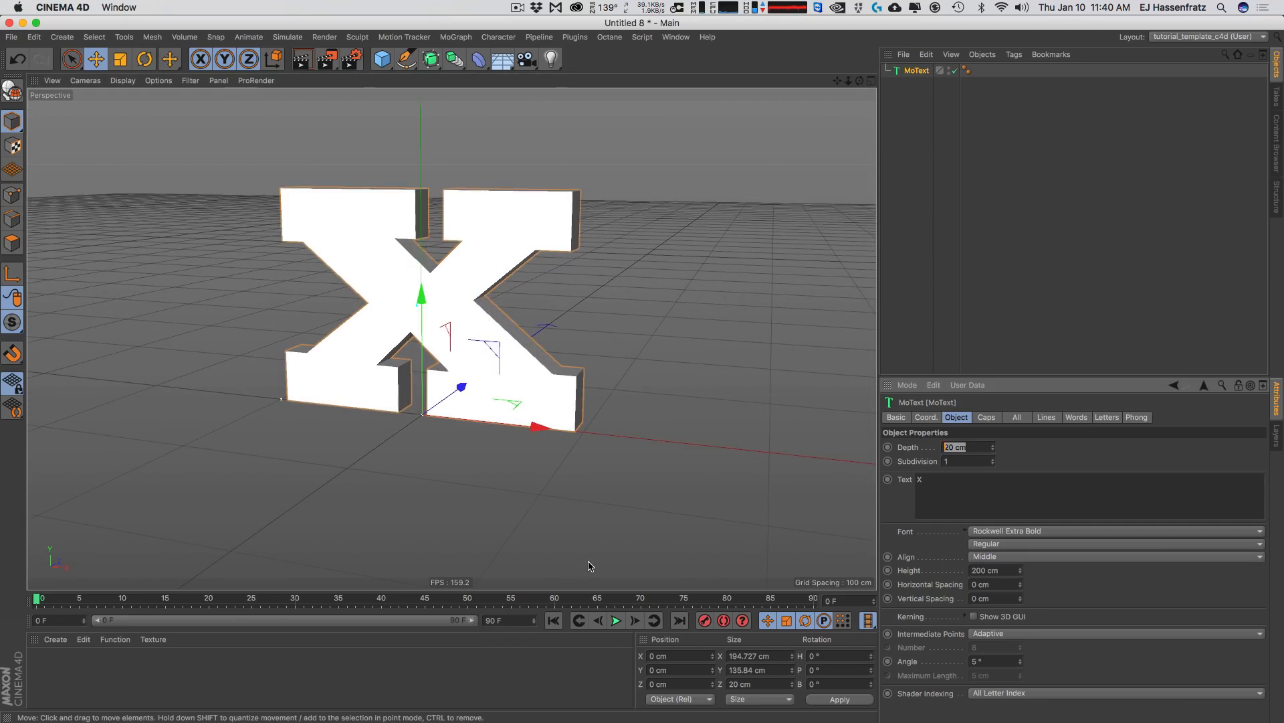
{"action": "type", "text": "0"}
{"action": "key", "text": "Return"}
- Switch the viewport display to Gouraud Shading (Lines) and inspect the polygon structure of the letter
{"action": "mouse_move", "coordinate": [470, 342]}
{"action": "left_mouse_down", "text": "alt"}
{"action": "mouse_move", "coordinate": [301, 347]}
{"action": "mouse_move", "coordinate": [470, 342]}
{"action": "left_mouse_up", "text": "alt"}
{"action": "middle_click_drag", "start_coordinate": [447, 323], "coordinate": [446, 336], "text": "alt"}
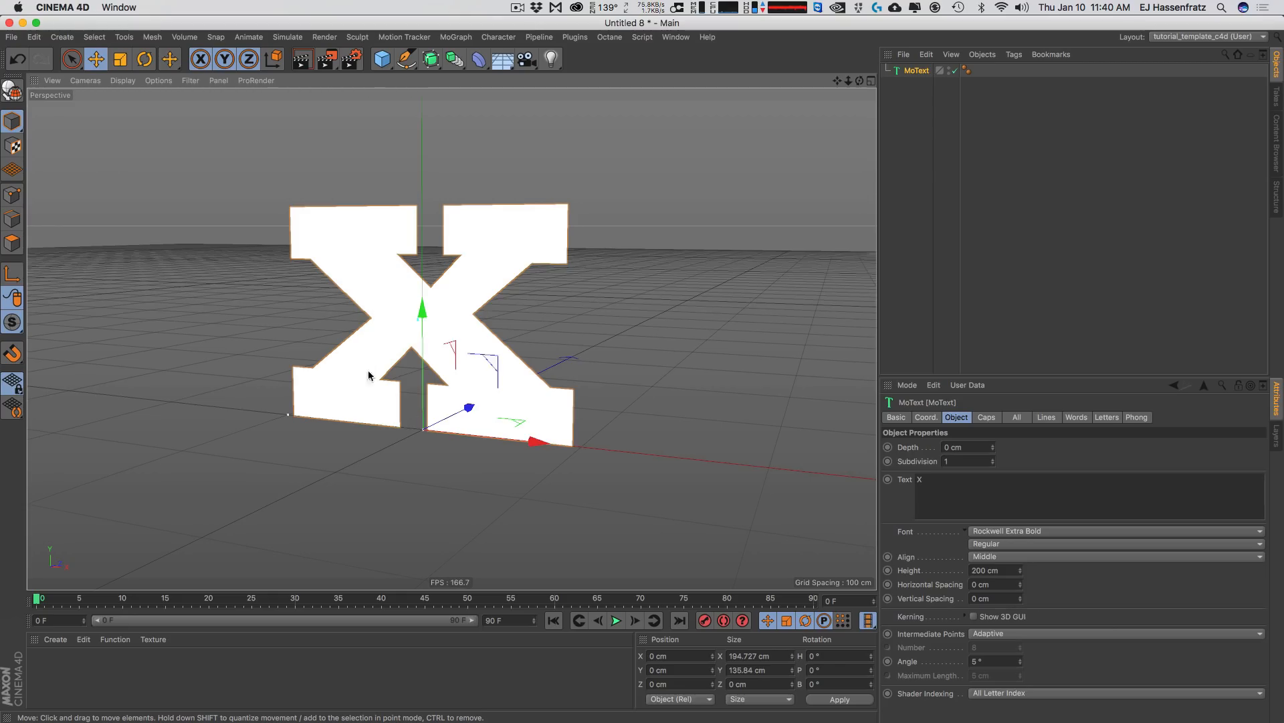
{"action": "left_click", "coordinate": [124, 81]}
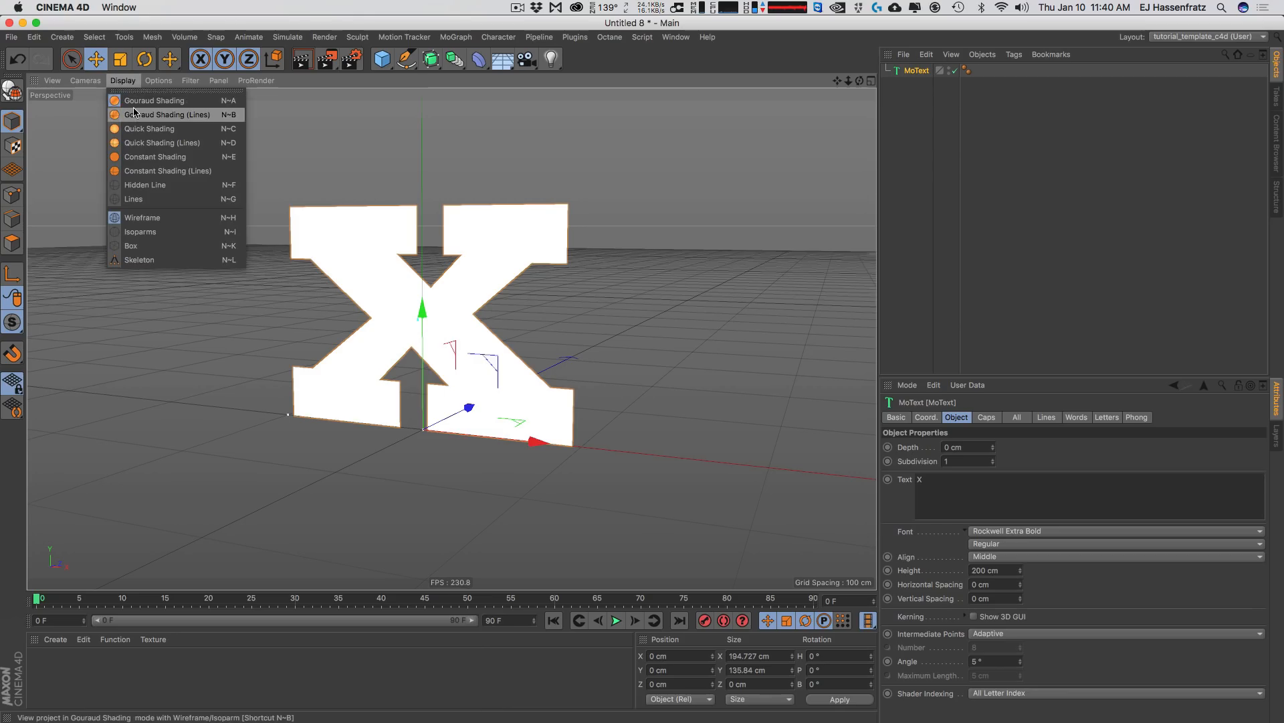
{"action": "left_click", "coordinate": [133, 114]}
{"action": "scroll", "coordinate": [438, 294], "scroll_direction": "up", "scroll_amount": 5}
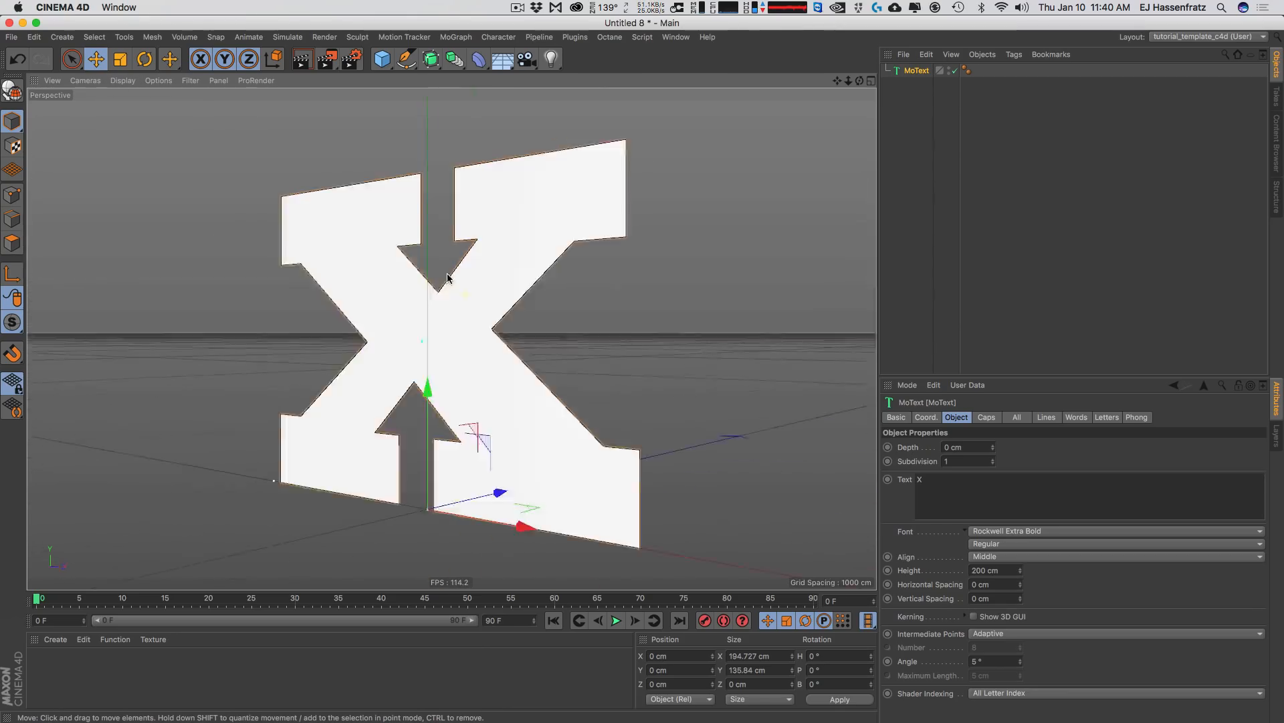
{"action": "scroll", "coordinate": [446, 281], "scroll_direction": "up", "scroll_amount": 2}
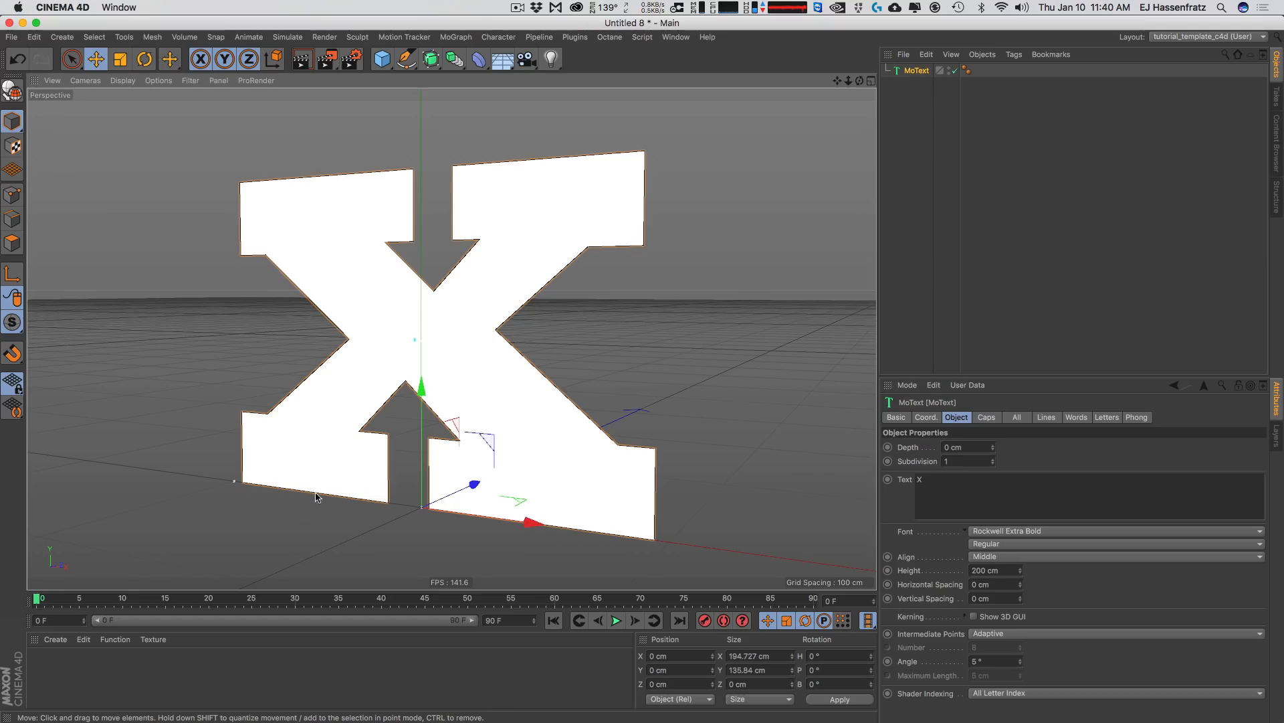
{"action": "middle_click_drag", "start_coordinate": [318, 497], "coordinate": [321, 482], "text": "alt"}
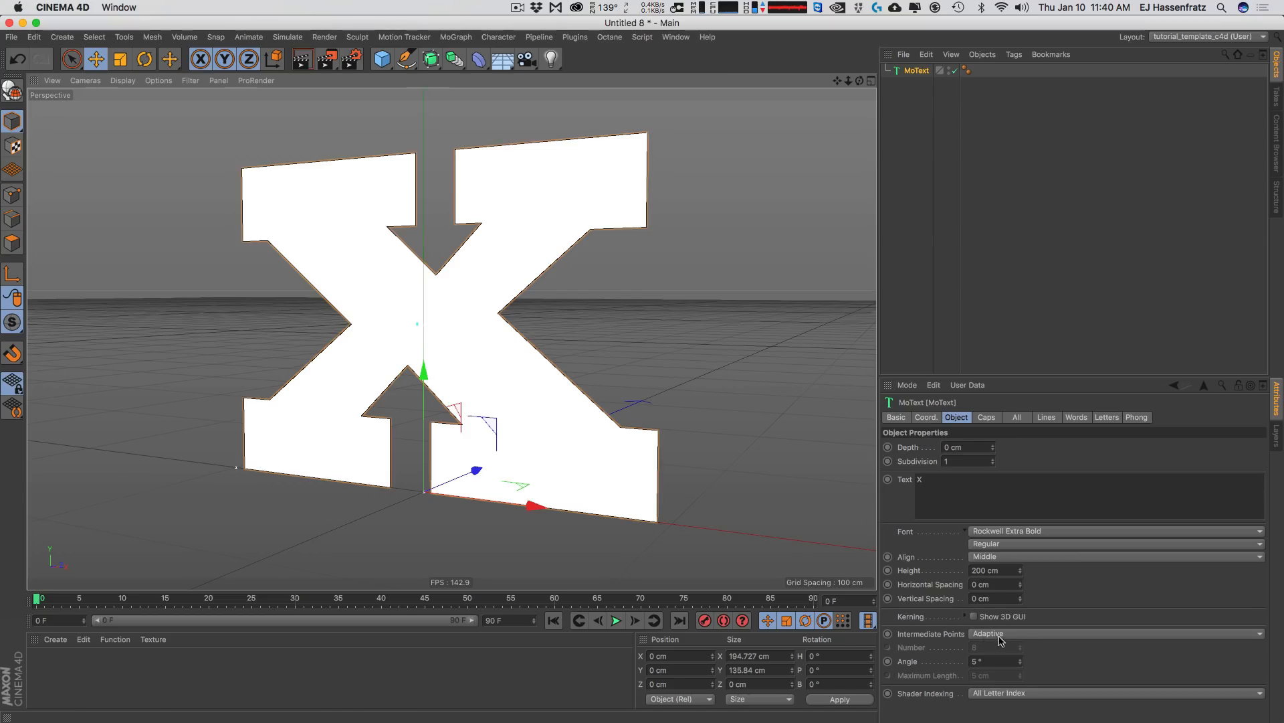
- Set the MoText caps type to Quadrangles with Regular Grid enabled and a grid width of 2 cm
{"action": "left_click", "coordinate": [988, 418]}
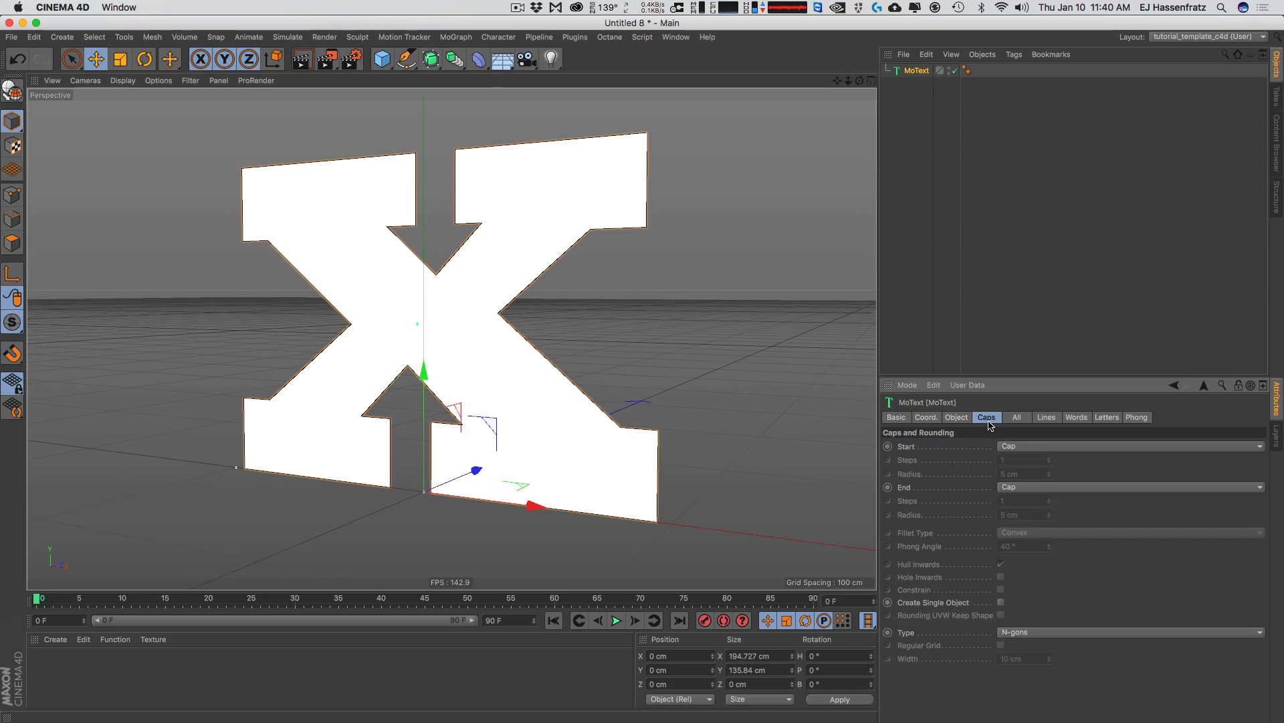
{"action": "left_click", "coordinate": [1039, 634]}
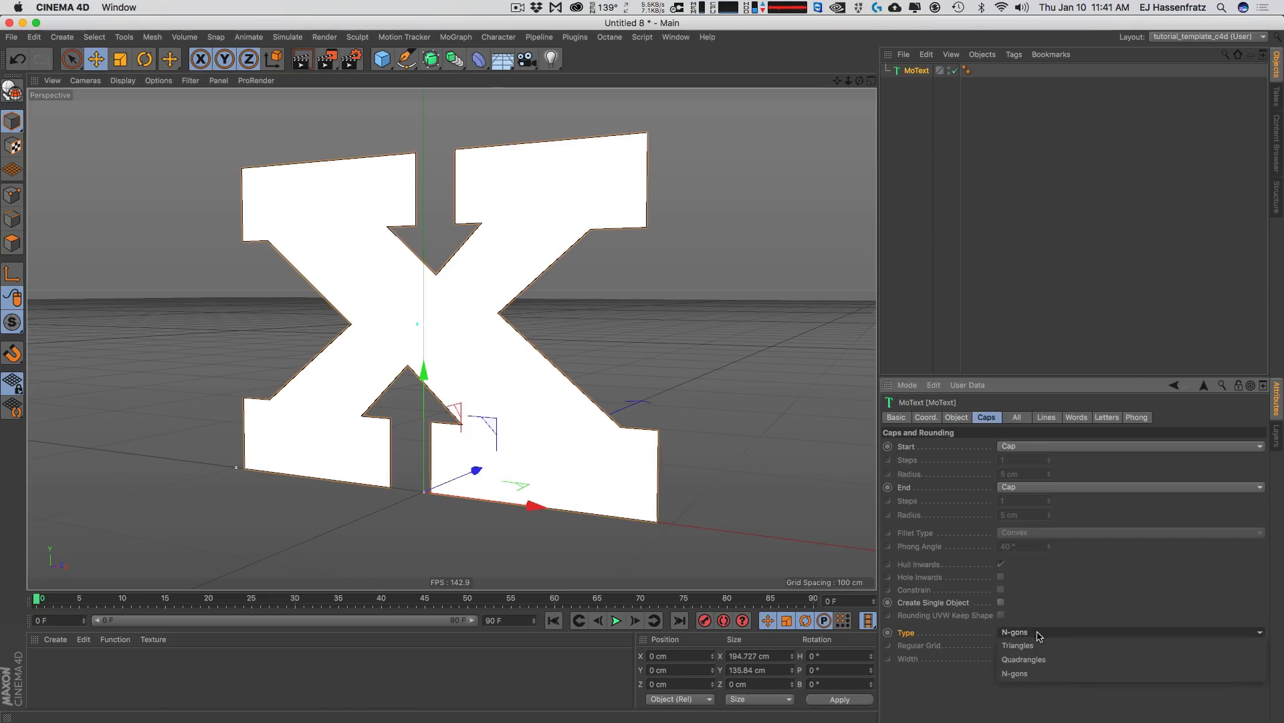
{"action": "left_click", "coordinate": [1044, 660]}
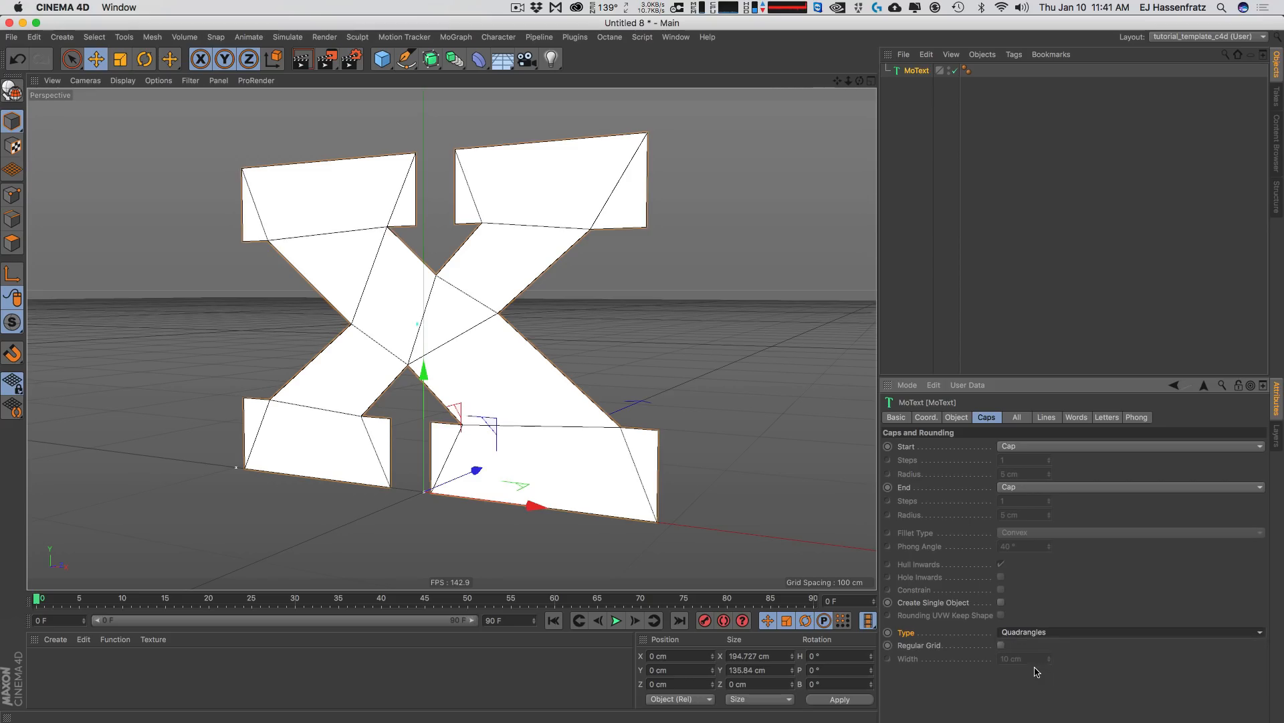
{"action": "left_click", "coordinate": [1001, 645]}
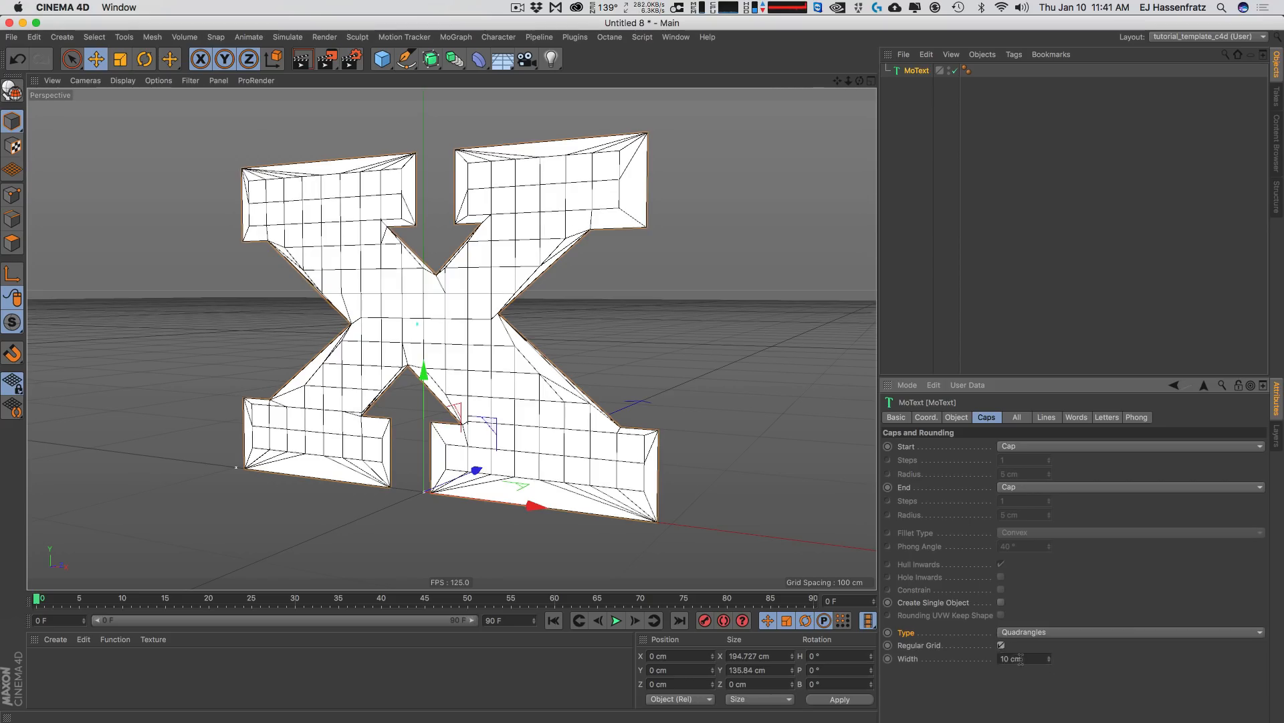
{"action": "left_click_drag", "start_coordinate": [1047, 663], "coordinate": [974, 667]}
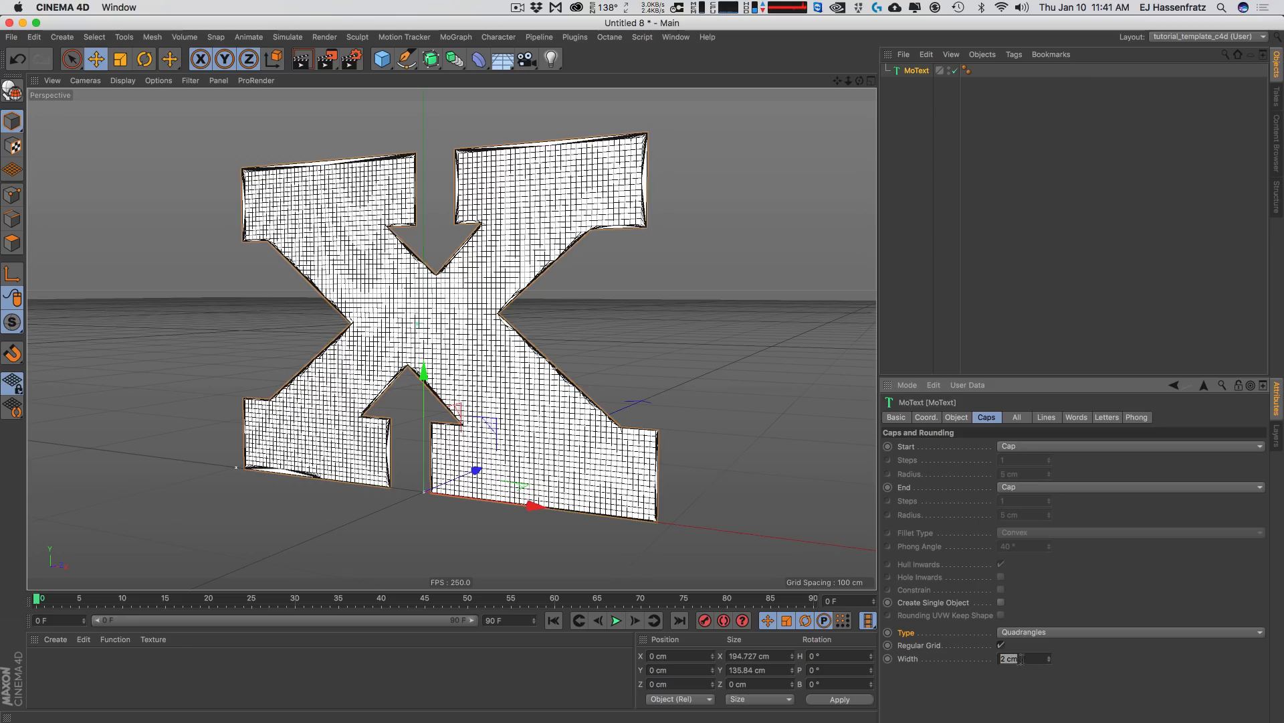
- Set the MoText's Intermediate Points to Subdivided to clean up the mesh along the letter's outline
{"action": "left_click", "coordinate": [956, 417]}
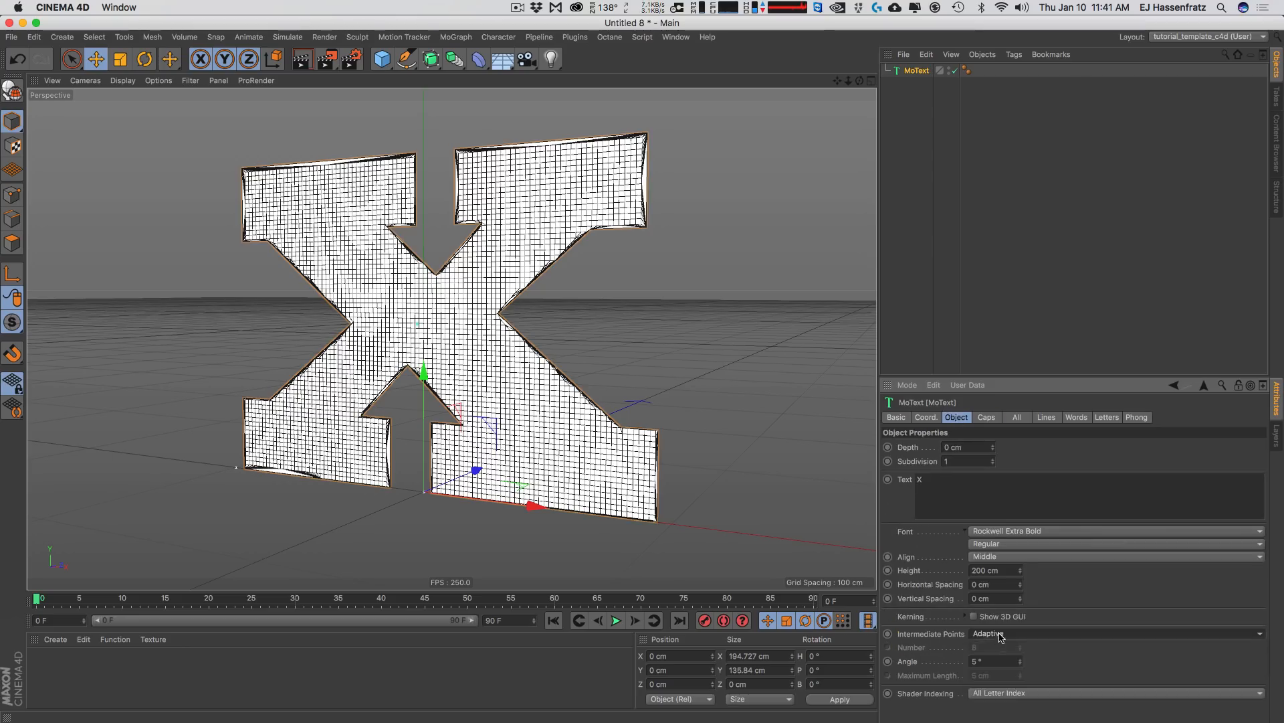
{"action": "right_click_drag", "start_coordinate": [508, 164], "coordinate": [509, 160], "text": "alt"}
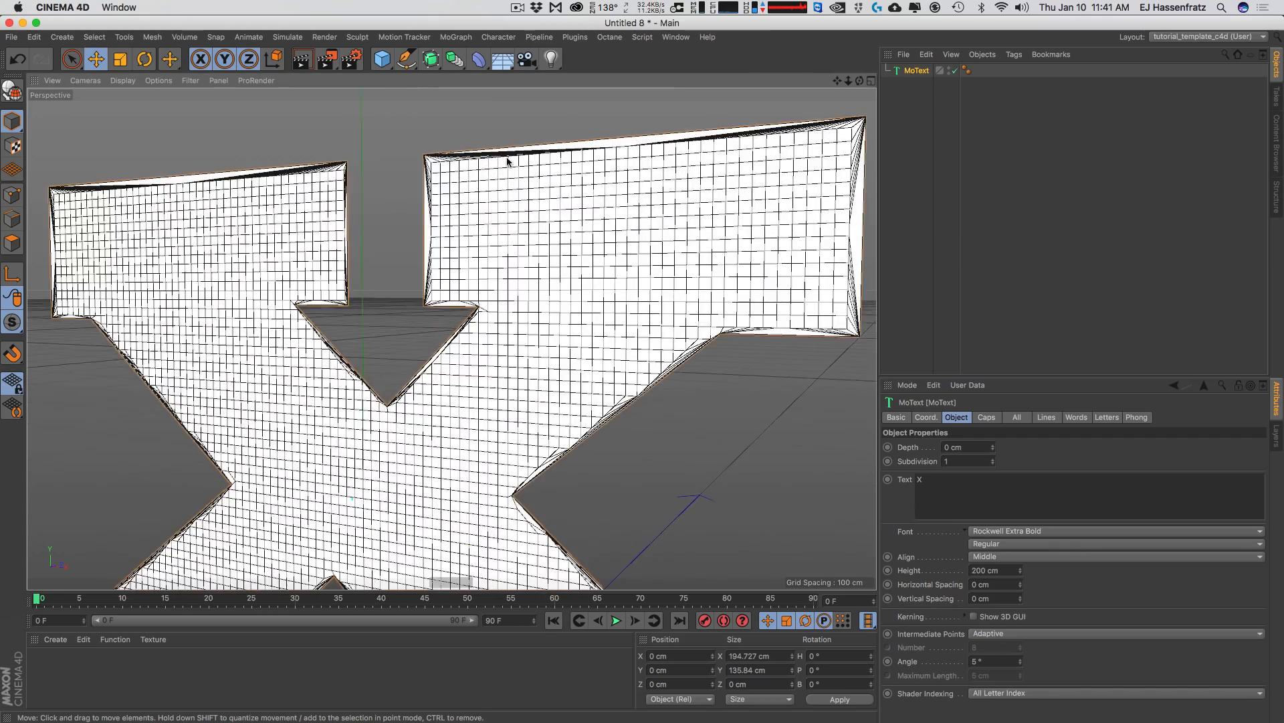
{"action": "mouse_move", "coordinate": [508, 160]}
{"action": "left_mouse_down", "text": "alt"}
{"action": "mouse_move", "coordinate": [470, 166]}
{"action": "mouse_move", "coordinate": [502, 140]}
{"action": "left_mouse_up", "text": "alt"}
{"action": "right_click_drag", "start_coordinate": [502, 141], "coordinate": [404, 232], "text": "alt"}
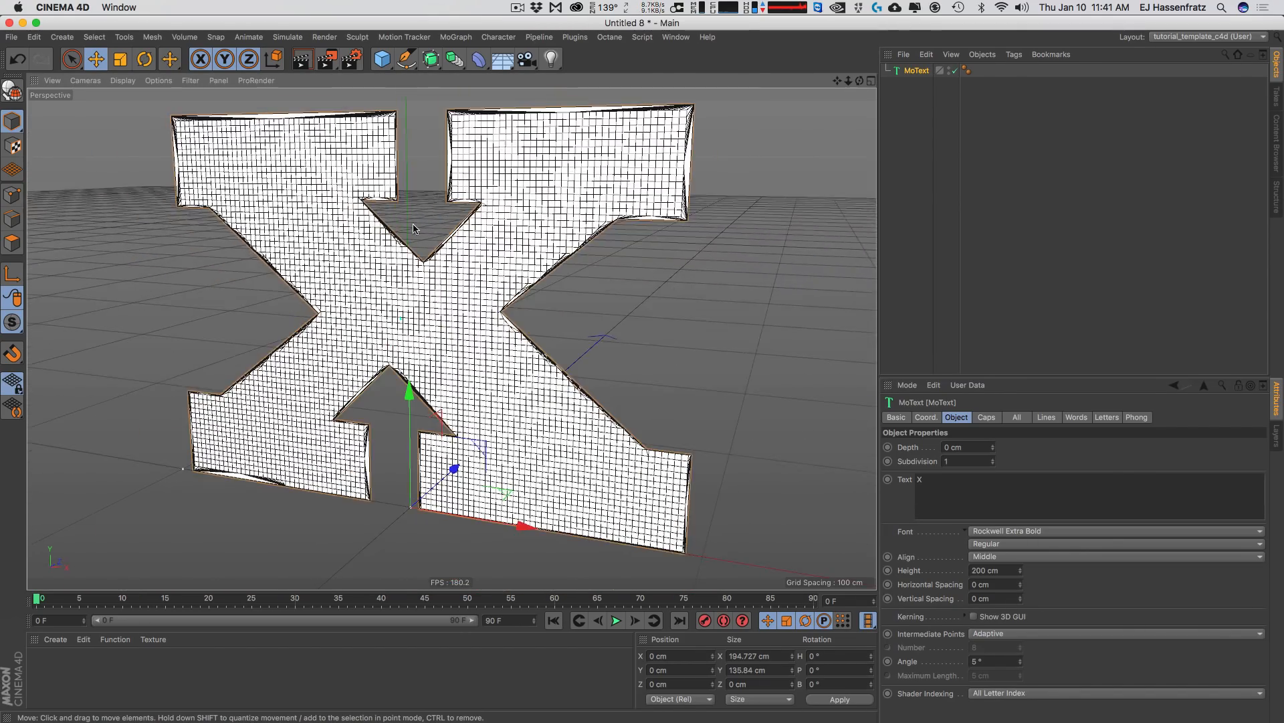
{"action": "middle_click_drag", "start_coordinate": [404, 232], "coordinate": [403, 224], "text": "alt"}
{"action": "left_click_drag", "start_coordinate": [410, 252], "coordinate": [399, 239], "text": "alt"}
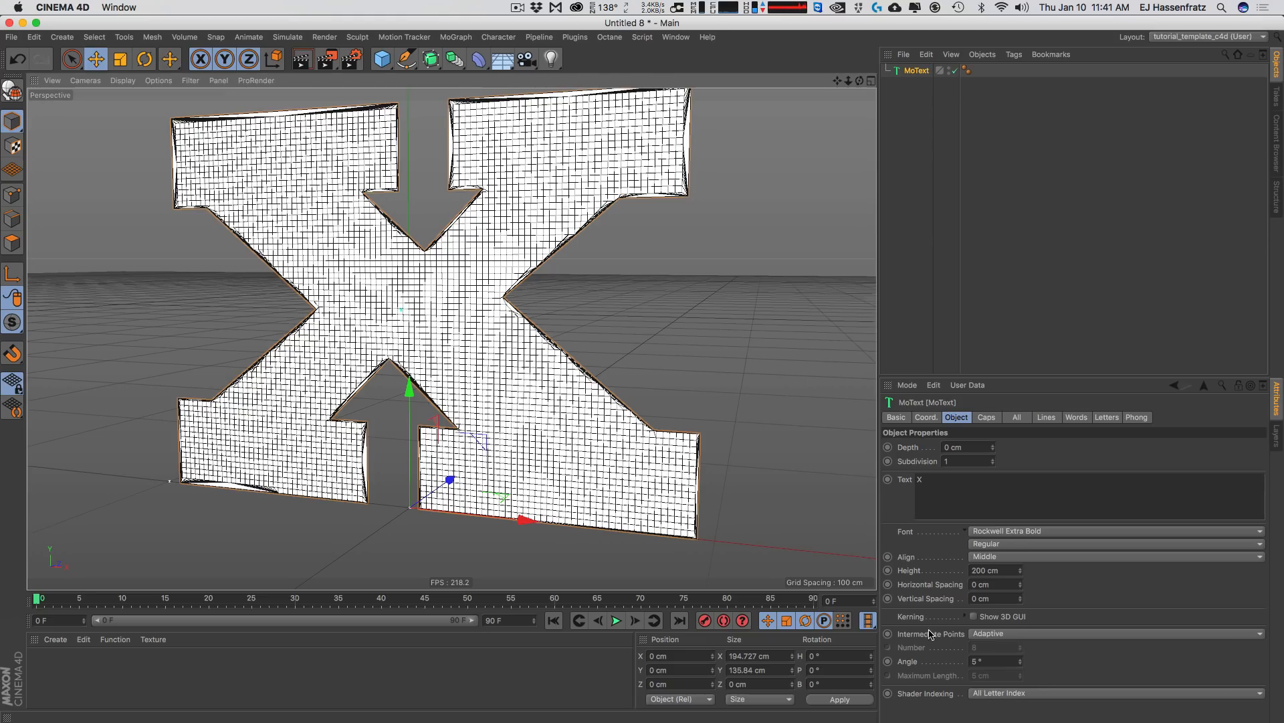
{"action": "left_click", "coordinate": [1003, 642]}
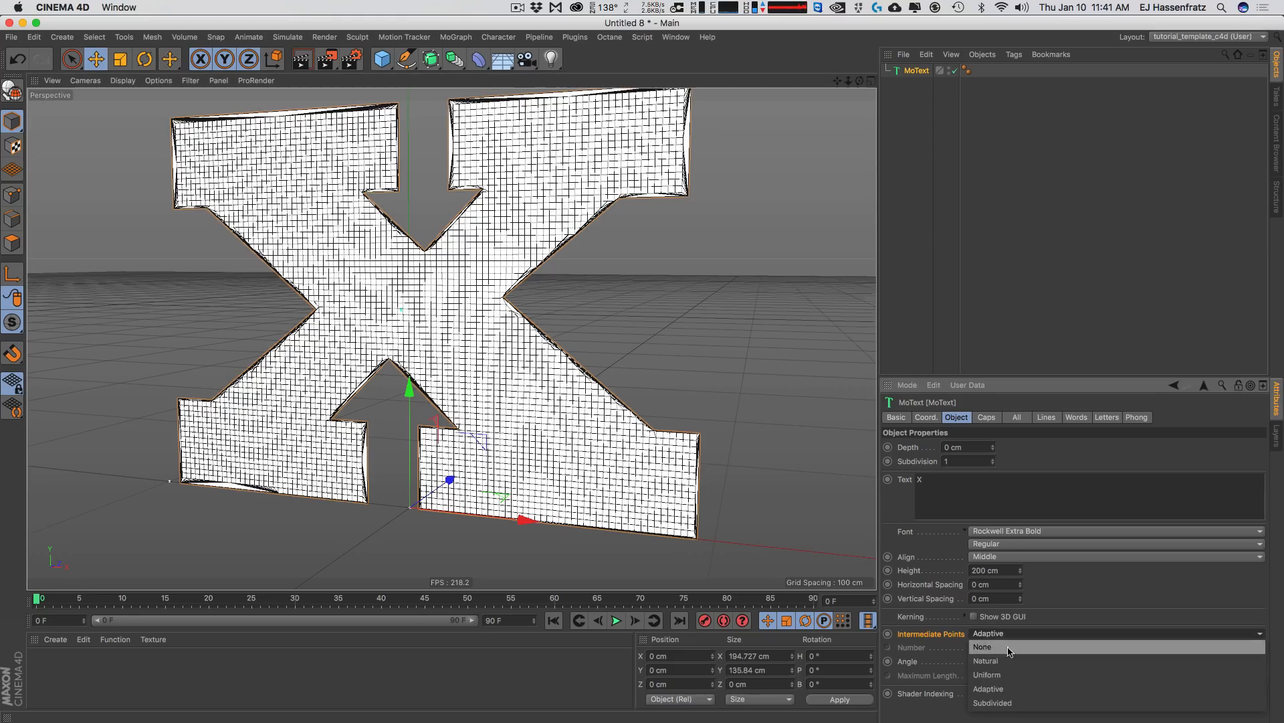
{"action": "left_click", "coordinate": [1022, 702]}
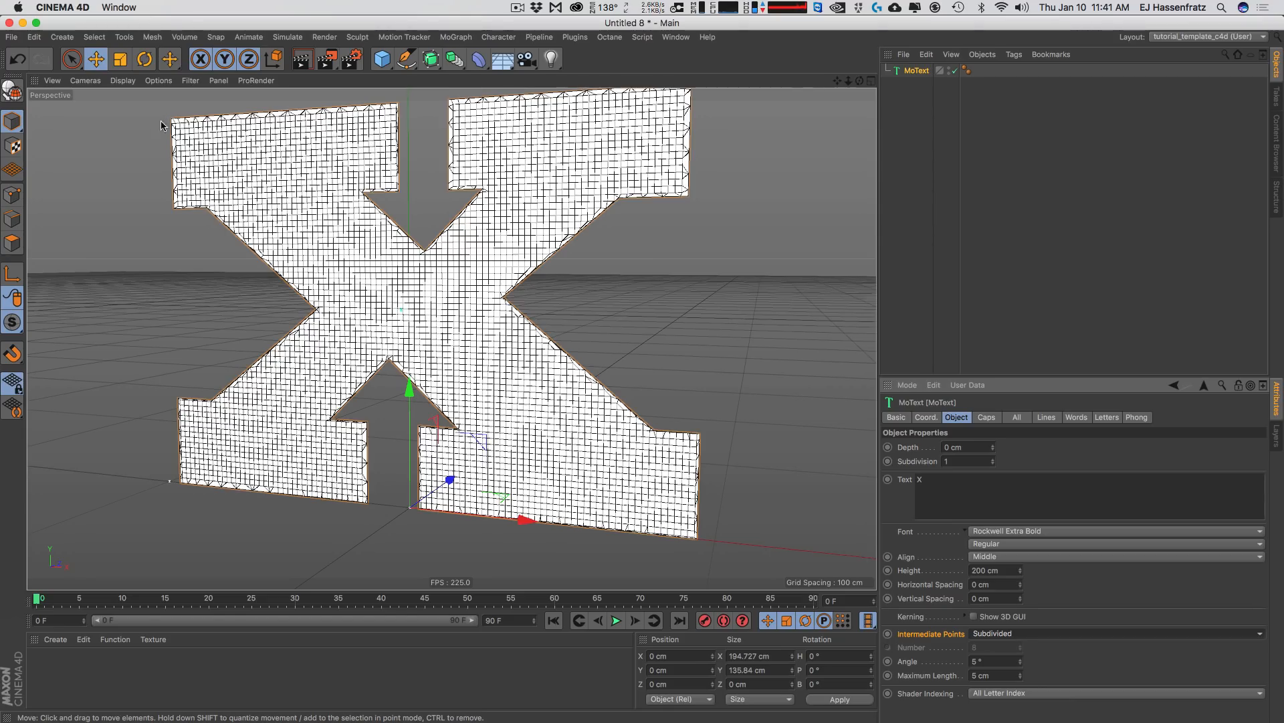
- Set the Maximum Length of the MoText's subdivided points to 2 cm, matching the caps' grid width
{"action": "left_click", "coordinate": [1005, 676]}
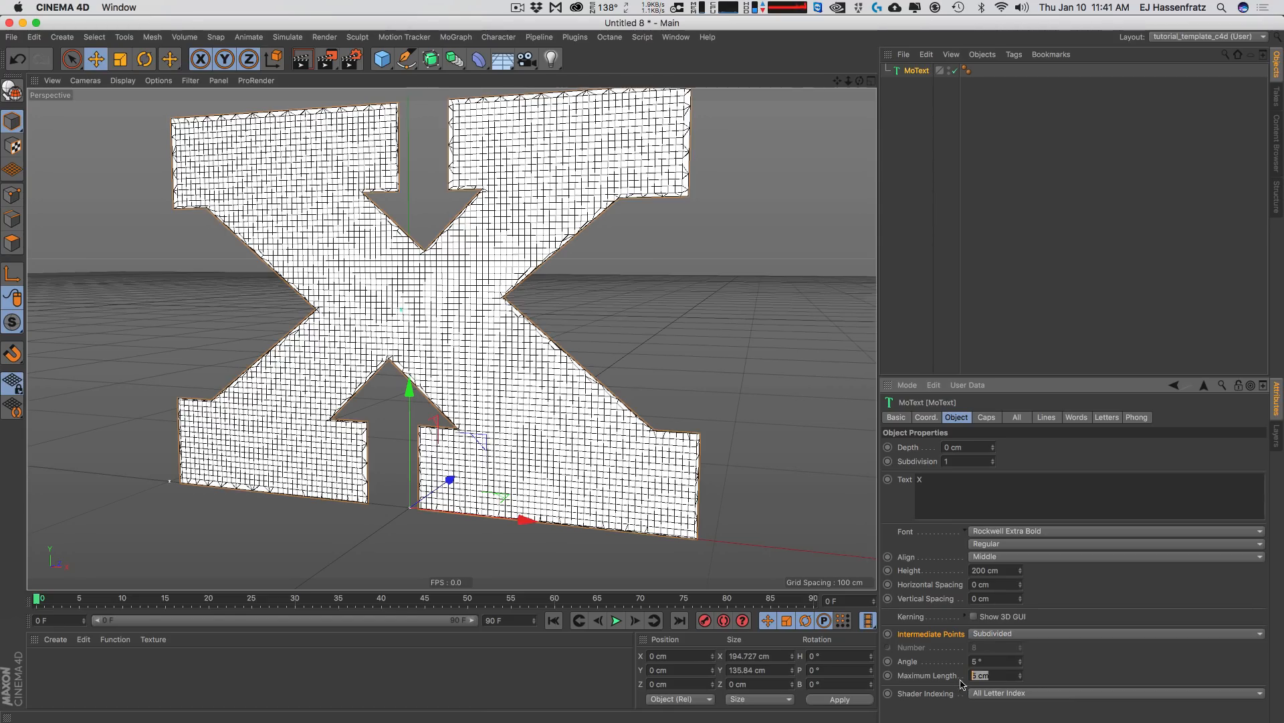
{"action": "left_click", "coordinate": [987, 418]}
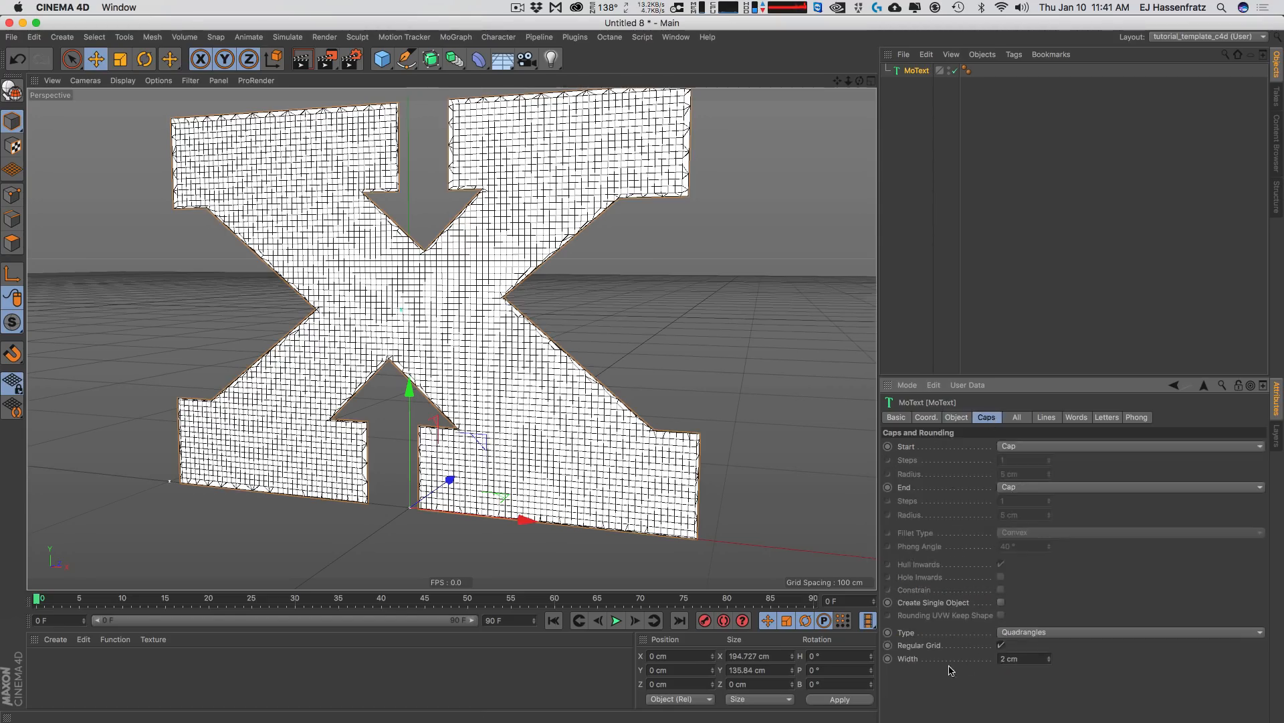
{"action": "left_click", "coordinate": [957, 418]}
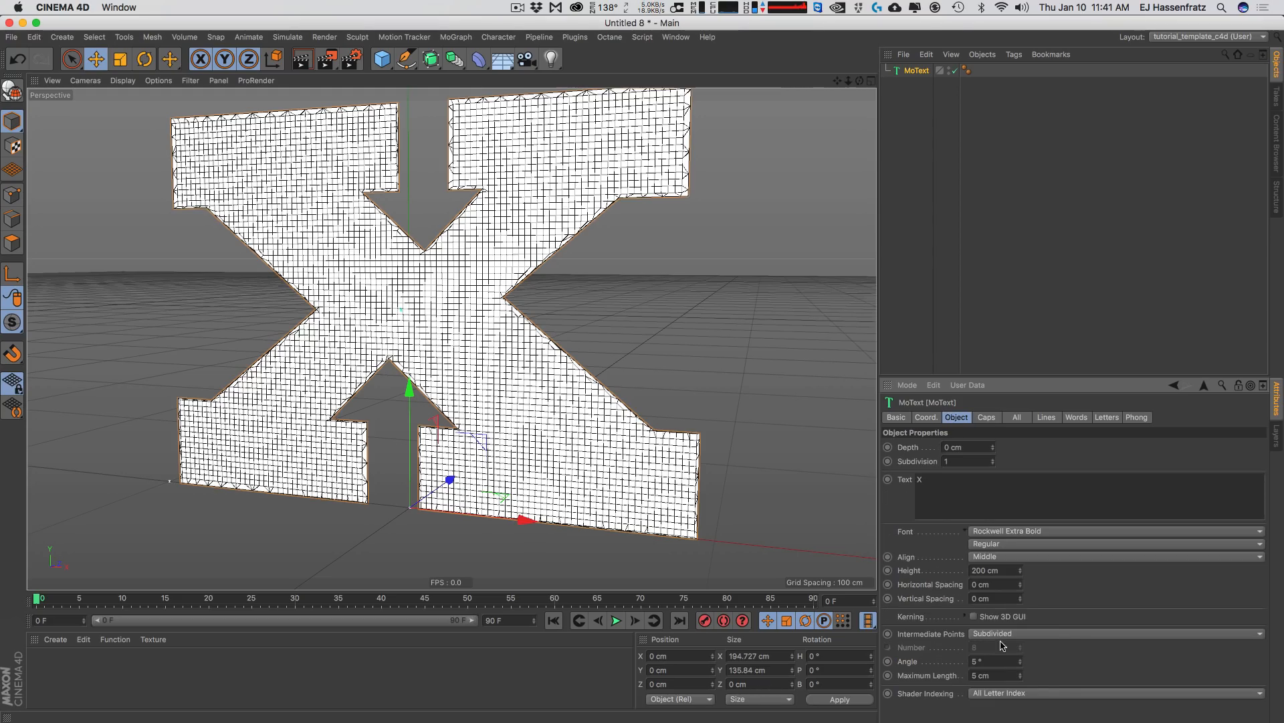
{"action": "type", "text": "2"}
{"action": "key", "text": "Return"}
{"action": "scroll", "coordinate": [487, 215], "scroll_direction": "up", "scroll_amount": 5}
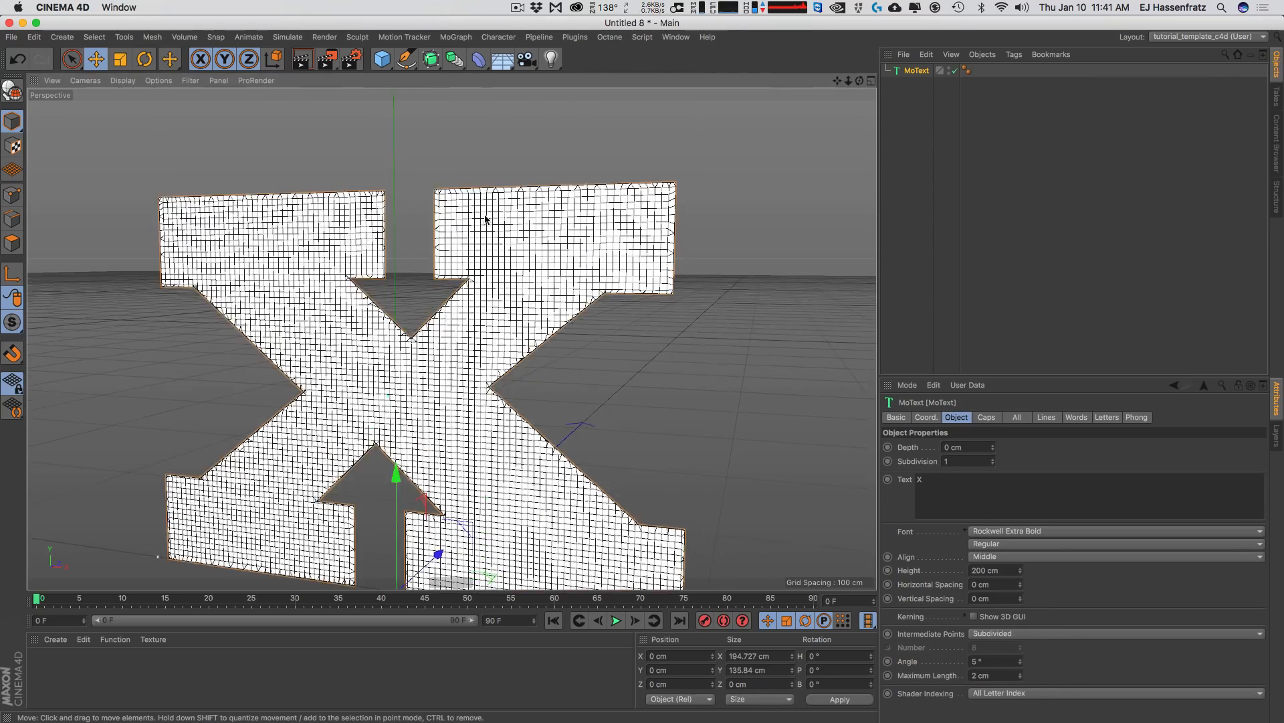
{"action": "scroll", "coordinate": [469, 175], "scroll_direction": "down", "scroll_amount": 5}
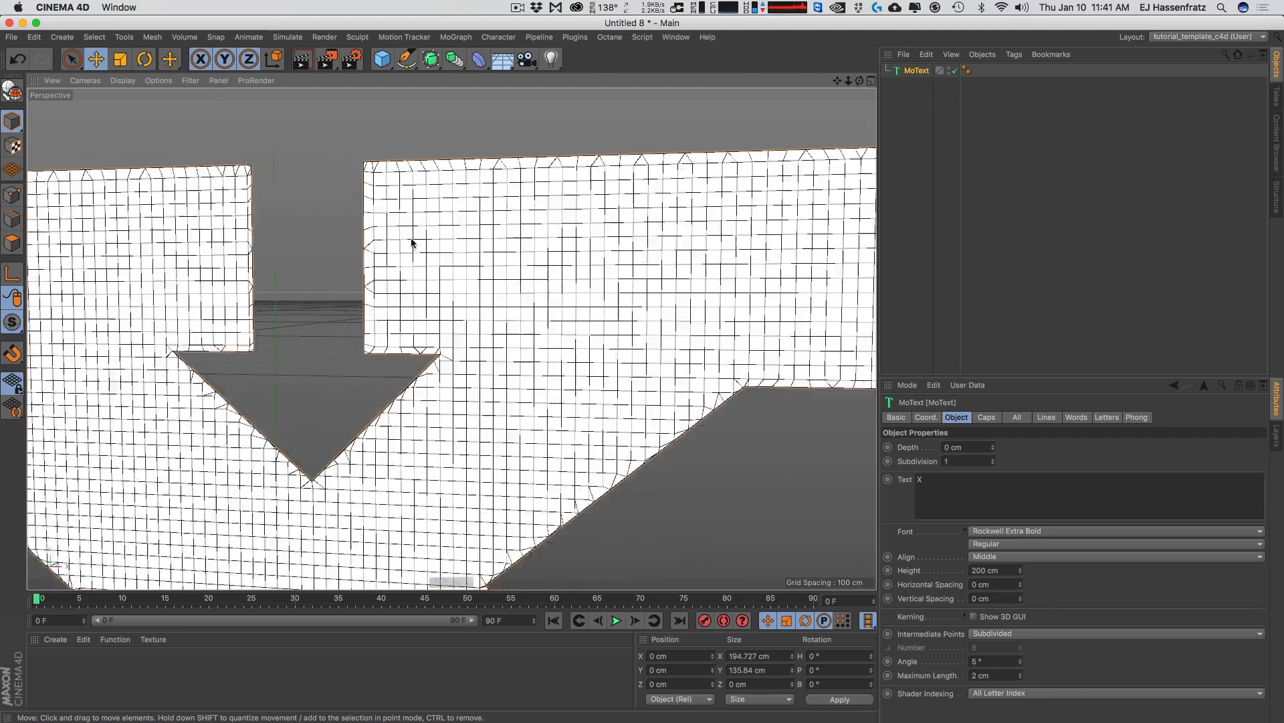
- Set the Angle of the MoText's intermediate points to 90°
{"action": "left_click_drag", "start_coordinate": [524, 174], "coordinate": [469, 153], "text": "alt"}
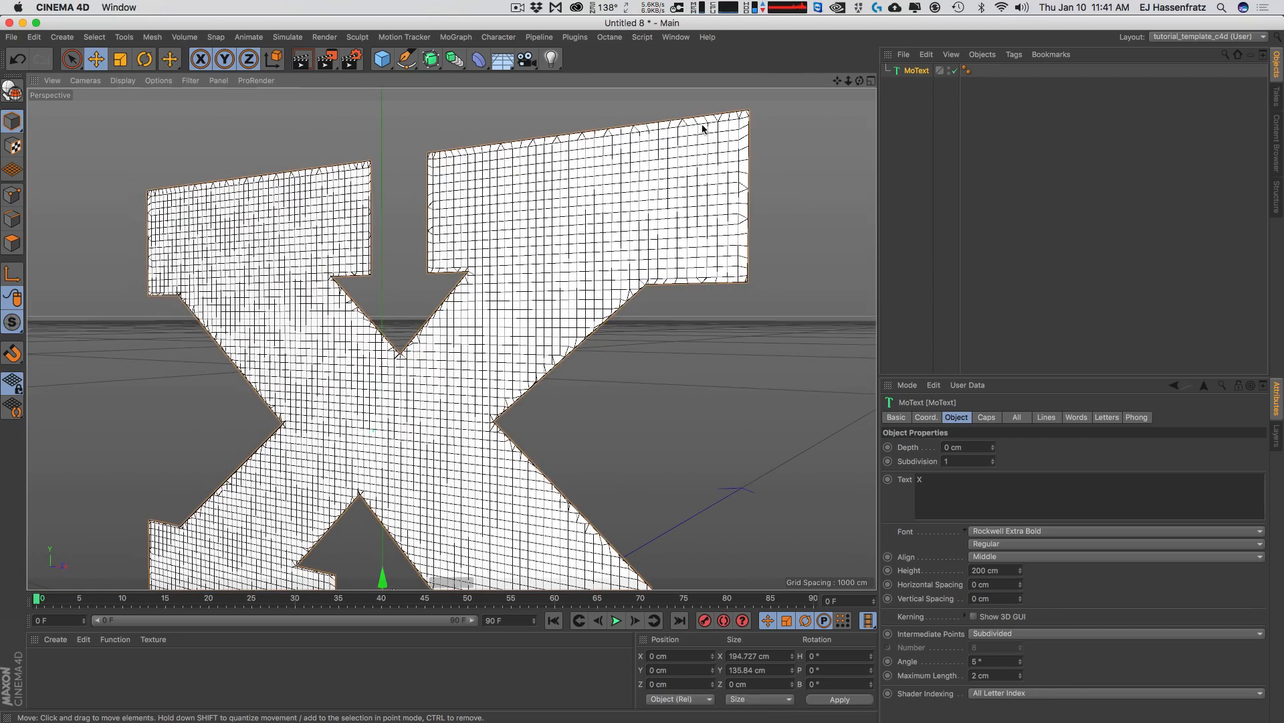
{"action": "left_click_drag", "start_coordinate": [598, 307], "coordinate": [502, 252], "text": "alt"}
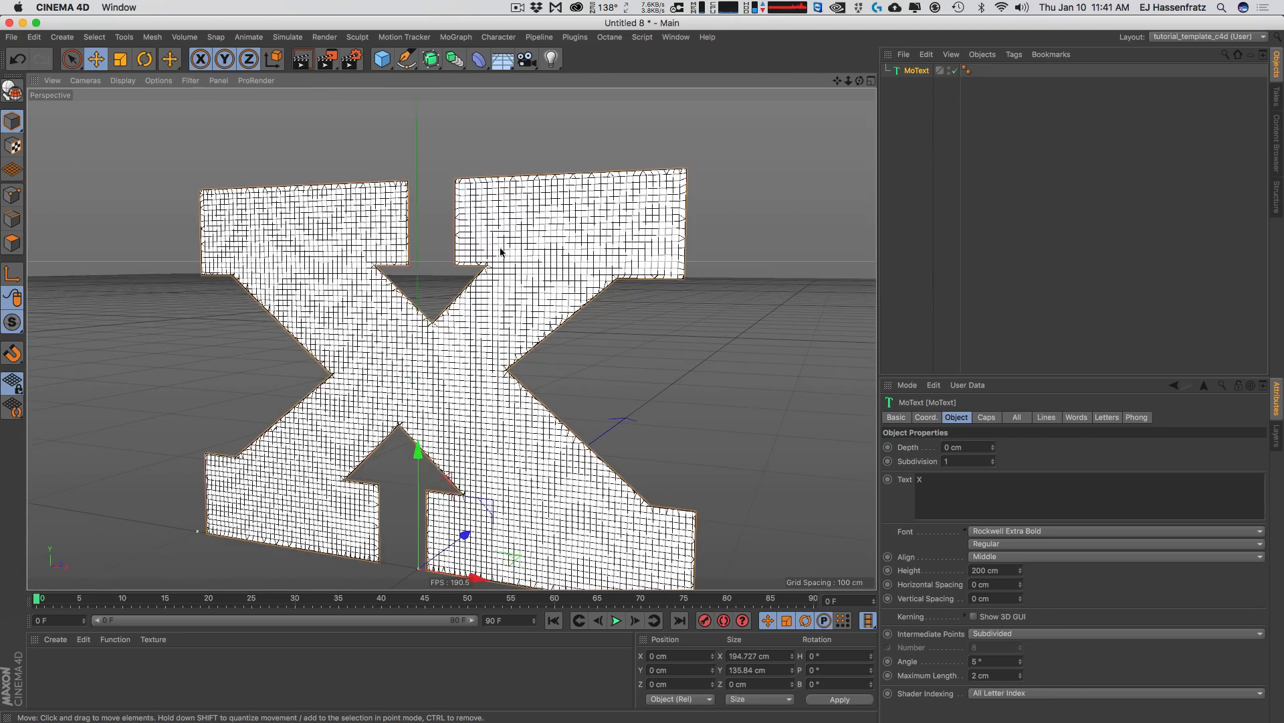
{"action": "middle_click_drag", "start_coordinate": [475, 351], "coordinate": [445, 304], "text": "alt"}
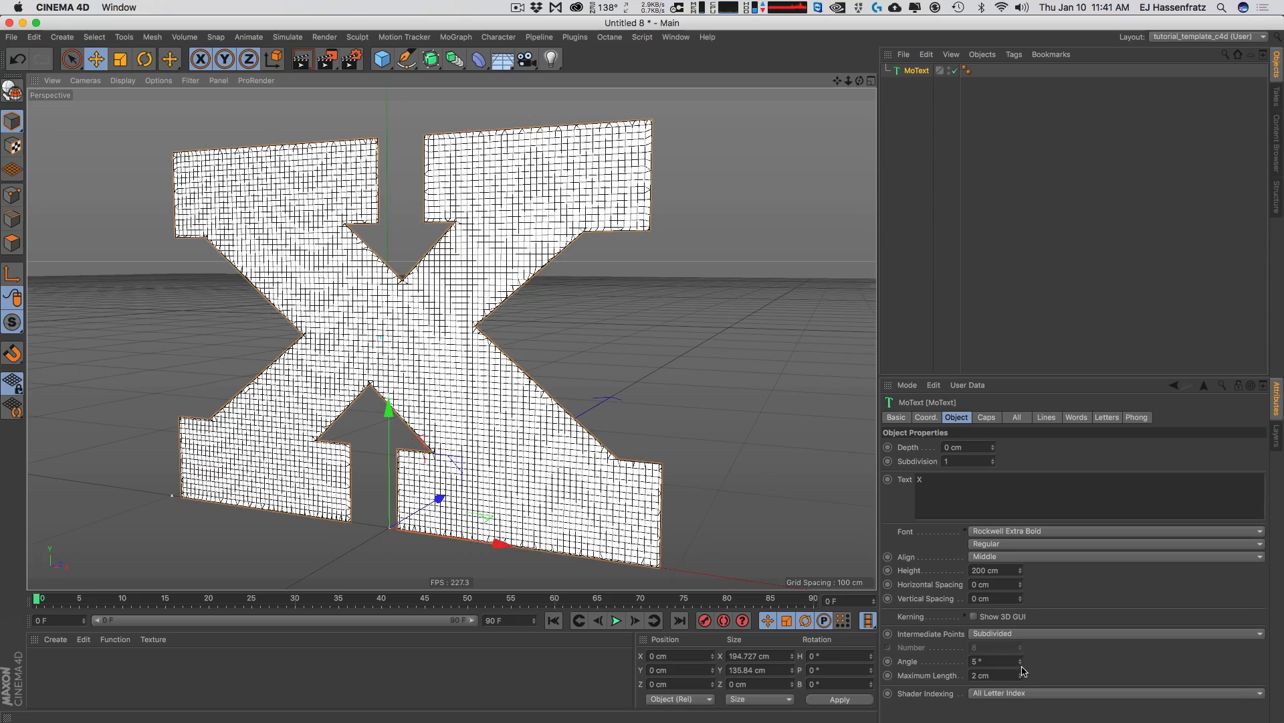
{"action": "left_click_drag", "start_coordinate": [1020, 662], "coordinate": [1025, 571]}
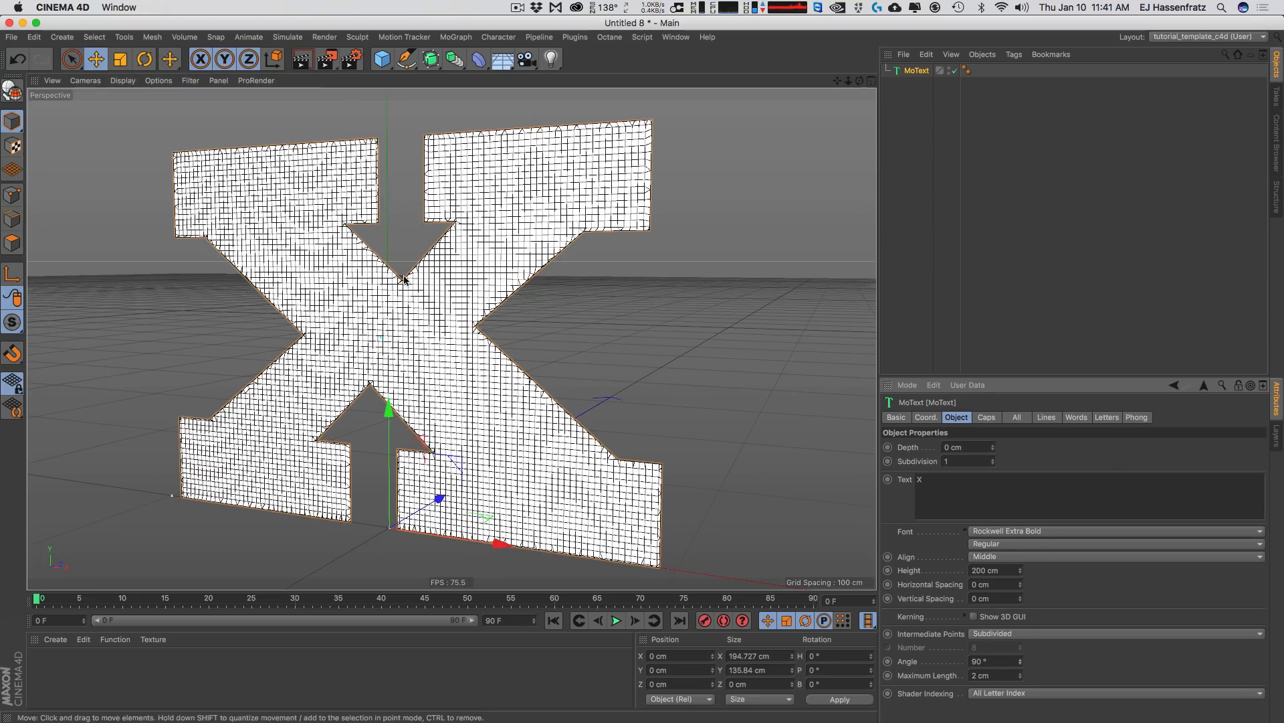
{"action": "mouse_move", "coordinate": [448, 316]}
{"action": "left_mouse_down", "text": "alt"}
{"action": "mouse_move", "coordinate": [484, 319]}
{"action": "mouse_move", "coordinate": [451, 320]}
{"action": "left_mouse_up", "text": "alt"}
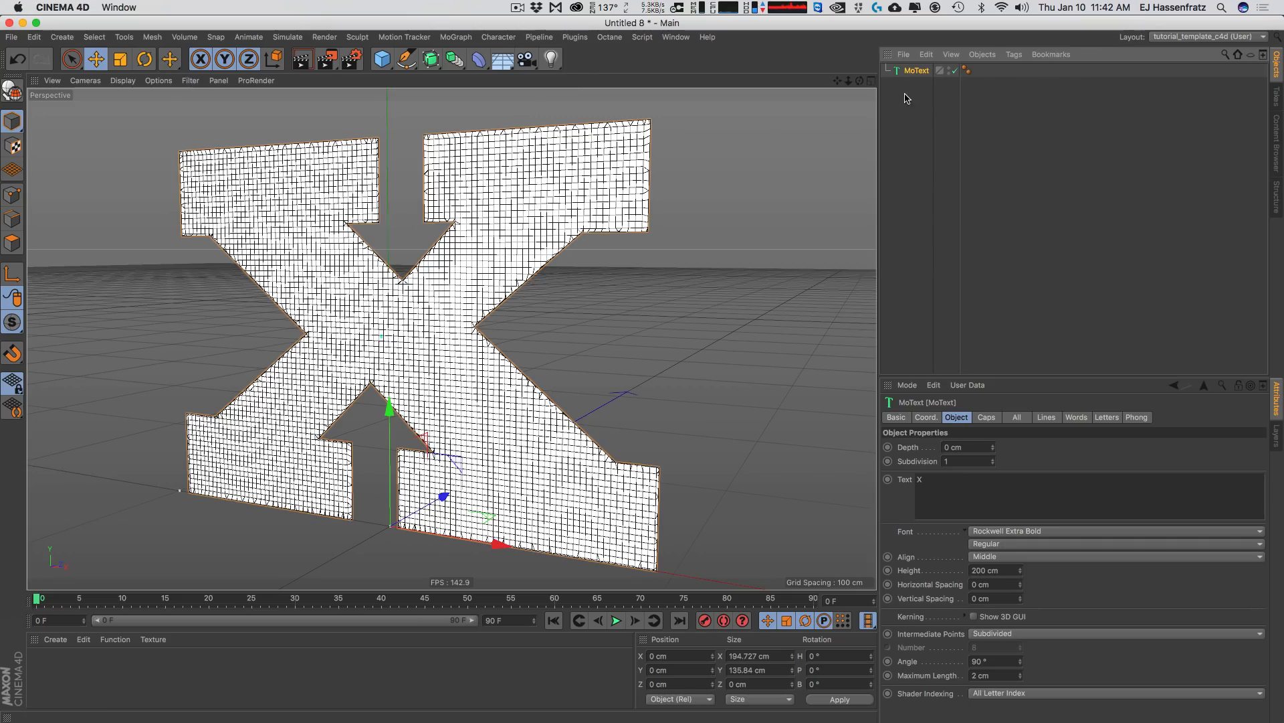
- Make the MoText editable and enable Create Single Object in the caps settings of the nested X extrude
{"action": "key", "text": "c"}
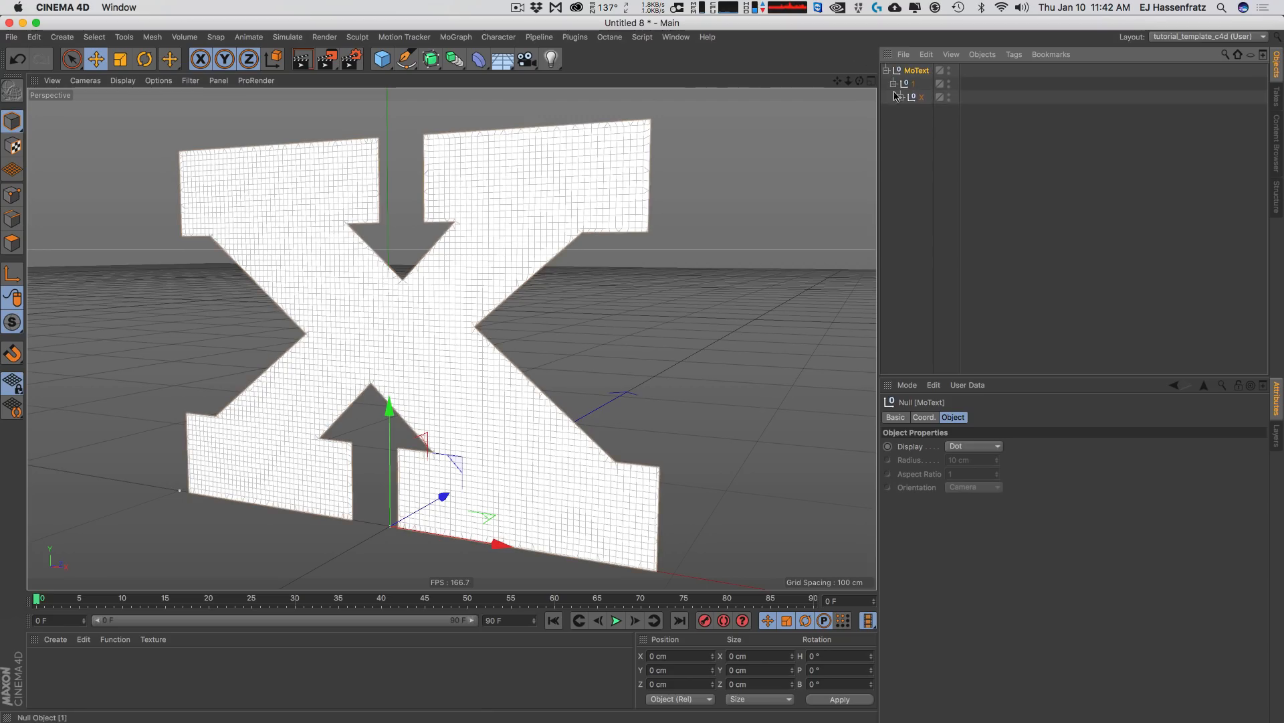
{"action": "left_click", "coordinate": [910, 113]}
{"action": "left_click", "coordinate": [982, 418]}
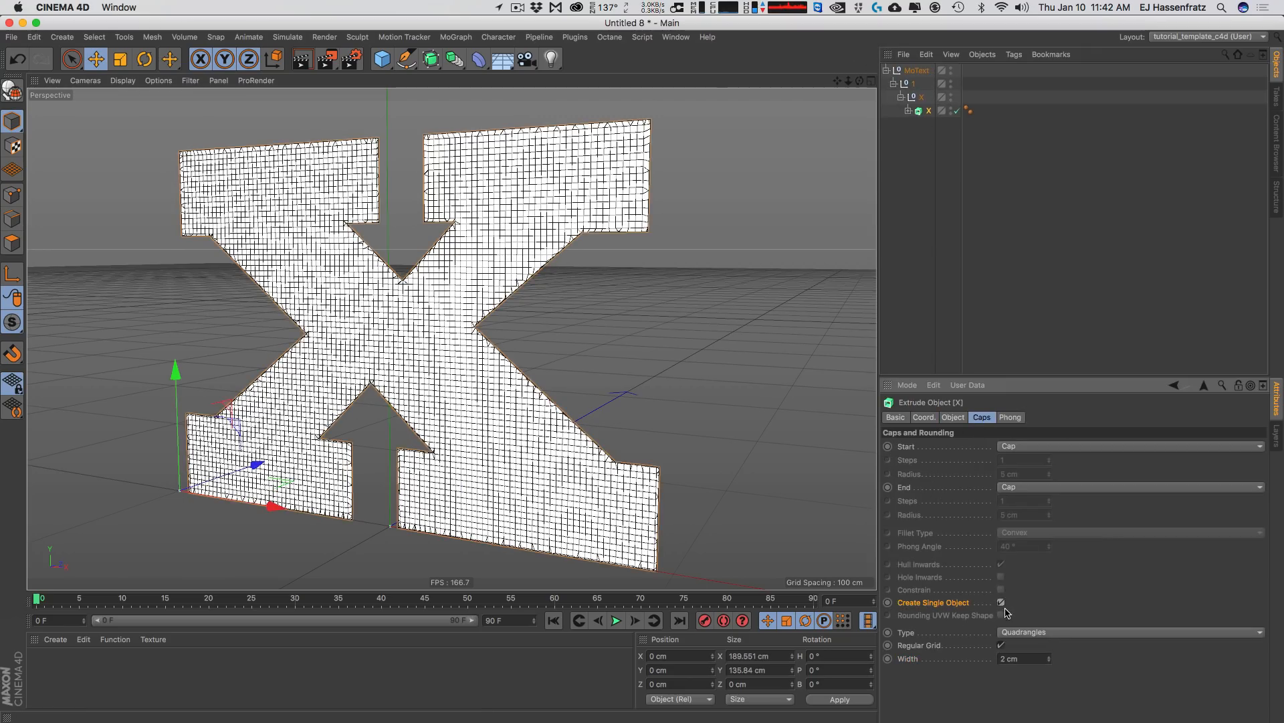
- Make the X extrude an editable polygon object, move it out of the hierarchy and delete the leftover MoText nulls
{"action": "left_click", "coordinate": [907, 110]}
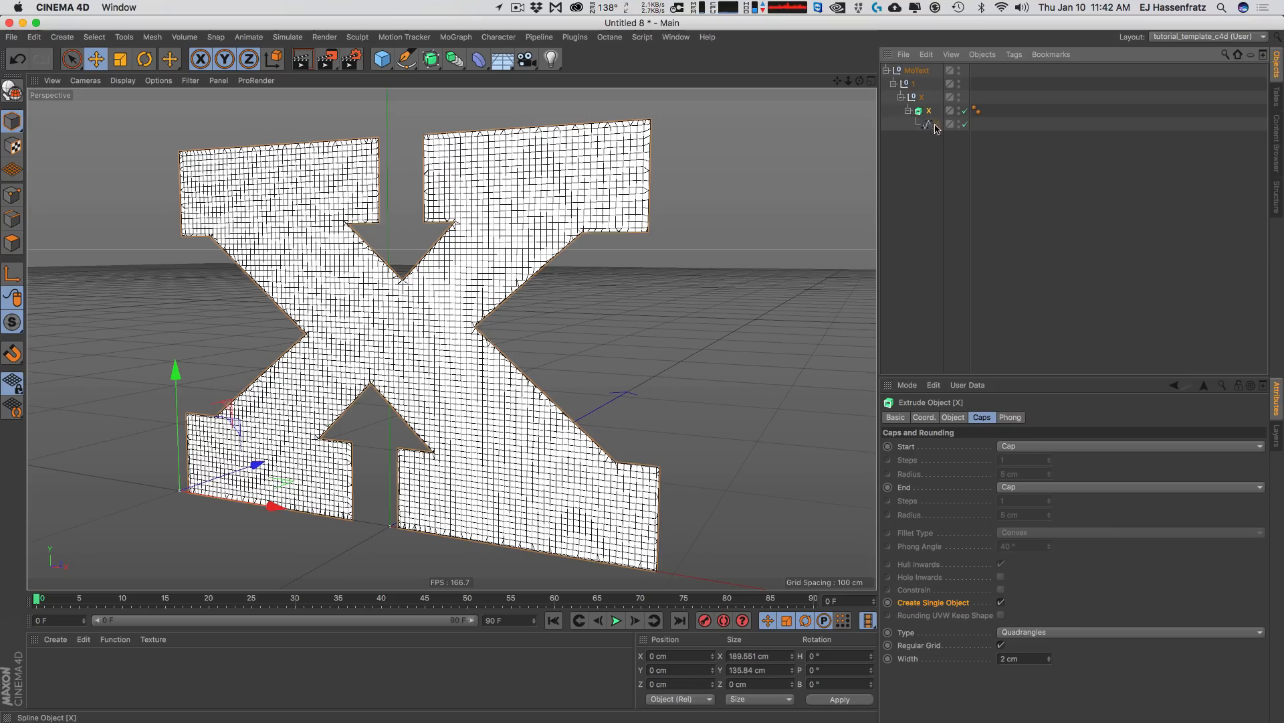
{"action": "key", "text": "c"}
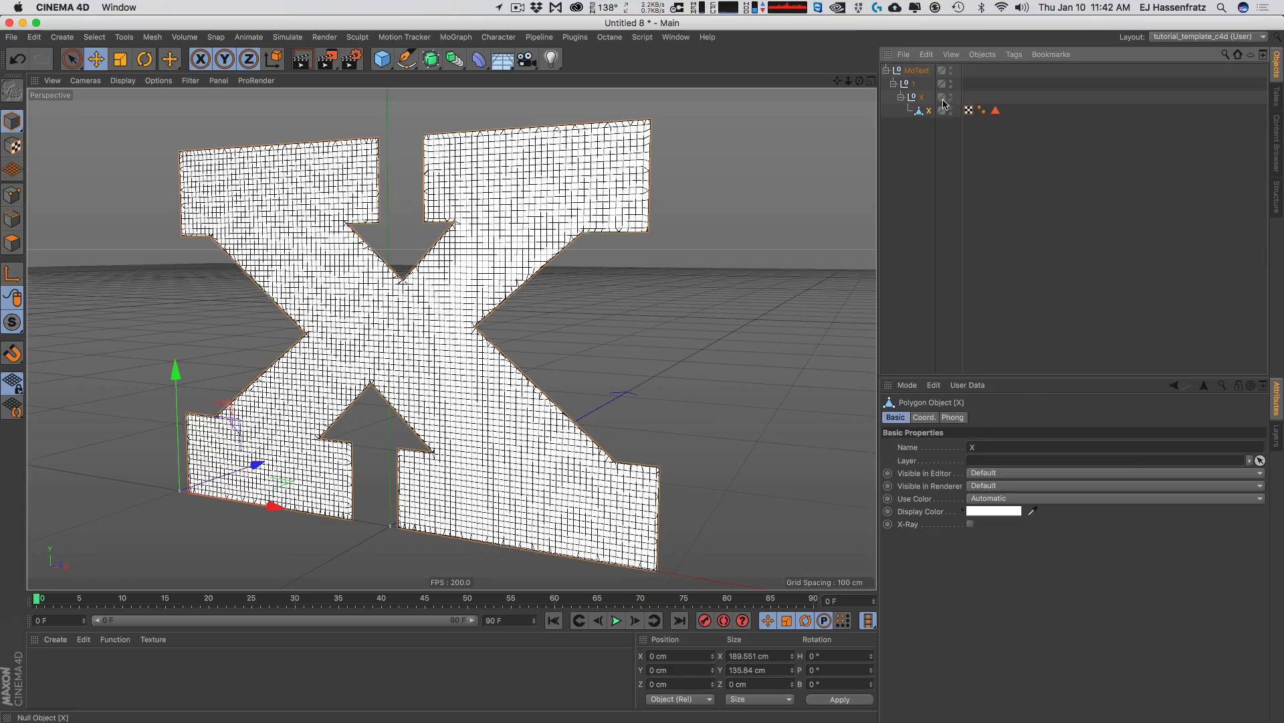
{"action": "left_click", "coordinate": [909, 71]}
{"action": "key", "text": "Delete"}
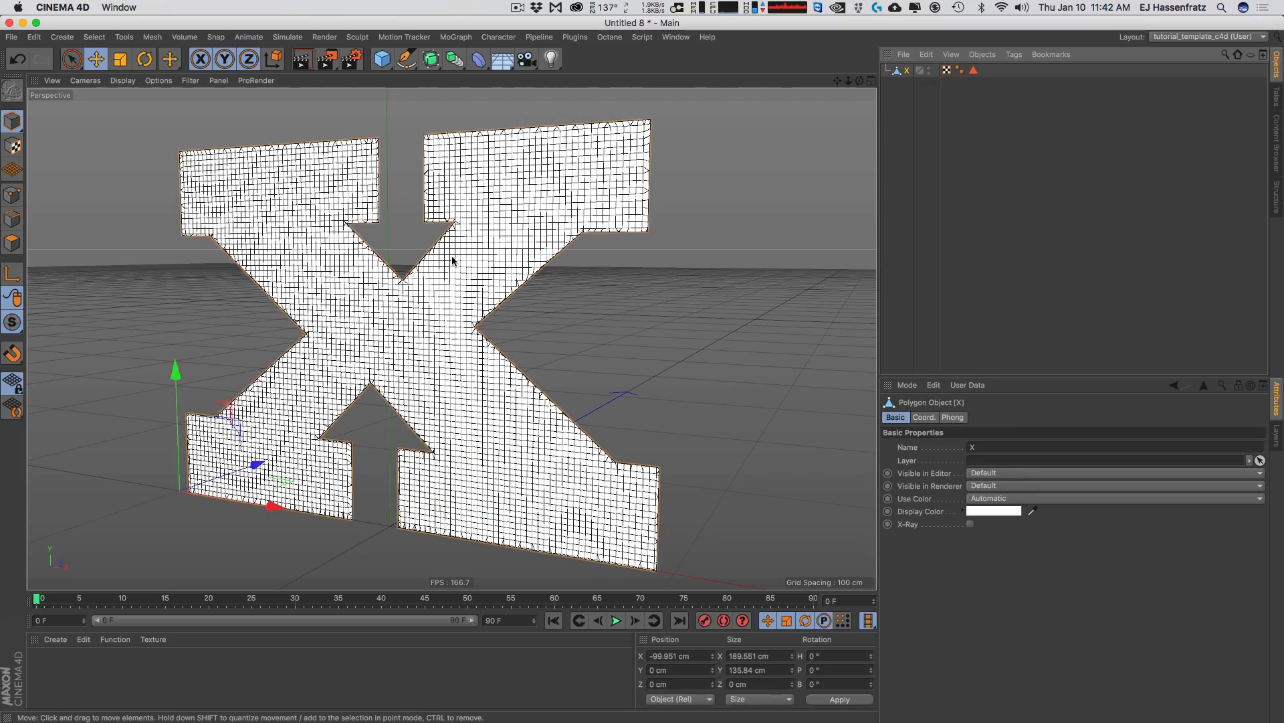
- Add a Cloth simulation tag to the X polygon object and set the cloth's Size to 125 %
{"action": "right_click", "coordinate": [905, 75]}
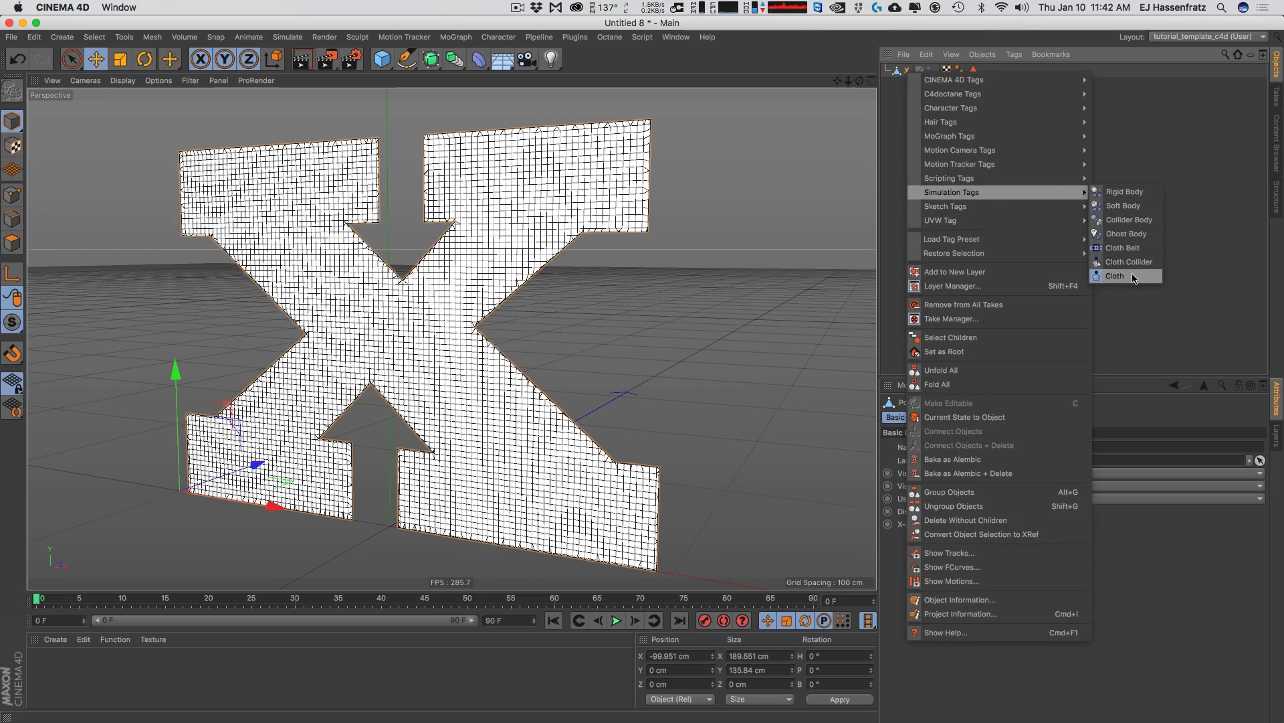
{"action": "left_click", "coordinate": [1133, 276]}
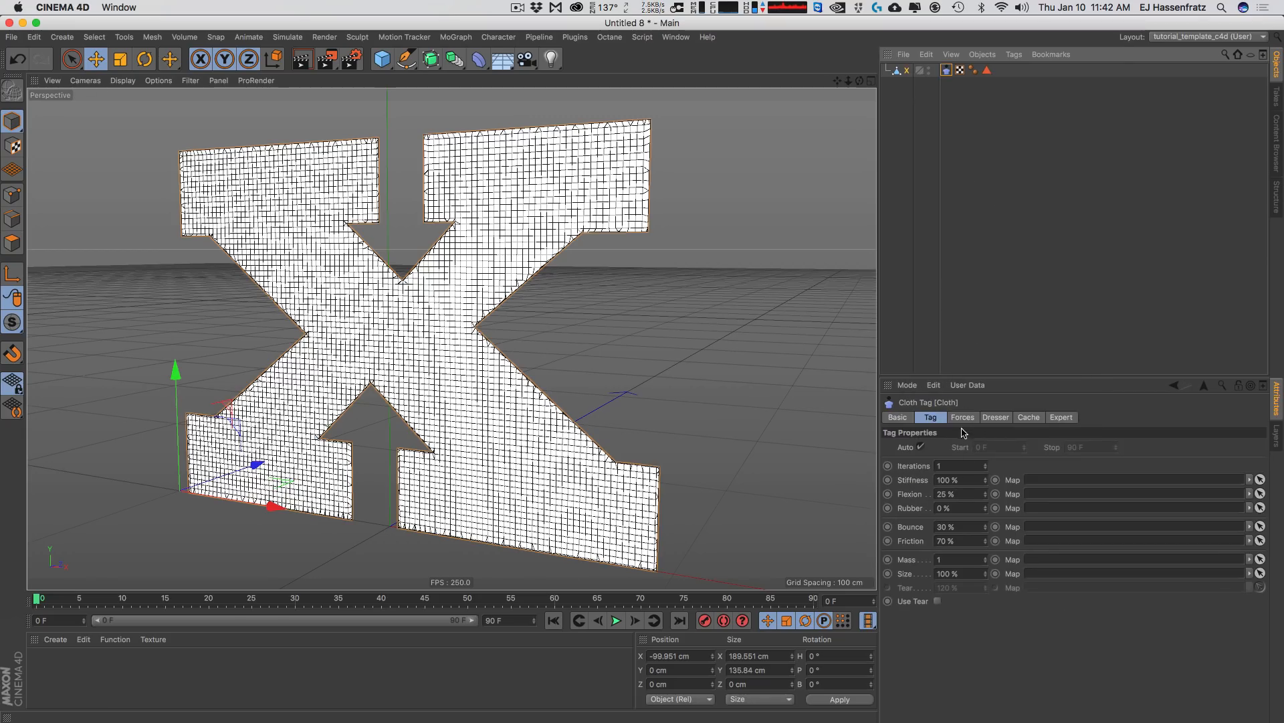
{"action": "left_click", "coordinate": [968, 574]}
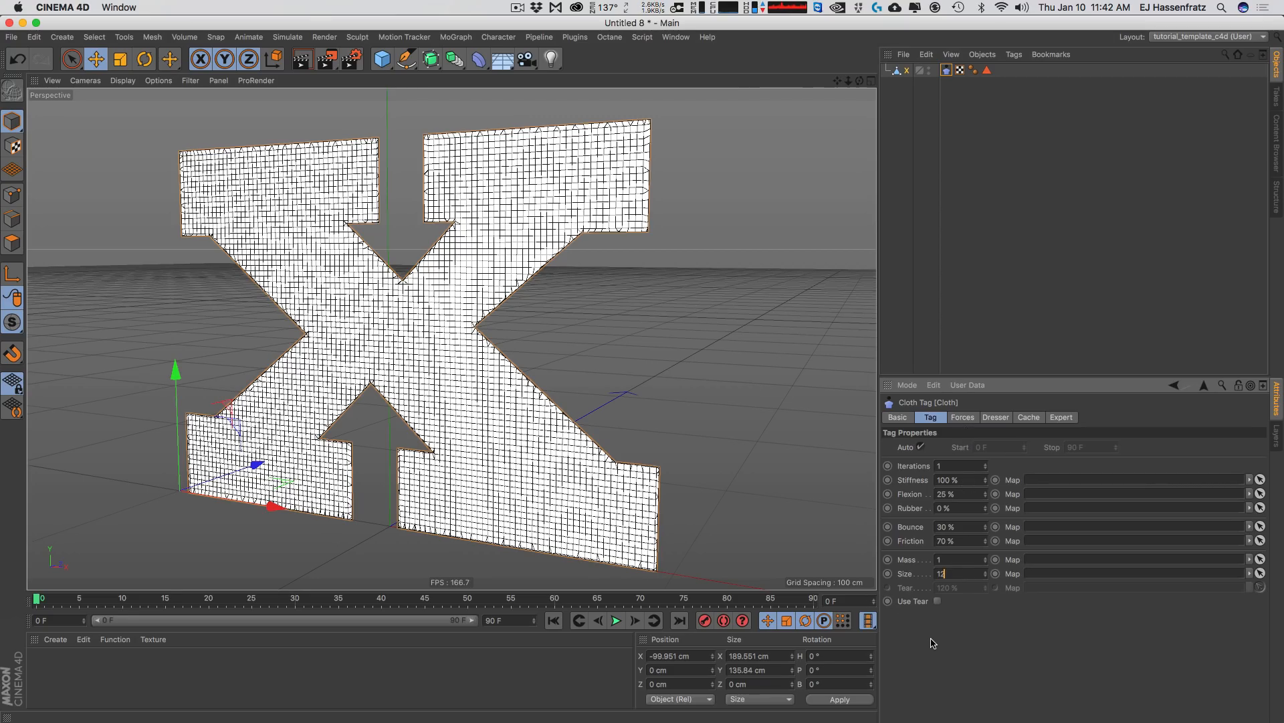
{"action": "left_click_drag", "start_coordinate": [582, 285], "coordinate": [502, 391], "text": "alt"}
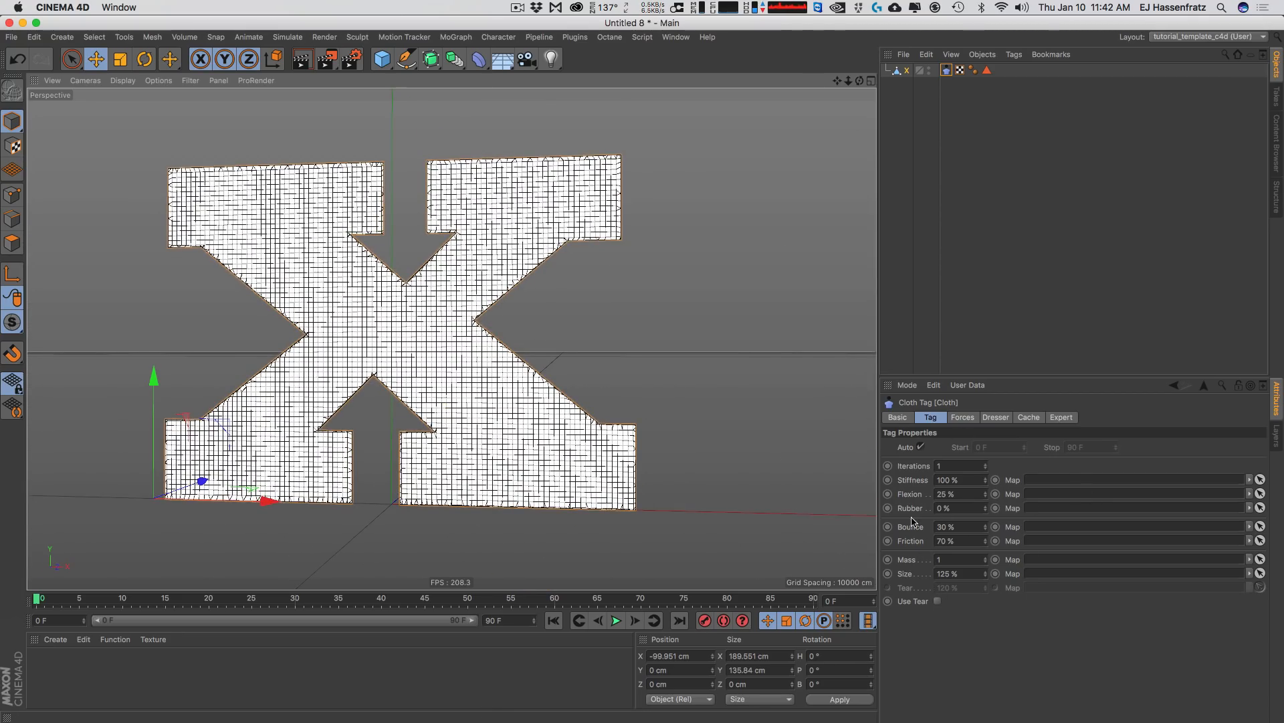
- Select the X's complete outer edge in edge mode using Loop Selection with Select Boundary Loop enabled
{"action": "left_click_drag", "start_coordinate": [555, 271], "coordinate": [461, 148], "text": "alt"}
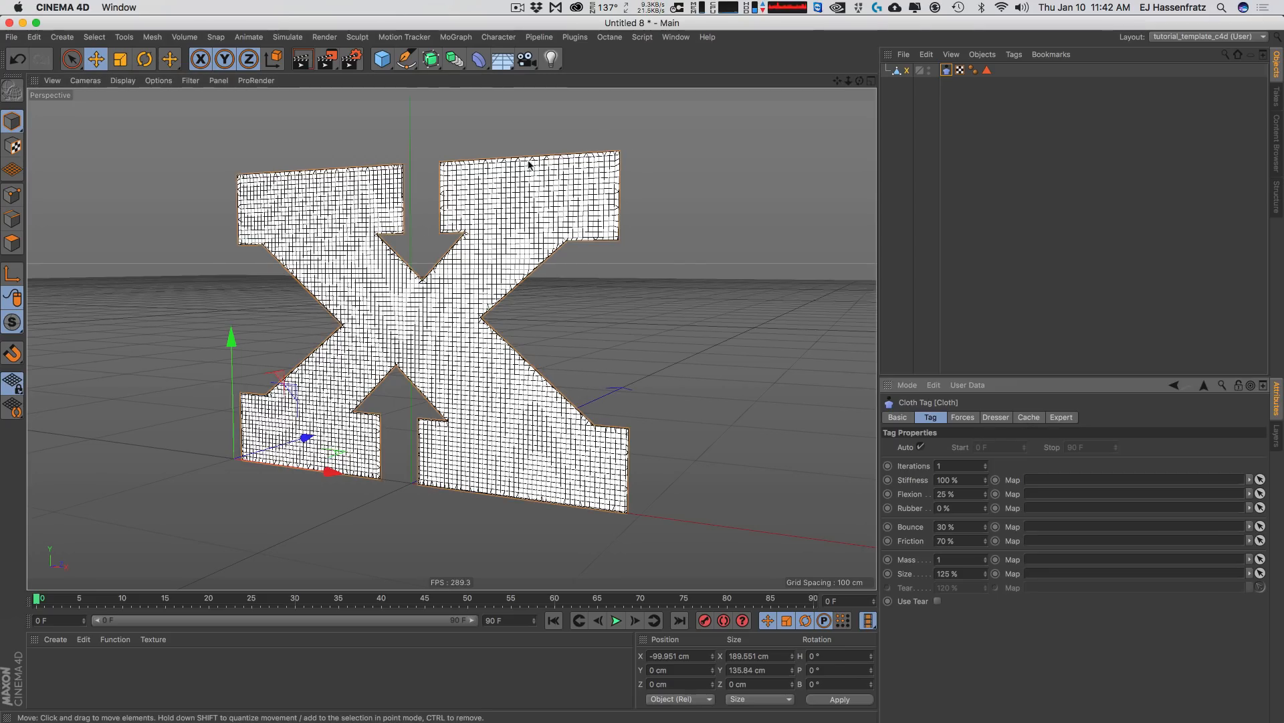
{"action": "left_click", "coordinate": [18, 225]}
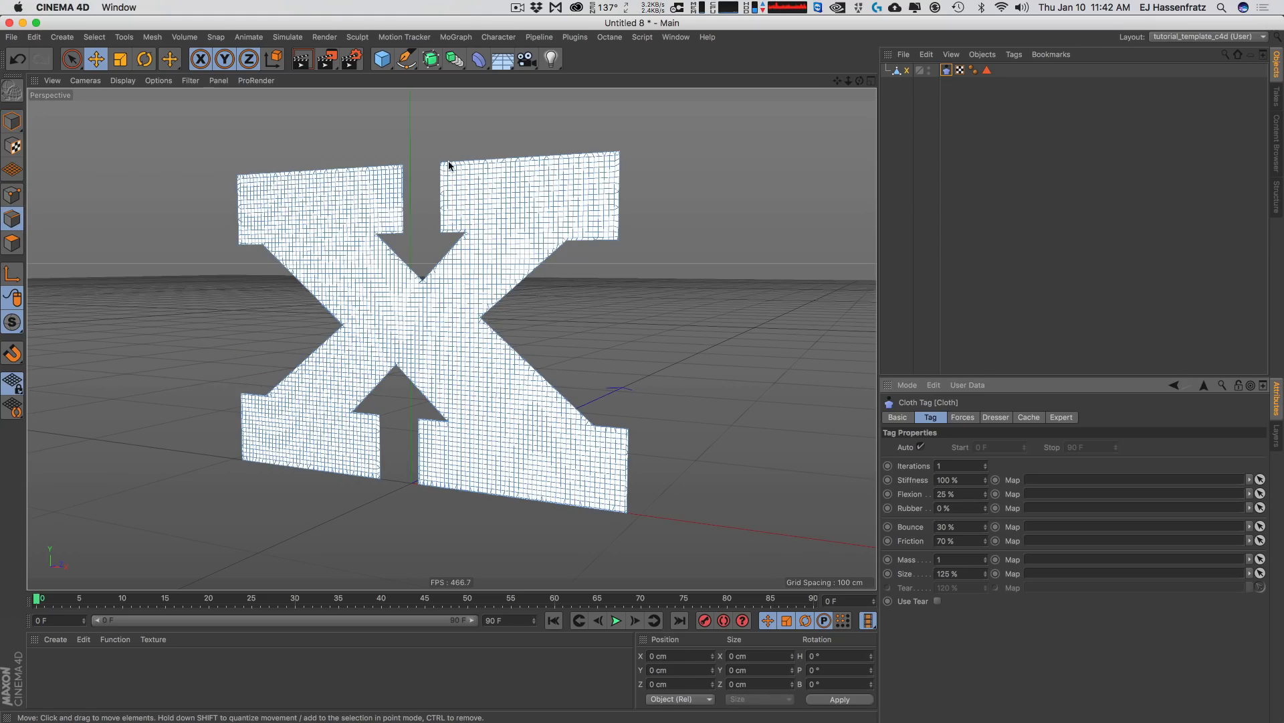
{"action": "left_click_drag", "start_coordinate": [578, 157], "coordinate": [629, 157], "text": "alt"}
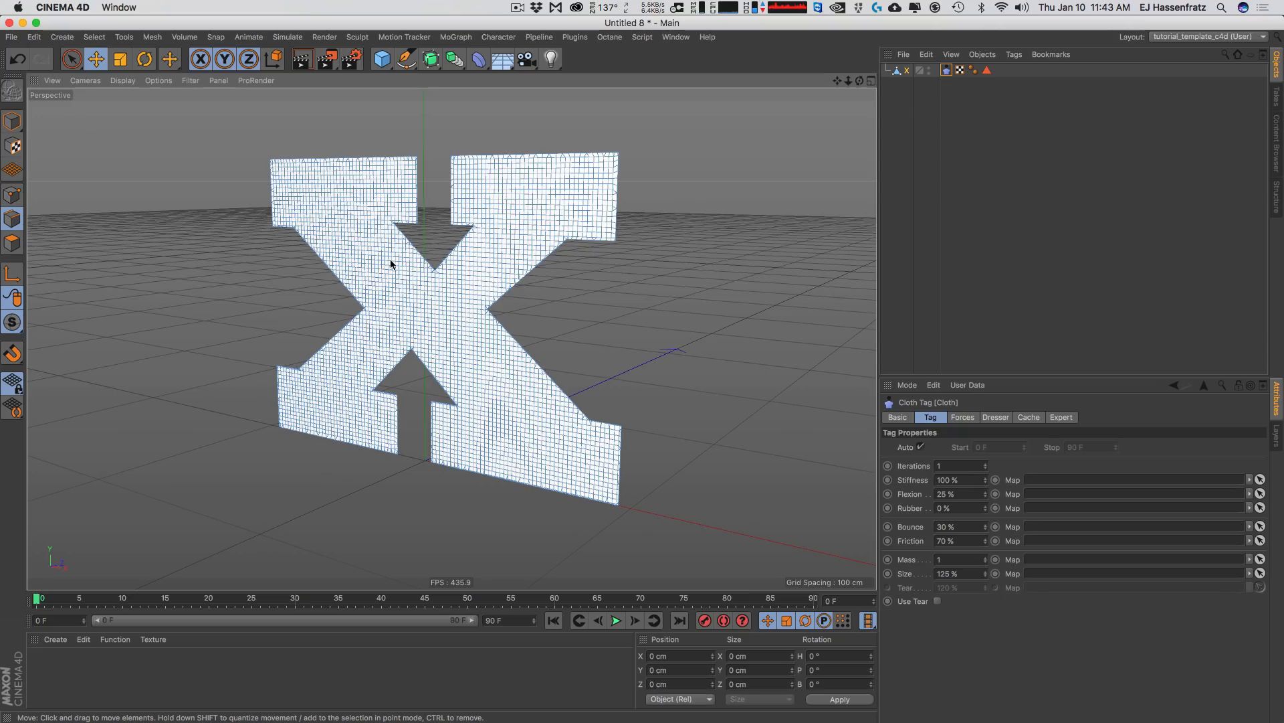
{"action": "key", "text": "u"}
{"action": "key", "text": "l"}
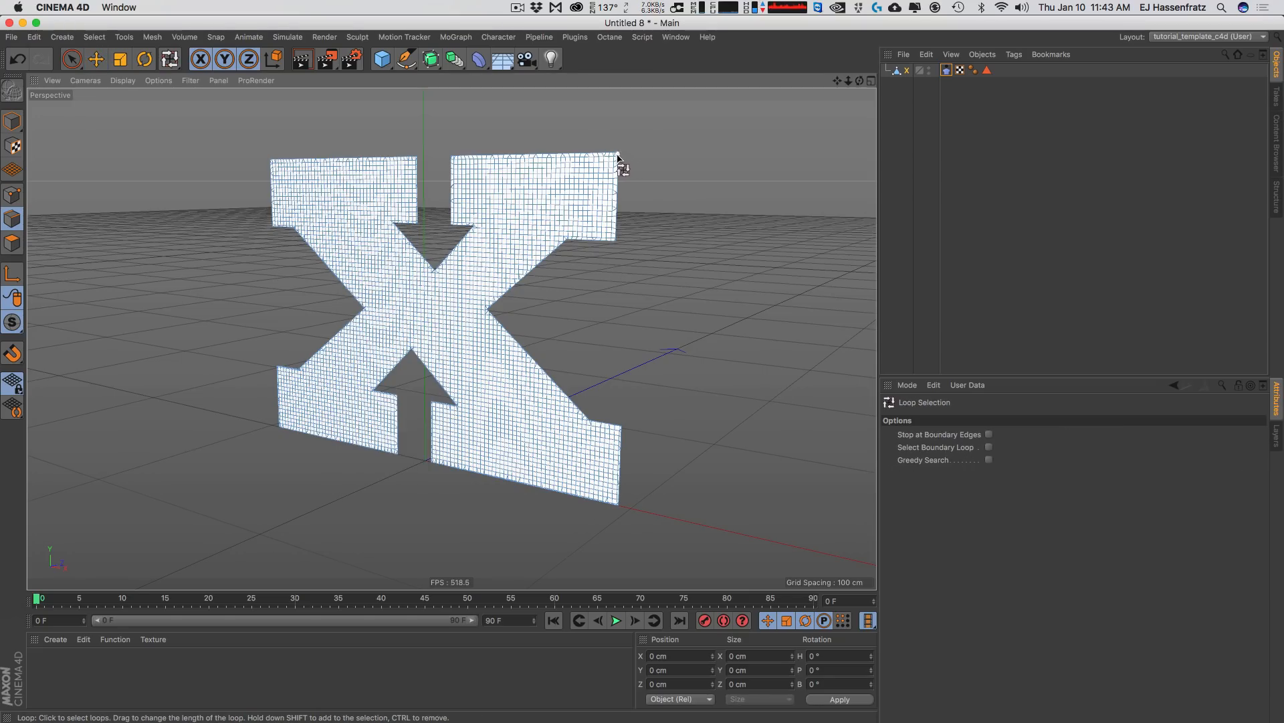
{"action": "left_click", "coordinate": [990, 448]}
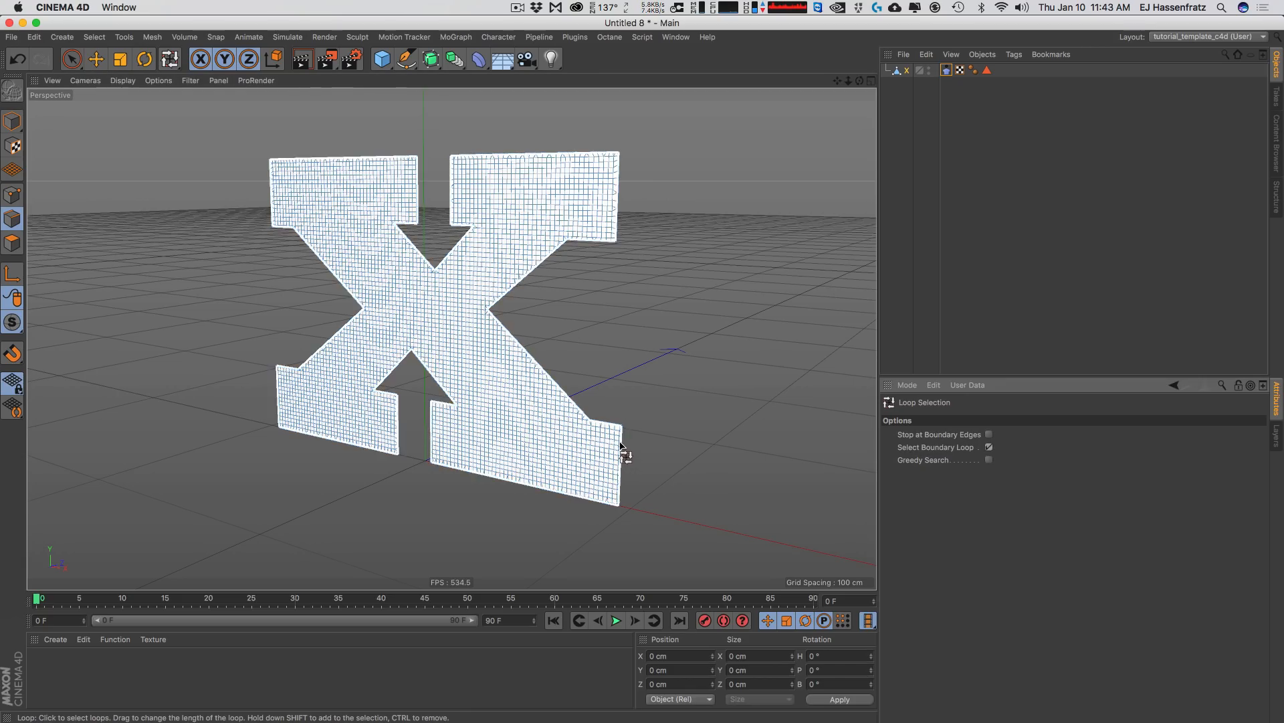
{"action": "scroll", "coordinate": [629, 445], "scroll_direction": "up", "scroll_amount": 5}
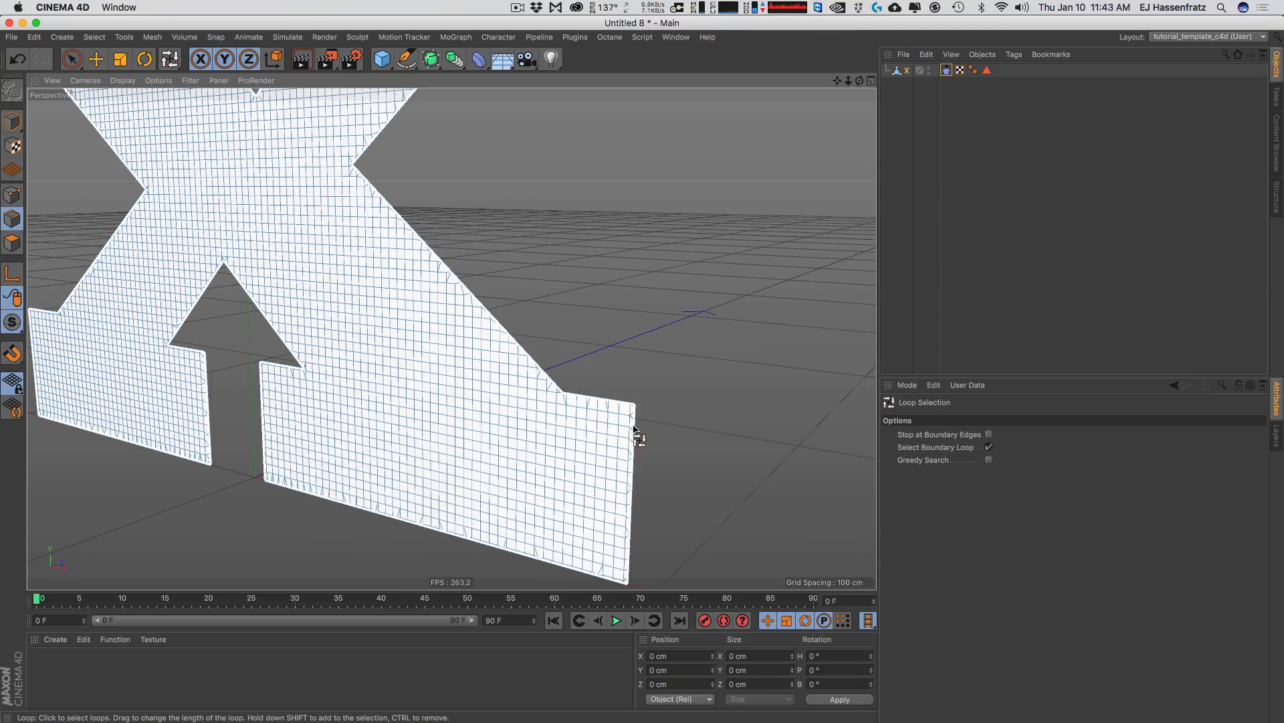
{"action": "left_click", "coordinate": [634, 431]}
{"action": "scroll", "coordinate": [466, 216], "scroll_direction": "down", "scroll_amount": 5}
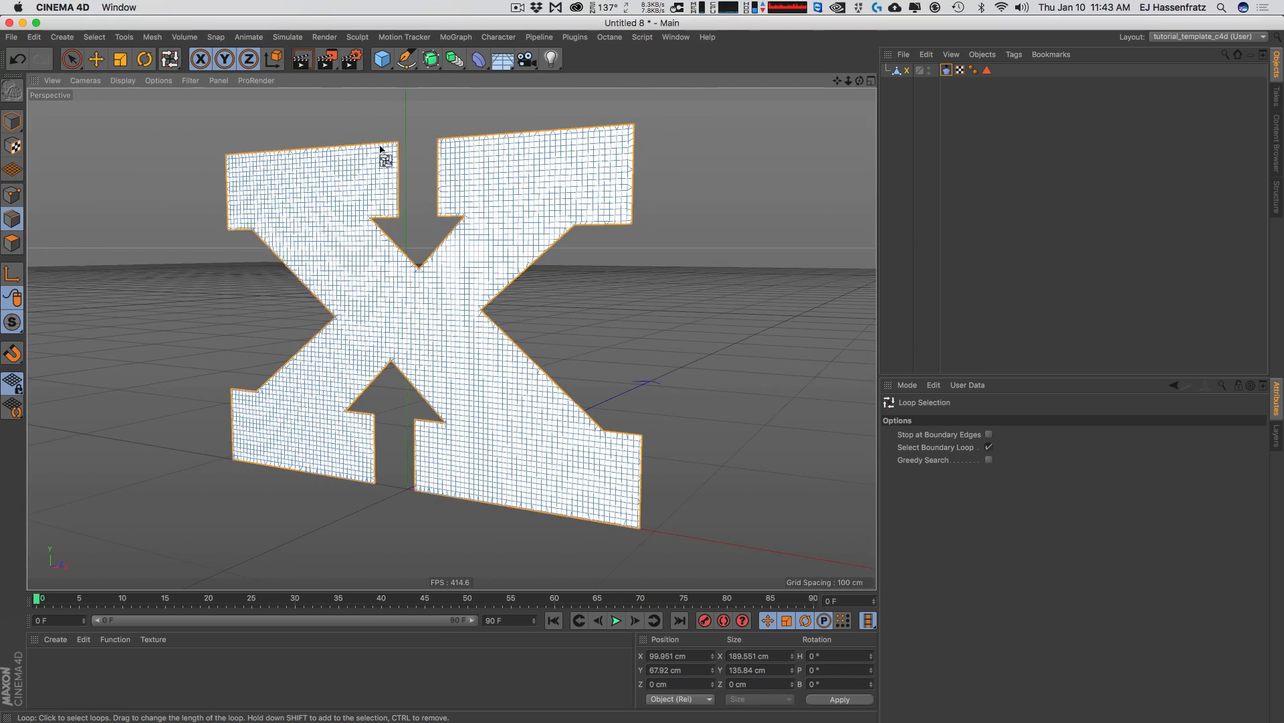
- Switch to the X's selected border points and set them as Fix Points in the Cloth tag's Dresser settings
{"action": "left_click", "coordinate": [12, 197]}
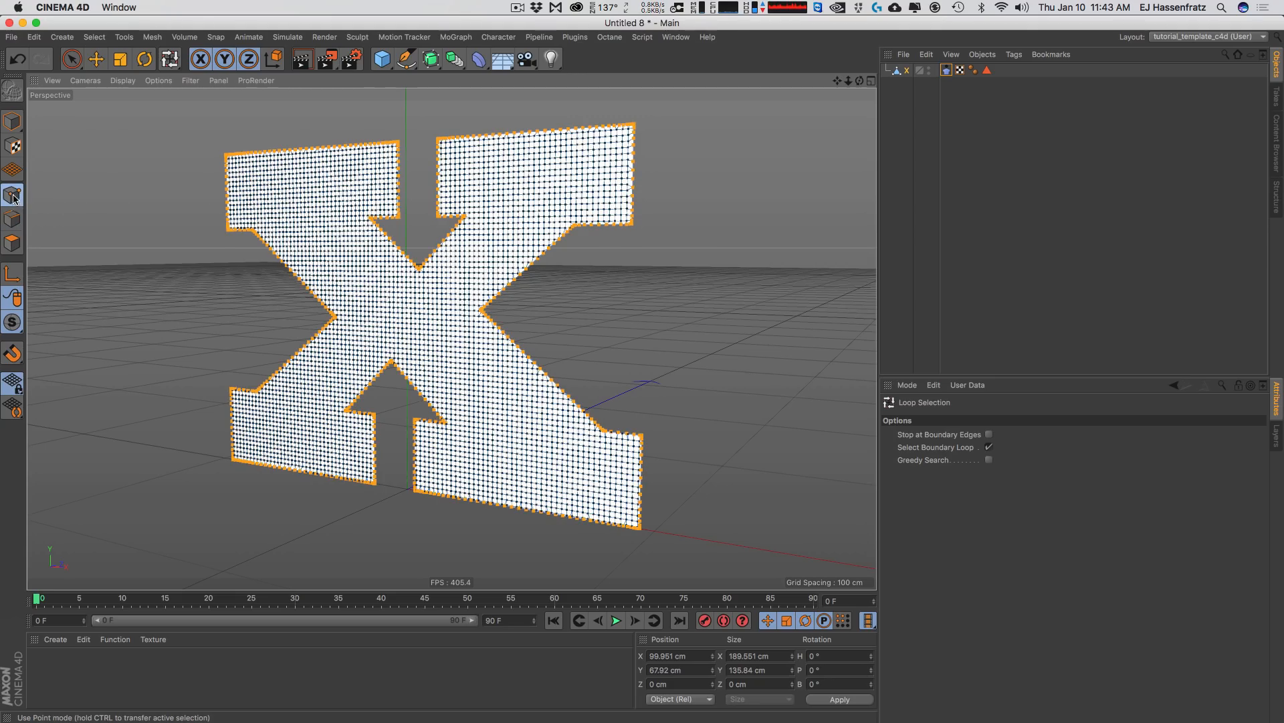
{"action": "left_click_drag", "start_coordinate": [503, 135], "coordinate": [483, 155], "text": "alt"}
{"action": "left_click", "coordinate": [945, 70]}
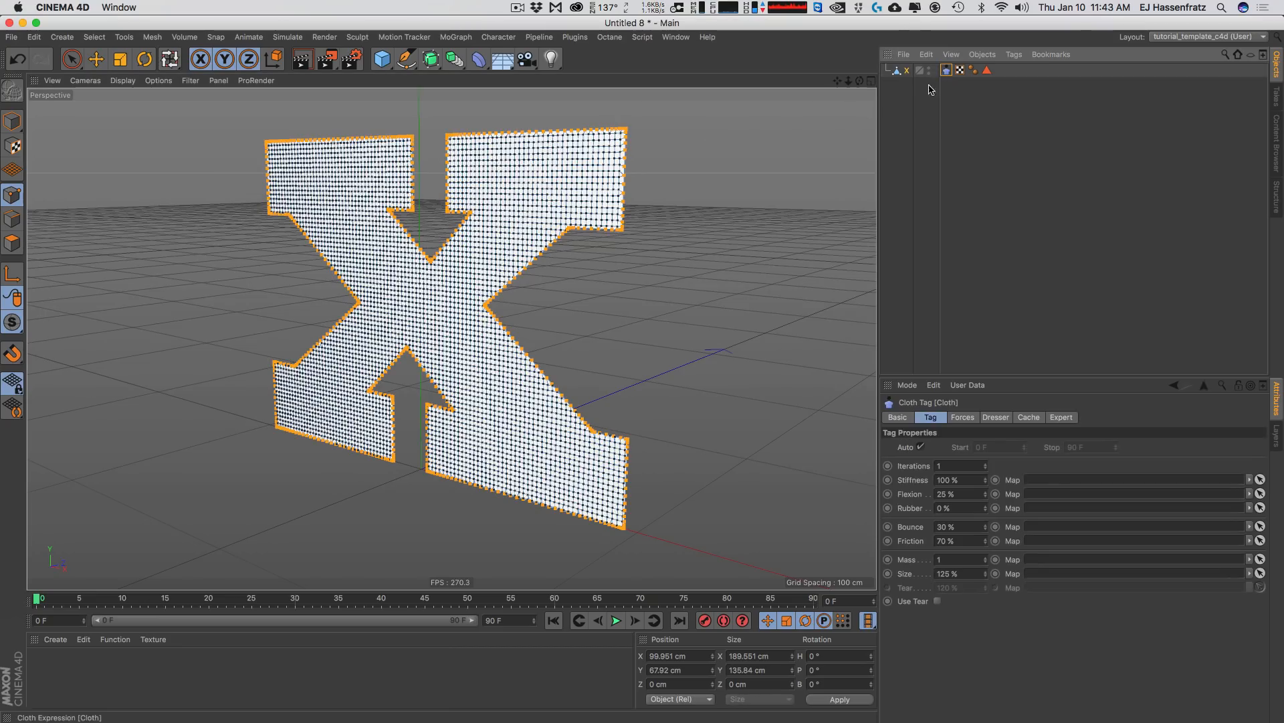
{"action": "left_click", "coordinate": [997, 416]}
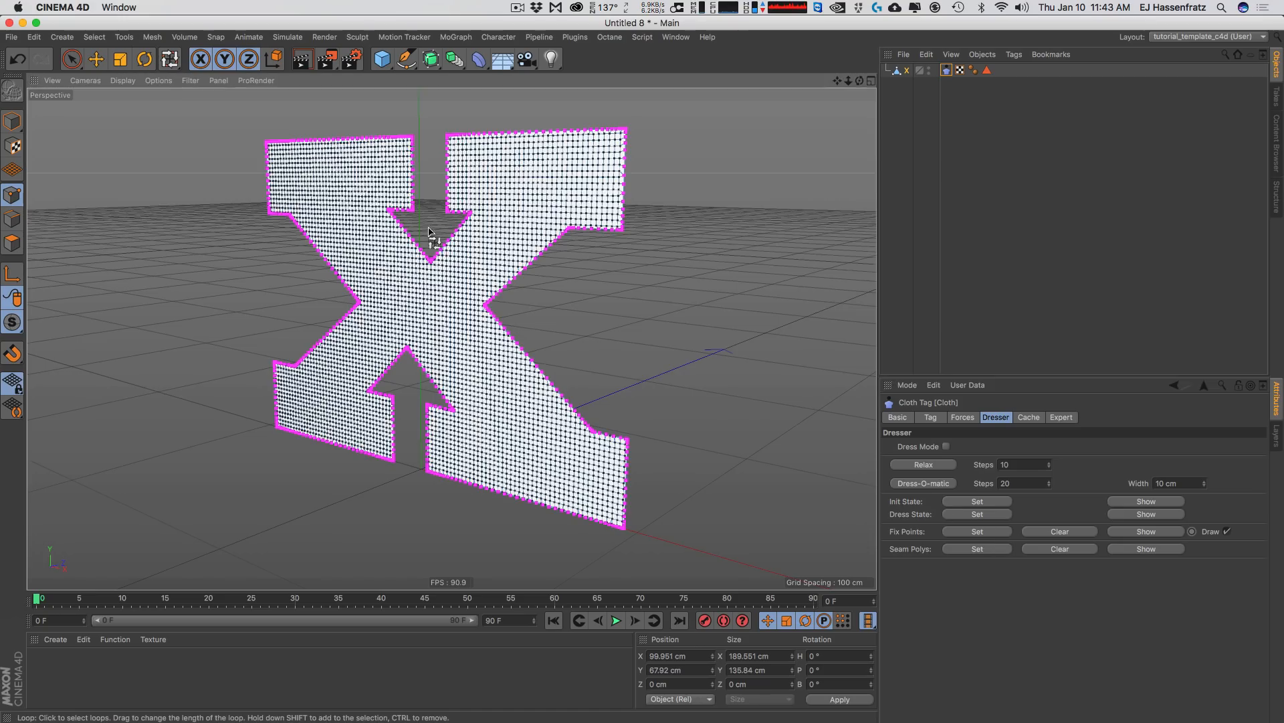
- Play the cloth simulation and set Gravity to 0 in the Cloth tag's Forces settings
{"action": "left_click_drag", "start_coordinate": [380, 167], "coordinate": [420, 151], "text": "alt"}
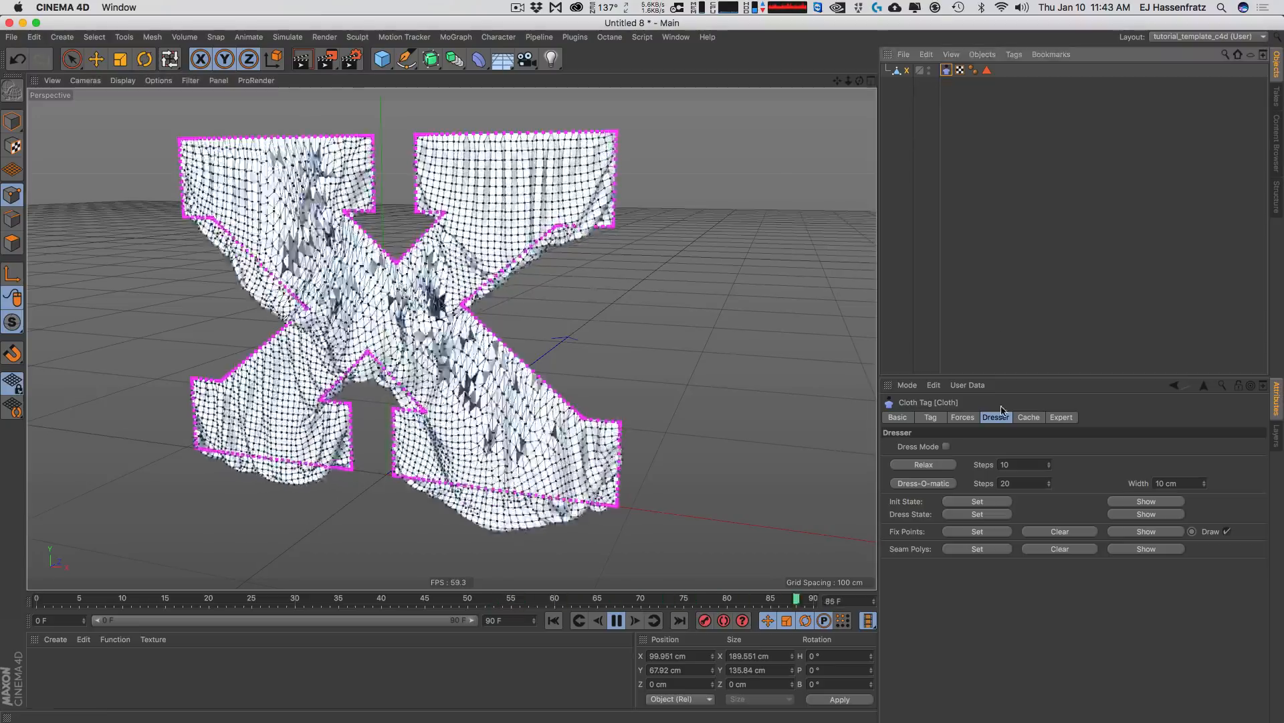
{"action": "left_click", "coordinate": [934, 417]}
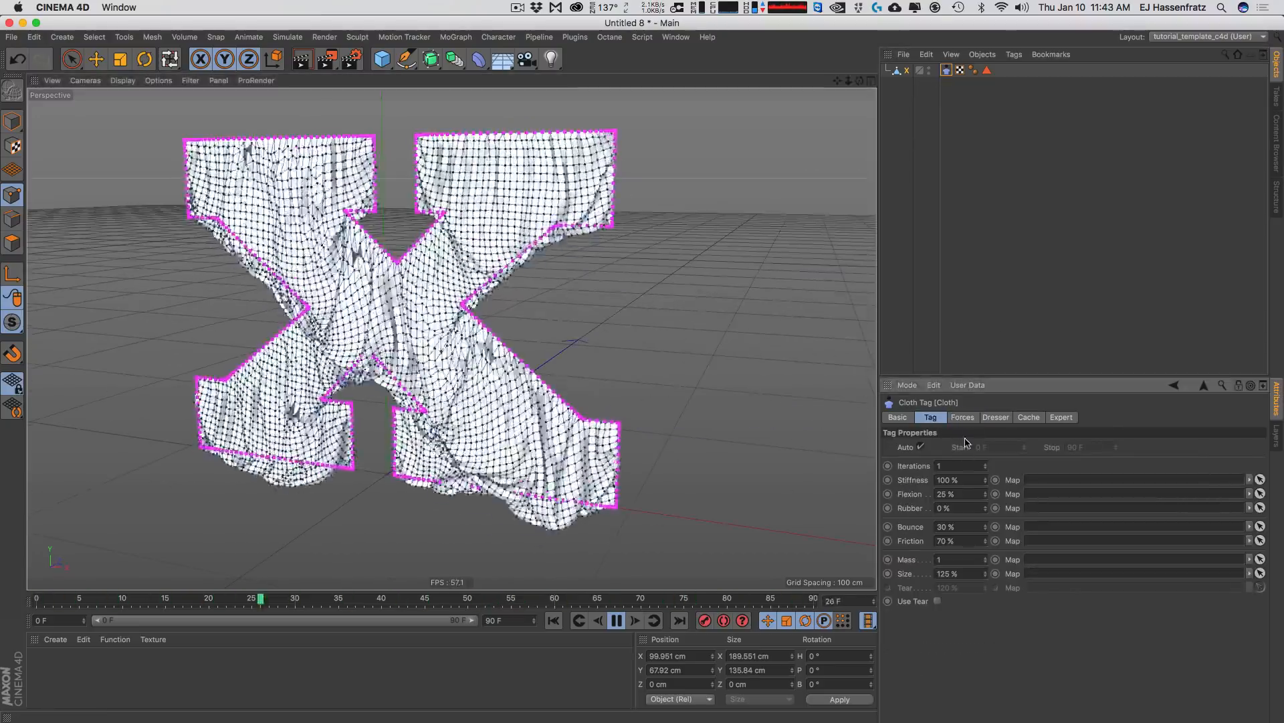
{"action": "left_click", "coordinate": [963, 416]}
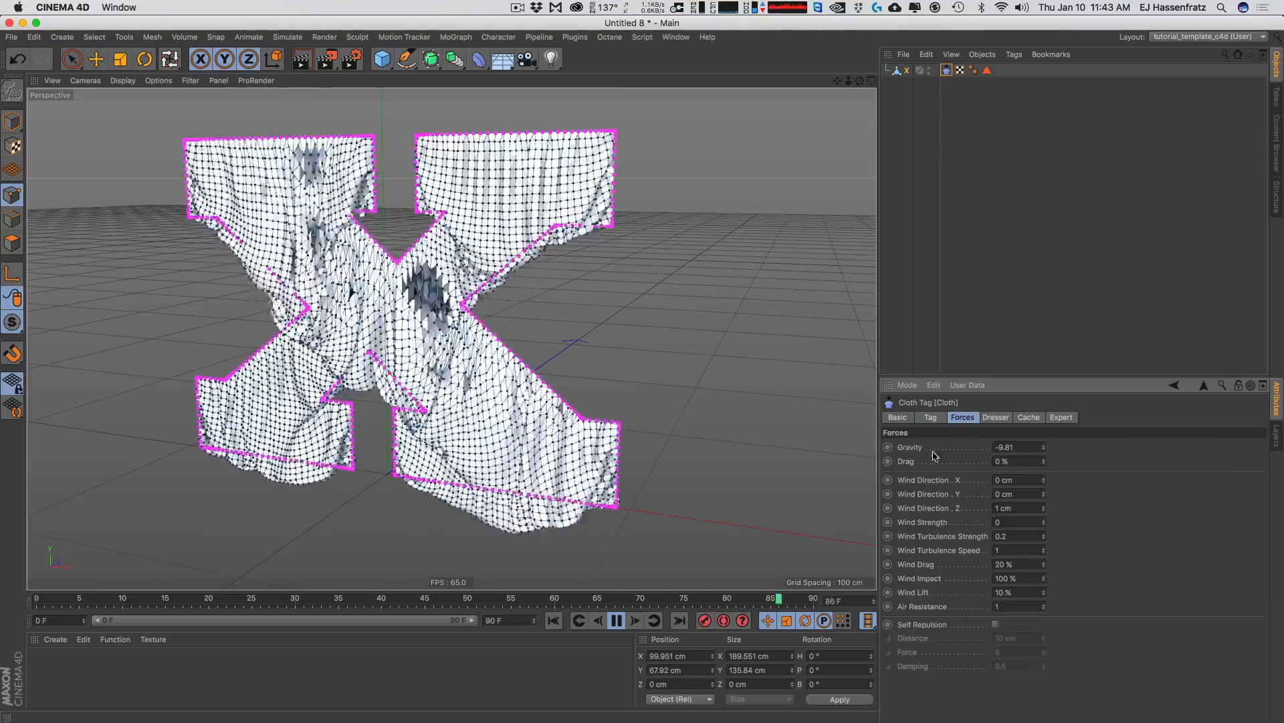
{"action": "left_click_drag", "start_coordinate": [1037, 448], "coordinate": [879, 551]}
{"action": "type", "text": "0"}
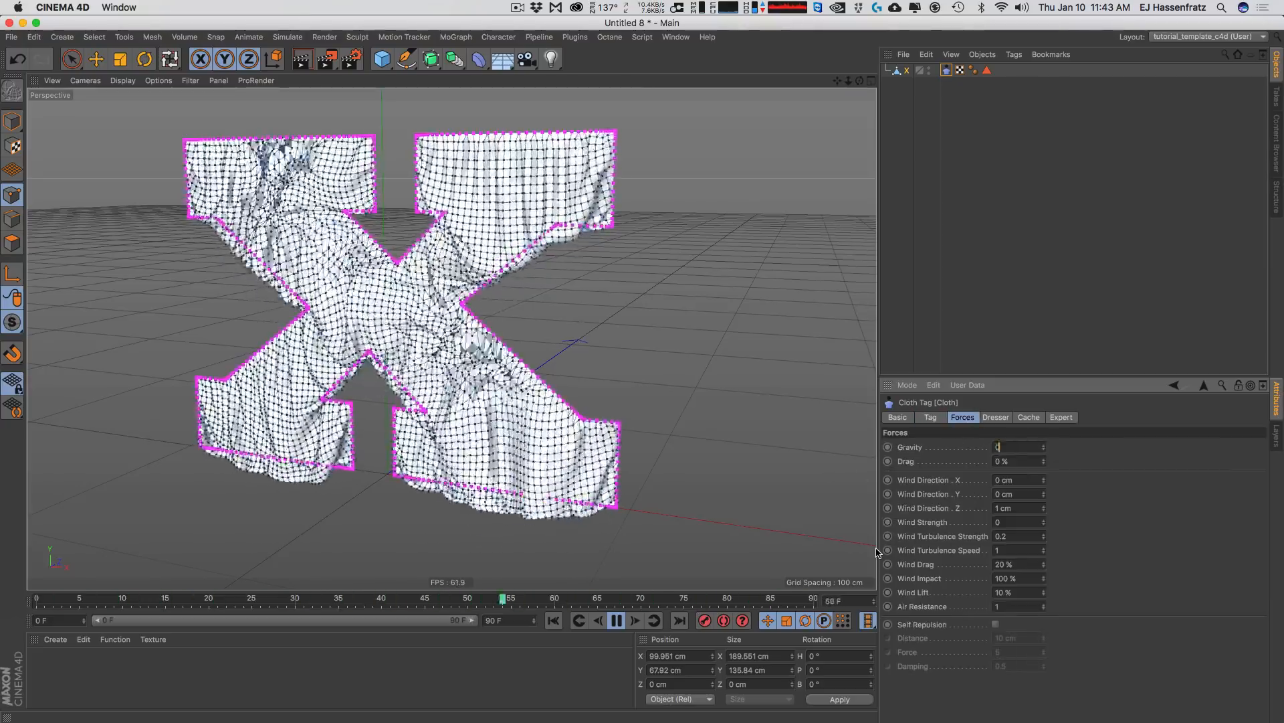
{"action": "key", "text": "Return"}
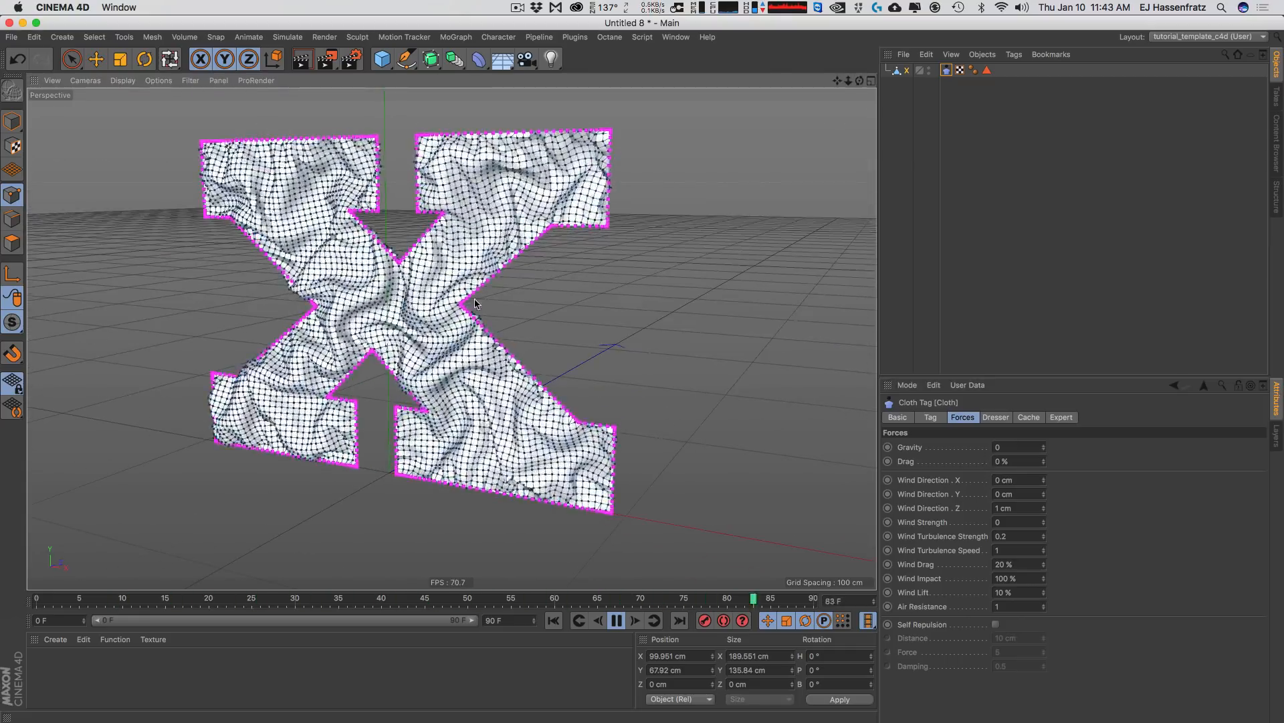
- Switch to model mode and display the viewport with Gouraud Shading without lines, viewing the wrinkled X
{"action": "left_click", "coordinate": [12, 120]}
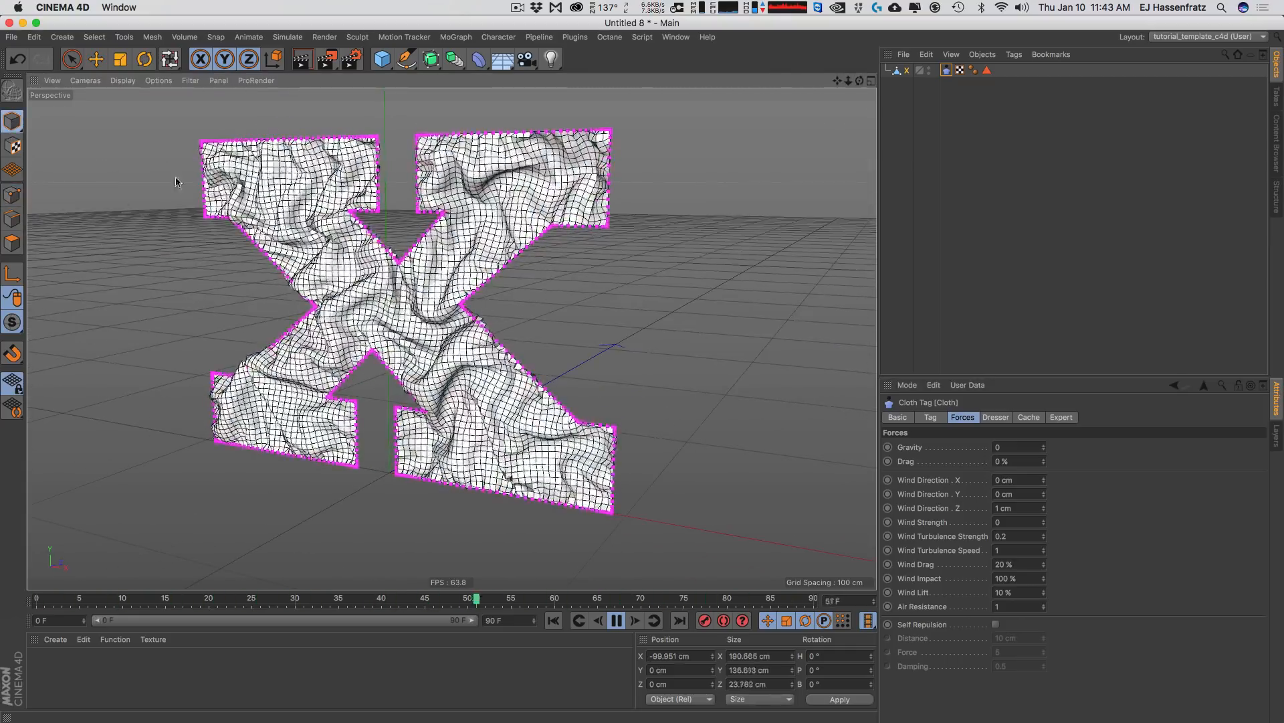
{"action": "left_click", "coordinate": [123, 80]}
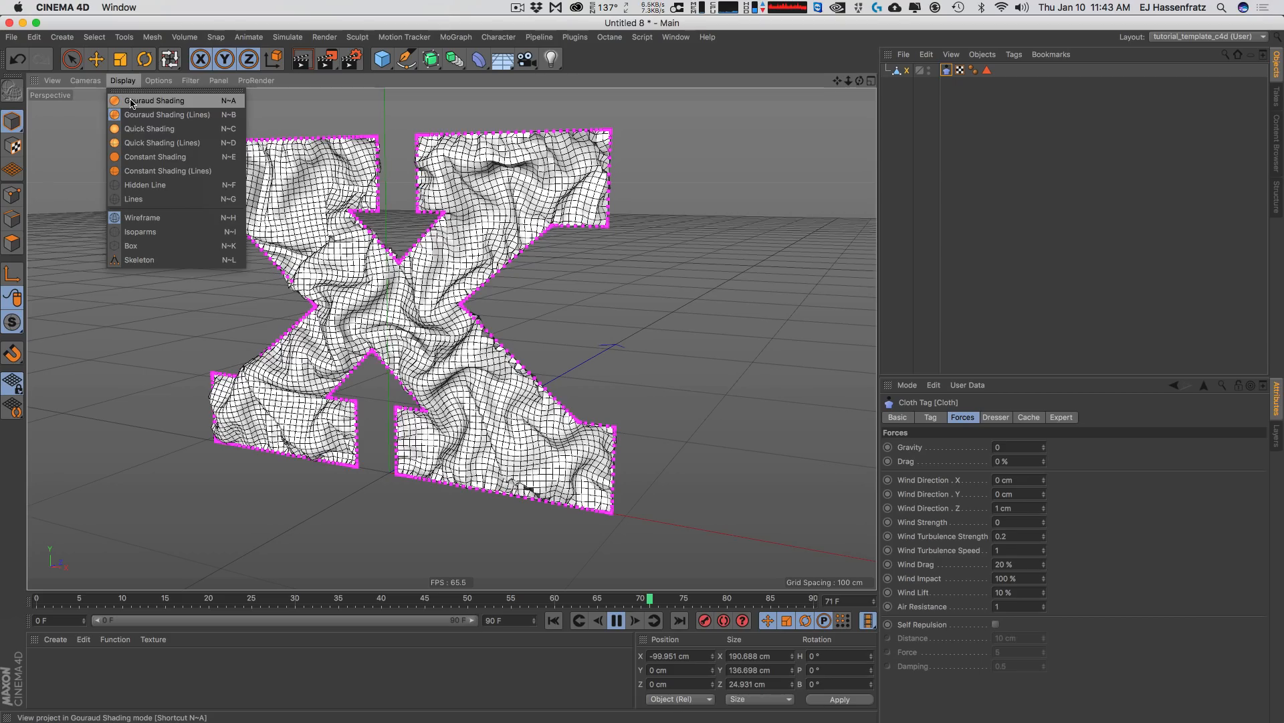
{"action": "left_click", "coordinate": [184, 106]}
{"action": "mouse_move", "coordinate": [378, 206]}
{"action": "left_mouse_down", "text": "alt"}
{"action": "mouse_move", "coordinate": [312, 206]}
{"action": "mouse_move", "coordinate": [403, 187]}
{"action": "left_mouse_up", "text": "alt"}
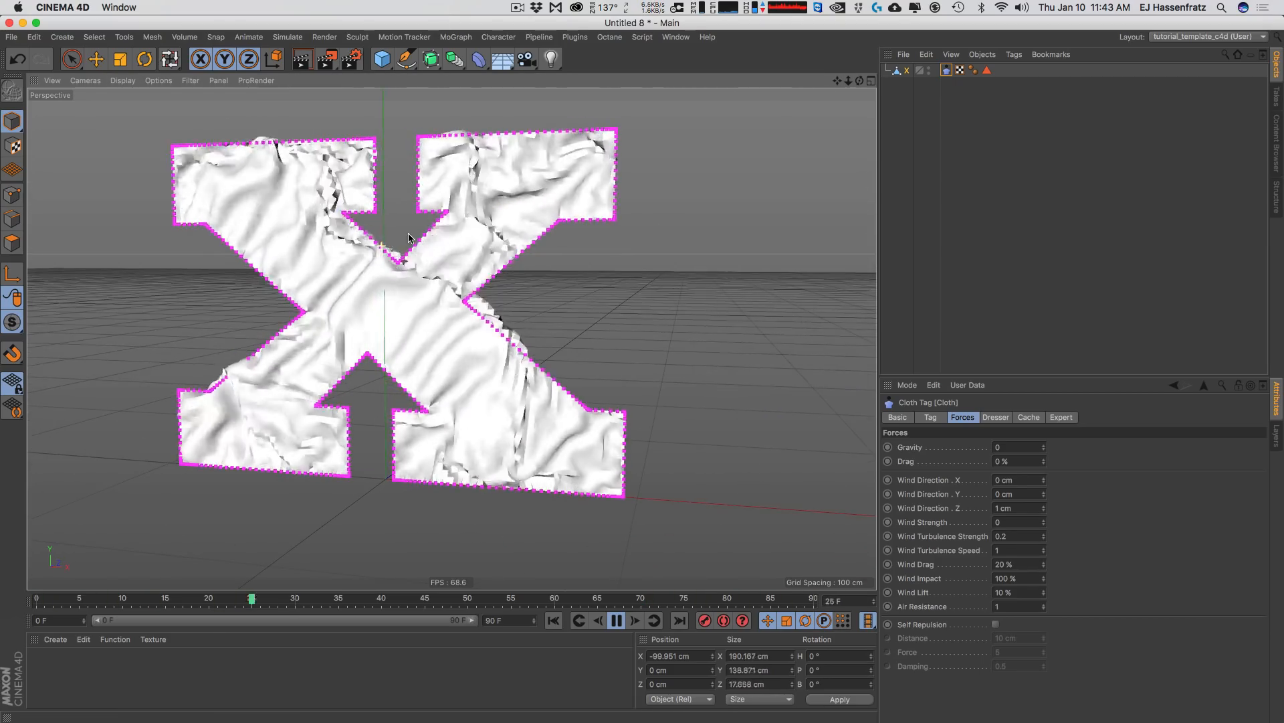
{"action": "left_click_drag", "start_coordinate": [528, 202], "coordinate": [599, 133], "text": "alt"}
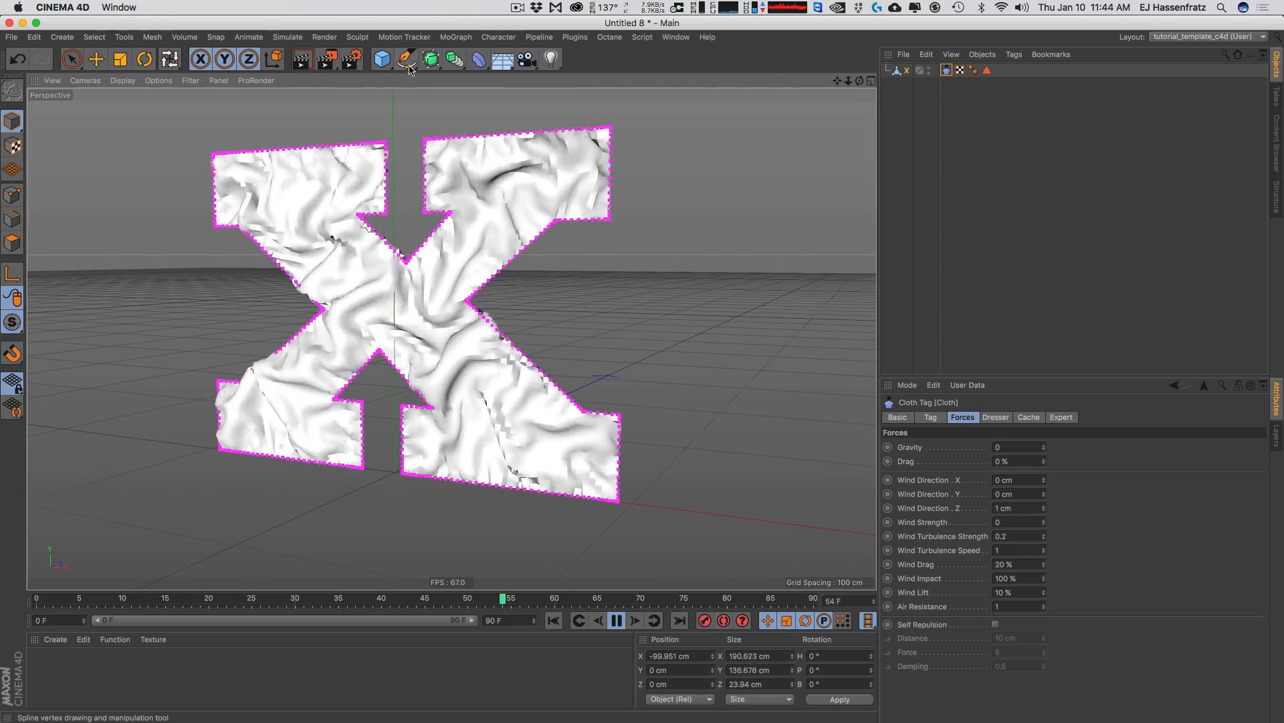
- Add a Subdivision Surface with the X polygon object as its child to smooth the cloth
{"action": "left_click_drag", "start_coordinate": [431, 59], "coordinate": [472, 78]}
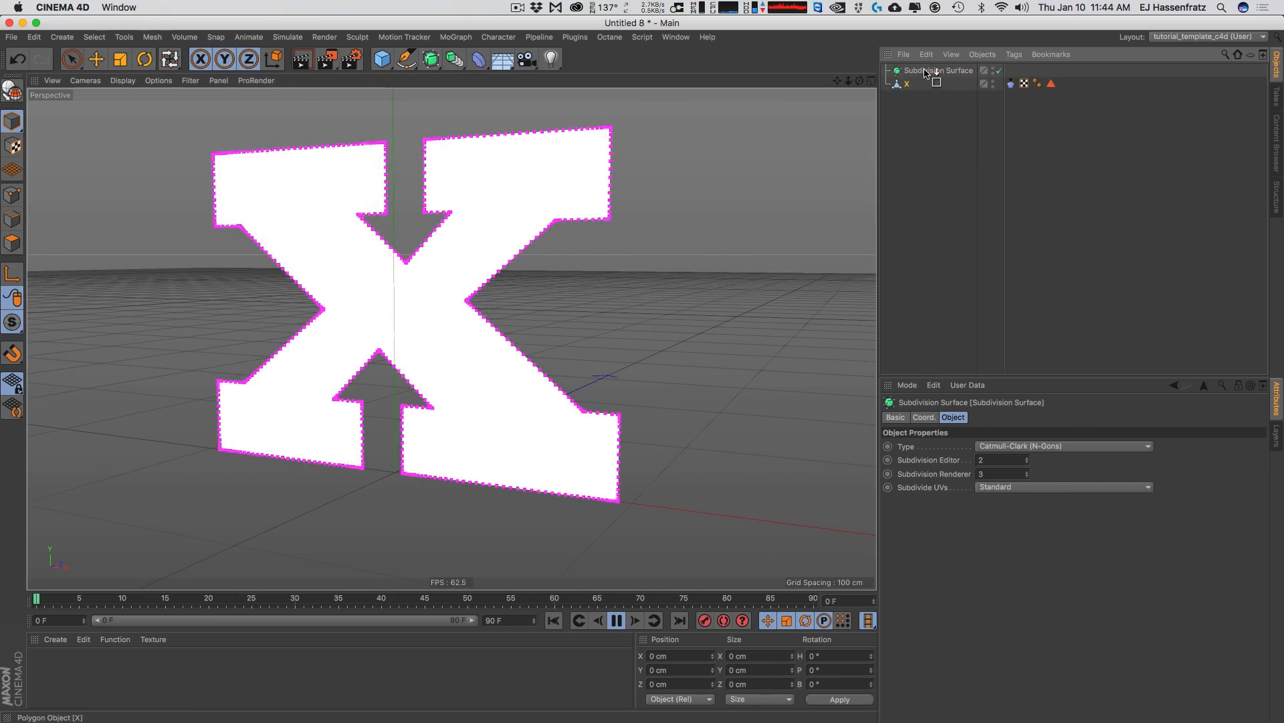
{"action": "left_click", "coordinate": [929, 83]}
{"action": "mouse_move", "coordinate": [495, 228]}
{"action": "left_mouse_down", "text": "alt"}
{"action": "mouse_move", "coordinate": [396, 258]}
{"action": "mouse_move", "coordinate": [264, 256]}
{"action": "mouse_move", "coordinate": [368, 255]}
{"action": "mouse_move", "coordinate": [502, 227]}
{"action": "mouse_move", "coordinate": [507, 237]}
{"action": "left_mouse_up", "text": "alt"}
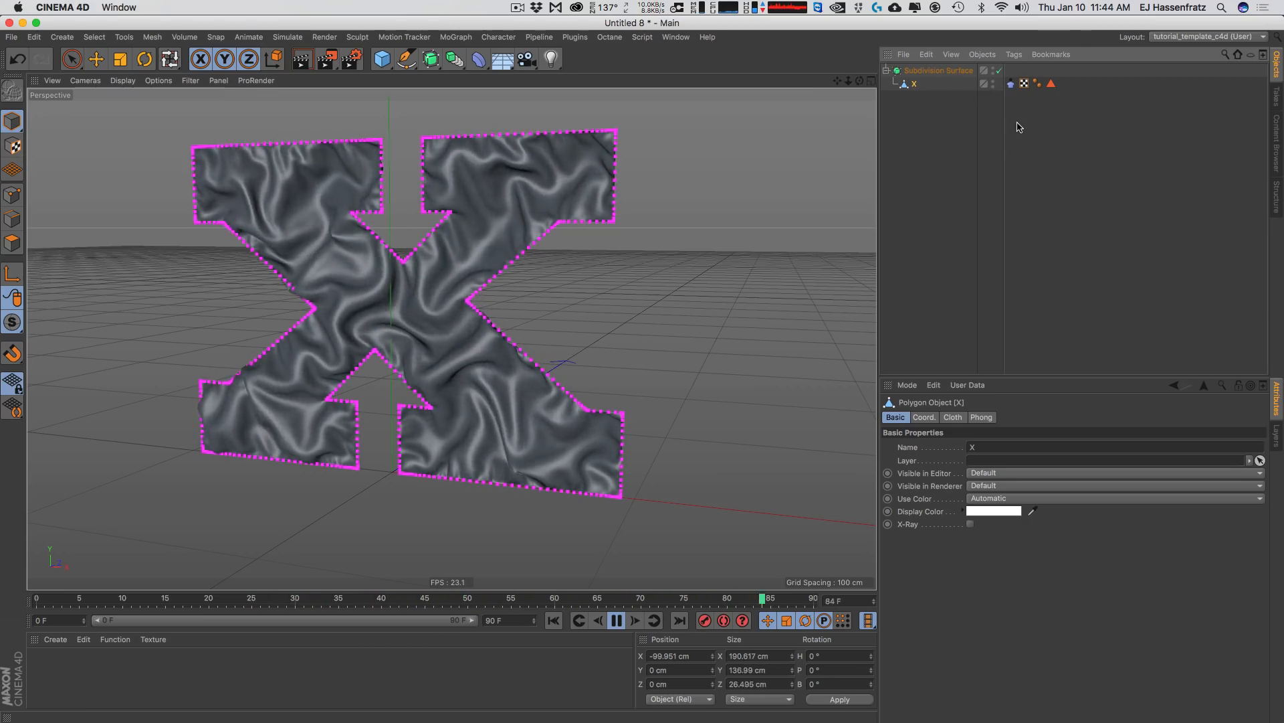
{"action": "left_click", "coordinate": [1011, 84]}
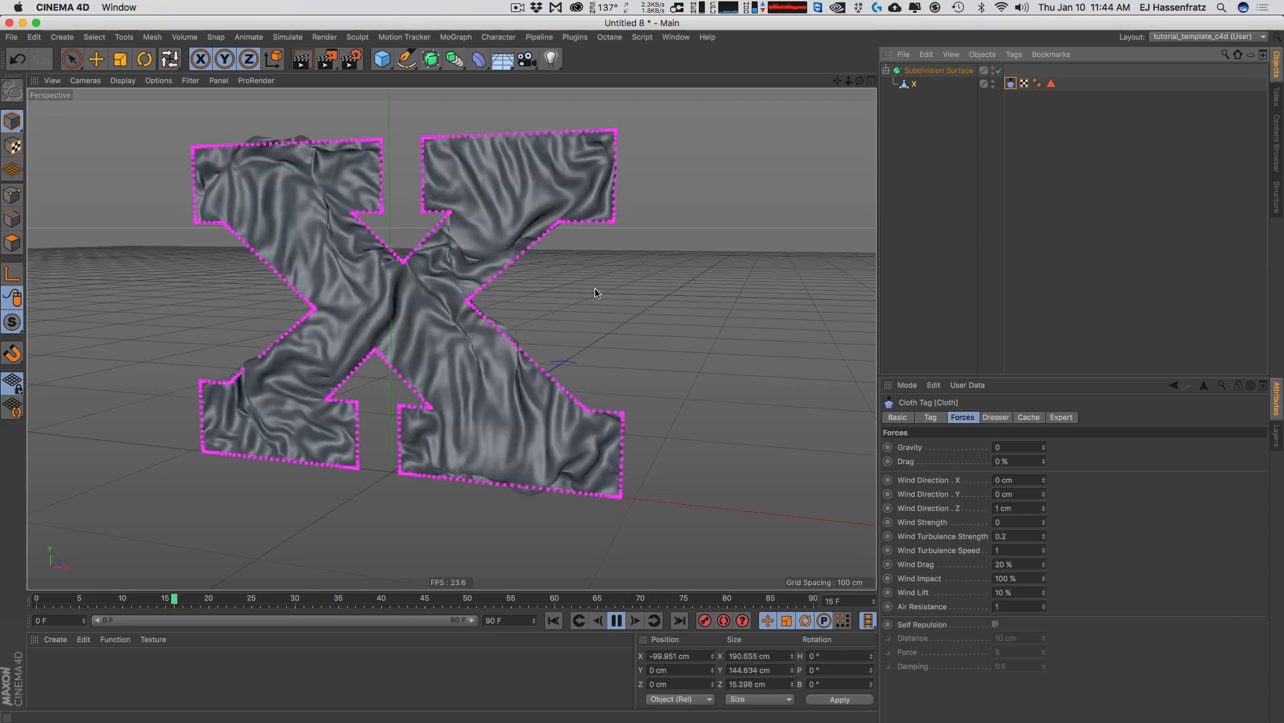
{"action": "left_click_drag", "start_coordinate": [596, 292], "coordinate": [475, 213], "text": "alt"}
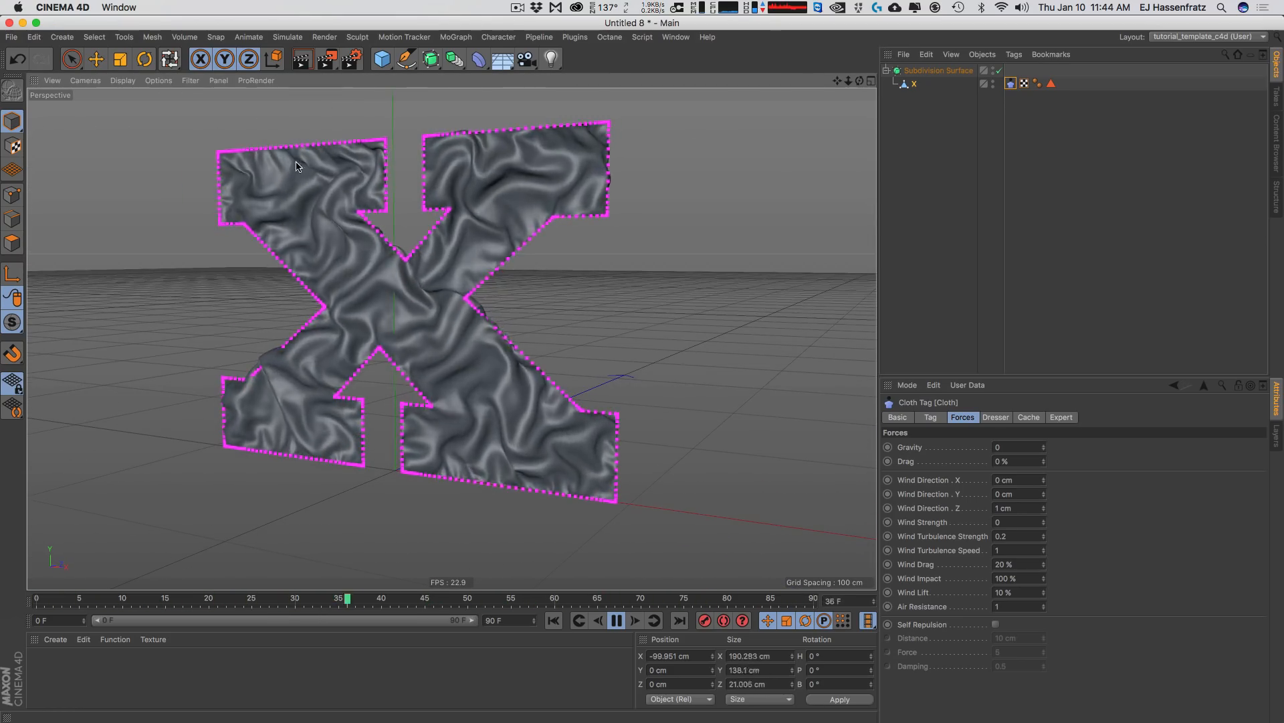
- Add a Wind particle force and rotate its heading to -180° so that it blows in the opposite direction
{"action": "left_click", "coordinate": [248, 37]}
{"action": "mouse_move", "coordinate": [280, 59]}
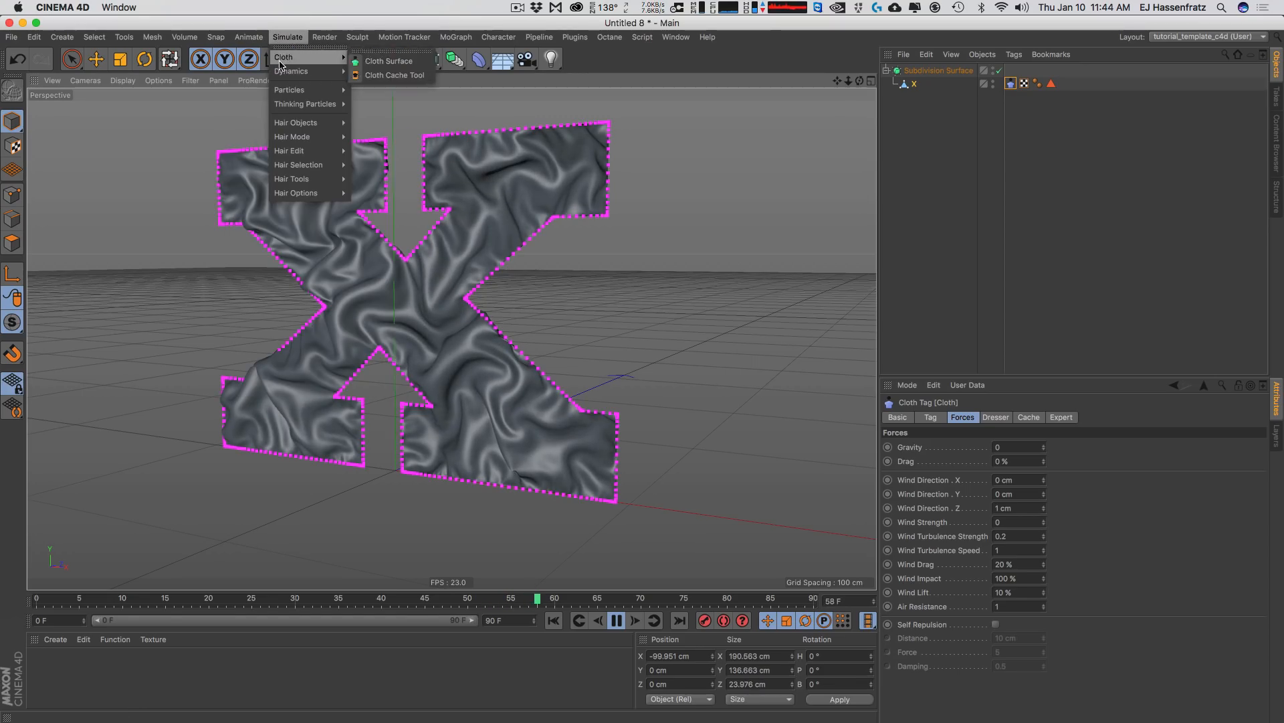
{"action": "mouse_move", "coordinate": [301, 91]}
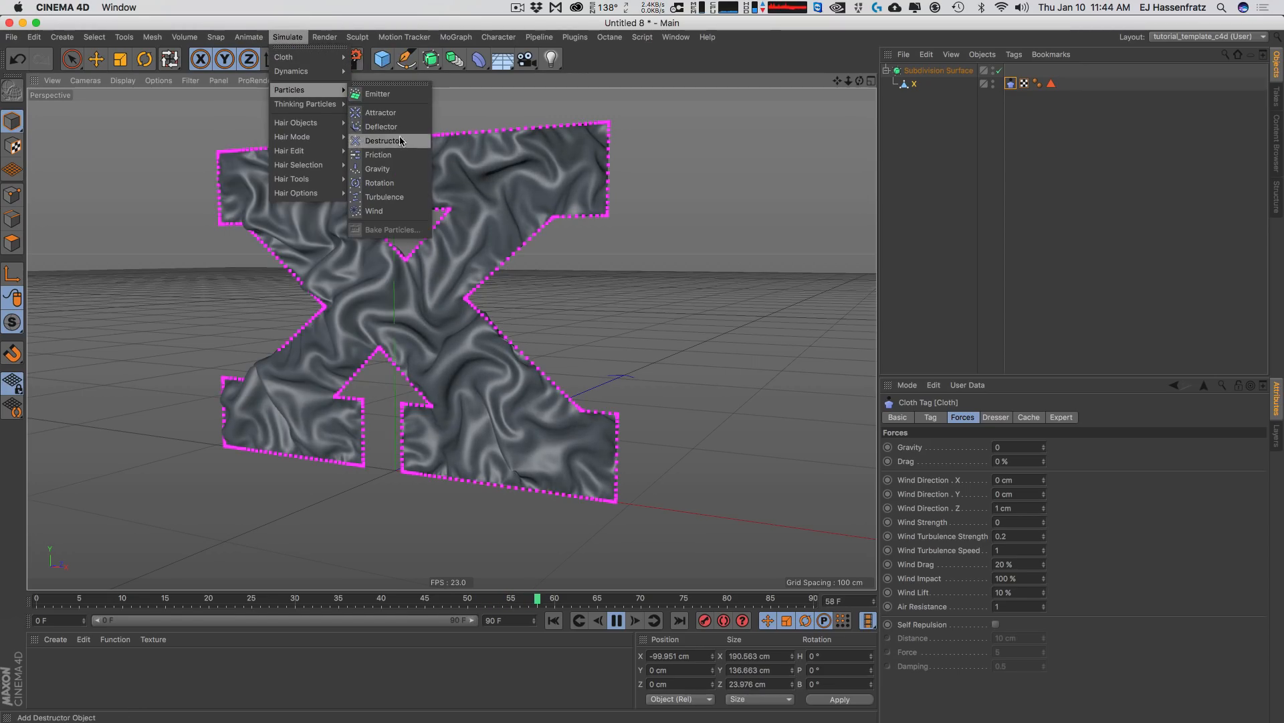
{"action": "left_click", "coordinate": [404, 216]}
{"action": "left_click_drag", "start_coordinate": [489, 440], "coordinate": [439, 443], "text": "alt"}
{"action": "middle_click_drag", "start_coordinate": [439, 444], "coordinate": [408, 425], "text": "alt"}
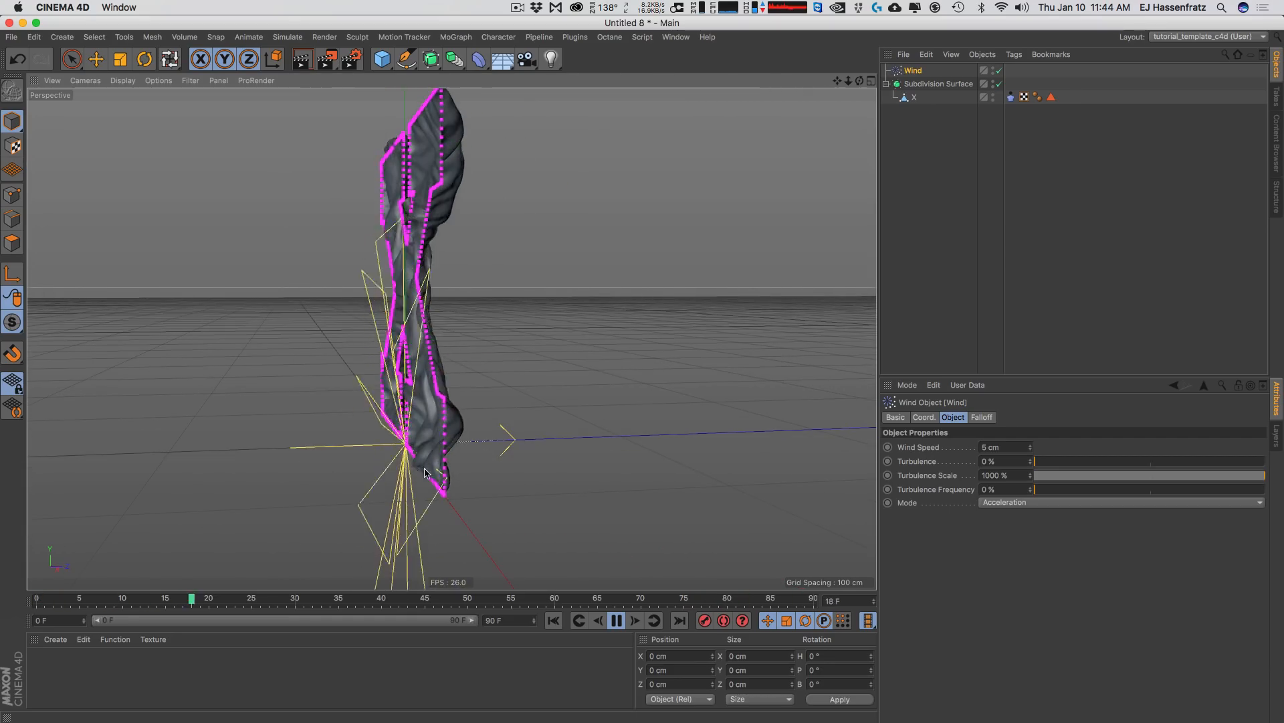
{"action": "key", "text": "r"}
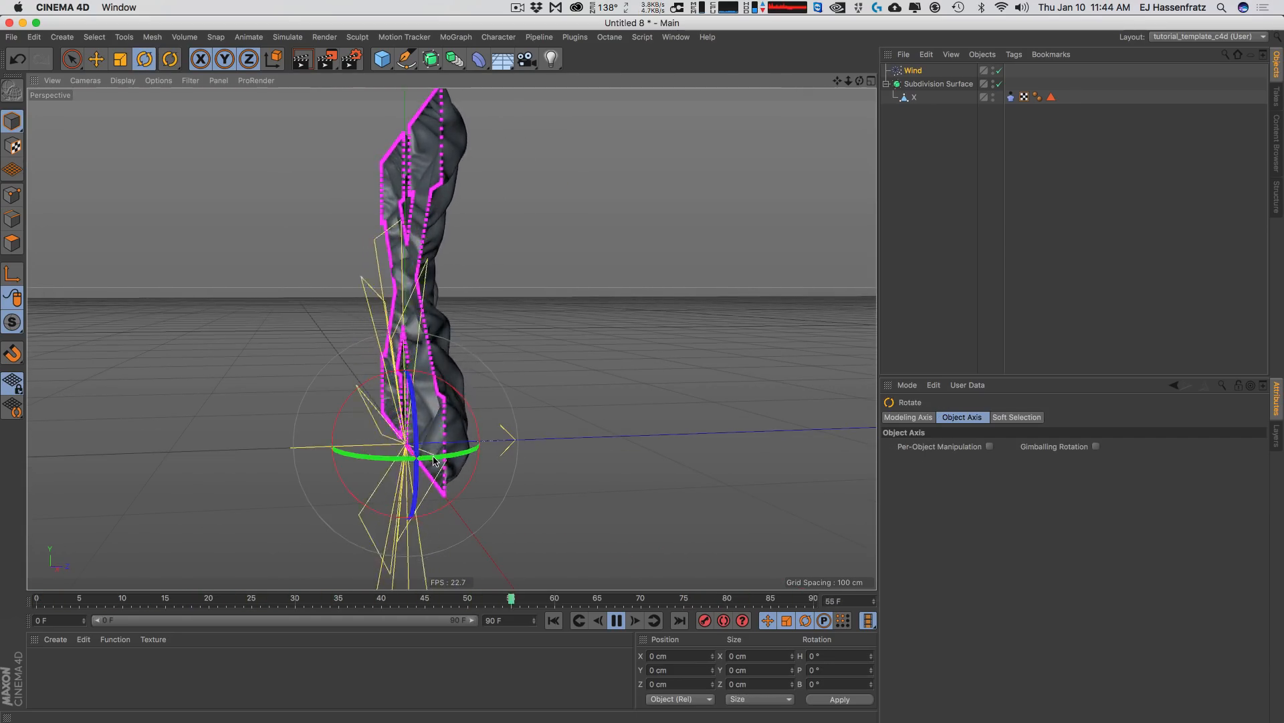
{"action": "left_click_drag", "start_coordinate": [470, 452], "coordinate": [476, 385]}
{"action": "key", "text": "e"}
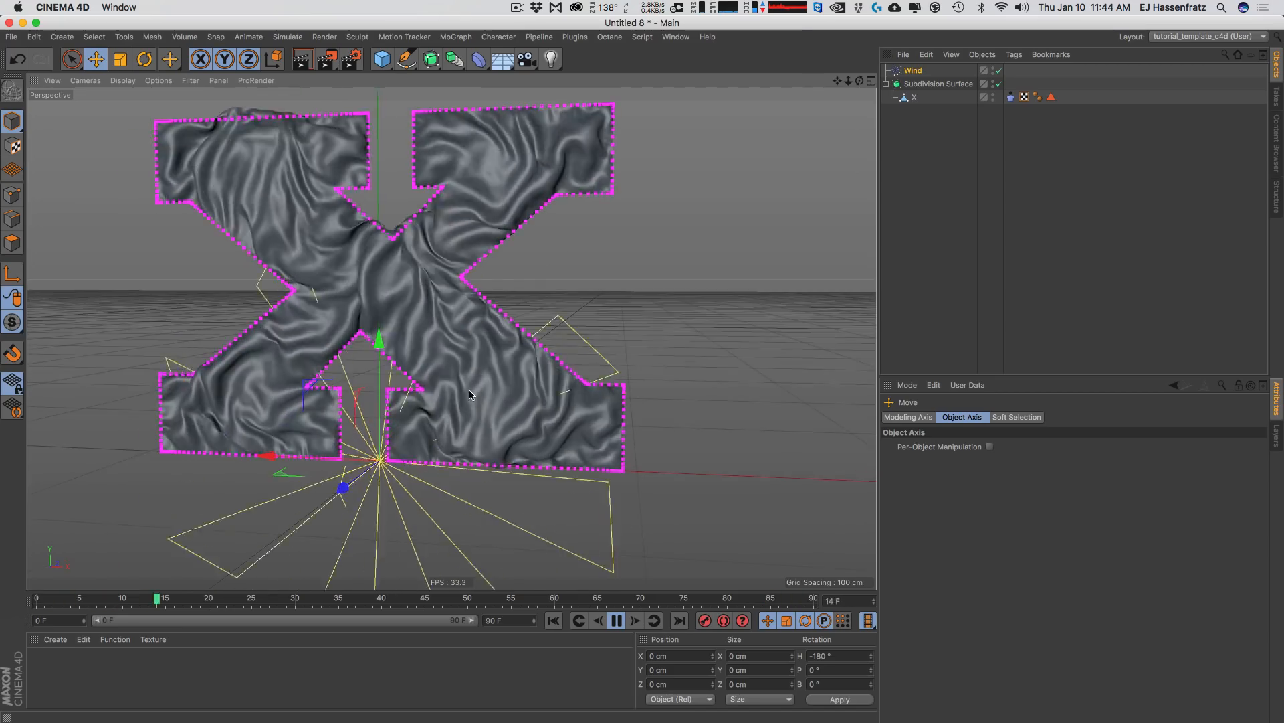
- Set the X's Cloth tag properties to Stiffness 80 %, Flexion 0 % and Rubber 35 %
{"action": "left_click", "coordinate": [1012, 97]}
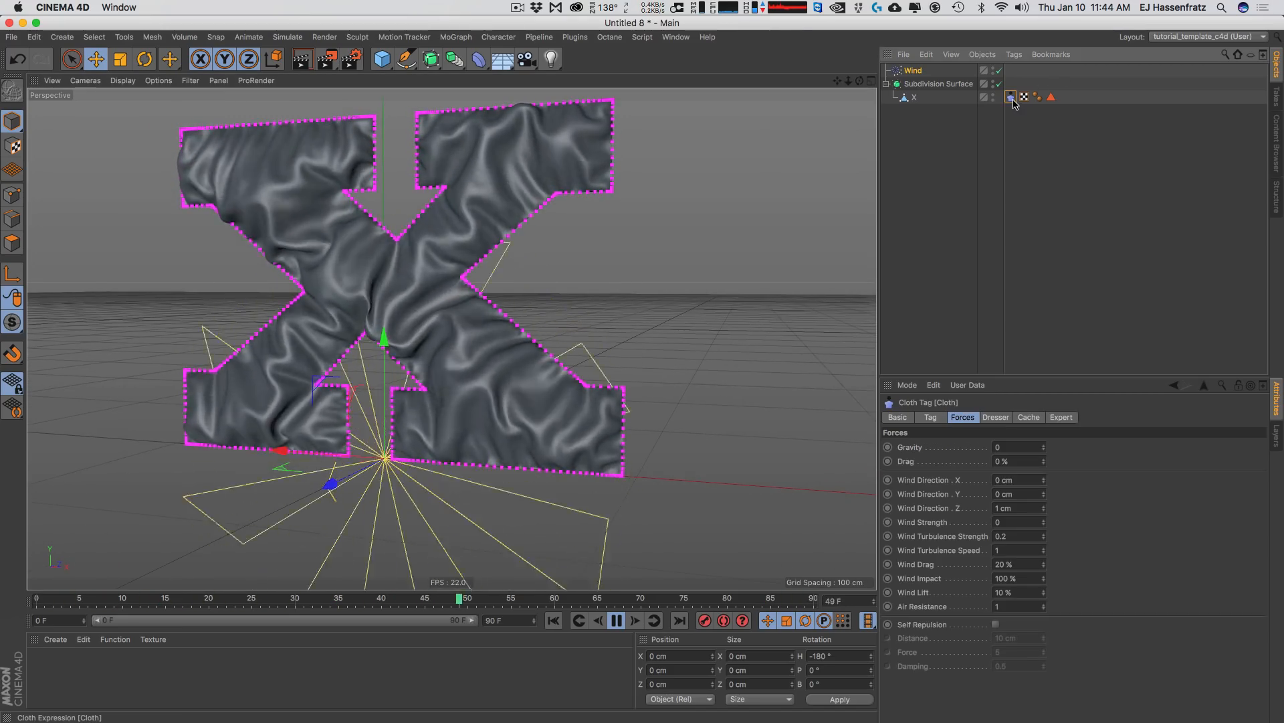
{"action": "left_click", "coordinate": [936, 417]}
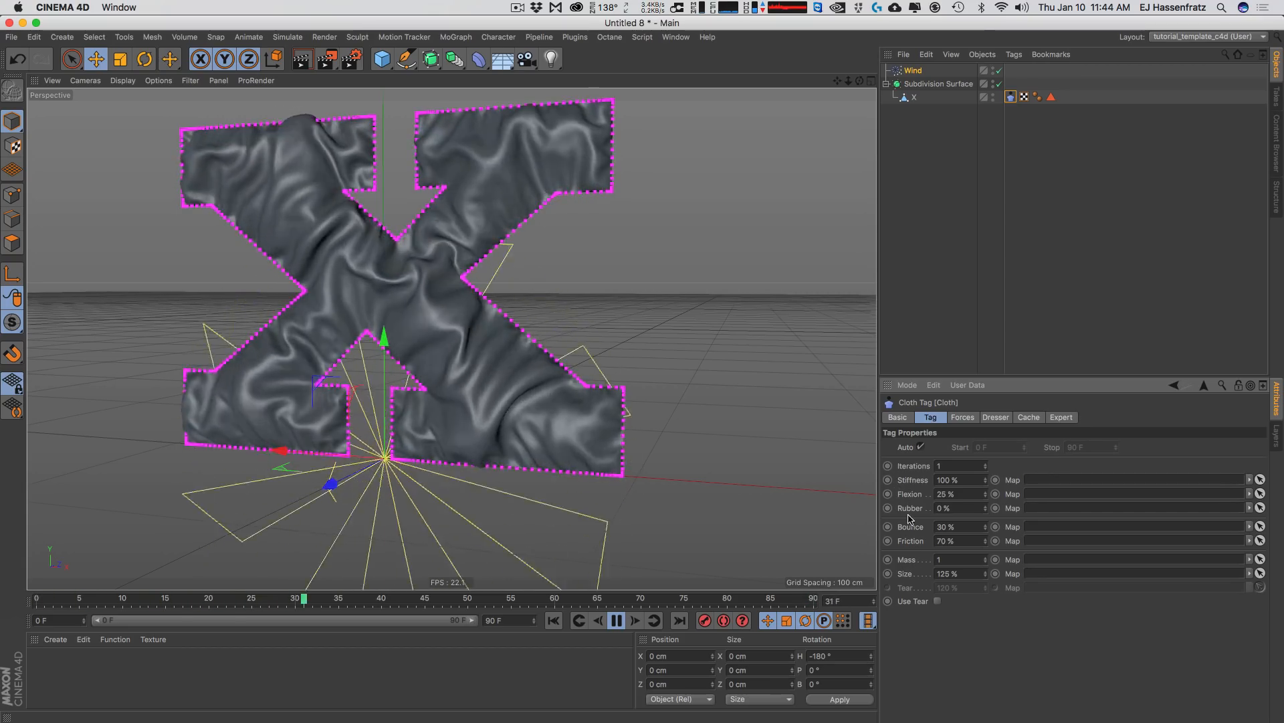
{"action": "left_click_drag", "start_coordinate": [968, 482], "coordinate": [795, 528]}
{"action": "type", "text": "80"}
{"action": "key", "text": "Return"}
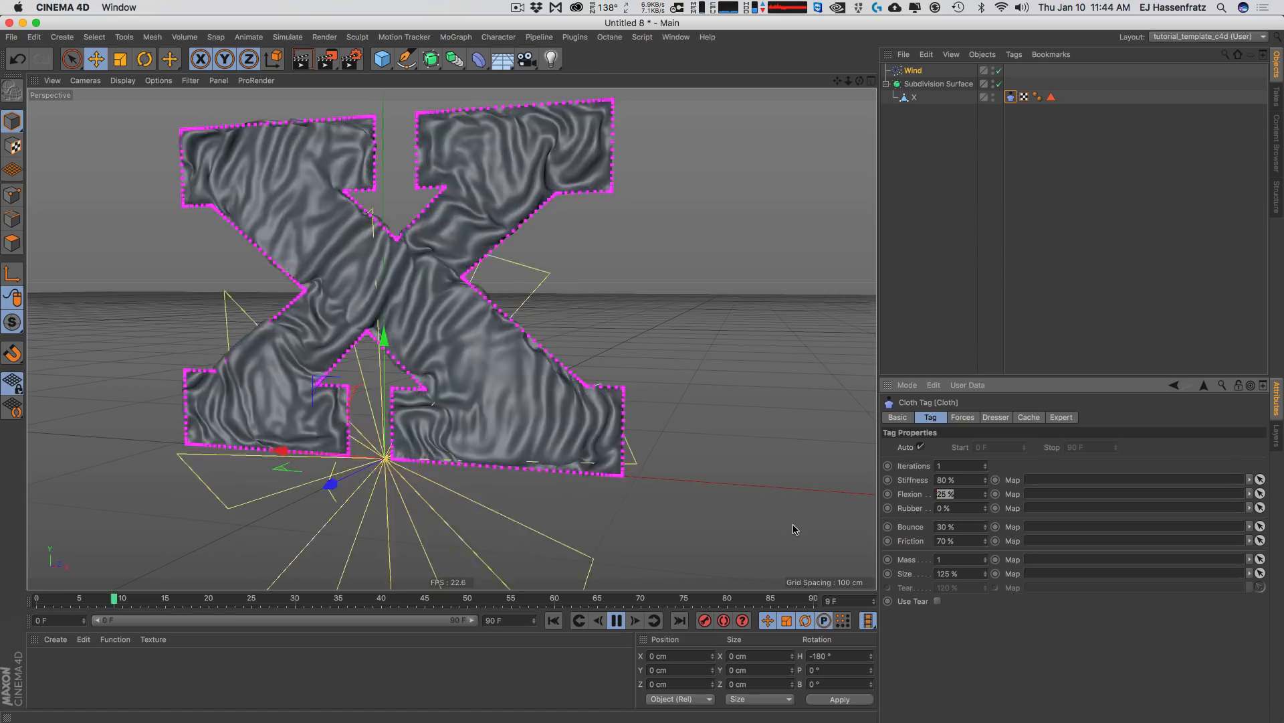
{"action": "type", "text": "0"}
{"action": "key", "text": "Return"}
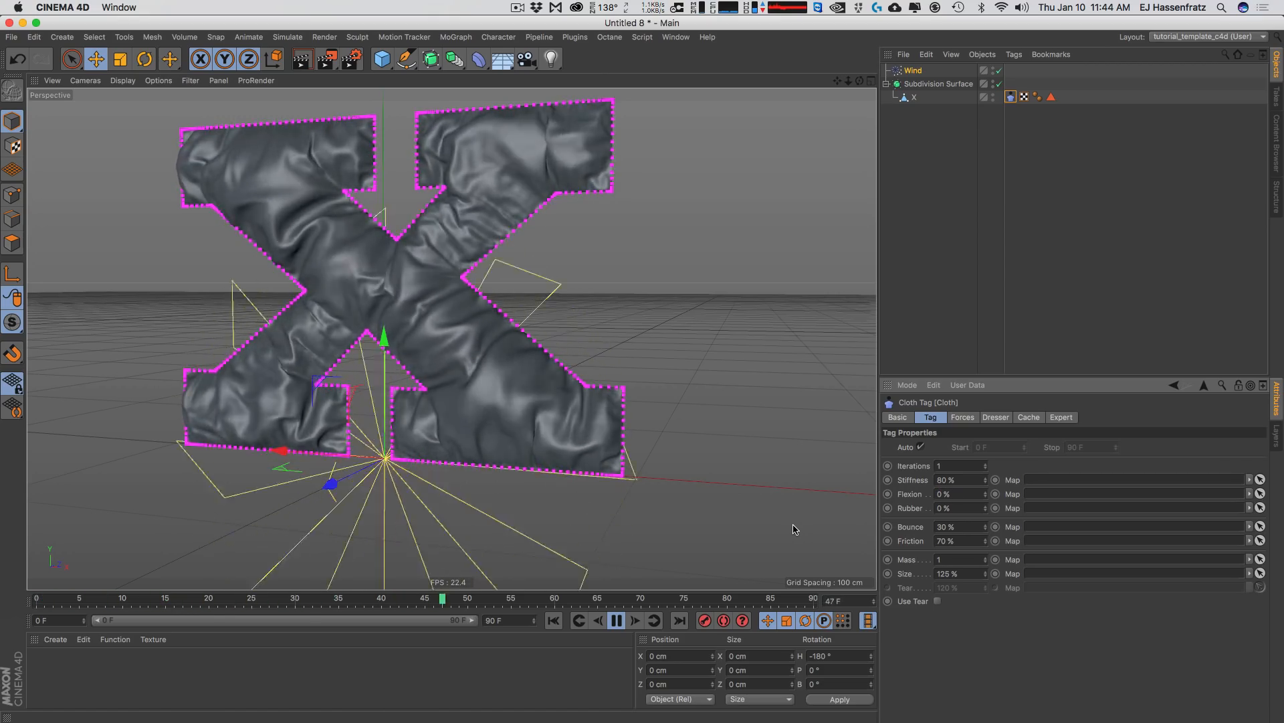
{"action": "left_click_drag", "start_coordinate": [966, 508], "coordinate": [933, 511]}
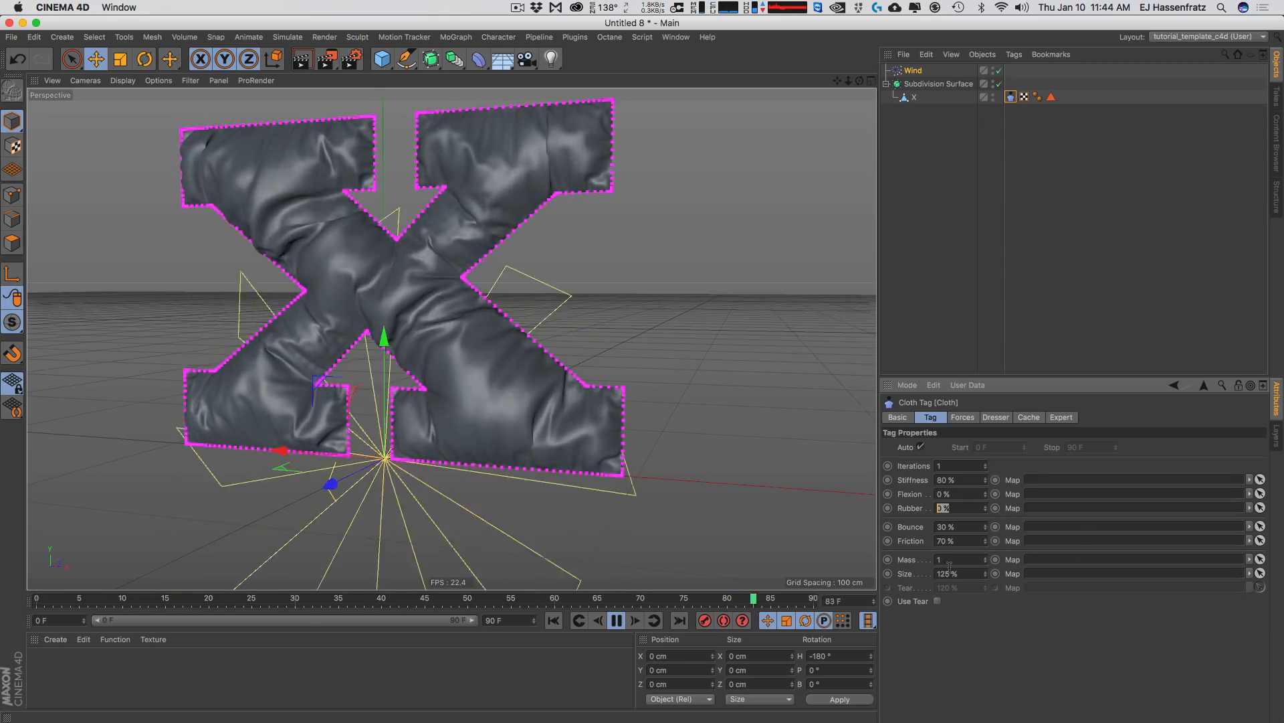
{"action": "type", "text": "35"}
{"action": "key", "text": "Return"}
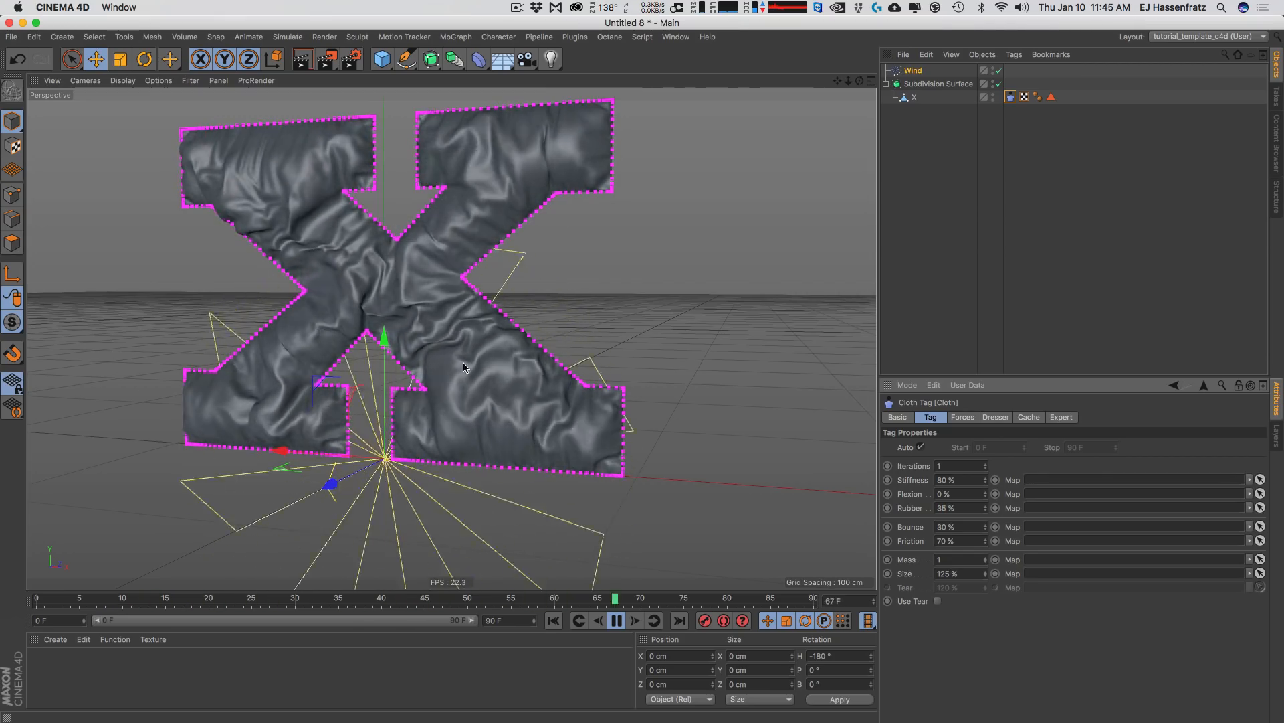
- Set the Cloth tag's Drag force to 5 % and reduce the cloth's Size to 110 %
{"action": "mouse_move", "coordinate": [463, 362]}
{"action": "left_mouse_down", "text": "alt"}
{"action": "mouse_move", "coordinate": [406, 358]}
{"action": "mouse_move", "coordinate": [457, 347]}
{"action": "left_mouse_up", "text": "alt"}
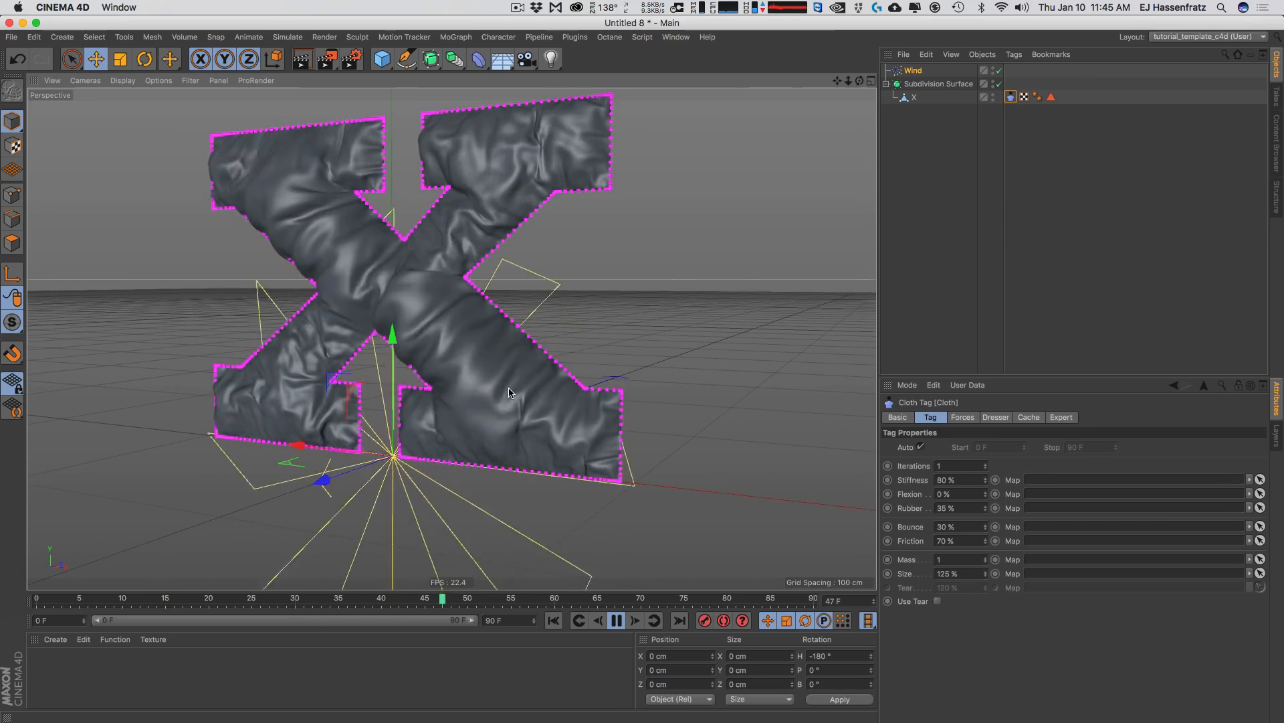
{"action": "left_click", "coordinate": [964, 417]}
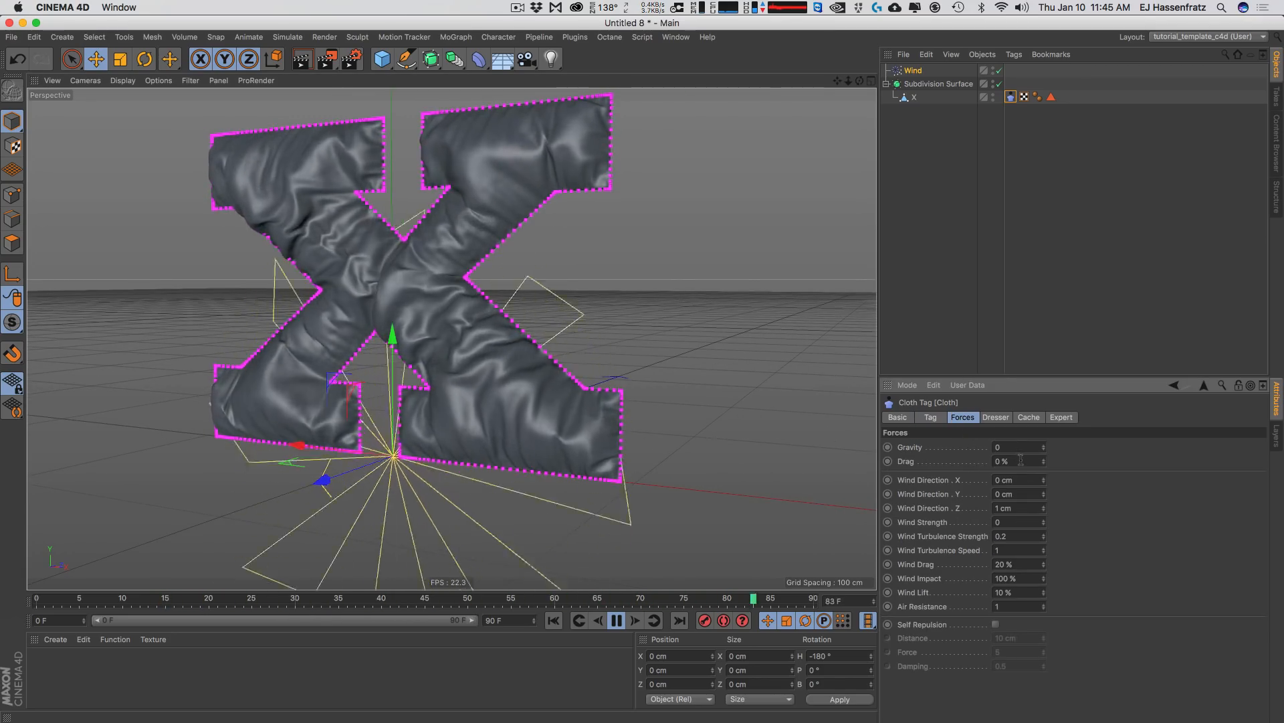
{"action": "type", "text": "5"}
{"action": "key", "text": "Return"}
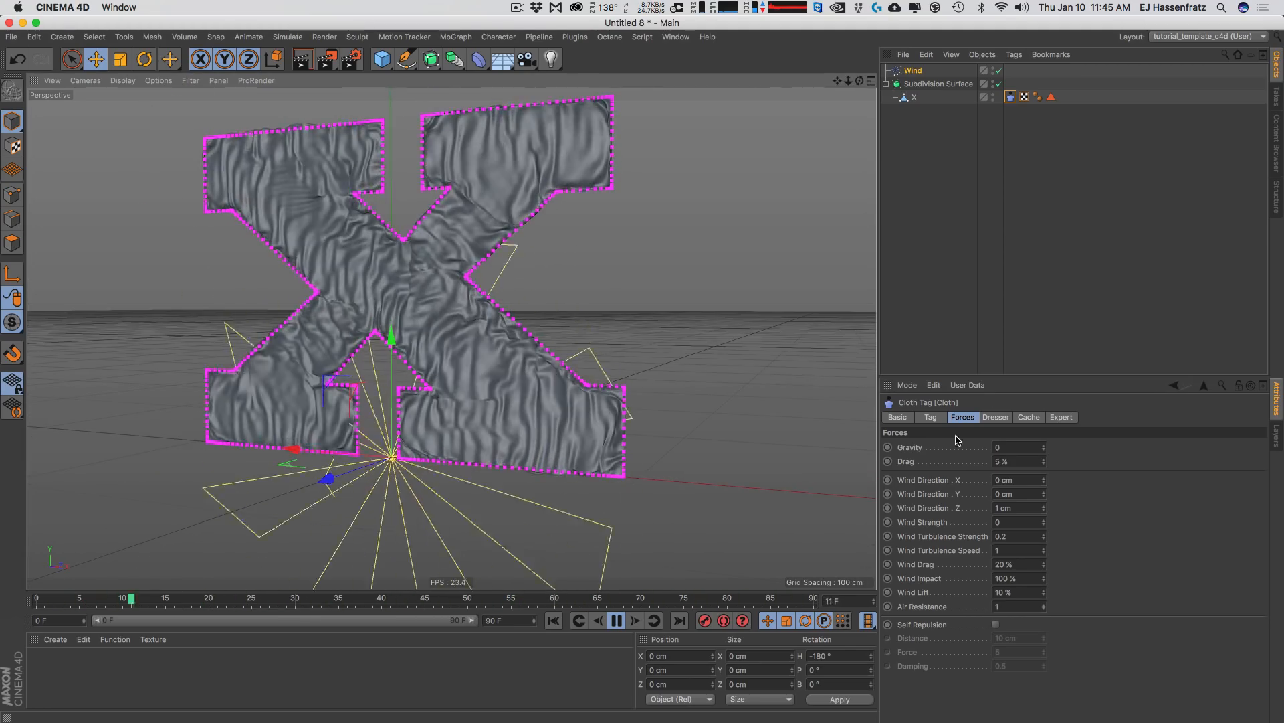
{"action": "left_click", "coordinate": [931, 417]}
{"action": "double_click", "coordinate": [947, 573]}
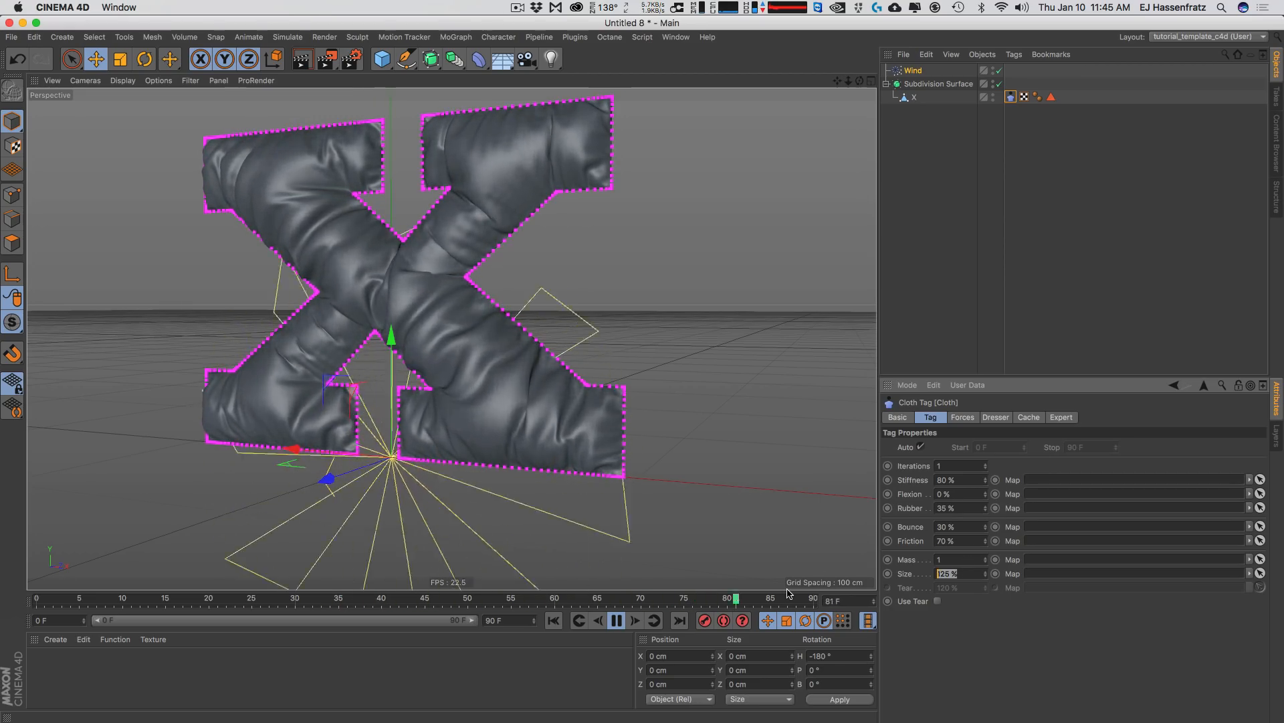
{"action": "type", "text": "110"}
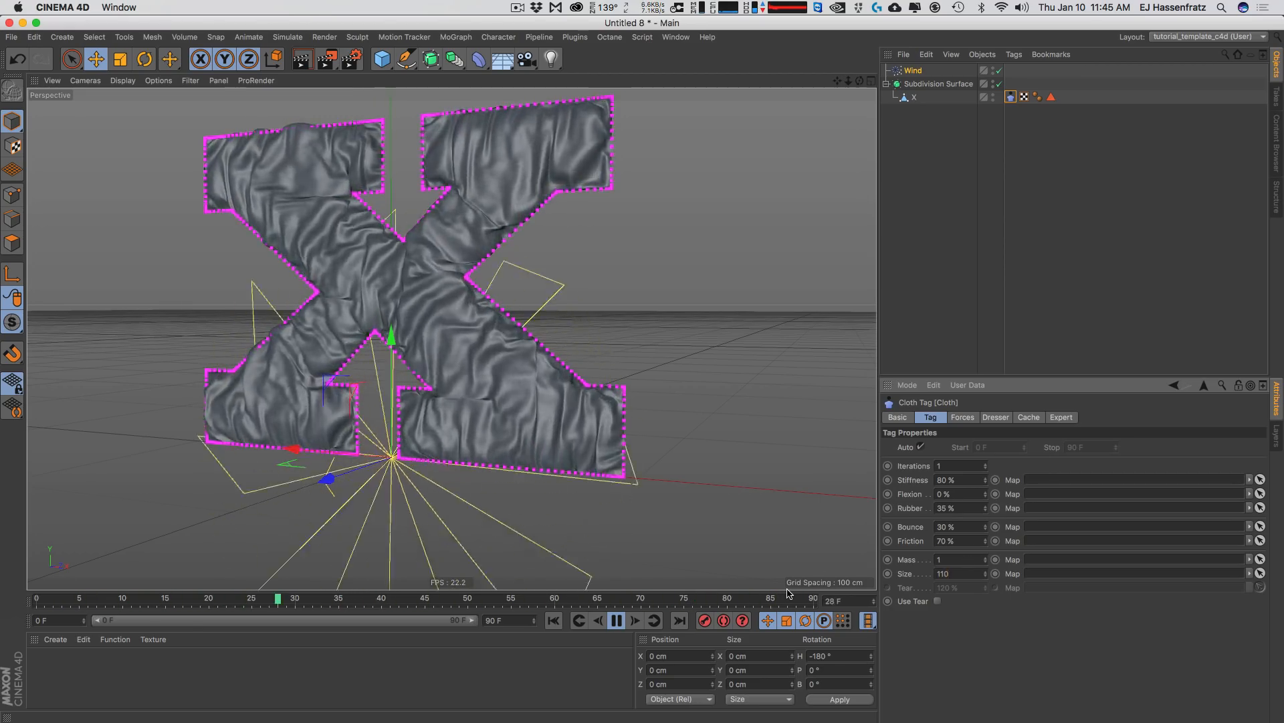
{"action": "key", "text": "Return"}
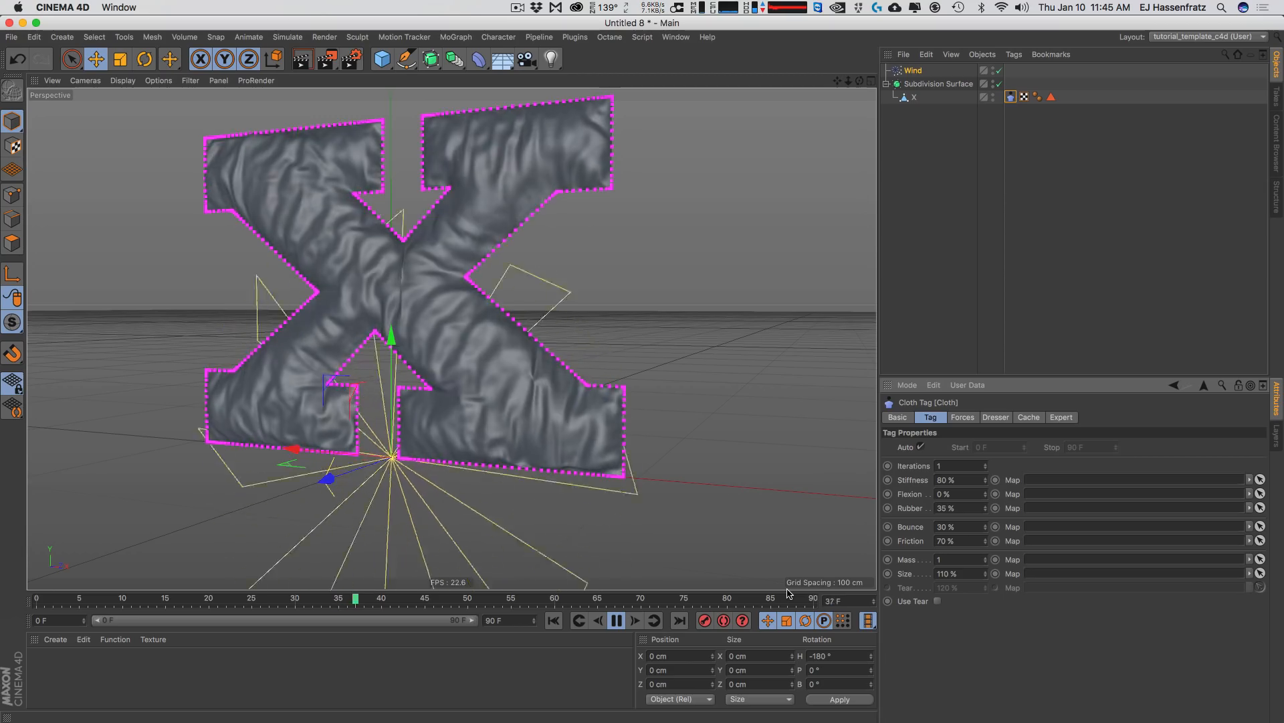
- Raise the Wind object's Wind Speed to 10 cm and finally to 15 cm, inspecting the inflated X
{"action": "left_click", "coordinate": [911, 70]}
{"action": "left_click", "coordinate": [982, 447]}
{"action": "type", "text": "10"}
{"action": "key", "text": "Return"}
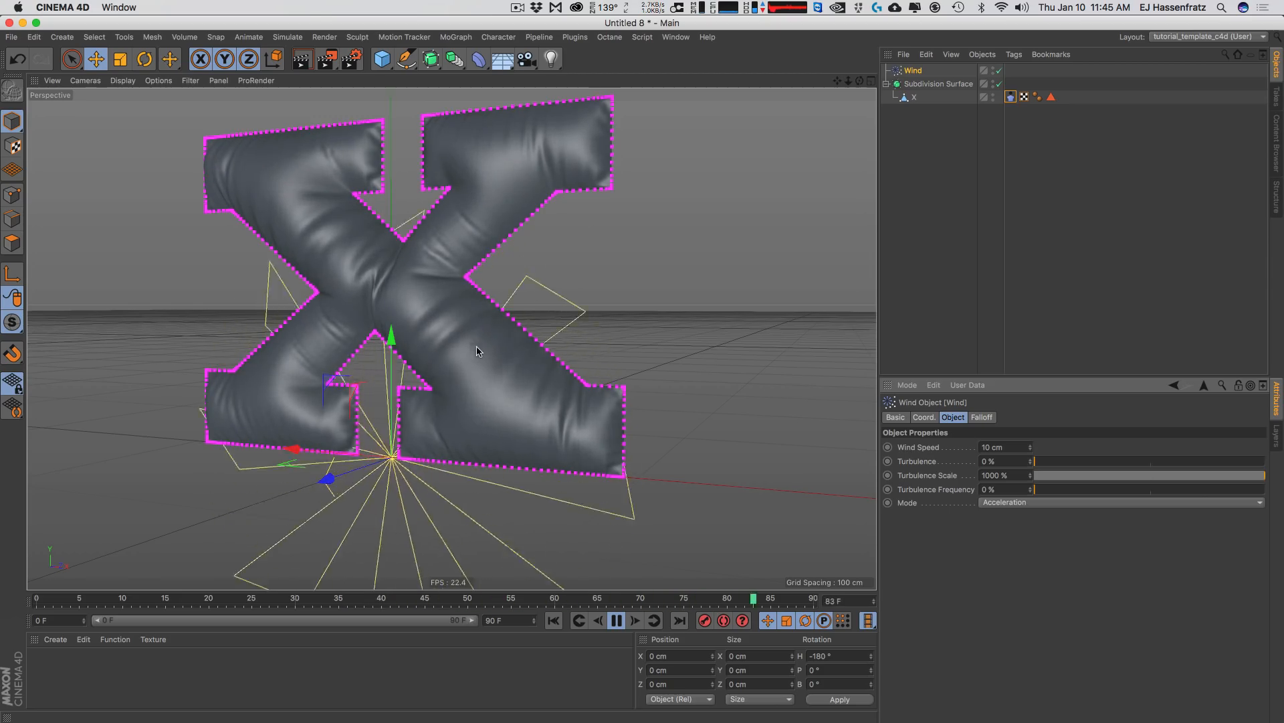
{"action": "type", "text": "1"}
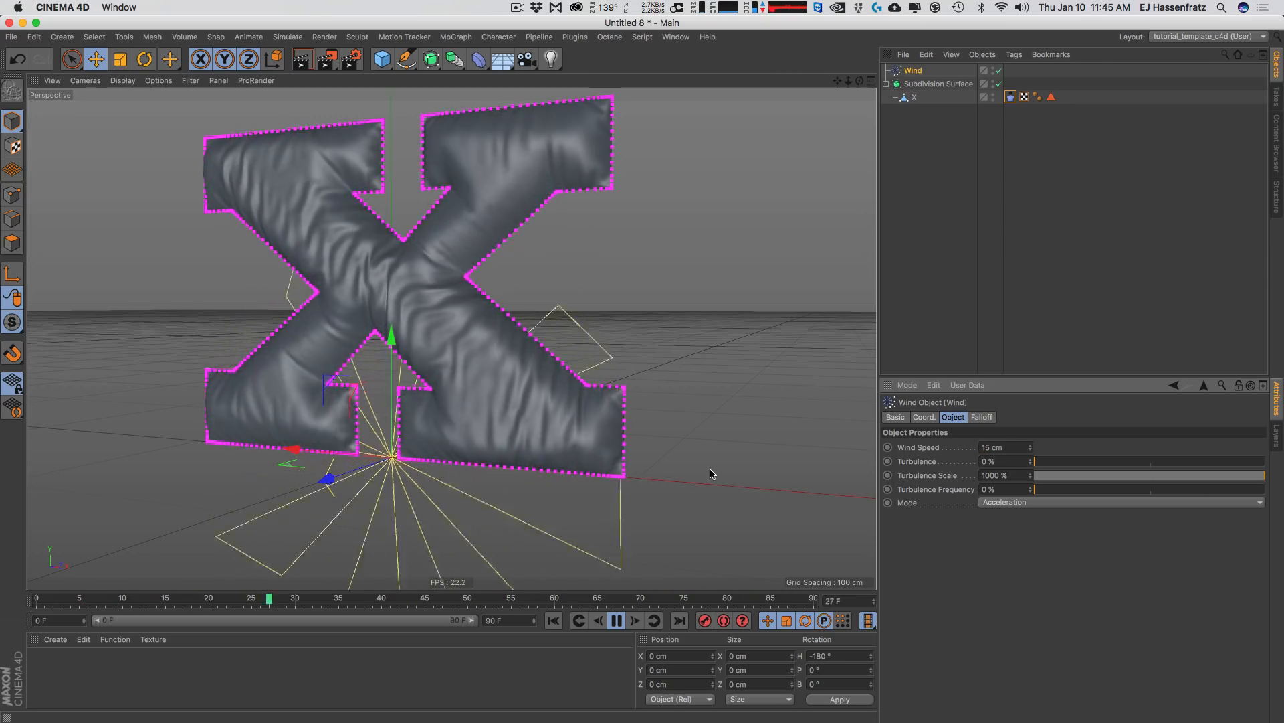
{"action": "left_click_drag", "start_coordinate": [711, 473], "coordinate": [336, 355], "text": "alt"}
{"action": "mouse_move", "coordinate": [458, 342]}
{"action": "left_mouse_down", "text": "alt"}
{"action": "mouse_move", "coordinate": [454, 356]}
{"action": "mouse_move", "coordinate": [477, 353]}
{"action": "mouse_move", "coordinate": [461, 354]}
{"action": "left_mouse_up", "text": "alt"}
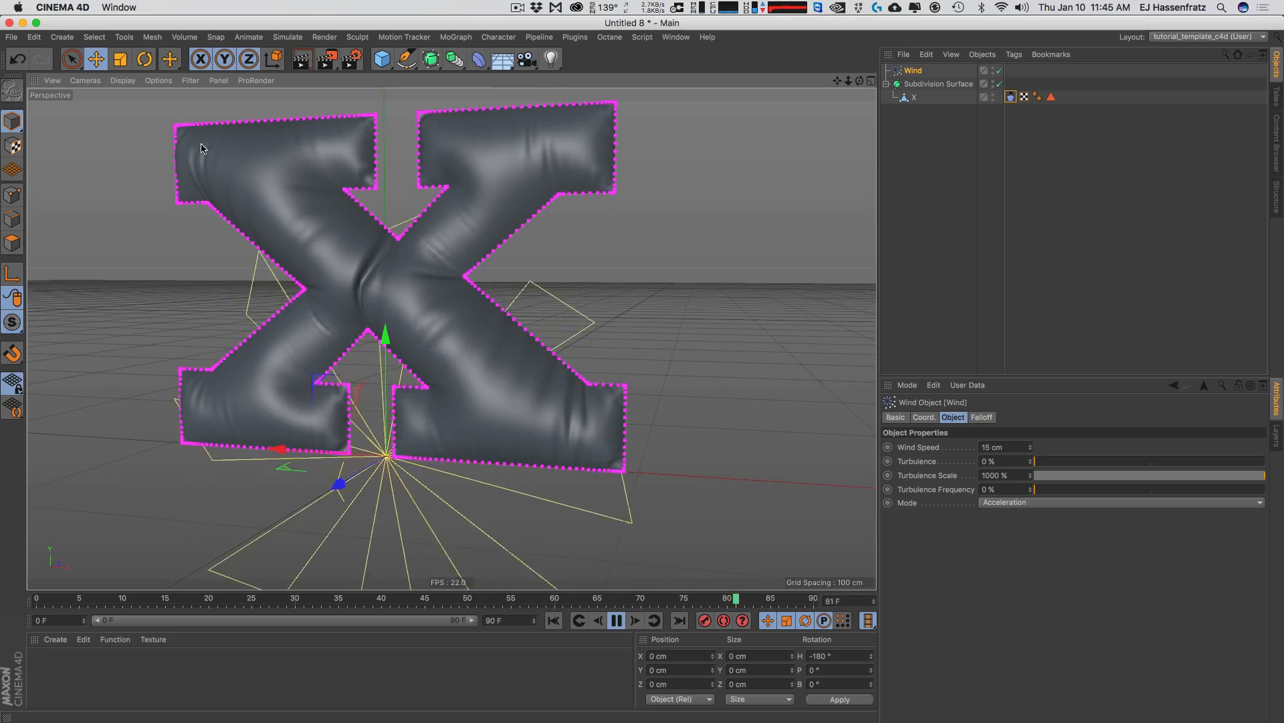
- Stop the simulation at frame 0 and select all polygons of the X
{"action": "left_click", "coordinate": [12, 243]}
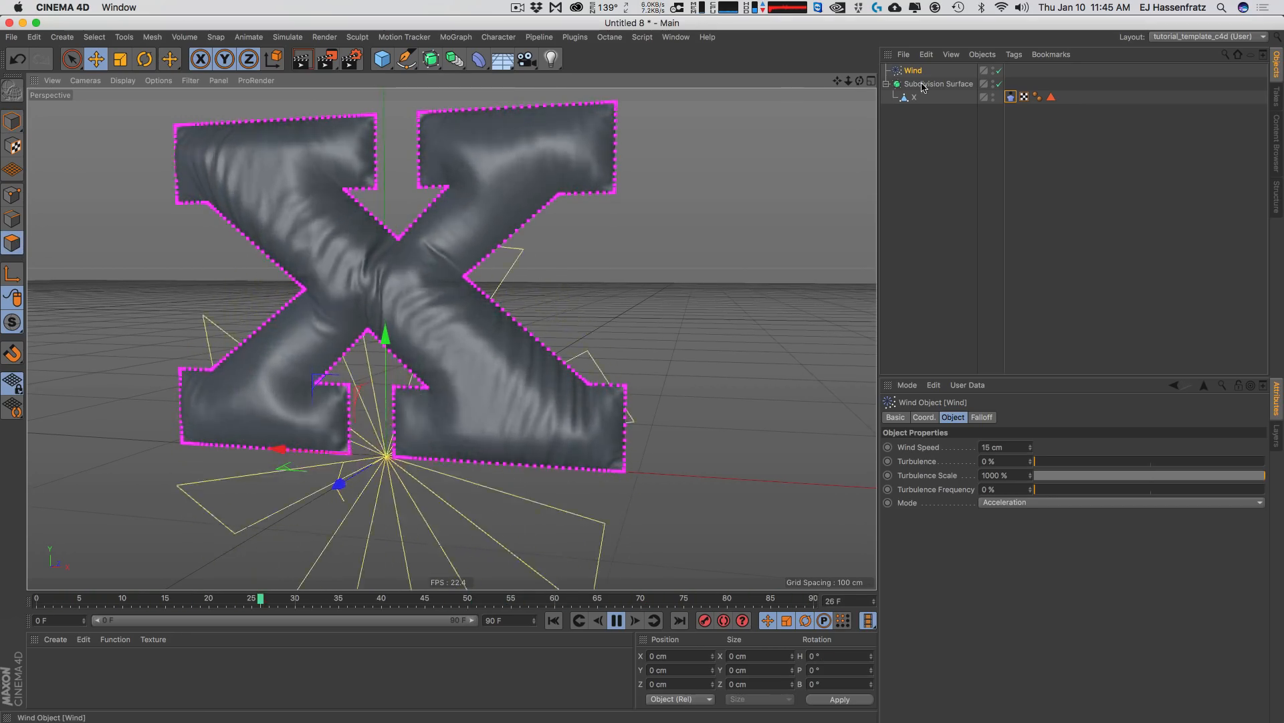
{"action": "left_click", "coordinate": [388, 295]}
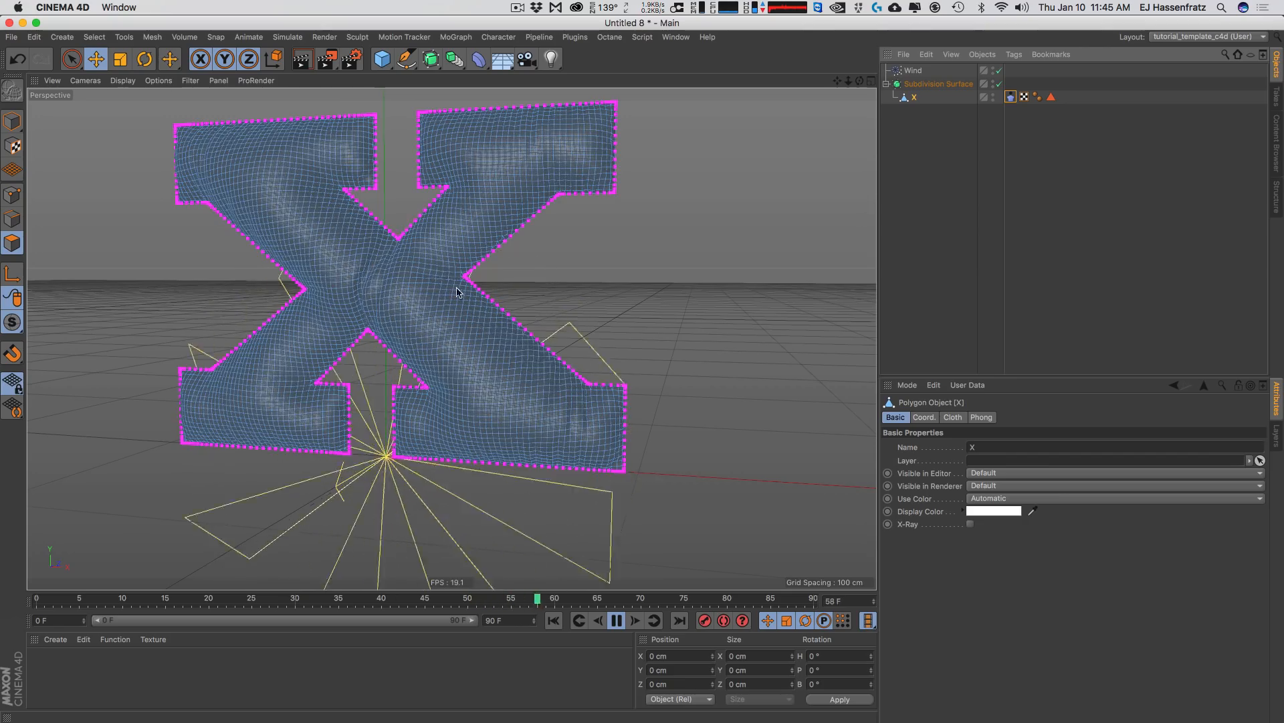
{"action": "key", "text": "space"}
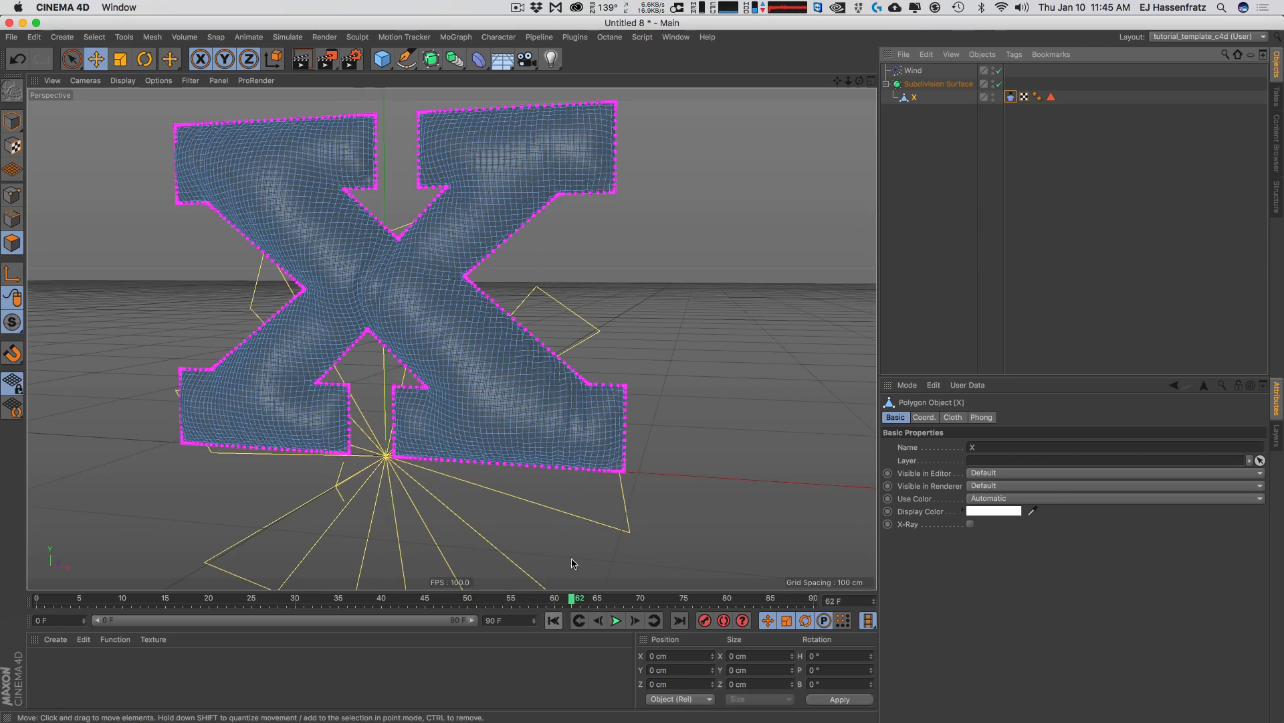
{"action": "left_click", "coordinate": [554, 621]}
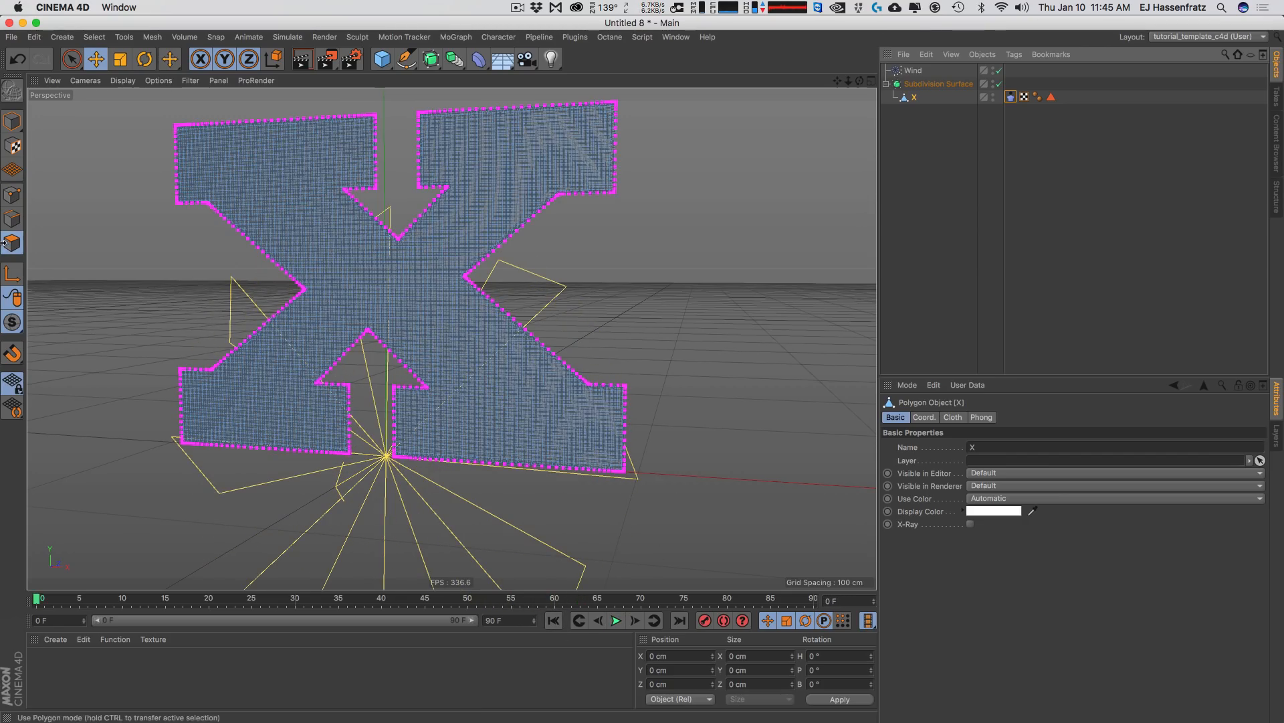
{"action": "left_click", "coordinate": [327, 236]}
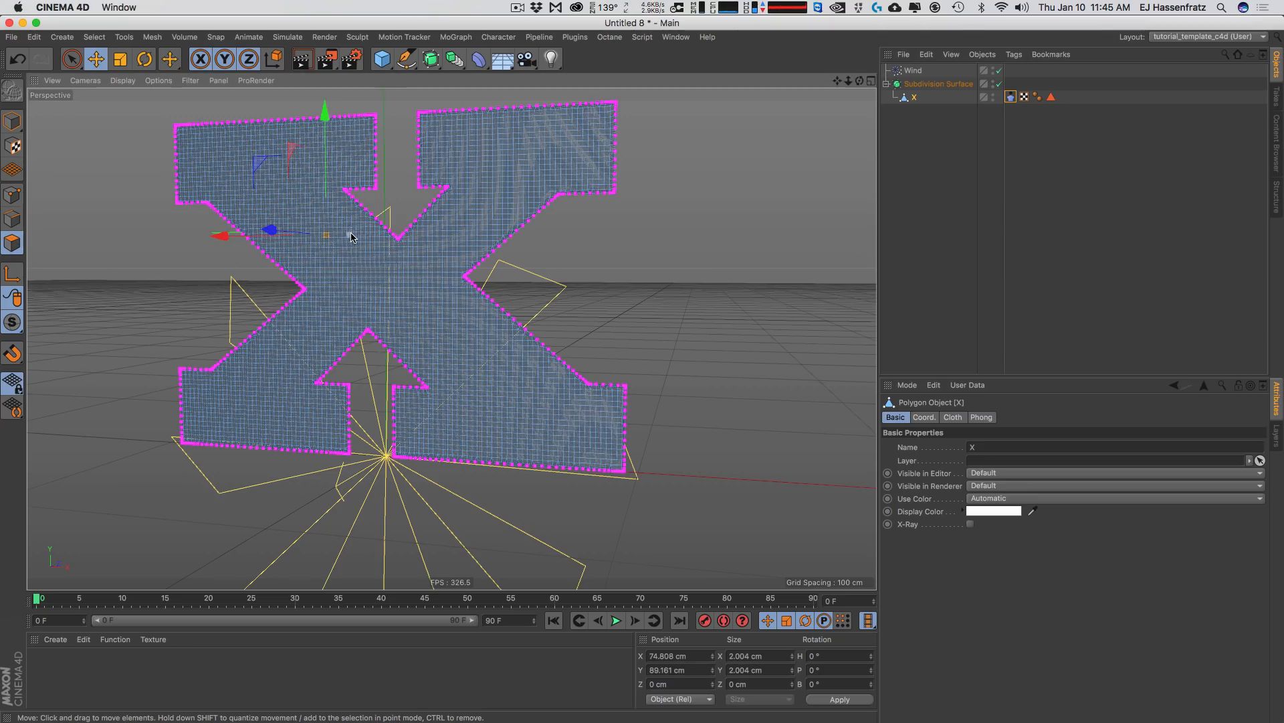
{"action": "key", "text": "ctrl+a"}
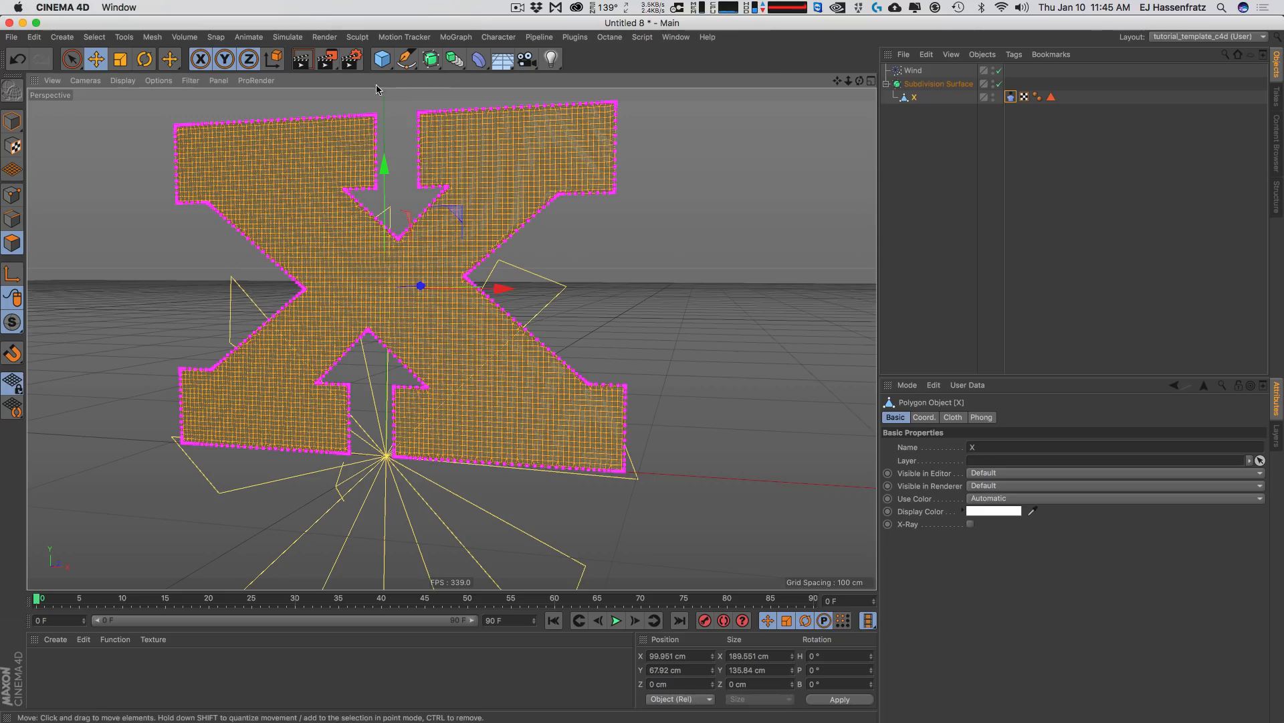
{"action": "left_click", "coordinate": [134, 40]}
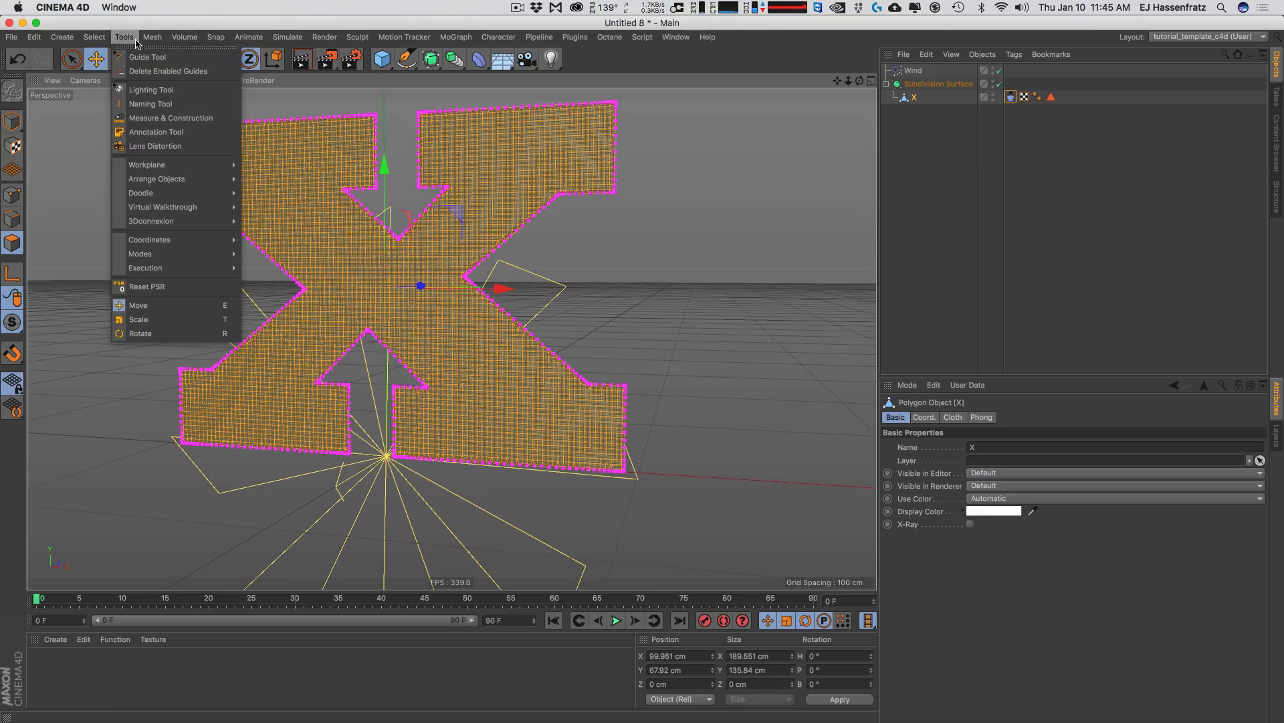
{"action": "left_click", "coordinate": [309, 133]}
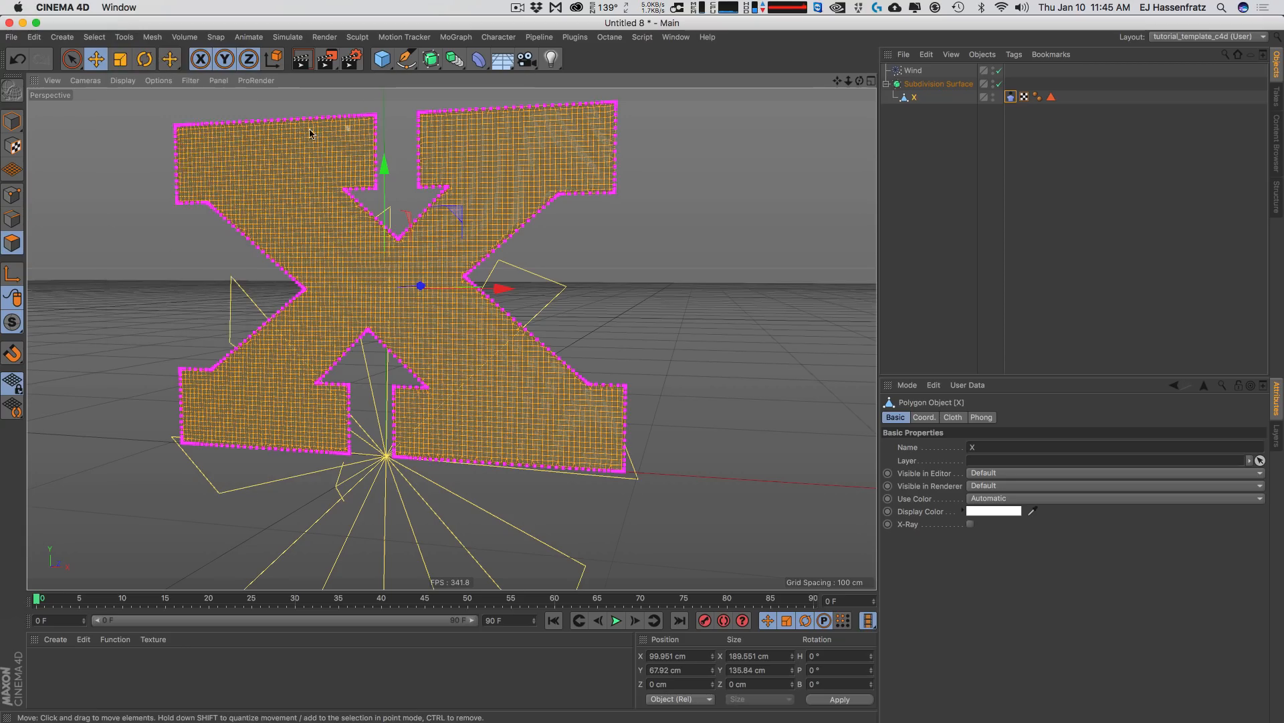
- Hide the Cloth tag's fix points and store the X's selected border edges in an edge selection tag
{"action": "left_click", "coordinate": [12, 219]}
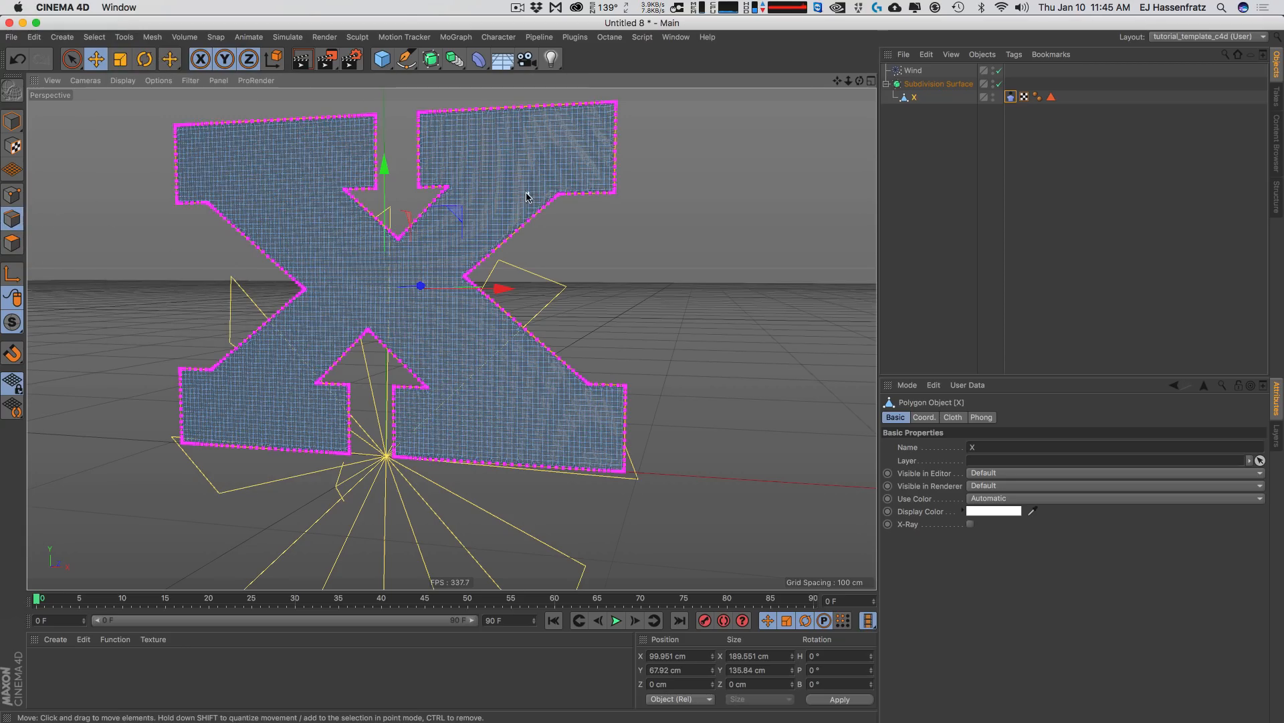
{"action": "left_click", "coordinate": [1025, 99]}
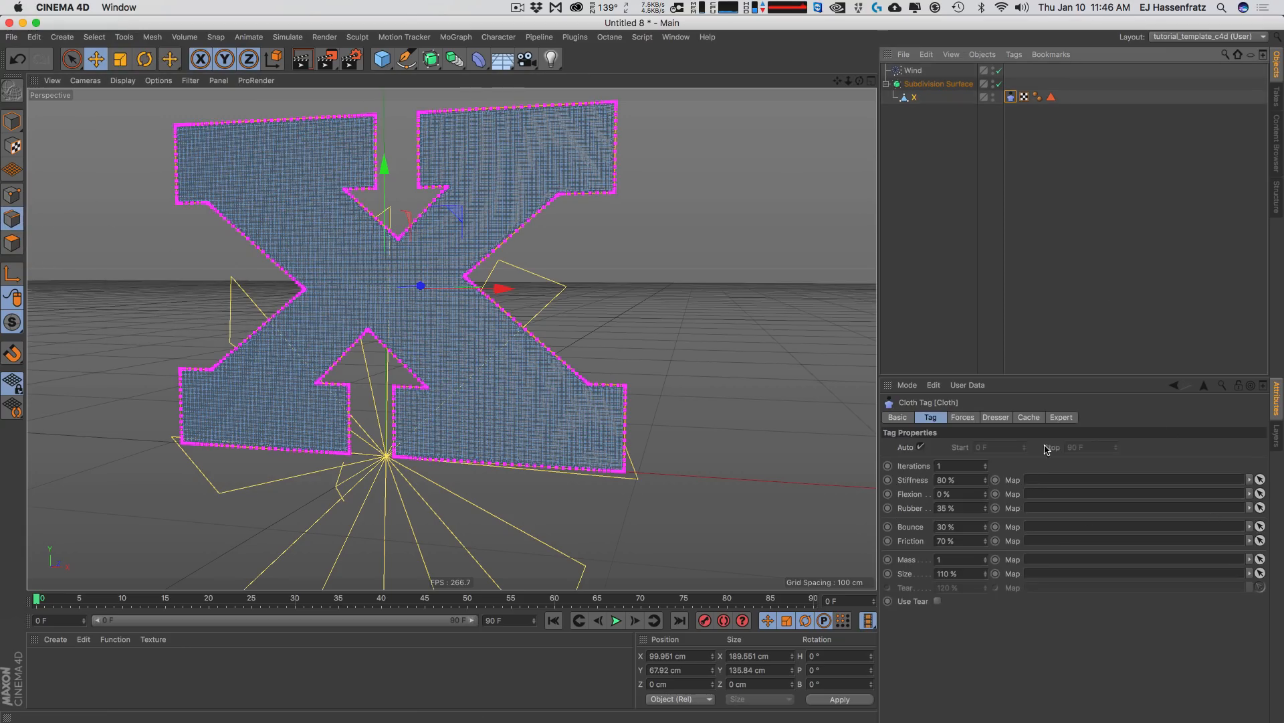
{"action": "left_click", "coordinate": [996, 417]}
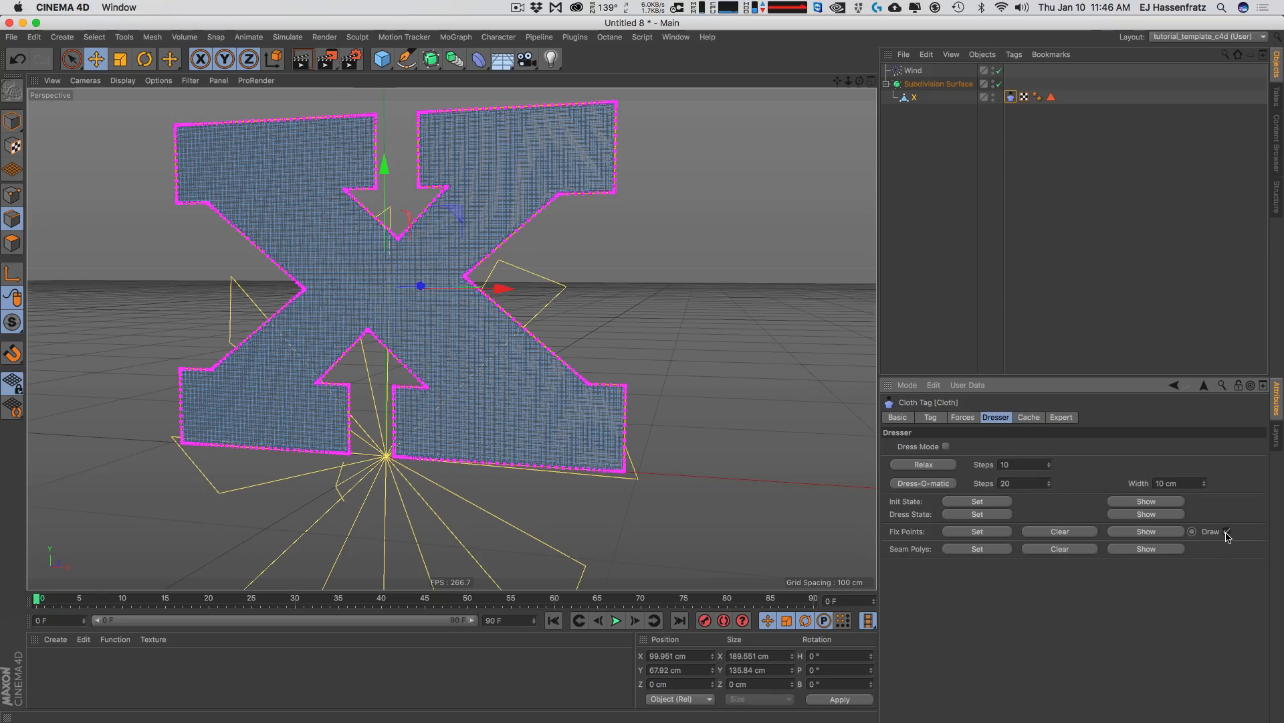
{"action": "left_click", "coordinate": [62, 37]}
{"action": "mouse_move", "coordinate": [97, 37]}
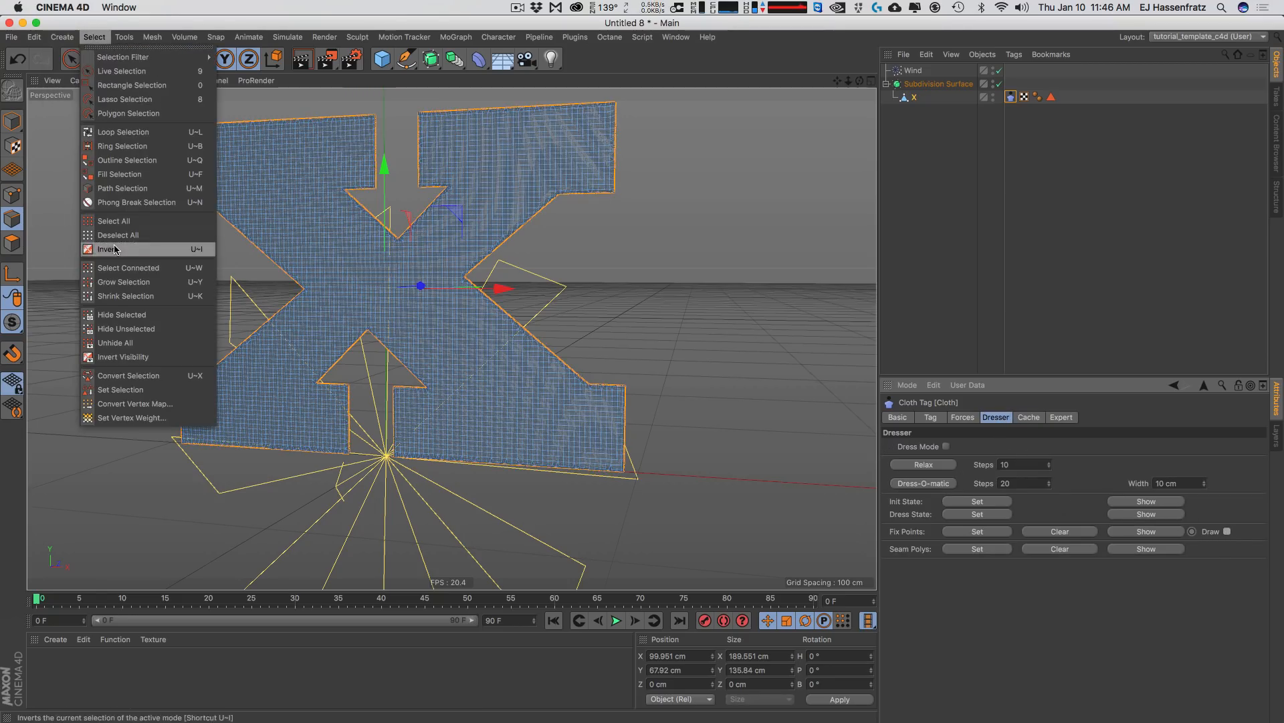
{"action": "left_click", "coordinate": [155, 390]}
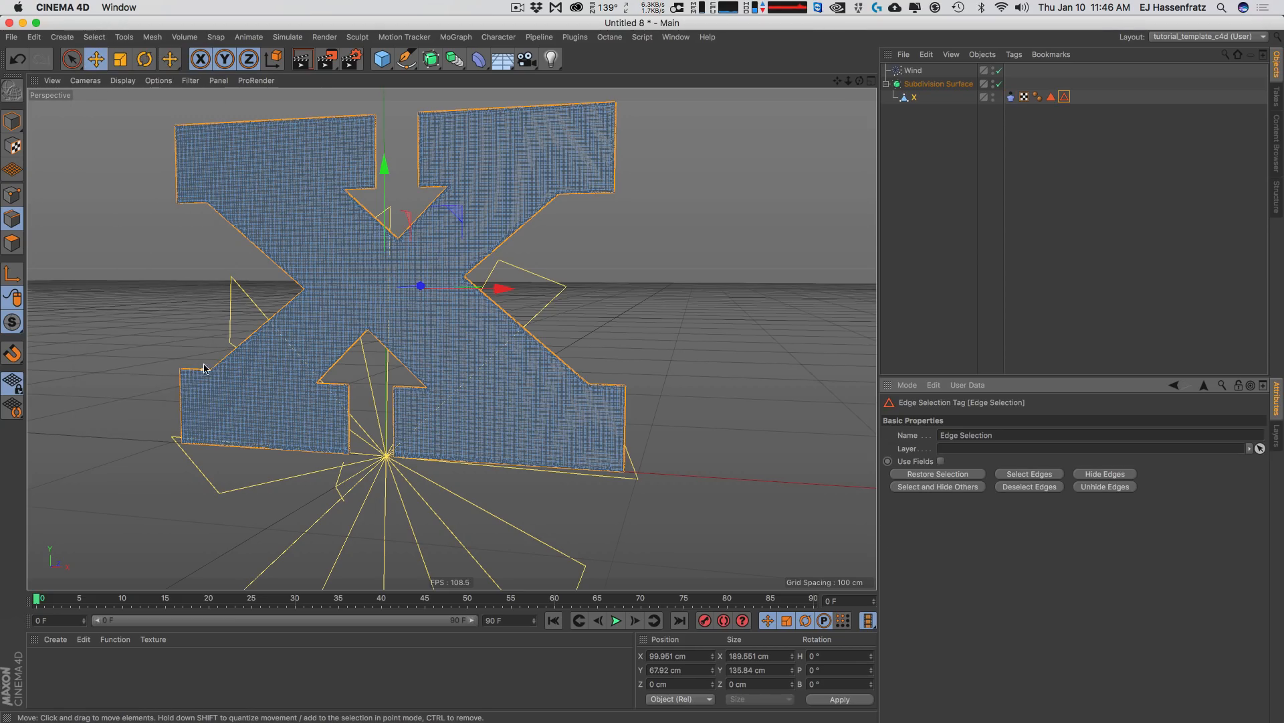
- Subdivide all polygons of the X with a Subdivision of 1 and check the denser mesh
{"action": "left_click_drag", "start_coordinate": [469, 231], "coordinate": [431, 236], "text": "alt"}
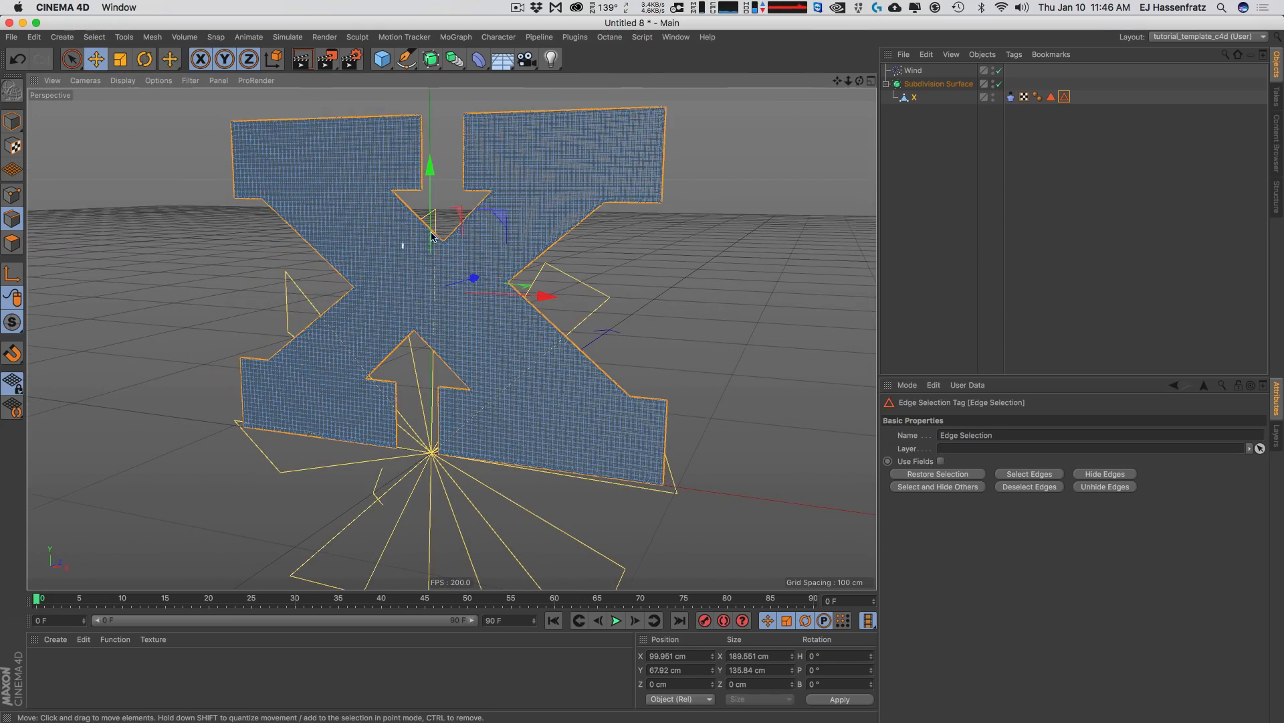
{"action": "left_click", "coordinate": [16, 244]}
{"action": "right_click", "coordinate": [396, 265]}
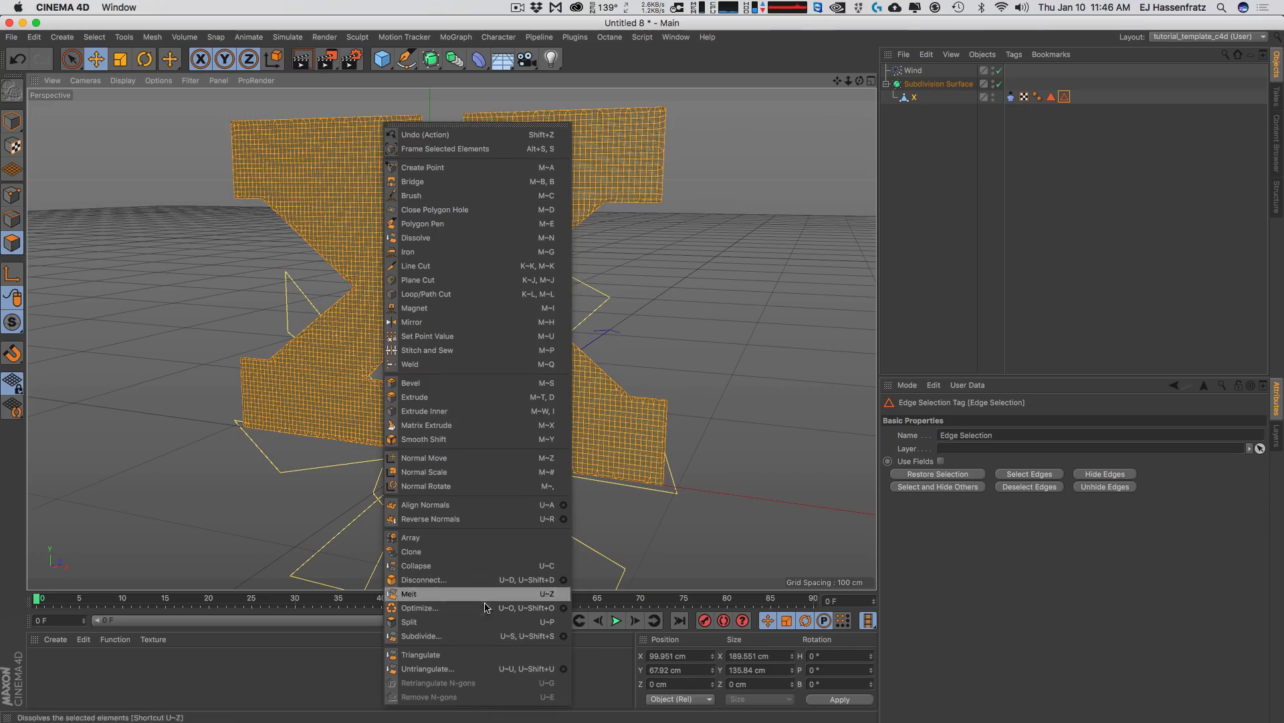
{"action": "left_click", "coordinate": [564, 638]}
{"action": "left_click_drag", "start_coordinate": [574, 612], "coordinate": [739, 474]}
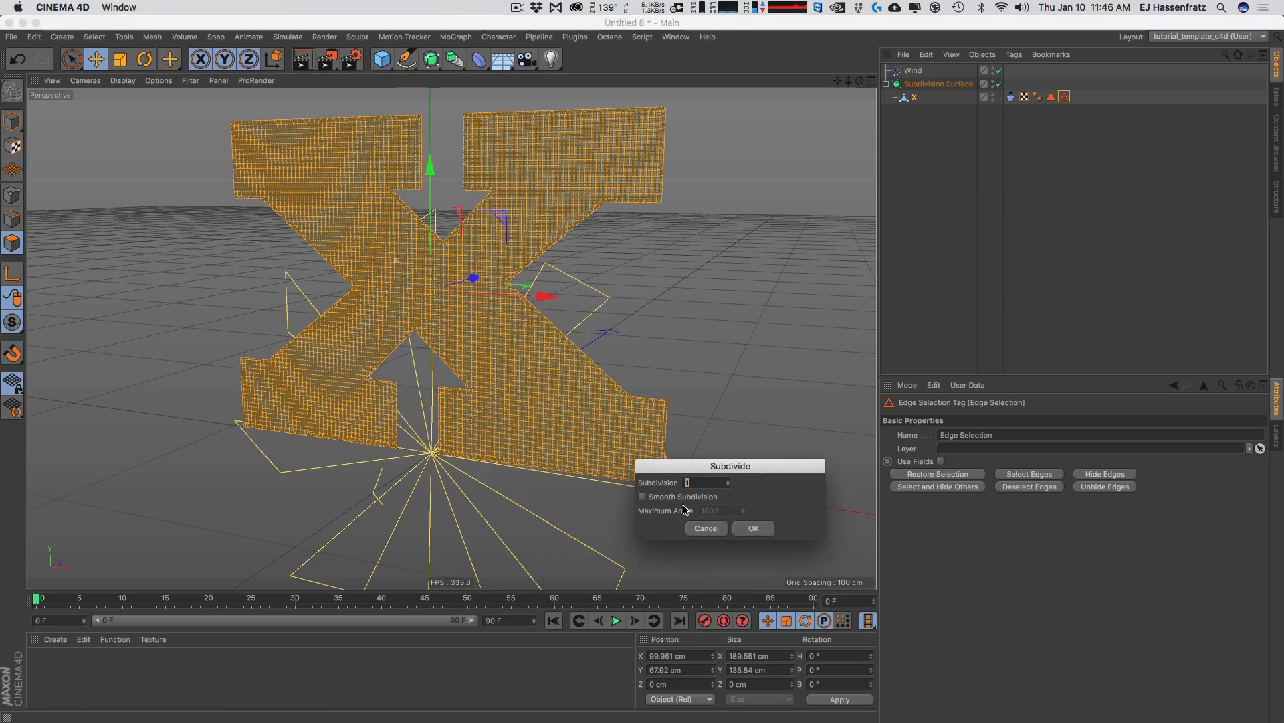
{"action": "left_click", "coordinate": [753, 528]}
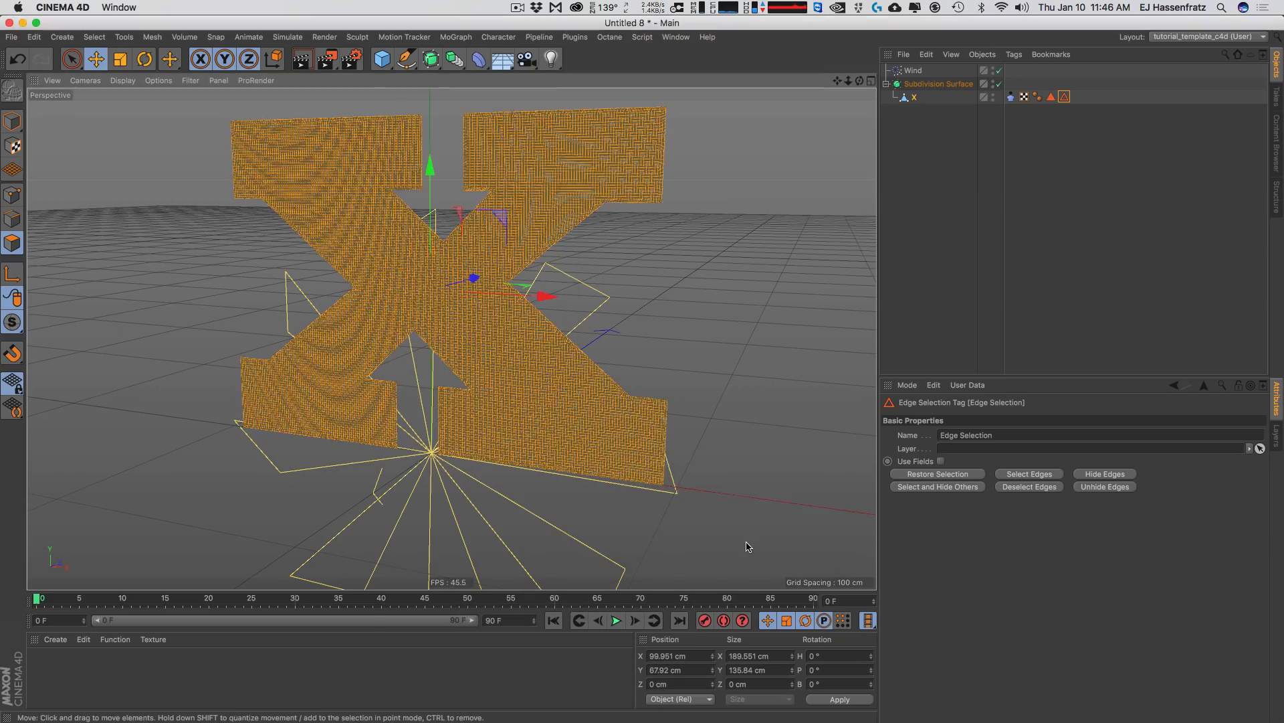
{"action": "scroll", "coordinate": [514, 393], "scroll_direction": "up", "scroll_amount": 10}
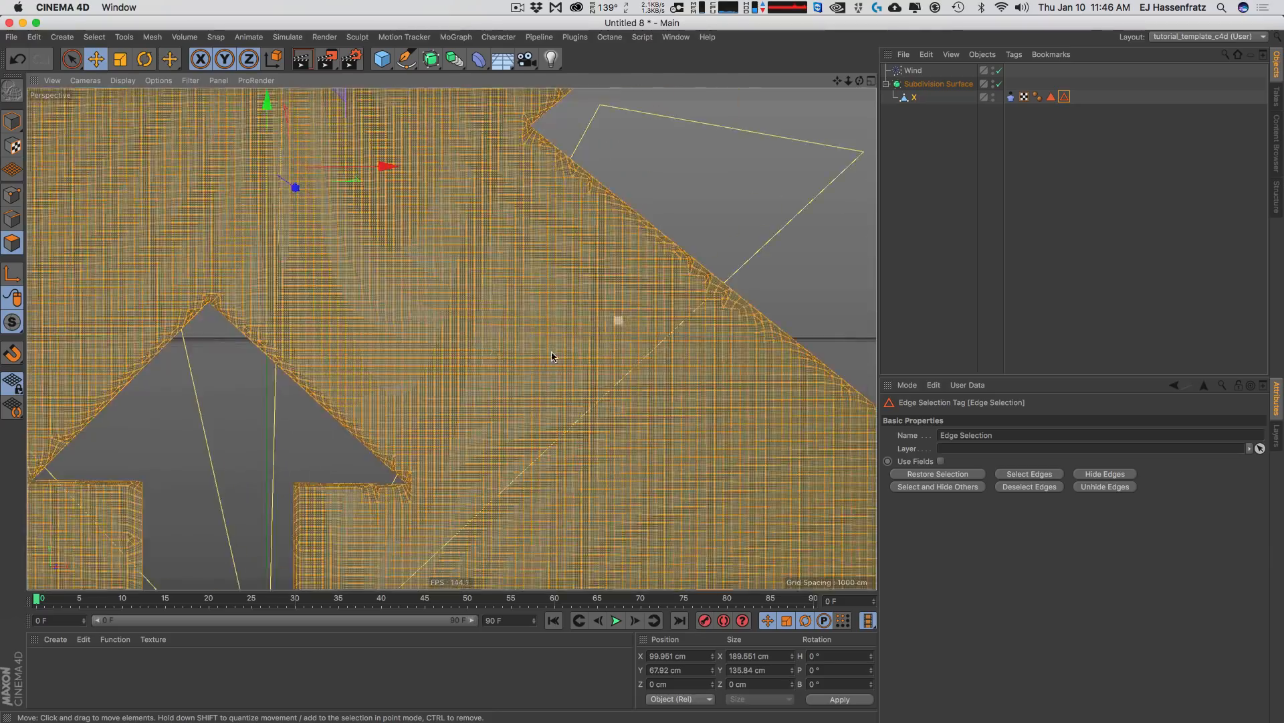
{"action": "scroll", "coordinate": [484, 371], "scroll_direction": "down", "scroll_amount": 10}
{"action": "scroll", "coordinate": [479, 368], "scroll_direction": "up", "scroll_amount": 4}
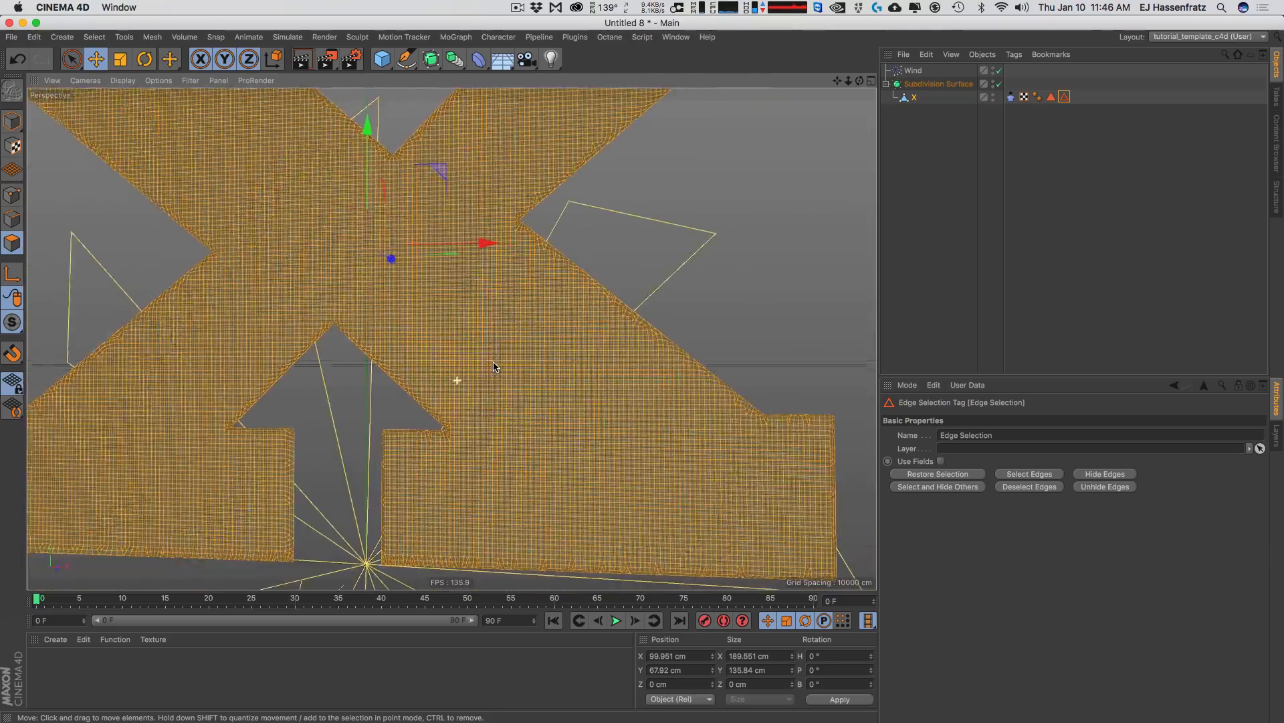
{"action": "scroll", "coordinate": [472, 372], "scroll_direction": "down", "scroll_amount": 5}
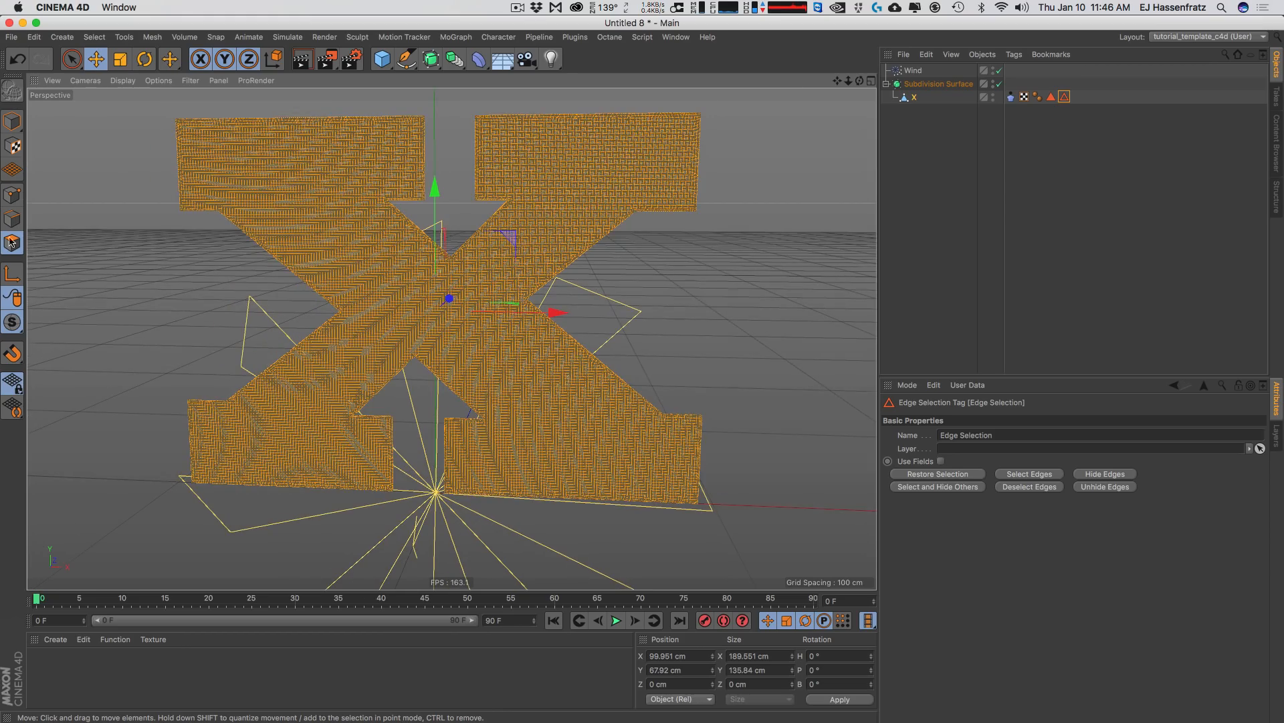
- Set the X's selected border points as the Cloth tag's fix points with Draw enabled
{"action": "left_click", "coordinate": [14, 215]}
{"action": "scroll", "coordinate": [290, 263], "scroll_direction": "up", "scroll_amount": 8}
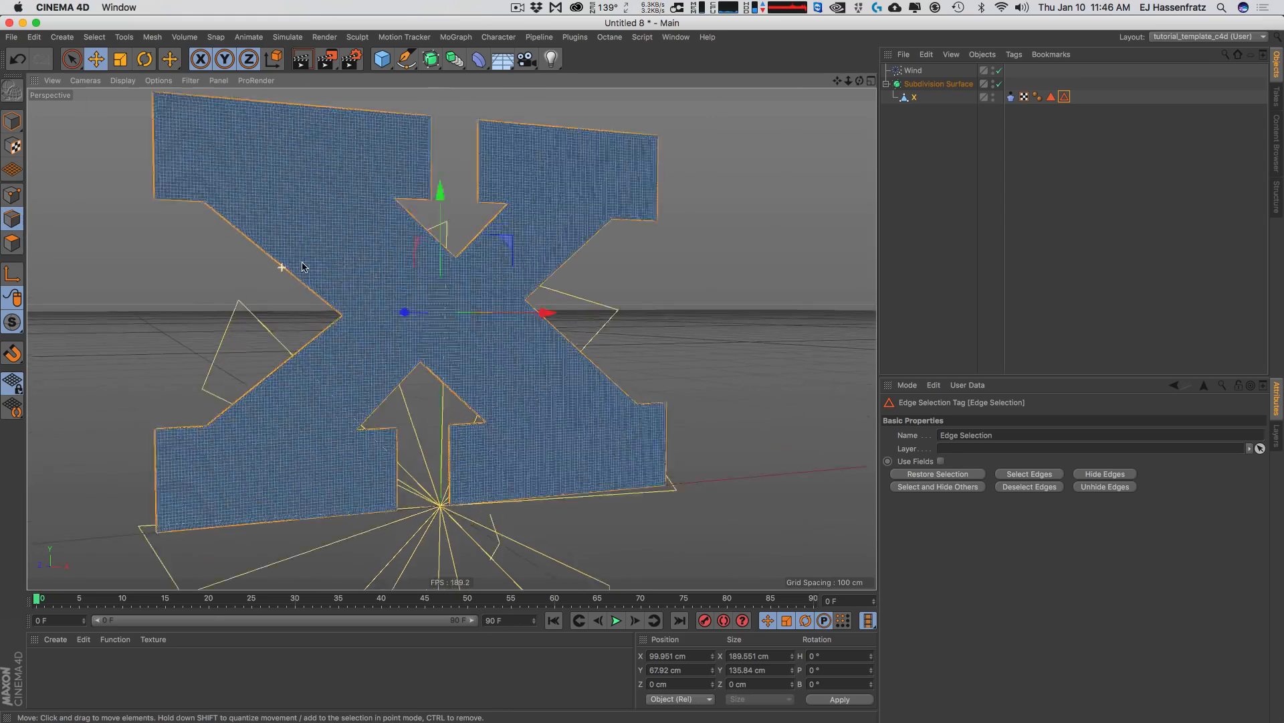
{"action": "scroll", "coordinate": [317, 260], "scroll_direction": "down", "scroll_amount": 10}
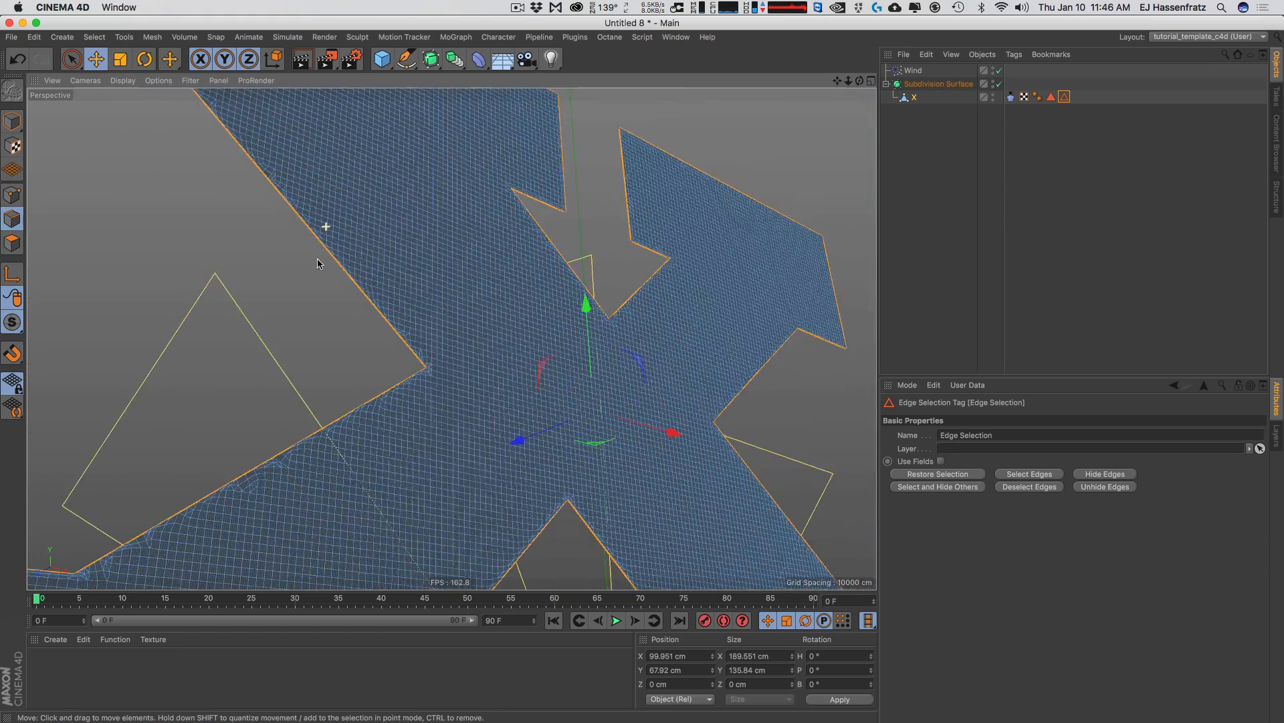
{"action": "left_click", "coordinate": [13, 194]}
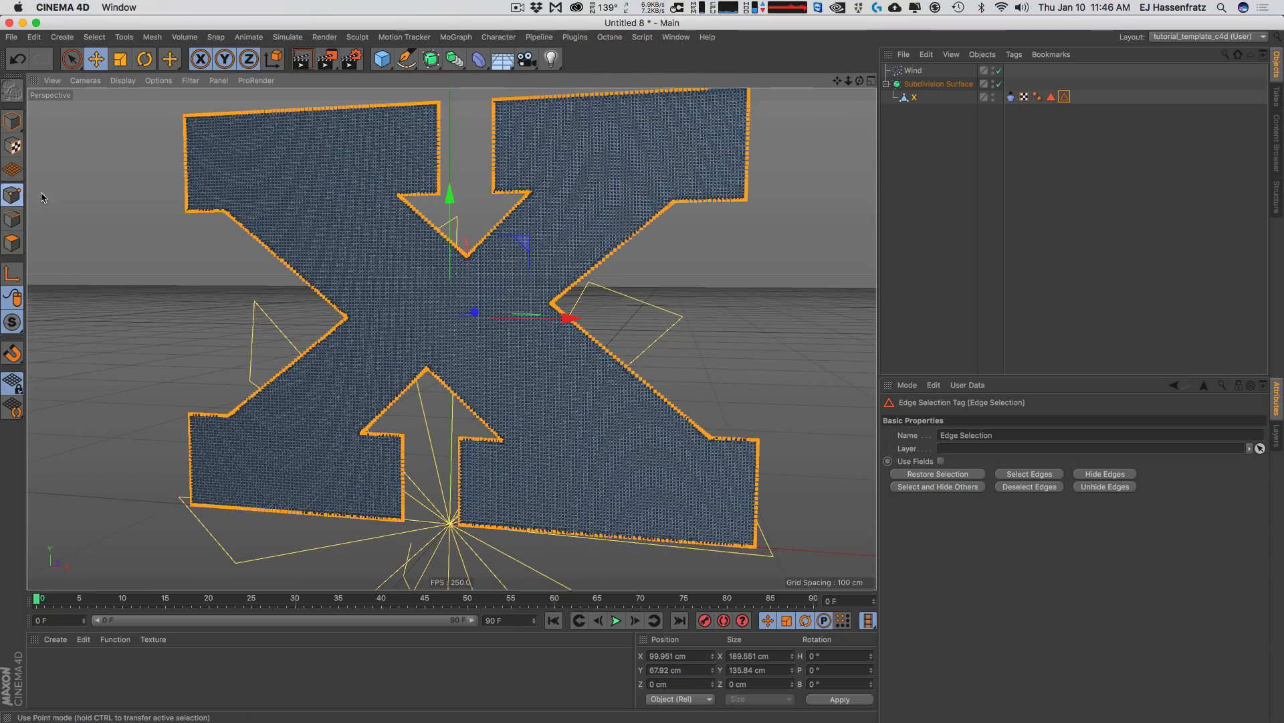
{"action": "left_click", "coordinate": [1011, 98]}
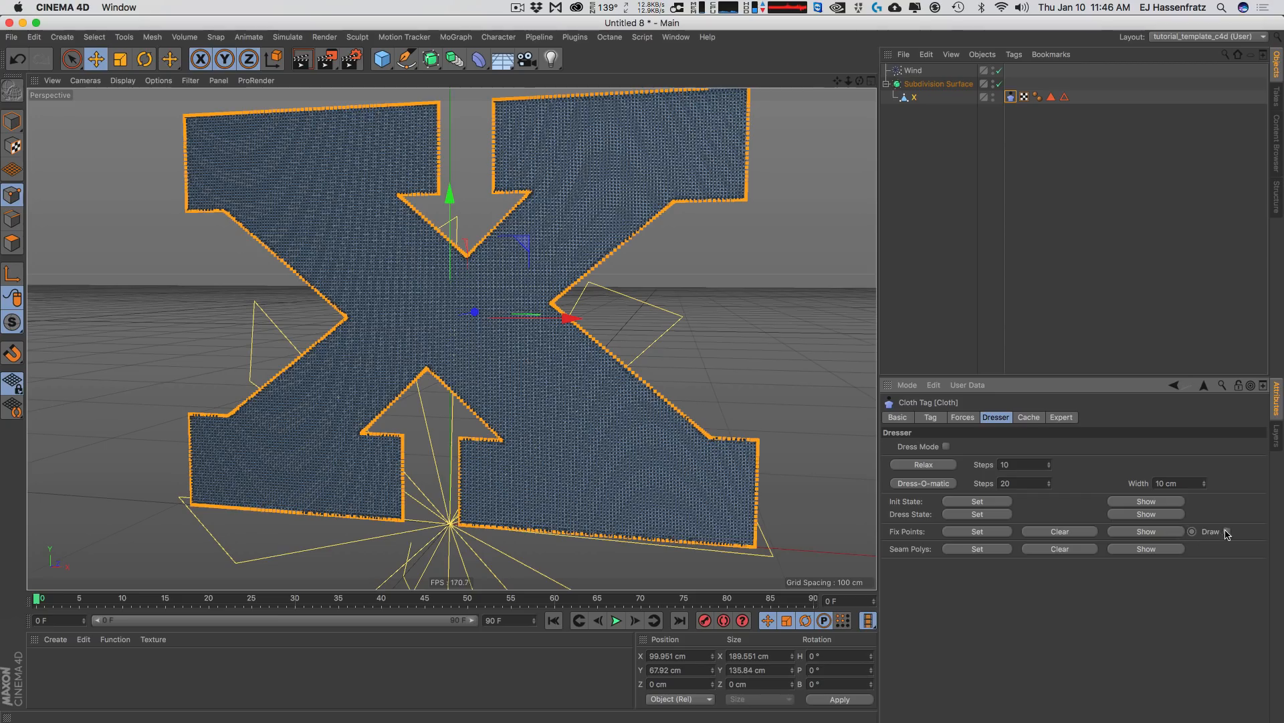
{"action": "left_click", "coordinate": [979, 533]}
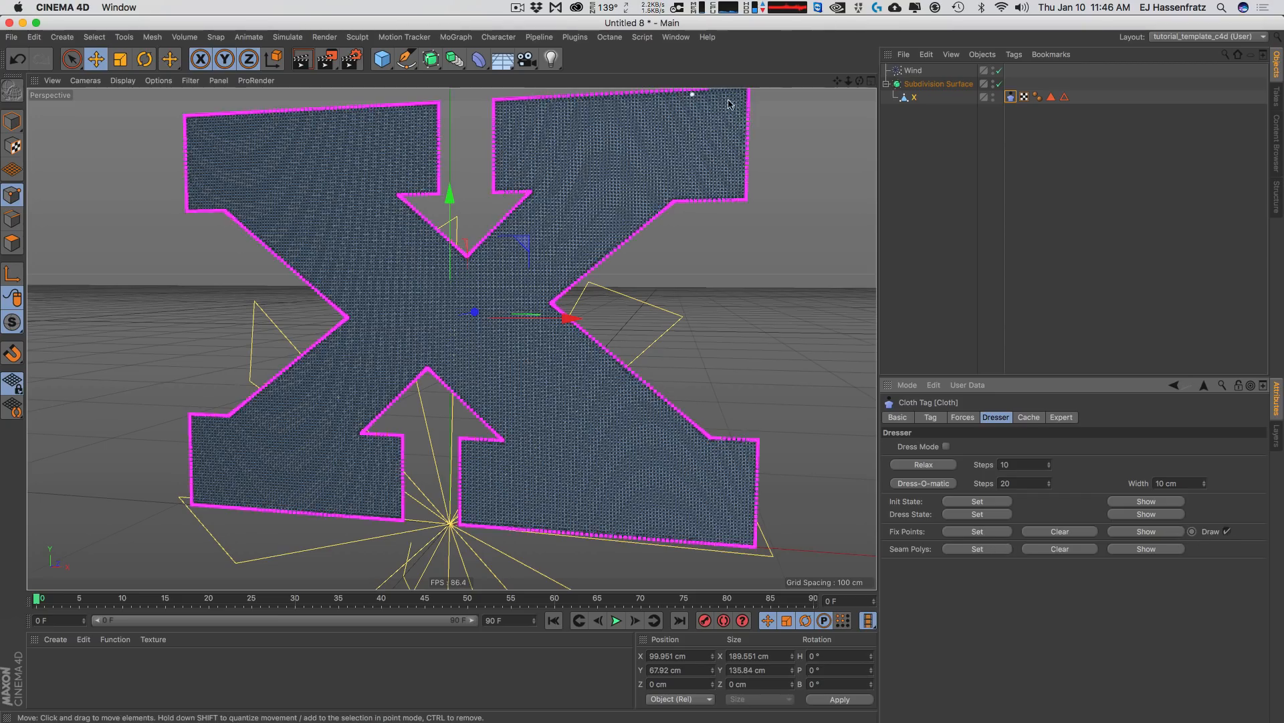
- Turn off the drawing of the fix points and play the simulation to inspect the denser inflated X
{"action": "middle_click_drag", "start_coordinate": [540, 473], "coordinate": [525, 473], "text": "alt"}
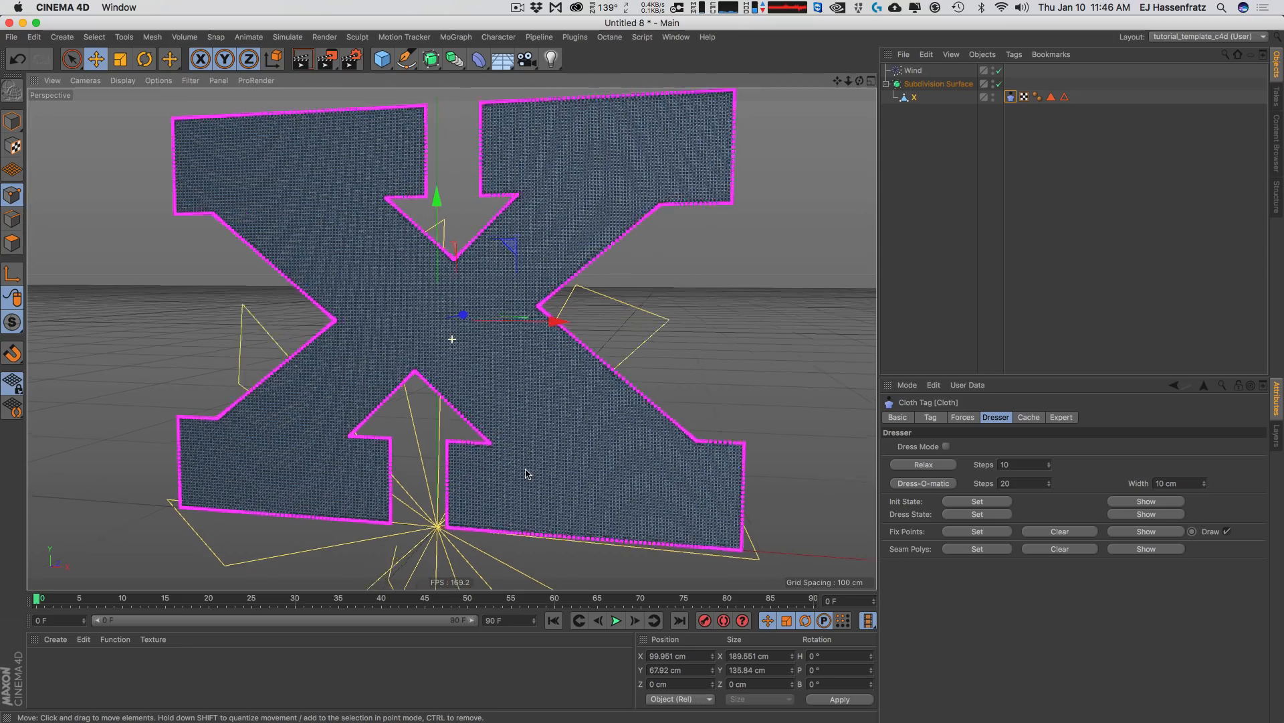
{"action": "right_click_drag", "start_coordinate": [524, 473], "coordinate": [518, 462], "text": "alt"}
{"action": "left_click", "coordinate": [1228, 532]}
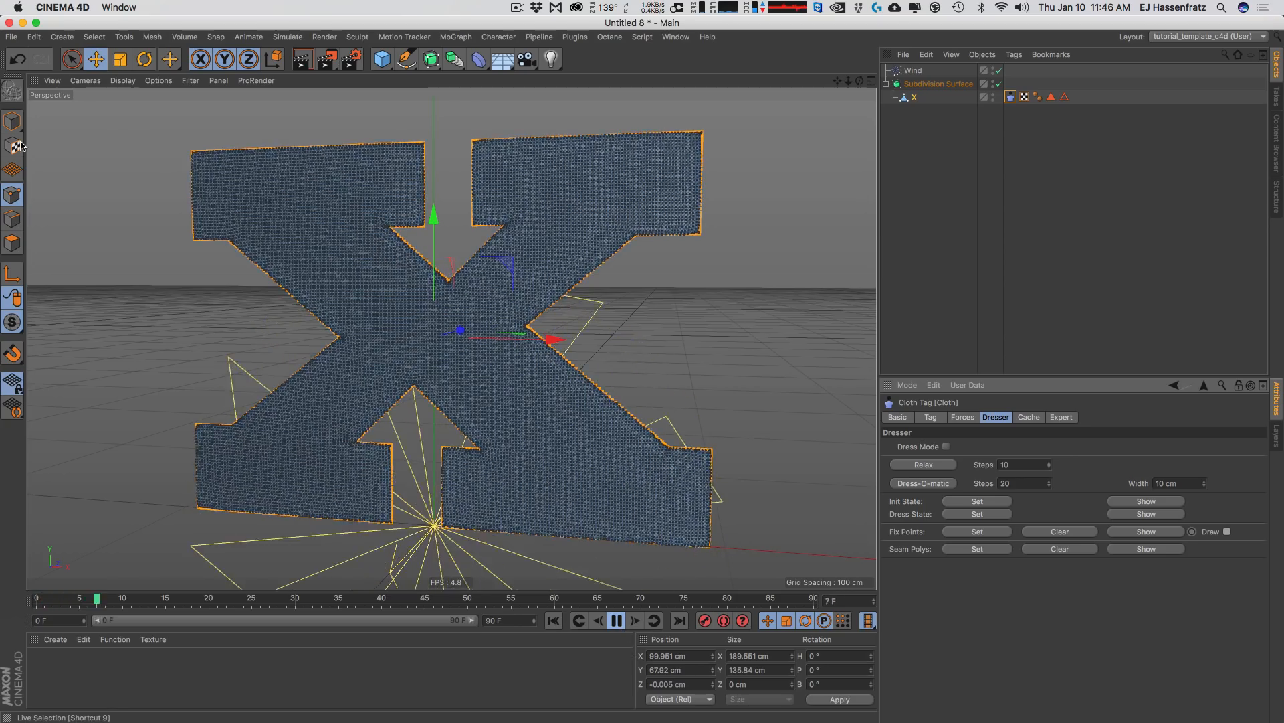
{"action": "left_click", "coordinate": [13, 122]}
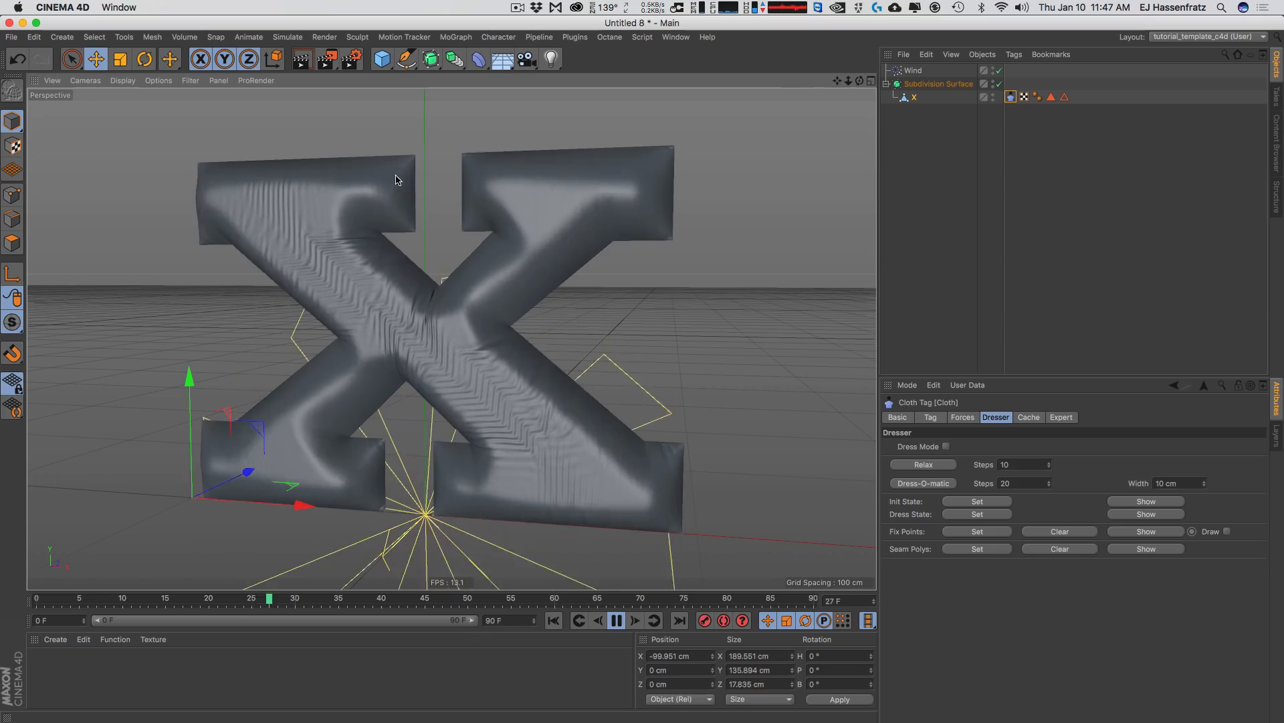
{"action": "scroll", "coordinate": [410, 152], "scroll_direction": "up", "scroll_amount": 5}
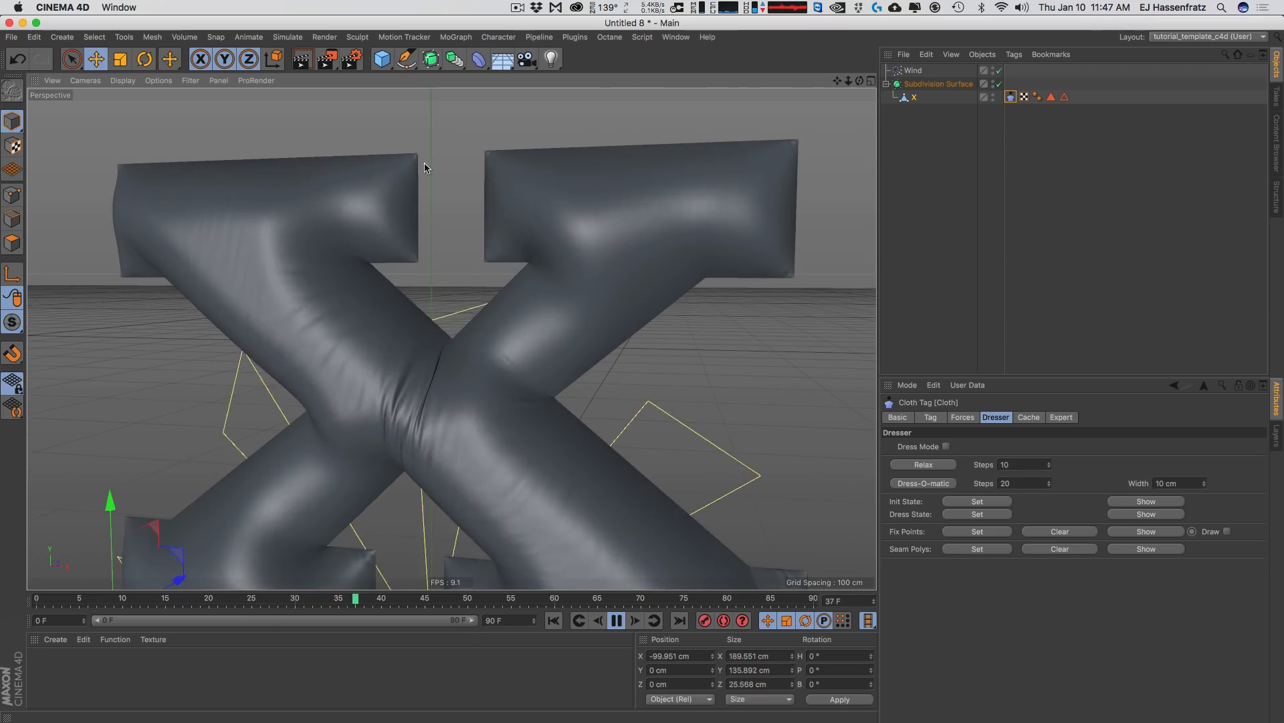
{"action": "scroll", "coordinate": [346, 287], "scroll_direction": "down", "scroll_amount": 1}
{"action": "middle_click_drag", "start_coordinate": [327, 334], "coordinate": [324, 261], "text": "alt"}
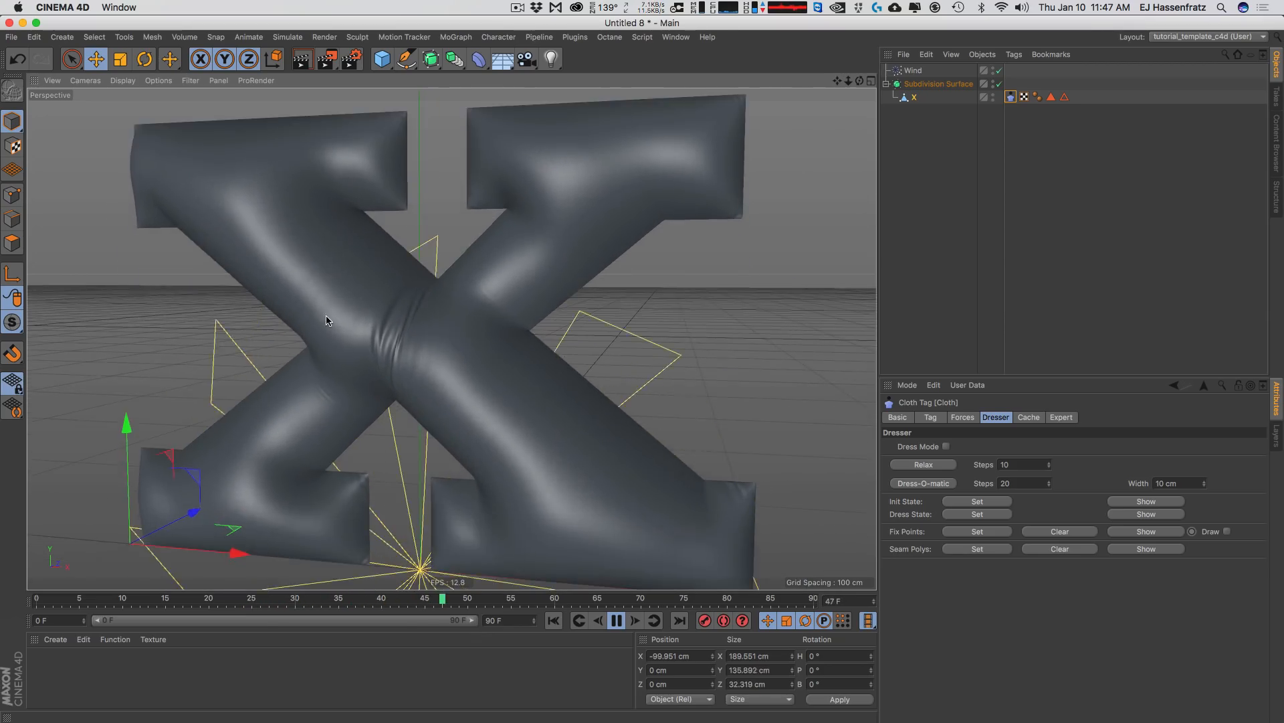
{"action": "scroll", "coordinate": [337, 305], "scroll_direction": "down", "scroll_amount": 3}
{"action": "left_click_drag", "start_coordinate": [608, 284], "coordinate": [515, 358], "text": "alt"}
- Set the Wind object's Wind Speed to 10 cm
{"action": "left_click", "coordinate": [914, 71]}
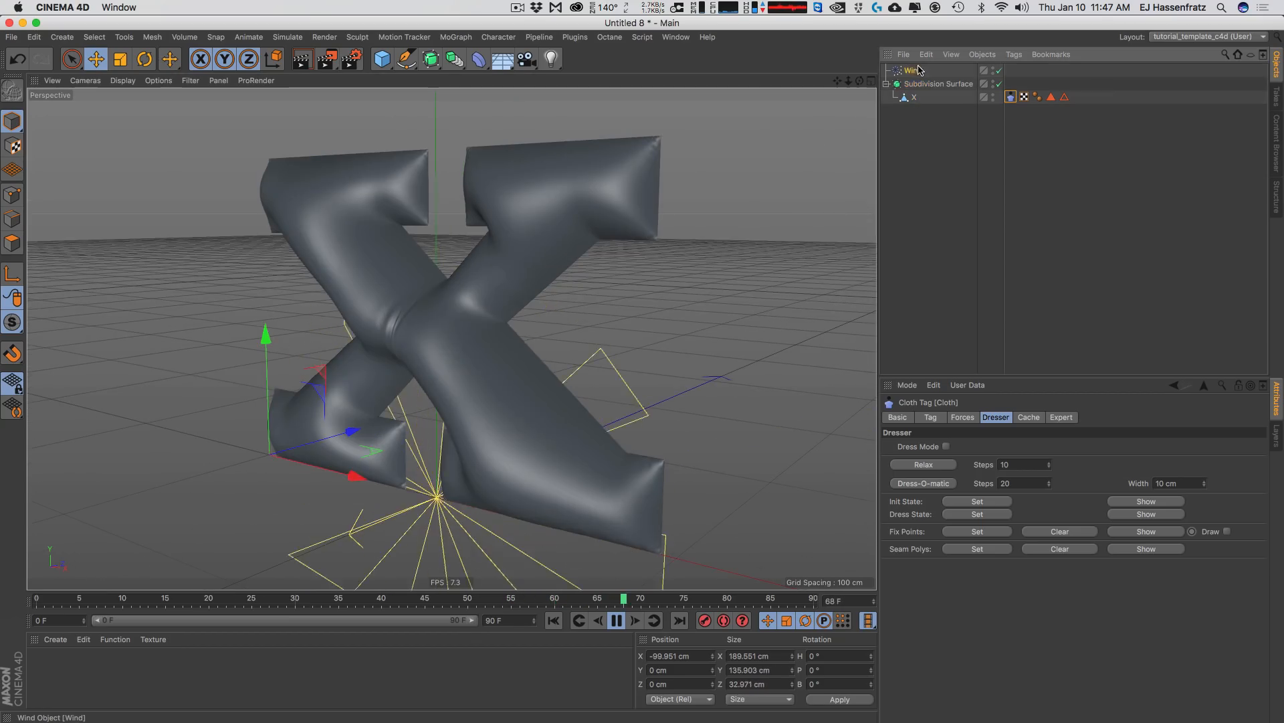
{"action": "double_click", "coordinate": [1009, 448]}
{"action": "type", "text": "10"}
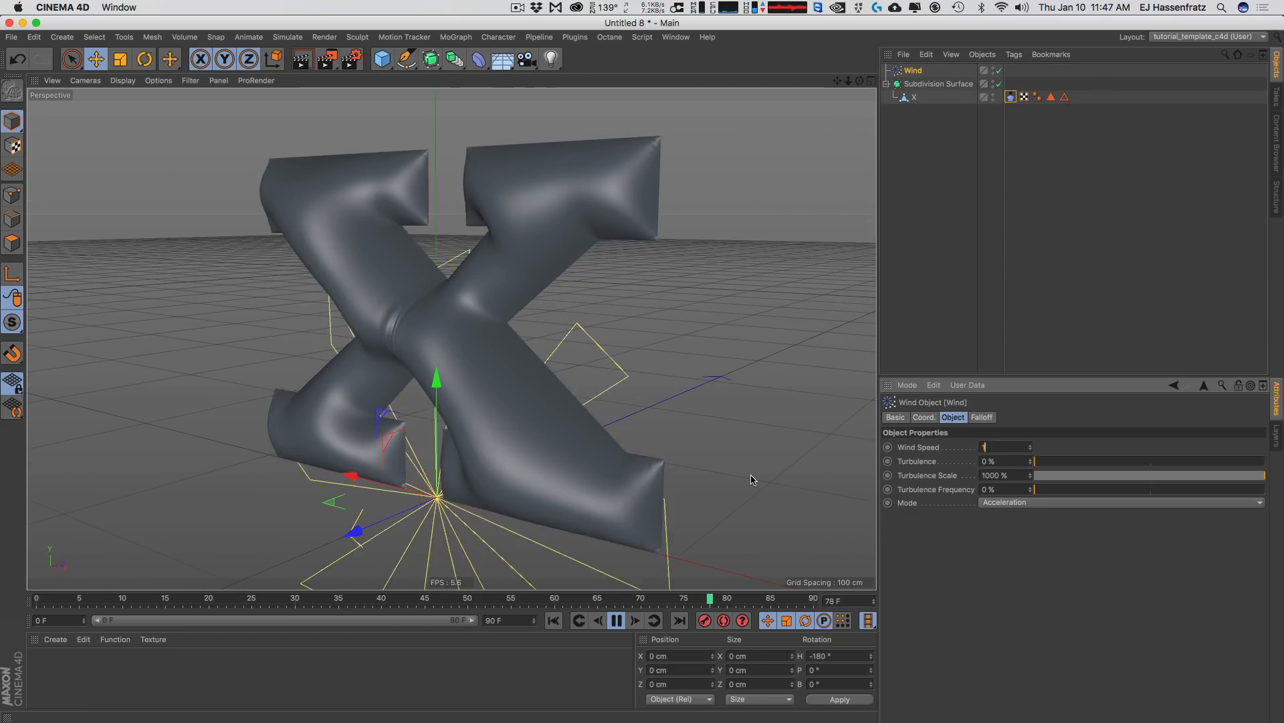
{"action": "key", "text": "Return"}
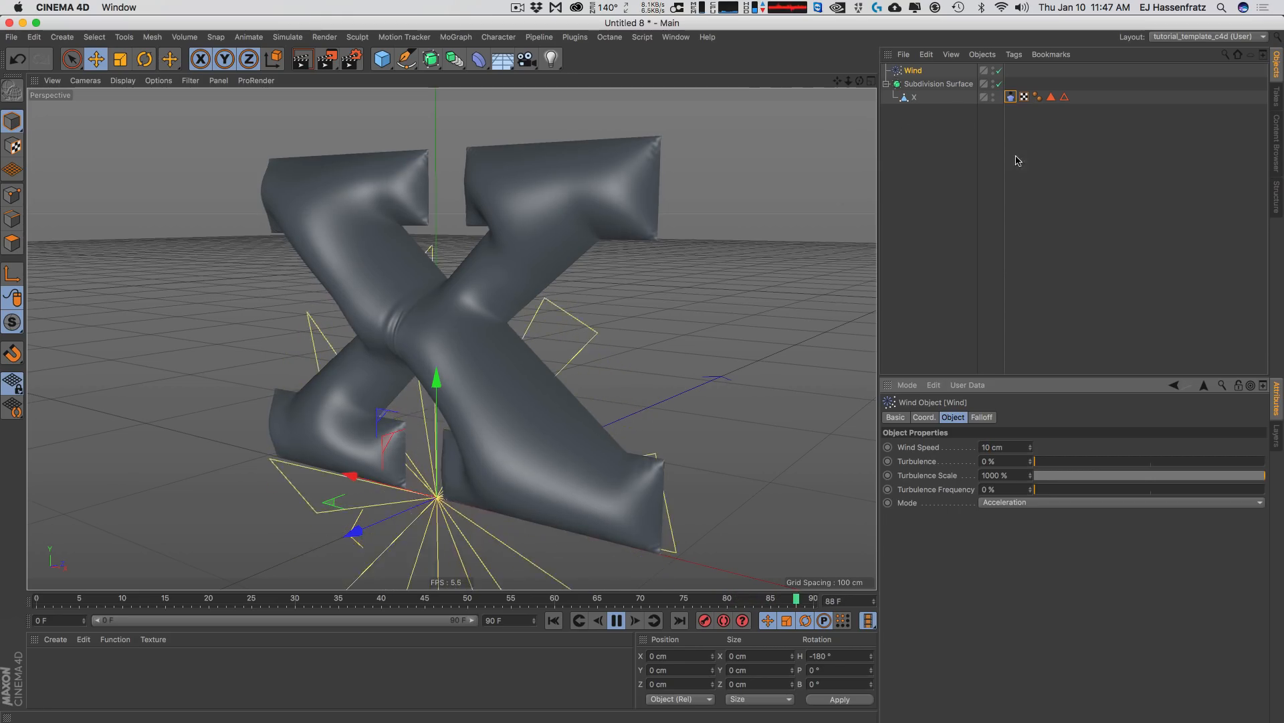
- Set the Stiffness of the X's Cloth tag to 95 % and inspect the simulated wrinkles
{"action": "left_click", "coordinate": [1010, 97]}
{"action": "left_click", "coordinate": [963, 416]}
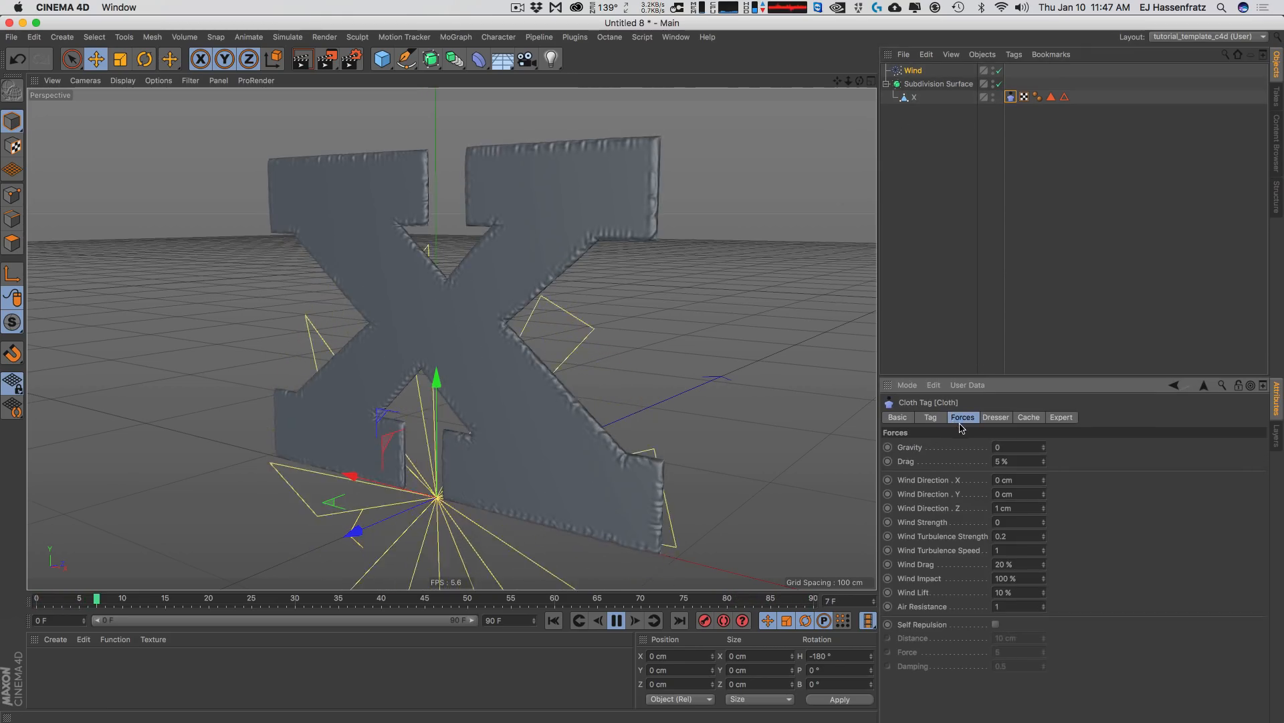
{"action": "left_click", "coordinate": [930, 417]}
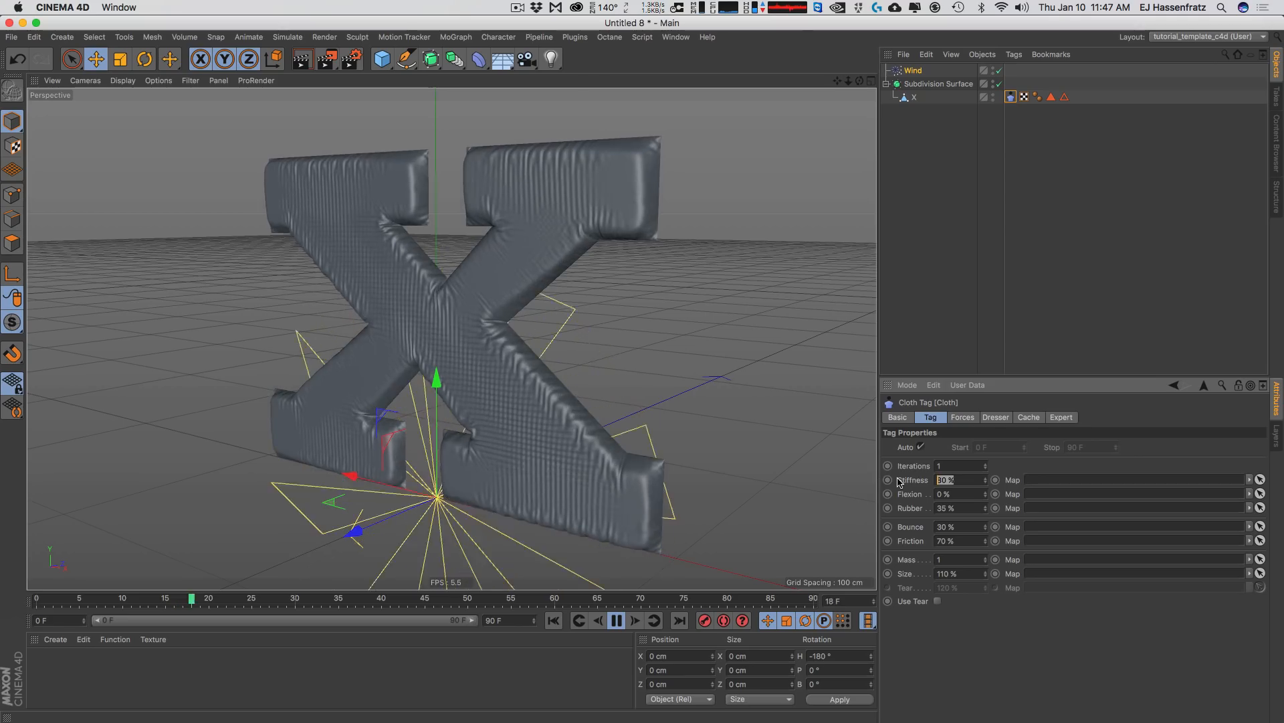
{"action": "type", "text": "95"}
{"action": "key", "text": "Return"}
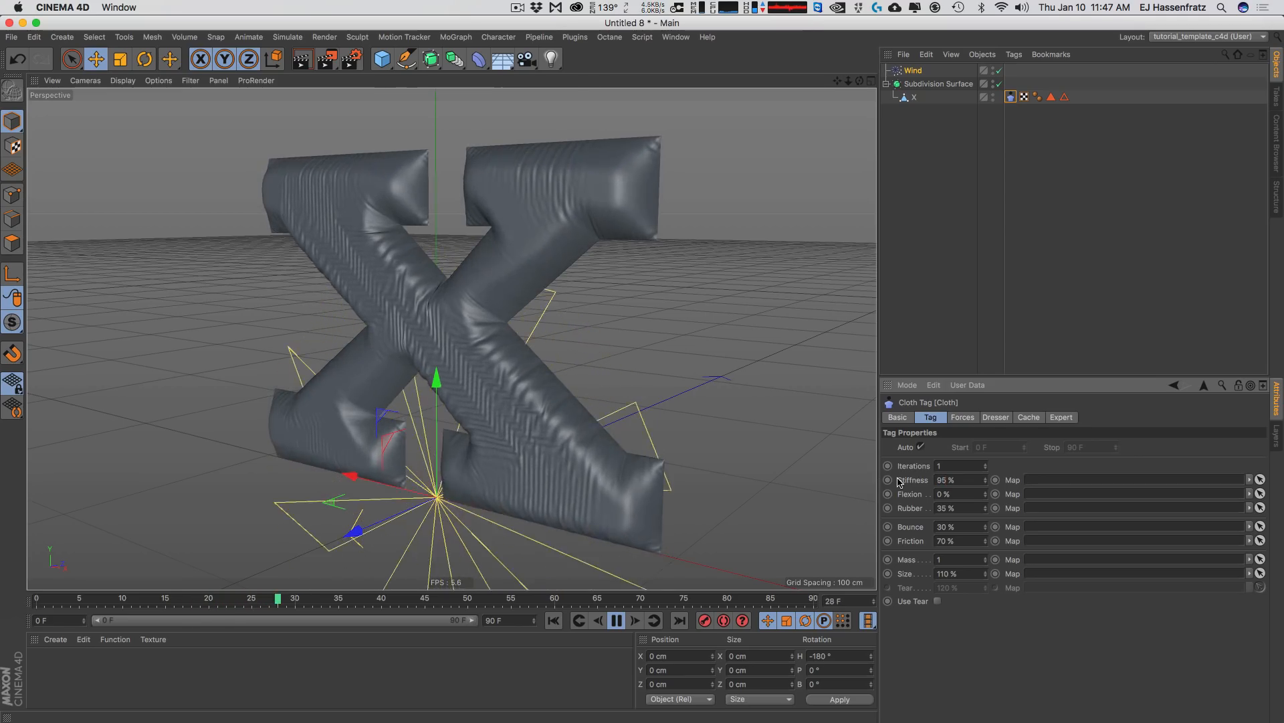
{"action": "left_click_drag", "start_coordinate": [462, 427], "coordinate": [644, 471], "text": "alt"}
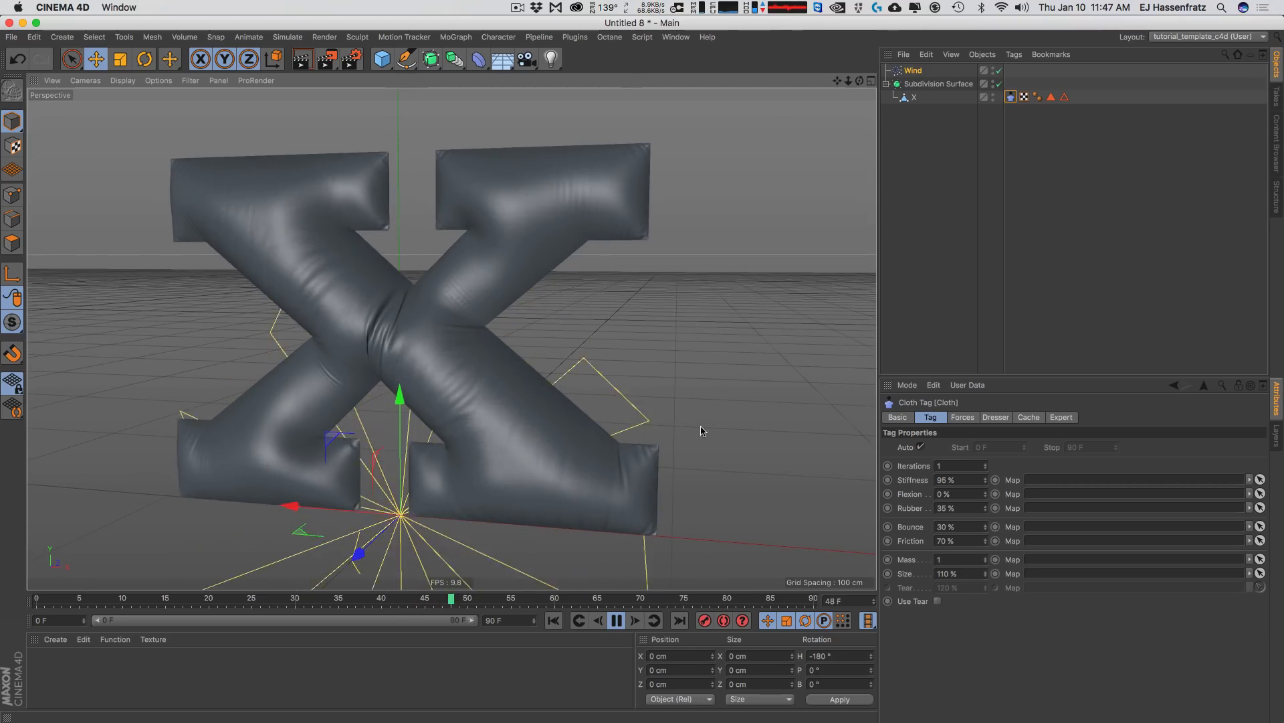
- Set the Cloth tag's Rubber to 20 %
{"action": "double_click", "coordinate": [945, 507]}
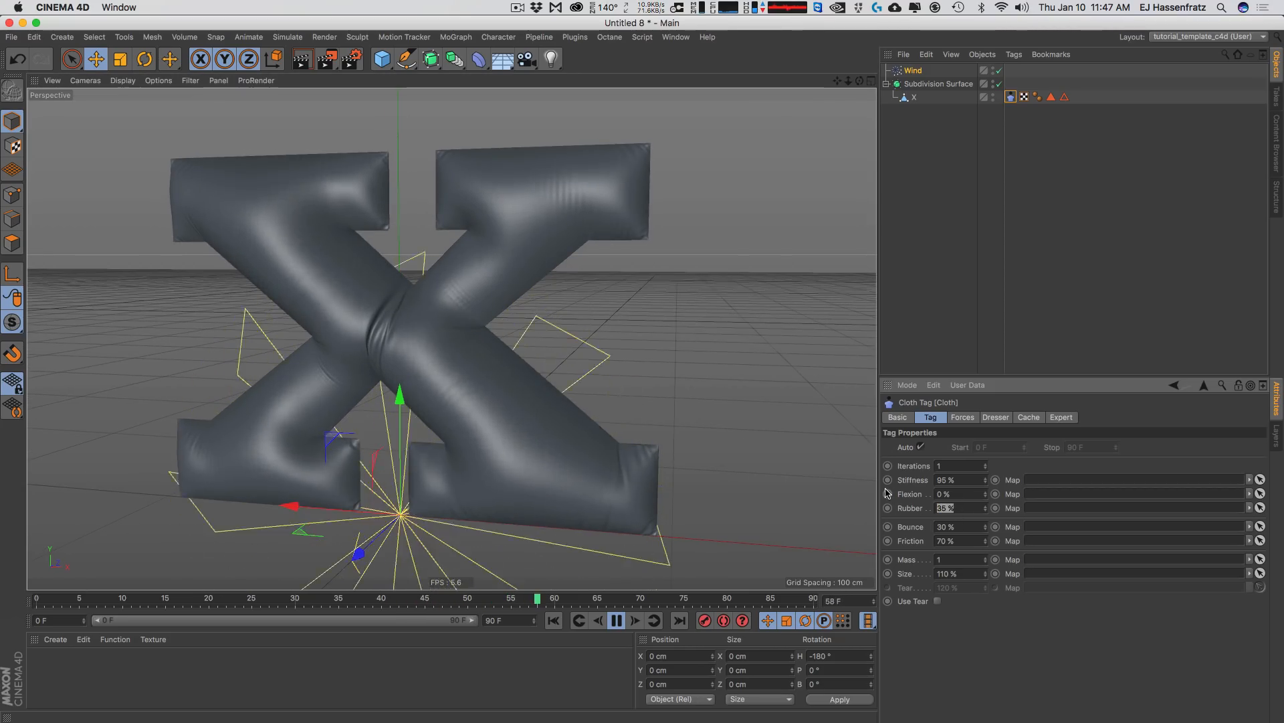
{"action": "type", "text": "20"}
{"action": "key", "text": "Return"}
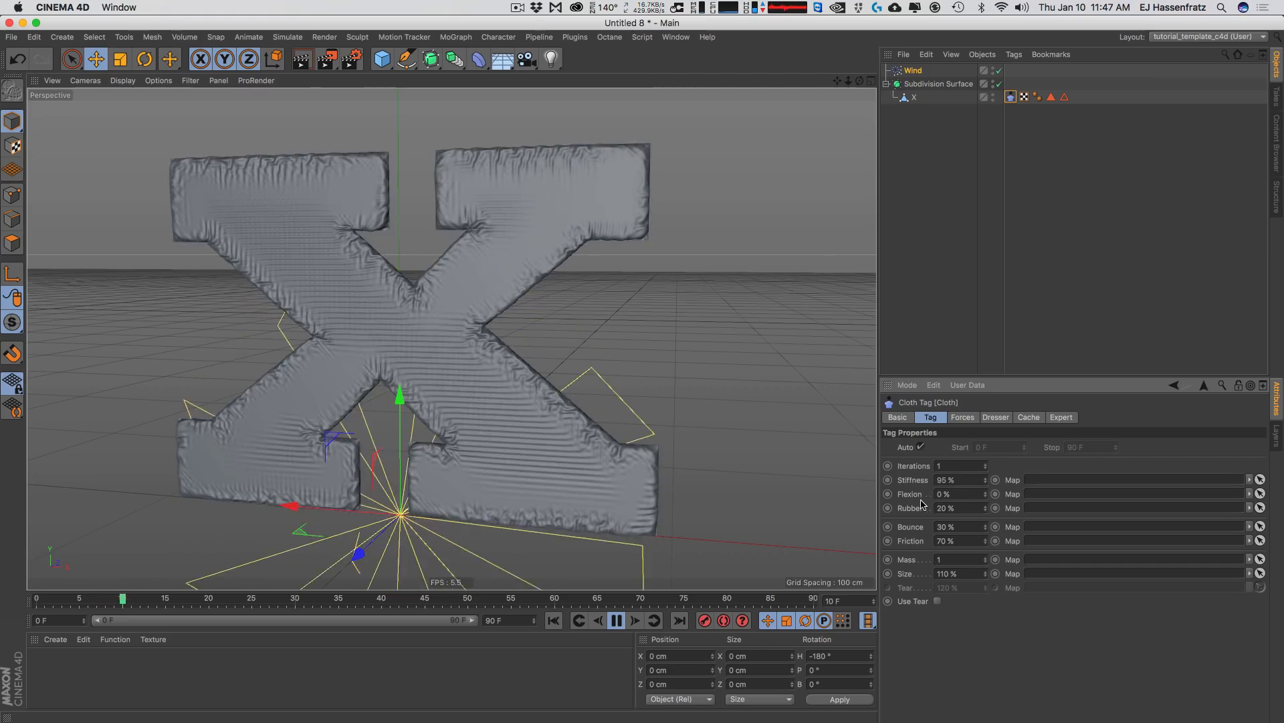
- Lower the Cloth tag's Rubber to 10 % and replay the simulation from the first frame
{"action": "left_click_drag", "start_coordinate": [958, 509], "coordinate": [910, 515]}
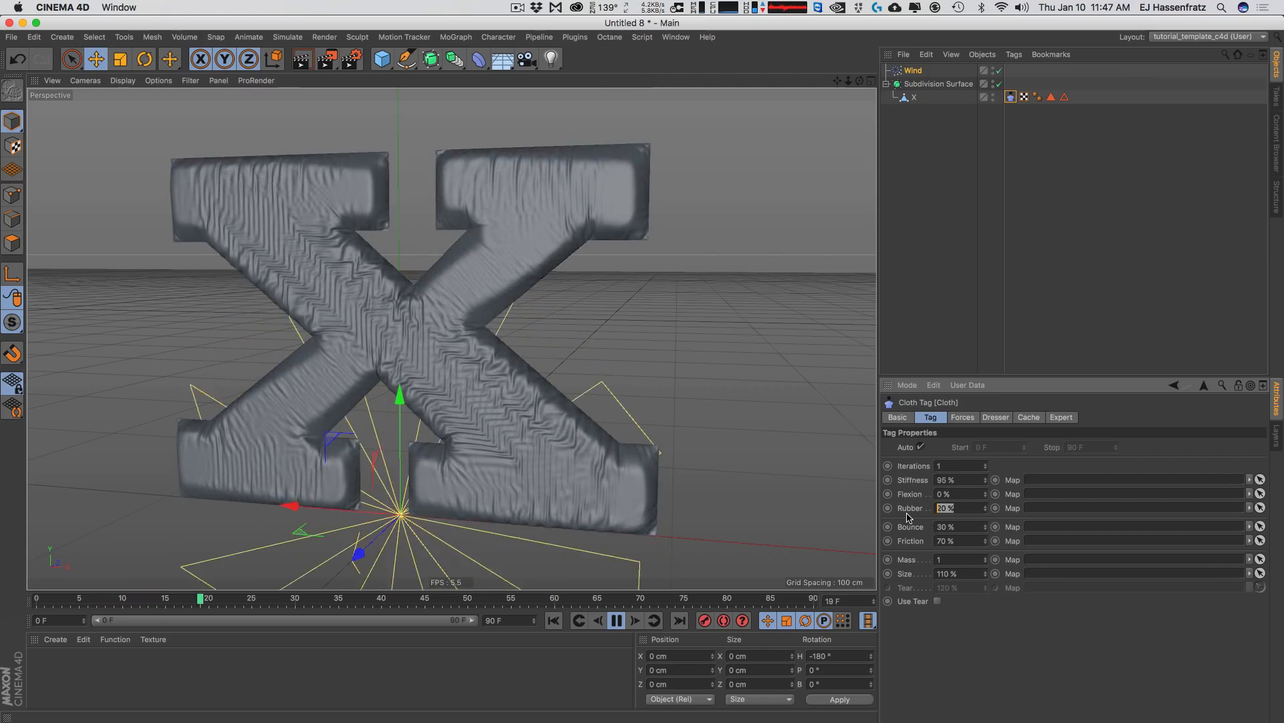
{"action": "key", "text": "F8"}
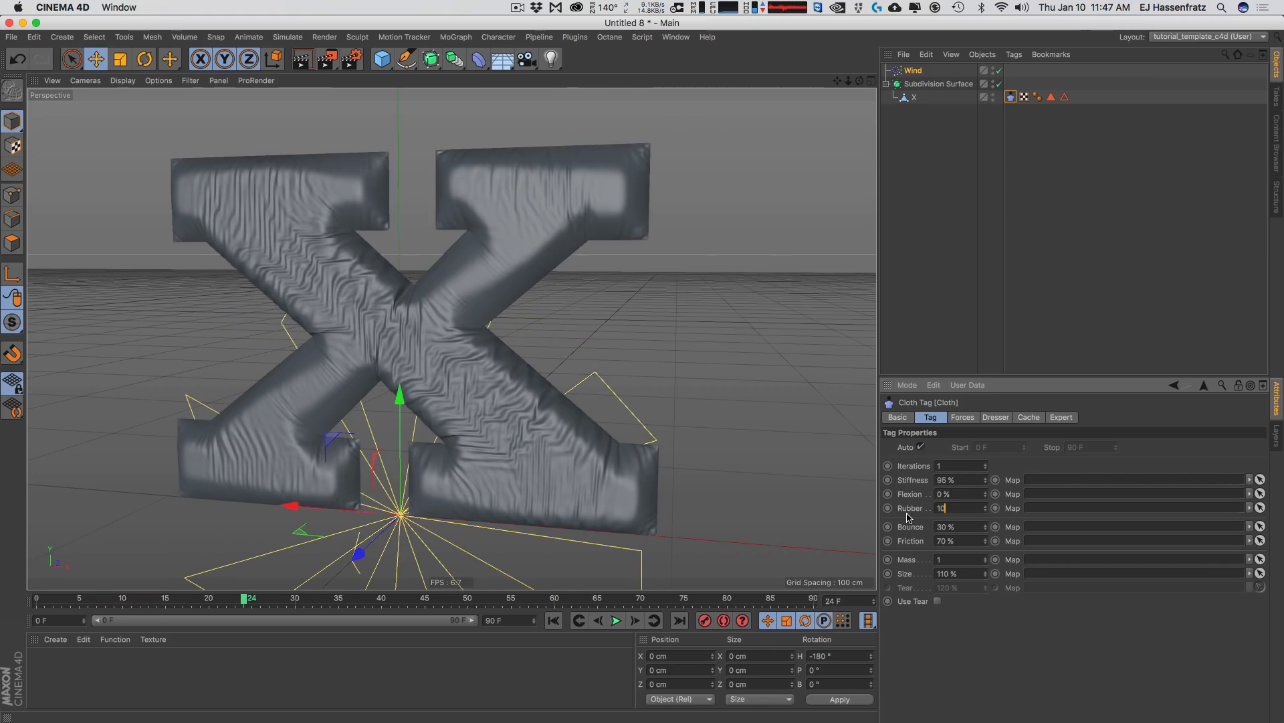
{"action": "type", "text": "10"}
{"action": "key", "text": "Return"}
{"action": "left_click", "coordinate": [554, 621]}
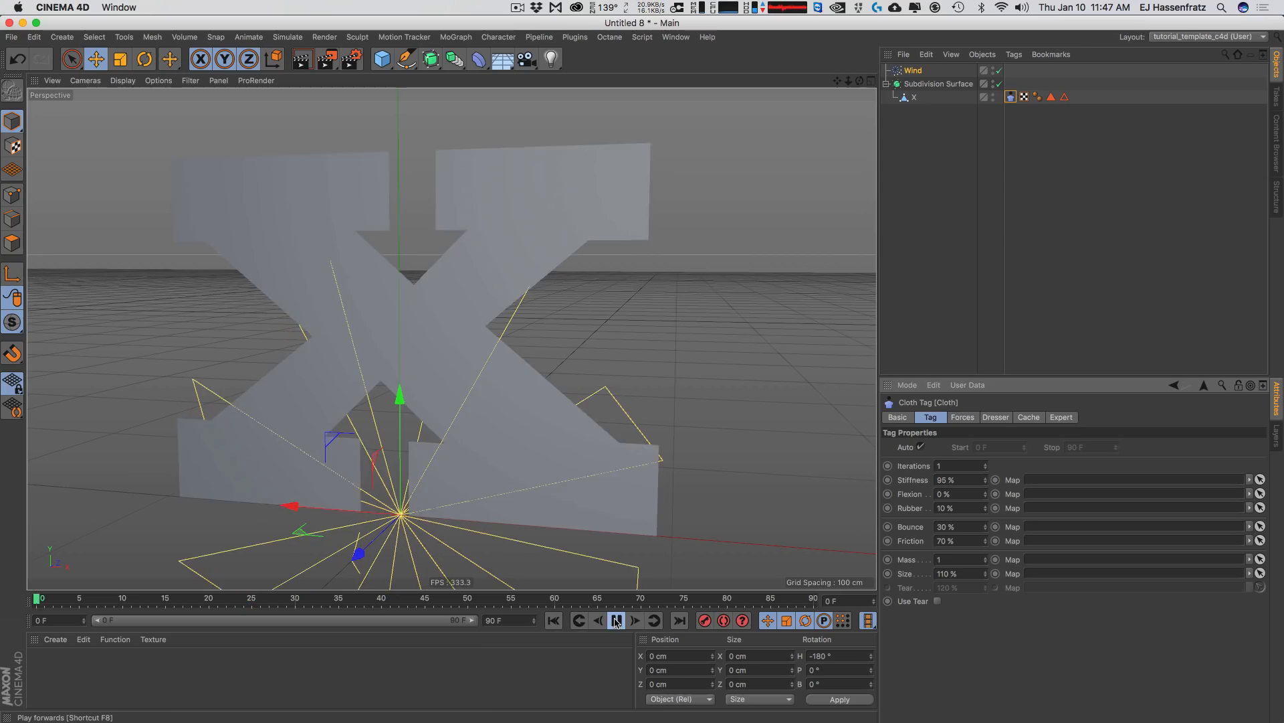
{"action": "key", "text": "F8"}
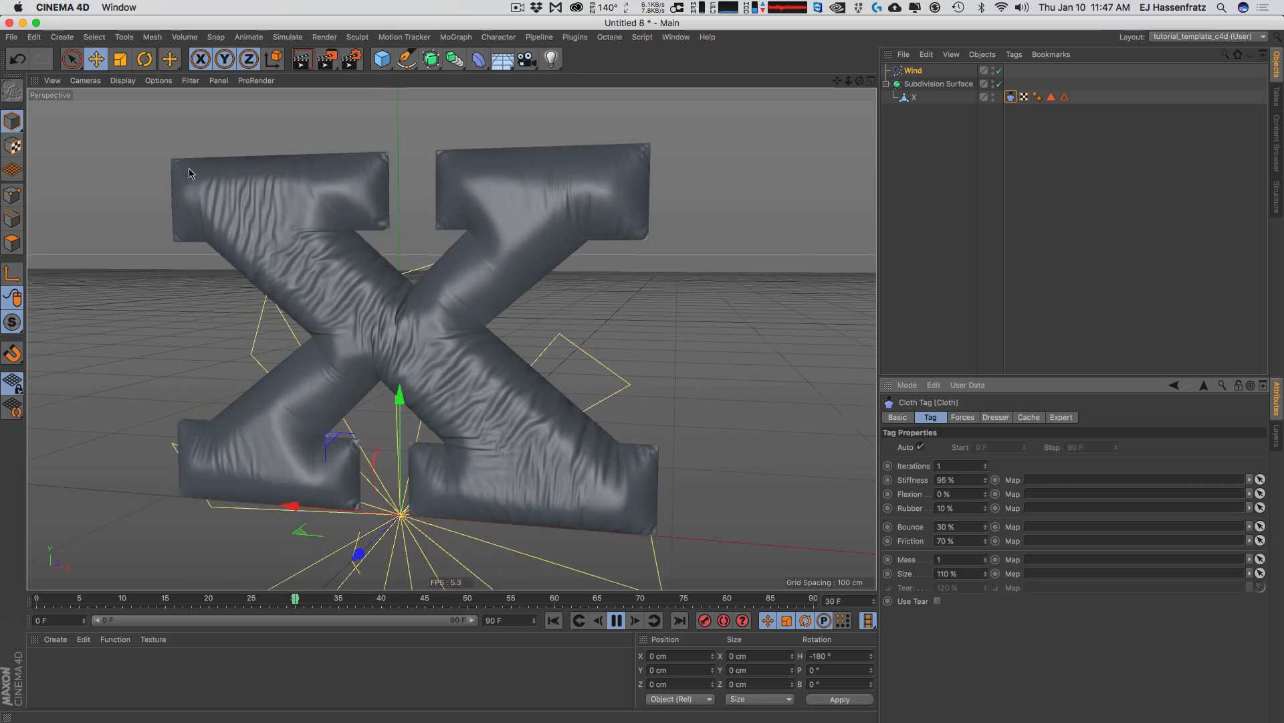
- Stop the simulation at frame 60 and inspect the wrinkled X from several angles
{"action": "mouse_move", "coordinate": [270, 252]}
{"action": "left_mouse_down", "text": "alt"}
{"action": "mouse_move", "coordinate": [318, 238]}
{"action": "mouse_move", "coordinate": [158, 226]}
{"action": "mouse_move", "coordinate": [338, 261]}
{"action": "mouse_move", "coordinate": [288, 261]}
{"action": "left_mouse_up", "text": "alt"}
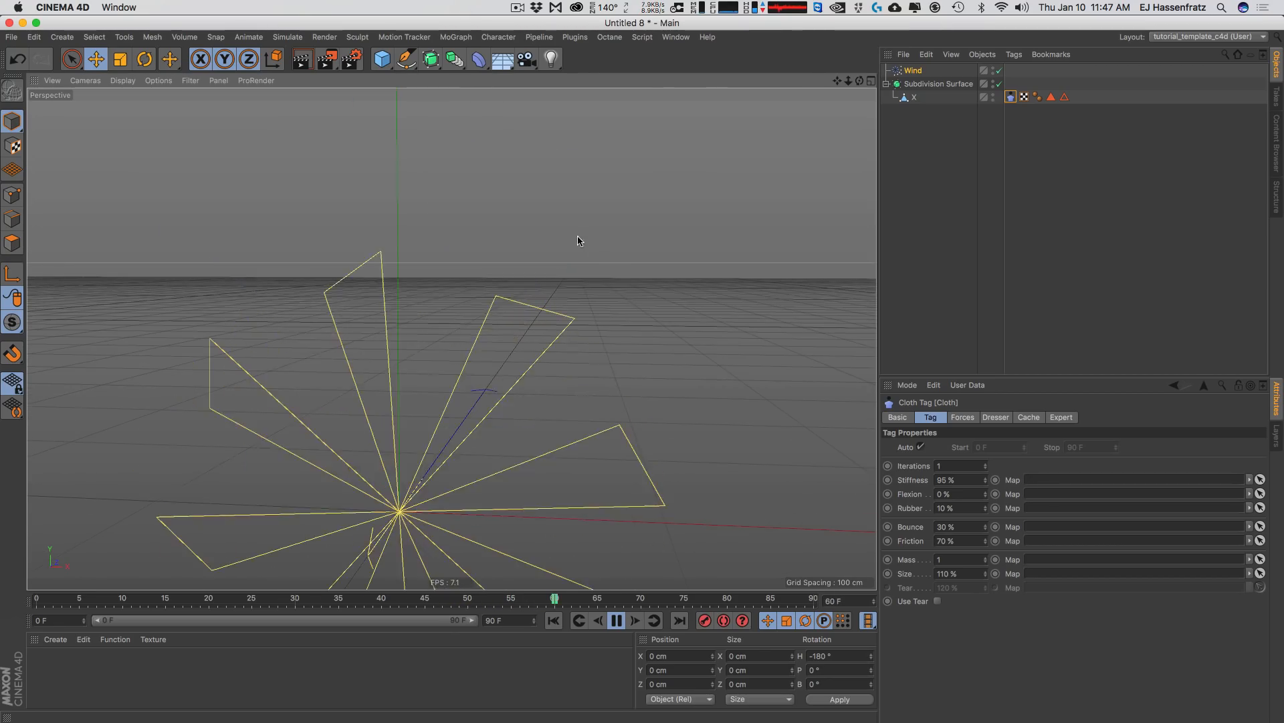
{"action": "key", "text": "F8"}
{"action": "left_click_drag", "start_coordinate": [418, 304], "coordinate": [507, 288], "text": "alt"}
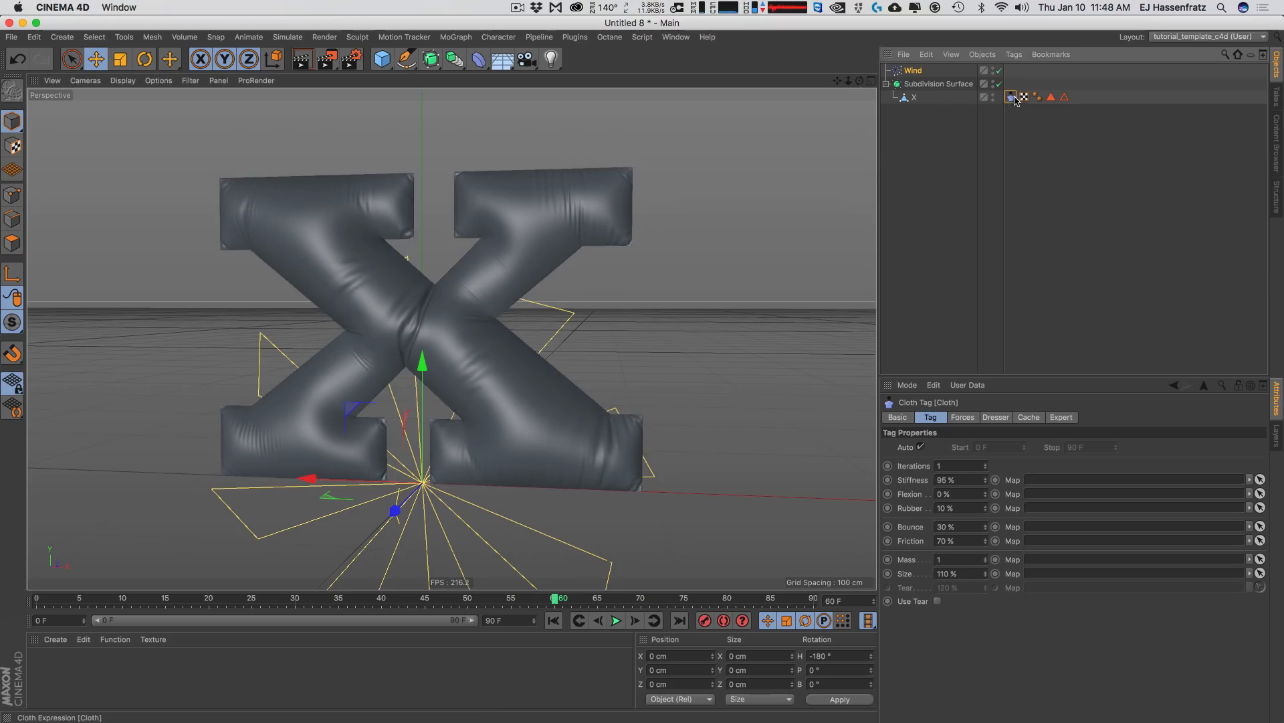
{"action": "left_click_drag", "start_coordinate": [478, 221], "coordinate": [493, 228], "text": "alt"}
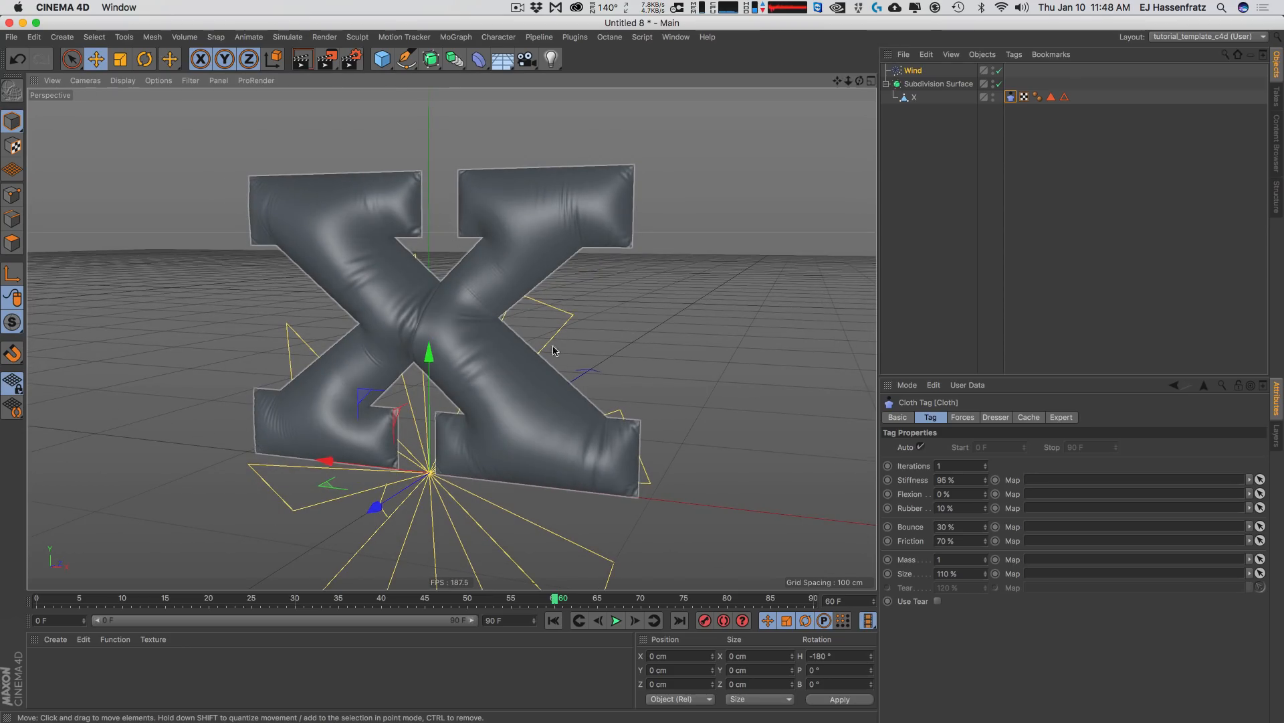
- Duplicate the Subdivision Surface with the inflated X in its current state, leaving the original hidden
{"action": "left_click", "coordinate": [956, 84]}
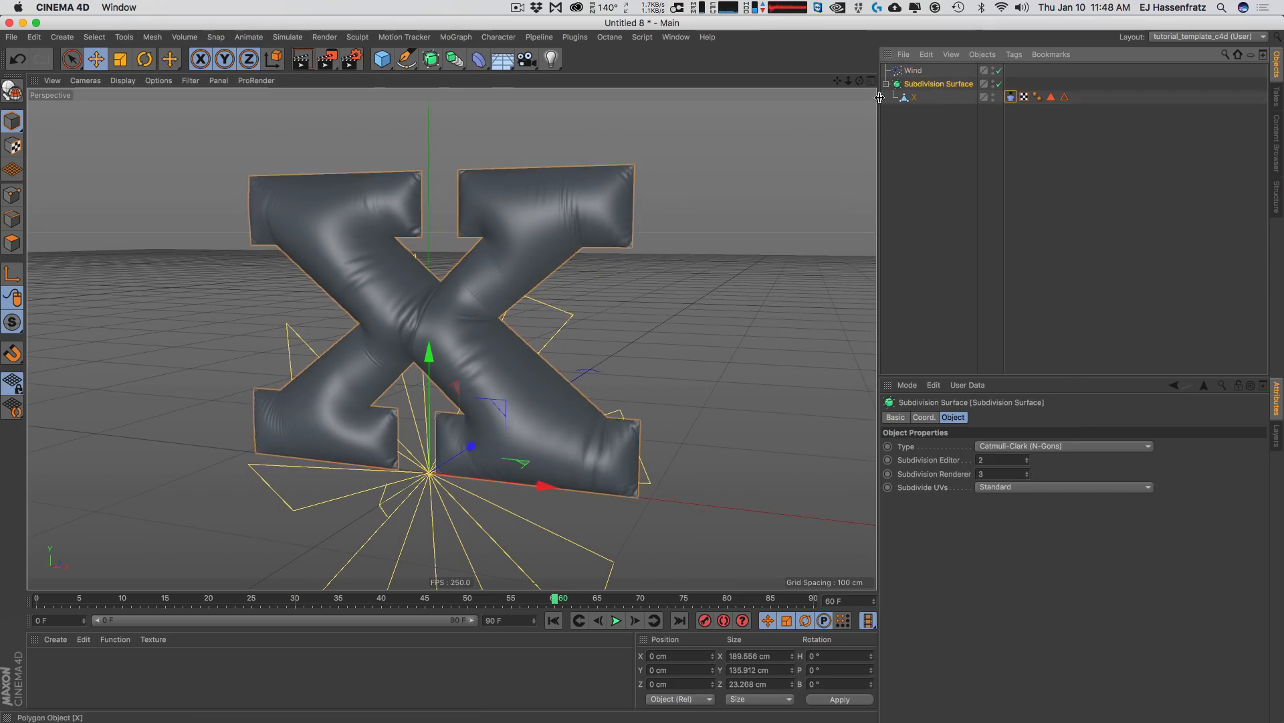
{"action": "left_click_drag", "start_coordinate": [945, 101], "coordinate": [953, 163], "text": "ctrl"}
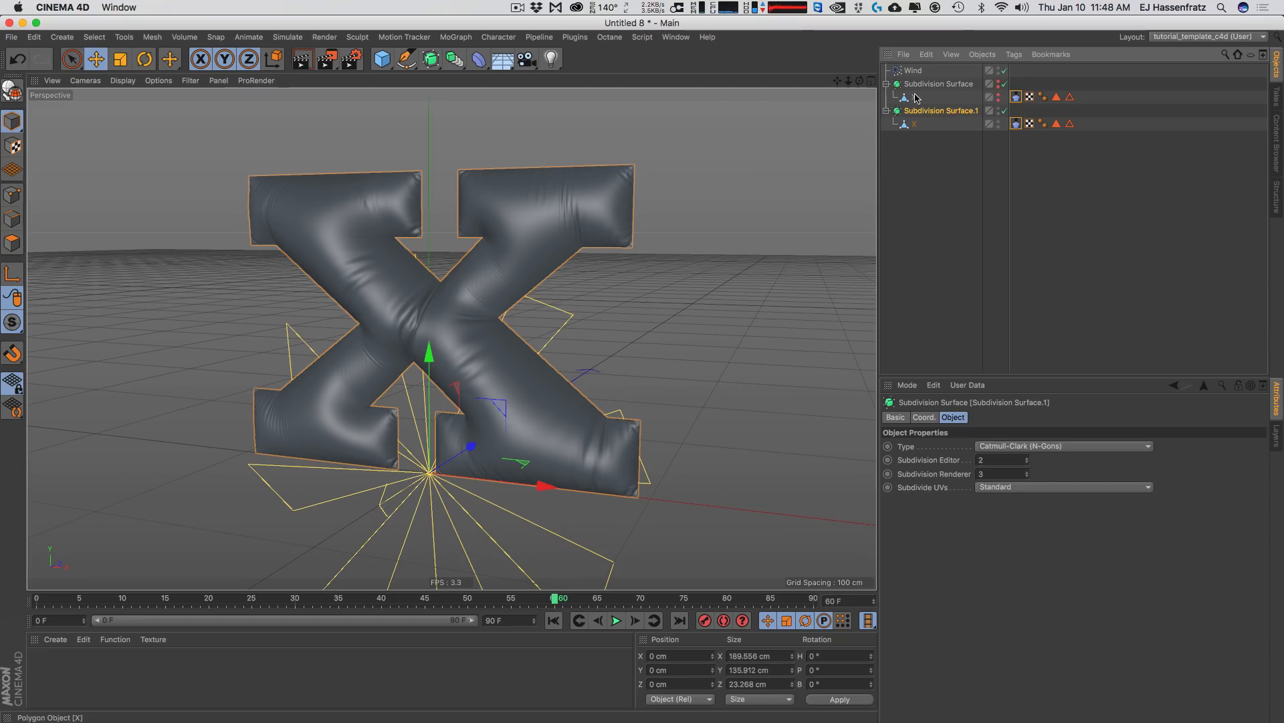
- Delete the Cloth tag from the duplicated X and scrub the timeline to check that its shape stays frozen
{"action": "left_click", "coordinate": [1016, 123]}
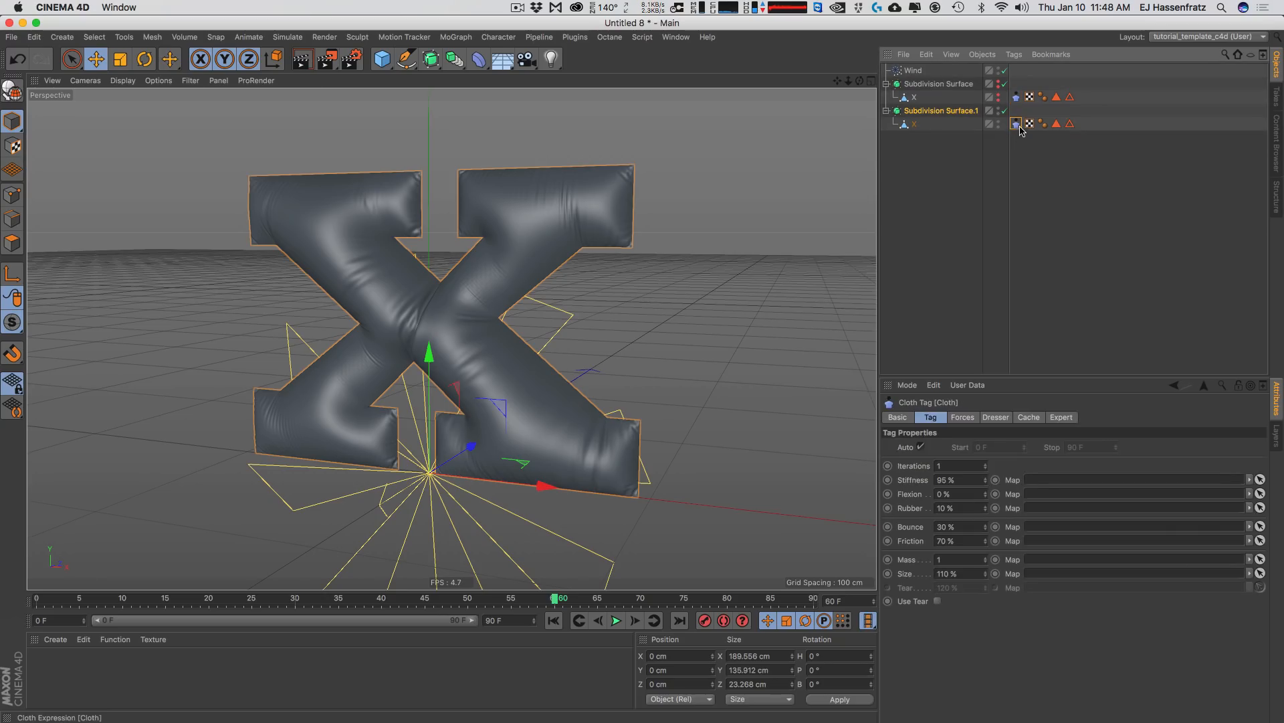
{"action": "left_click", "coordinate": [1028, 417]}
{"action": "left_click", "coordinate": [996, 417]}
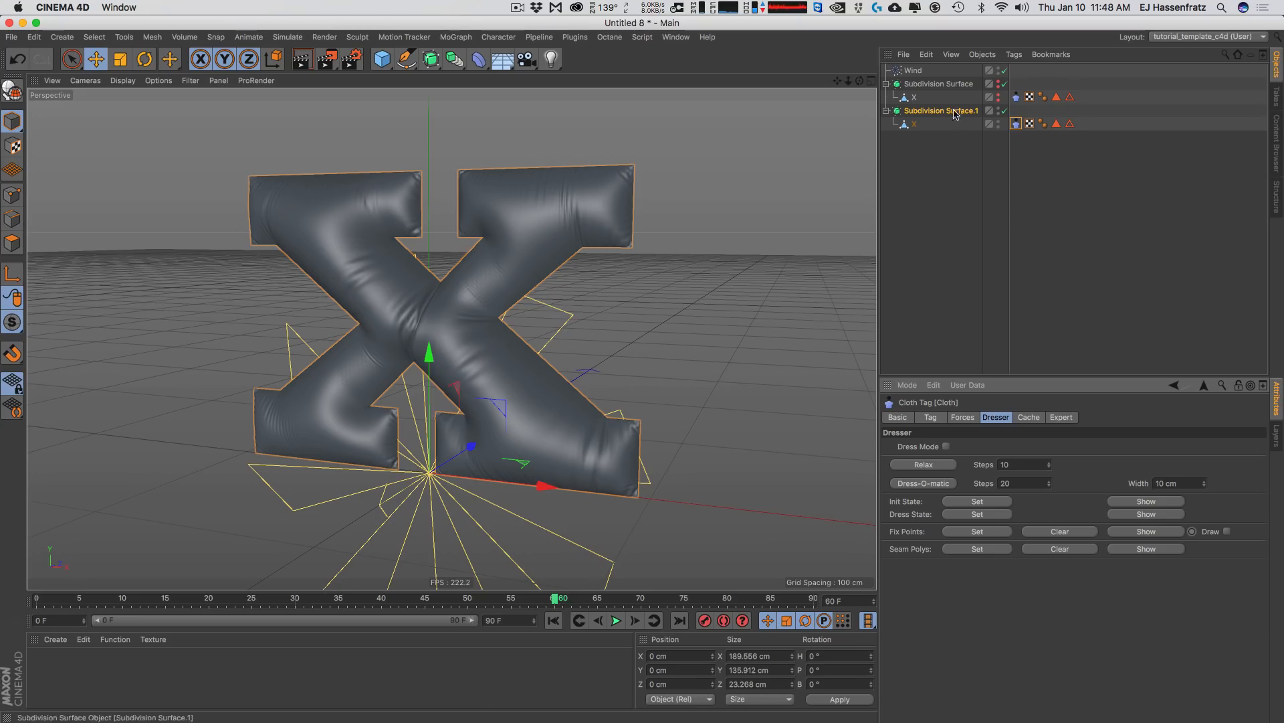
{"action": "left_click", "coordinate": [1016, 124]}
{"action": "key", "text": "BackSpace"}
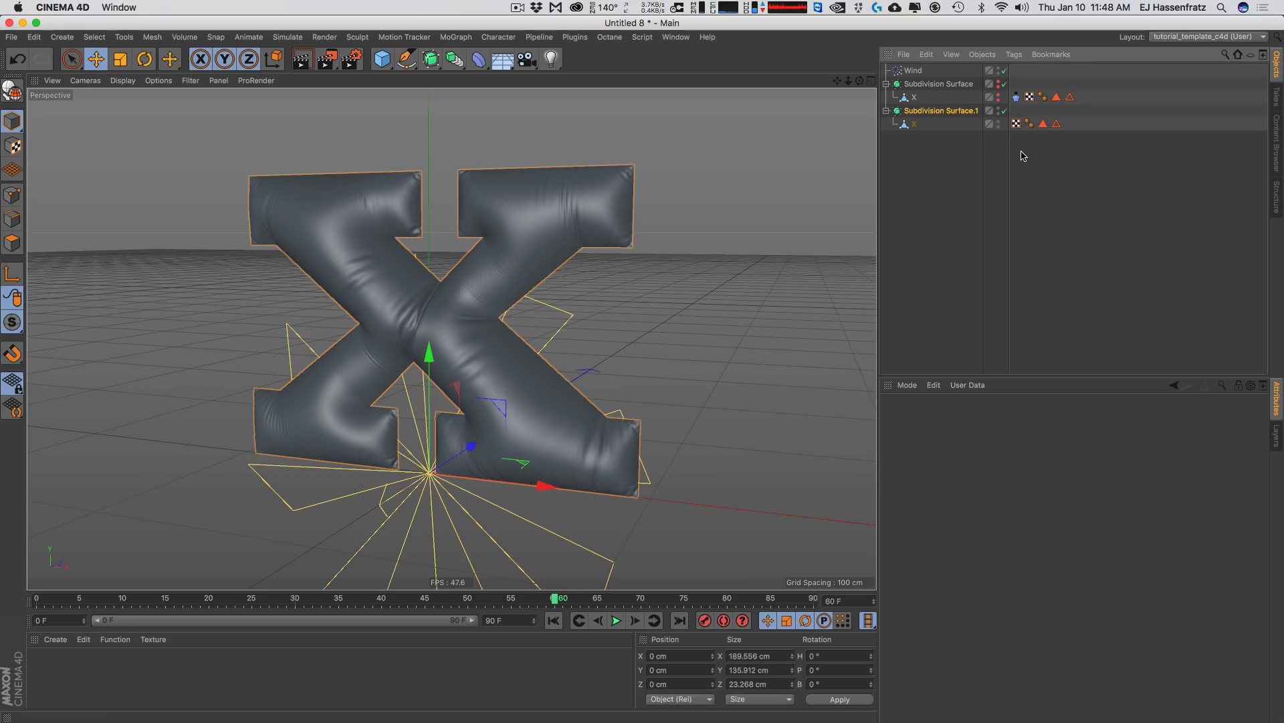
{"action": "left_click_drag", "start_coordinate": [525, 269], "coordinate": [487, 279], "text": "alt"}
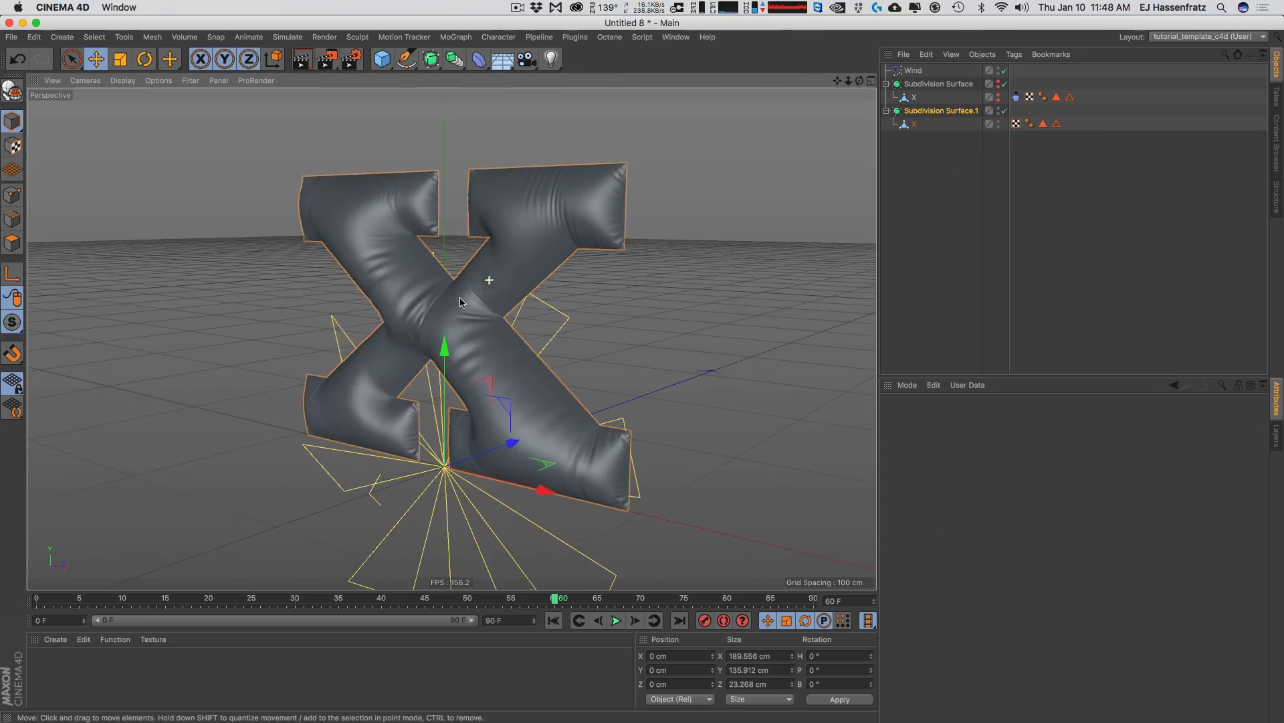
{"action": "left_click_drag", "start_coordinate": [460, 602], "coordinate": [89, 600]}
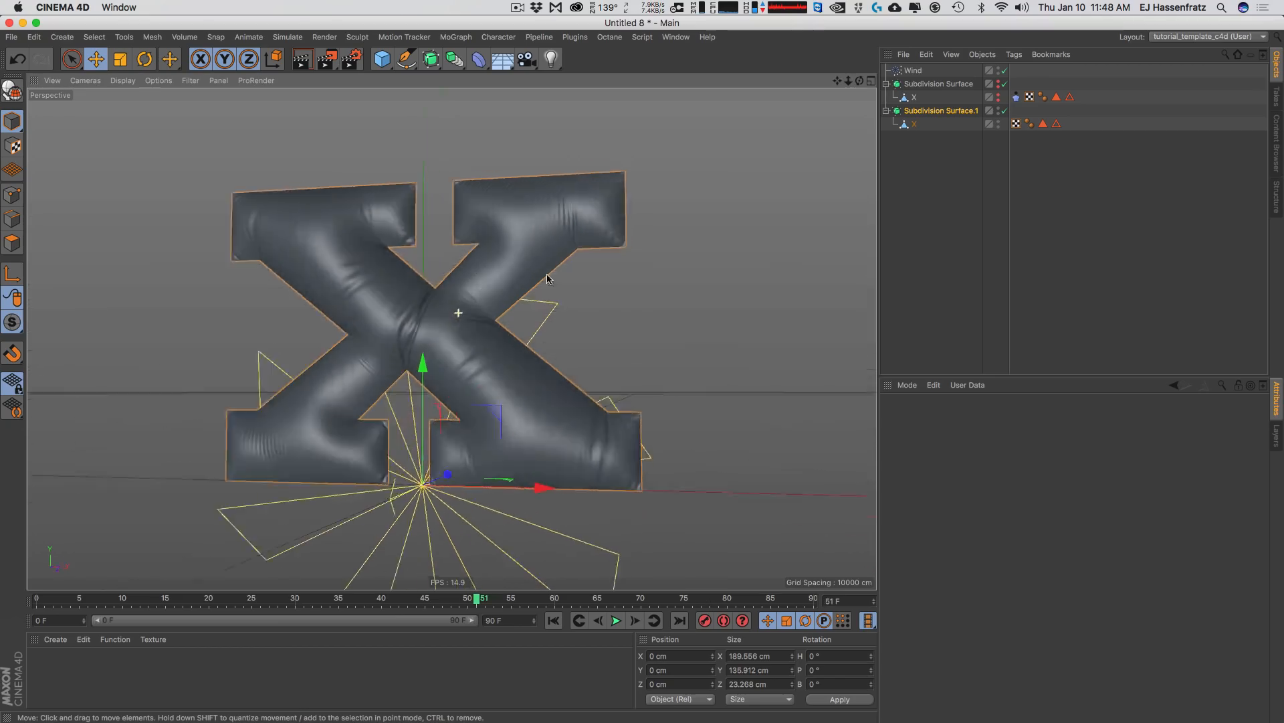
{"action": "left_click_drag", "start_coordinate": [458, 312], "coordinate": [510, 335], "text": "alt"}
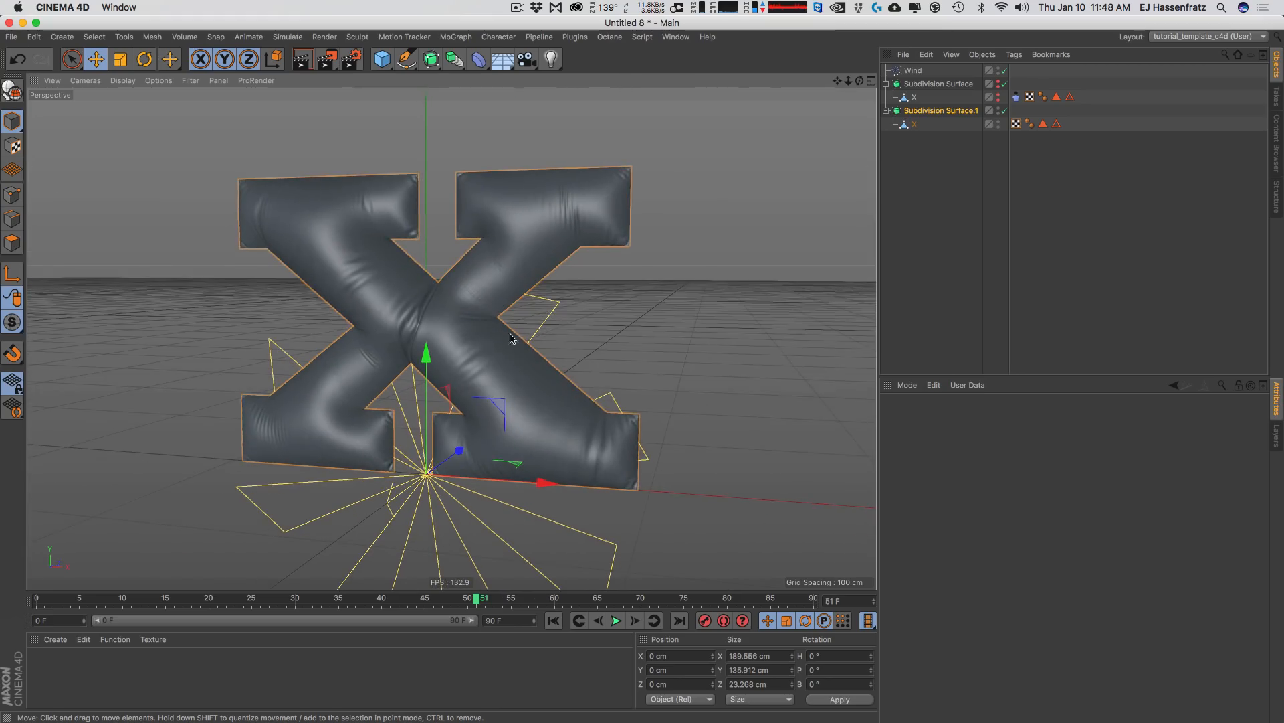
- Put the duplicated X under a Symmetry object with Mirror Plane XY and inspect the mirrored letter from several angles
{"action": "left_click_drag", "start_coordinate": [433, 68], "coordinate": [597, 122]}
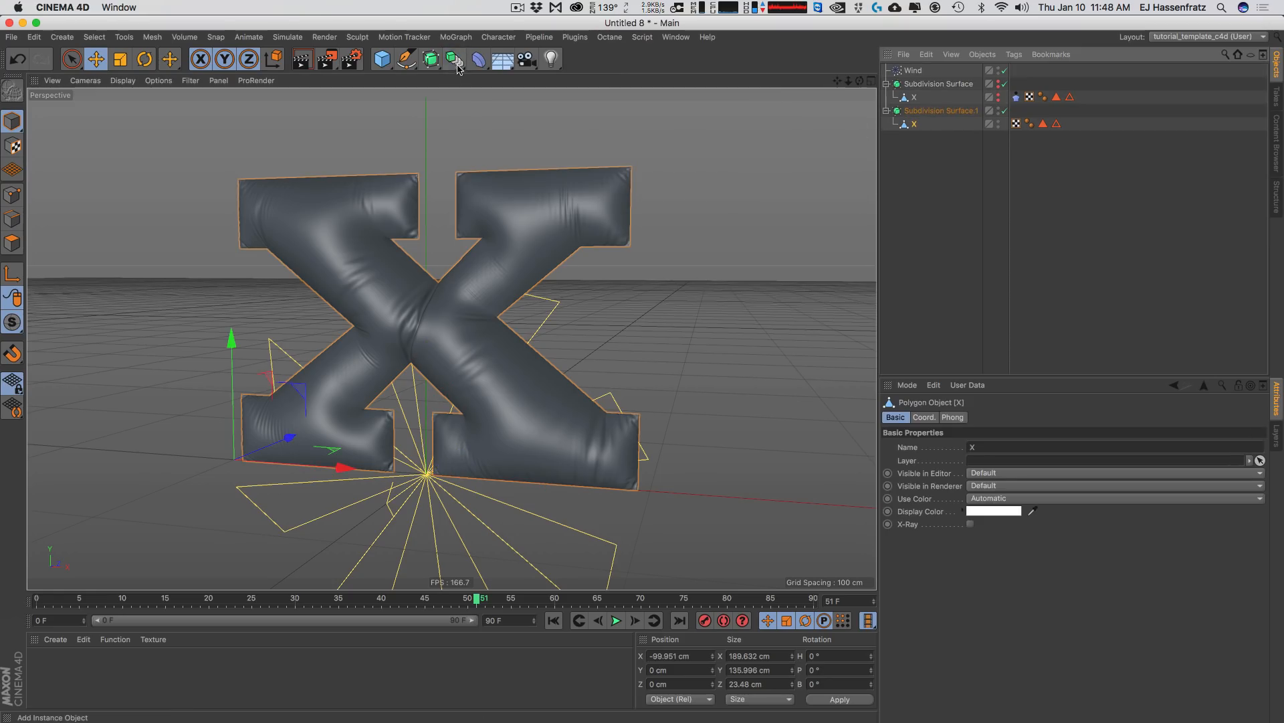
{"action": "left_click_drag", "start_coordinate": [458, 68], "coordinate": [617, 125]}
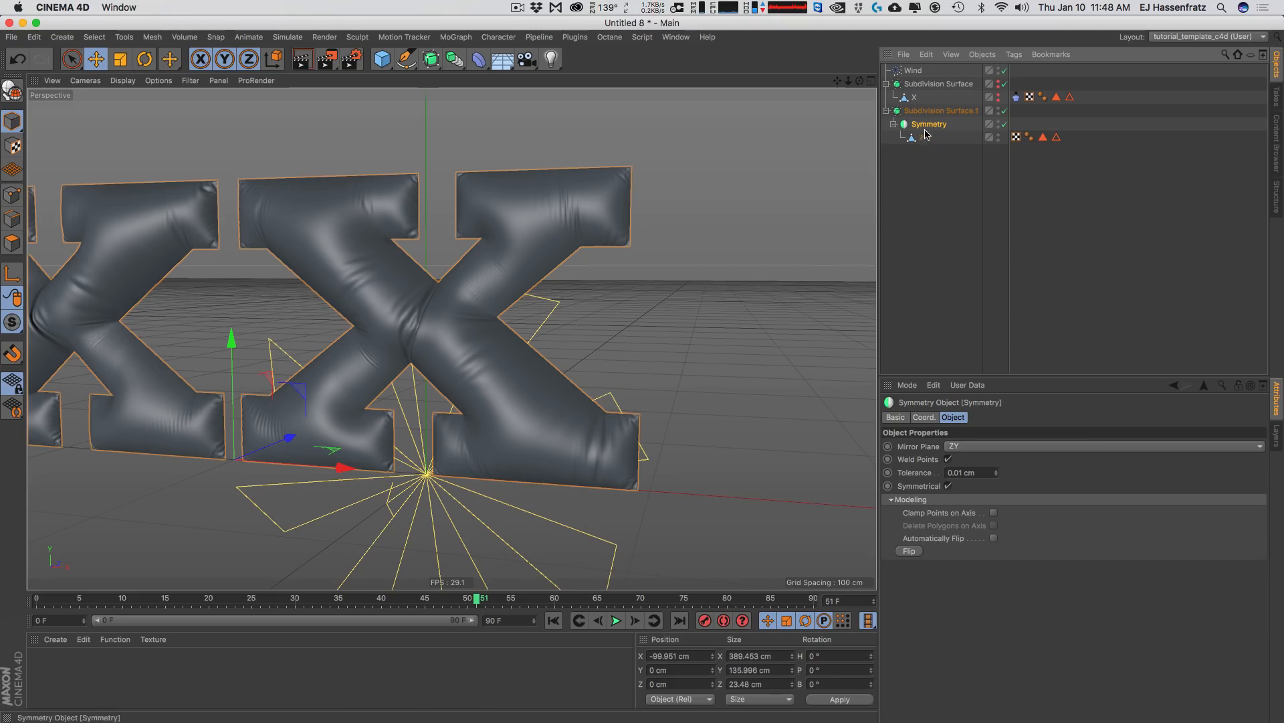
{"action": "left_click", "coordinate": [918, 446]}
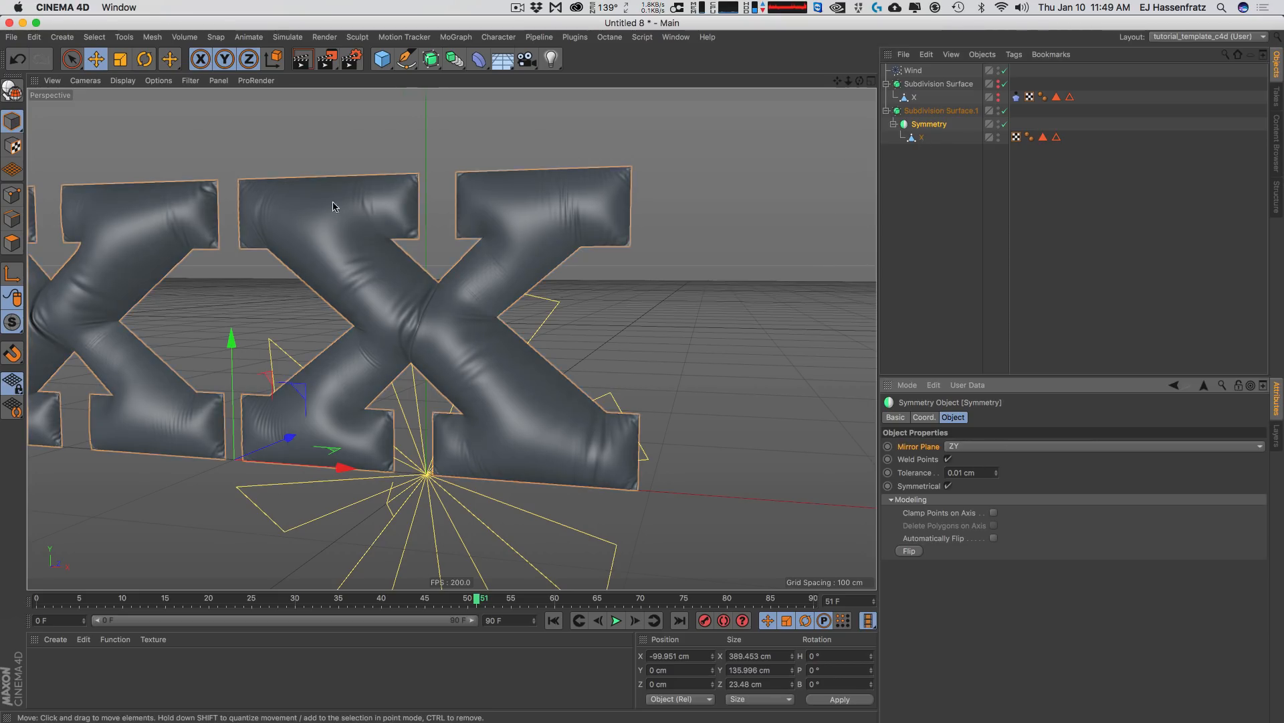
{"action": "left_click", "coordinate": [1007, 446]}
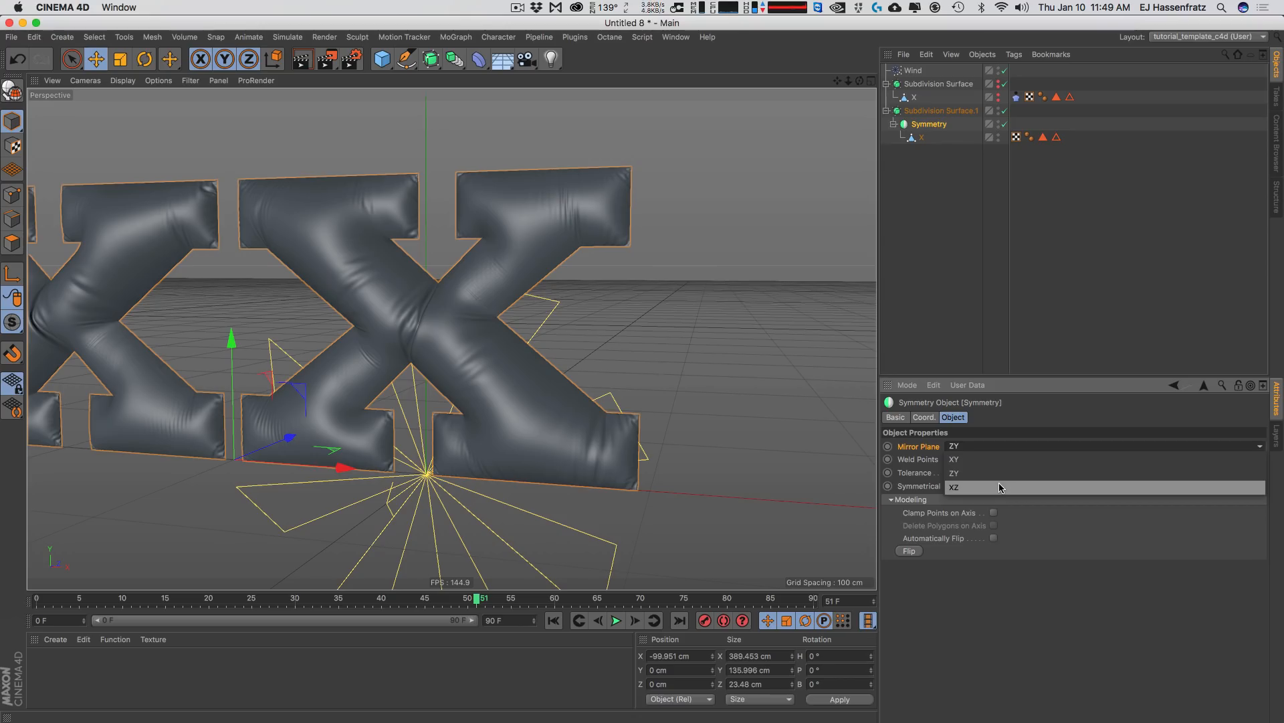
{"action": "left_click", "coordinate": [1001, 475]}
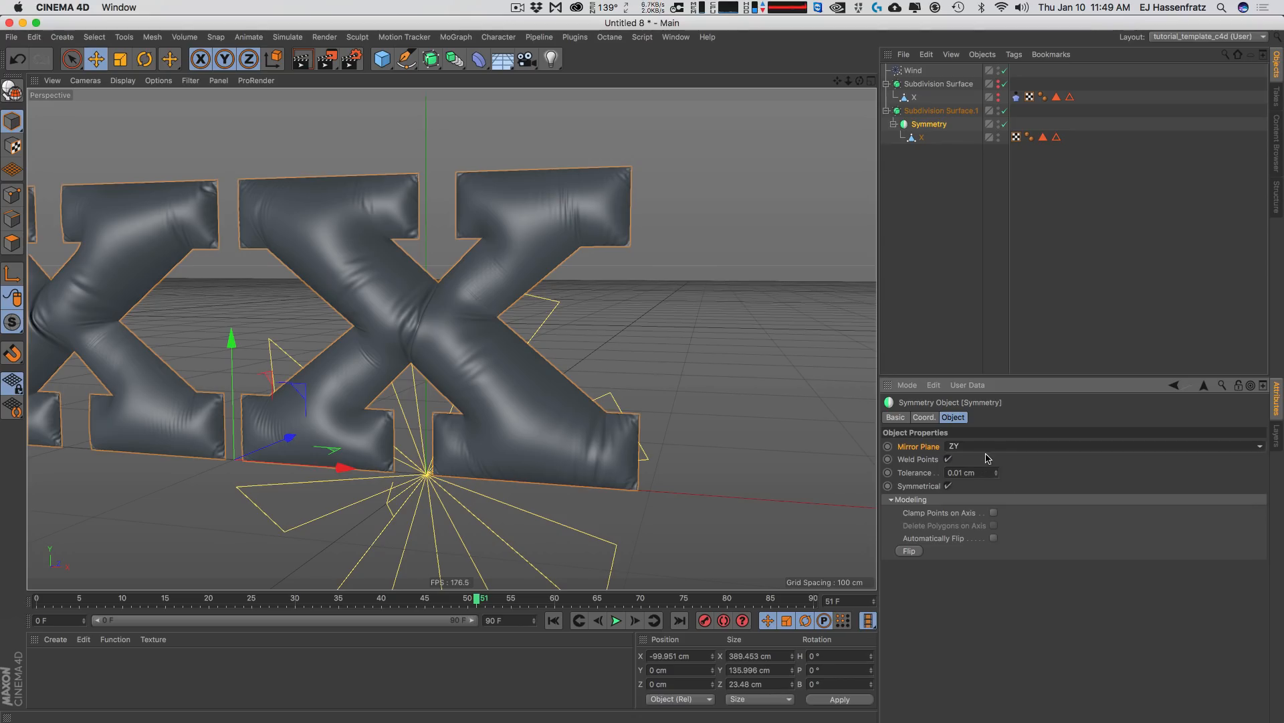
{"action": "left_click", "coordinate": [988, 447]}
{"action": "left_click", "coordinate": [977, 459]}
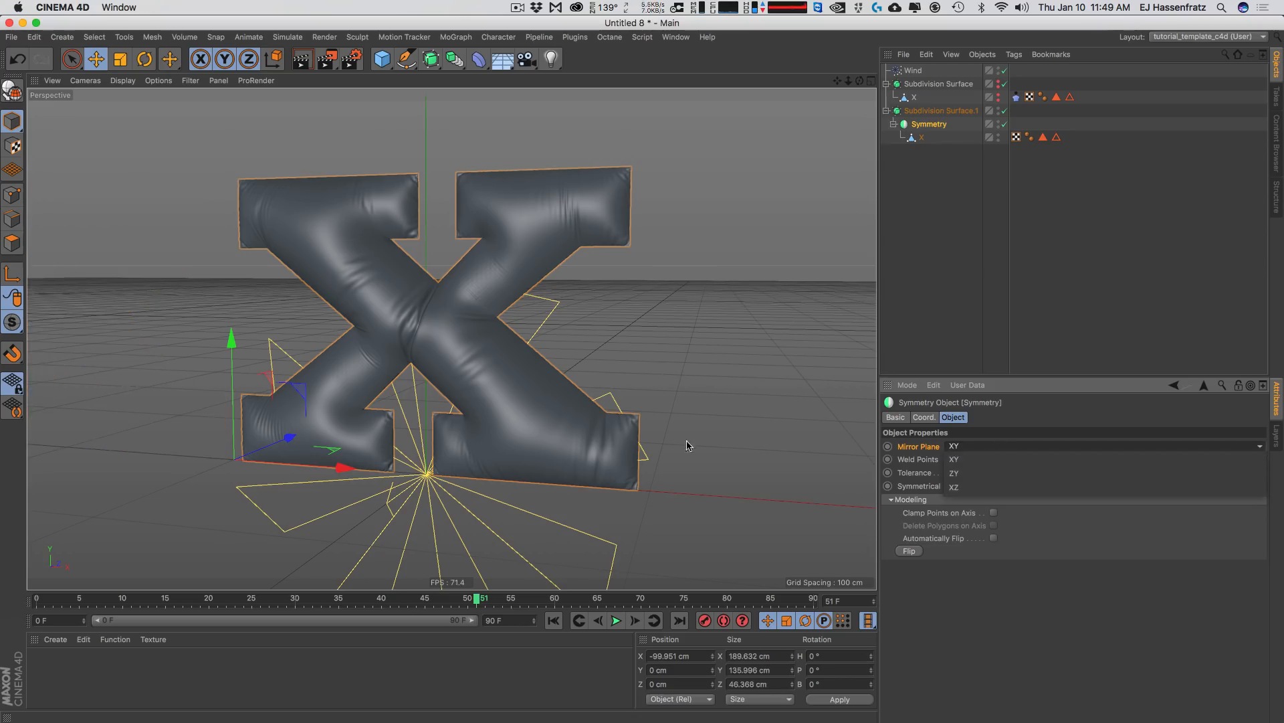
{"action": "mouse_move", "coordinate": [621, 445]}
{"action": "left_mouse_down", "text": "alt"}
{"action": "mouse_move", "coordinate": [410, 435]}
{"action": "mouse_move", "coordinate": [616, 439]}
{"action": "left_mouse_up", "text": "alt"}
{"action": "left_click_drag", "start_coordinate": [857, 464], "coordinate": [372, 315], "text": "alt"}
{"action": "left_click", "coordinate": [938, 240]}
{"action": "left_click_drag", "start_coordinate": [500, 422], "coordinate": [557, 439], "text": "alt"}
{"action": "middle_click_drag", "start_coordinate": [451, 356], "coordinate": [486, 371], "text": "alt"}
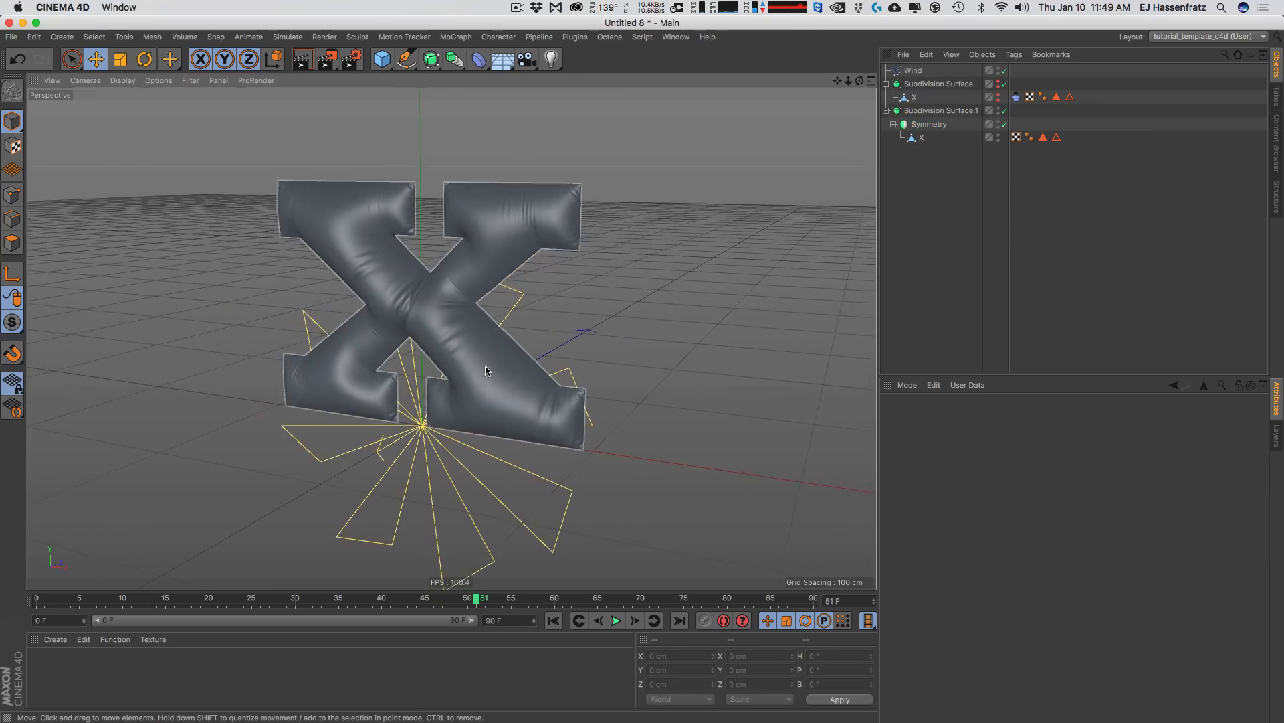
{"action": "left_click_drag", "start_coordinate": [486, 371], "coordinate": [516, 472], "text": "alt"}
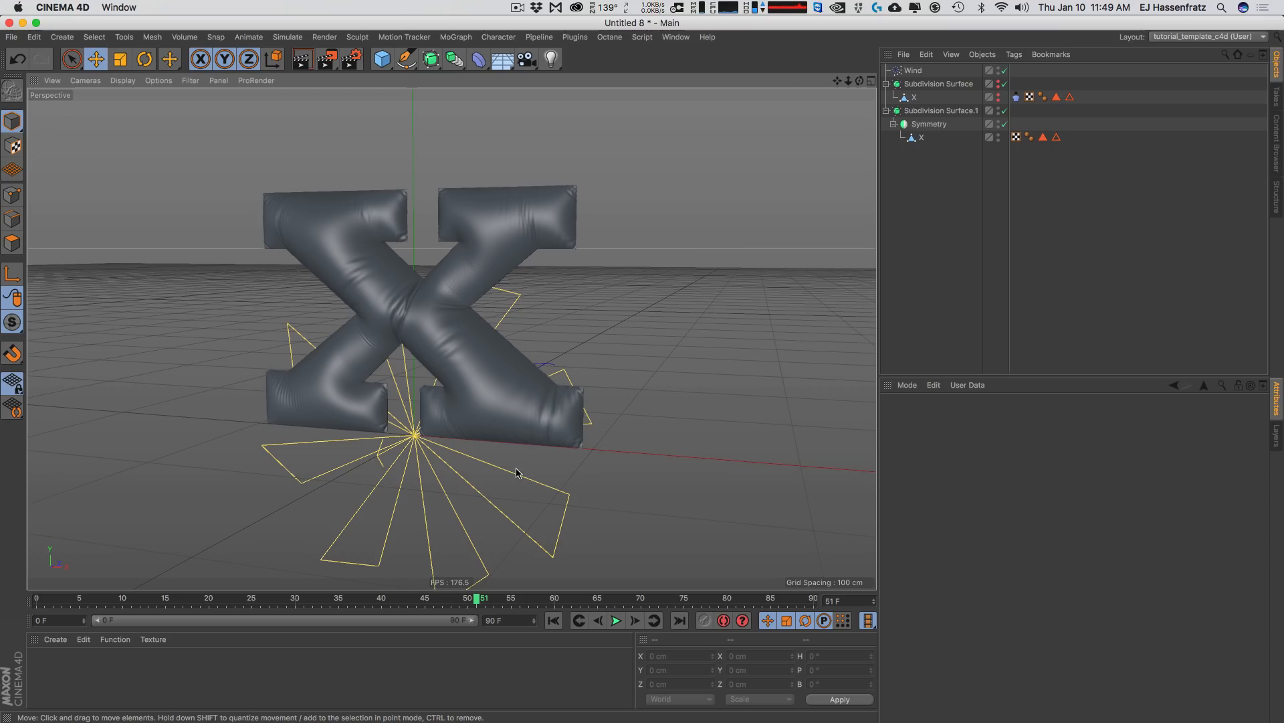
- Create a new project and add a Cube object
{"action": "left_click", "coordinate": [12, 37]}
{"action": "left_click", "coordinate": [20, 45]}
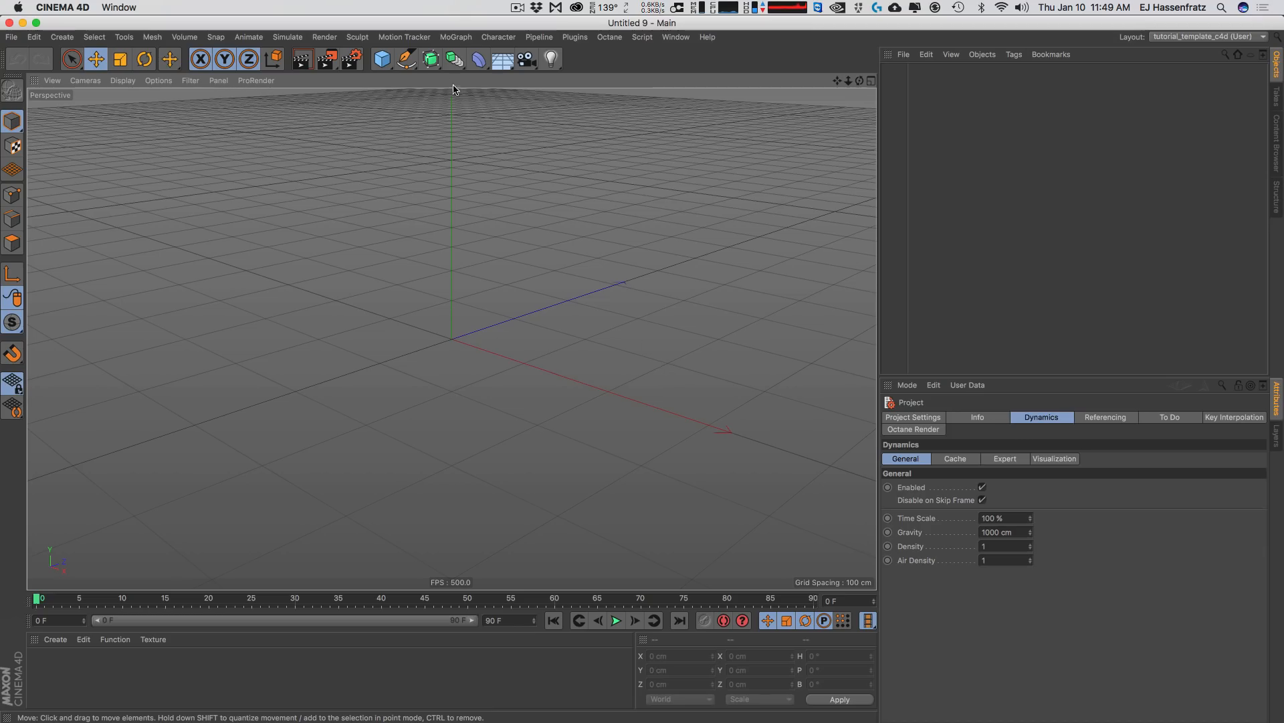
{"action": "left_click", "coordinate": [382, 59]}
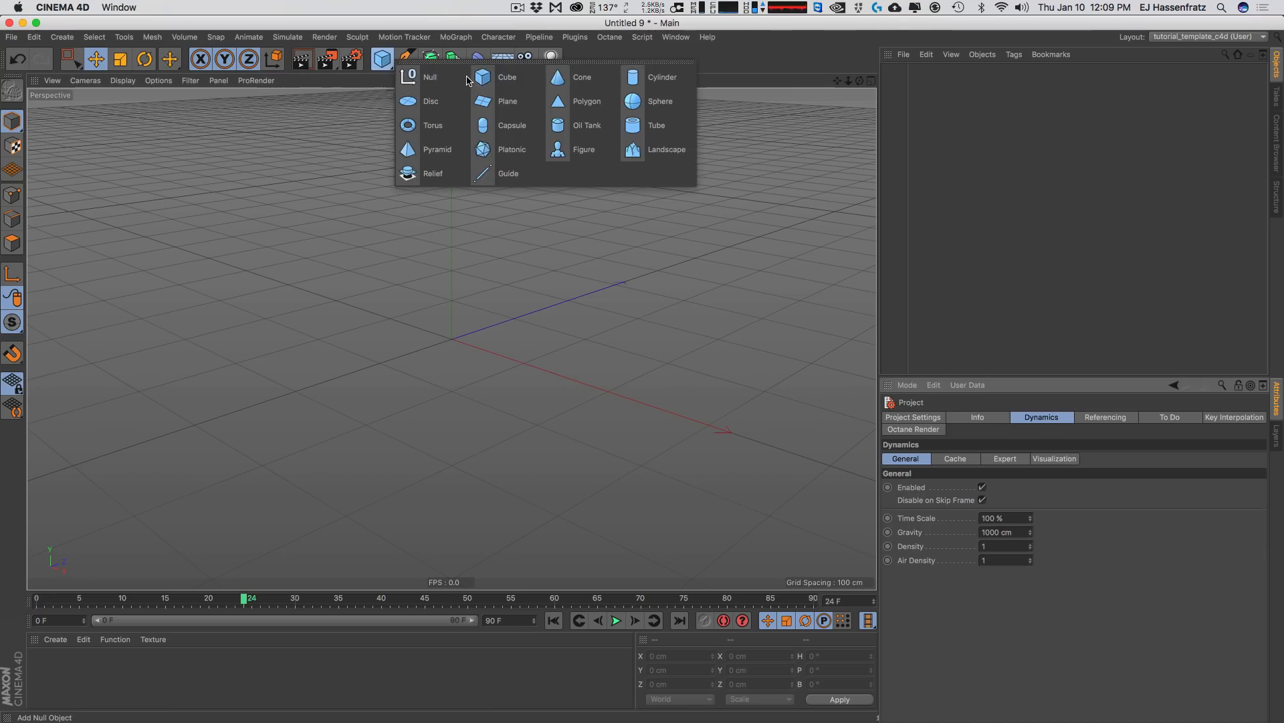
{"action": "left_click", "coordinate": [499, 77]}
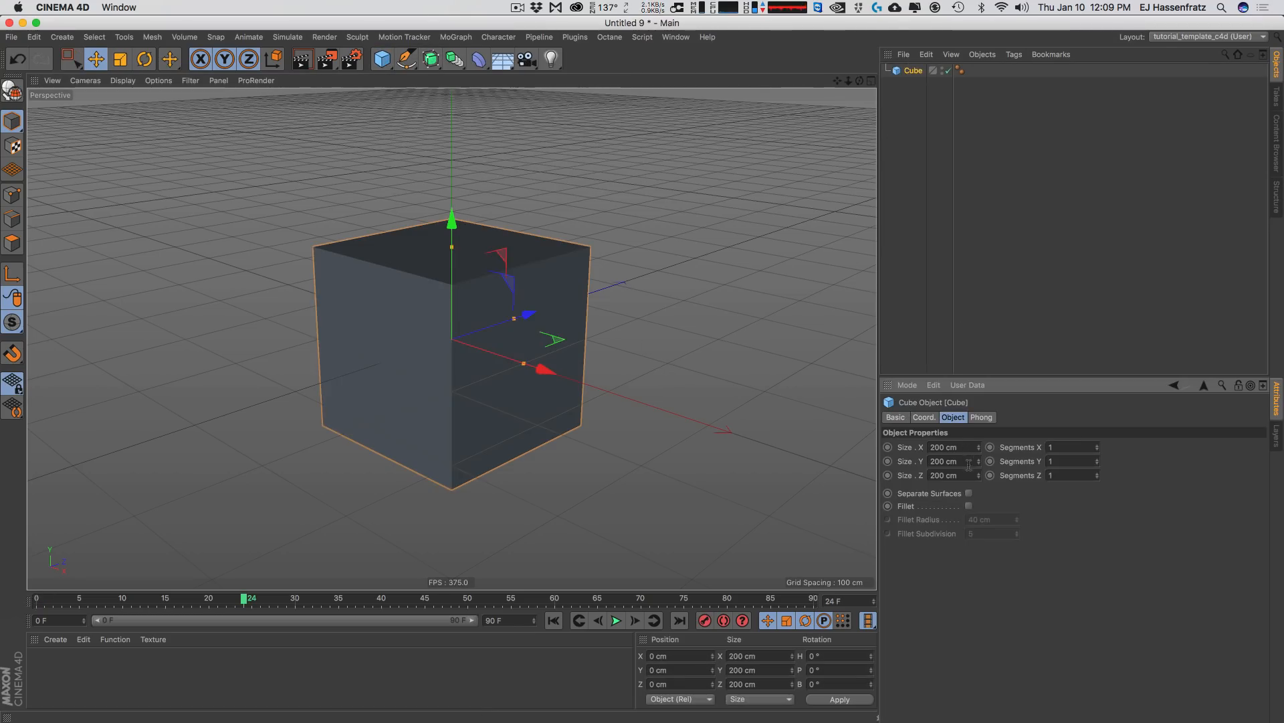
- Flatten the cube into a thin slab with a Size Y of 4 cm
{"action": "type", "text": "2"}
{"action": "key", "text": "Return"}
{"action": "scroll", "coordinate": [473, 381], "scroll_direction": "up", "scroll_amount": 4}
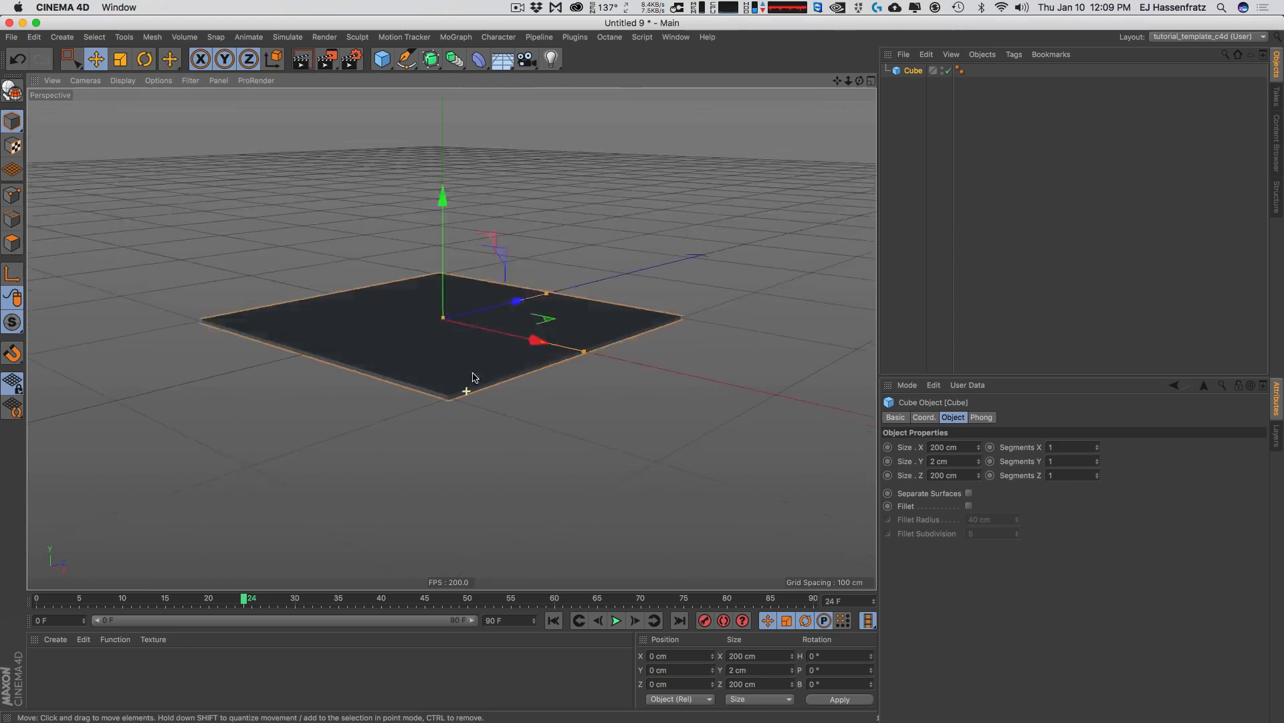
{"action": "left_click_drag", "start_coordinate": [473, 405], "coordinate": [490, 415], "text": "alt"}
{"action": "double_click", "coordinate": [940, 461]}
{"action": "type", "text": "4"}
{"action": "key", "text": "Return"}
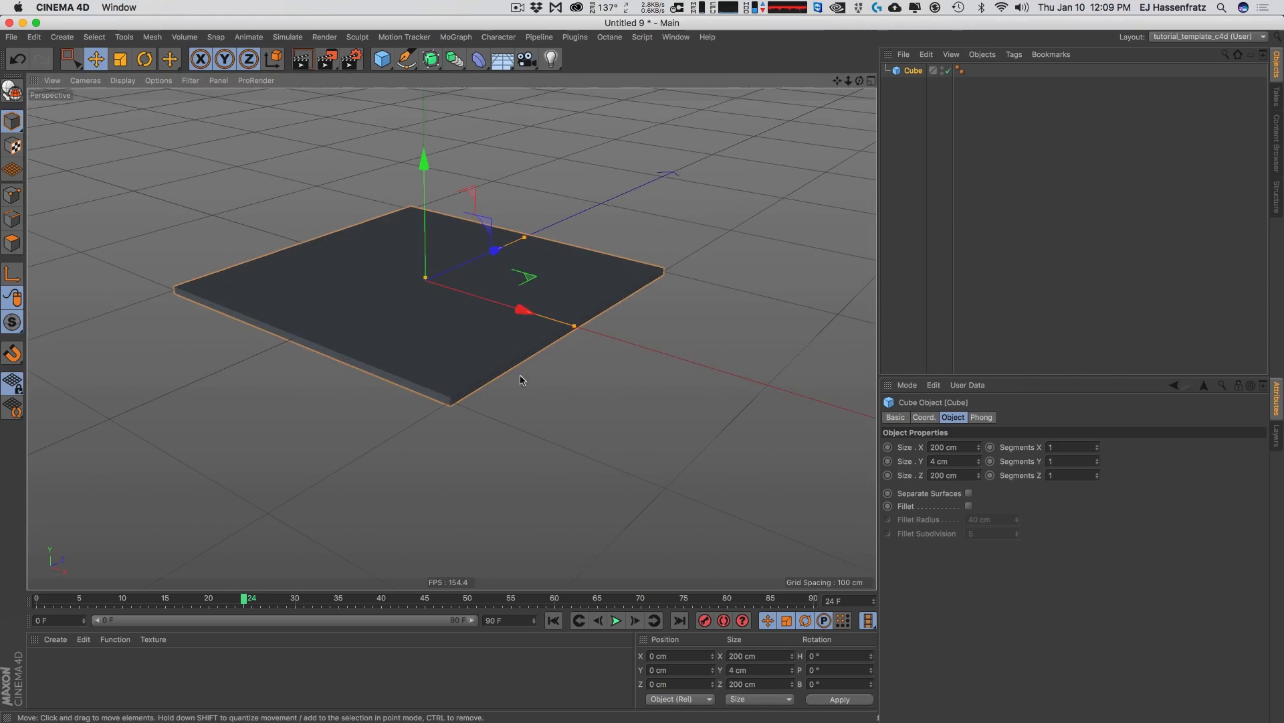
- Set the cube's segments to 30 in X, 2 in Y and 30 in Z
{"action": "scroll", "coordinate": [439, 382], "scroll_direction": "up", "scroll_amount": 3}
{"action": "mouse_move", "coordinate": [437, 383]}
{"action": "left_mouse_down", "text": "alt"}
{"action": "mouse_move", "coordinate": [378, 346]}
{"action": "mouse_move", "coordinate": [423, 367]}
{"action": "left_mouse_up", "text": "alt"}
{"action": "left_click_drag", "start_coordinate": [1077, 444], "coordinate": [990, 450]}
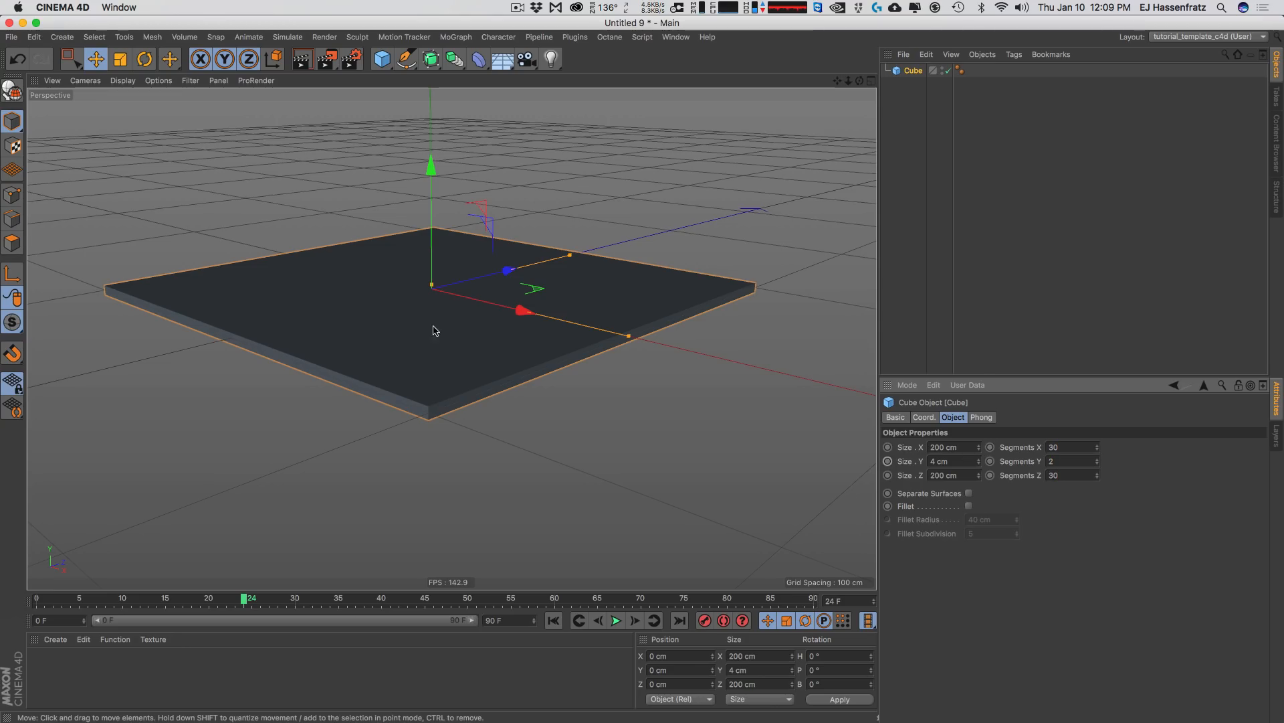
- Make the flattened cube editable and loop-select the edges around the middle of its sides, switching to point mode with that loop selected
{"action": "left_click_drag", "start_coordinate": [436, 327], "coordinate": [504, 416], "text": "alt"}
{"action": "key", "text": "c"}
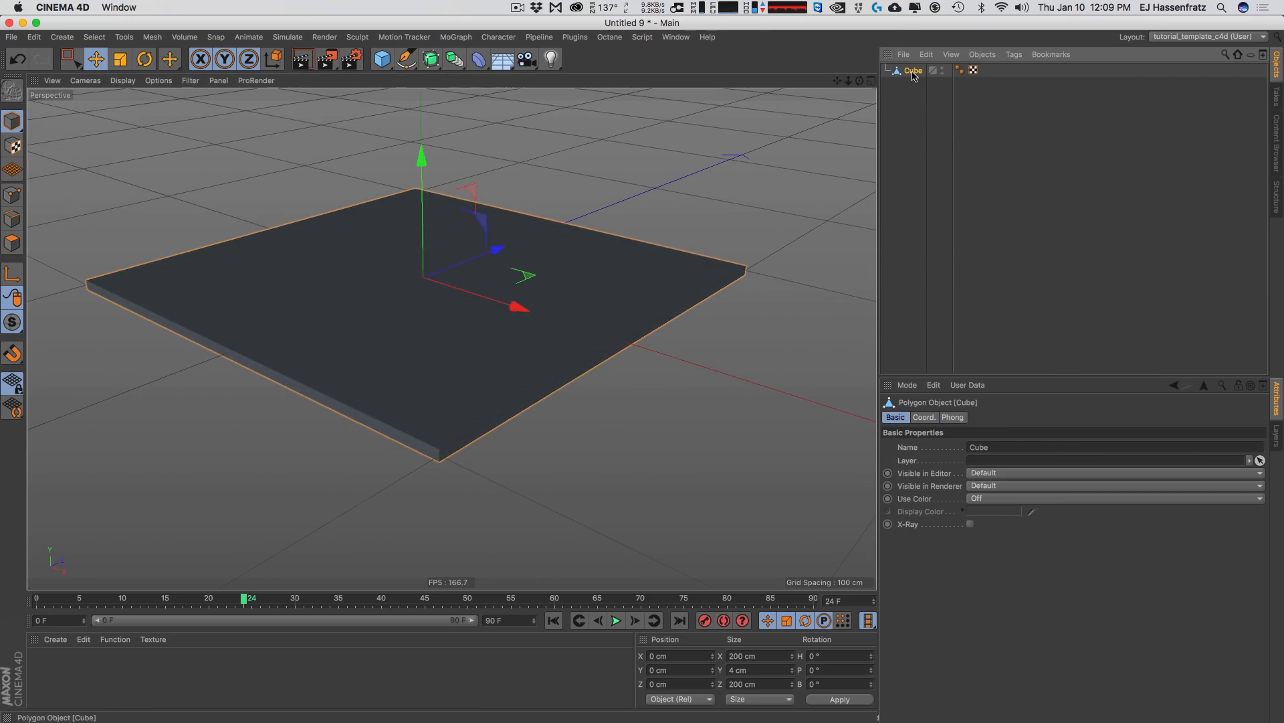
{"action": "left_click", "coordinate": [13, 220]}
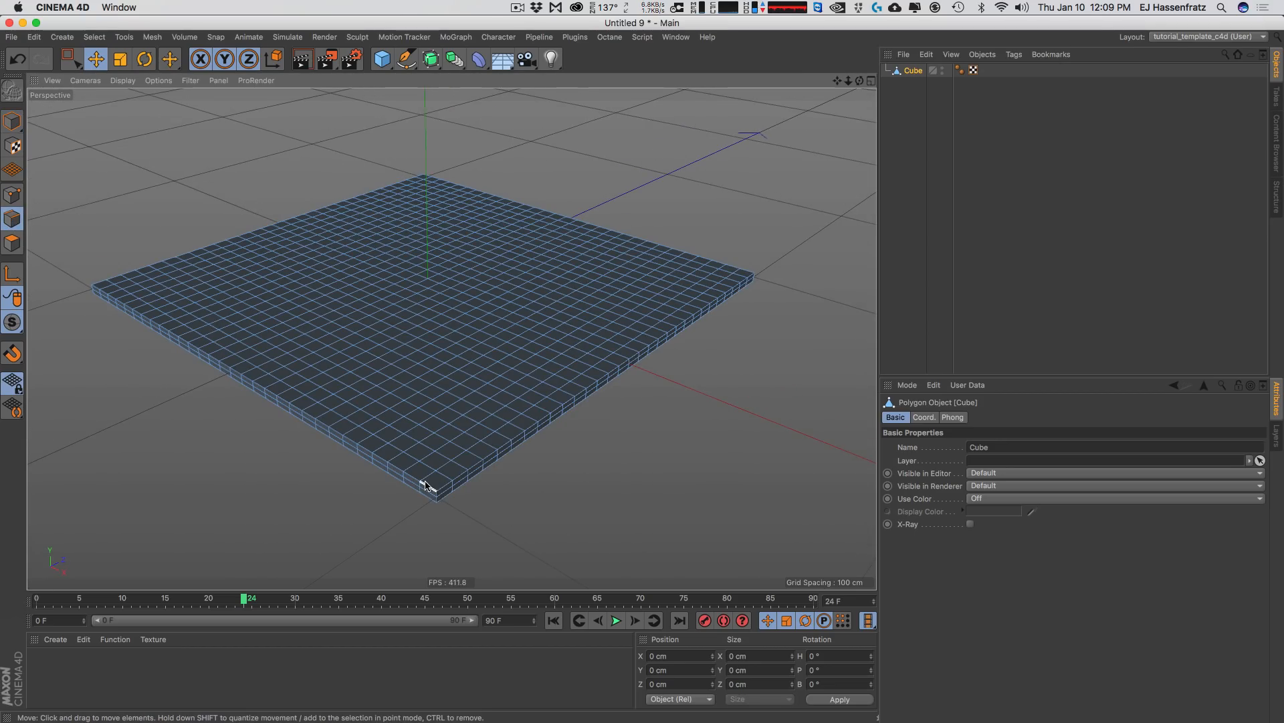
{"action": "key", "text": "u"}
{"action": "key", "text": "l"}
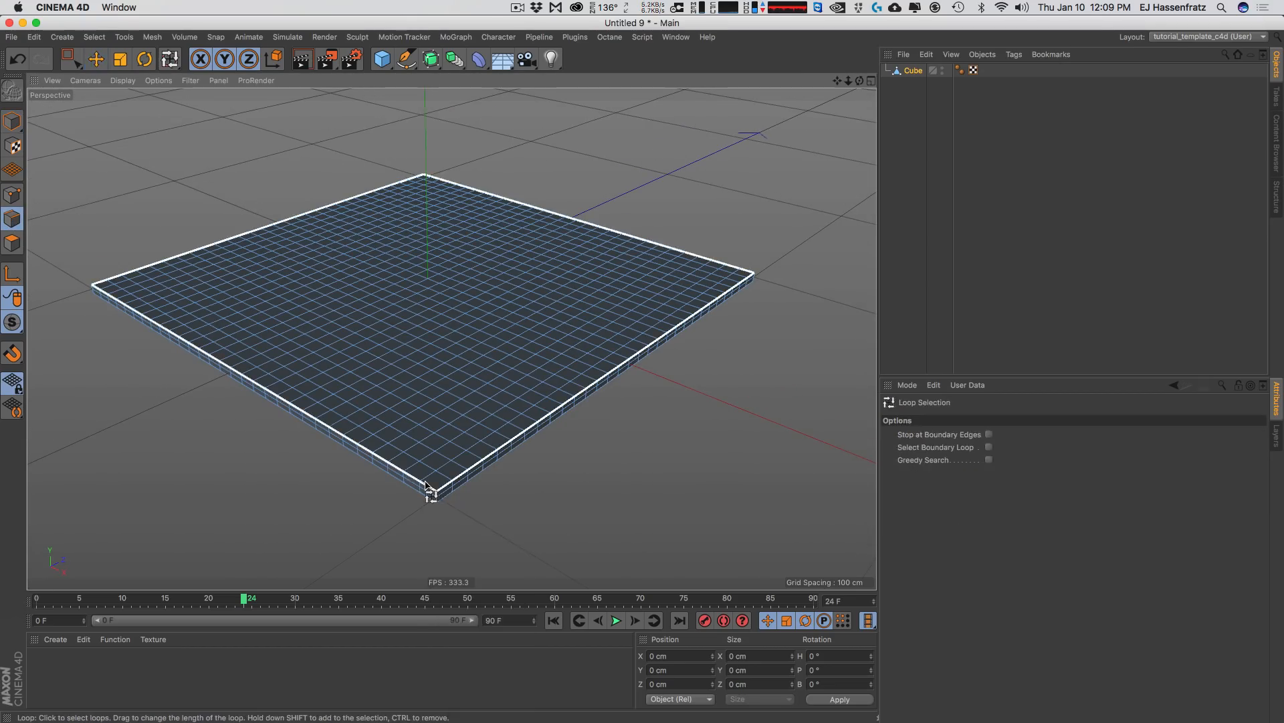
{"action": "left_click", "coordinate": [448, 507]}
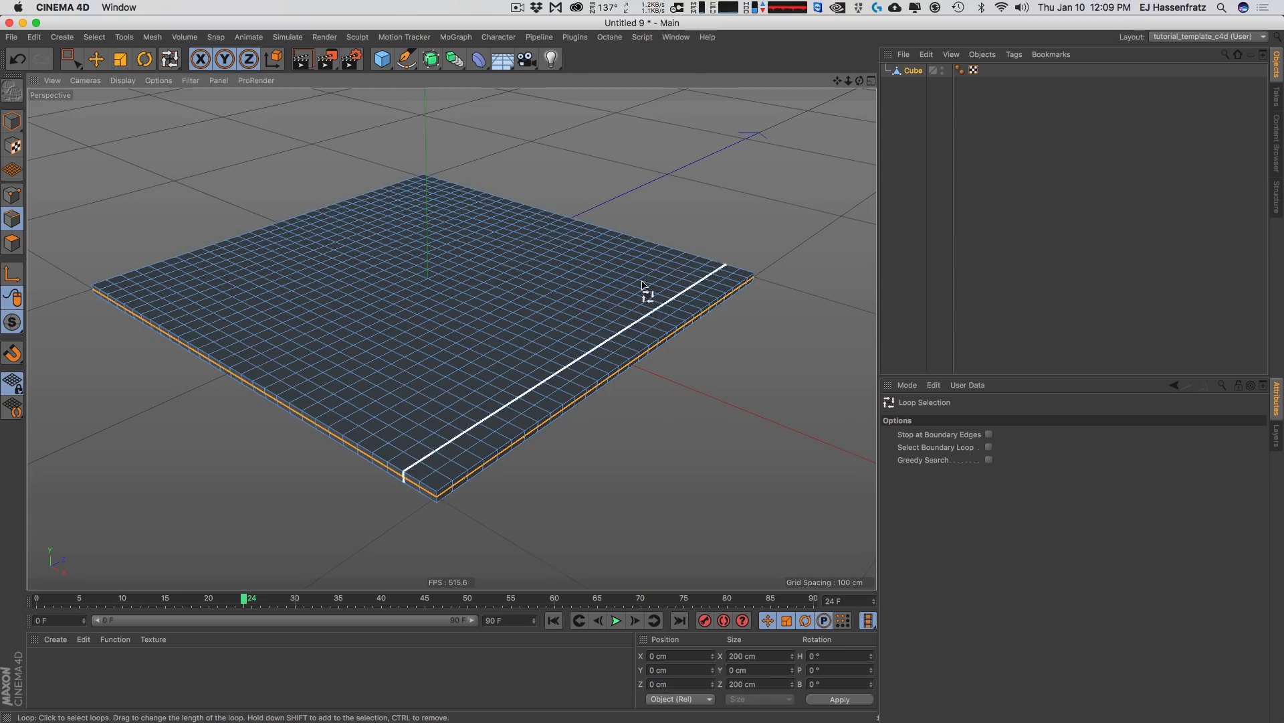
{"action": "left_click", "coordinate": [13, 194]}
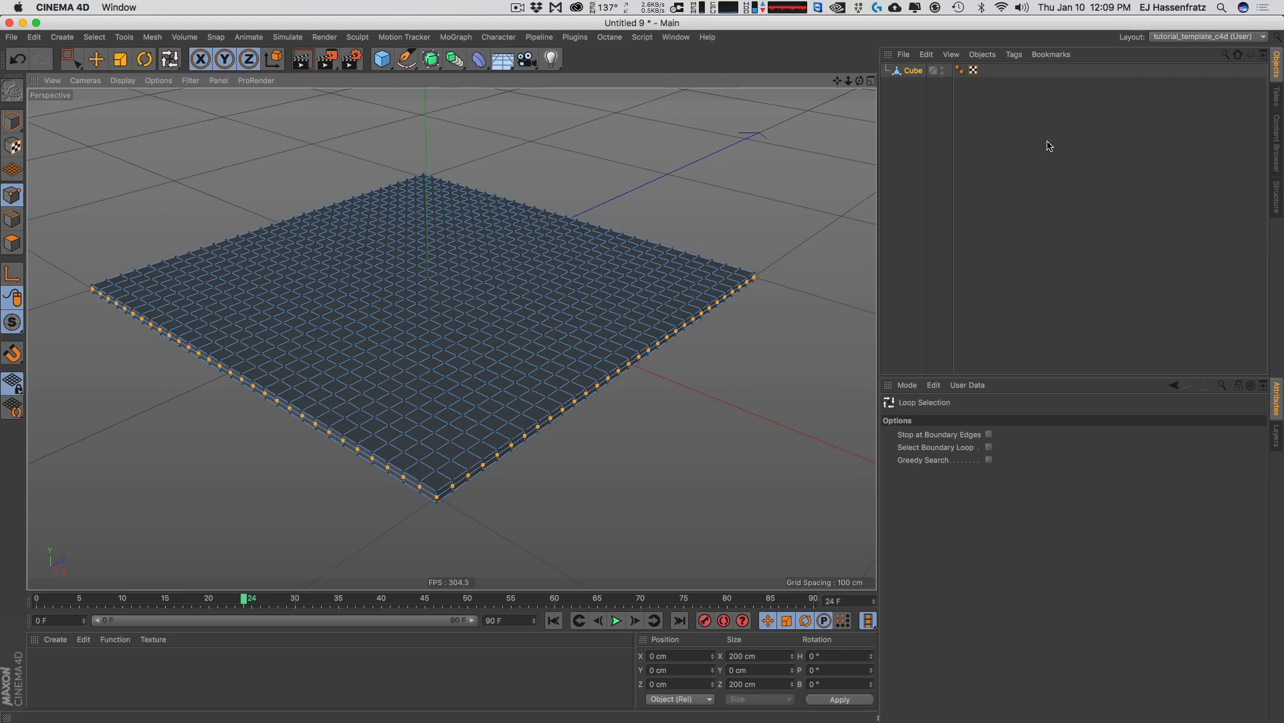
- Add a Cloth tag to the cube and set the selected perimeter points as Fix Points
{"action": "right_click", "coordinate": [928, 79]}
{"action": "mouse_move", "coordinate": [979, 195]}
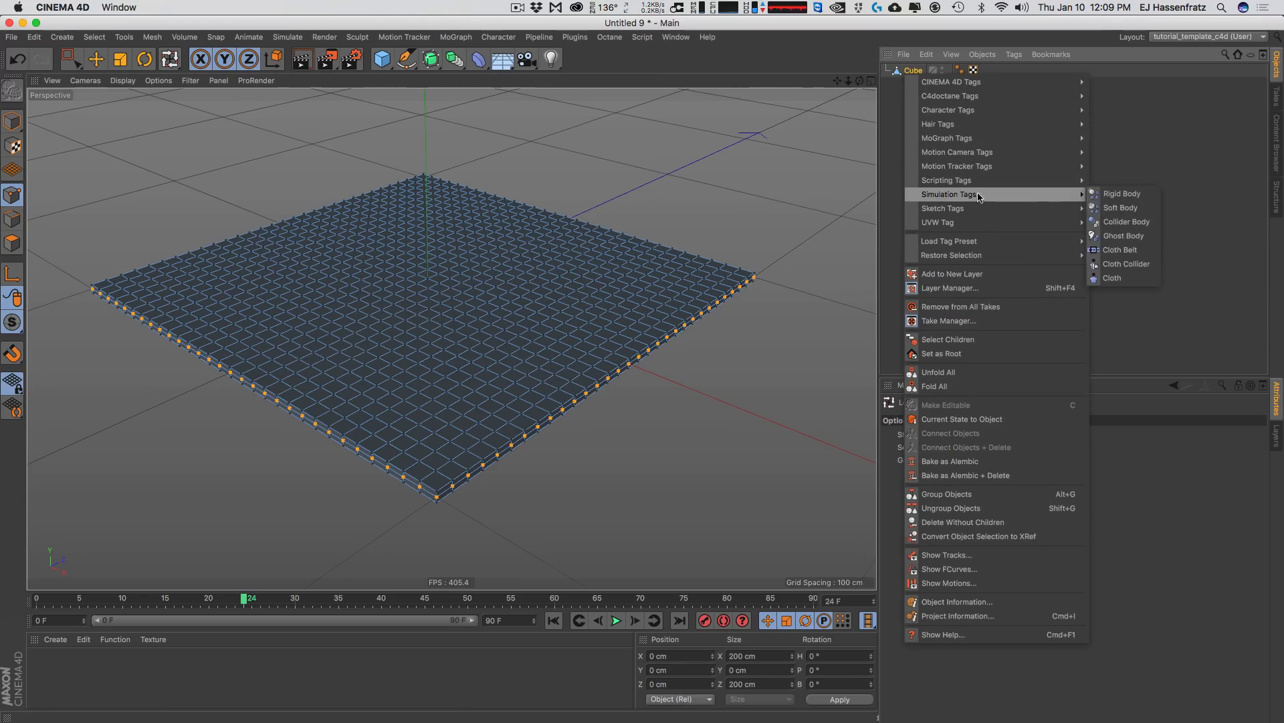
{"action": "left_click", "coordinate": [1115, 278]}
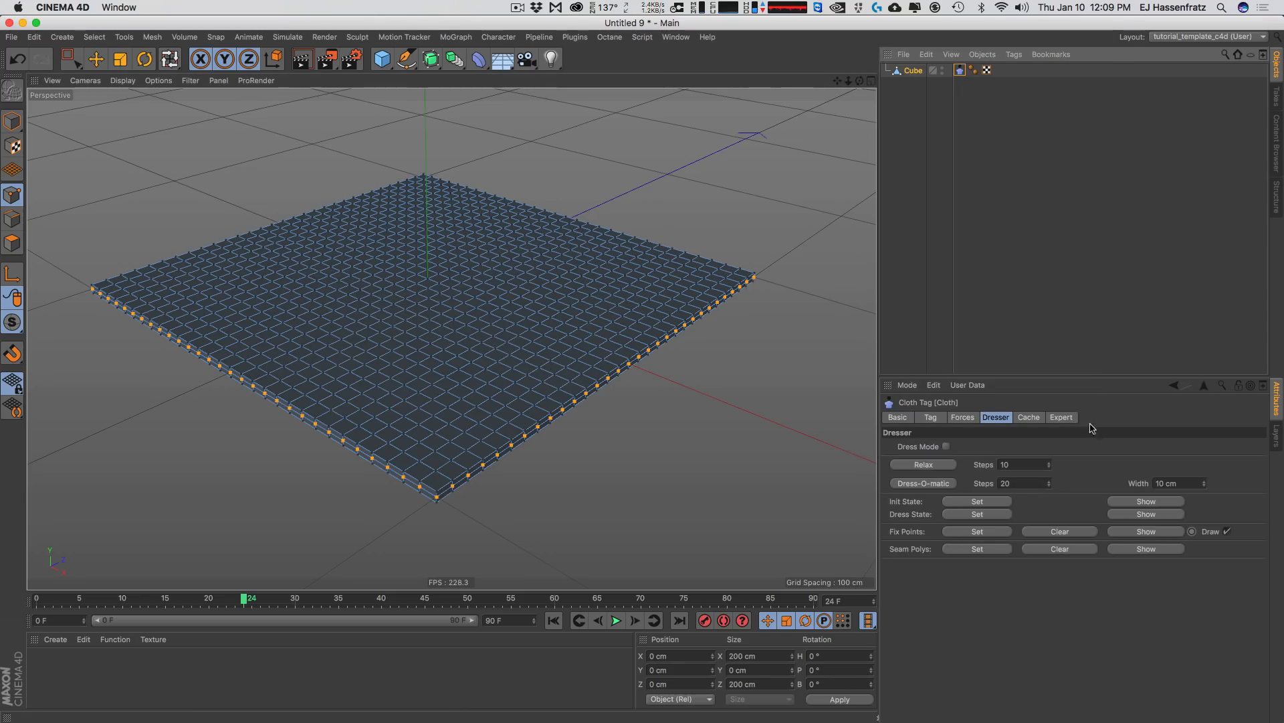
{"action": "left_click", "coordinate": [978, 533]}
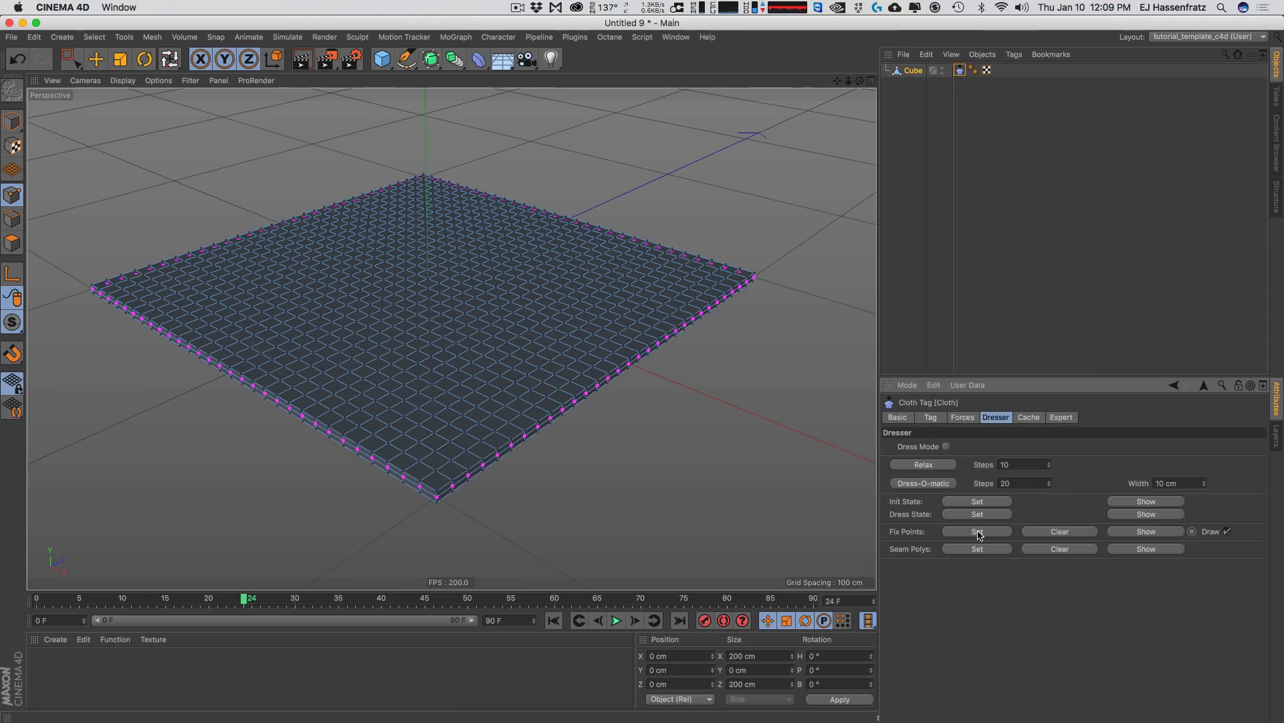
- Set the Cloth tag's Gravity to 0 and Size to 110%, and play the simulation
{"action": "left_click", "coordinate": [962, 417]}
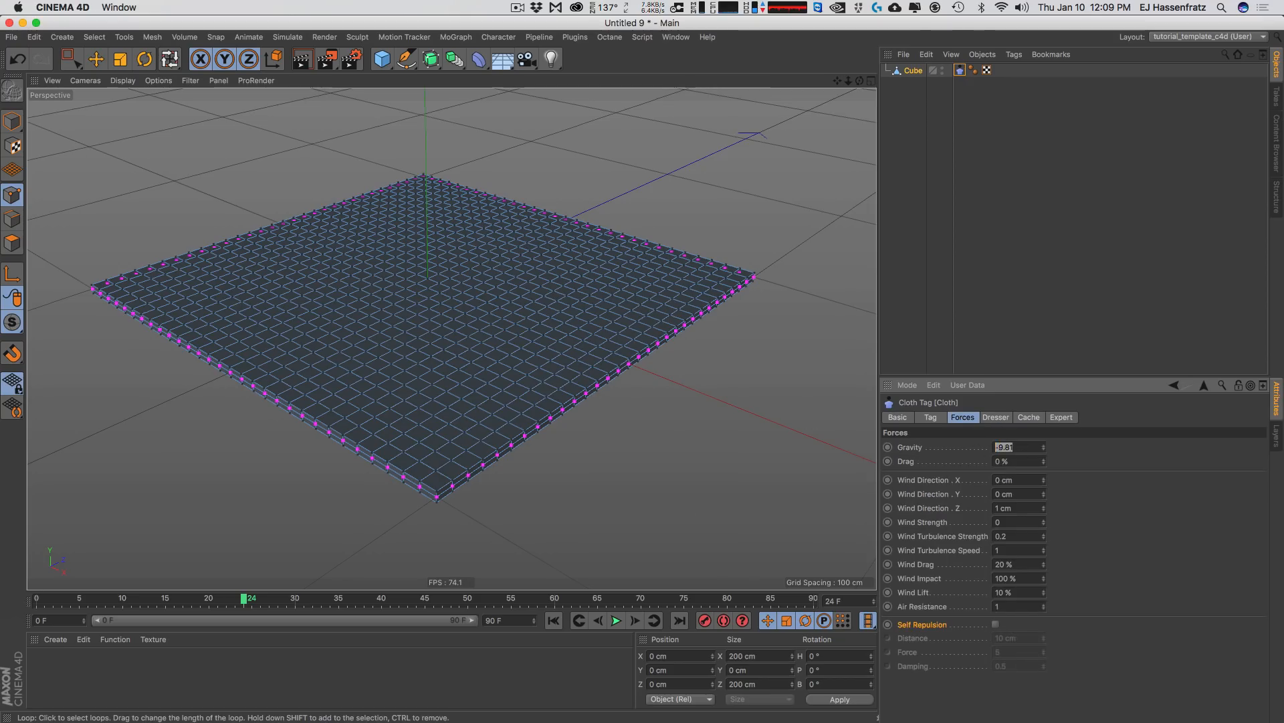
{"action": "left_click", "coordinate": [931, 417]}
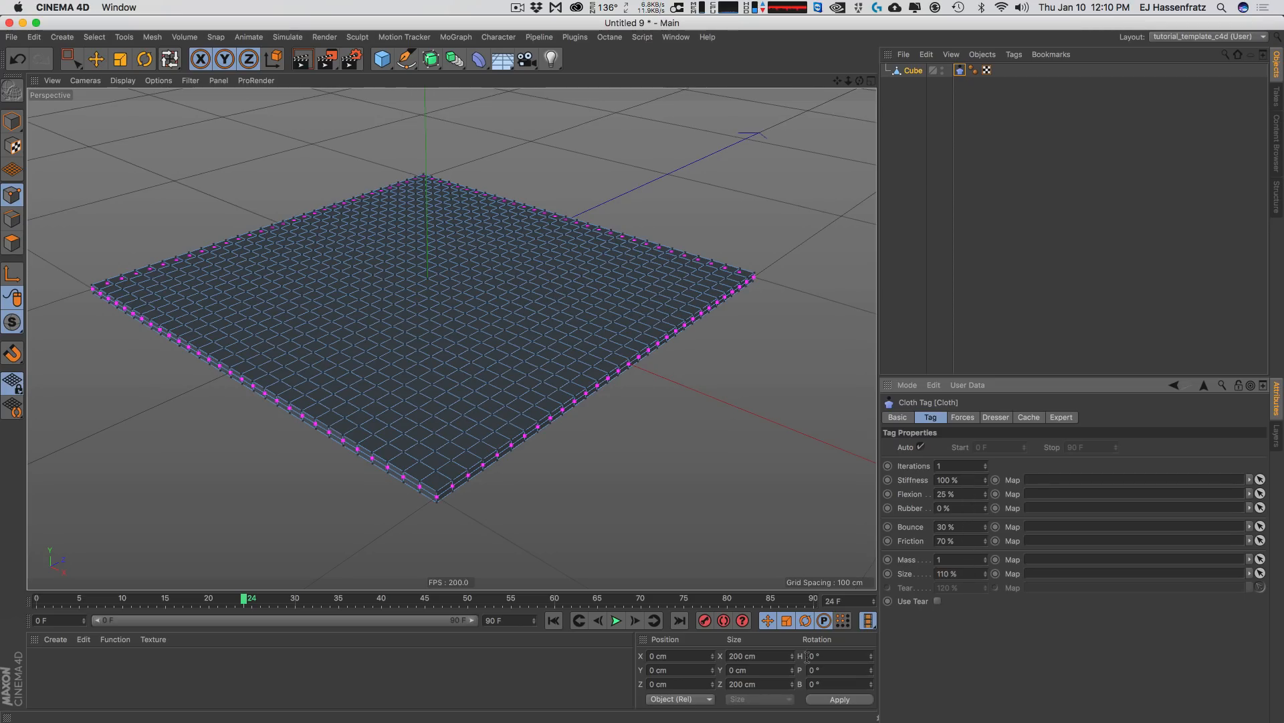
{"action": "left_click", "coordinate": [614, 623]}
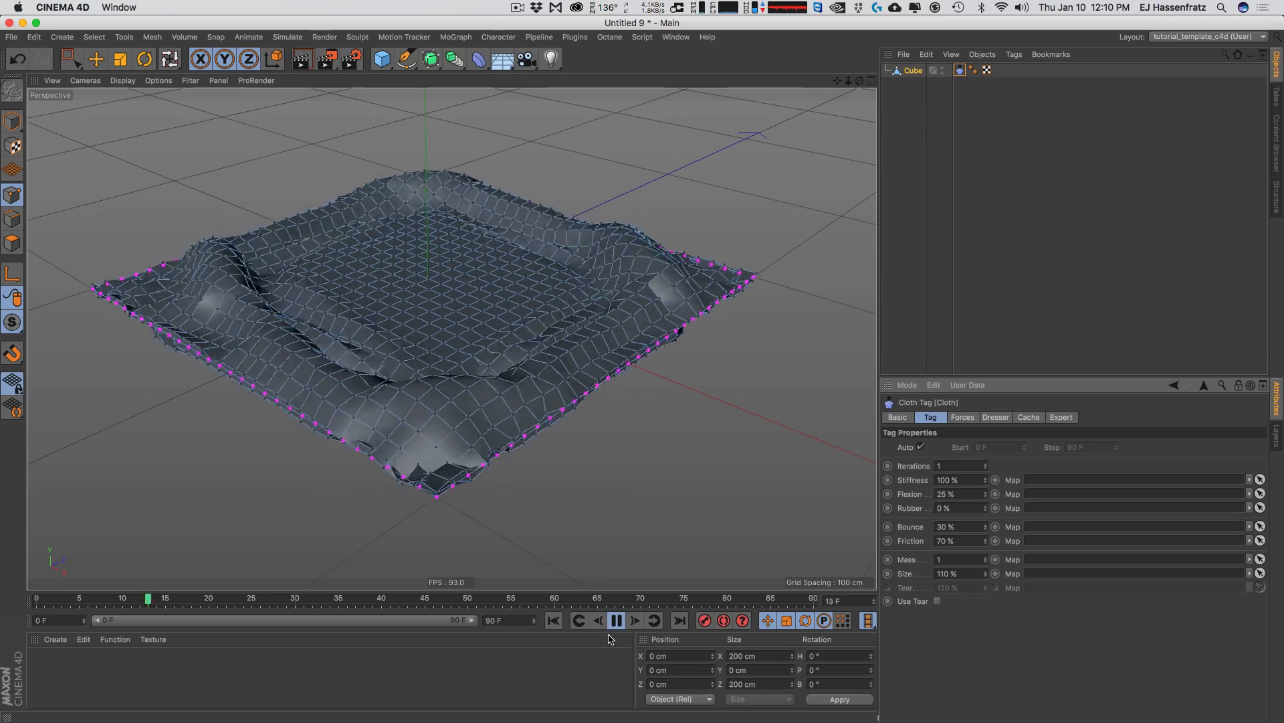
- Switch from point editing to Model mode while the cloth simulation plays
{"action": "left_click_drag", "start_coordinate": [447, 468], "coordinate": [428, 461], "text": "alt"}
{"action": "left_click", "coordinate": [16, 123]}
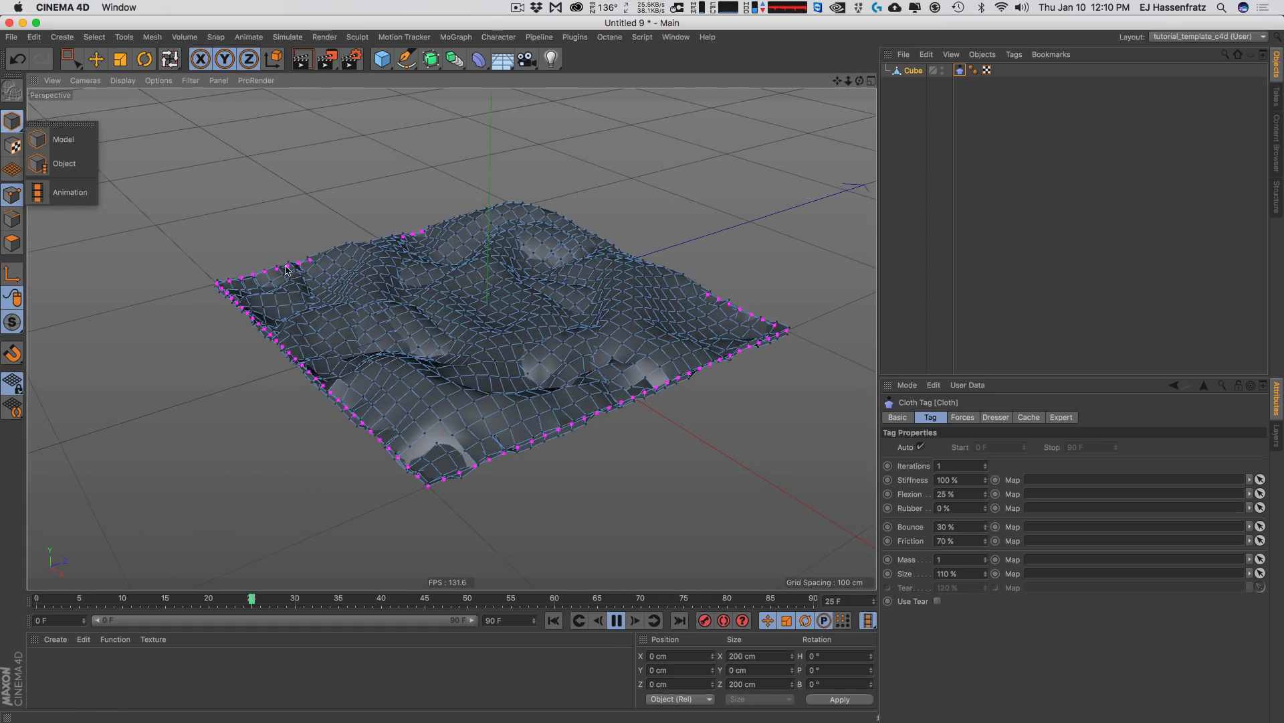
{"action": "left_click", "coordinate": [63, 140]}
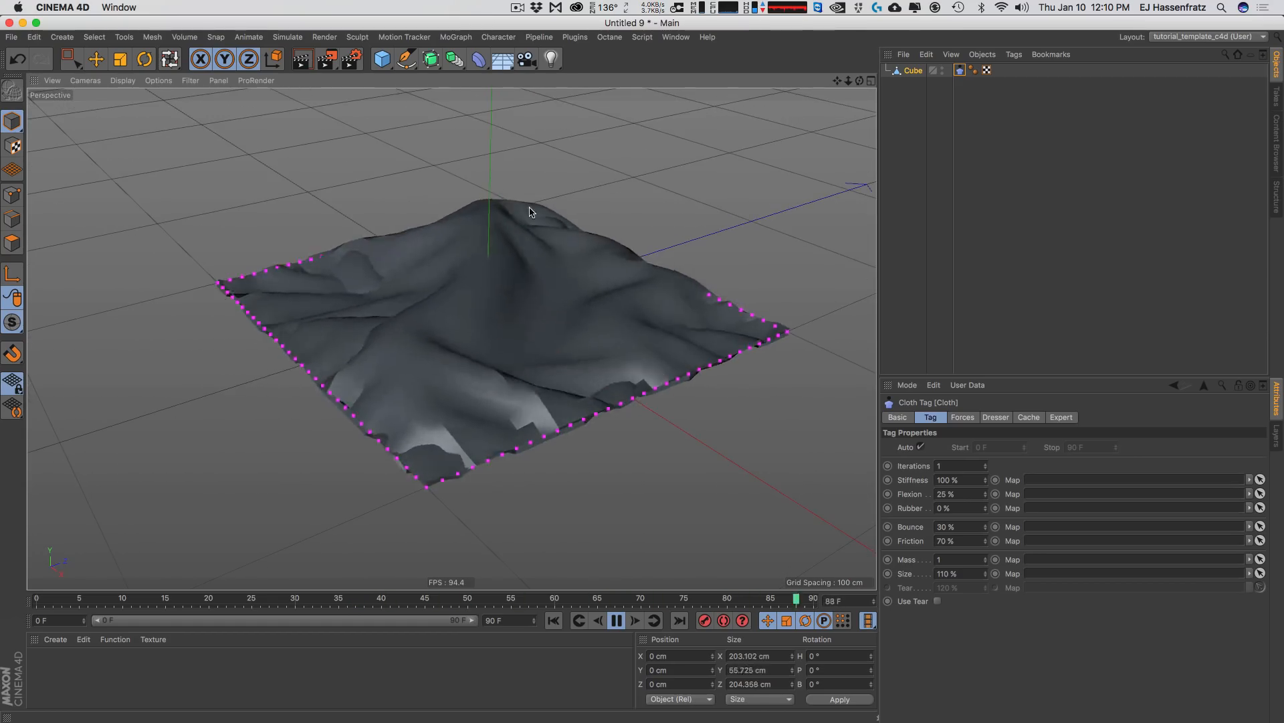
- Add an Attractor particle force to the scene
{"action": "left_click", "coordinate": [251, 37]}
{"action": "mouse_move", "coordinate": [287, 38]}
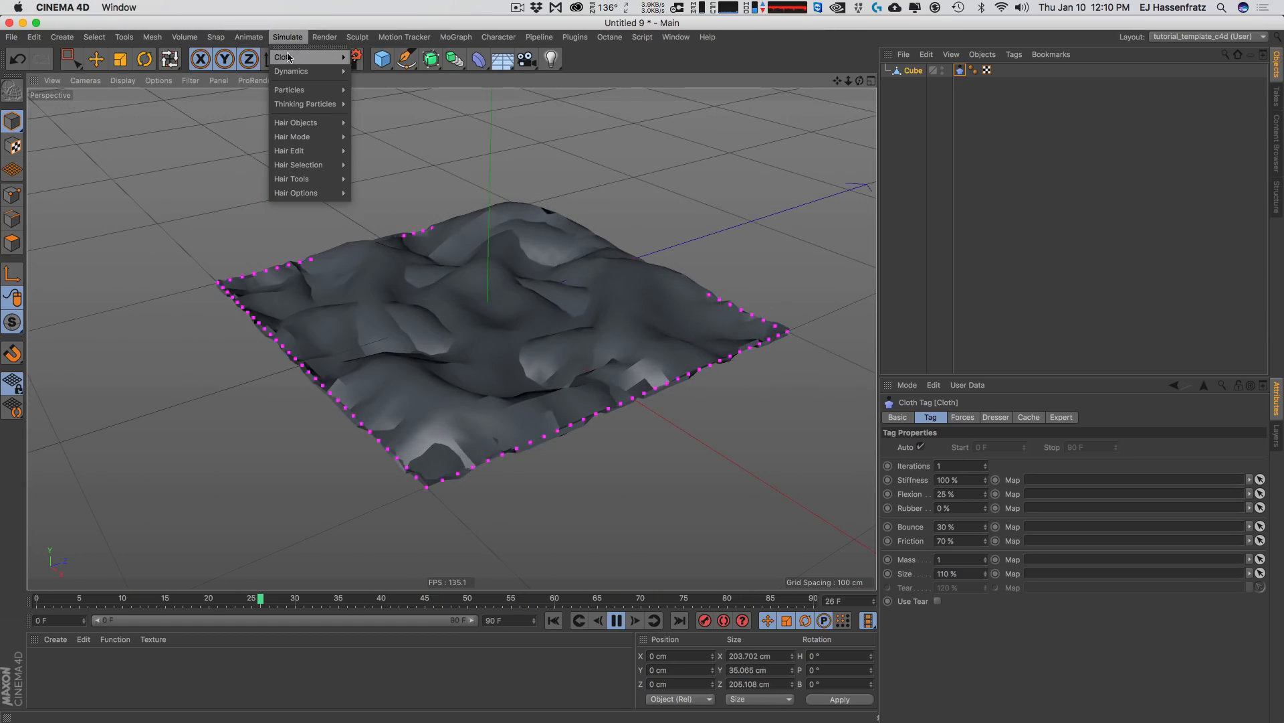
{"action": "mouse_move", "coordinate": [283, 73]}
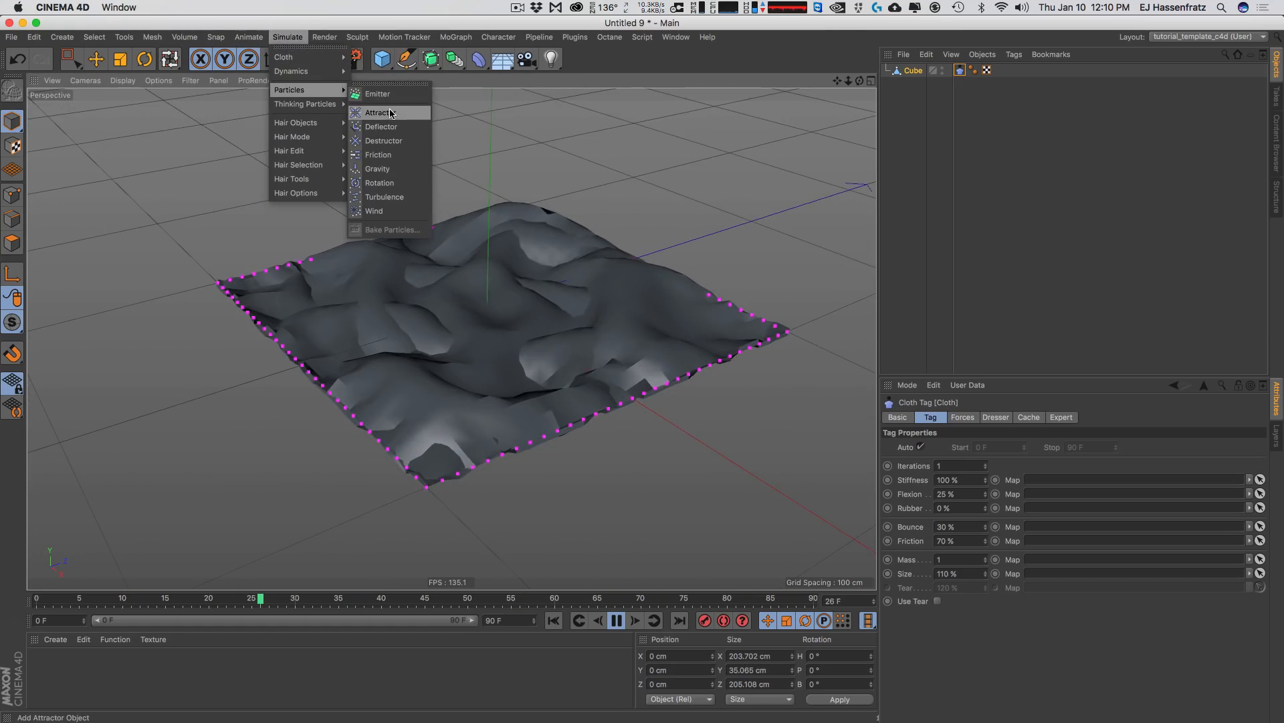
{"action": "left_click", "coordinate": [391, 114]}
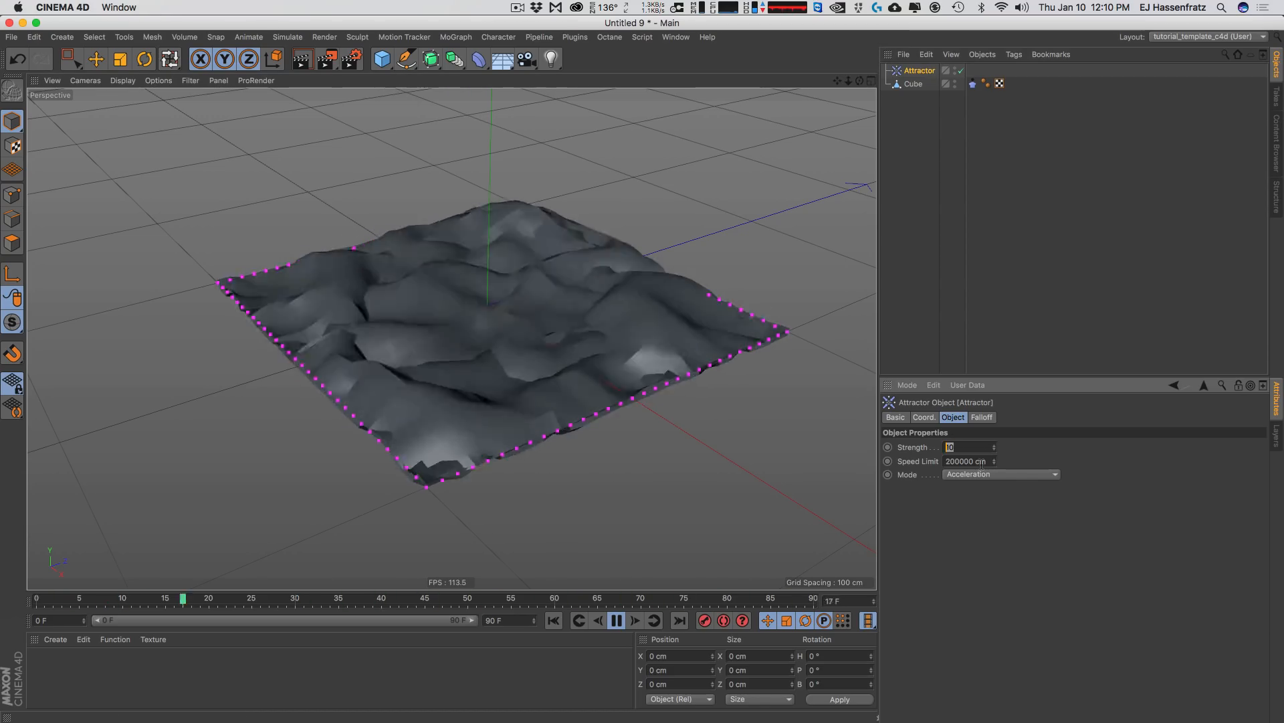
- Set the Attractor's Strength to -3500 so it pushes the cloth outward into an inflated pillow
{"action": "type", "text": "-15"}
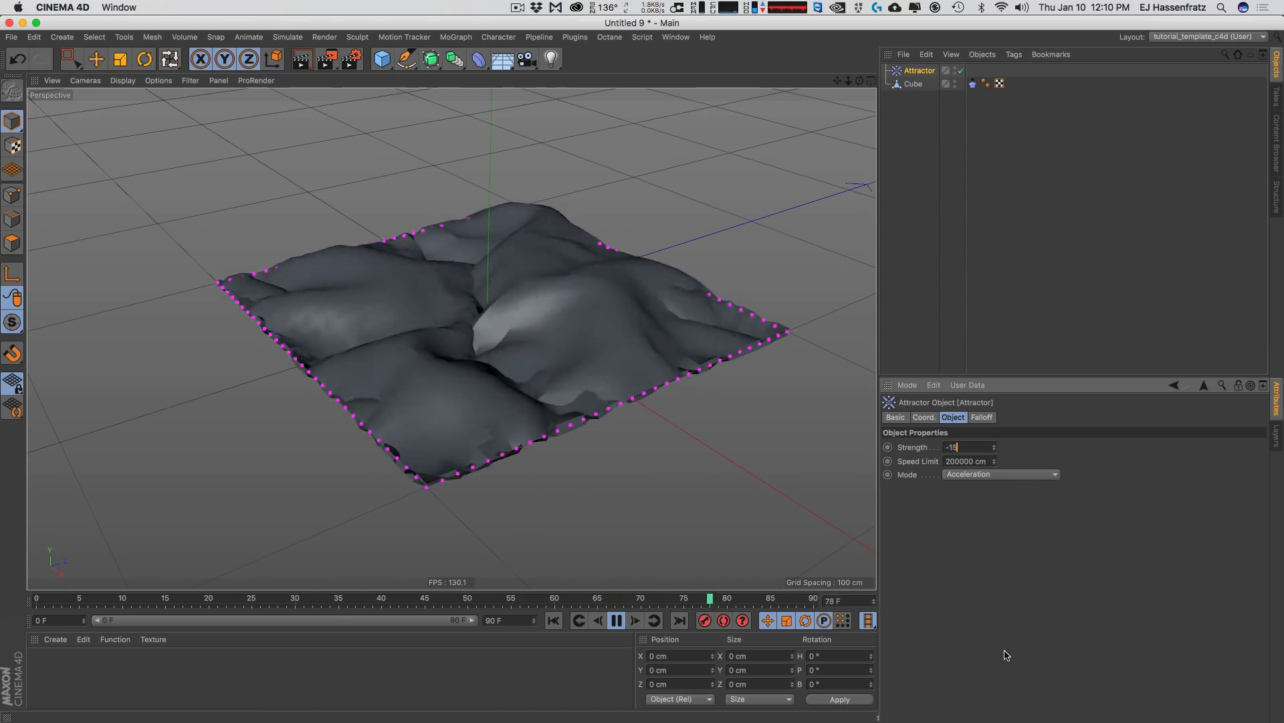
{"action": "key", "text": "BackSpace"}
{"action": "key", "text": "BackSpace"}
{"action": "type", "text": "35"}
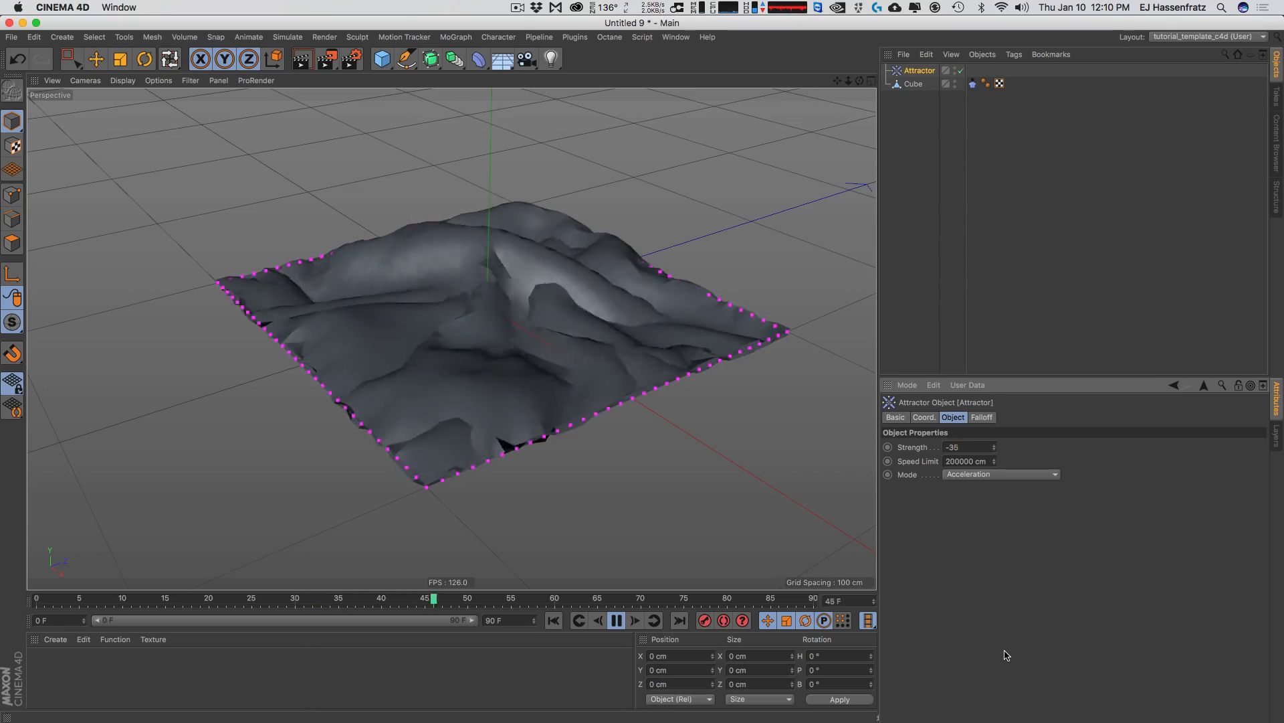
{"action": "type", "text": "00"}
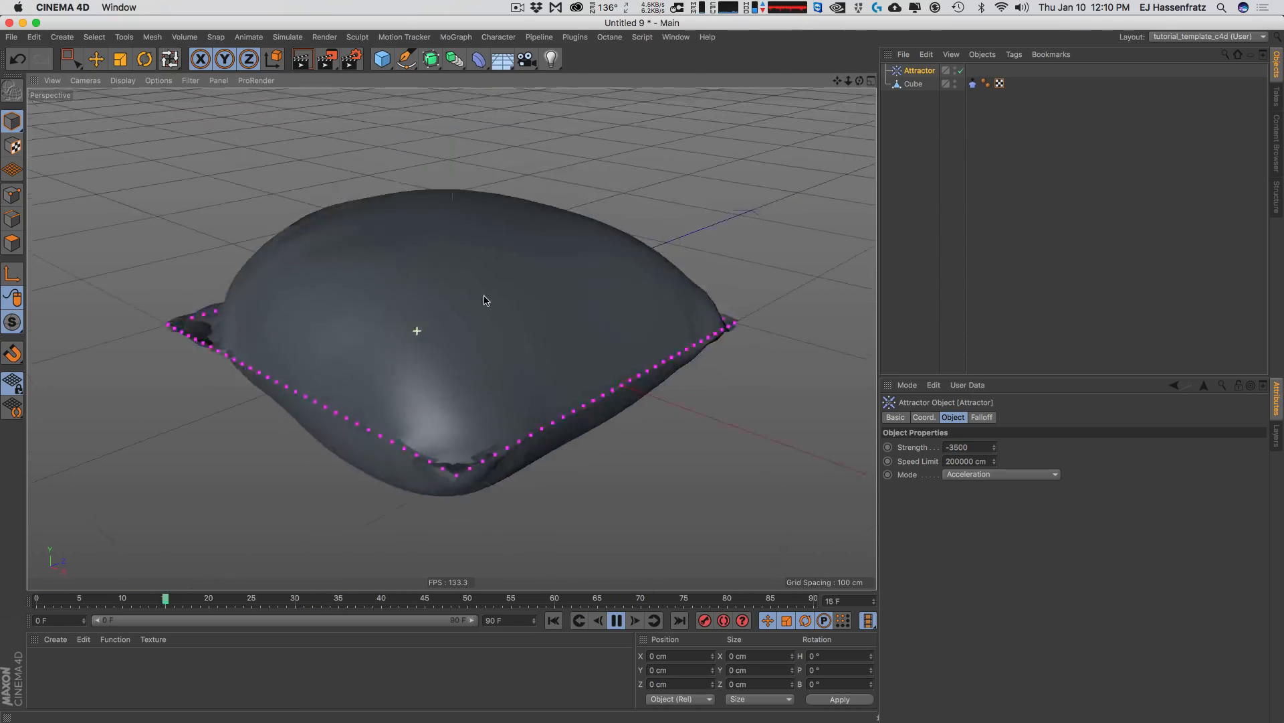
{"action": "left_click_drag", "start_coordinate": [485, 295], "coordinate": [475, 353], "text": "alt"}
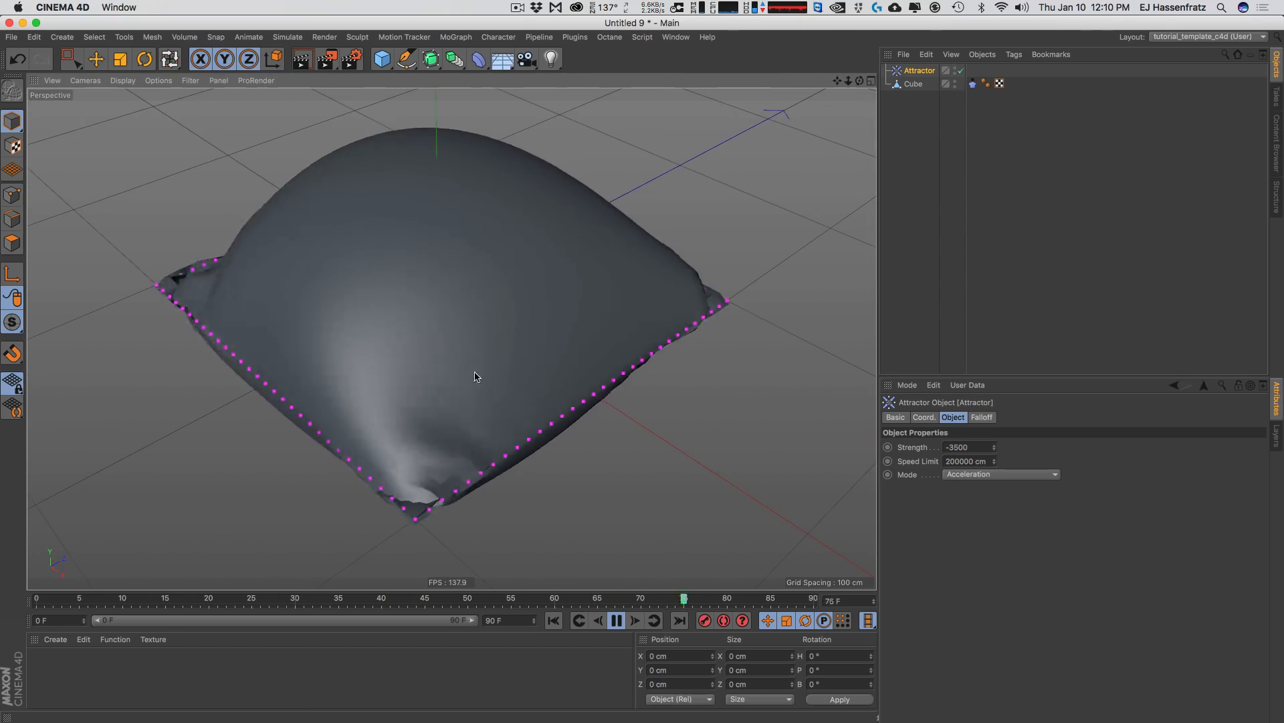
{"action": "right_click_drag", "start_coordinate": [481, 350], "coordinate": [476, 383], "text": "alt"}
{"action": "left_click_drag", "start_coordinate": [476, 383], "coordinate": [496, 402], "text": "alt"}
- Set the Cloth tag's Iterations to 30 and its Stiffness to 100%
{"action": "left_click", "coordinate": [973, 83]}
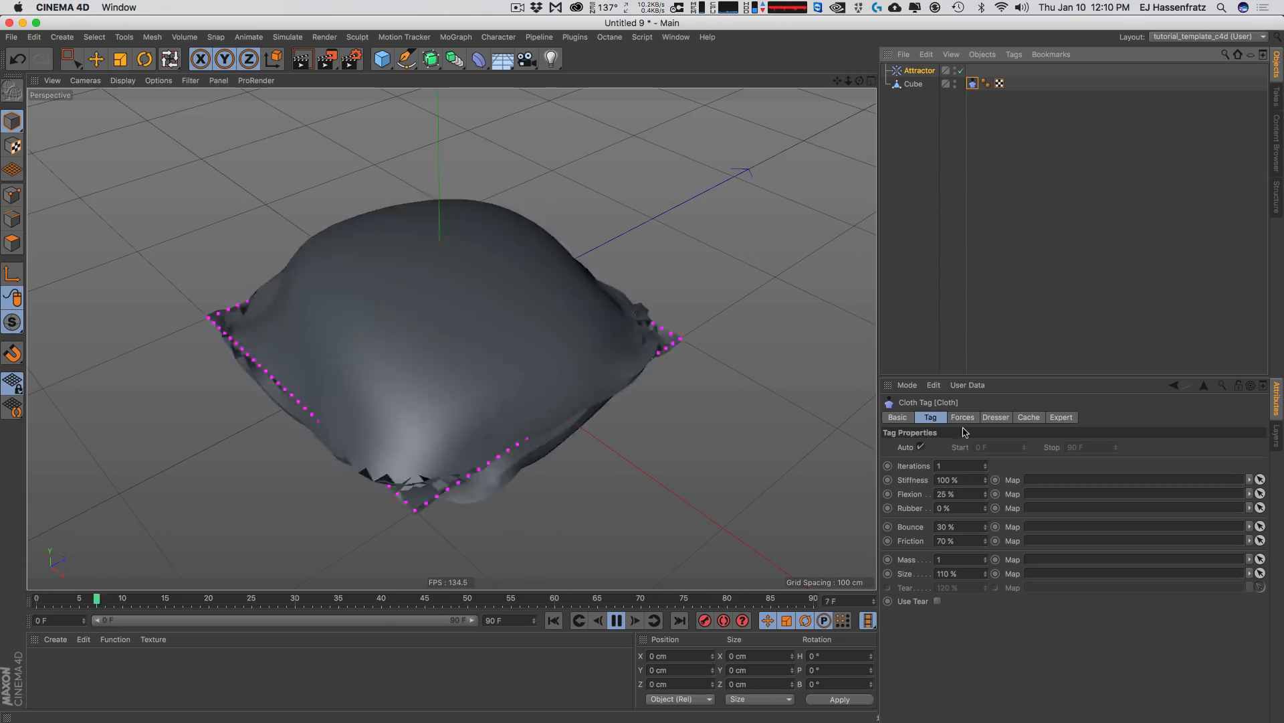
{"action": "left_click_drag", "start_coordinate": [962, 480], "coordinate": [899, 491]}
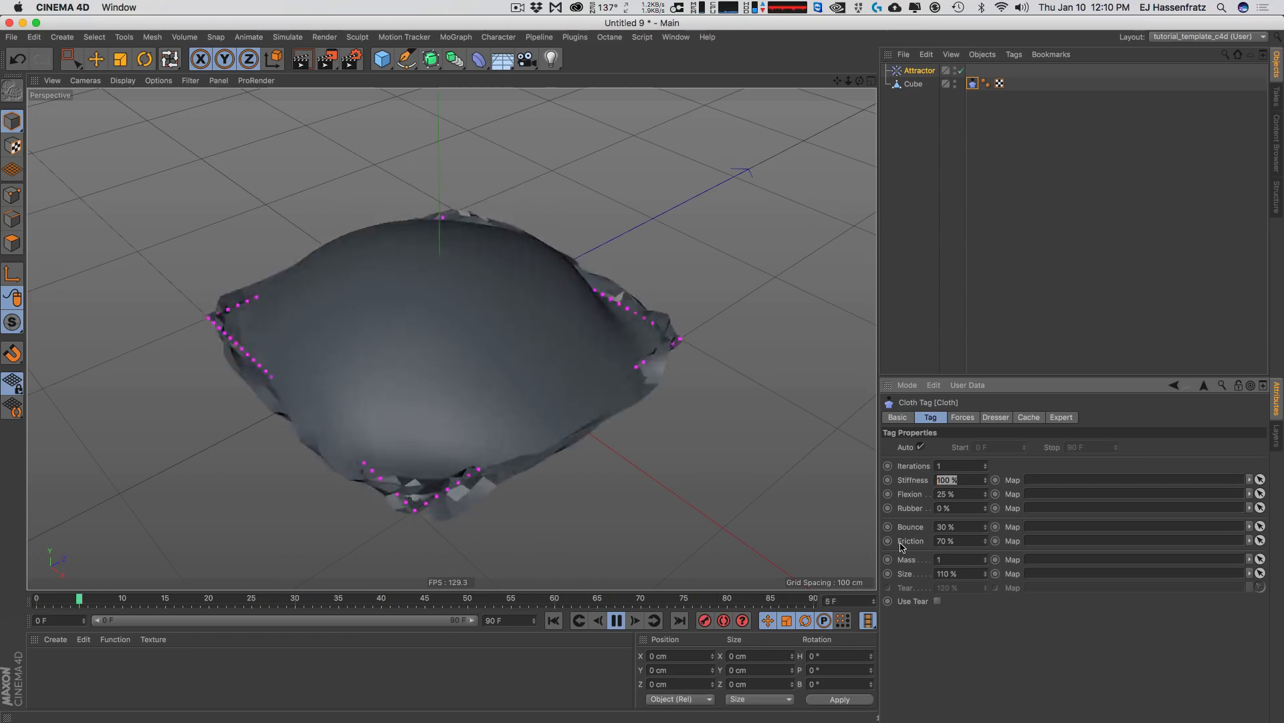
{"action": "left_click", "coordinate": [986, 482]}
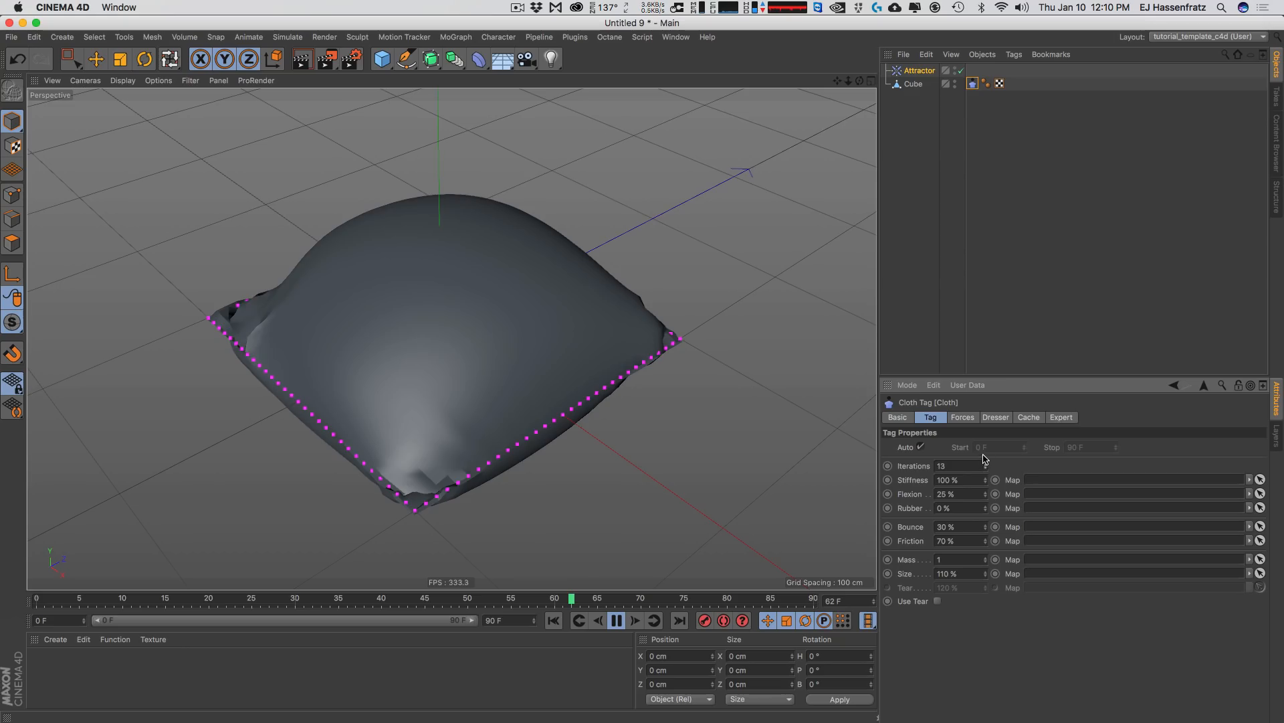
{"action": "left_click_drag", "start_coordinate": [984, 456], "coordinate": [984, 451]}
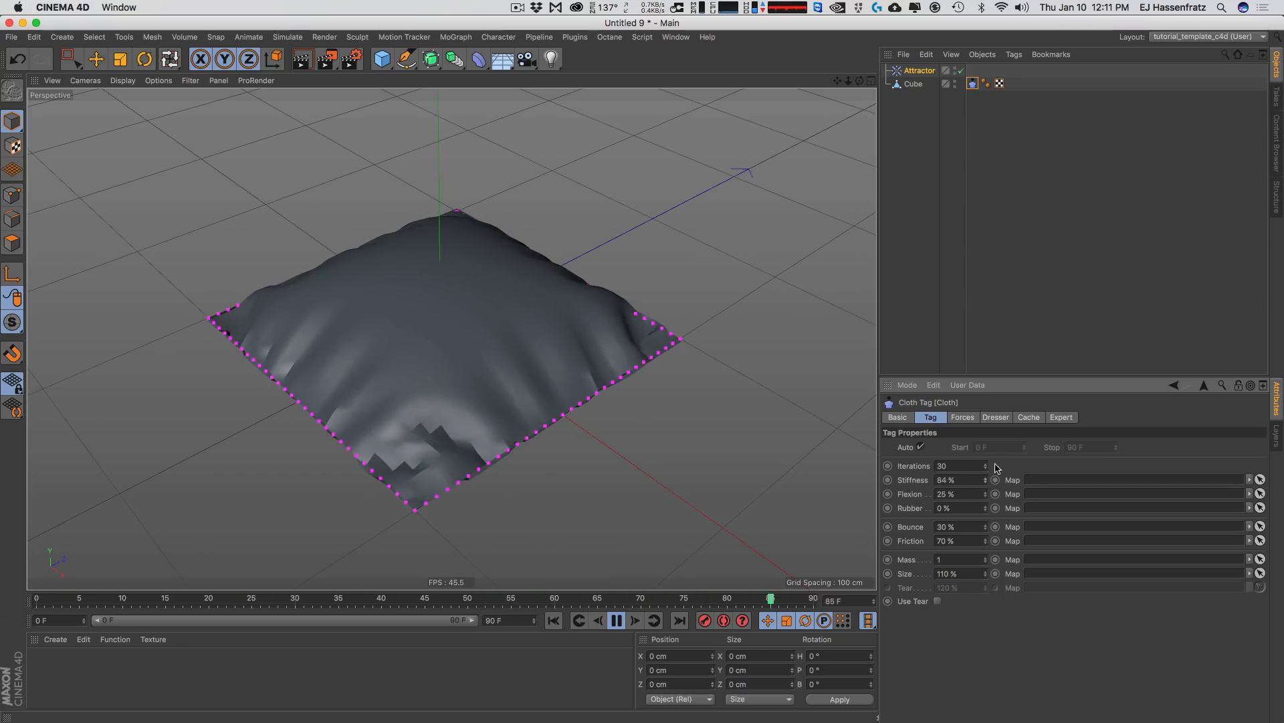
{"action": "left_click_drag", "start_coordinate": [1003, 442], "coordinate": [1008, 427]}
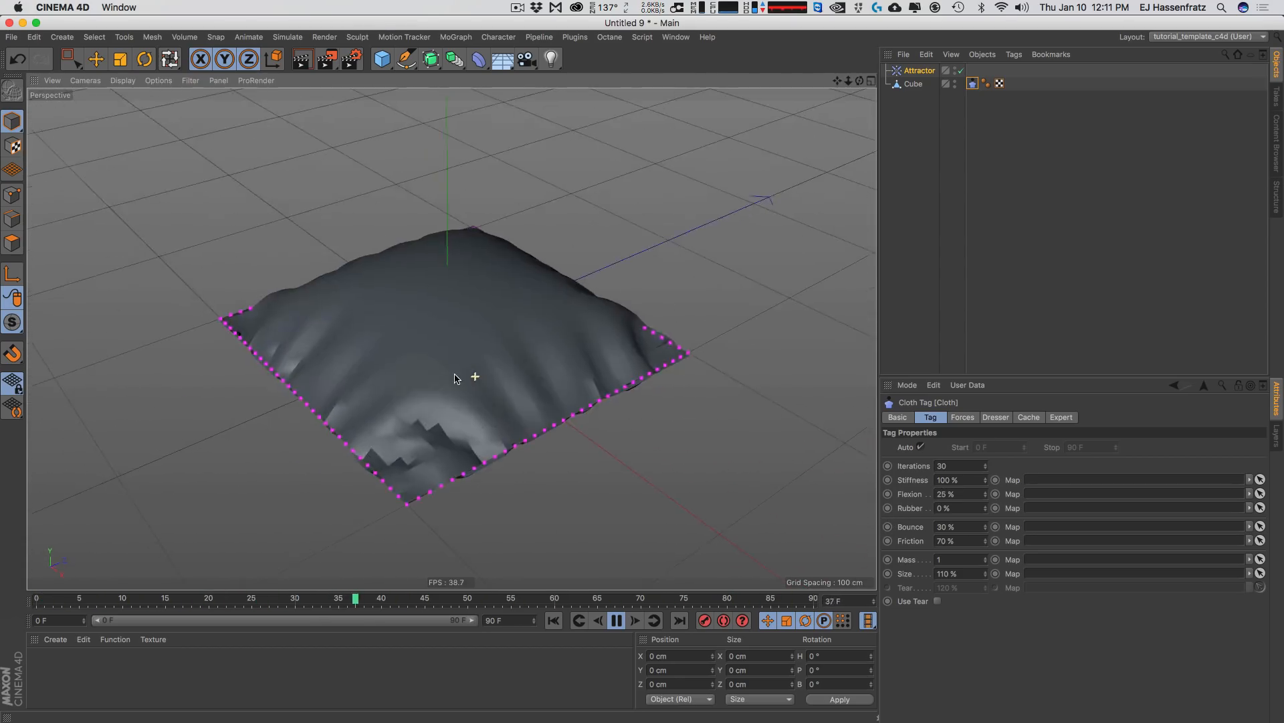
{"action": "left_click_drag", "start_coordinate": [497, 383], "coordinate": [440, 403], "text": "alt"}
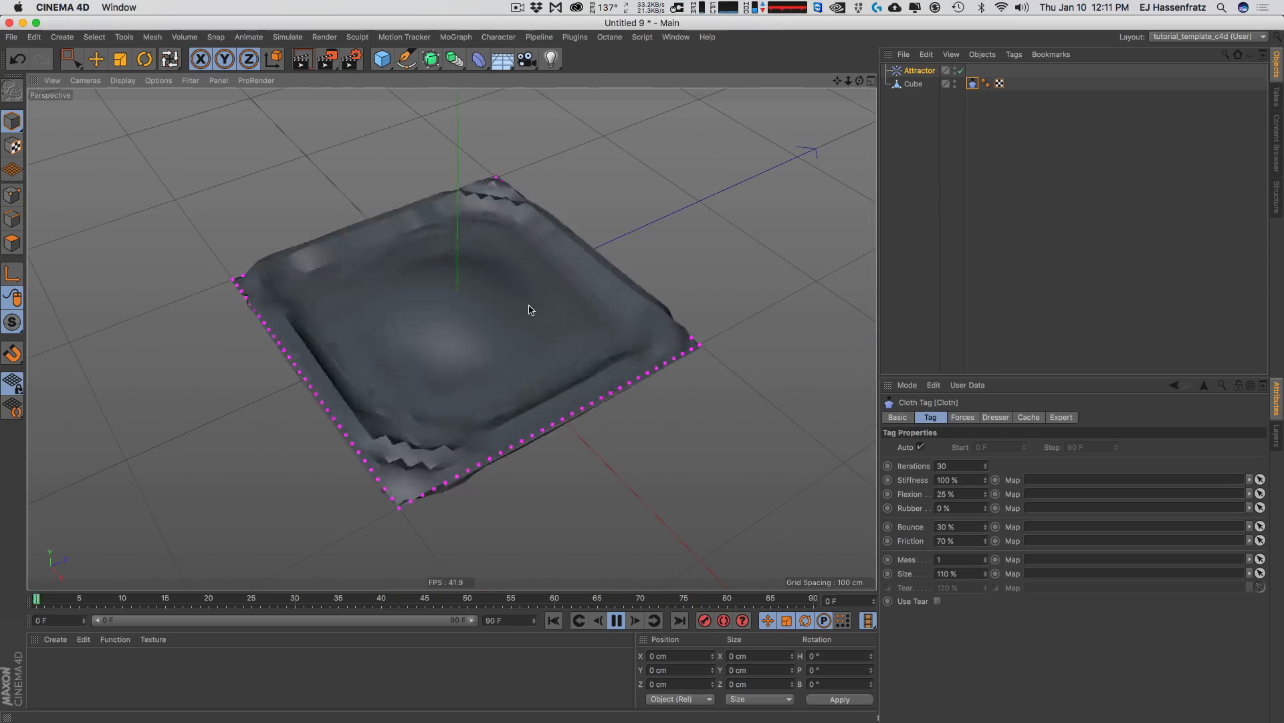
- Place the cloth cube under a Subdivision Surface object to smooth the pillow
{"action": "left_click", "coordinate": [912, 83]}
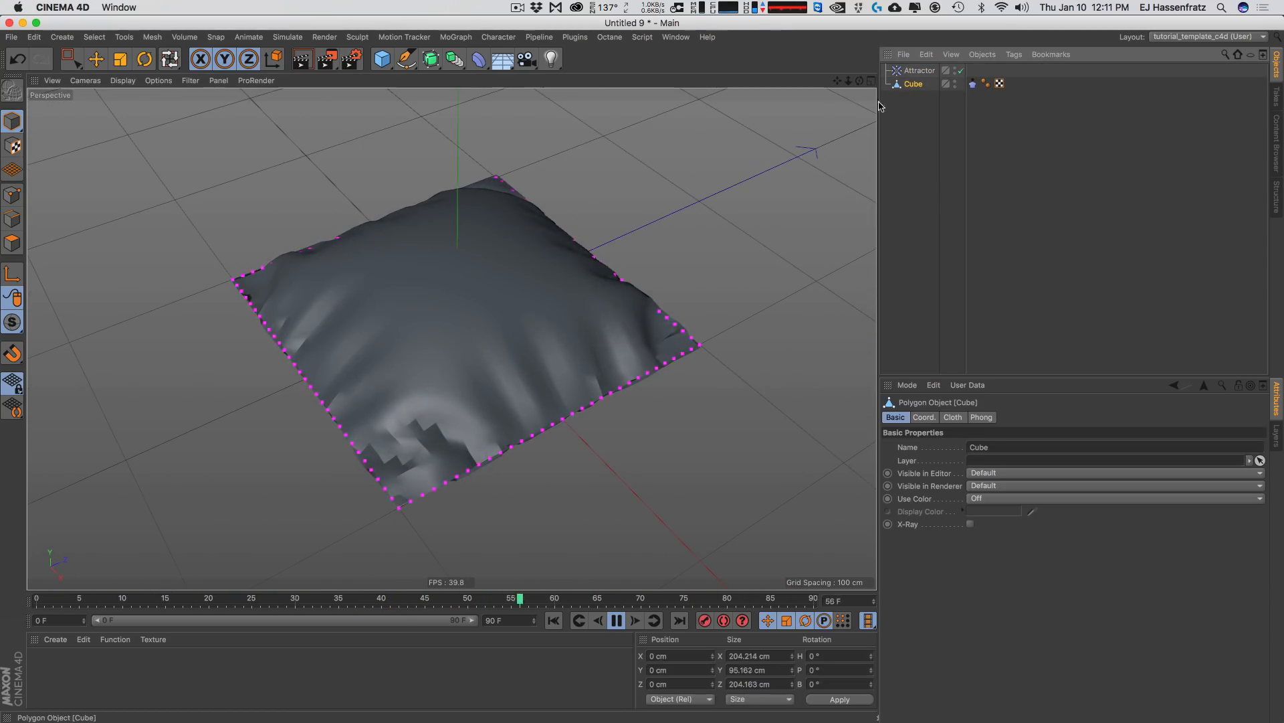
{"action": "left_click_drag", "start_coordinate": [431, 59], "coordinate": [452, 75]}
{"action": "left_click", "coordinate": [498, 77], "text": "alt"}
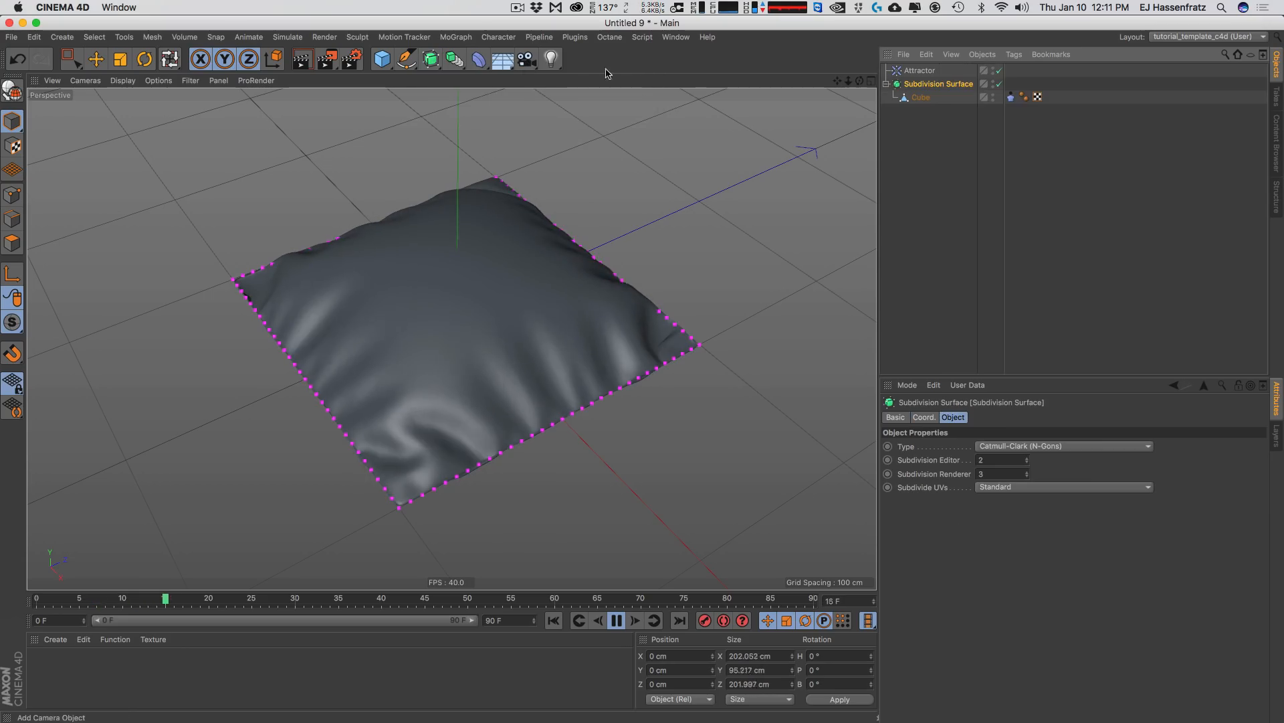
{"action": "mouse_move", "coordinate": [499, 369]}
{"action": "left_mouse_down", "text": "alt"}
{"action": "mouse_move", "coordinate": [499, 410]}
{"action": "mouse_move", "coordinate": [501, 375]}
{"action": "left_mouse_up", "text": "alt"}
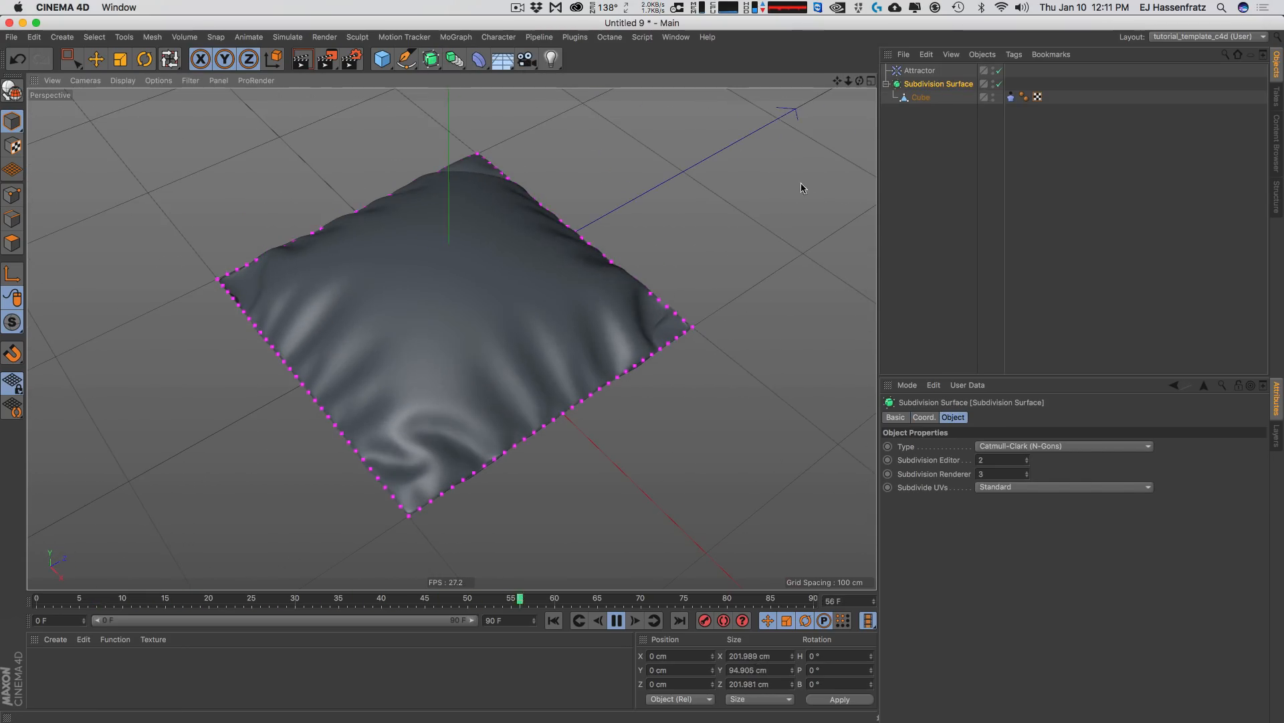
- Set the Cloth tag's Flexion to 2%, Rubber to 35% and Iterations to 108 to refine the pillow's wrinkles
{"action": "left_click", "coordinate": [1011, 97]}
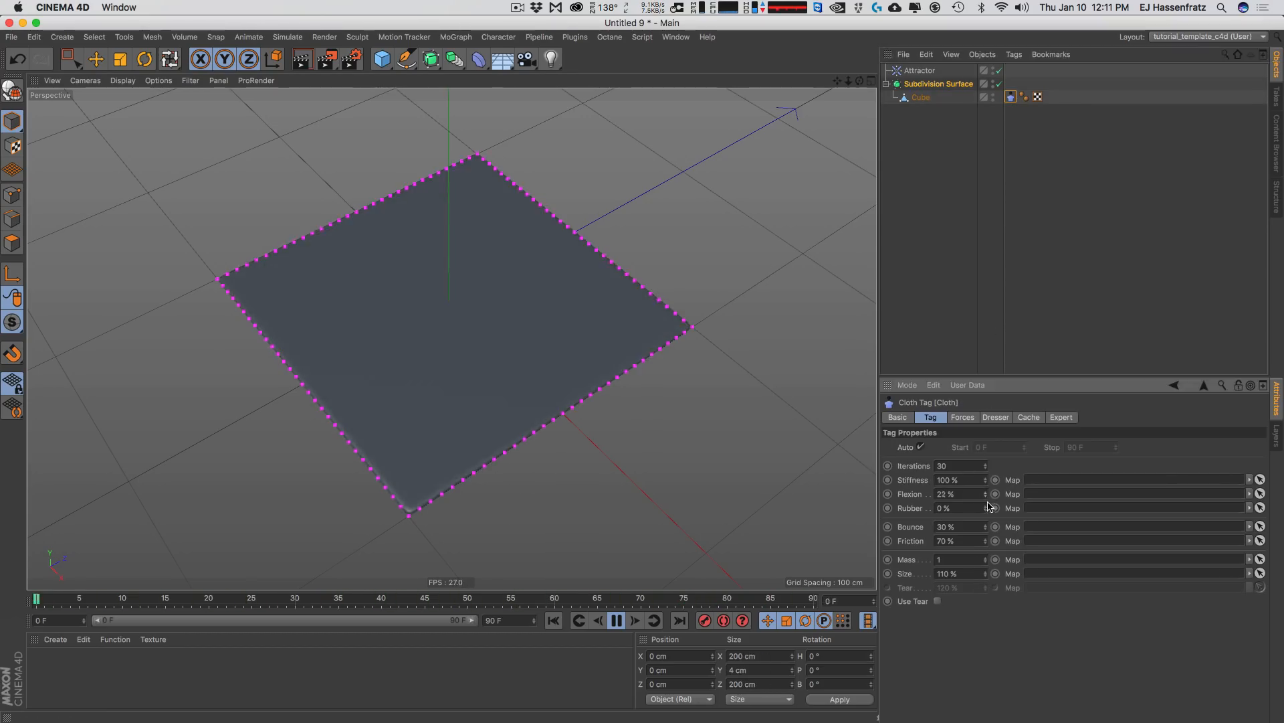
{"action": "left_click_drag", "start_coordinate": [986, 498], "coordinate": [989, 503]}
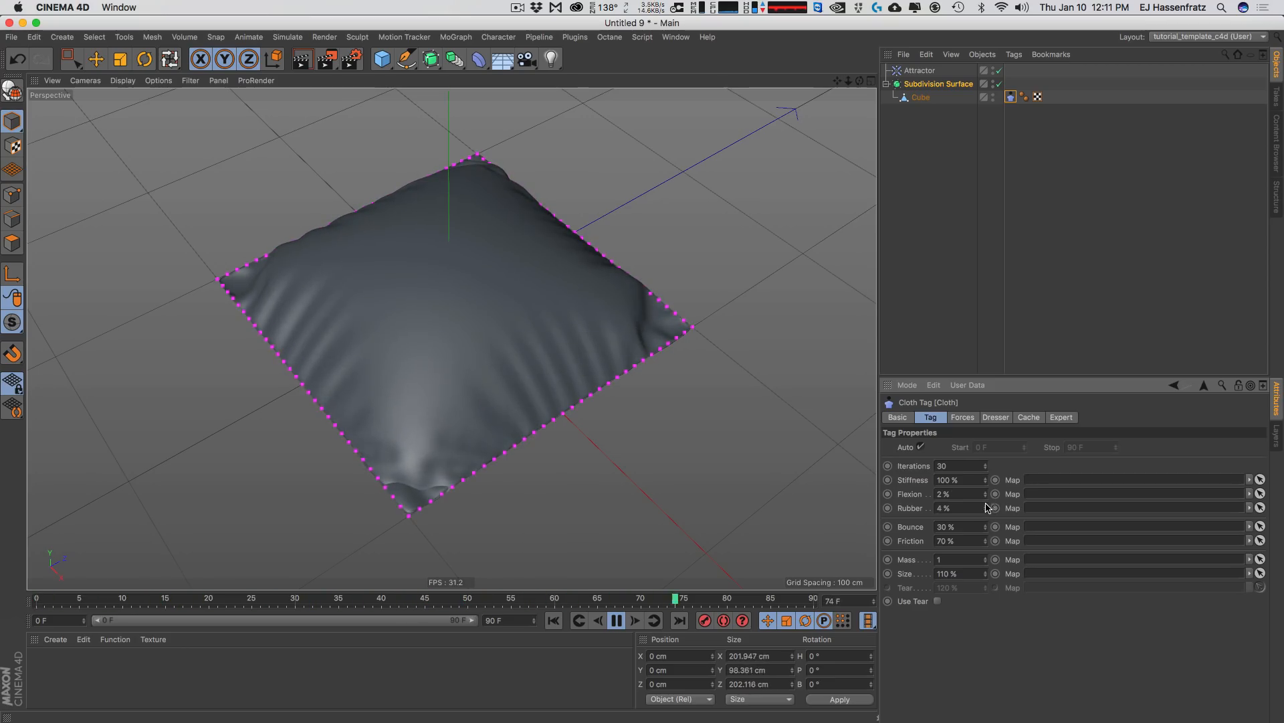
{"action": "left_click_drag", "start_coordinate": [987, 507], "coordinate": [987, 512]}
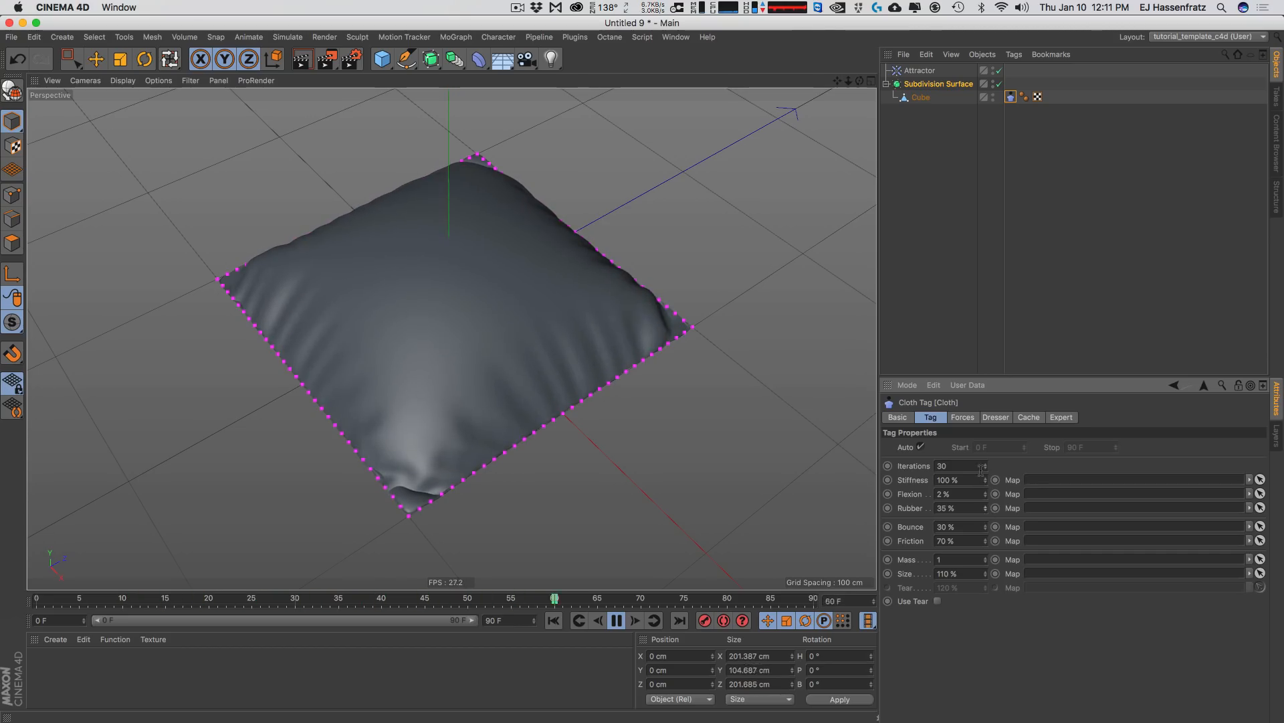
{"action": "left_click_drag", "start_coordinate": [988, 465], "coordinate": [985, 472]}
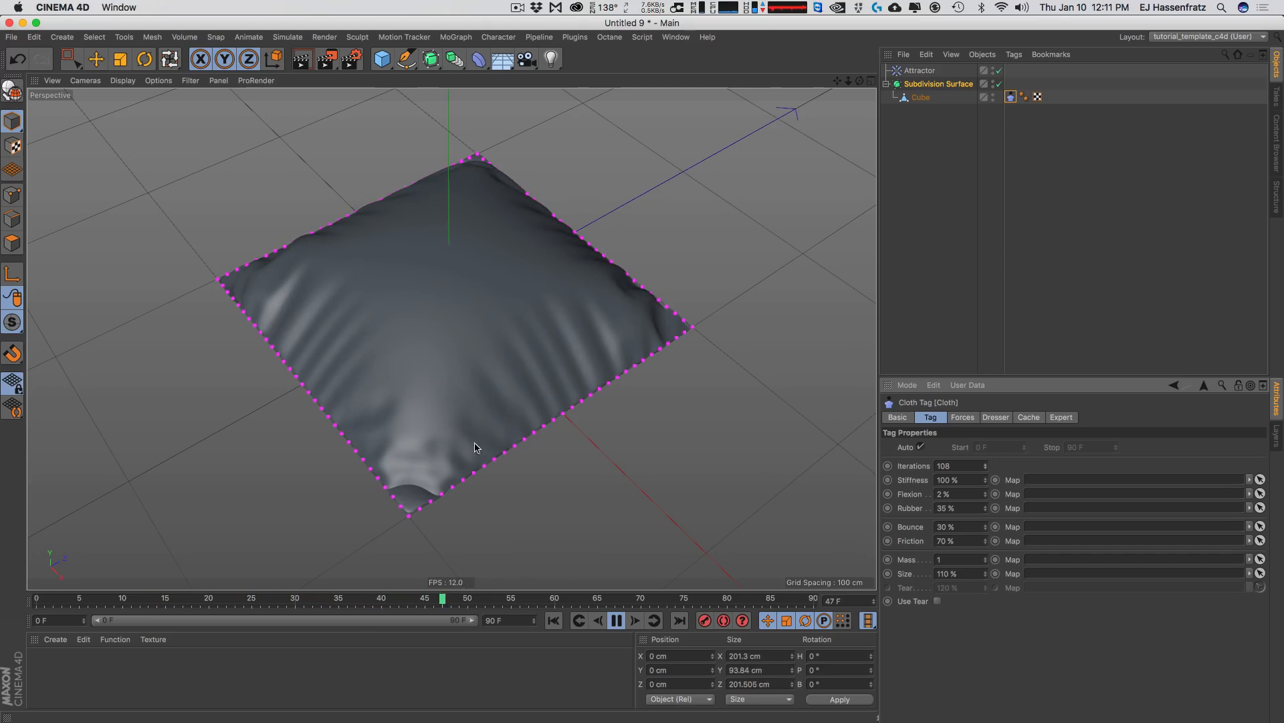
{"action": "left_click_drag", "start_coordinate": [476, 448], "coordinate": [435, 462], "text": "alt"}
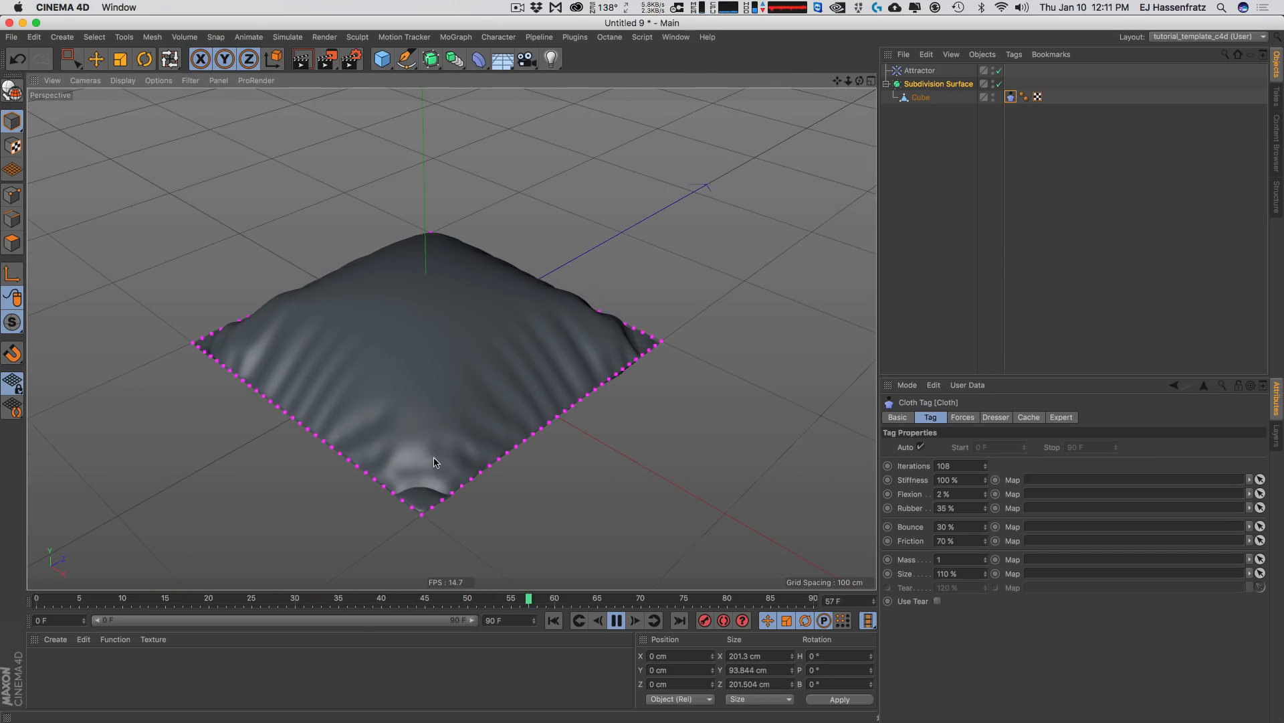
- Set the Cloth tag's Iterations to 50 and check the change in the pillow's wrinkles
{"action": "left_click", "coordinate": [966, 419]}
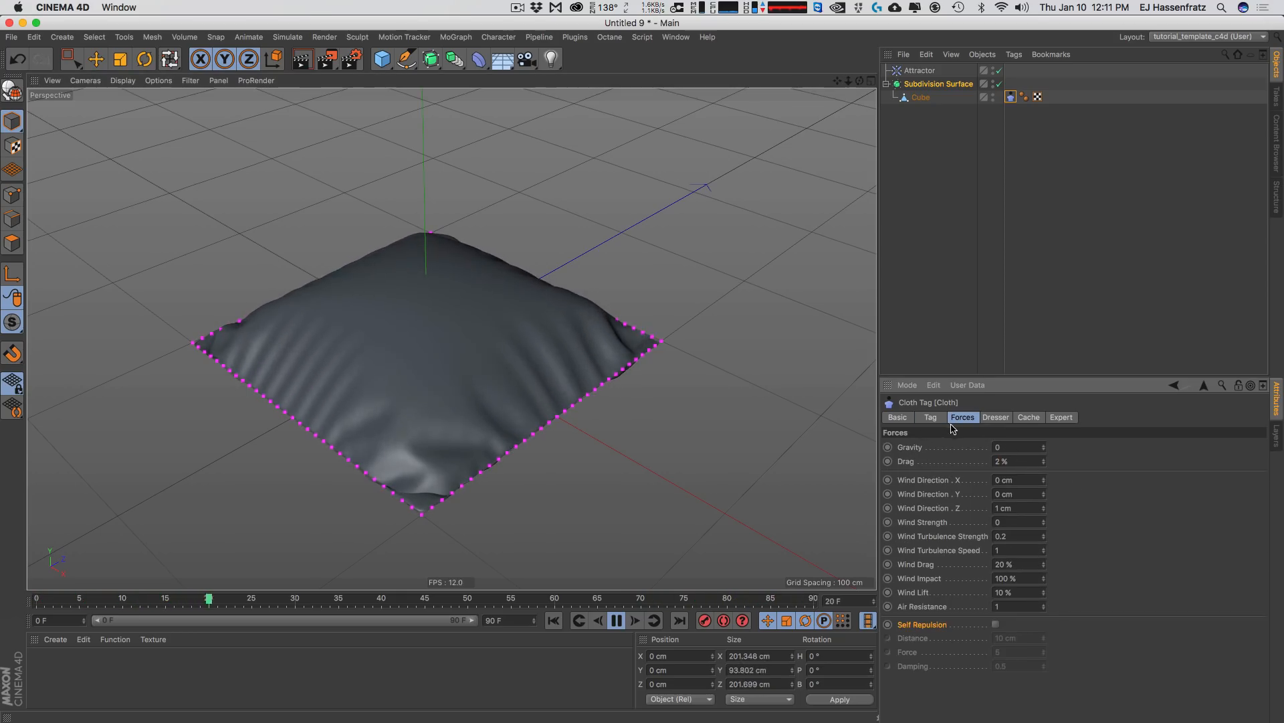
{"action": "left_click", "coordinate": [931, 417]}
{"action": "left_click_drag", "start_coordinate": [734, 428], "coordinate": [485, 396], "text": "alt"}
{"action": "right_click_drag", "start_coordinate": [399, 453], "coordinate": [464, 435], "text": "alt"}
{"action": "left_click_drag", "start_coordinate": [422, 479], "coordinate": [645, 382], "text": "alt"}
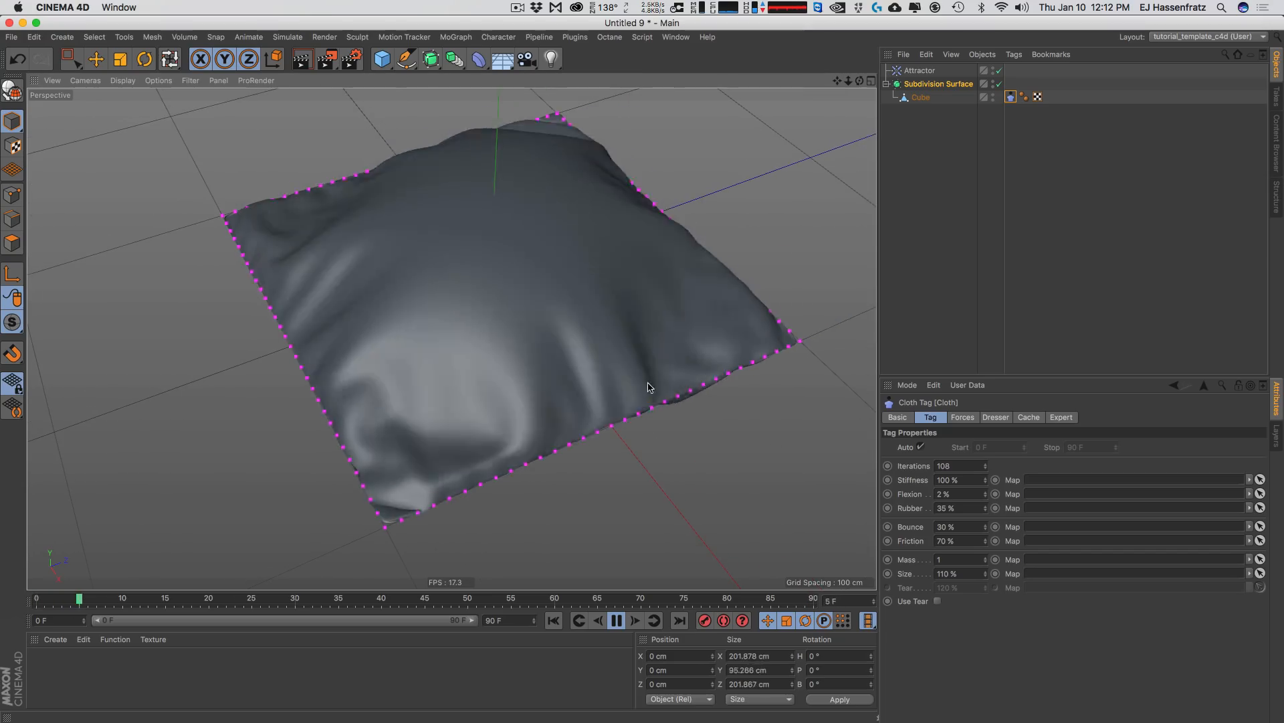
{"action": "double_click", "coordinate": [937, 467]}
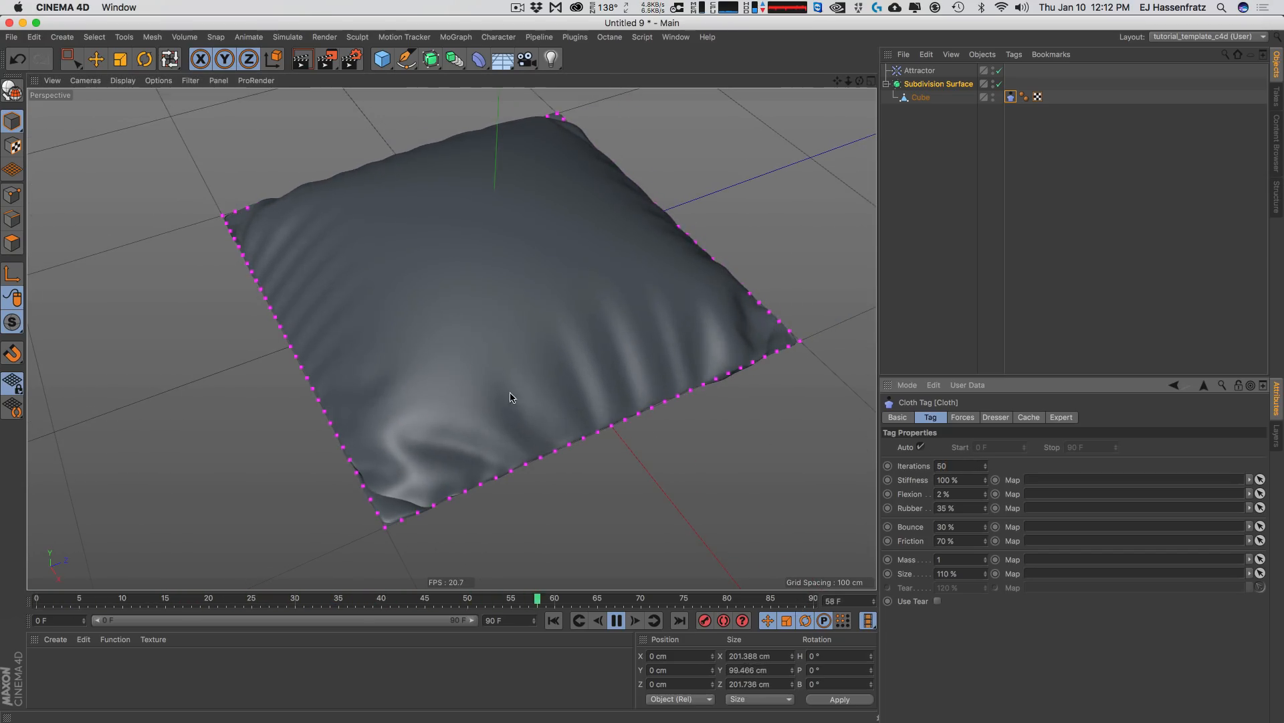
{"action": "left_click_drag", "start_coordinate": [513, 395], "coordinate": [589, 402], "text": "alt"}
- Enable Self Collision in the Cloth tag's expert settings and replay the simulation from the first frame
{"action": "left_click", "coordinate": [1059, 418]}
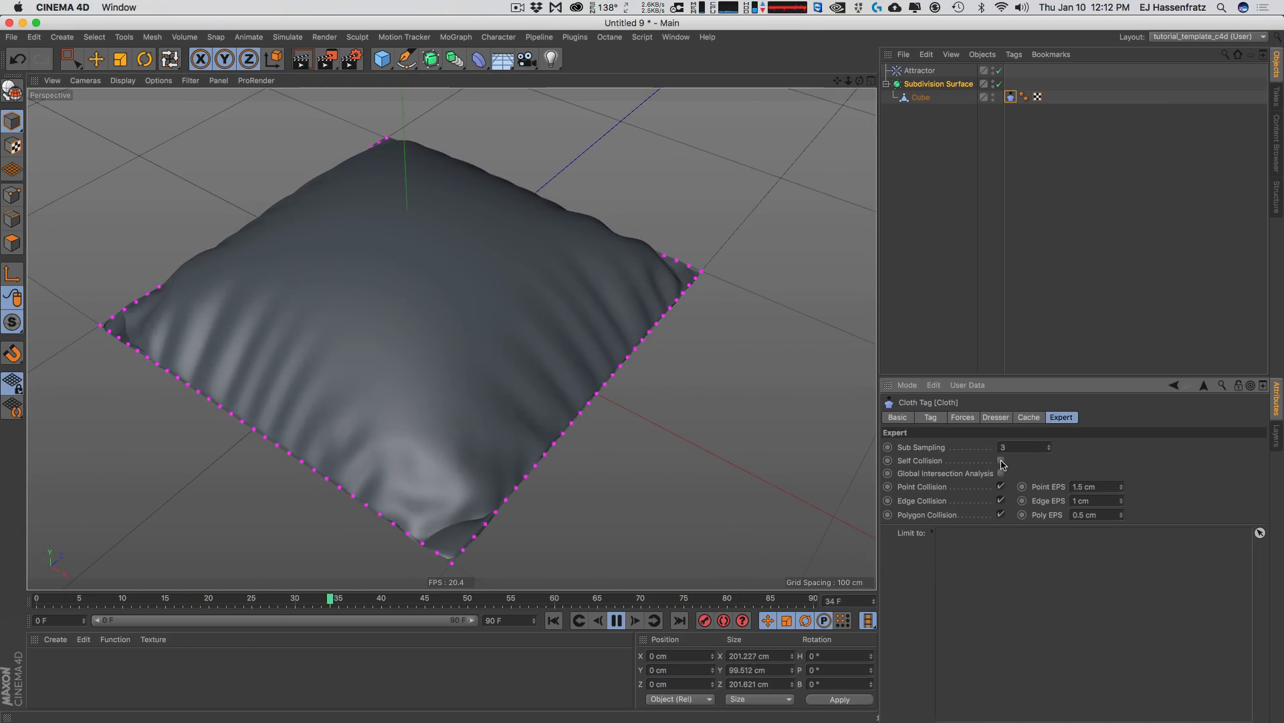
{"action": "left_click", "coordinate": [616, 620]}
{"action": "left_click", "coordinate": [553, 620]}
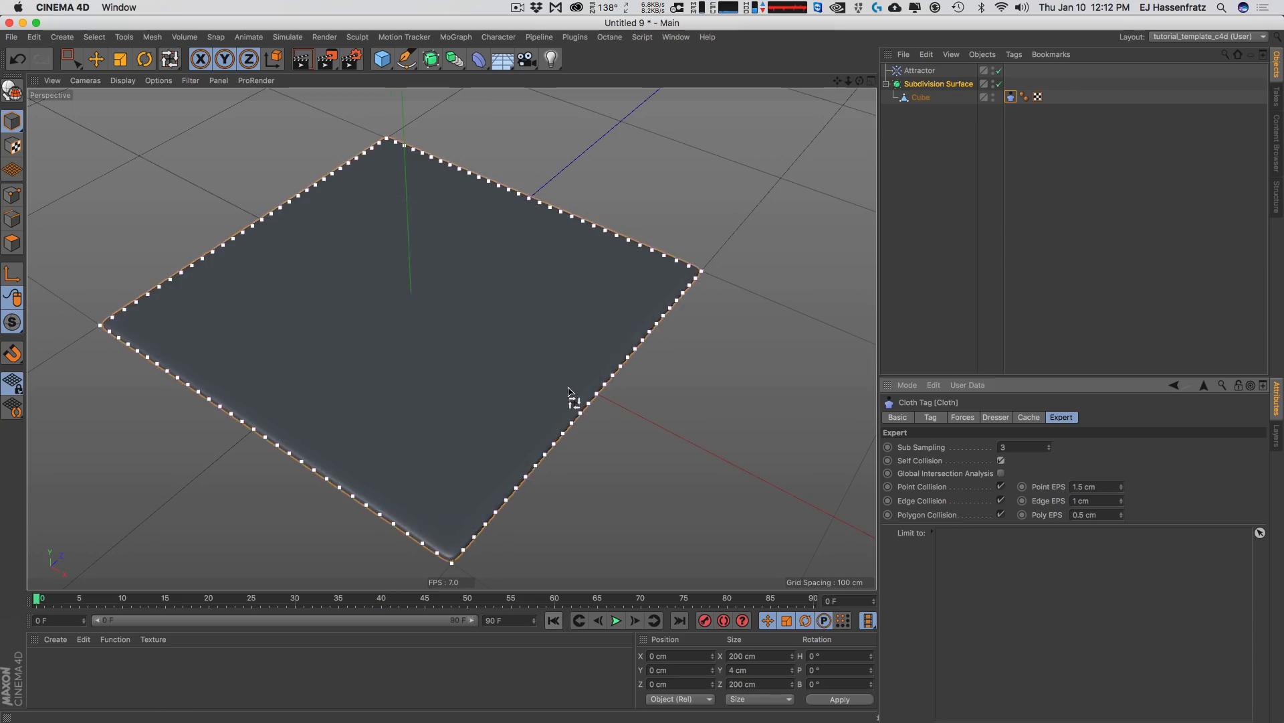
{"action": "left_click_drag", "start_coordinate": [572, 396], "coordinate": [573, 545], "text": "alt"}
{"action": "left_click", "coordinate": [619, 622]}
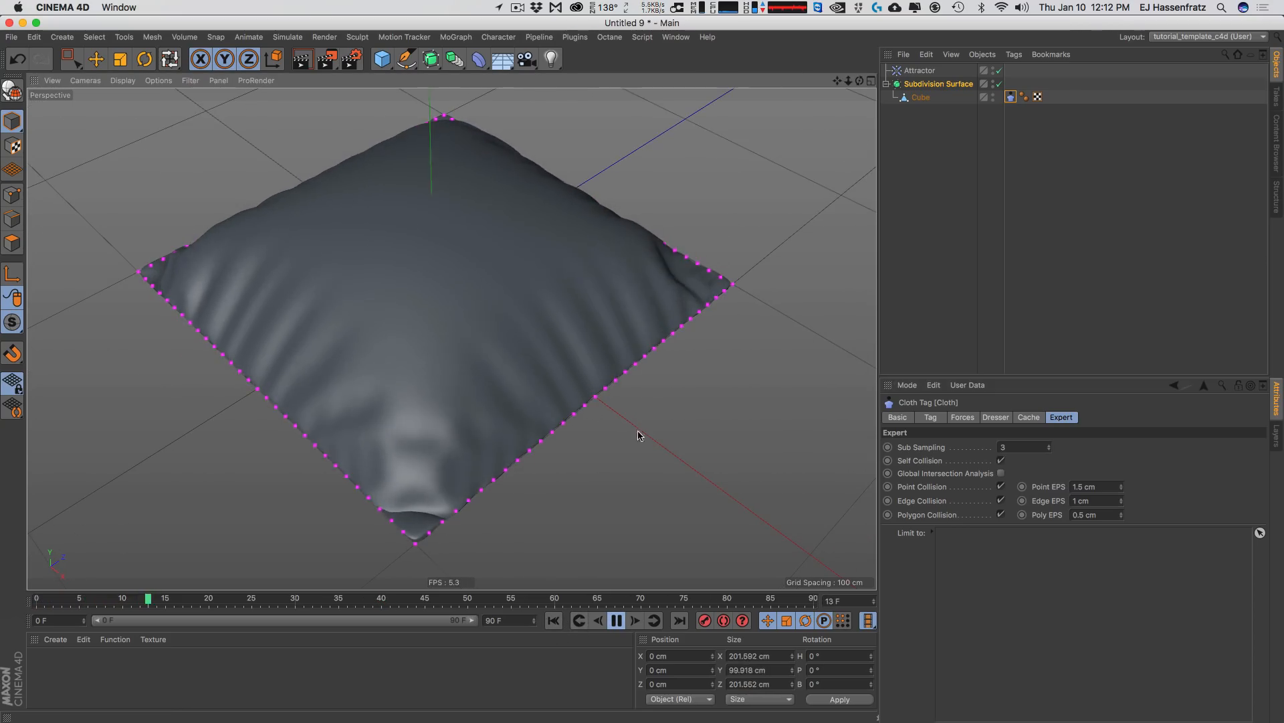
{"action": "left_click_drag", "start_coordinate": [411, 443], "coordinate": [402, 486], "text": "alt"}
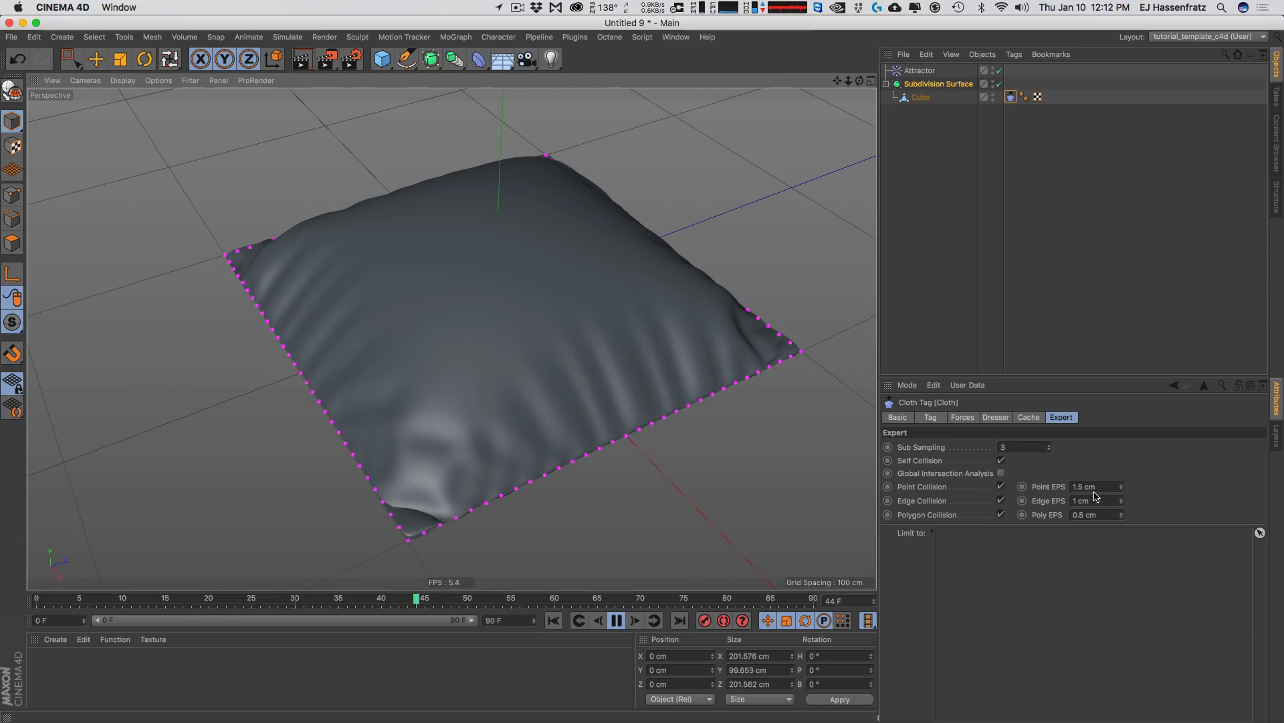
- Set the Cloth tag's Point EPS, Edge EPS and Poly EPS to 4 cm and replay the simulation
{"action": "double_click", "coordinate": [1083, 486]}
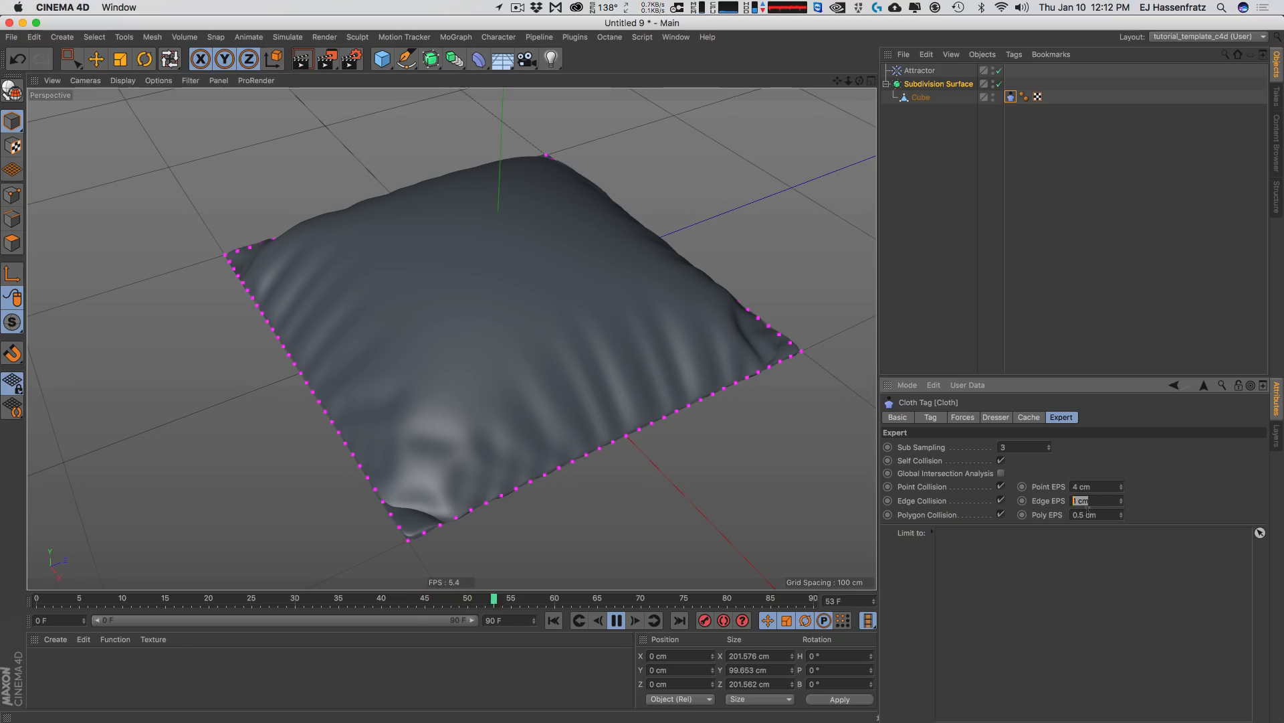
{"action": "left_click", "coordinate": [586, 620]}
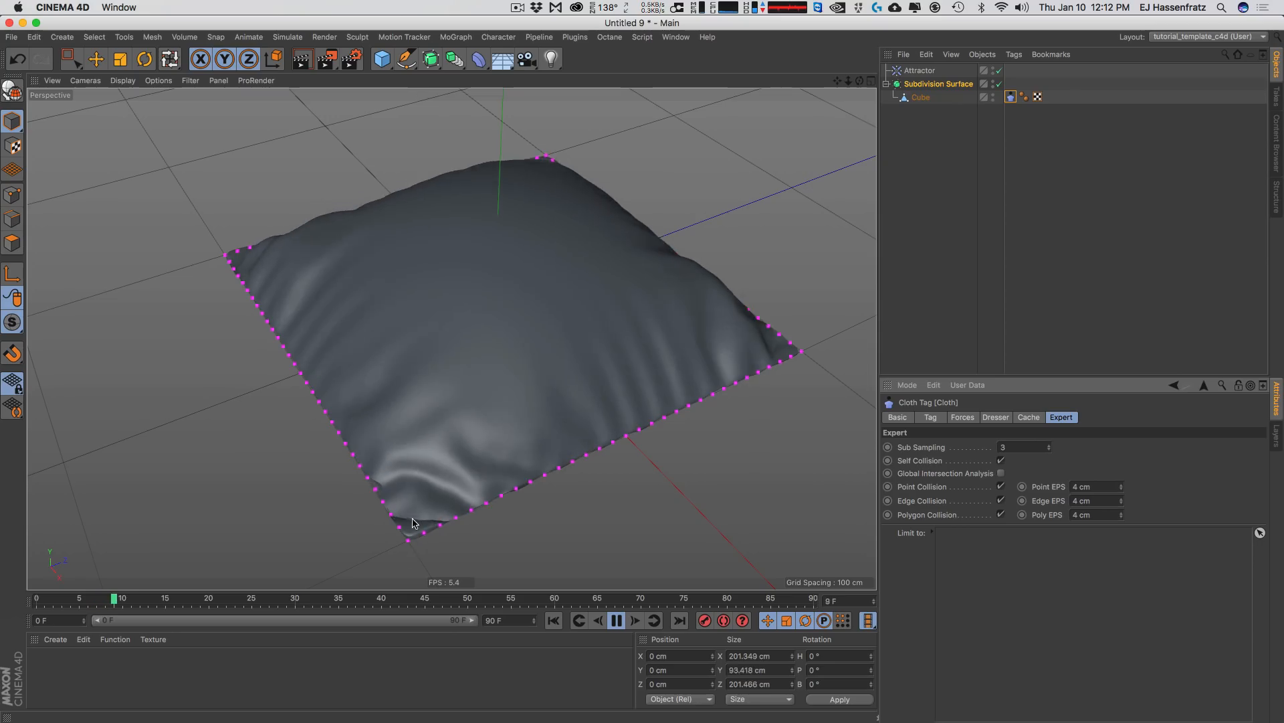
{"action": "mouse_move", "coordinate": [440, 508]}
{"action": "left_mouse_down", "text": "alt"}
{"action": "mouse_move", "coordinate": [536, 508]}
{"action": "mouse_move", "coordinate": [439, 516]}
{"action": "left_mouse_up", "text": "alt"}
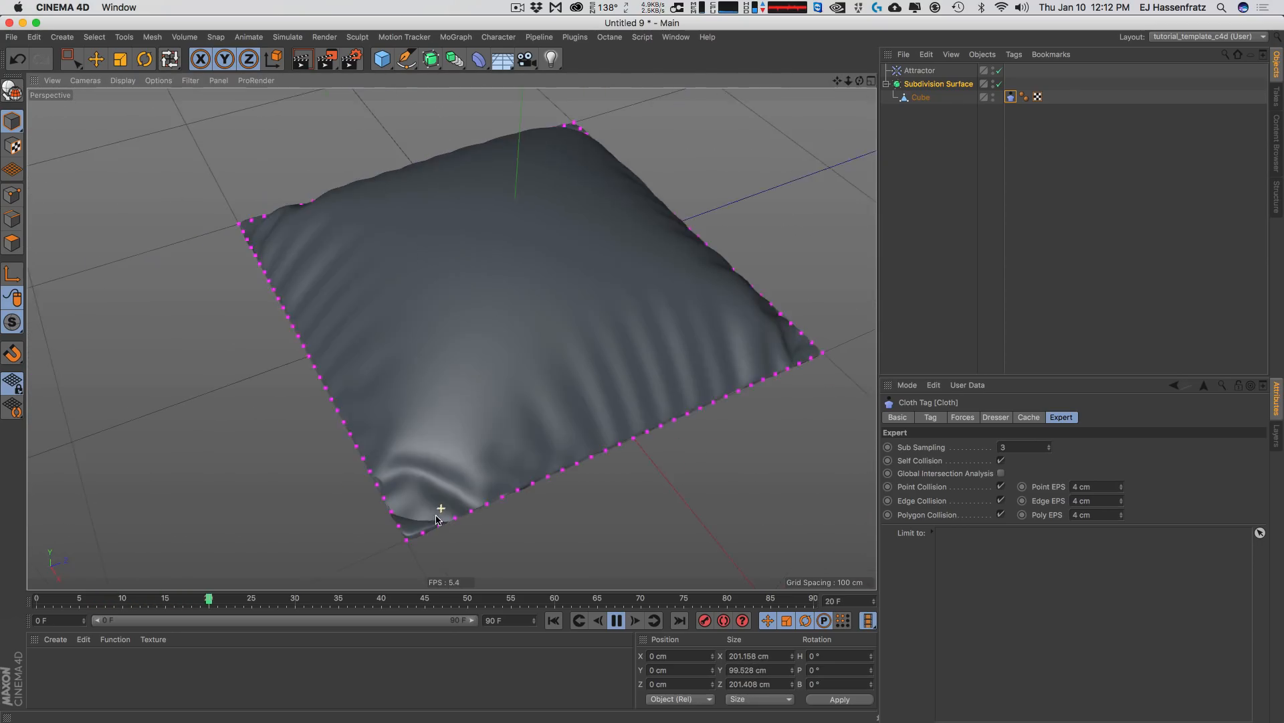
- Try a Sub Sampling of 4 on the Cloth tag and raise it to 5, replaying the simulation for each value
{"action": "left_click", "coordinate": [1013, 447]}
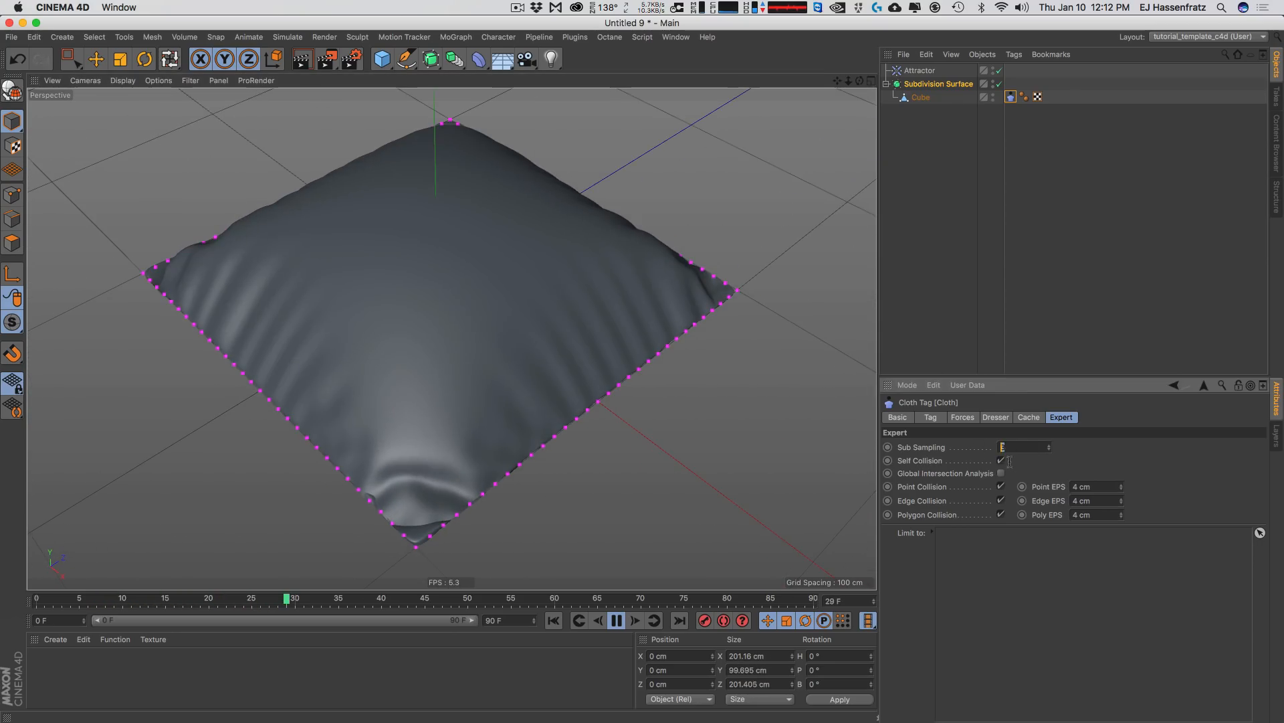
{"action": "left_click", "coordinate": [554, 620]}
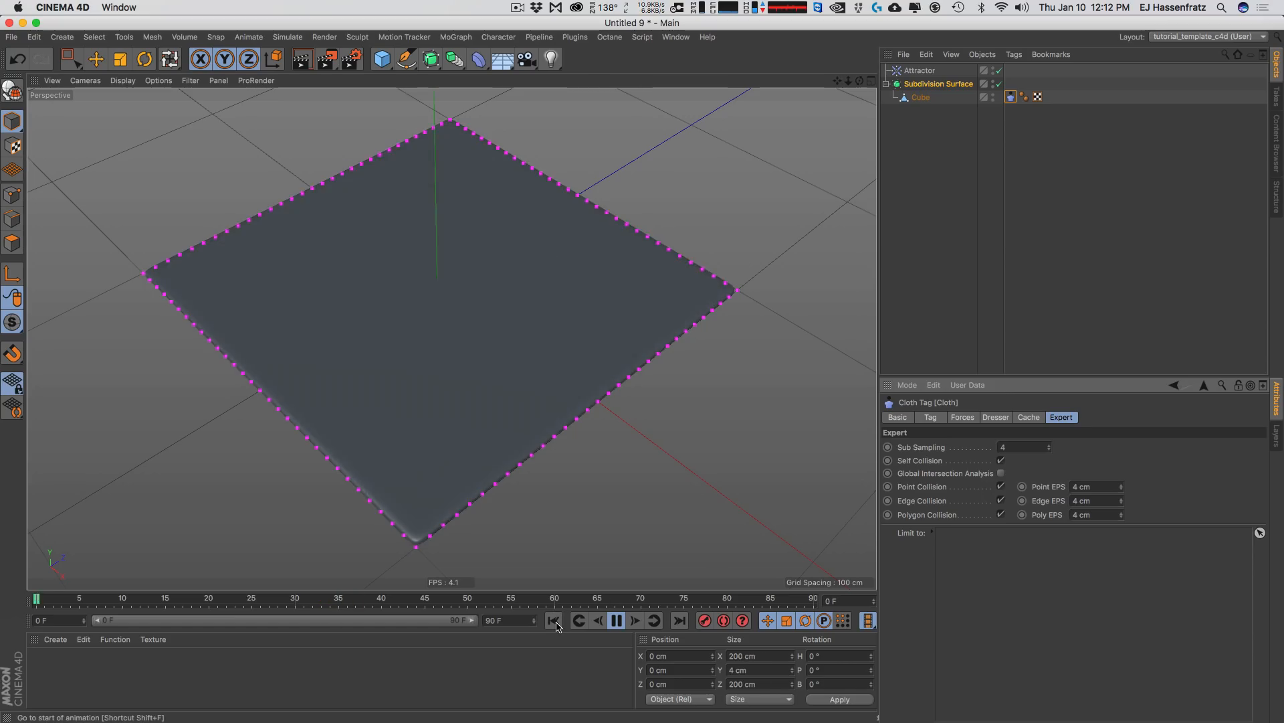
{"action": "double_click", "coordinate": [1016, 447]}
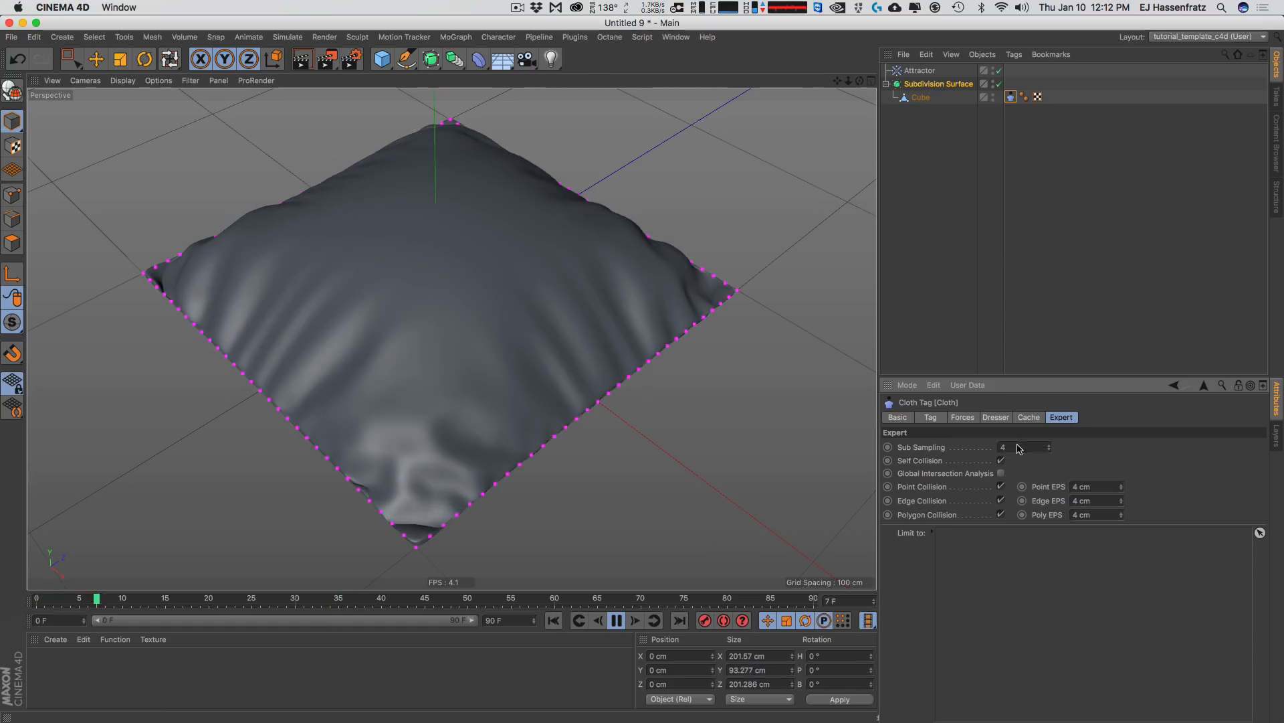
{"action": "type", "text": "5"}
{"action": "key", "text": "Return"}
{"action": "left_click", "coordinate": [554, 621]}
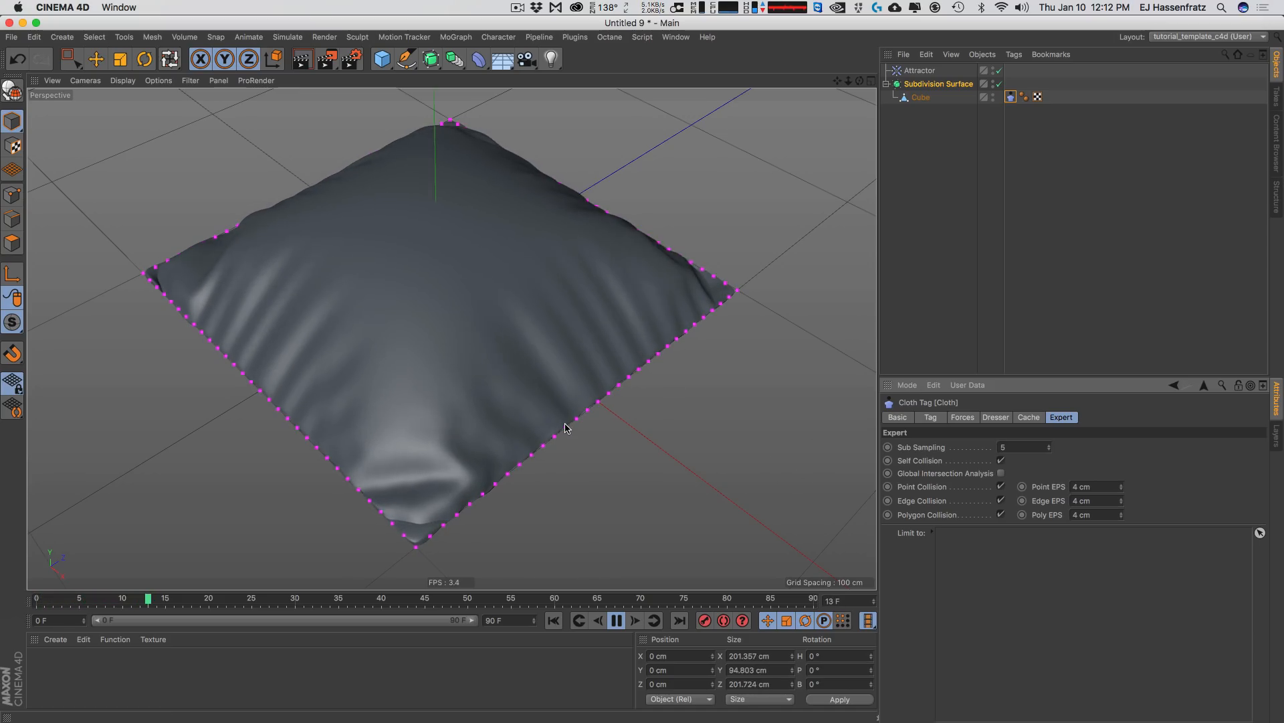
{"action": "left_click_drag", "start_coordinate": [324, 239], "coordinate": [468, 280], "text": "alt"}
{"action": "key", "text": "F8"}
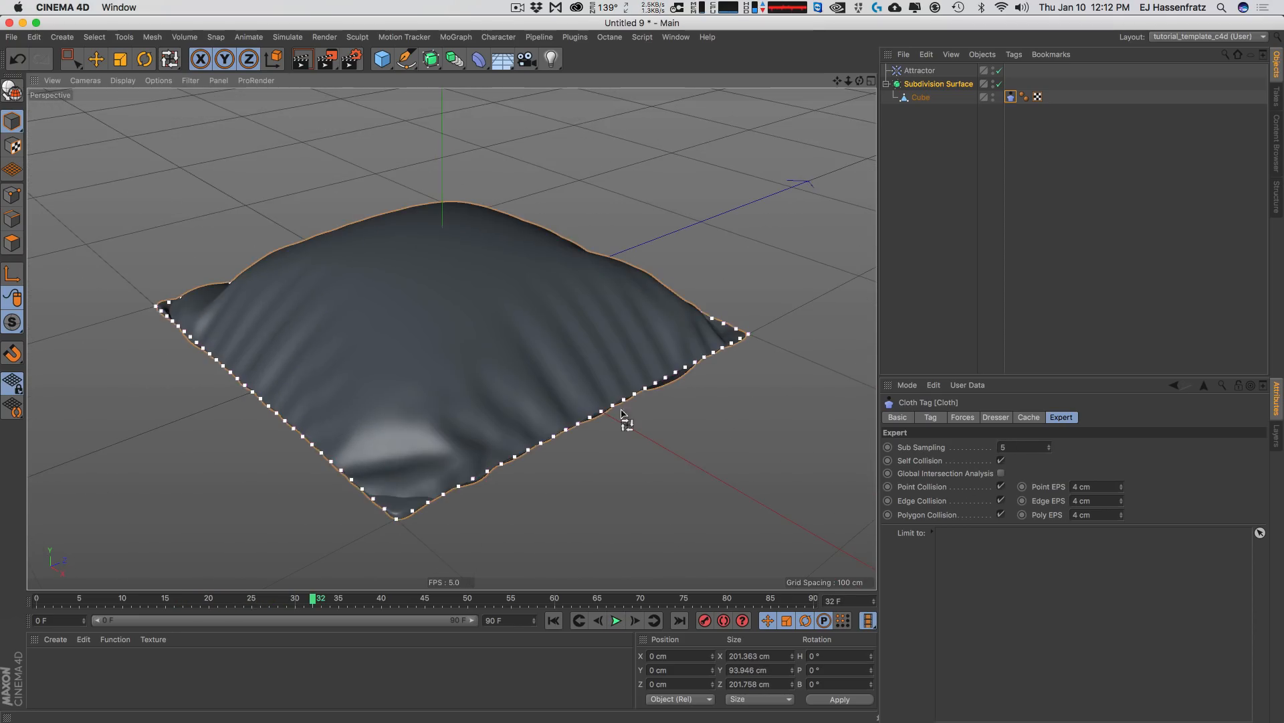
- Return to the first frame and move the Cloth tag from the cube onto the Subdivision Surface object
{"action": "left_click", "coordinate": [555, 621]}
{"action": "mouse_move", "coordinate": [428, 402]}
{"action": "left_mouse_down", "text": "alt"}
{"action": "mouse_move", "coordinate": [416, 482]}
{"action": "mouse_move", "coordinate": [484, 435]}
{"action": "mouse_move", "coordinate": [444, 531]}
{"action": "mouse_move", "coordinate": [401, 453]}
{"action": "mouse_move", "coordinate": [419, 445]}
{"action": "mouse_move", "coordinate": [386, 433]}
{"action": "mouse_move", "coordinate": [430, 435]}
{"action": "mouse_move", "coordinate": [404, 453]}
{"action": "mouse_move", "coordinate": [437, 388]}
{"action": "left_mouse_up", "text": "alt"}
{"action": "right_click_drag", "start_coordinate": [397, 492], "coordinate": [493, 347], "text": "alt"}
{"action": "scroll", "coordinate": [536, 299], "scroll_direction": "down", "scroll_amount": 5}
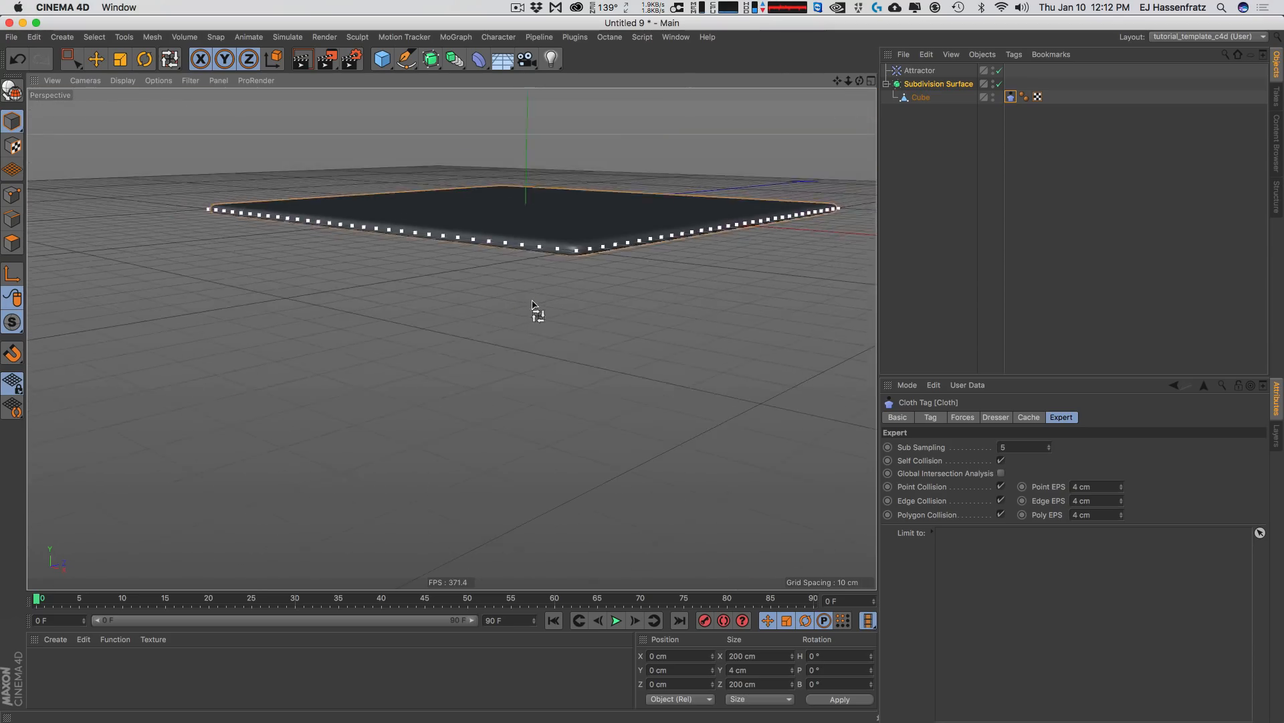
{"action": "left_click_drag", "start_coordinate": [532, 301], "coordinate": [449, 390], "text": "alt"}
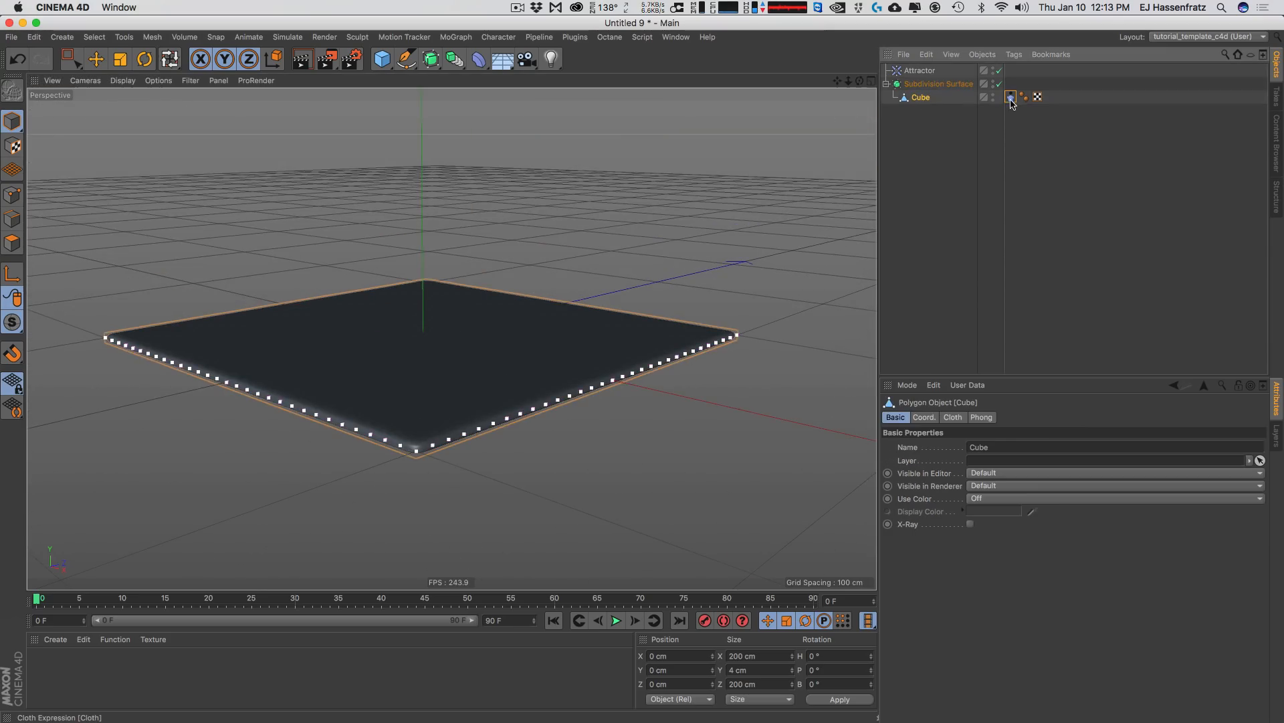
{"action": "left_click_drag", "start_coordinate": [1010, 97], "coordinate": [1011, 83]}
{"action": "left_click", "coordinate": [926, 99]}
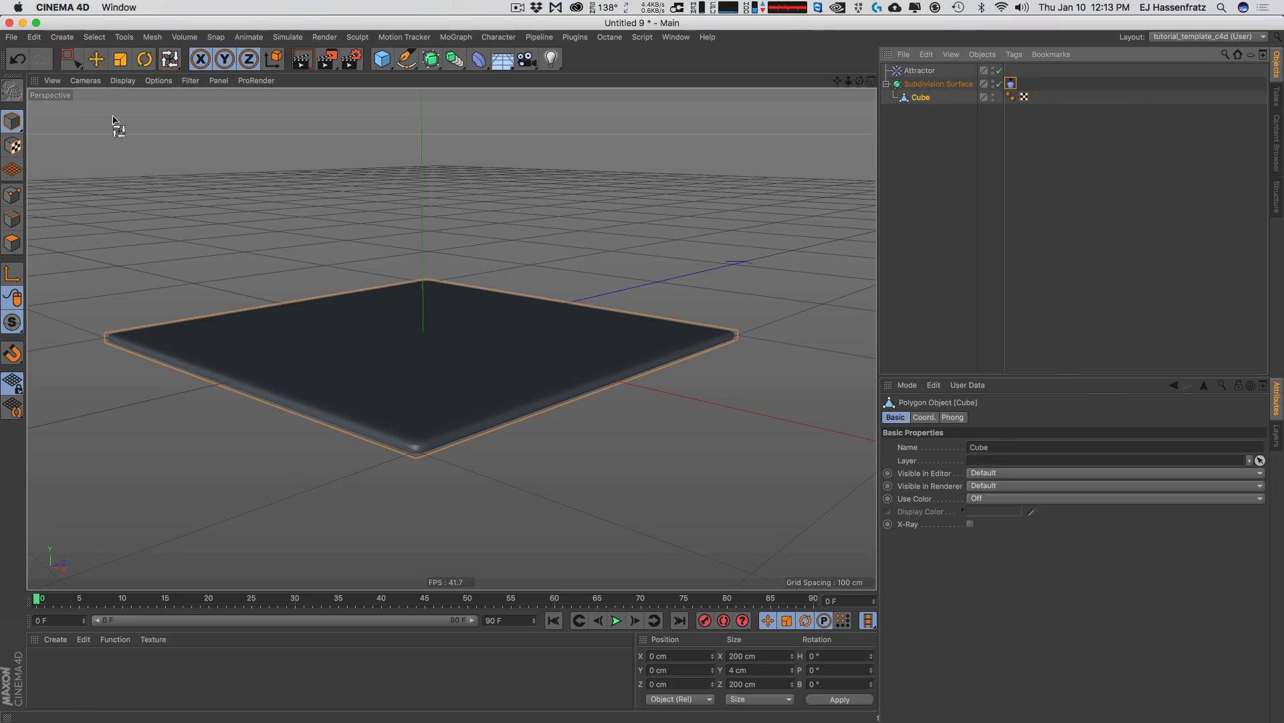
- Scale the cube along Y to a thickness of about 6 cm and put the Cloth tag back on it
{"action": "key", "text": "t"}
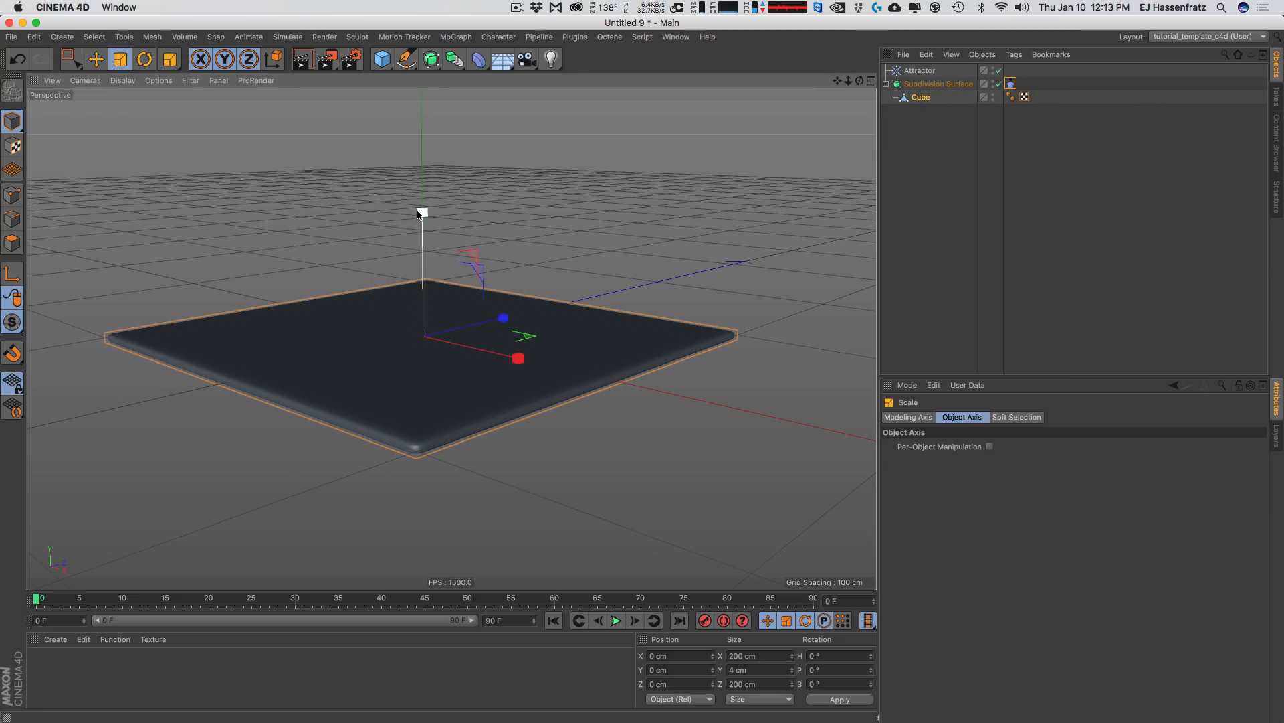
{"action": "left_click_drag", "start_coordinate": [424, 209], "coordinate": [448, 307]}
{"action": "middle_click_drag", "start_coordinate": [448, 308], "coordinate": [462, 271], "text": "alt"}
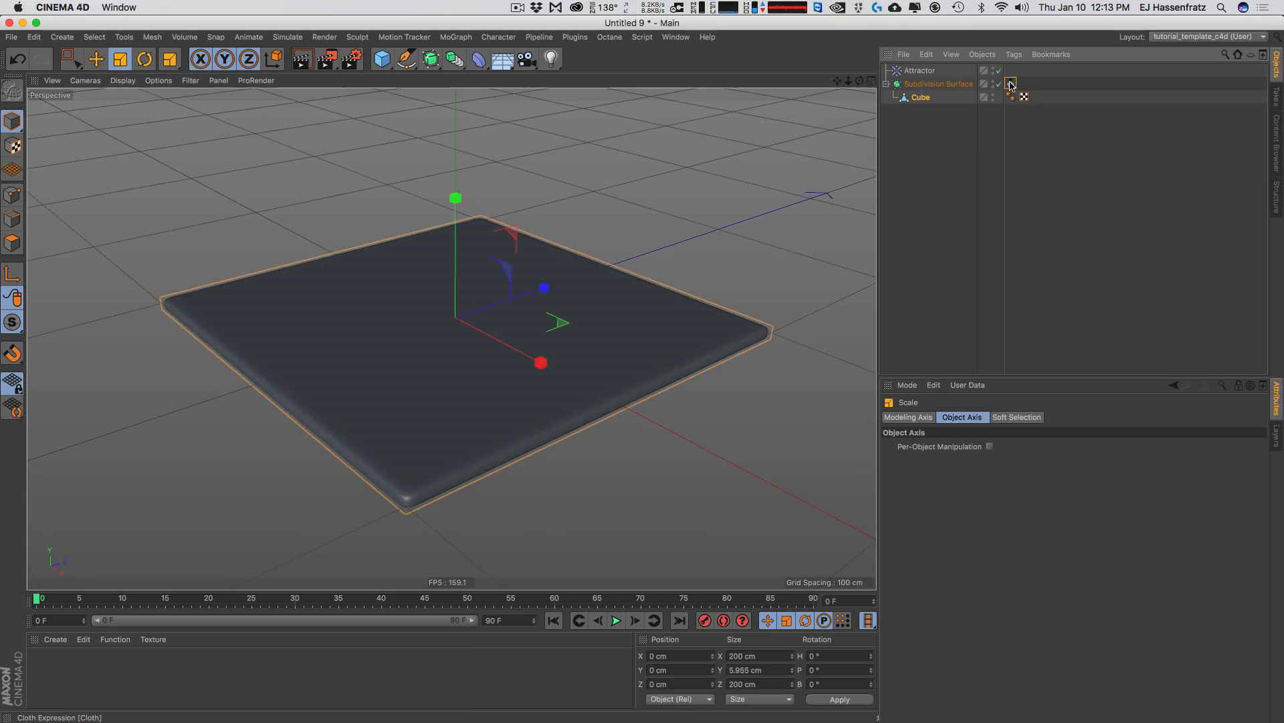
{"action": "left_click_drag", "start_coordinate": [1011, 84], "coordinate": [934, 100]}
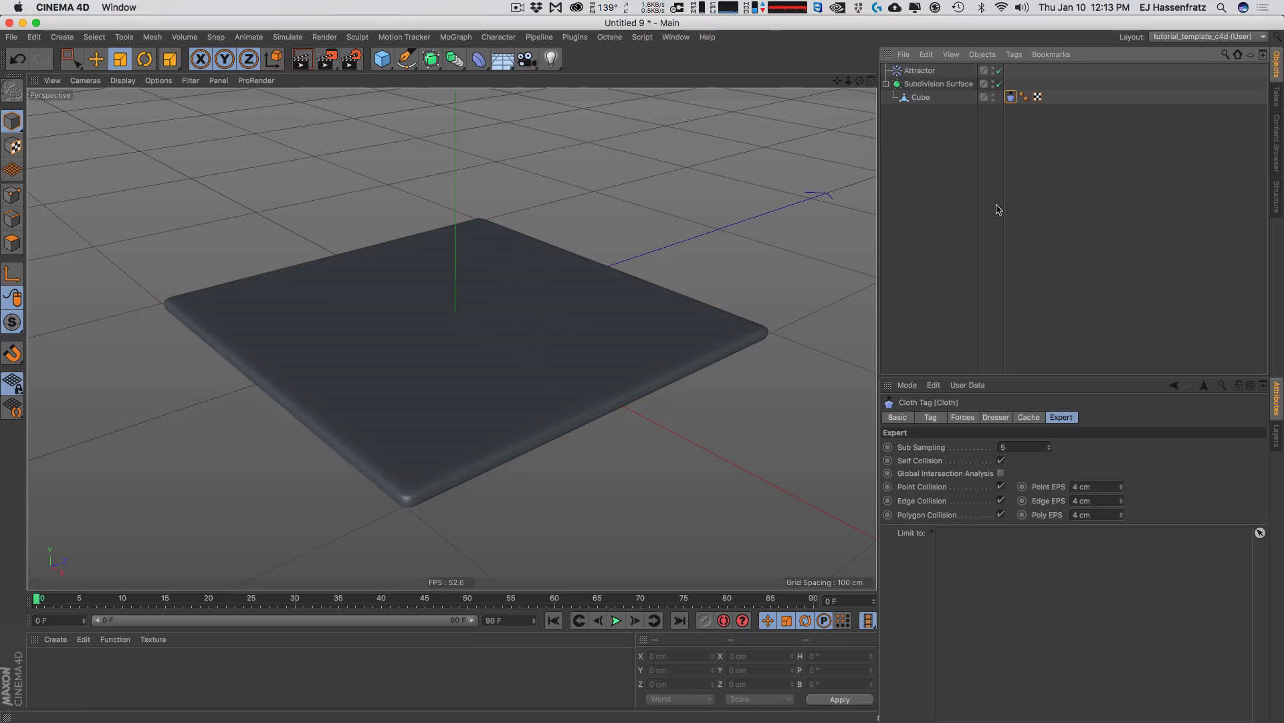
{"action": "left_click", "coordinate": [921, 98]}
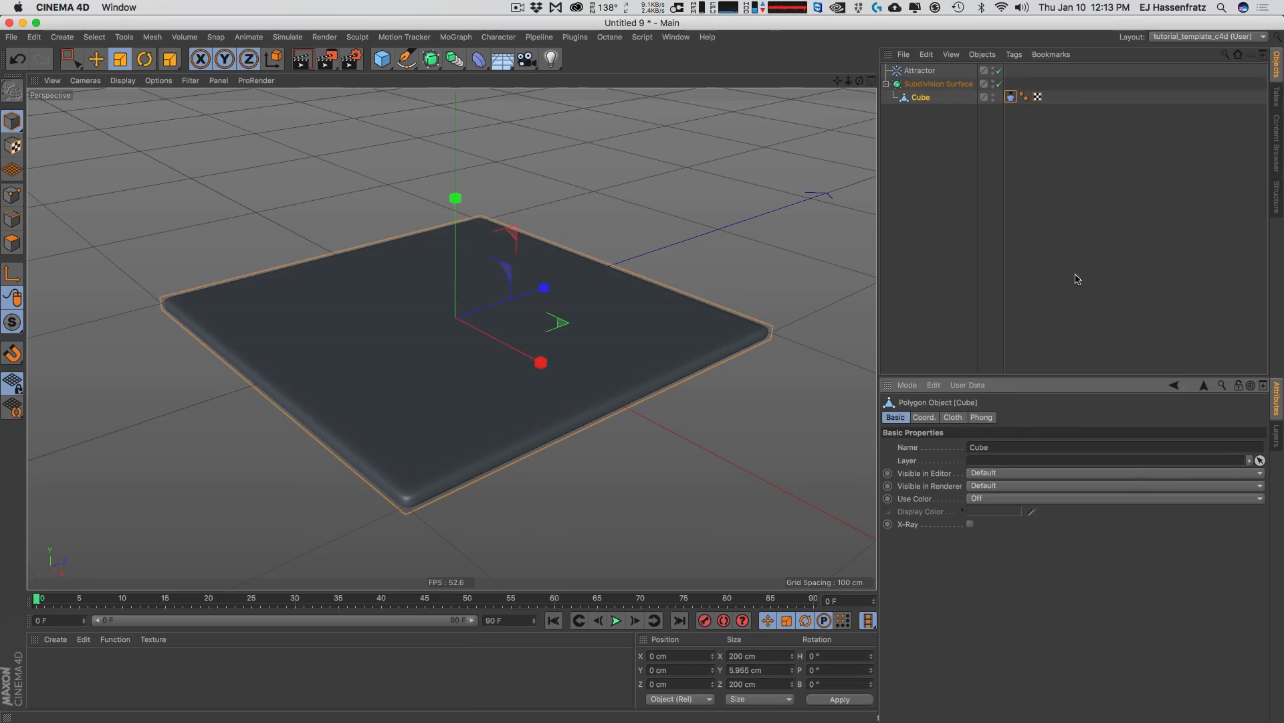
- Check the Cloth tag's fix points along the cube's edges in point mode
{"action": "left_click", "coordinate": [1011, 97]}
{"action": "left_click", "coordinate": [1029, 417]}
{"action": "left_click", "coordinate": [996, 417]}
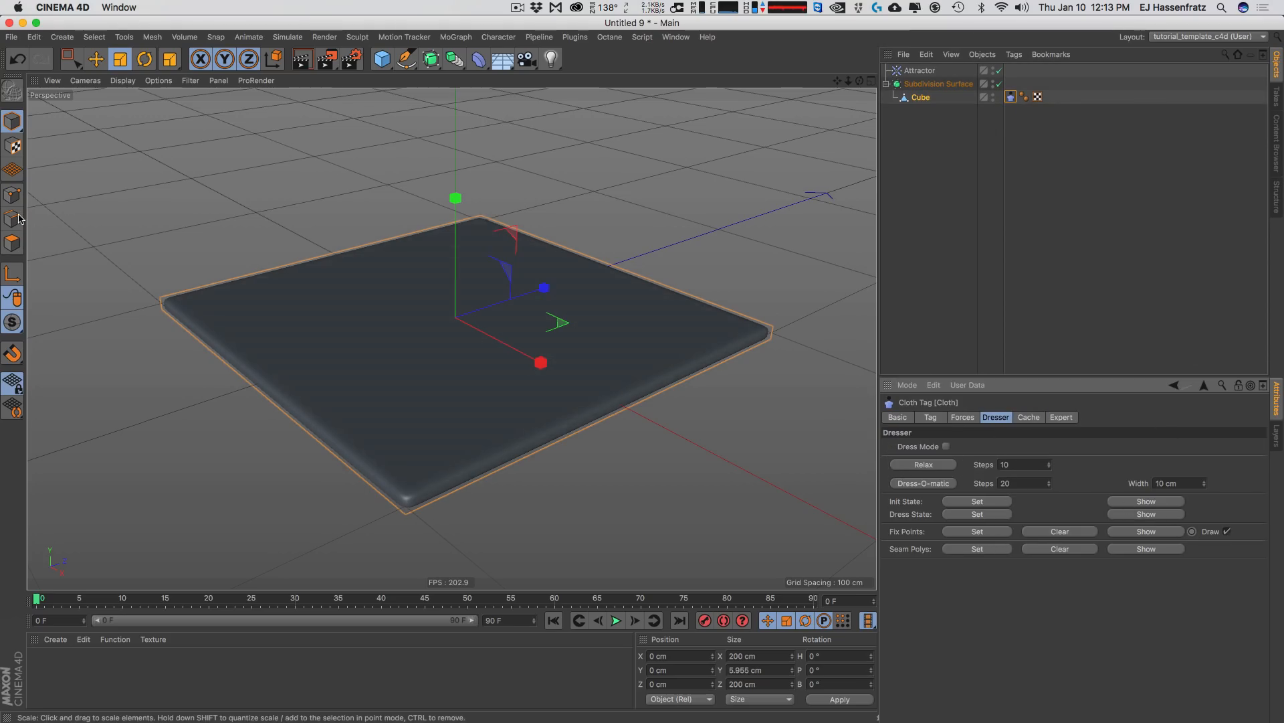
{"action": "left_click", "coordinate": [12, 195]}
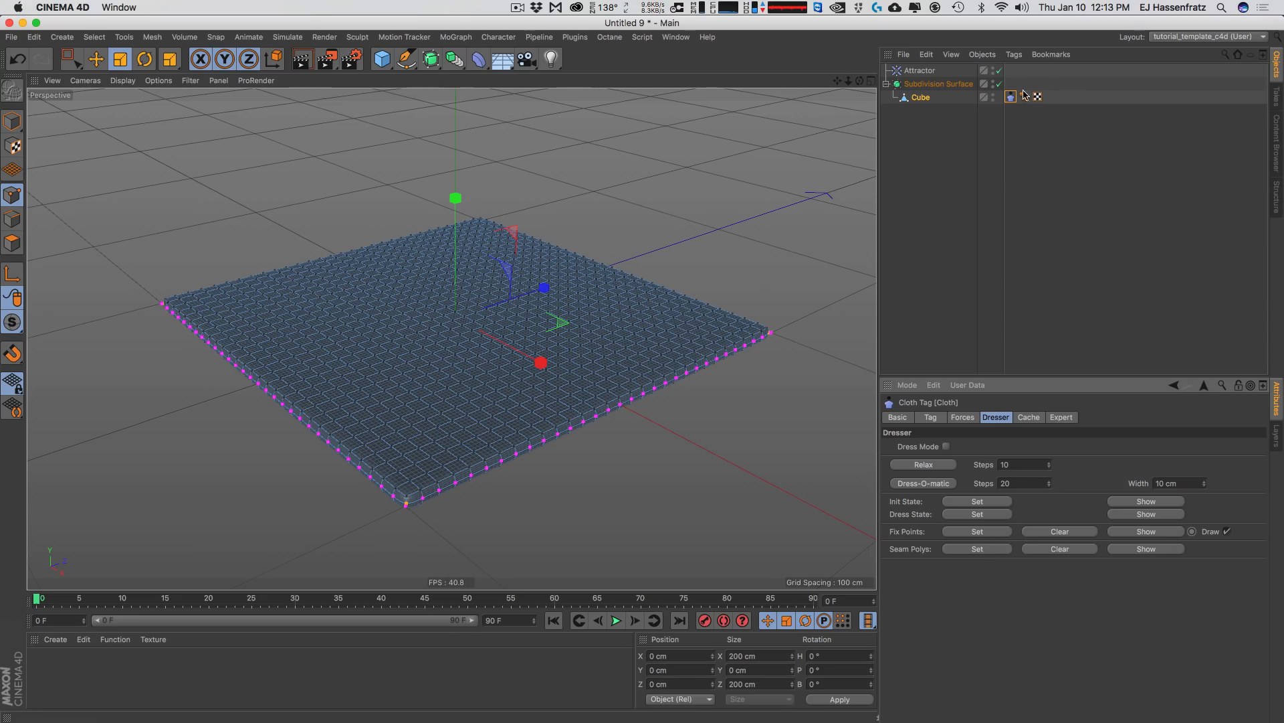
{"action": "mouse_move", "coordinate": [427, 325]}
{"action": "left_mouse_down", "text": "alt"}
{"action": "mouse_move", "coordinate": [427, 255]}
{"action": "mouse_move", "coordinate": [426, 330]}
{"action": "left_mouse_up", "text": "alt"}
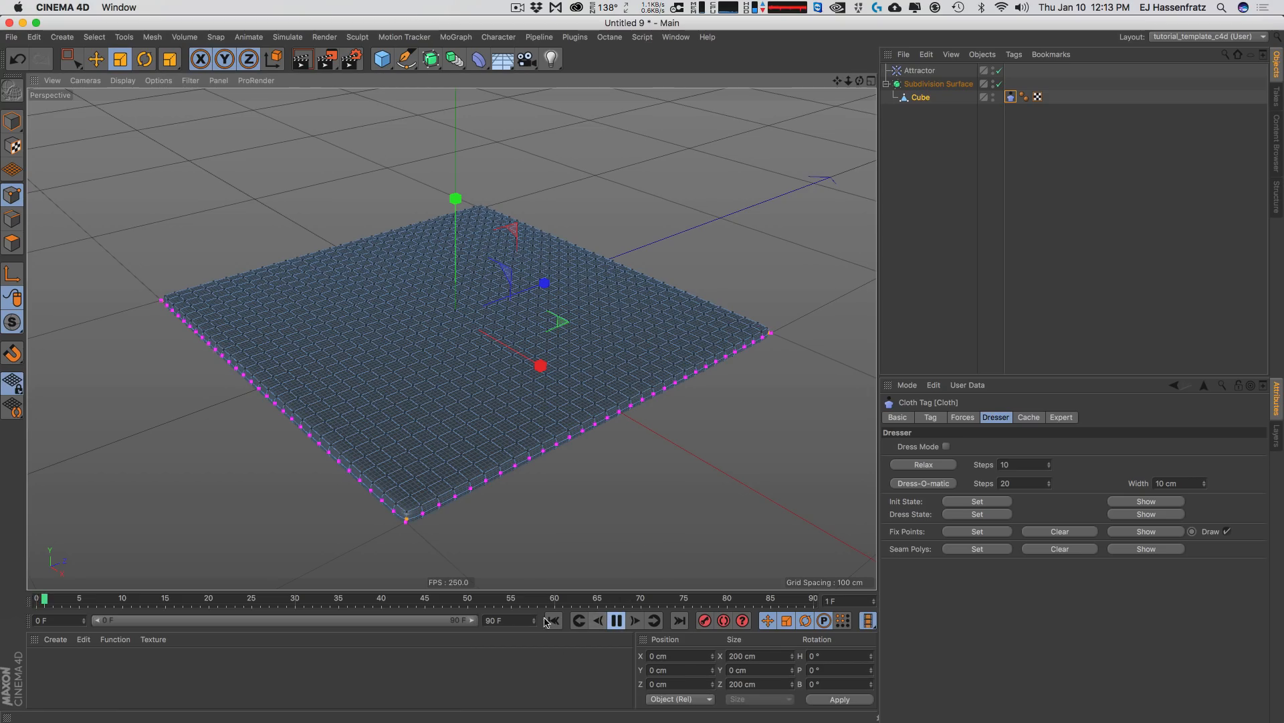
- Examine the thicker pillow's corner wrinkles during playback, and return to the first frame
{"action": "left_click", "coordinate": [95, 61]}
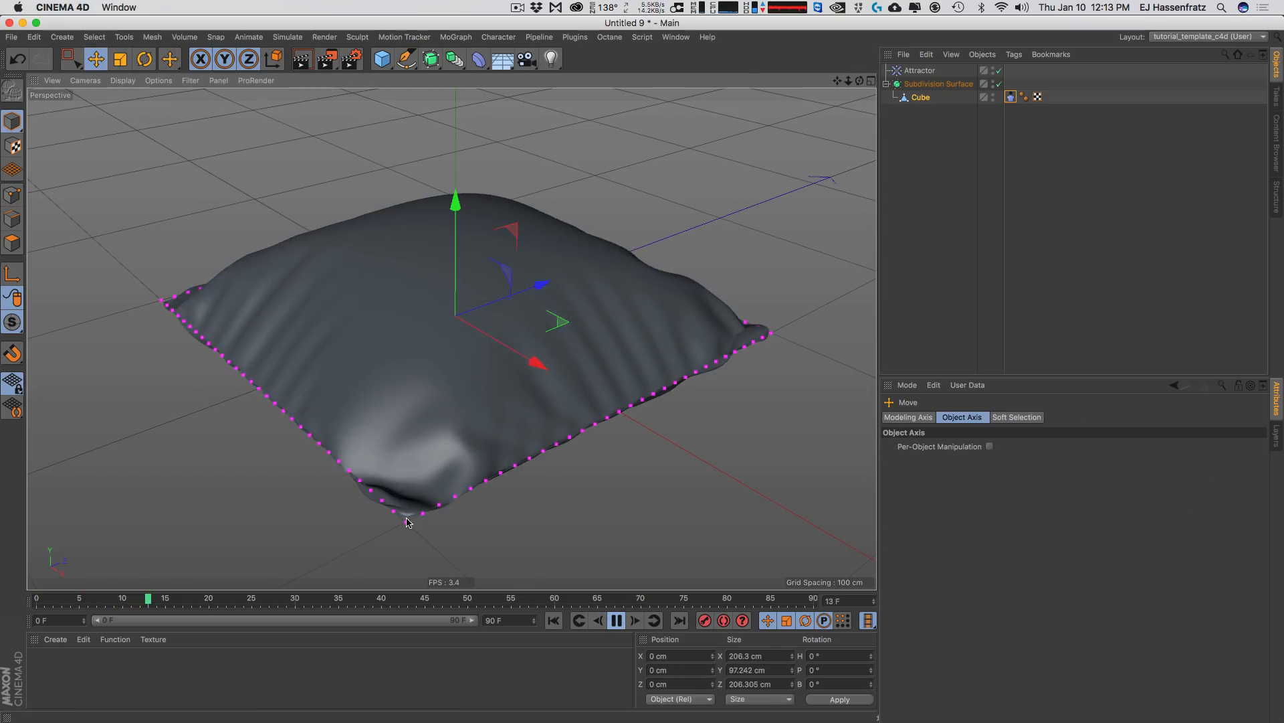
{"action": "left_click_drag", "start_coordinate": [413, 558], "coordinate": [389, 481], "text": "alt"}
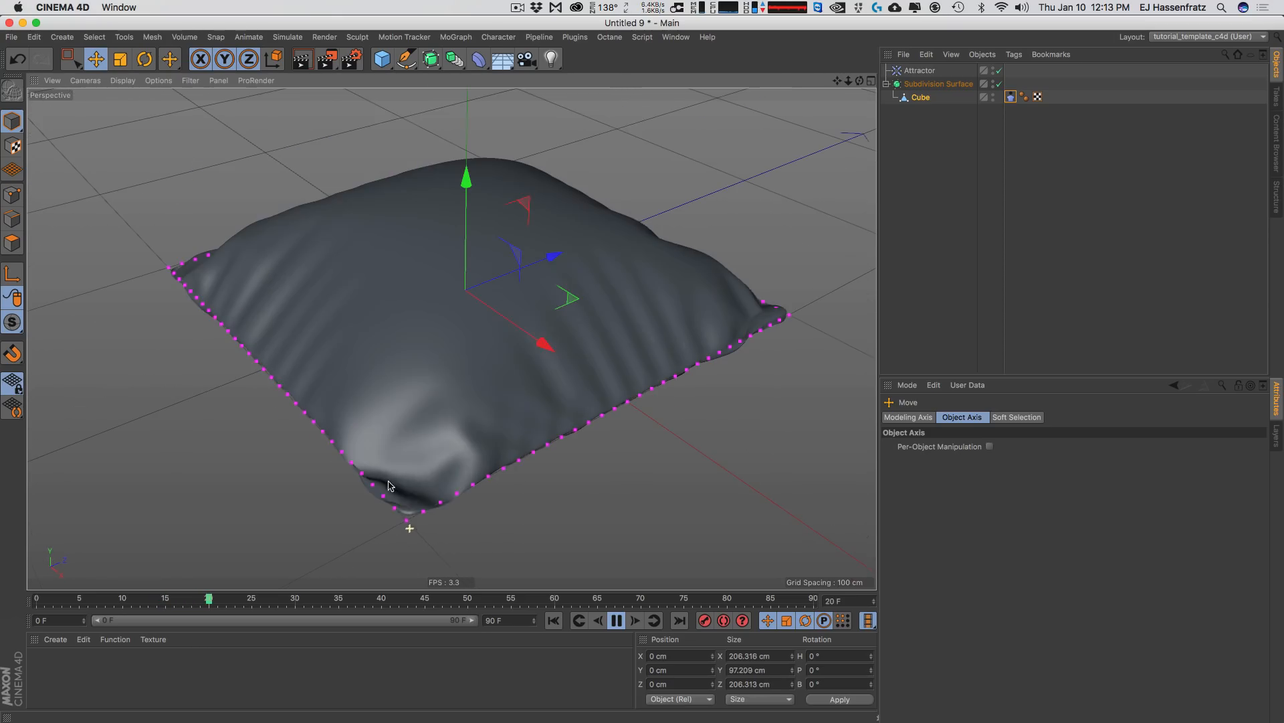
{"action": "mouse_move", "coordinate": [446, 418]}
{"action": "left_mouse_down", "text": "alt"}
{"action": "mouse_move", "coordinate": [455, 409]}
{"action": "mouse_move", "coordinate": [473, 424]}
{"action": "mouse_move", "coordinate": [477, 257]}
{"action": "mouse_move", "coordinate": [444, 467]}
{"action": "mouse_move", "coordinate": [446, 400]}
{"action": "left_mouse_up", "text": "alt"}
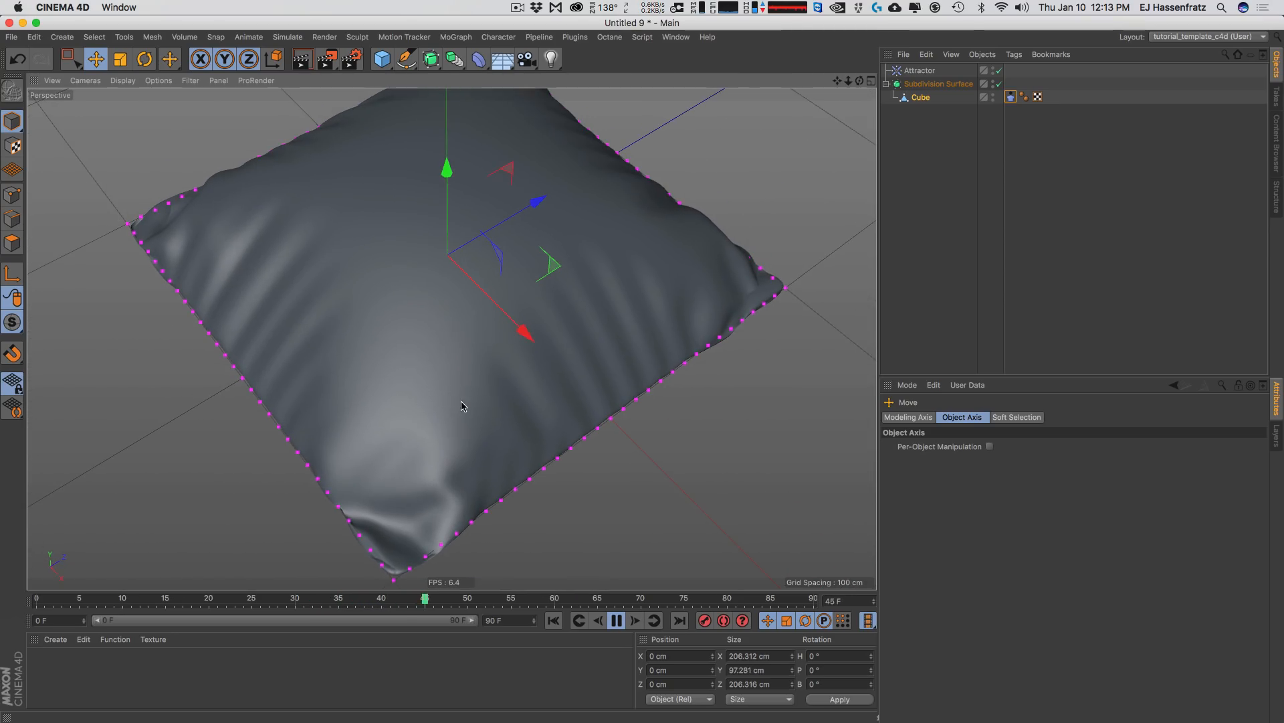
{"action": "key", "text": "F8"}
{"action": "right_click_drag", "start_coordinate": [451, 362], "coordinate": [440, 385], "text": "alt"}
{"action": "mouse_move", "coordinate": [440, 385]}
{"action": "left_mouse_down", "text": "alt"}
{"action": "mouse_move", "coordinate": [648, 178]}
{"action": "mouse_move", "coordinate": [608, 148]}
{"action": "mouse_move", "coordinate": [483, 239]}
{"action": "mouse_move", "coordinate": [452, 383]}
{"action": "left_mouse_up", "text": "alt"}
{"action": "left_click", "coordinate": [554, 620]}
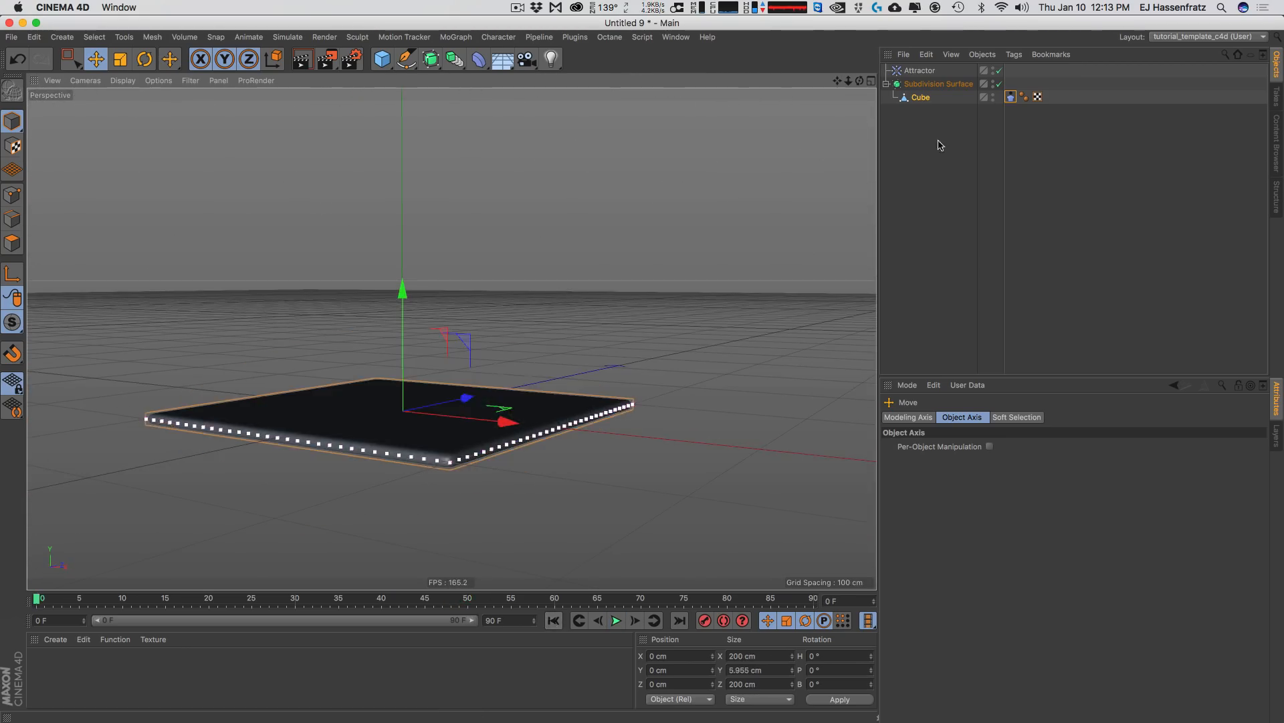
- Set the Attractor's Strength to -5500 and inspect the inflated pillow during playback
{"action": "left_click", "coordinate": [919, 71]}
{"action": "left_click", "coordinate": [954, 446]}
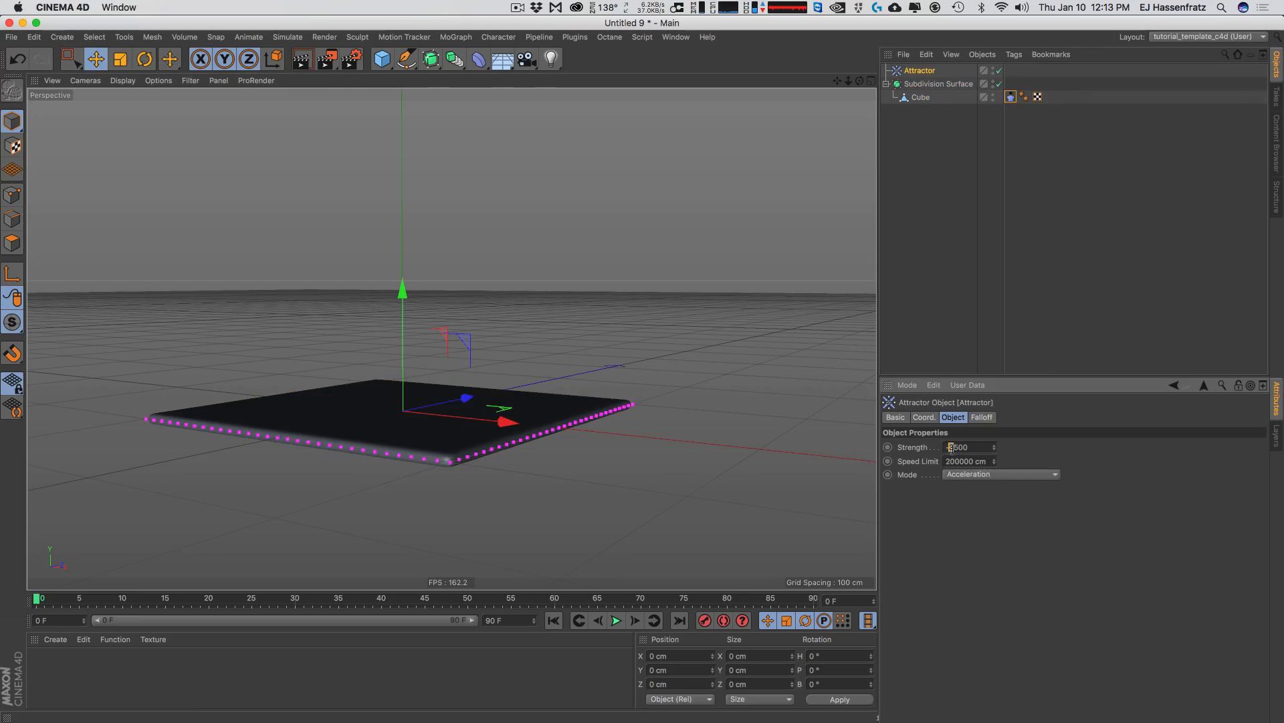
{"action": "key", "text": "Return"}
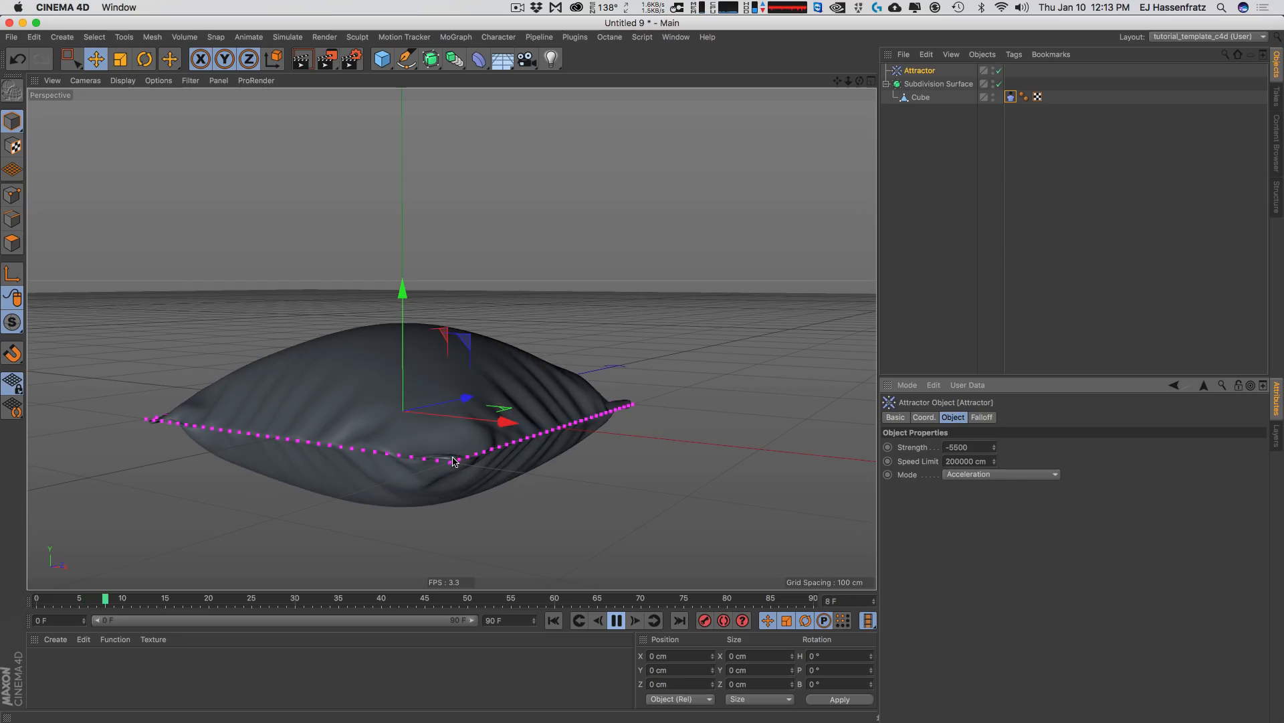
{"action": "left_click_drag", "start_coordinate": [444, 539], "coordinate": [419, 532], "text": "alt"}
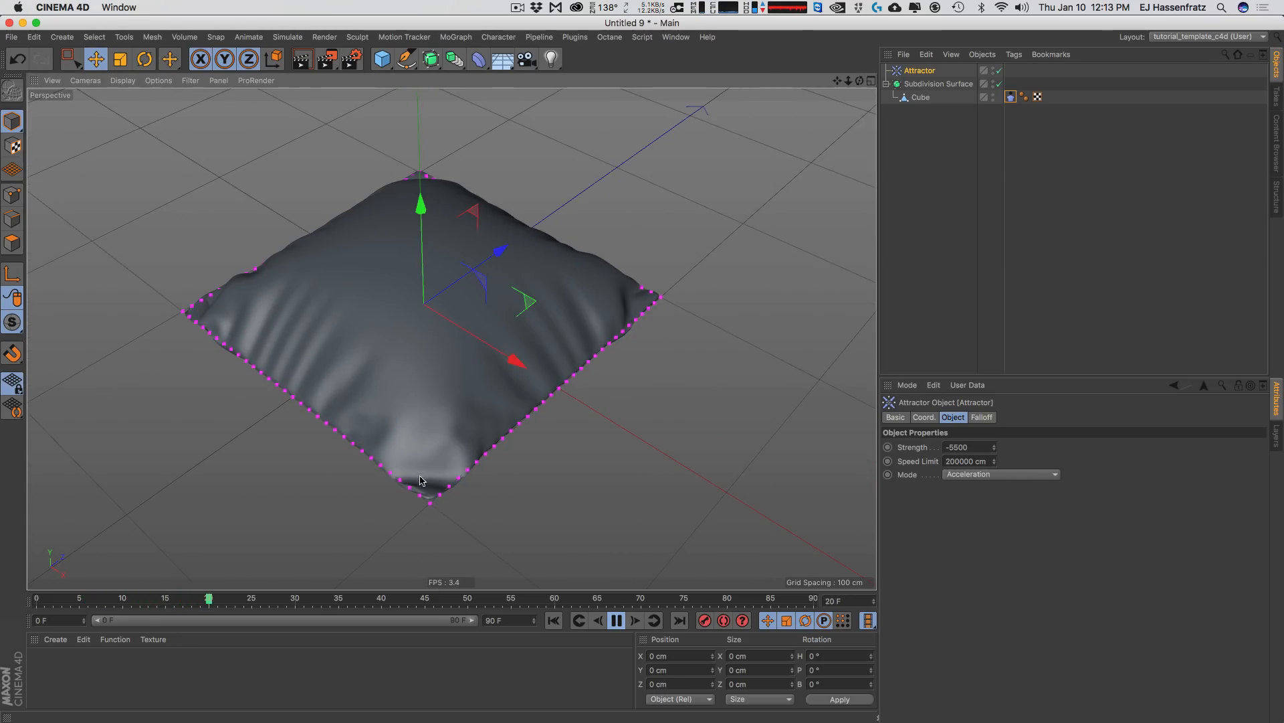
{"action": "left_click_drag", "start_coordinate": [421, 468], "coordinate": [438, 355], "text": "alt"}
- Set the Attractor's Strength to -6500 and replay the pillow inflation from the first frame
{"action": "left_click", "coordinate": [955, 447]}
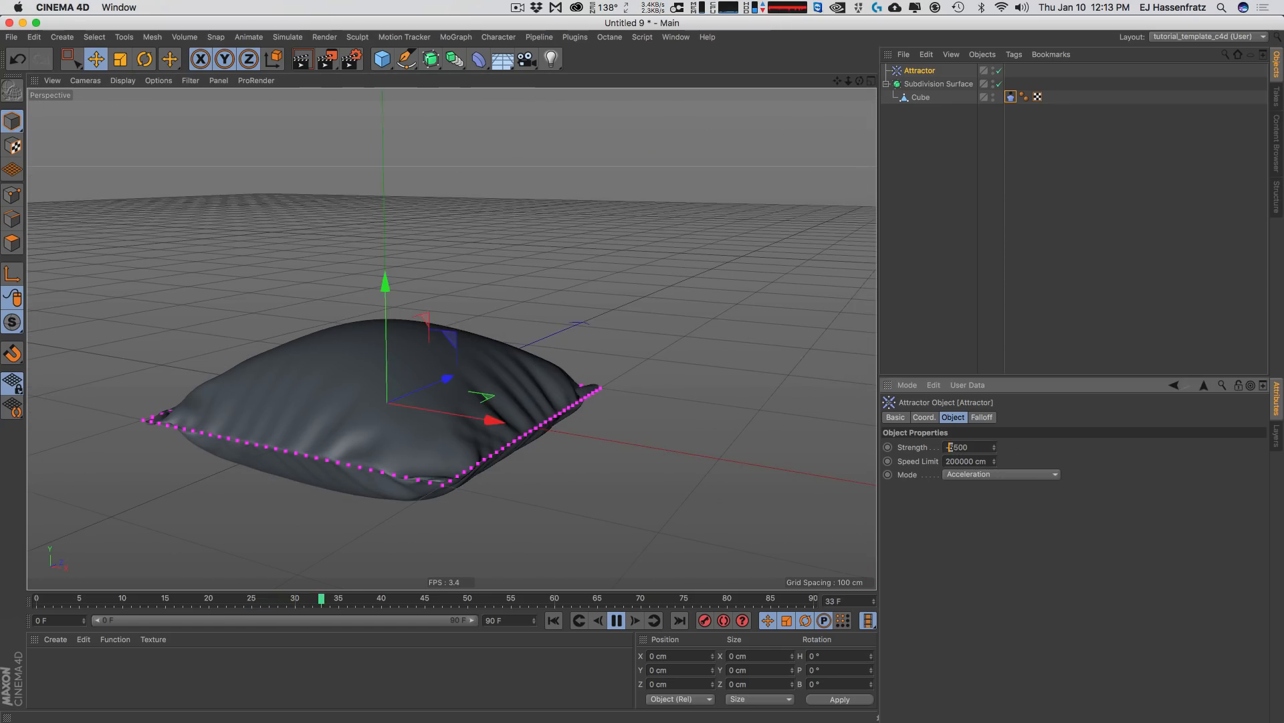
{"action": "left_click", "coordinate": [554, 620]}
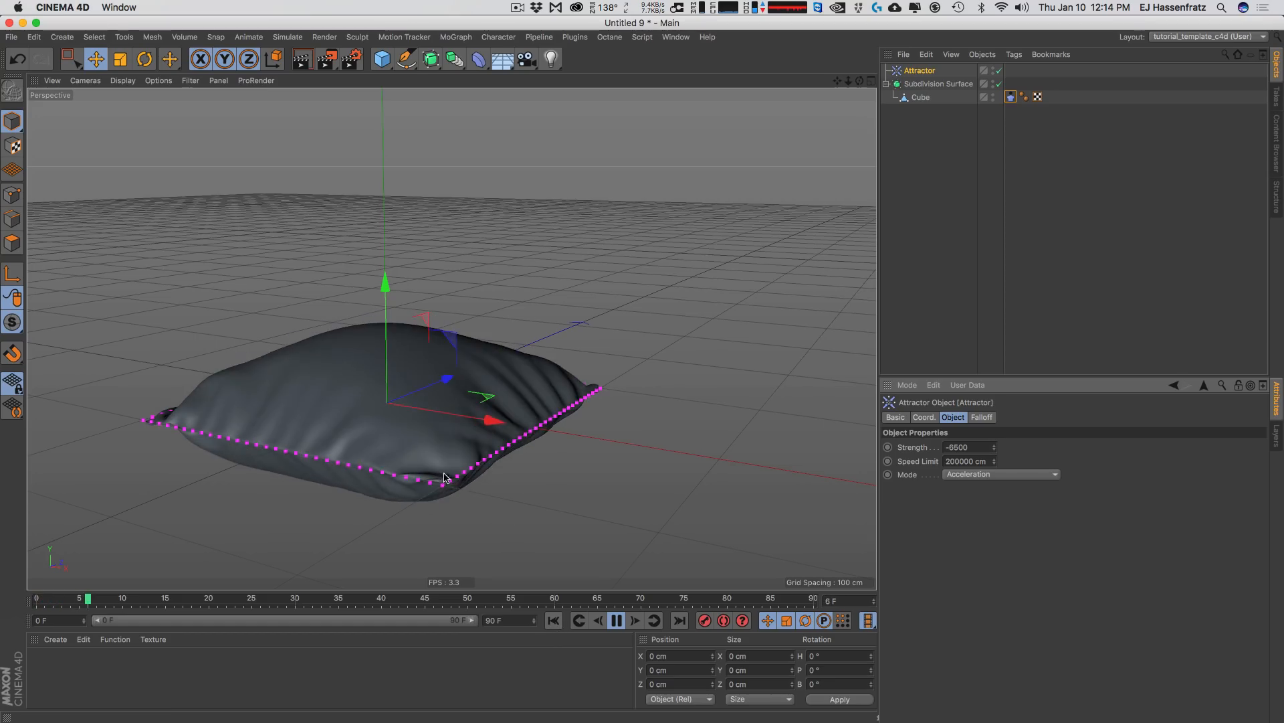
{"action": "left_click_drag", "start_coordinate": [443, 482], "coordinate": [471, 428], "text": "alt"}
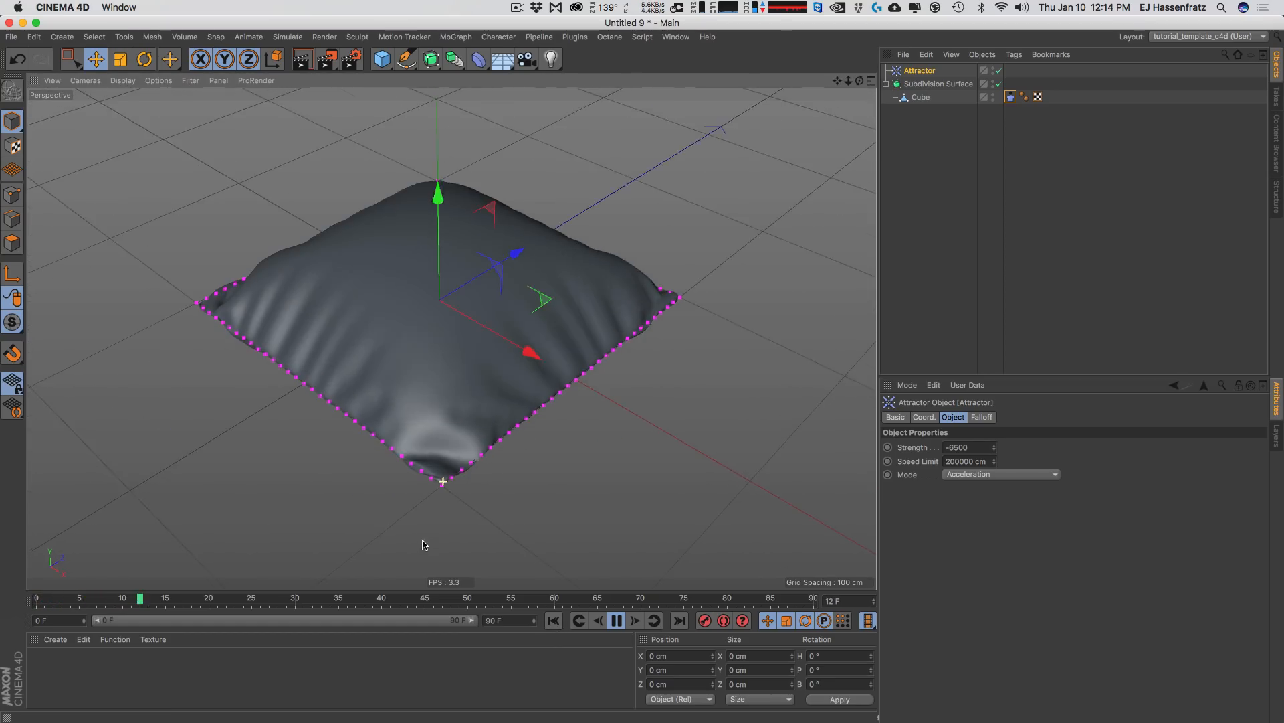
- Stop the playback at frame 31 and remove the Cloth tag from the Cube to freeze the inflated pillow shape
{"action": "middle_click_drag", "start_coordinate": [468, 497], "coordinate": [459, 536], "text": "alt"}
{"action": "left_click_drag", "start_coordinate": [440, 464], "coordinate": [335, 294], "text": "alt"}
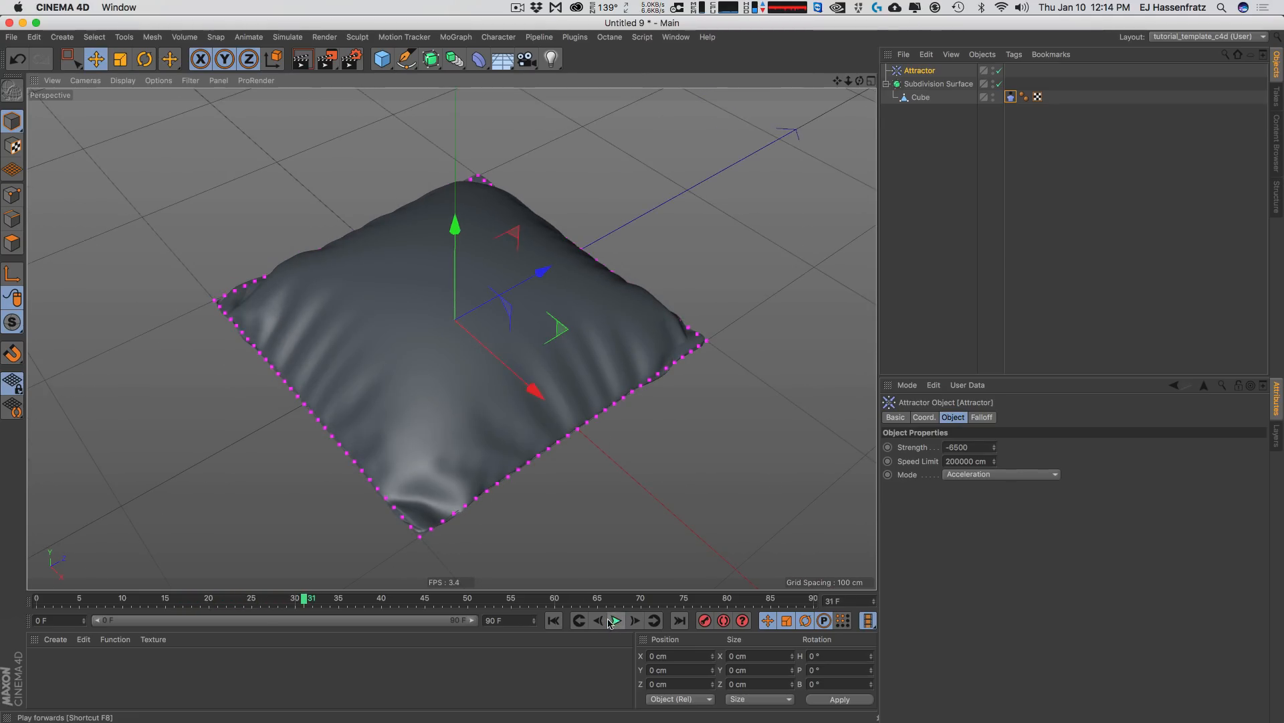
{"action": "left_click", "coordinate": [1011, 97]}
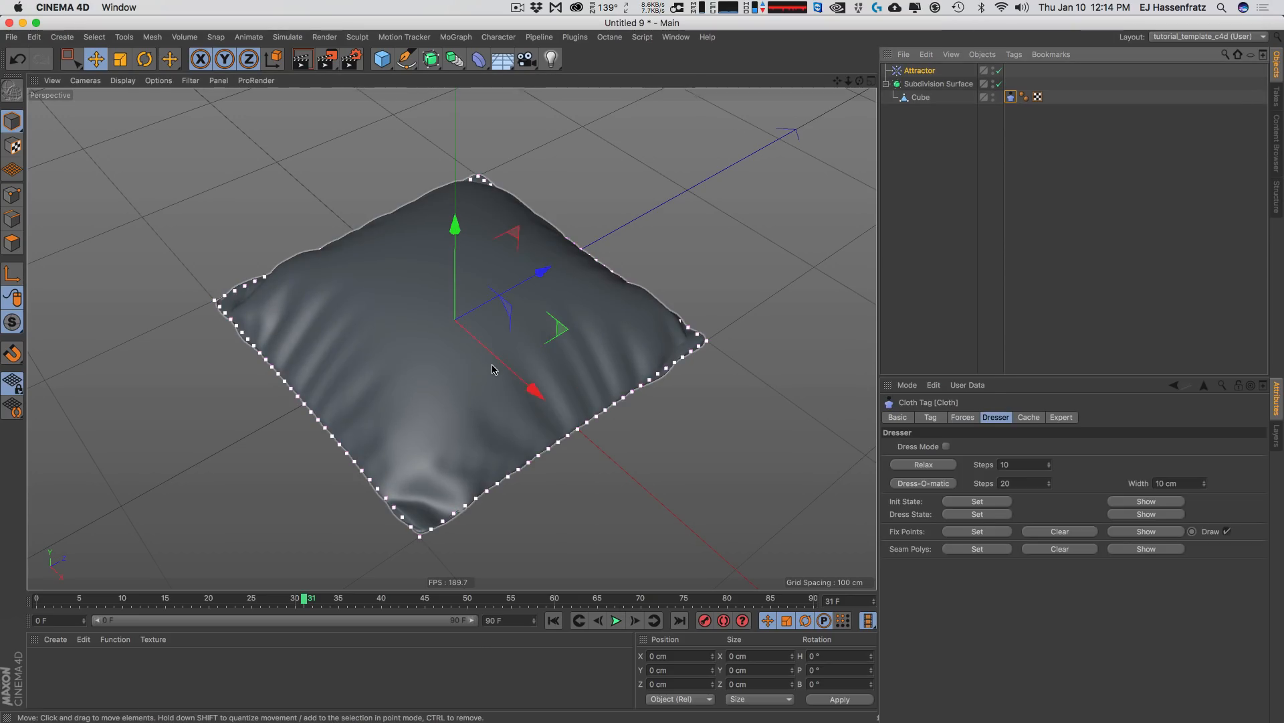
{"action": "left_click", "coordinate": [978, 531]}
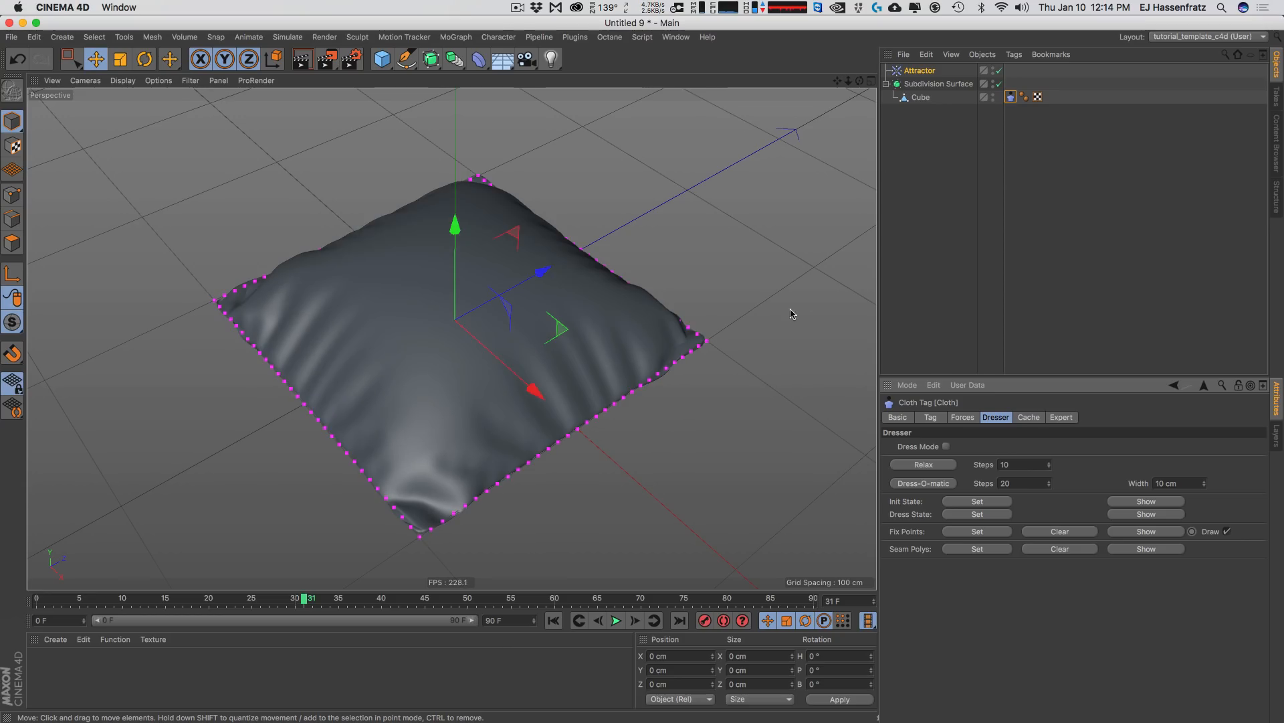
{"action": "key", "text": "Delete"}
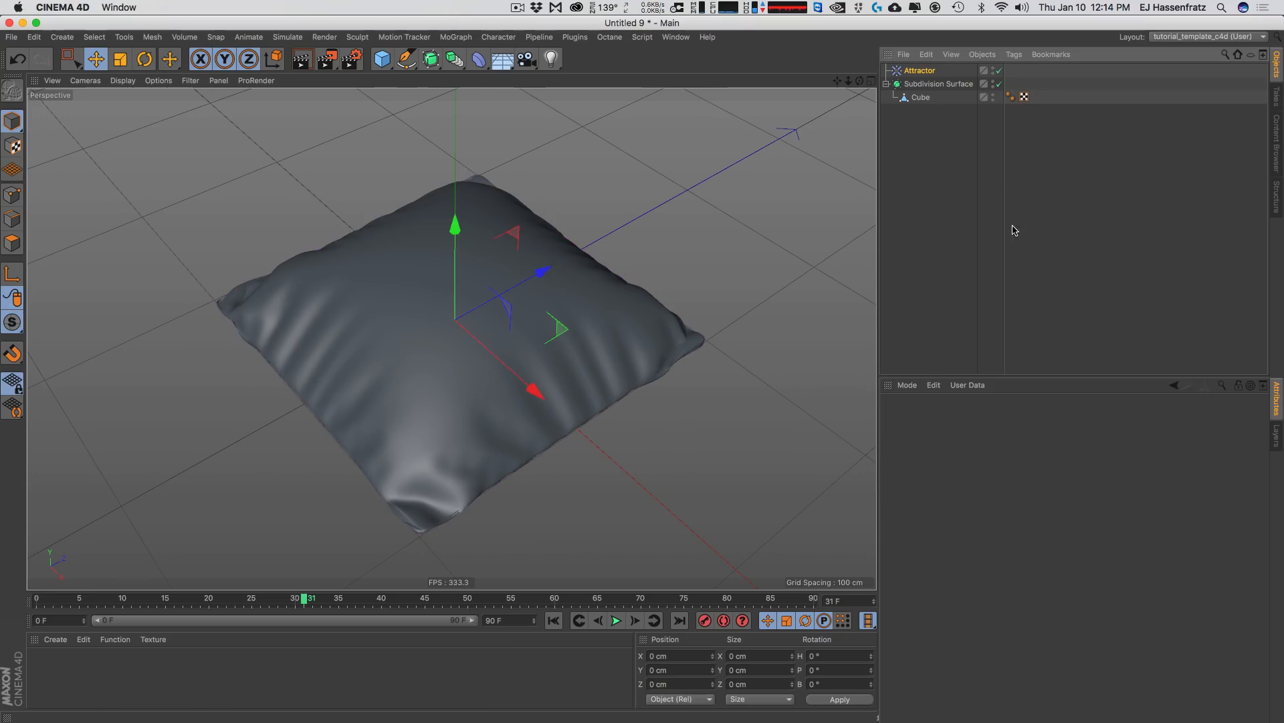
- Examine the frozen pillow's wrinkles and corners from several angles
{"action": "left_click_drag", "start_coordinate": [258, 307], "coordinate": [364, 279], "text": "alt"}
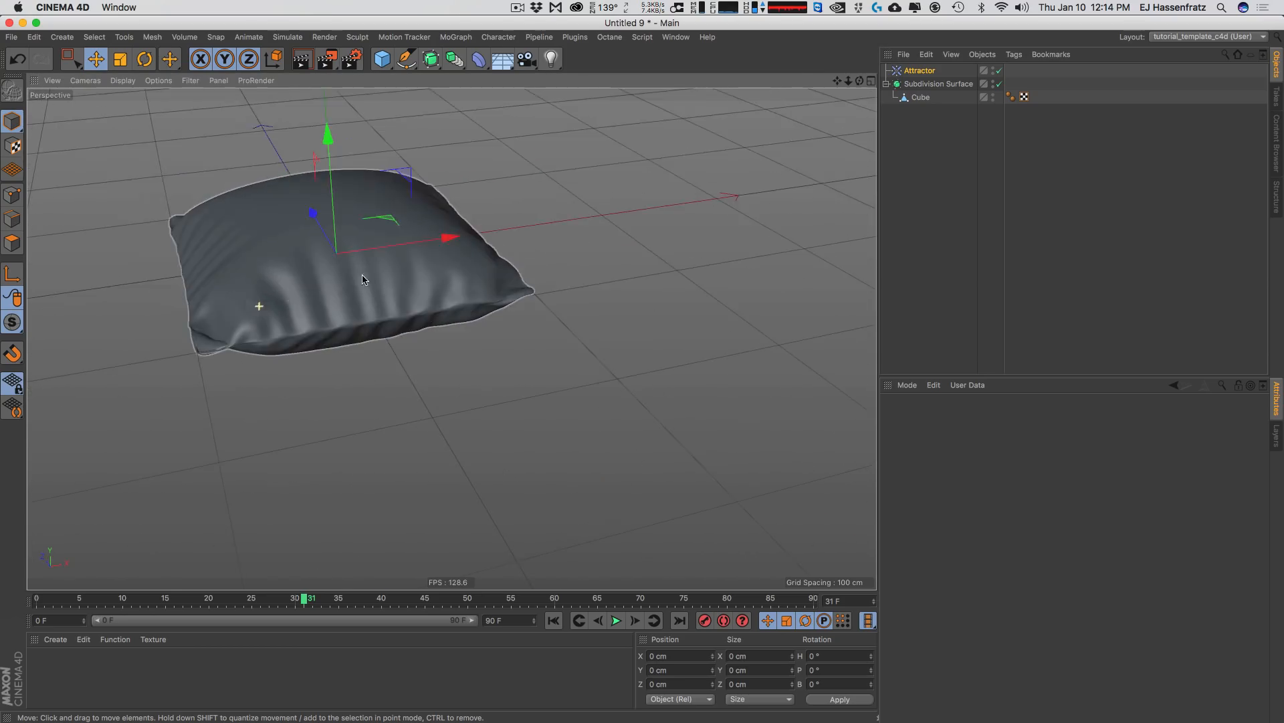
{"action": "right_click_drag", "start_coordinate": [160, 345], "coordinate": [253, 319], "text": "alt"}
{"action": "left_click_drag", "start_coordinate": [253, 319], "coordinate": [393, 367], "text": "alt"}
{"action": "right_click_drag", "start_coordinate": [393, 367], "coordinate": [313, 404], "text": "alt"}
{"action": "left_click_drag", "start_coordinate": [313, 404], "coordinate": [387, 427], "text": "alt"}
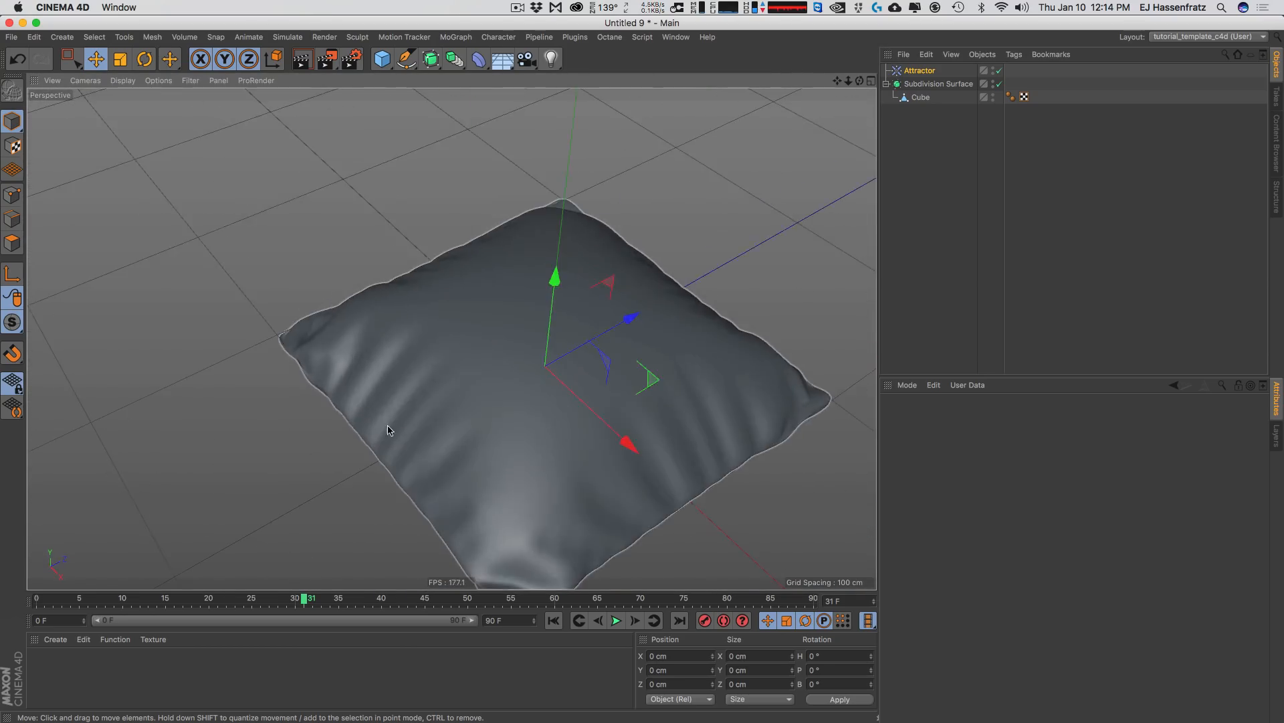
{"action": "middle_click_drag", "start_coordinate": [387, 427], "coordinate": [306, 360], "text": "alt"}
{"action": "left_click_drag", "start_coordinate": [306, 361], "coordinate": [428, 290], "text": "alt"}
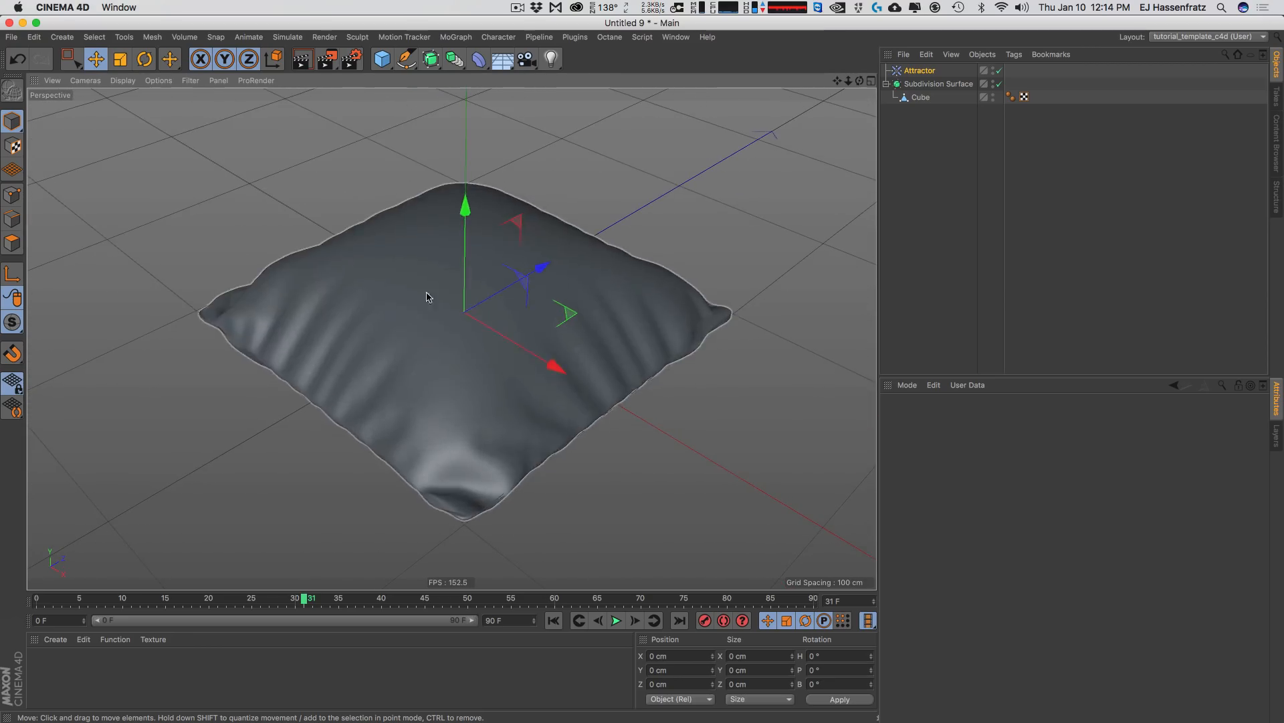
- Select the Cube and soften the creases around the pillow's corners with the Smooth sculpting brush
{"action": "left_click", "coordinate": [355, 38]}
{"action": "mouse_move", "coordinate": [382, 107]}
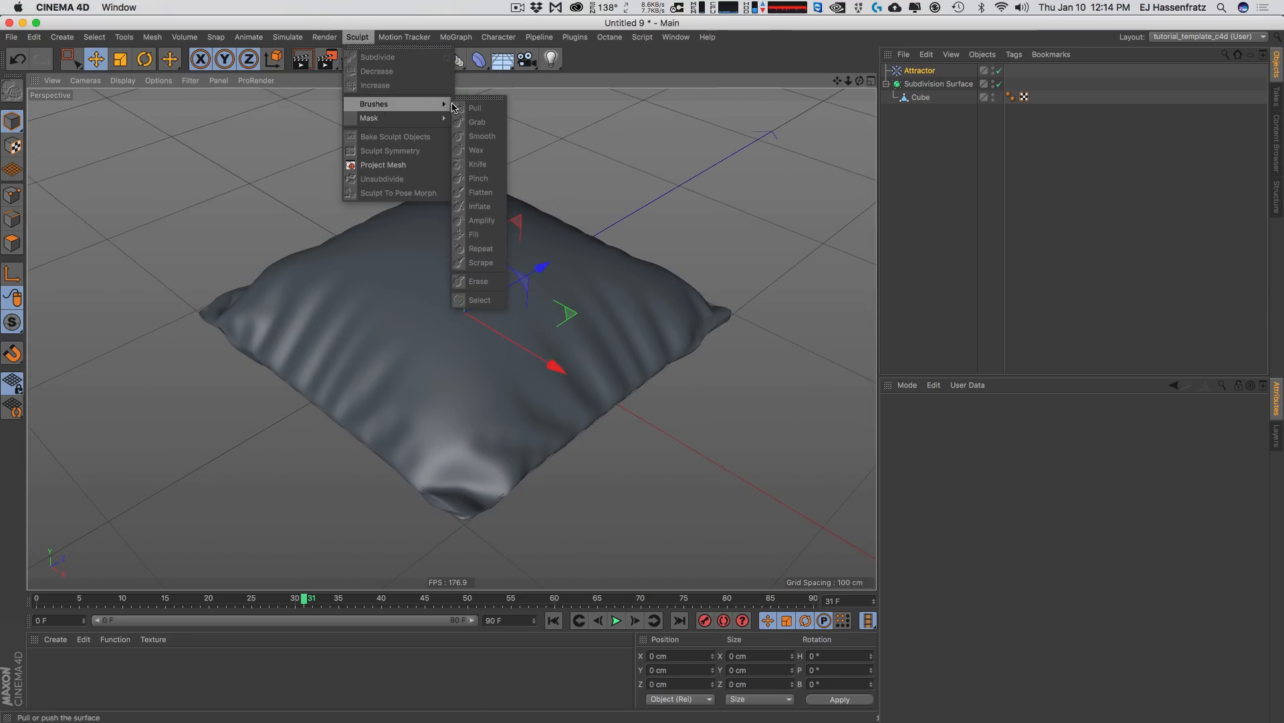
{"action": "left_click", "coordinate": [907, 99]}
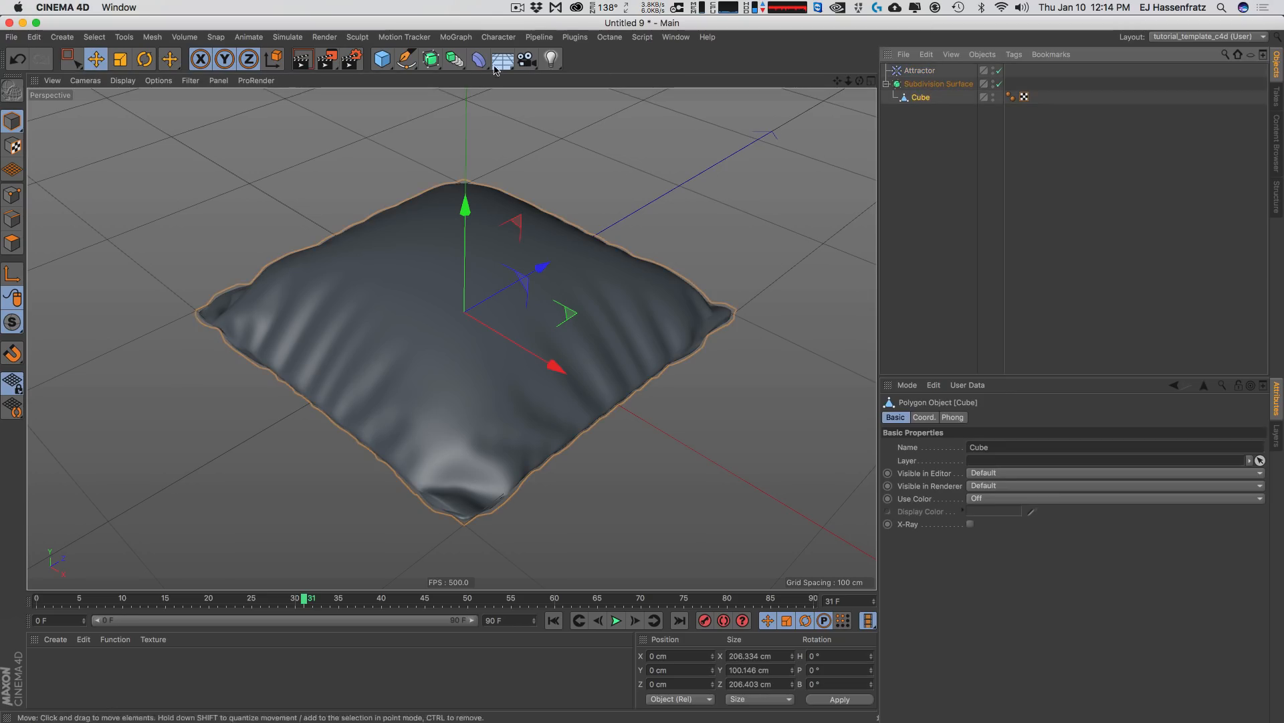
{"action": "left_click", "coordinate": [358, 37]}
{"action": "mouse_move", "coordinate": [450, 106]}
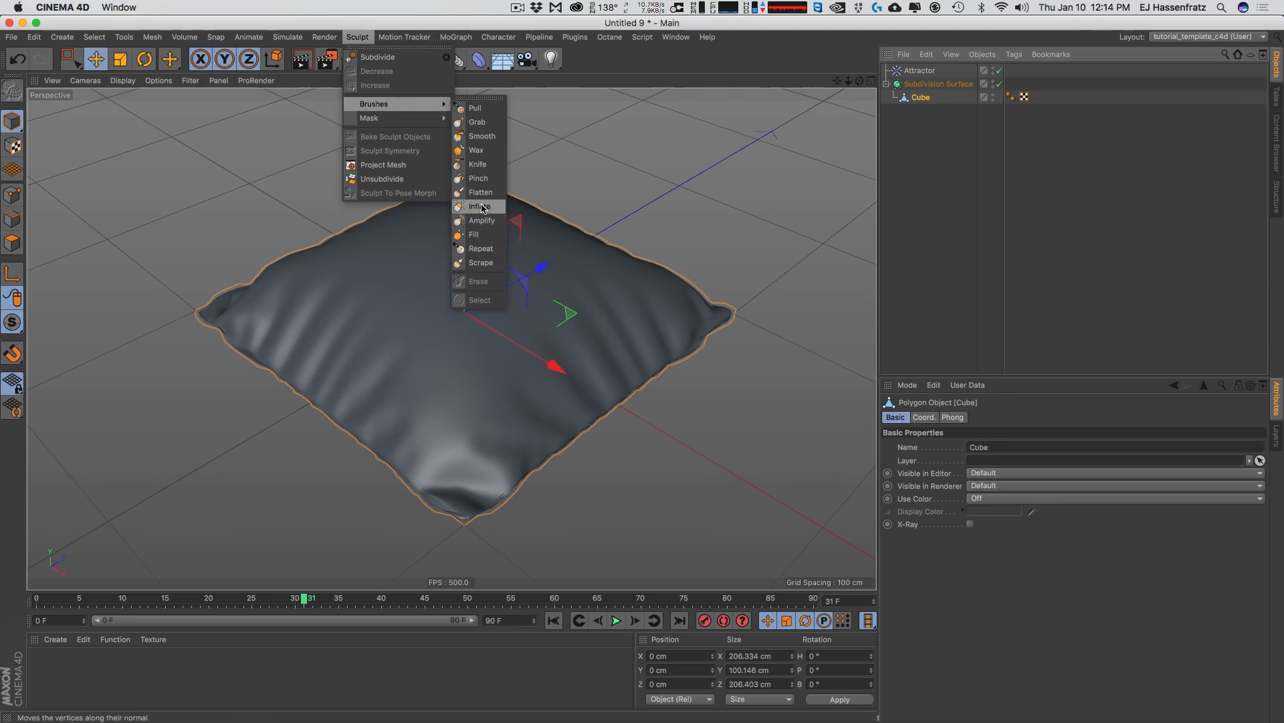
{"action": "left_click", "coordinate": [474, 137]}
{"action": "mouse_move", "coordinate": [475, 497]}
{"action": "left_mouse_down", "text": "alt"}
{"action": "mouse_move", "coordinate": [510, 427]}
{"action": "mouse_move", "coordinate": [496, 515]}
{"action": "mouse_move", "coordinate": [375, 478]}
{"action": "left_mouse_up", "text": "alt"}
{"action": "scroll", "coordinate": [496, 514], "scroll_direction": "up", "scroll_amount": 5}
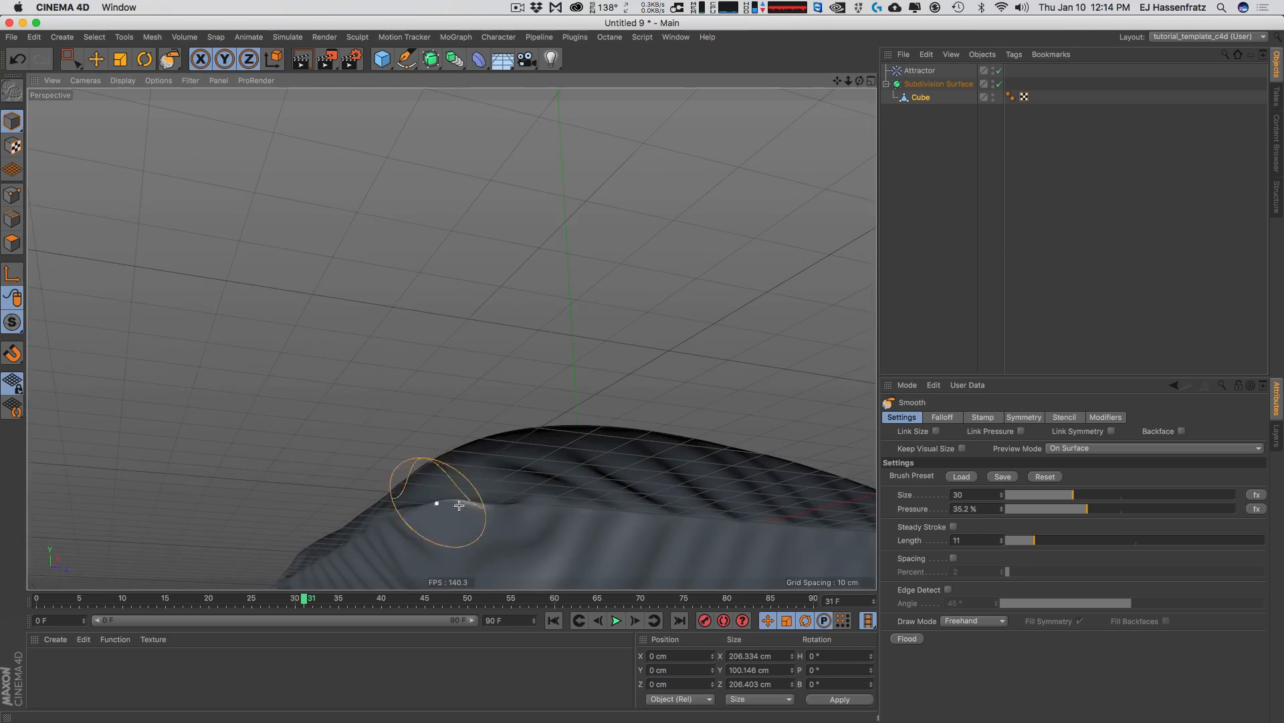
{"action": "right_click_drag", "start_coordinate": [527, 493], "coordinate": [315, 402], "text": "alt"}
{"action": "left_click_drag", "start_coordinate": [315, 401], "coordinate": [402, 481], "text": "alt"}
{"action": "mouse_move", "coordinate": [554, 461]}
{"action": "left_mouse_down", "text": "alt"}
{"action": "mouse_move", "coordinate": [522, 460]}
{"action": "mouse_move", "coordinate": [544, 436]}
{"action": "mouse_move", "coordinate": [450, 338]}
{"action": "mouse_move", "coordinate": [463, 422]}
{"action": "left_mouse_up", "text": "alt"}
{"action": "left_click_drag", "start_coordinate": [523, 490], "coordinate": [511, 398], "text": "alt"}
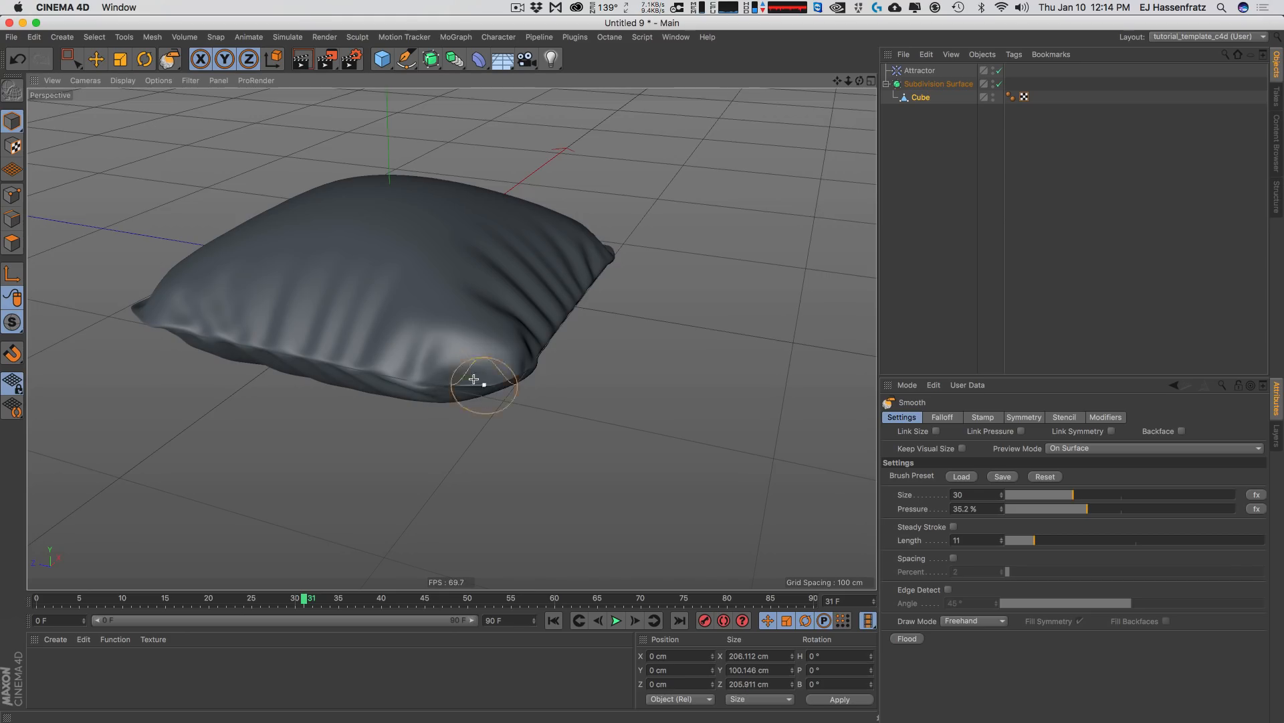
- Puff out the pillow's side near the corner seam with the Inflate sculpting brush
{"action": "mouse_move", "coordinate": [410, 370]}
{"action": "left_mouse_down", "text": "alt"}
{"action": "mouse_move", "coordinate": [350, 321]}
{"action": "mouse_move", "coordinate": [422, 356]}
{"action": "left_mouse_up", "text": "alt"}
{"action": "scroll", "coordinate": [507, 405], "scroll_direction": "up", "scroll_amount": 5}
{"action": "left_click_drag", "start_coordinate": [507, 406], "coordinate": [428, 170], "text": "alt"}
{"action": "scroll", "coordinate": [520, 347], "scroll_direction": "down", "scroll_amount": 5}
{"action": "left_click", "coordinate": [365, 37]}
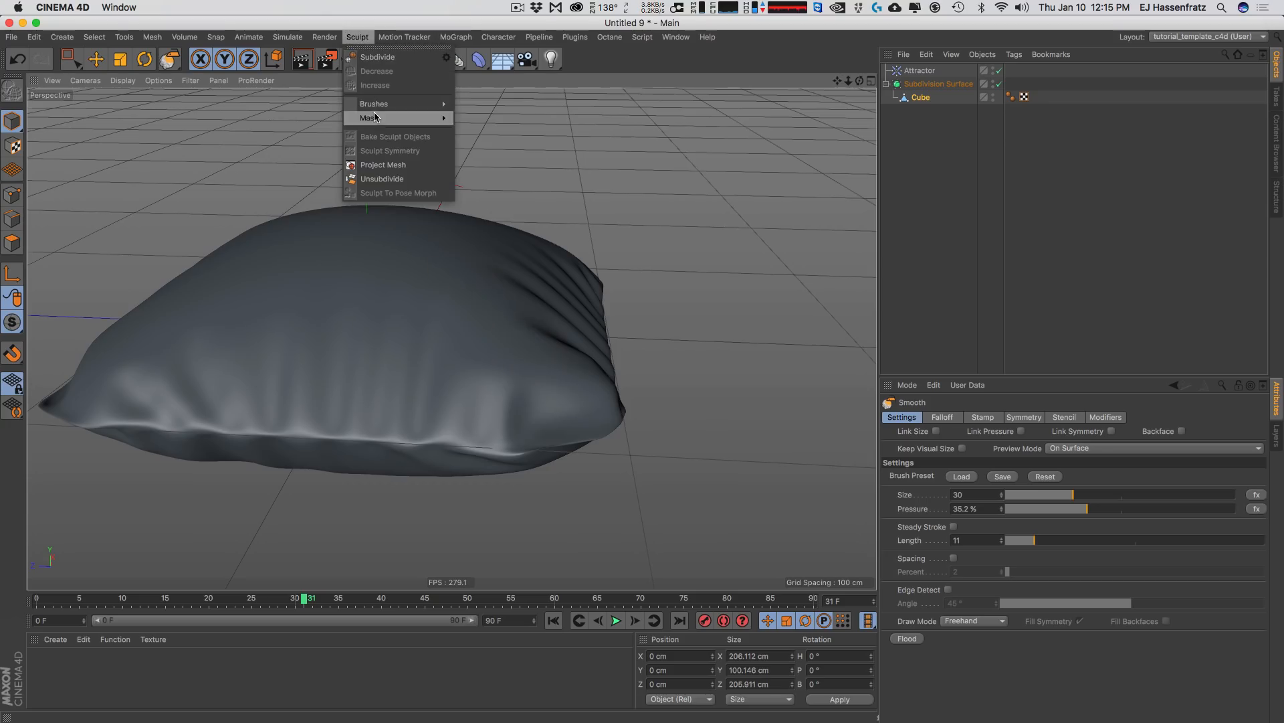
{"action": "mouse_move", "coordinate": [411, 109]}
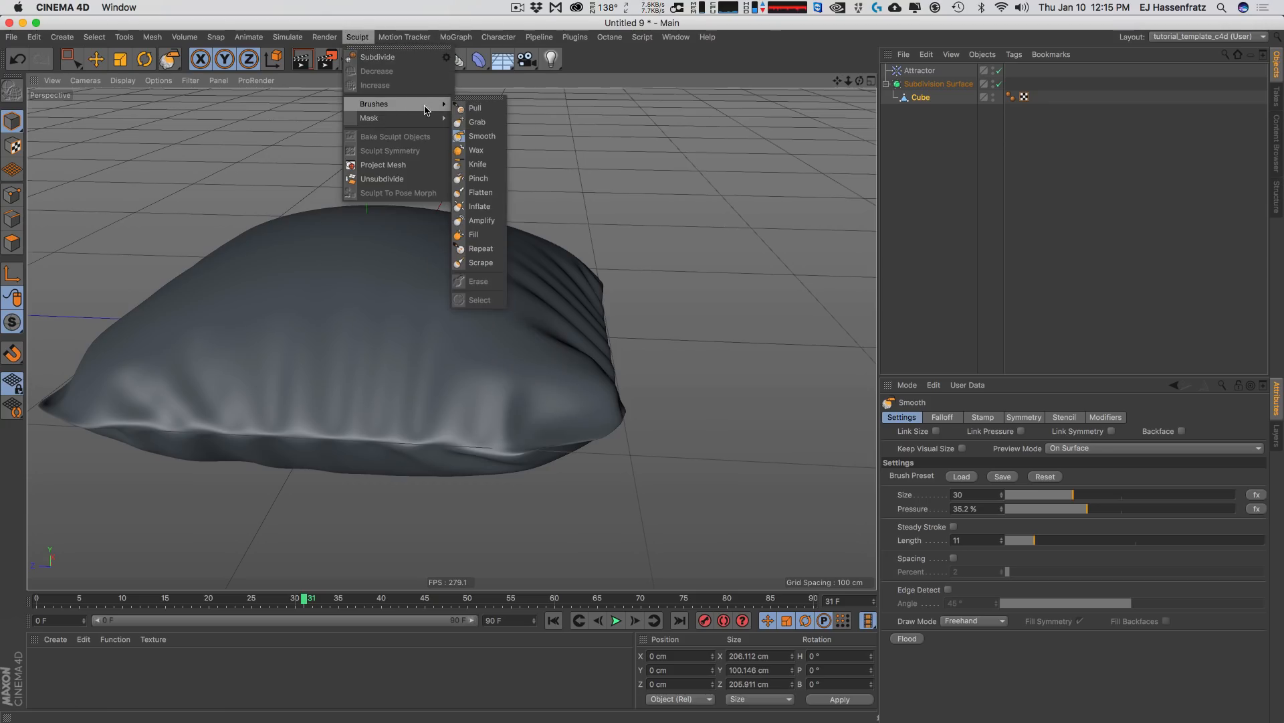
{"action": "left_click", "coordinate": [490, 209]}
{"action": "mouse_move", "coordinate": [473, 259]}
{"action": "left_mouse_down", "text": "alt"}
{"action": "mouse_move", "coordinate": [553, 401]}
{"action": "mouse_move", "coordinate": [610, 427]}
{"action": "left_mouse_up", "text": "alt"}
{"action": "mouse_move", "coordinate": [614, 422]}
{"action": "left_mouse_down", "text": "alt"}
{"action": "mouse_move", "coordinate": [625, 435]}
{"action": "mouse_move", "coordinate": [287, 392]}
{"action": "mouse_move", "coordinate": [451, 339]}
{"action": "mouse_move", "coordinate": [252, 402]}
{"action": "mouse_move", "coordinate": [208, 370]}
{"action": "mouse_move", "coordinate": [450, 338]}
{"action": "mouse_move", "coordinate": [418, 373]}
{"action": "mouse_move", "coordinate": [416, 324]}
{"action": "mouse_move", "coordinate": [473, 295]}
{"action": "mouse_move", "coordinate": [555, 324]}
{"action": "mouse_move", "coordinate": [444, 307]}
{"action": "mouse_move", "coordinate": [468, 343]}
{"action": "mouse_move", "coordinate": [492, 350]}
{"action": "mouse_move", "coordinate": [588, 287]}
{"action": "mouse_move", "coordinate": [361, 322]}
{"action": "mouse_move", "coordinate": [321, 279]}
{"action": "left_mouse_up", "text": "alt"}
{"action": "left_click_drag", "start_coordinate": [415, 292], "coordinate": [545, 266]}
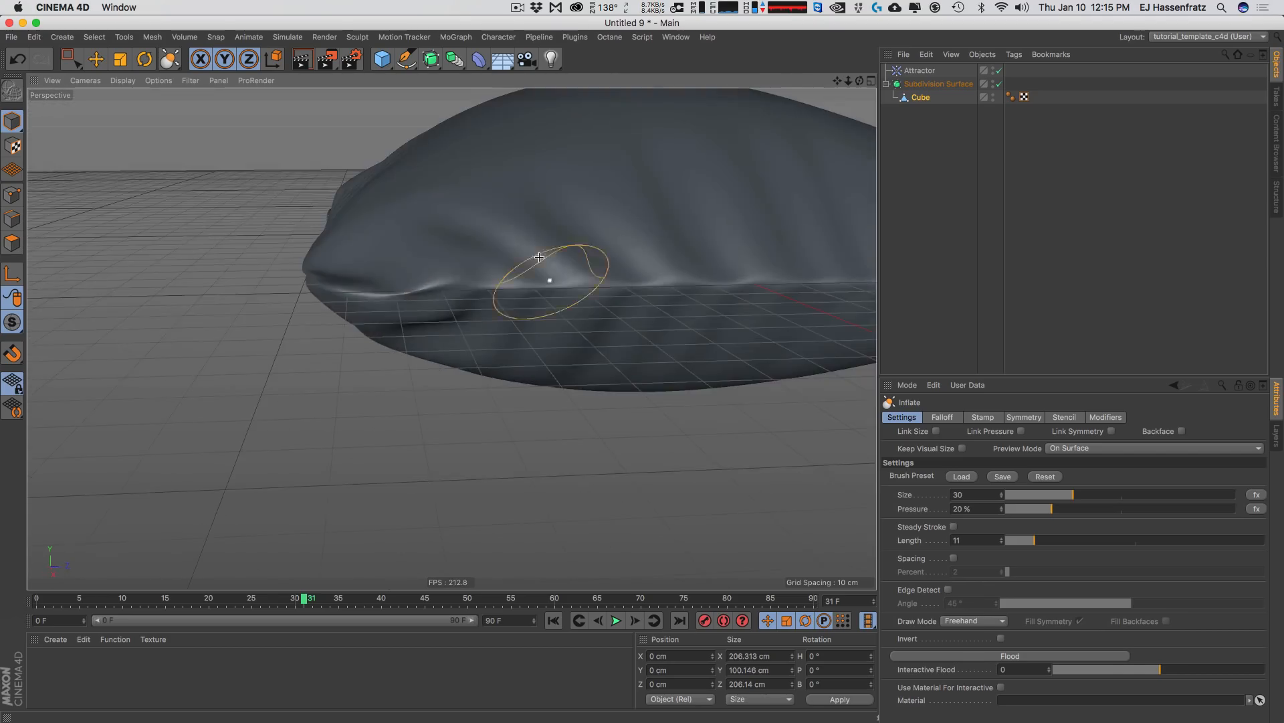
- Tighten the pillow's corners with the Pinch sculpting brush
{"action": "right_click_drag", "start_coordinate": [503, 235], "coordinate": [413, 284], "text": "alt"}
{"action": "mouse_move", "coordinate": [412, 283]}
{"action": "left_mouse_down", "text": "alt"}
{"action": "mouse_move", "coordinate": [453, 310]}
{"action": "mouse_move", "coordinate": [510, 307]}
{"action": "mouse_move", "coordinate": [521, 360]}
{"action": "left_mouse_up", "text": "alt"}
{"action": "left_click", "coordinate": [361, 37]}
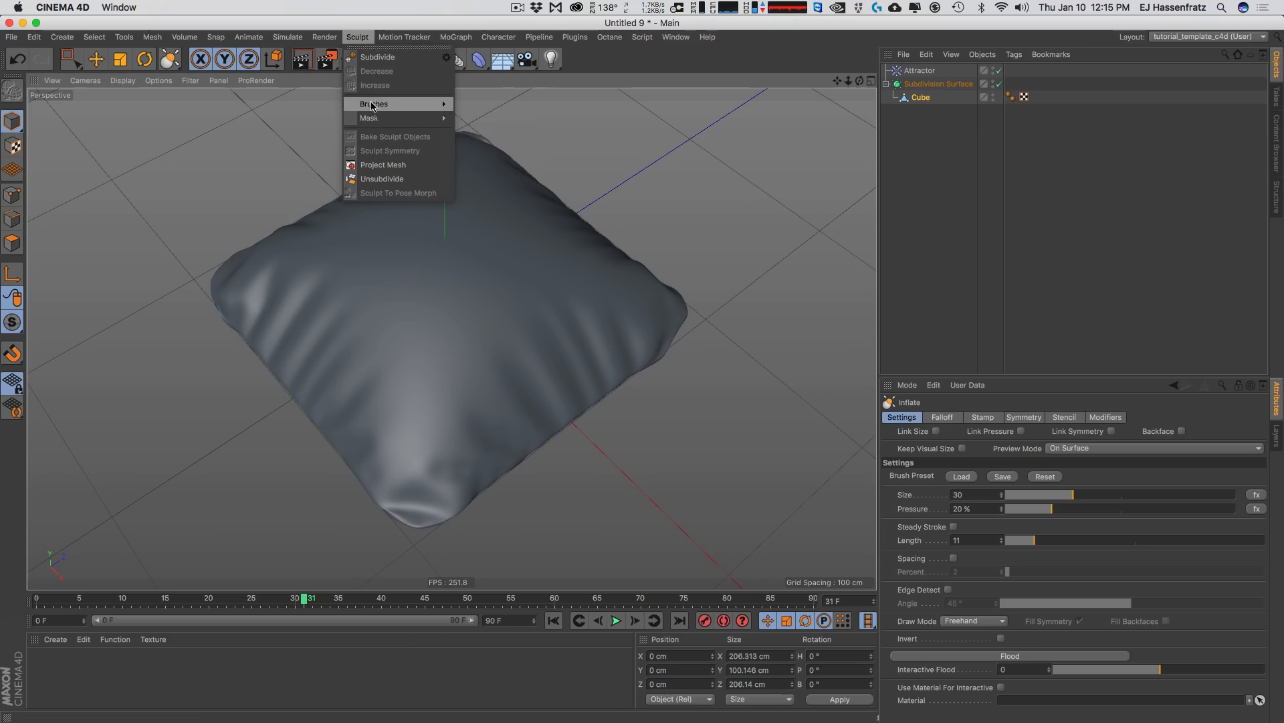
{"action": "mouse_move", "coordinate": [395, 104]}
{"action": "left_click", "coordinate": [478, 178]}
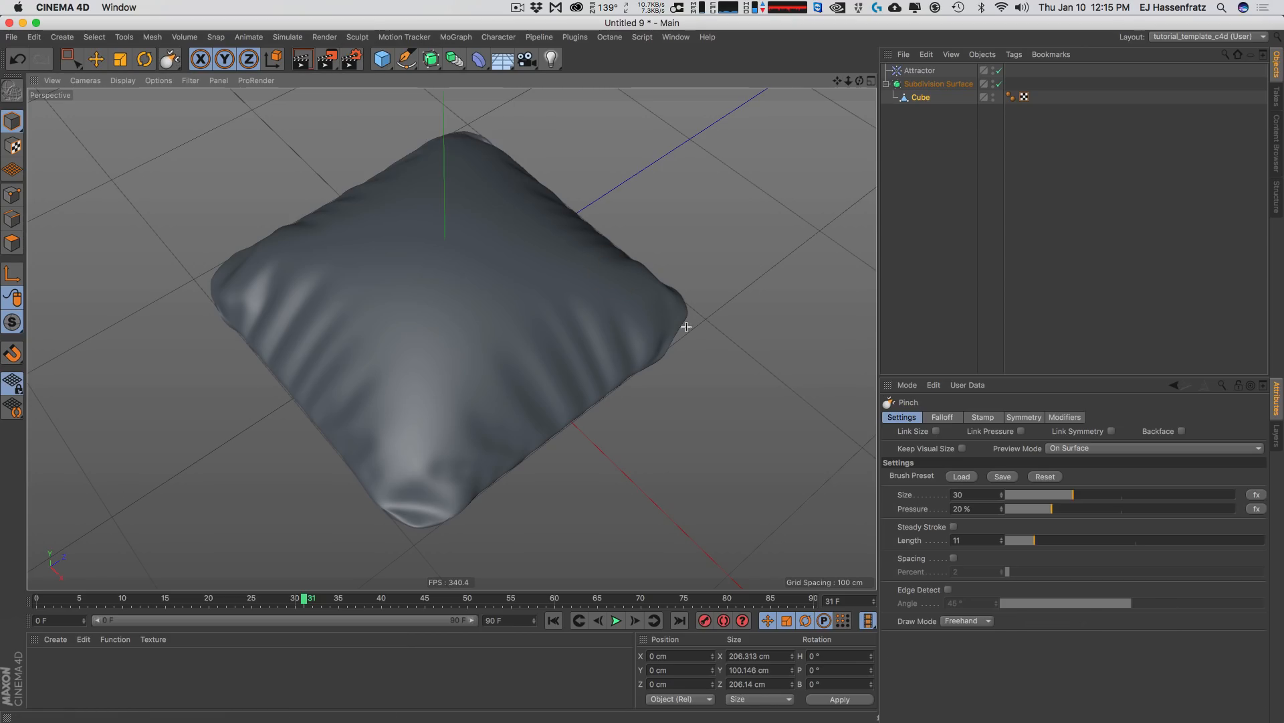
{"action": "mouse_move", "coordinate": [682, 301]}
{"action": "left_mouse_down", "text": "alt"}
{"action": "mouse_move", "coordinate": [686, 323]}
{"action": "mouse_move", "coordinate": [642, 325]}
{"action": "left_mouse_up", "text": "alt"}
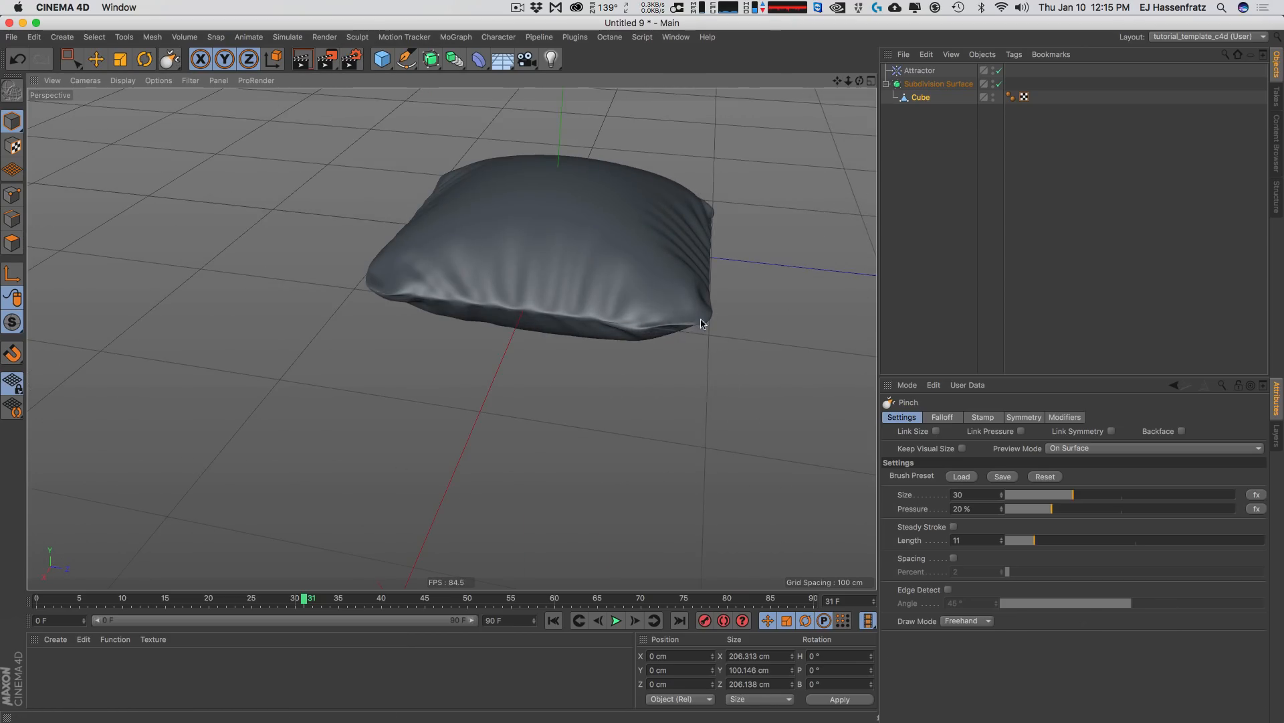
{"action": "mouse_move", "coordinate": [446, 315]}
{"action": "left_mouse_down", "text": "alt"}
{"action": "mouse_move", "coordinate": [437, 294]}
{"action": "mouse_move", "coordinate": [476, 335]}
{"action": "mouse_move", "coordinate": [356, 302]}
{"action": "mouse_move", "coordinate": [403, 312]}
{"action": "left_mouse_up", "text": "alt"}
{"action": "left_click_drag", "start_coordinate": [331, 311], "coordinate": [315, 308]}
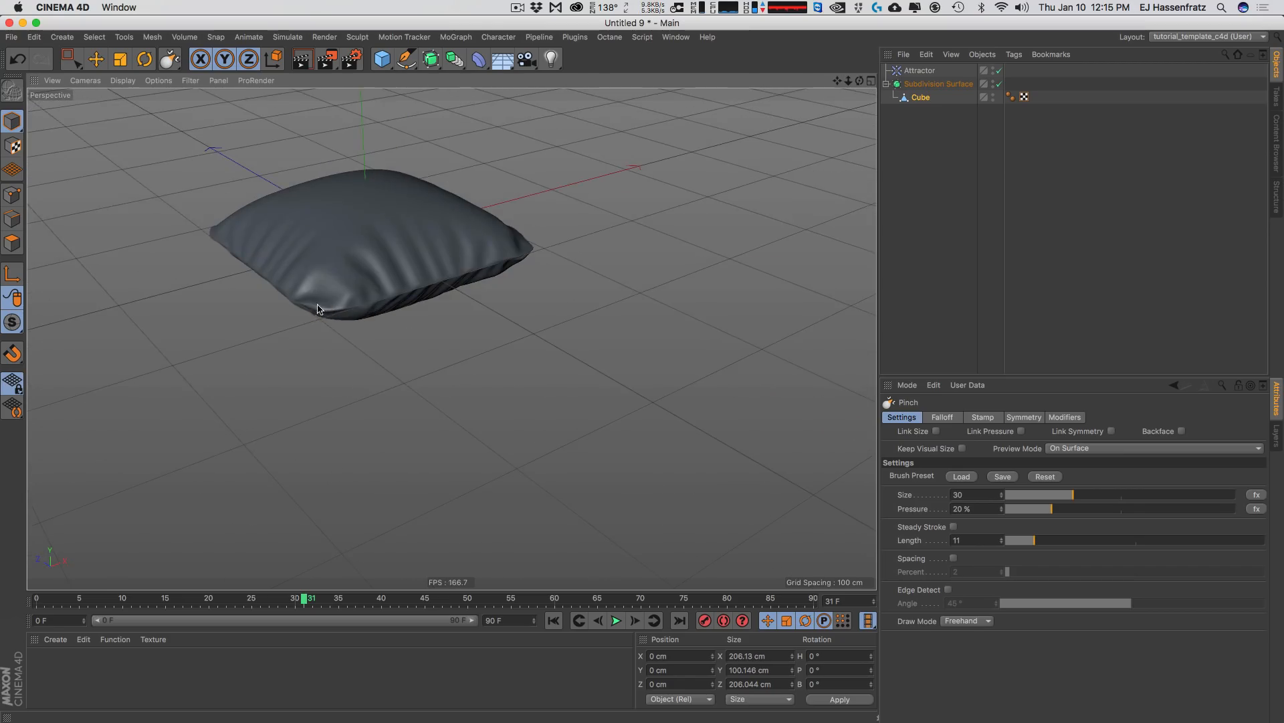
- Pinch the next front corner of the pillow with the same brush
{"action": "middle_click_drag", "start_coordinate": [263, 265], "coordinate": [381, 335], "text": "alt"}
{"action": "left_click_drag", "start_coordinate": [381, 336], "coordinate": [458, 365], "text": "alt"}
{"action": "left_click_drag", "start_coordinate": [299, 323], "coordinate": [361, 285], "text": "alt"}
{"action": "mouse_move", "coordinate": [278, 304]}
{"action": "left_mouse_down"}
{"action": "mouse_move", "coordinate": [256, 299]}
{"action": "mouse_move", "coordinate": [275, 303]}
{"action": "left_mouse_up"}
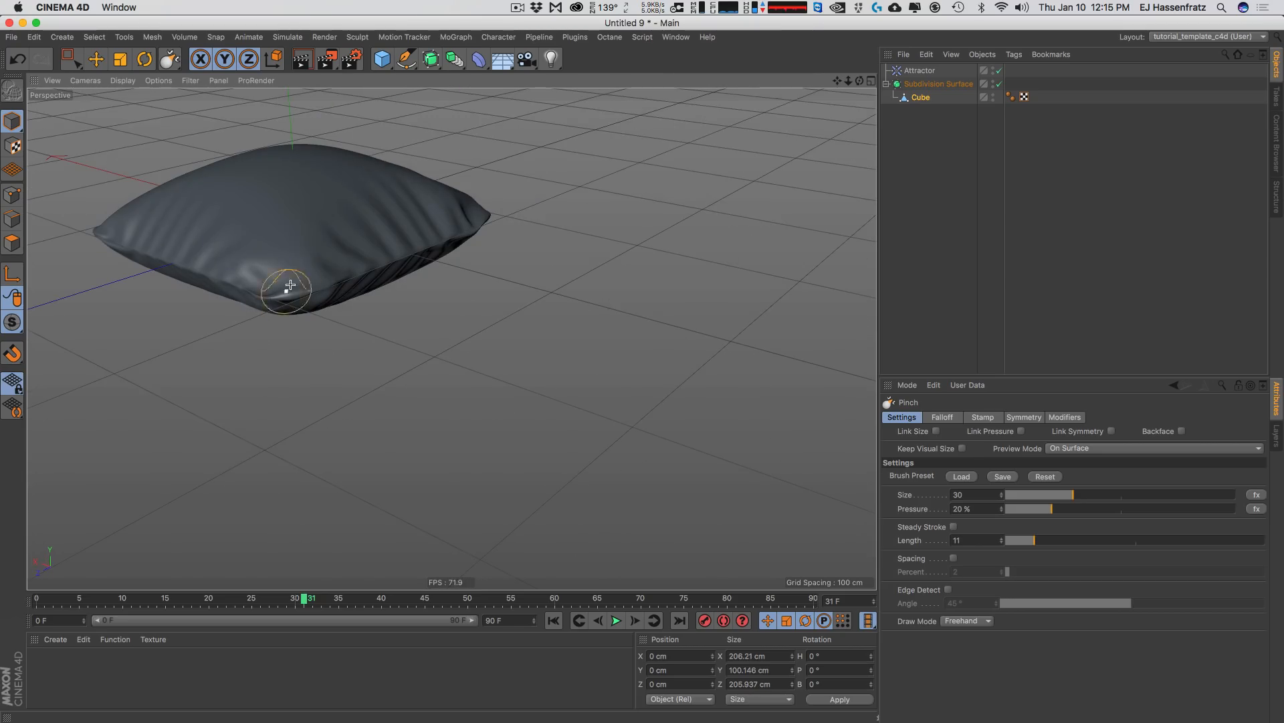
- Switch to the Move tool and inspect the sculpted pillow from above and from the side
{"action": "middle_click_drag", "start_coordinate": [284, 287], "coordinate": [418, 337], "text": "alt"}
{"action": "mouse_move", "coordinate": [418, 337]}
{"action": "left_mouse_down", "text": "alt"}
{"action": "mouse_move", "coordinate": [368, 397]}
{"action": "mouse_move", "coordinate": [404, 321]}
{"action": "mouse_move", "coordinate": [401, 278]}
{"action": "mouse_move", "coordinate": [448, 339]}
{"action": "mouse_move", "coordinate": [537, 355]}
{"action": "mouse_move", "coordinate": [453, 373]}
{"action": "mouse_move", "coordinate": [405, 350]}
{"action": "mouse_move", "coordinate": [429, 246]}
{"action": "left_mouse_up", "text": "alt"}
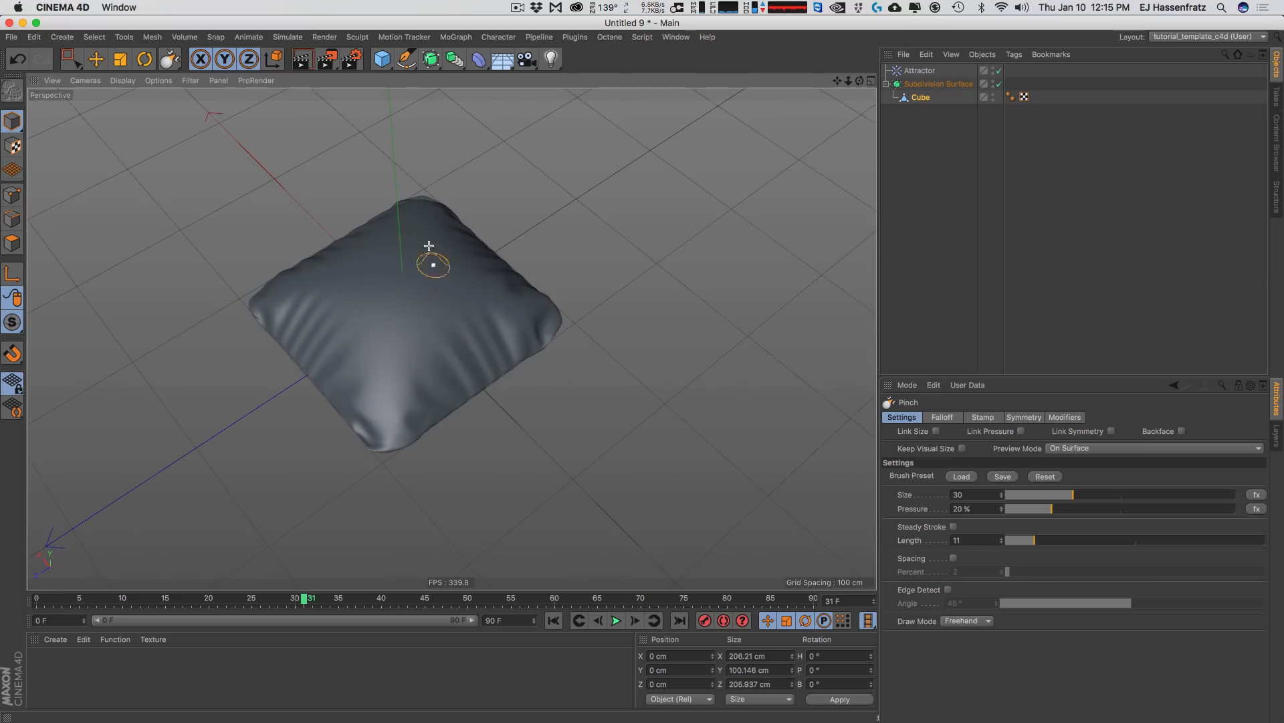
{"action": "mouse_move", "coordinate": [439, 324]}
{"action": "left_mouse_down", "text": "alt"}
{"action": "mouse_move", "coordinate": [356, 135]}
{"action": "mouse_move", "coordinate": [437, 322]}
{"action": "left_mouse_up", "text": "alt"}
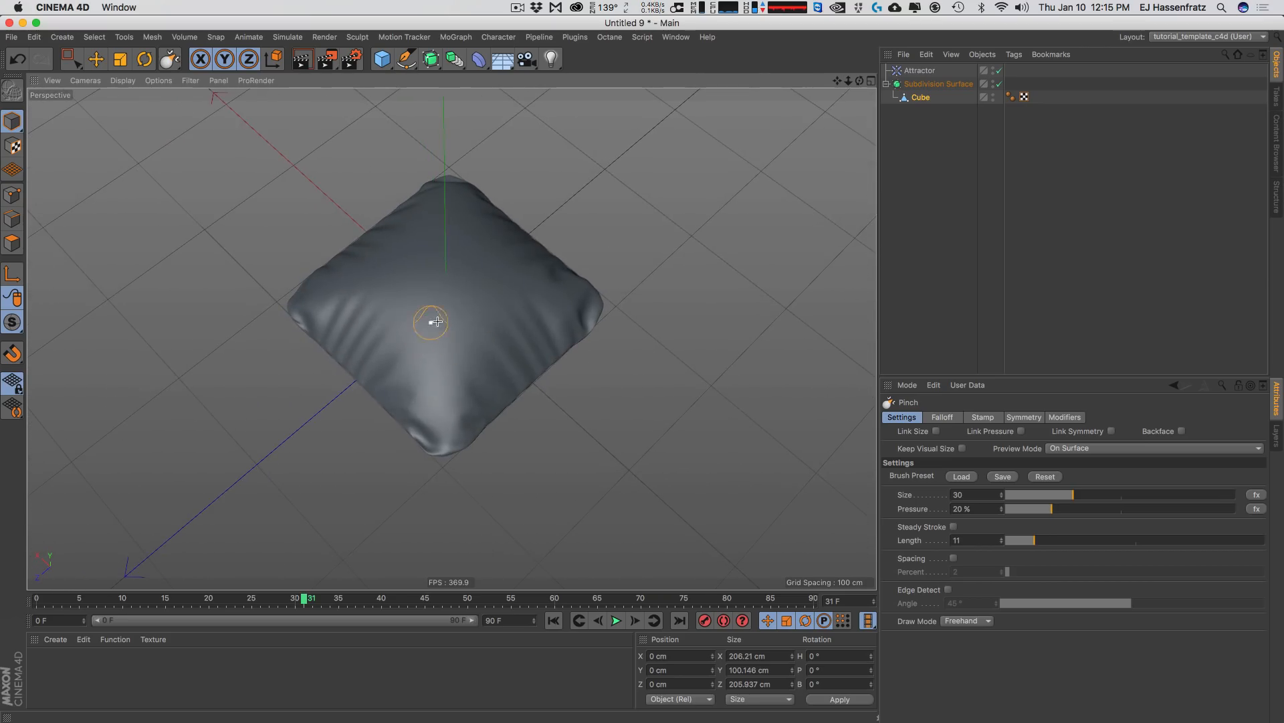
{"action": "left_click", "coordinate": [98, 60]}
{"action": "left_click_drag", "start_coordinate": [447, 479], "coordinate": [435, 443], "text": "alt"}
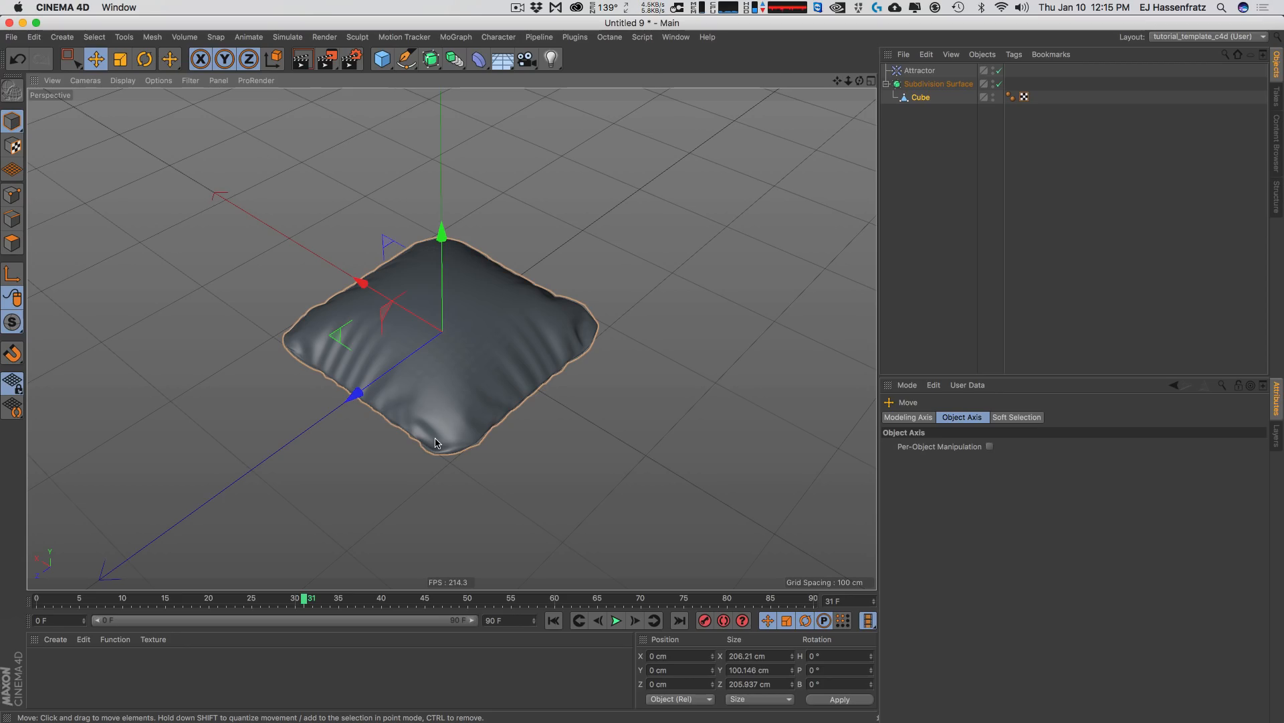
{"action": "left_click_drag", "start_coordinate": [468, 353], "coordinate": [471, 403], "text": "alt"}
{"action": "left_click_drag", "start_coordinate": [638, 265], "coordinate": [642, 98], "text": "alt"}
- Switch to the Untitled 8 document and view the inflated letter X
{"action": "left_click", "coordinate": [675, 36]}
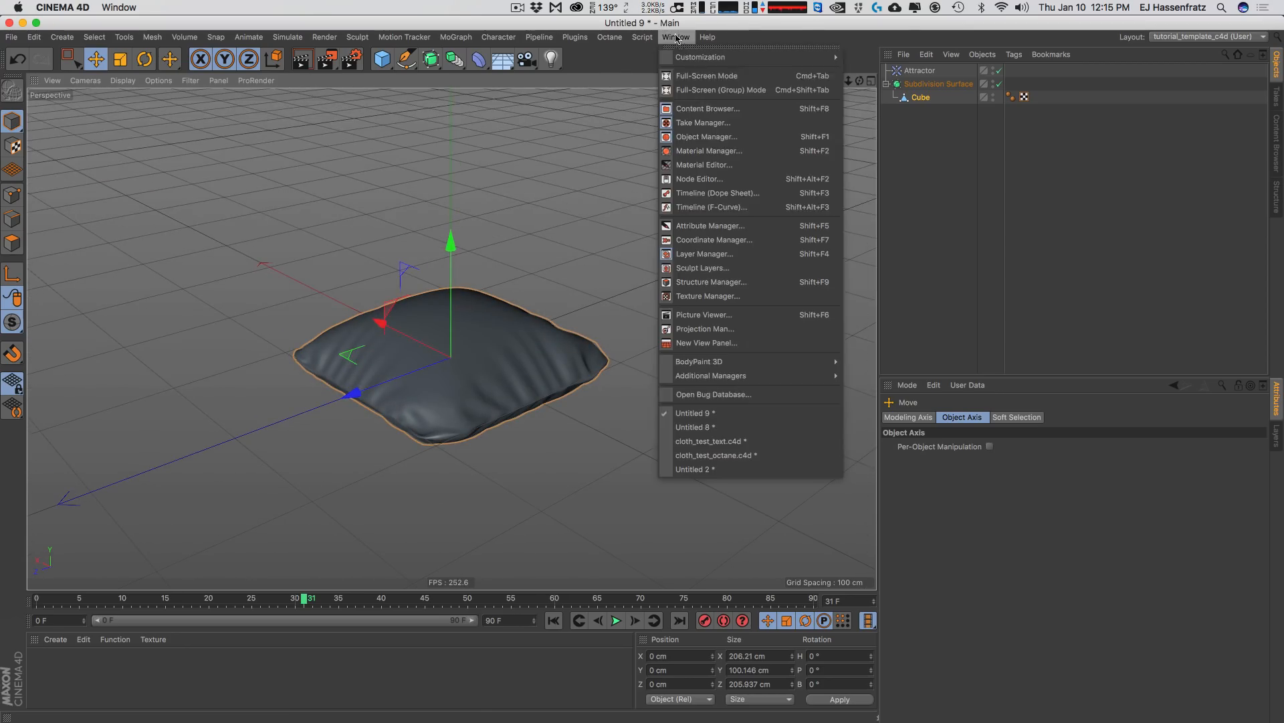
{"action": "left_click", "coordinate": [768, 425]}
{"action": "left_click_drag", "start_coordinate": [482, 370], "coordinate": [395, 342], "text": "alt"}
- Switch to the Untitled 2 document and review the Cloth Object's Cloth tag forces and tag properties
{"action": "left_click", "coordinate": [676, 38]}
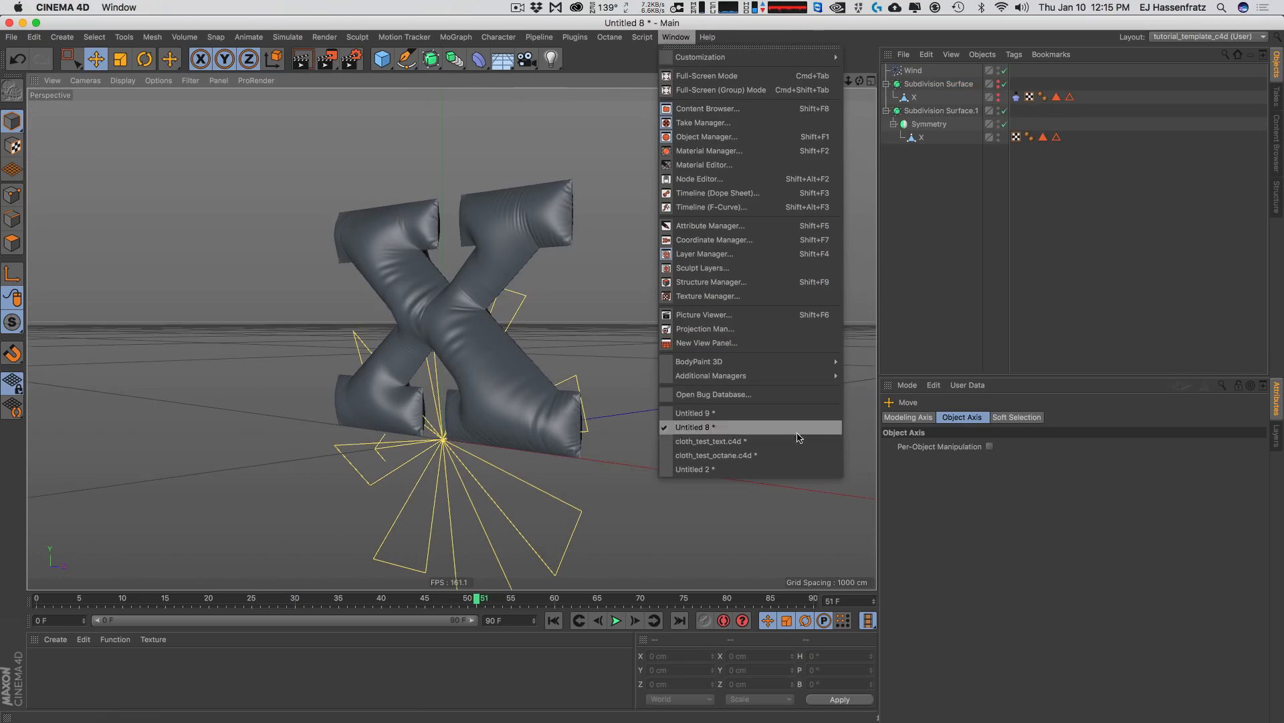
{"action": "left_click", "coordinate": [749, 469]}
{"action": "left_click_drag", "start_coordinate": [488, 378], "coordinate": [462, 361], "text": "alt"}
{"action": "left_click", "coordinate": [1012, 151]}
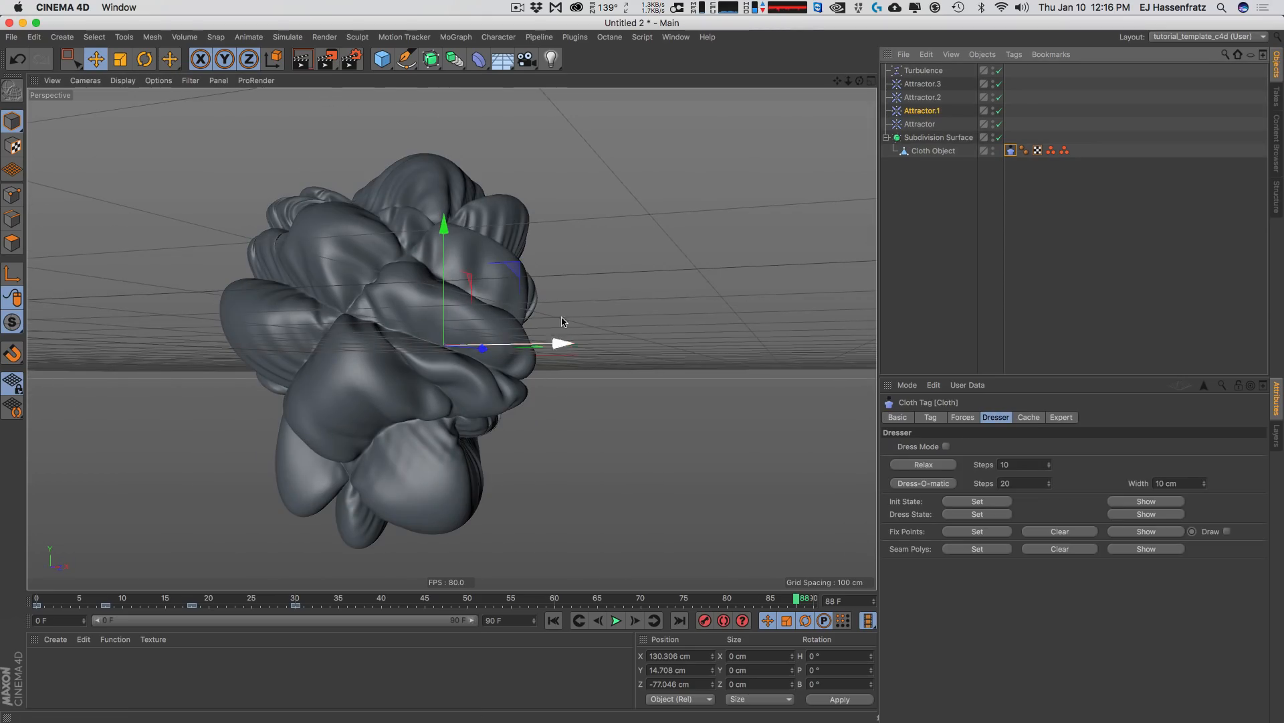
{"action": "left_click_drag", "start_coordinate": [532, 340], "coordinate": [549, 367], "text": "alt"}
{"action": "left_click", "coordinate": [962, 417]}
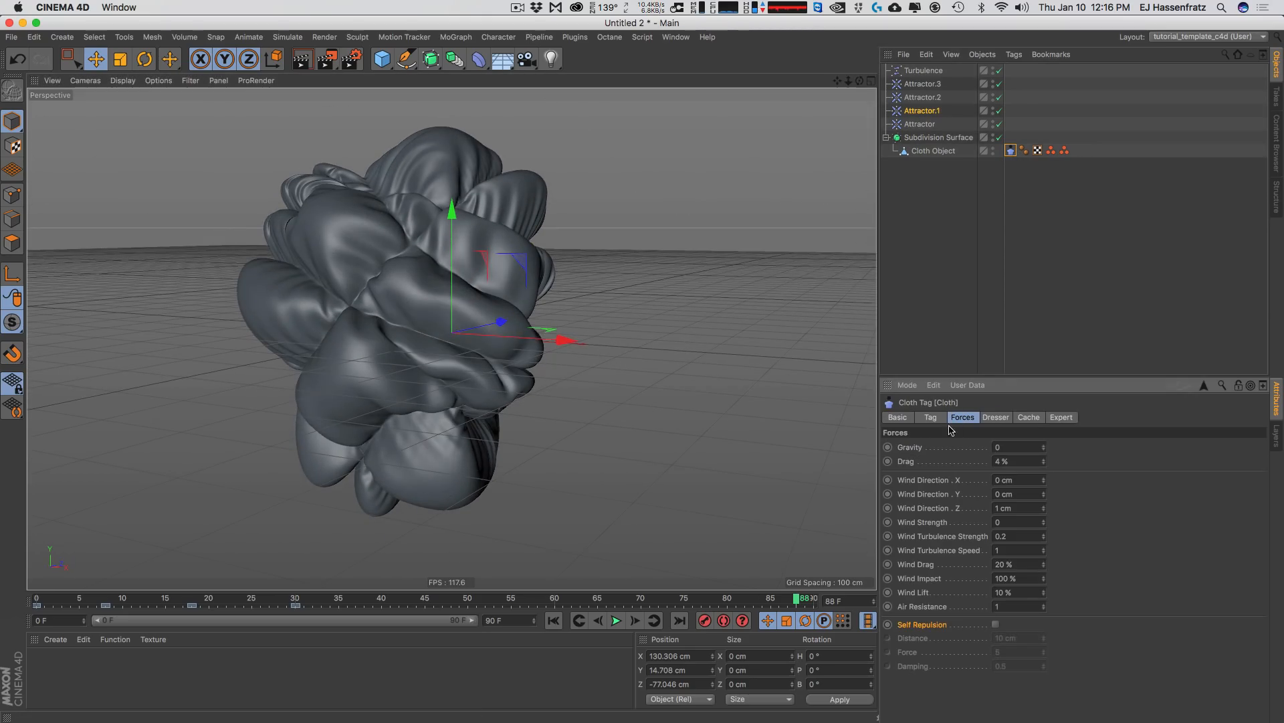
{"action": "left_click", "coordinate": [930, 417]}
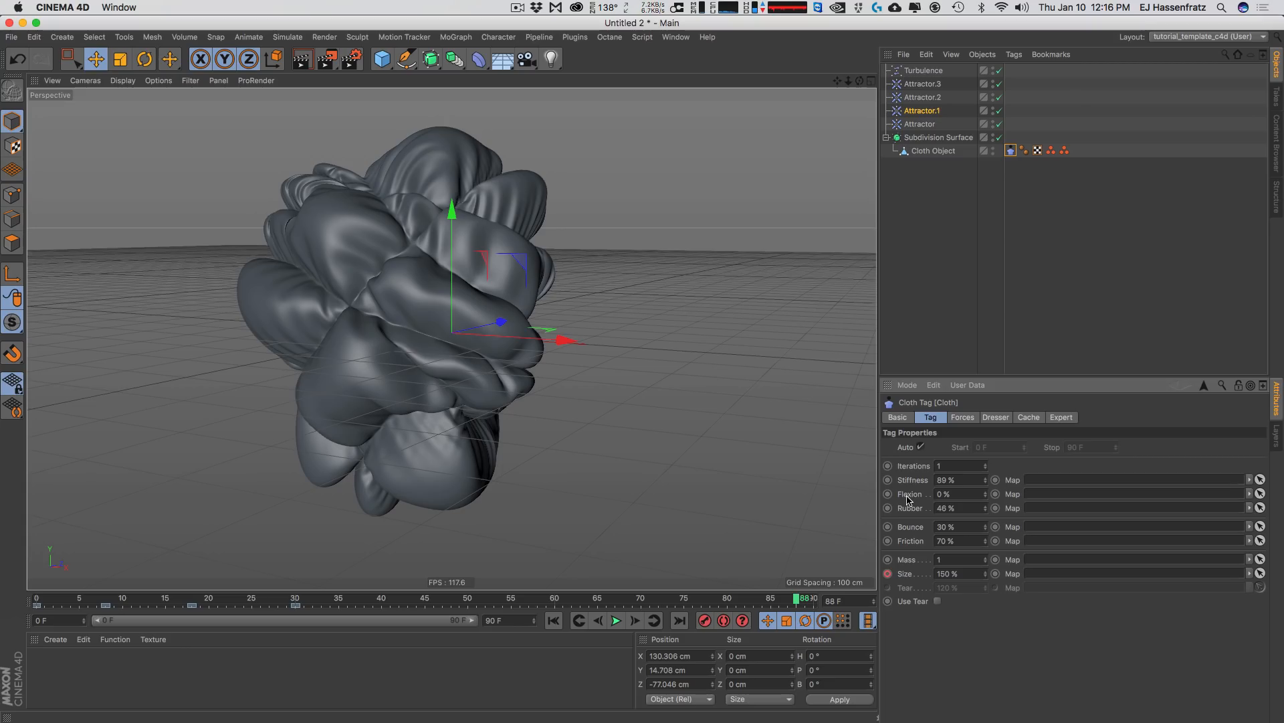
- Check the Strength settings of Attractor.3 and Attractor, and play the simulation from the first frame
{"action": "left_click", "coordinate": [923, 83]}
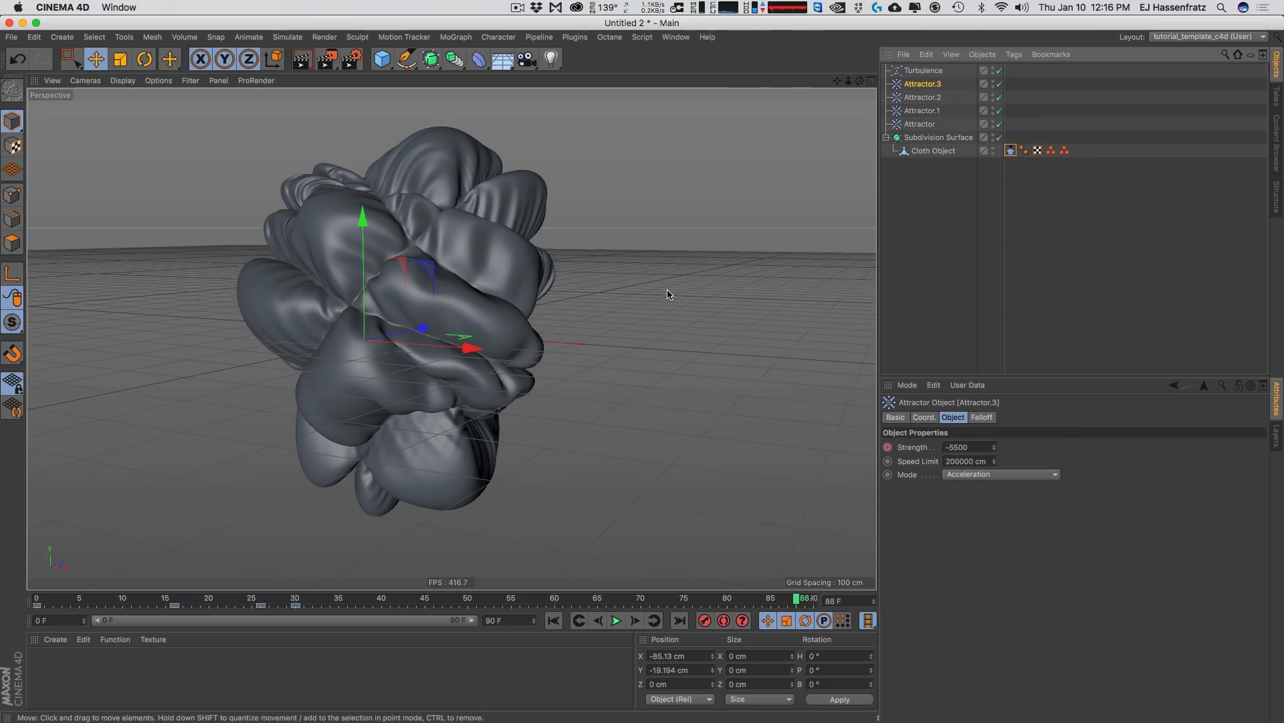
{"action": "left_click", "coordinate": [928, 125]}
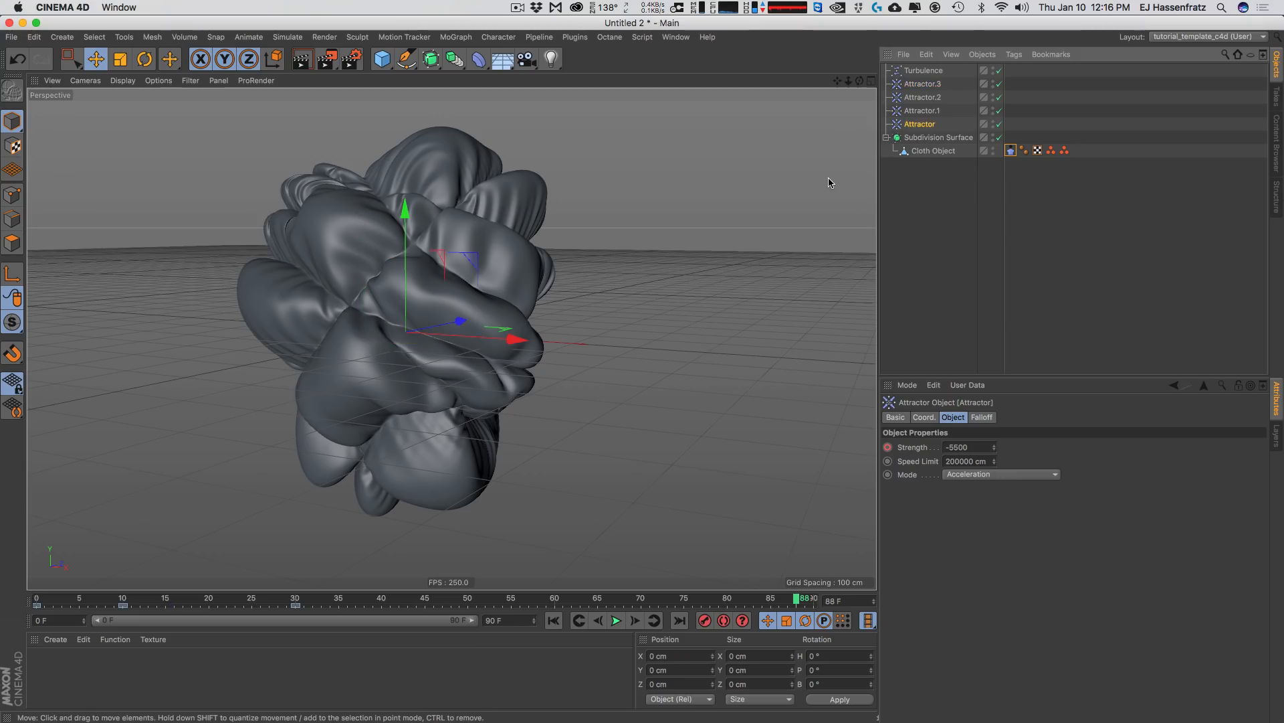
{"action": "left_click", "coordinate": [553, 620]}
{"action": "left_click", "coordinate": [616, 620]}
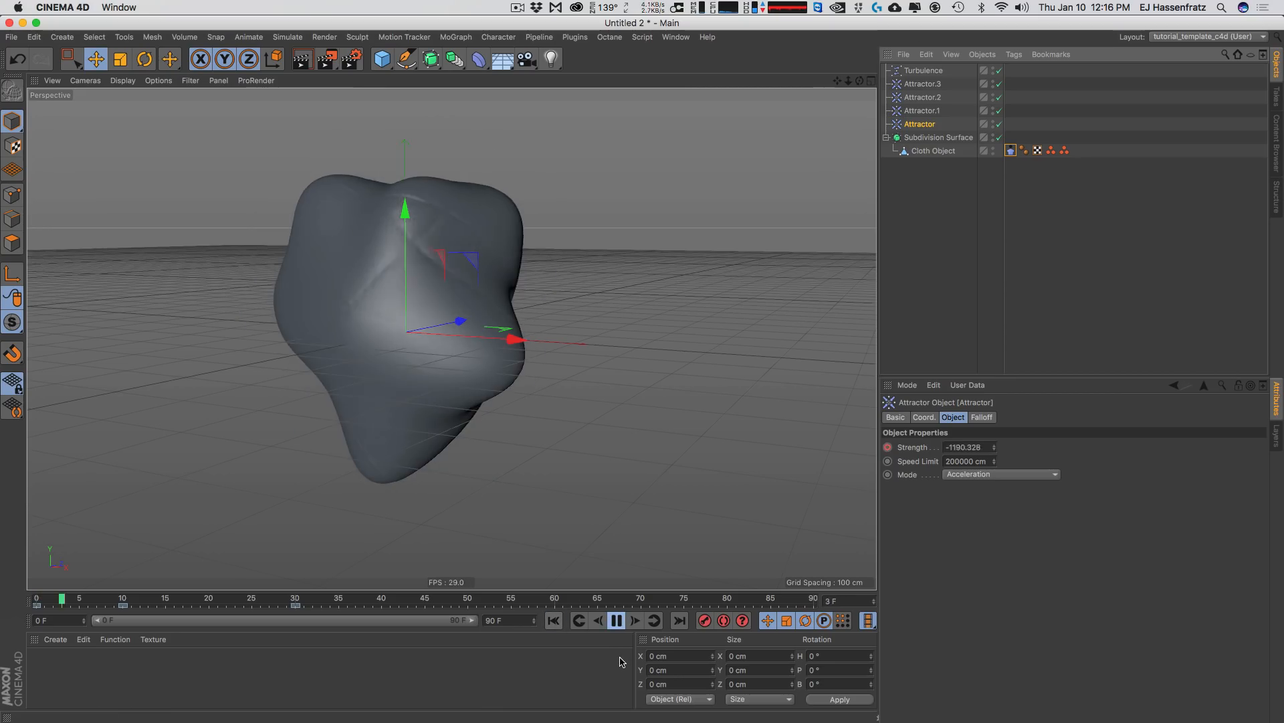